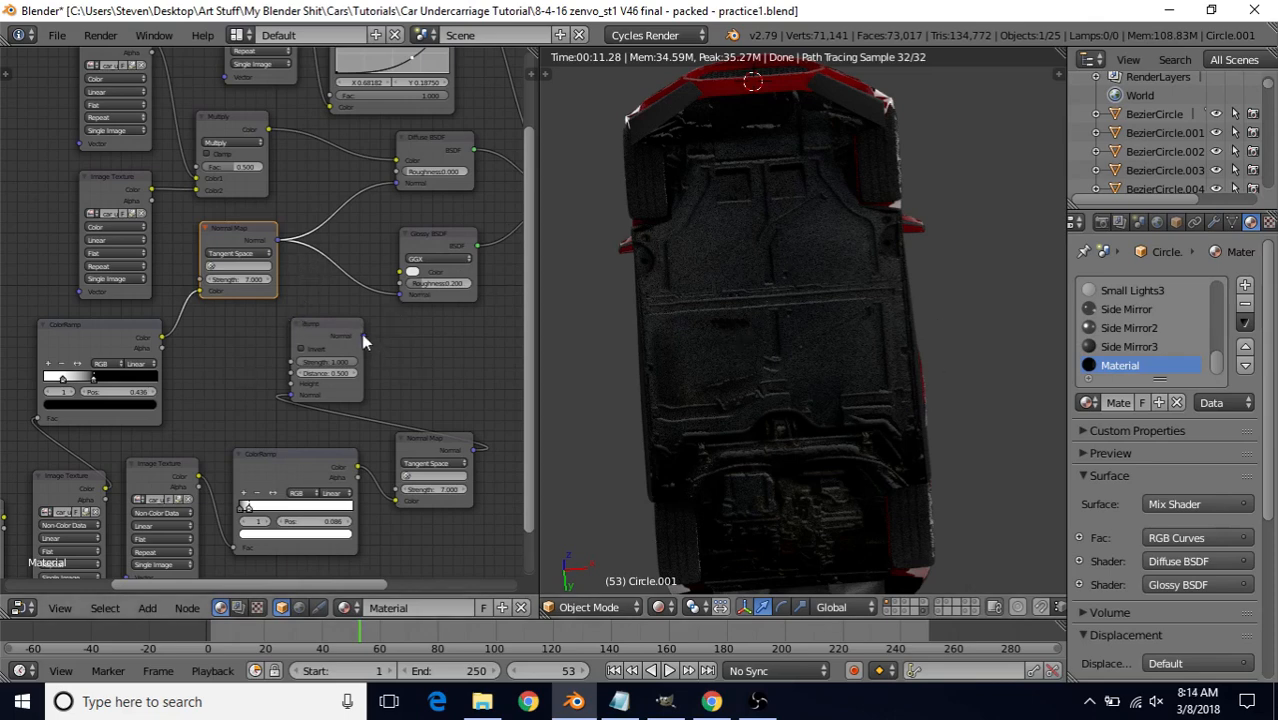
# Connect the Bump node's Normal output to the Normal inputs of the Diffuse BSDF and Glossy BSDF nodes
pyautogui.moveTo(361, 333); pyautogui.dragTo(391, 186)
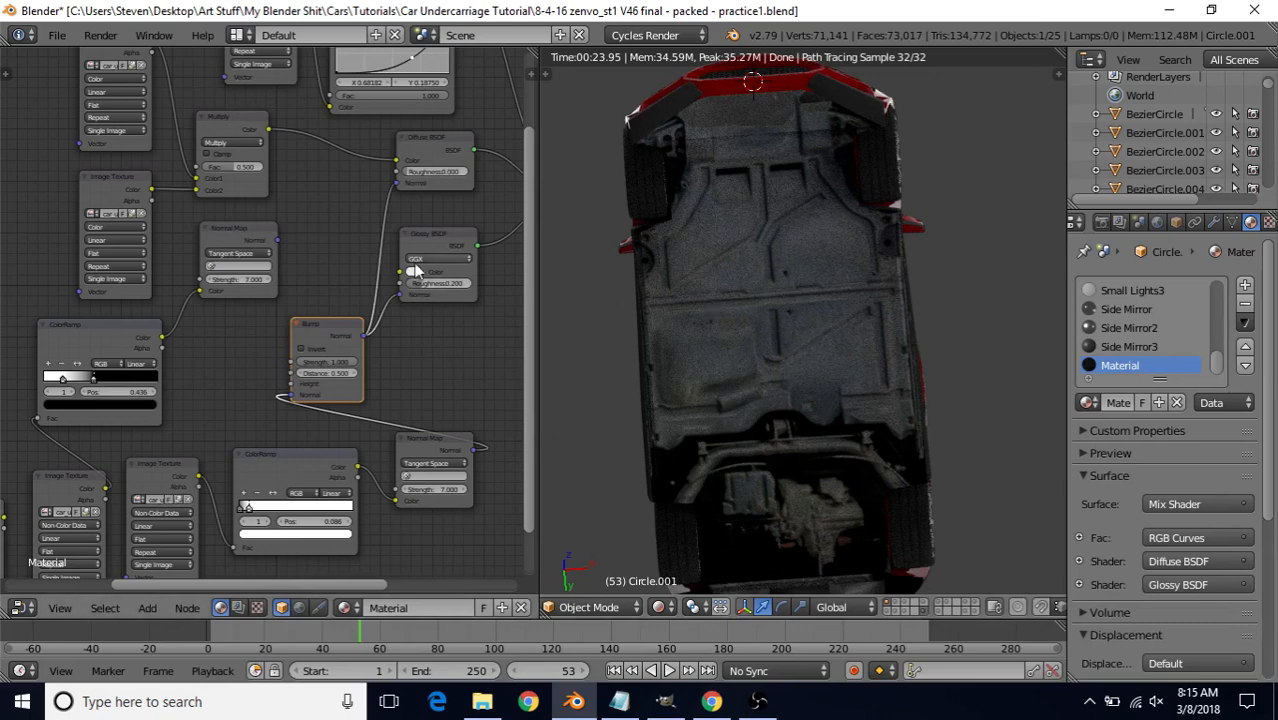
# Switch to Chrome and review the Zenvo St1 model page on Sketchfab, including its download option and description
pyautogui.click(713, 704)
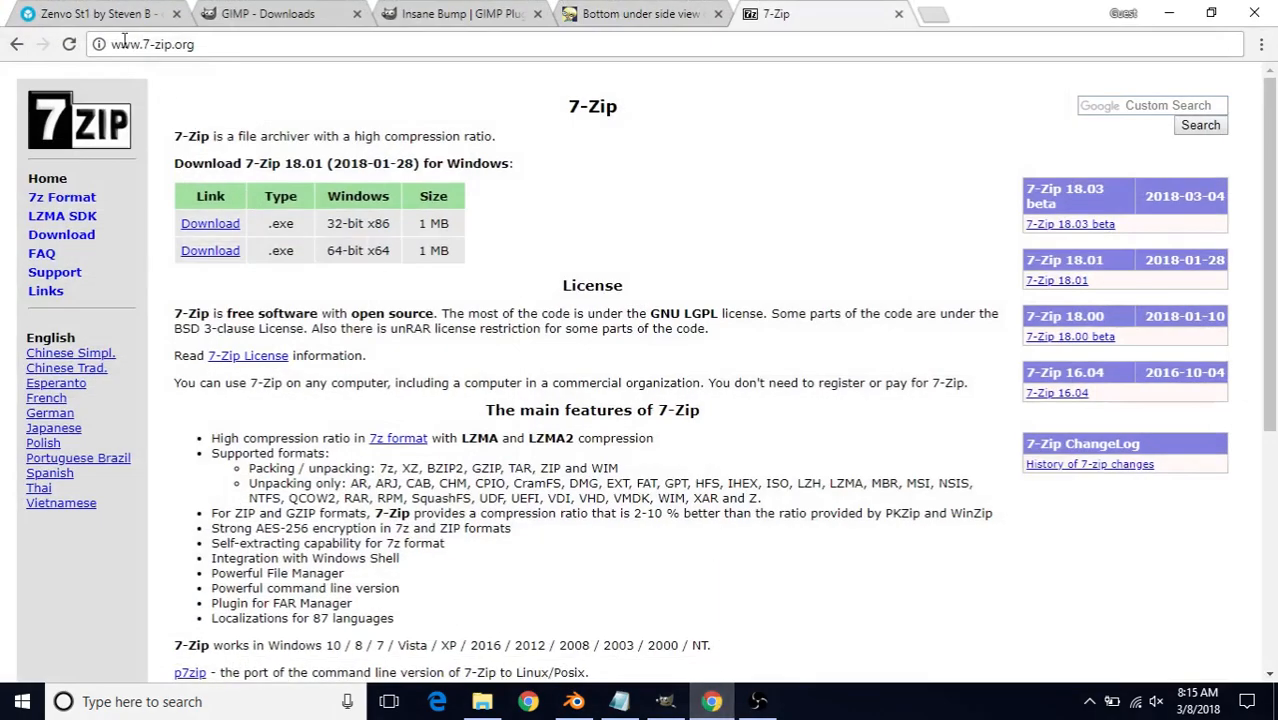
pyautogui.click(100, 14)
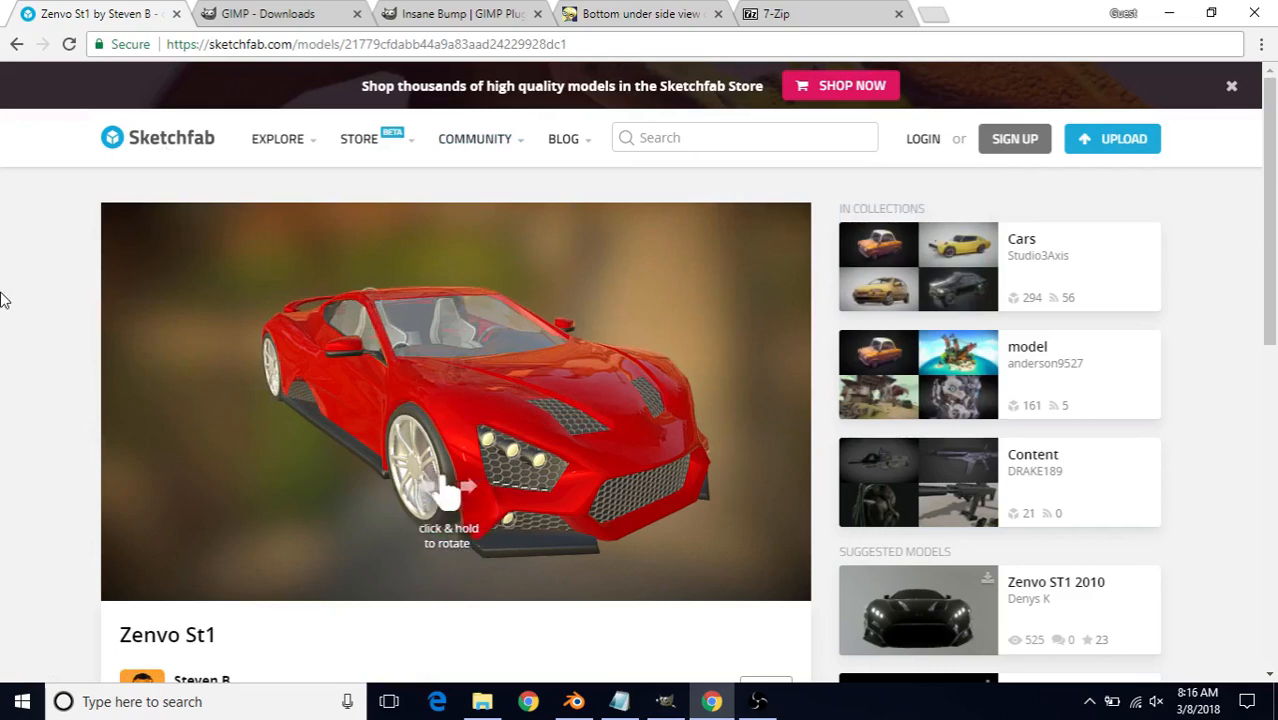
pyautogui.scroll(-2, 2, 285)
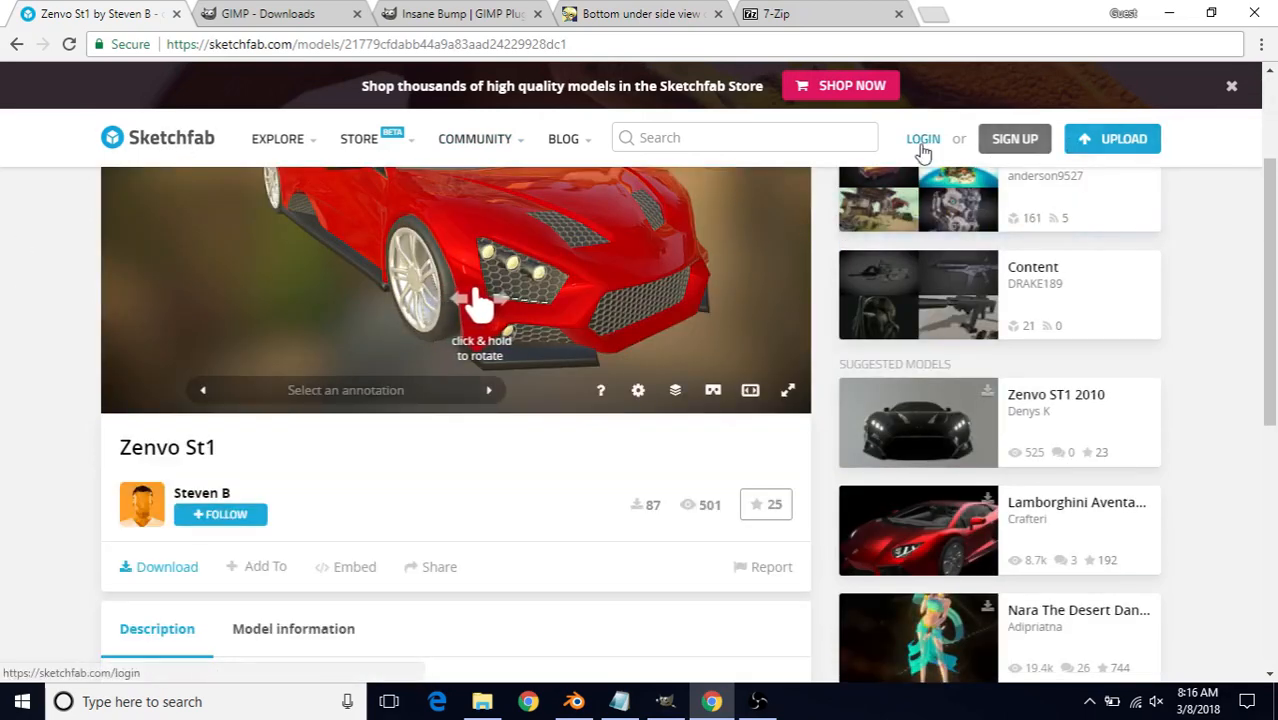
pyautogui.scroll(-2, 6, 410)
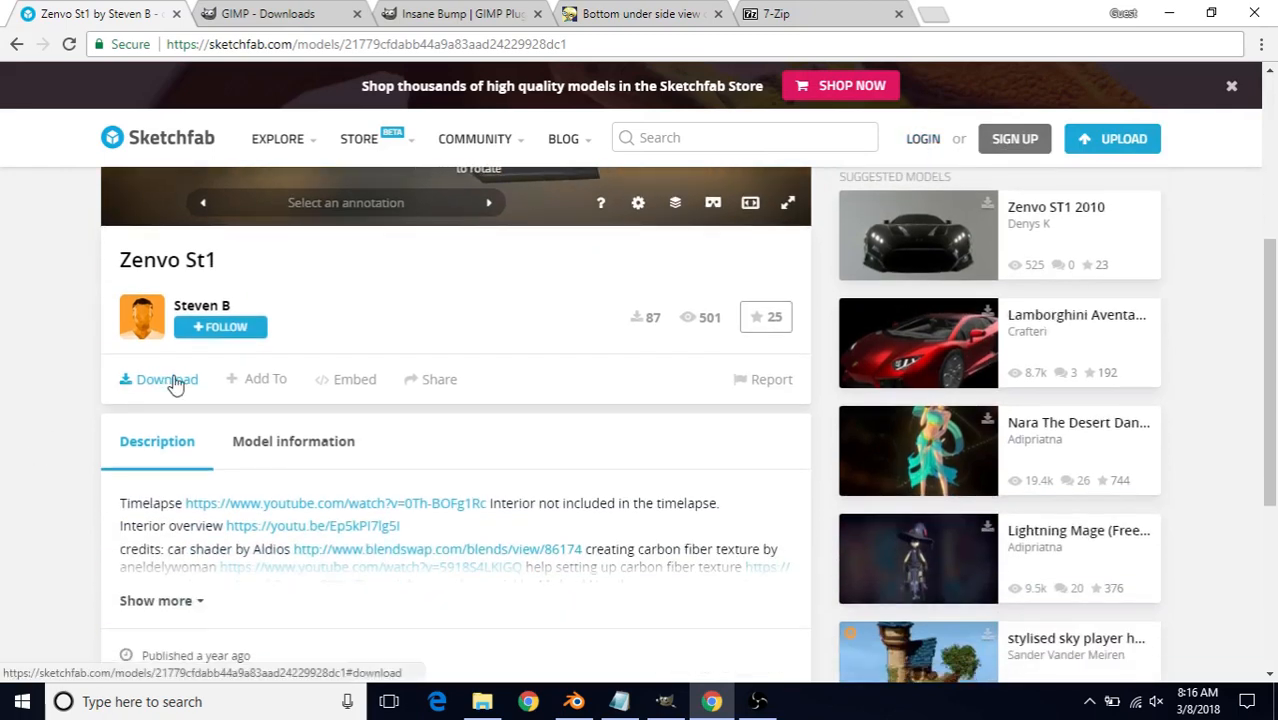
pyautogui.scroll(-2, 10, 392)
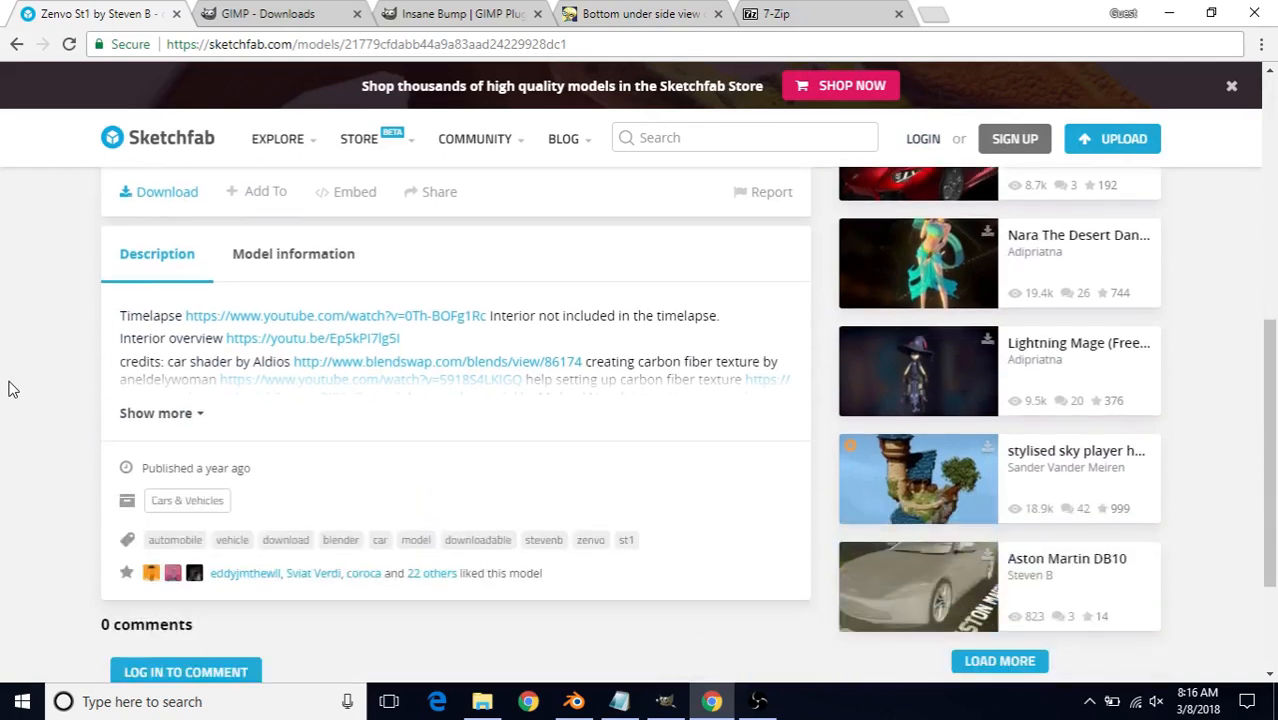
pyautogui.scroll(4, 8, 388)
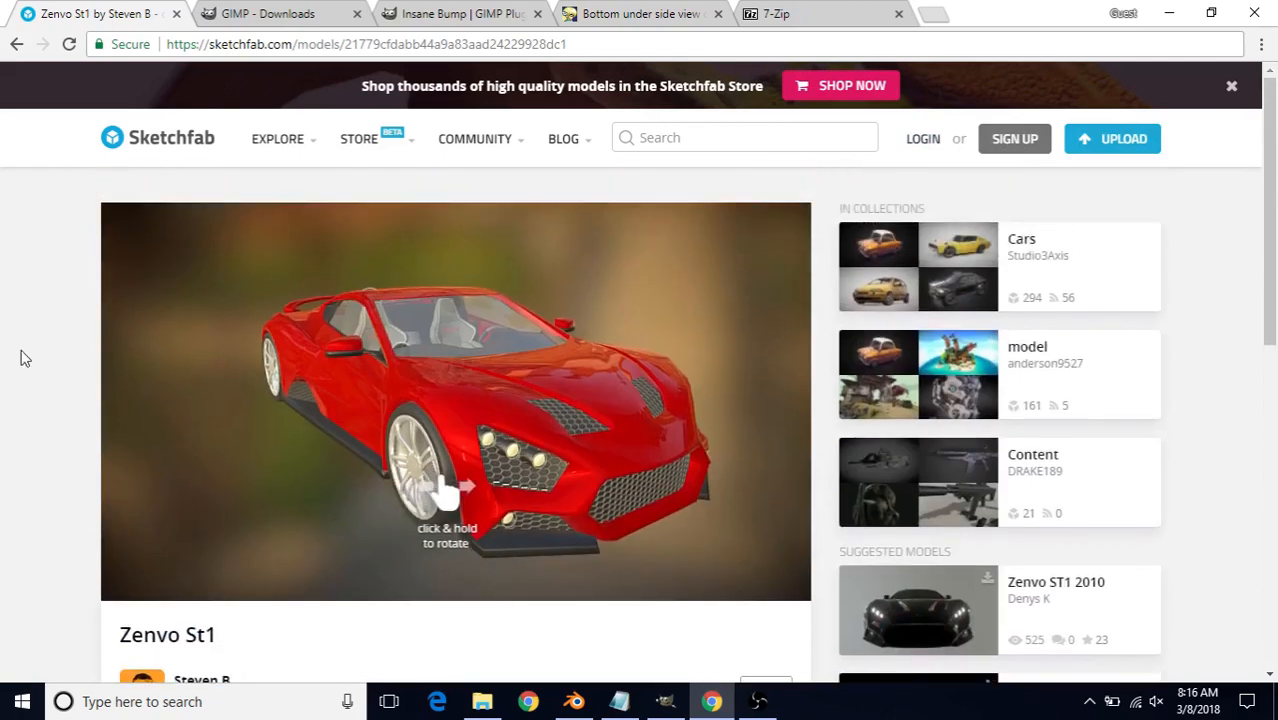
# Go to the desktop and inspect the extraction options for the zenvo-st1 archive without extracting it
pyautogui.click(1169, 14)
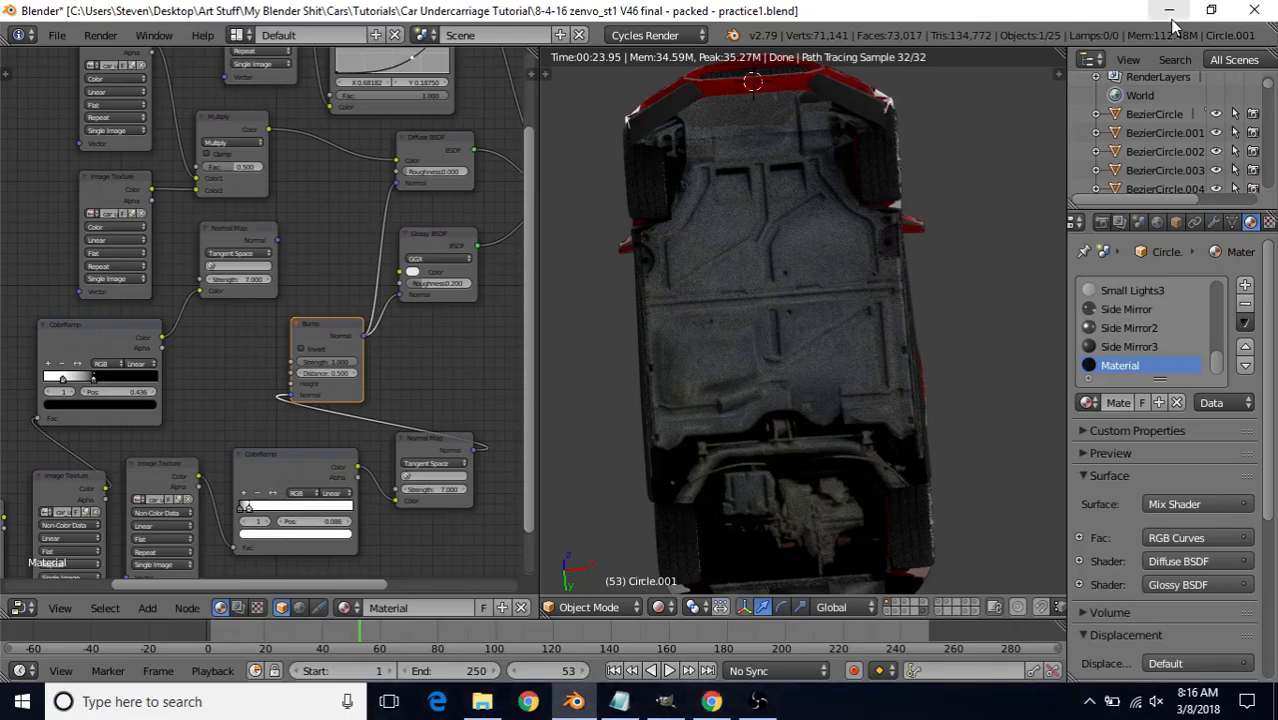
pyautogui.click(1170, 12)
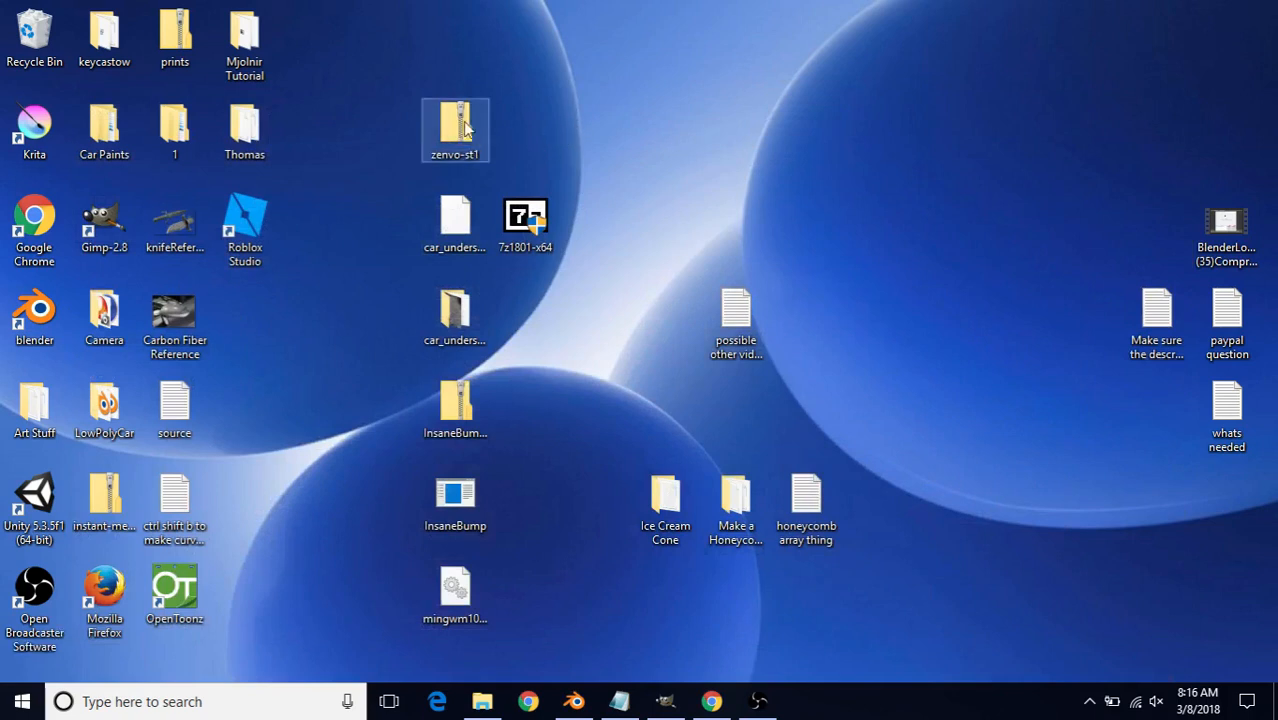
pyautogui.moveTo(465, 125)
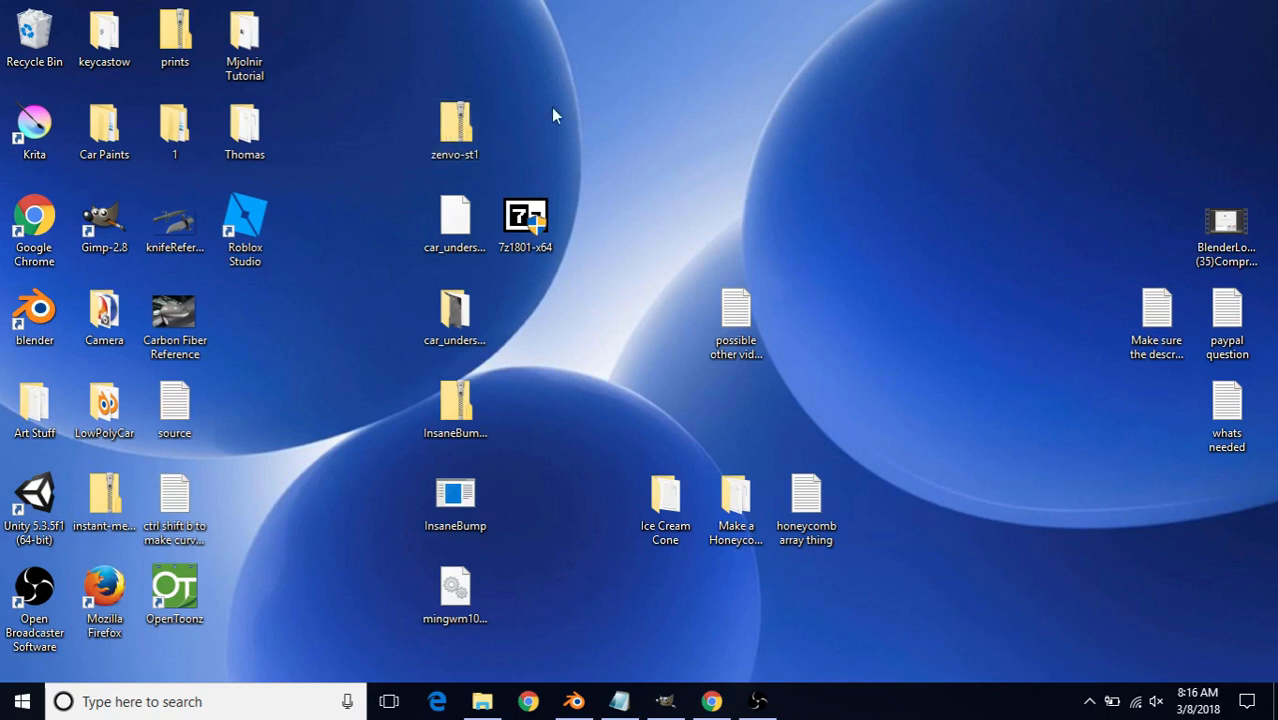
pyautogui.doubleClick(465, 133)
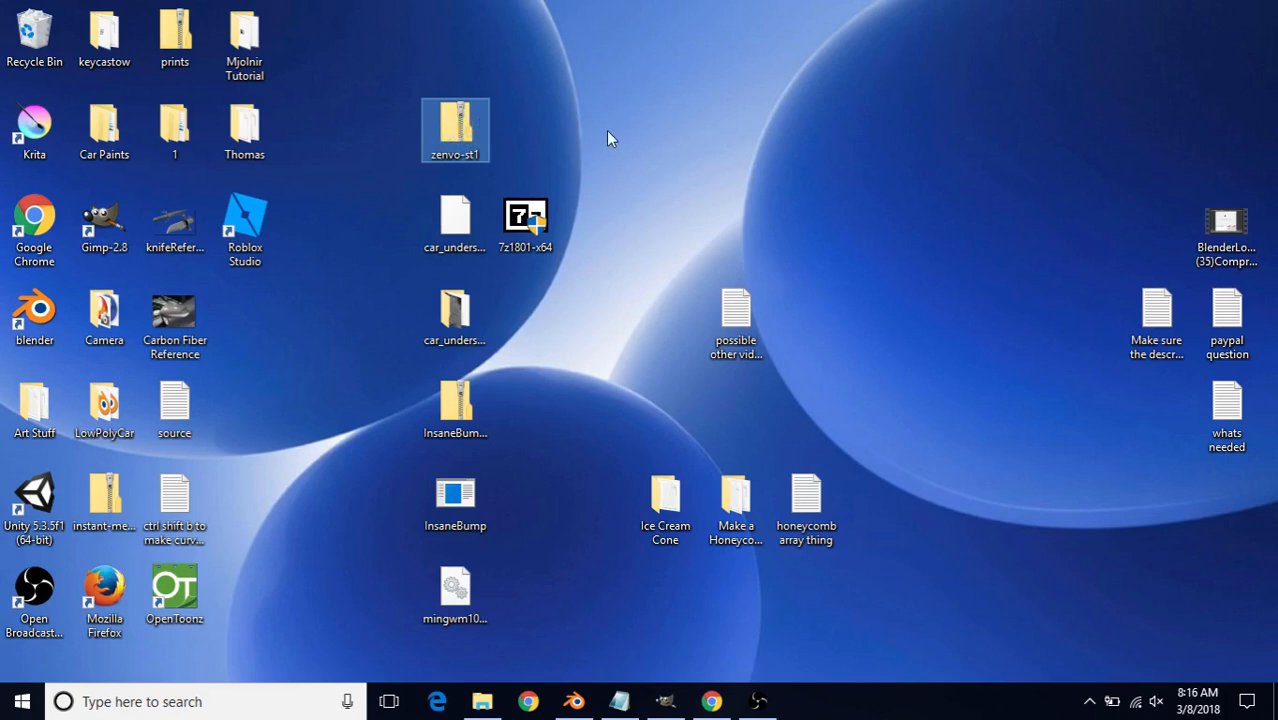
pyautogui.rightClick(470, 126)
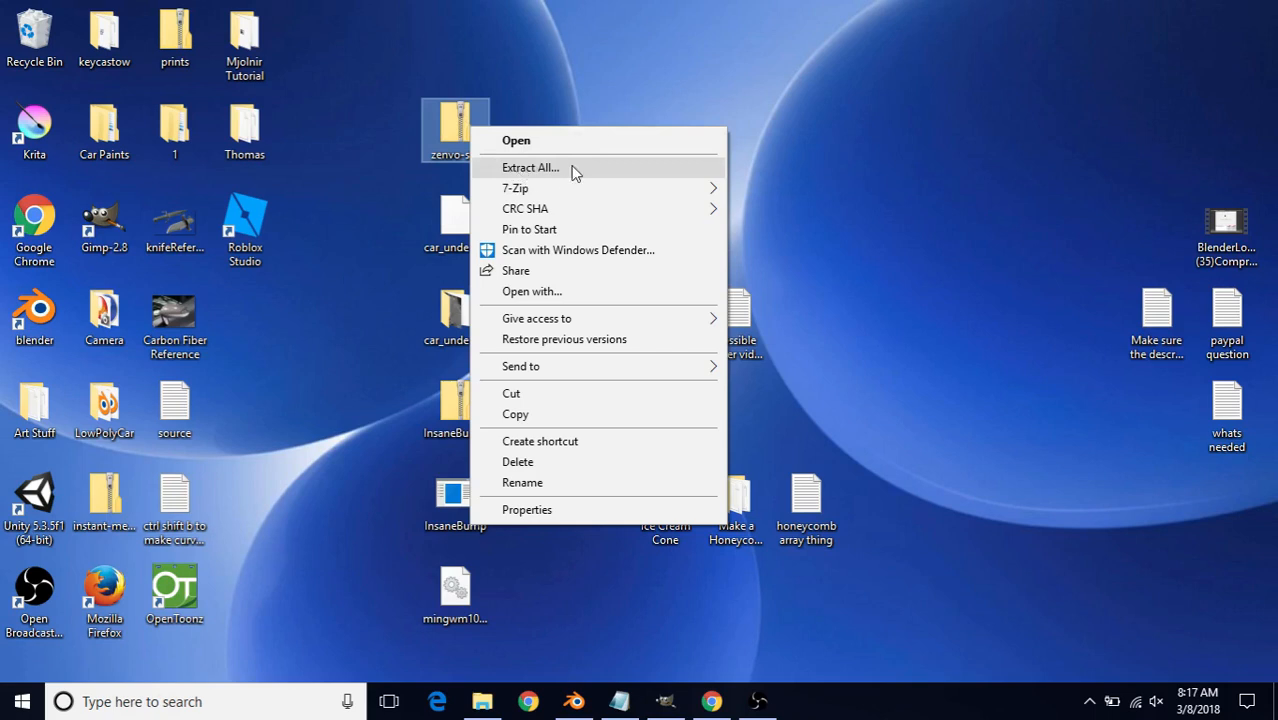
pyautogui.click(538, 72)
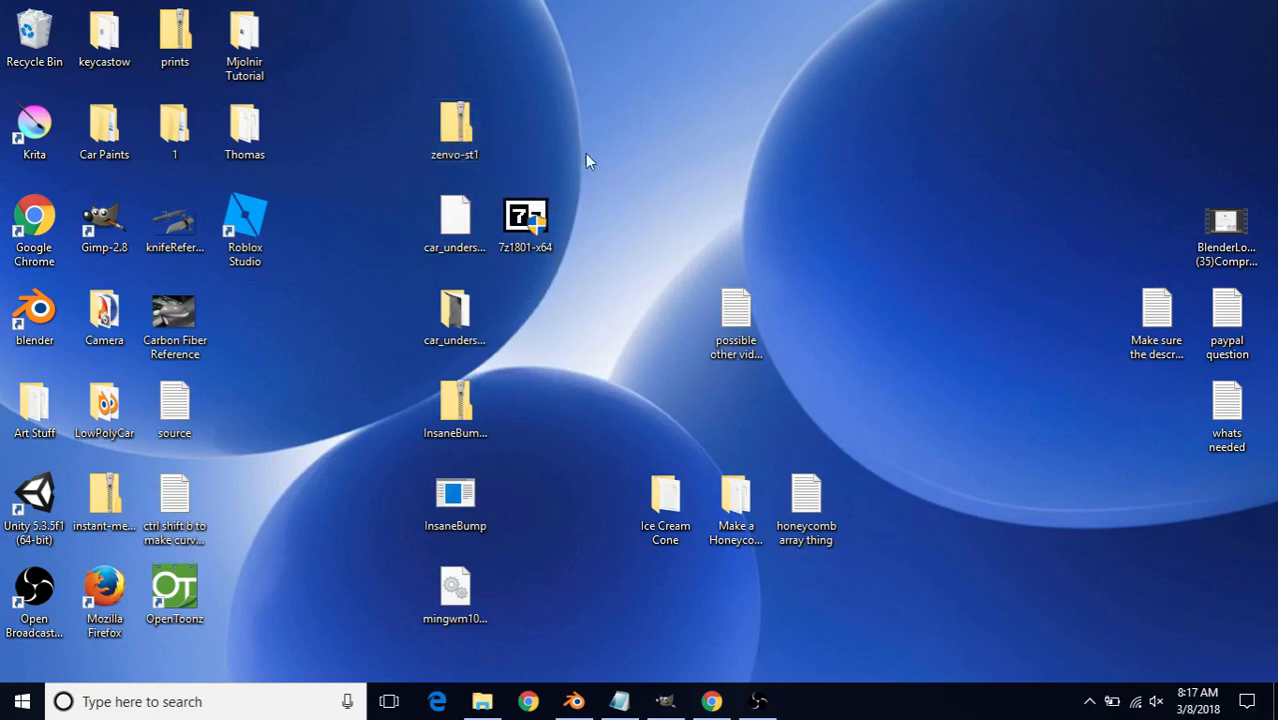
# Return to Chrome and examine the GIMP downloads page for the Windows download choices and the torrent client note
pyautogui.click(712, 699)
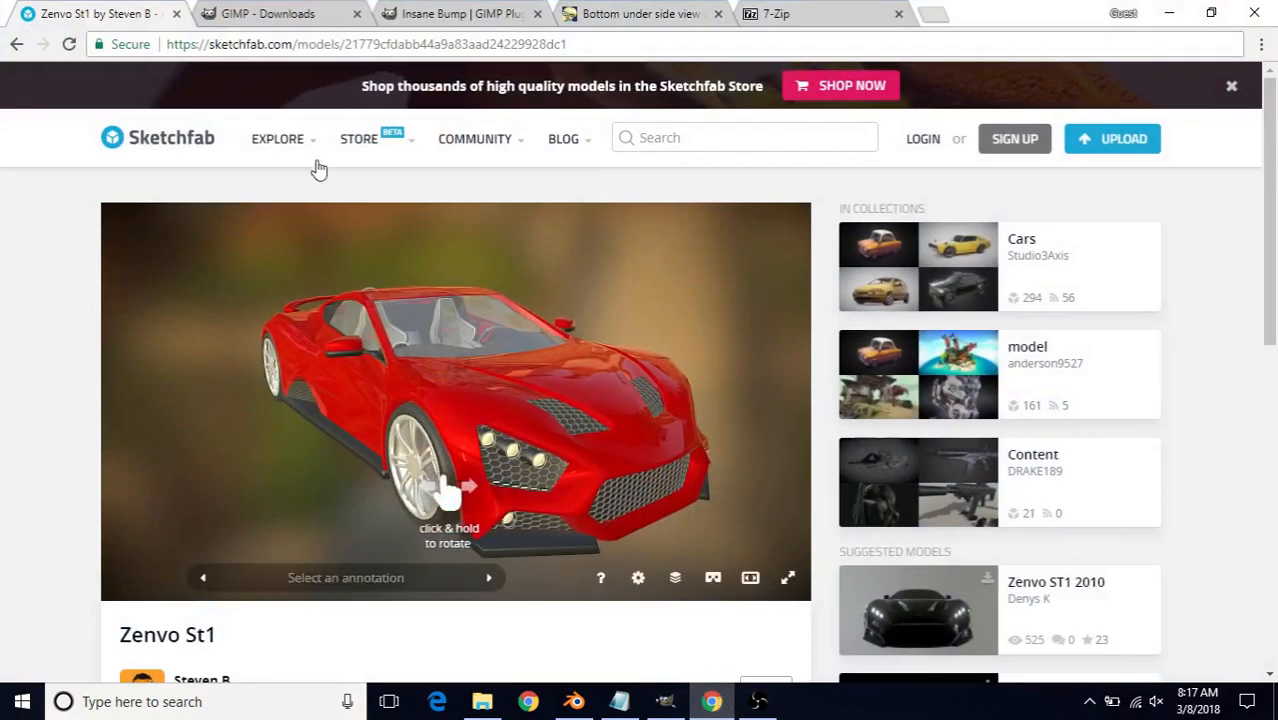
pyautogui.click(251, 20)
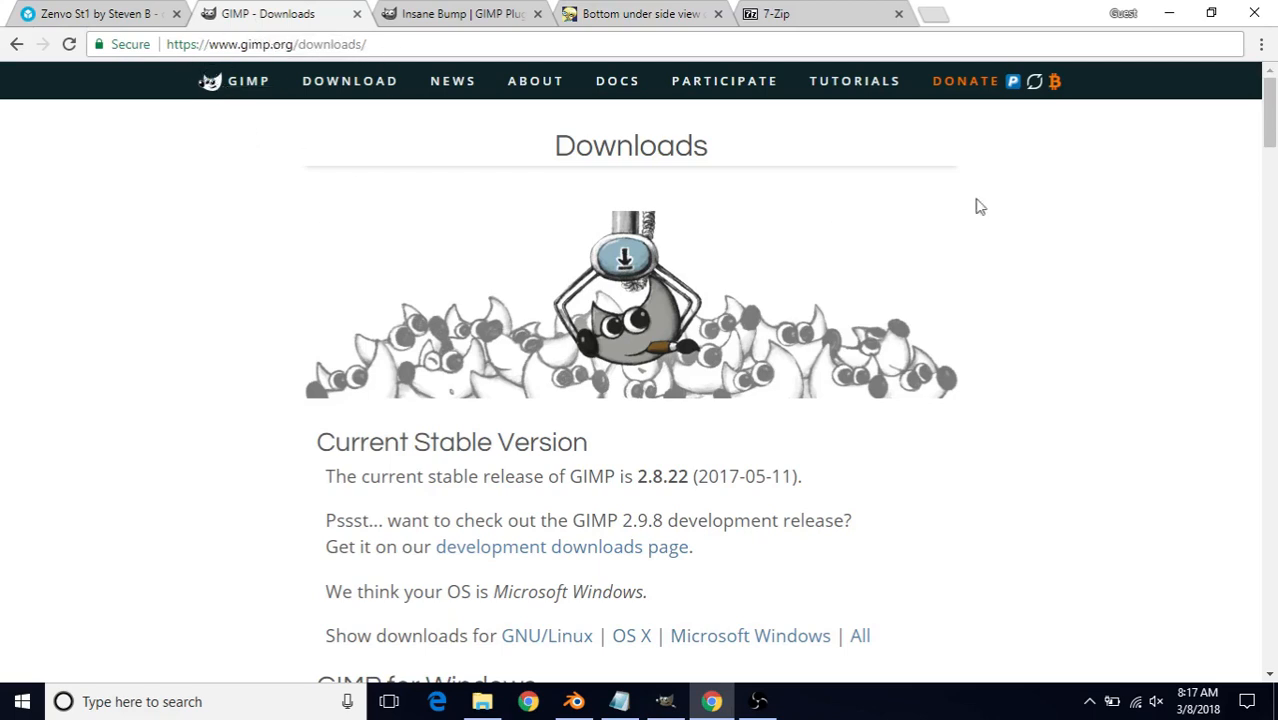
pyautogui.scroll(-4, 1272, 145)
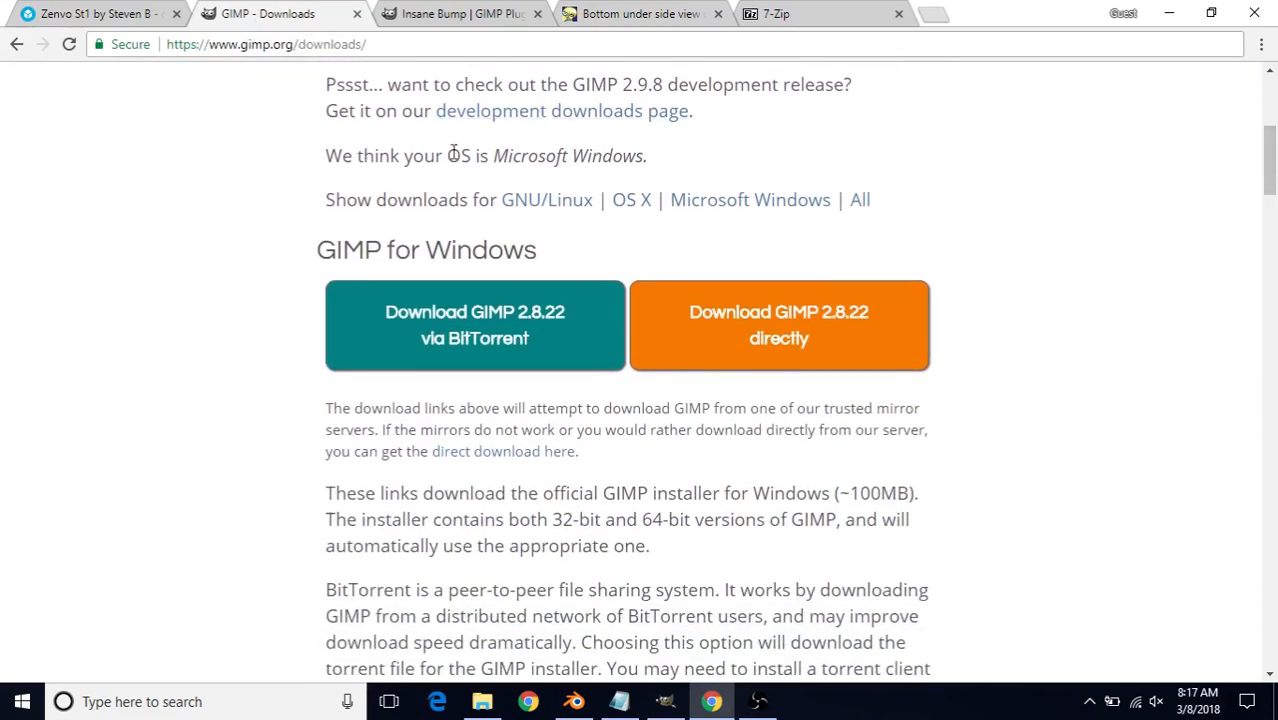
pyautogui.moveTo(493, 156); pyautogui.dragTo(652, 158)
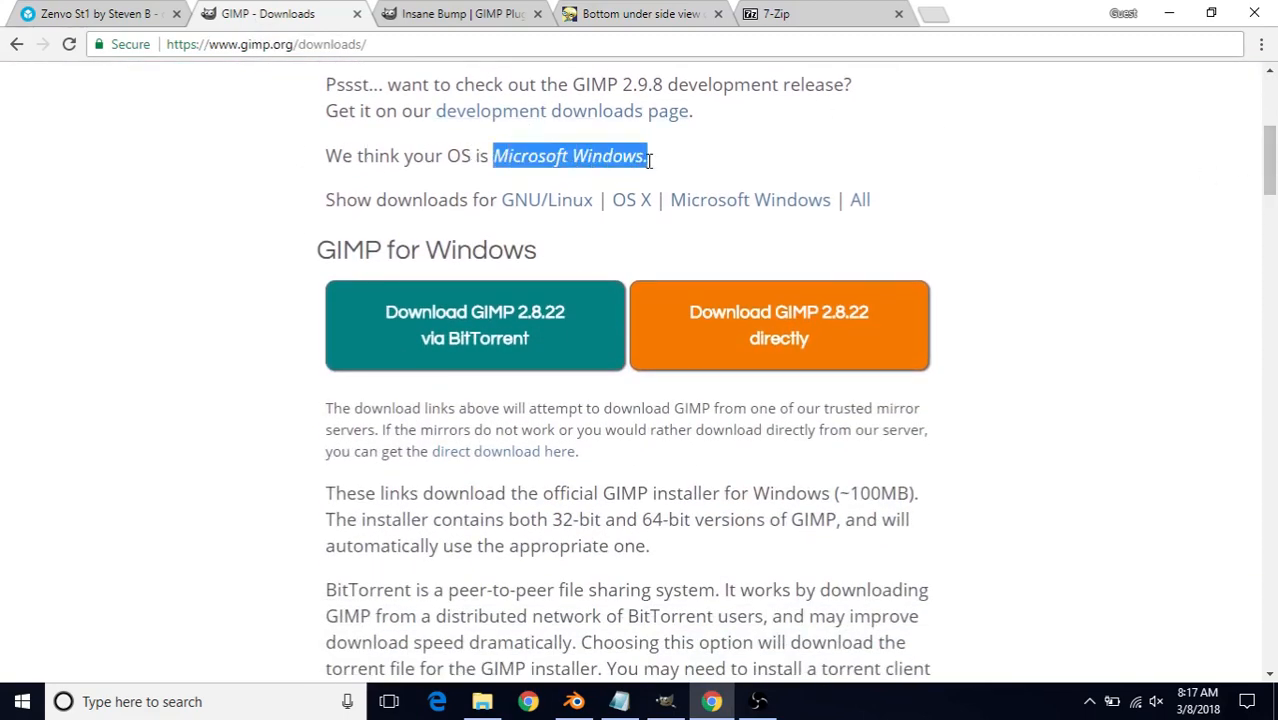
pyautogui.click(650, 161)
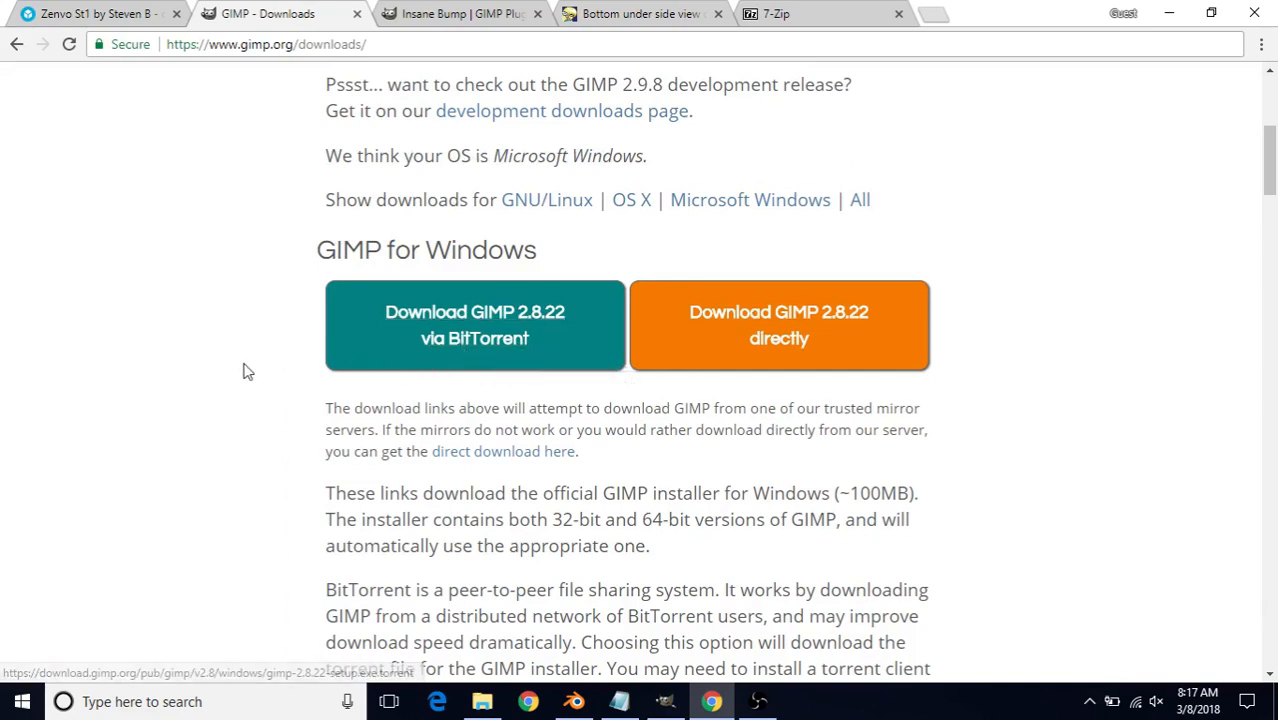
pyautogui.scroll(-1, 244, 370)
pyautogui.scroll(-1, 244, 370)
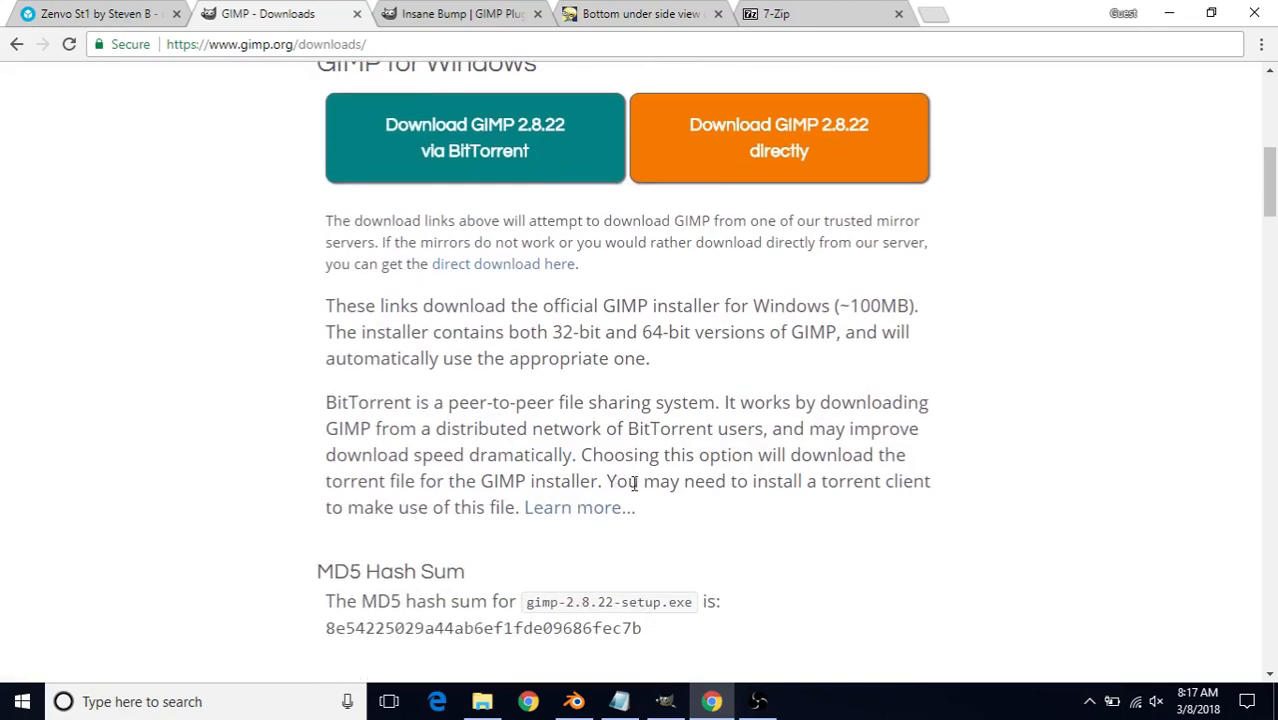
pyautogui.moveTo(615, 481); pyautogui.dragTo(521, 508)
pyautogui.scroll(2, 234, 357)
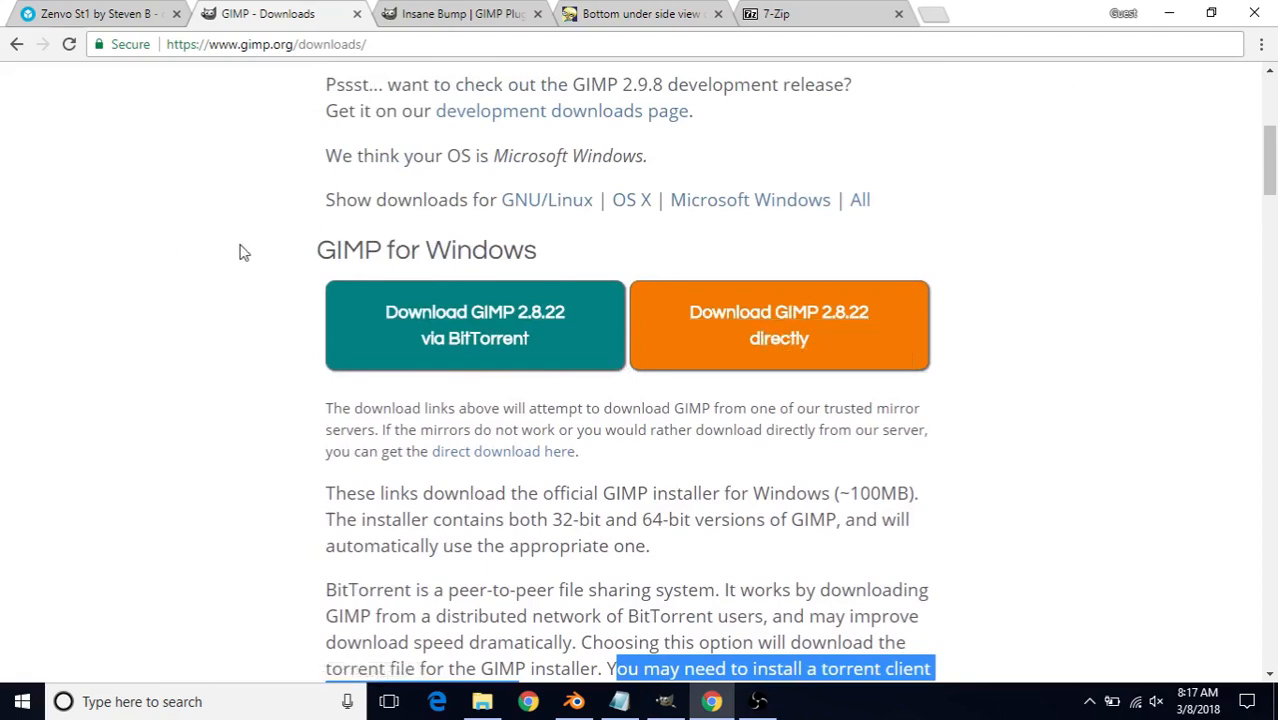
# Read the Insane Bump plugin page in the GIMP Plugin Registry, including the installation instructions and output map suffixes
pyautogui.click(423, 17)
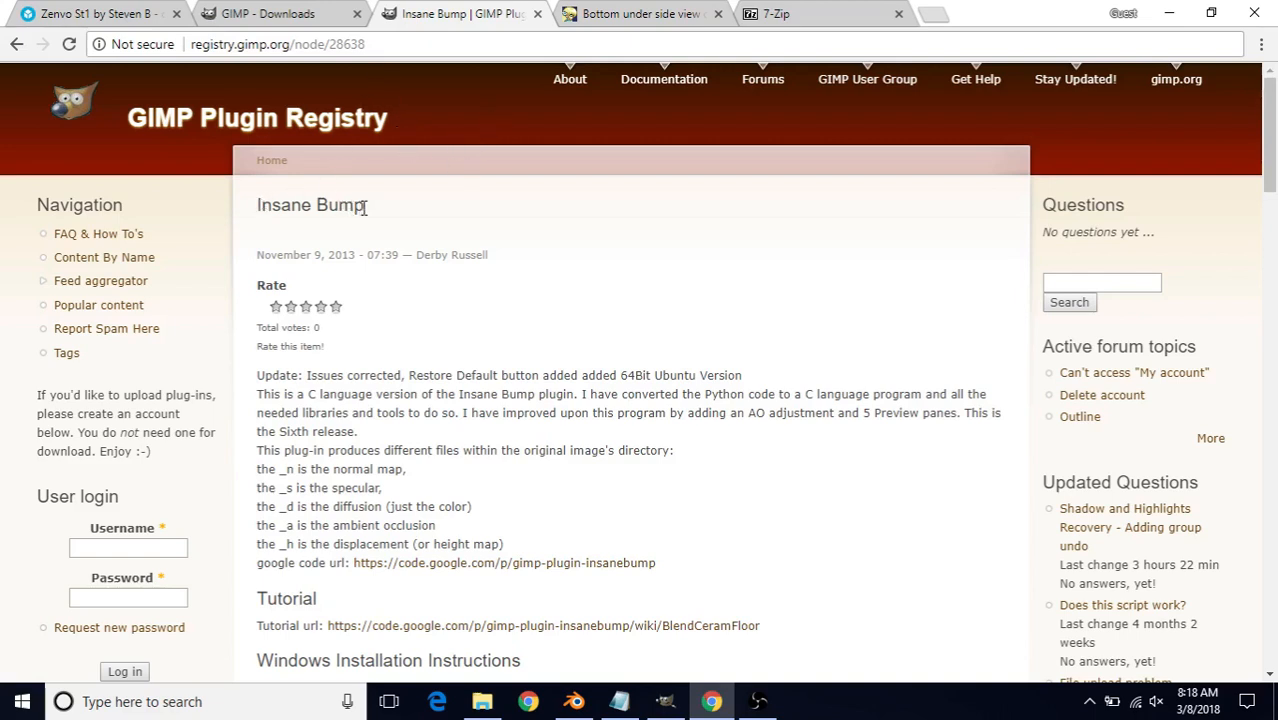
pyautogui.scroll(-1, 609, 323)
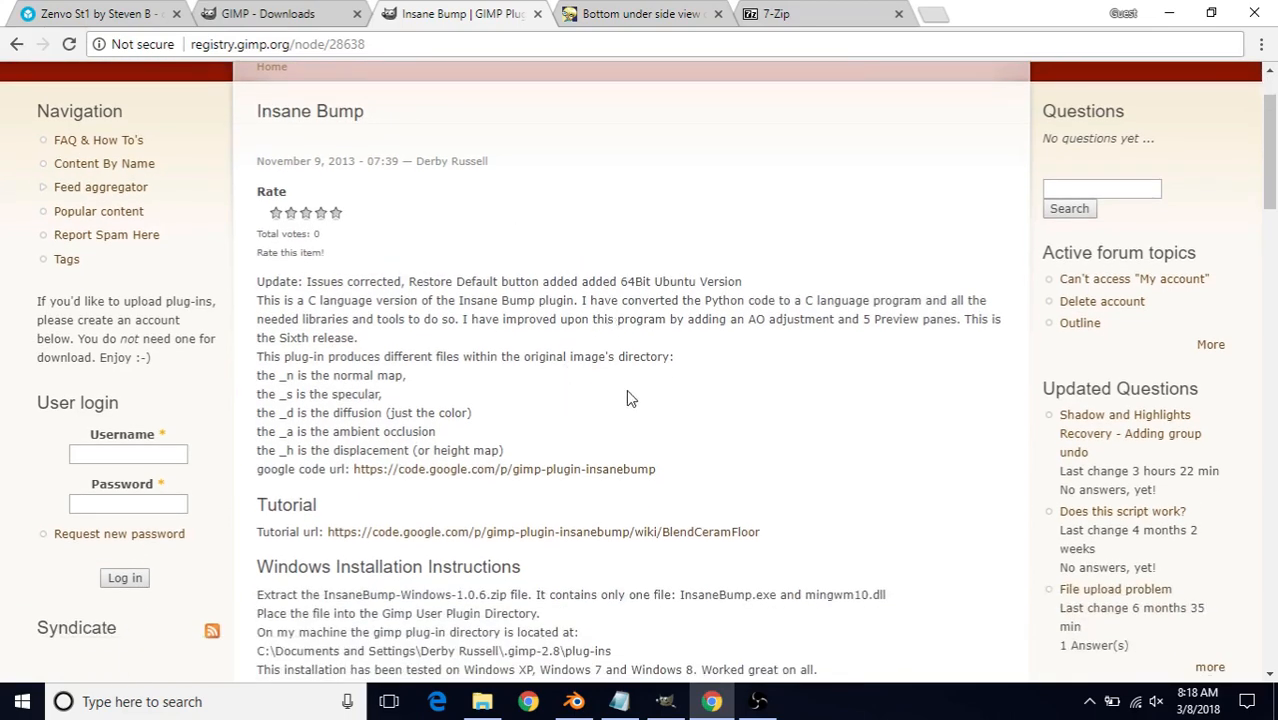
pyautogui.scroll(-1, 628, 391)
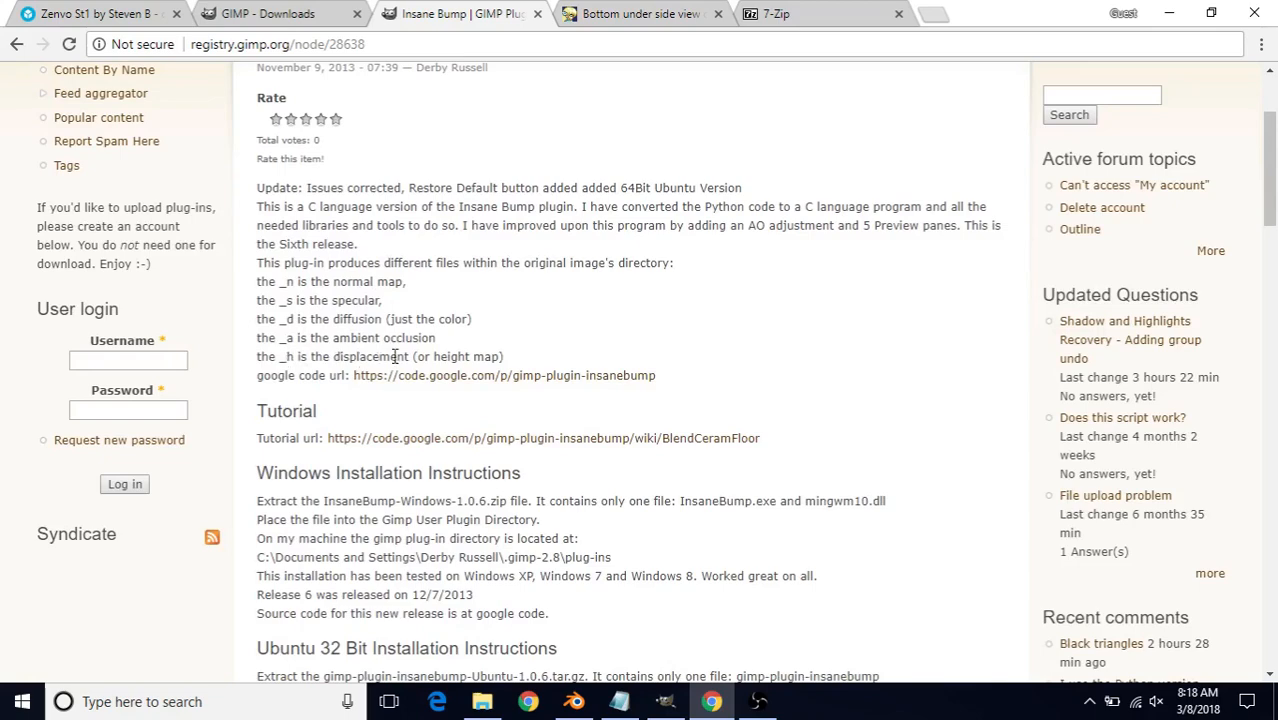
pyautogui.scroll(-5, 492, 352)
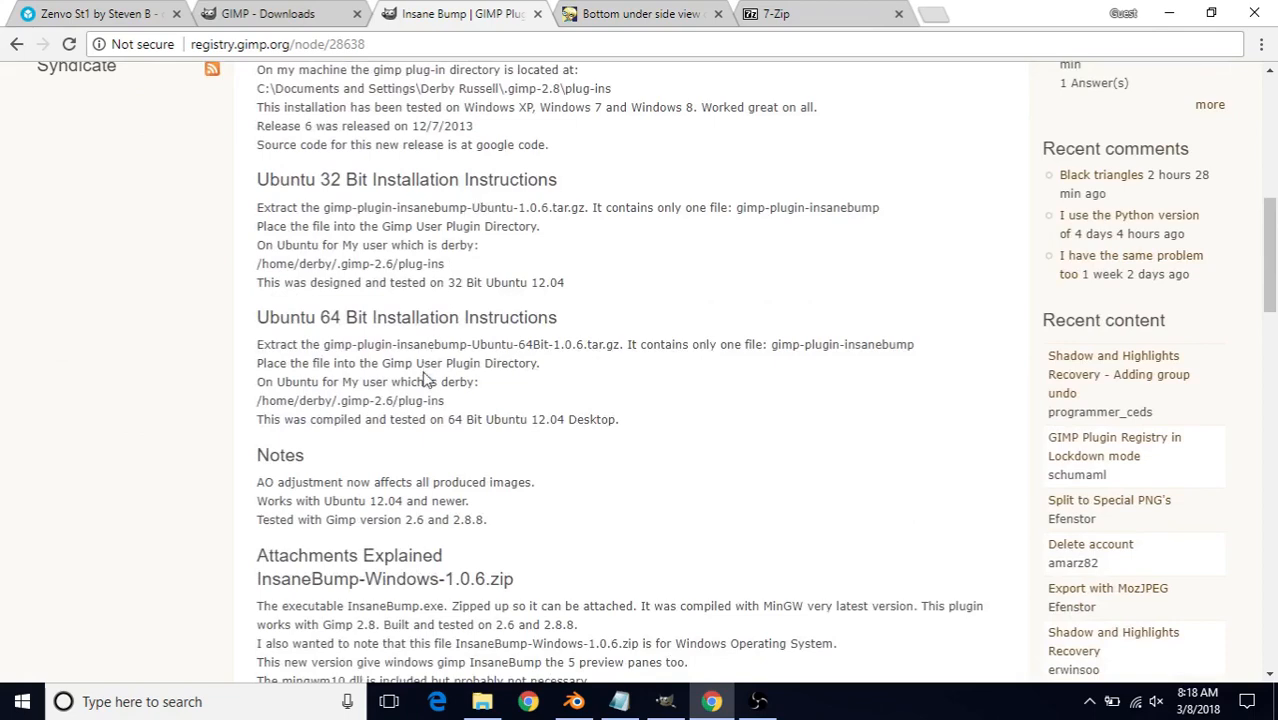
pyautogui.scroll(-8, 568, 386)
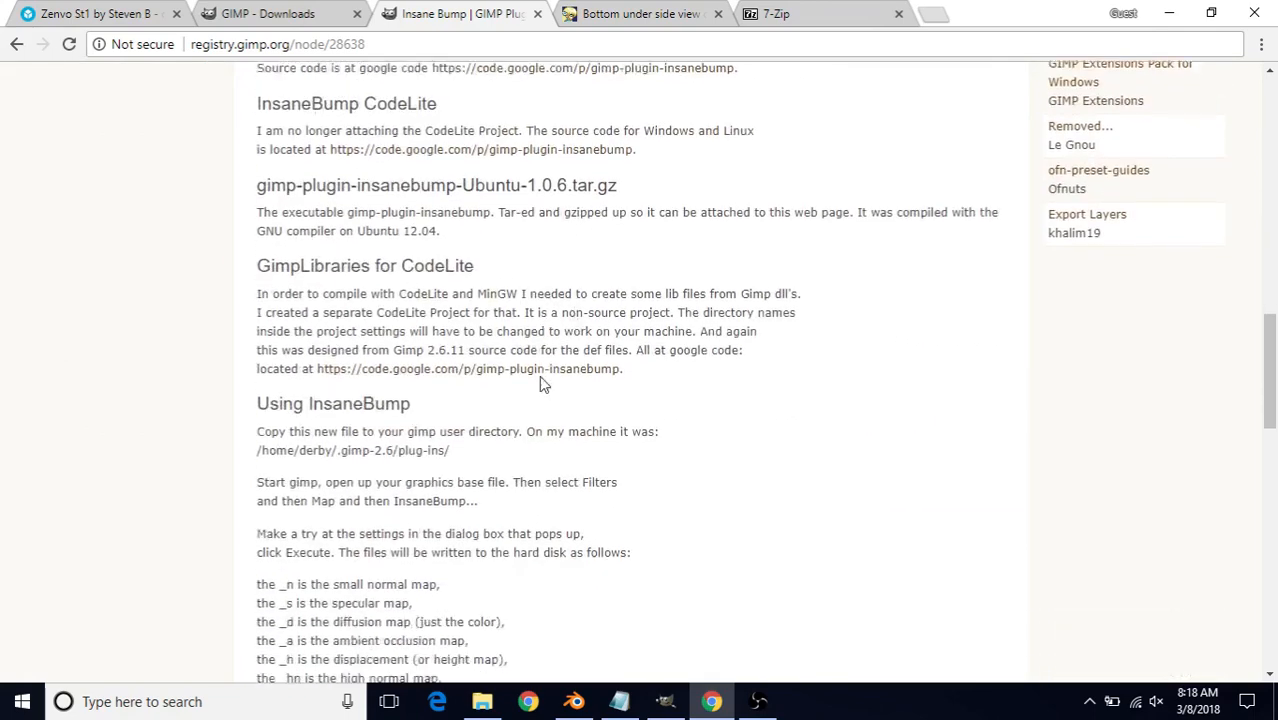
pyautogui.scroll(-3, 536, 383)
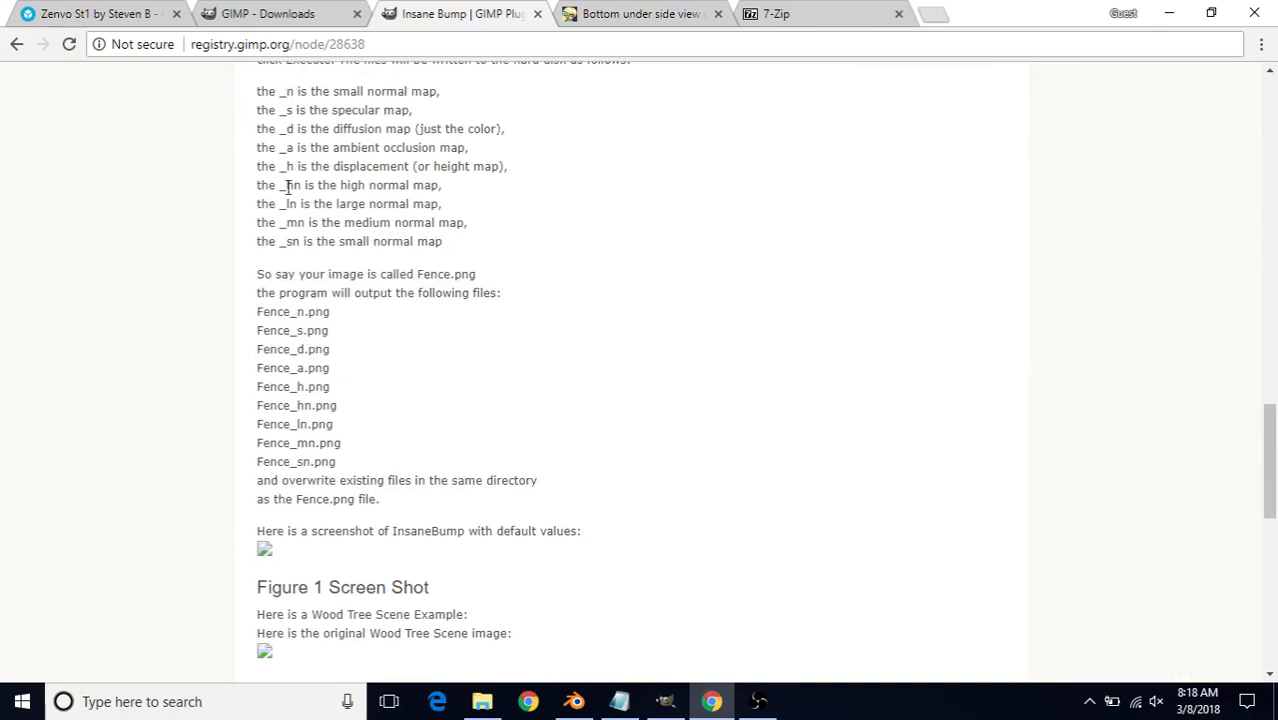
pyautogui.moveTo(286, 93); pyautogui.dragTo(303, 247)
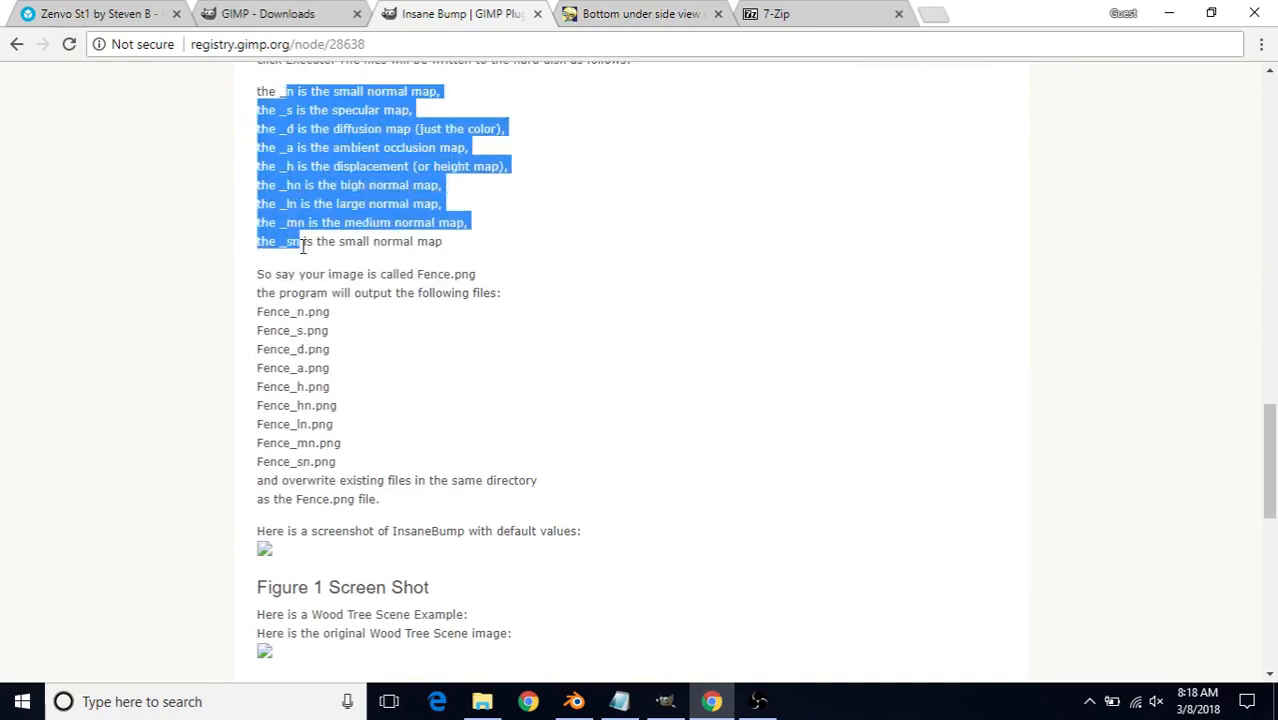
pyautogui.click(307, 224)
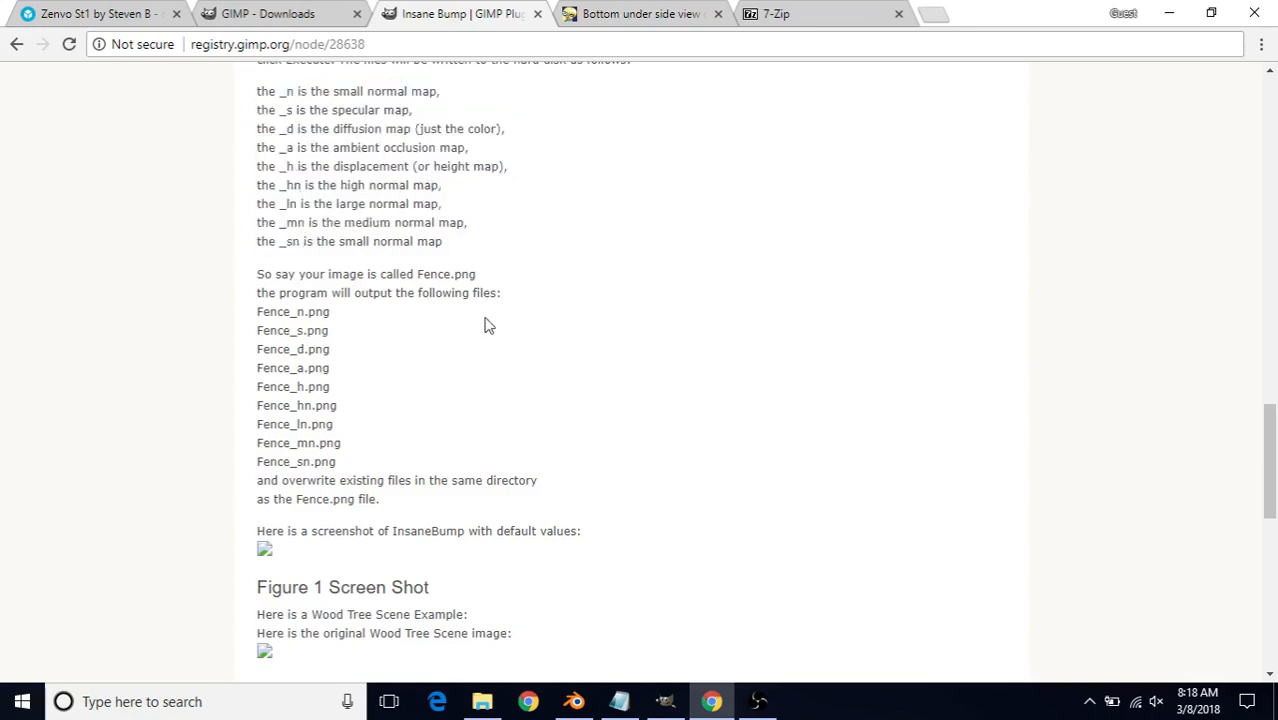
# Download the InsaneBump-Windows-1.0.6.zip attachment and dismiss the browser's download bar
pyautogui.scroll(-8, 600, 368)
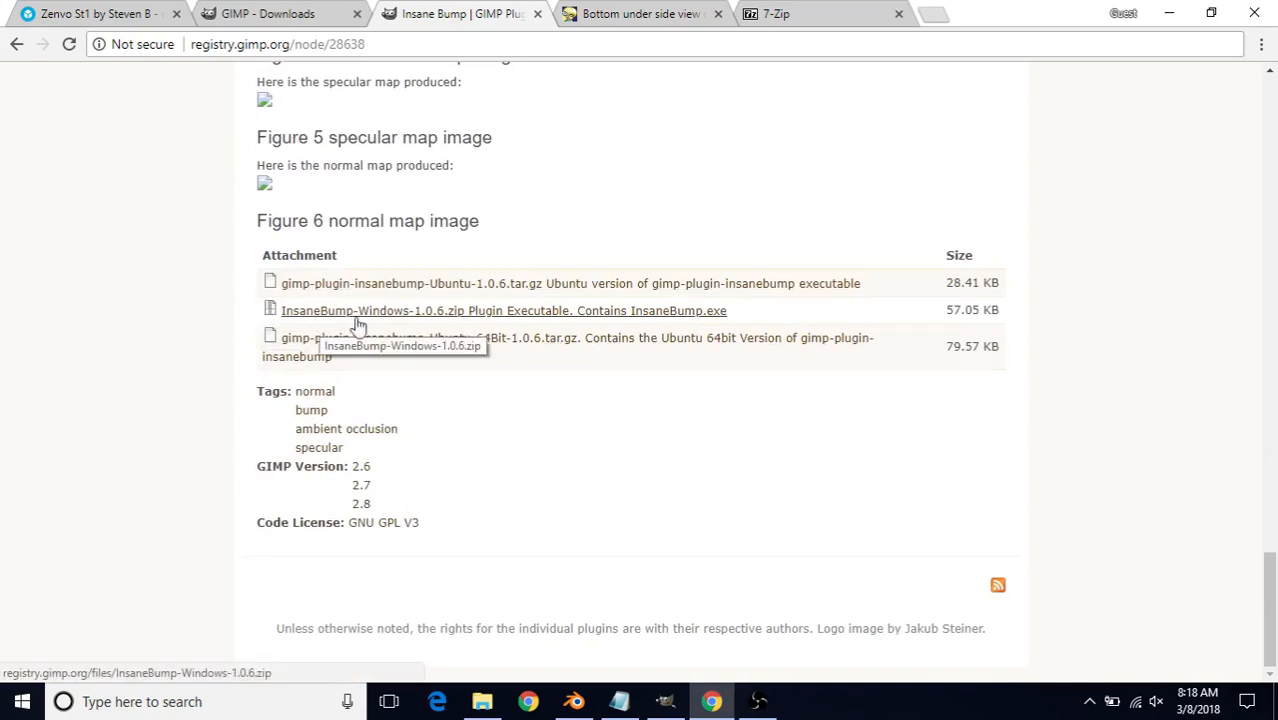
pyautogui.click(479, 318)
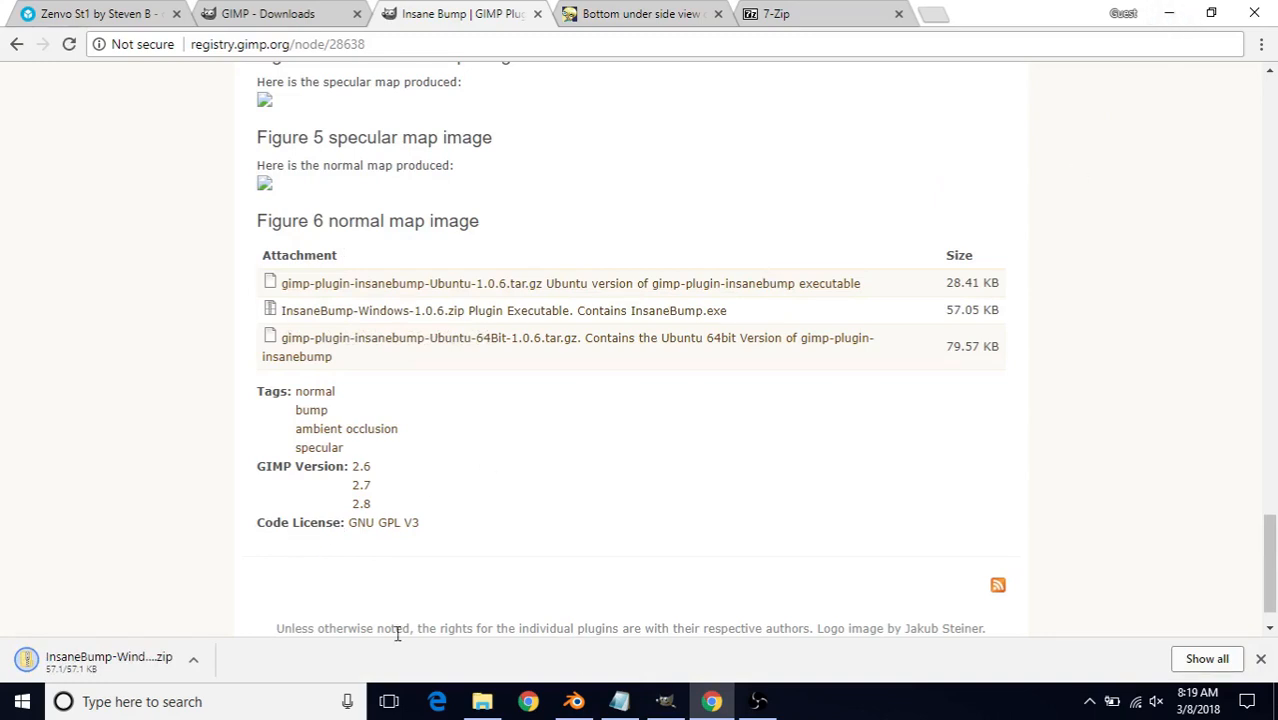
pyautogui.click(1261, 660)
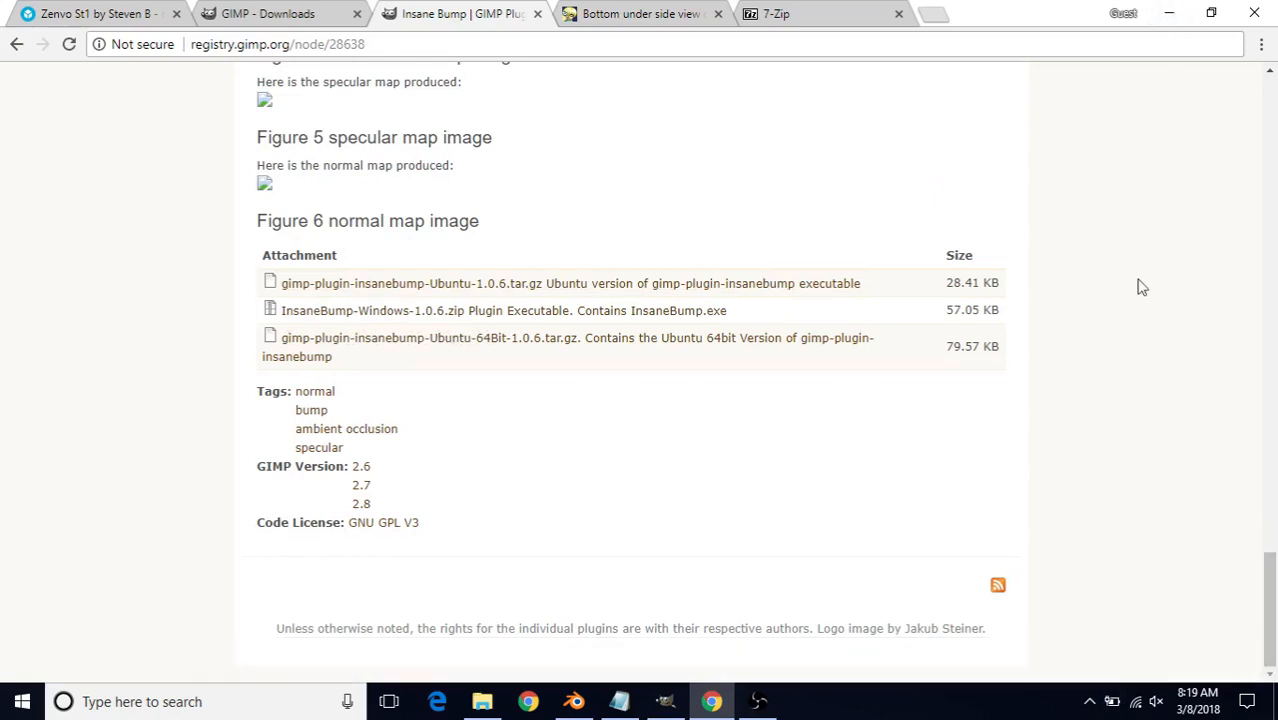
# Go to the desktop and inspect the extraction options for the InsaneBump-Windows-1.0.6 archive without extracting it
pyautogui.click(1162, 20)
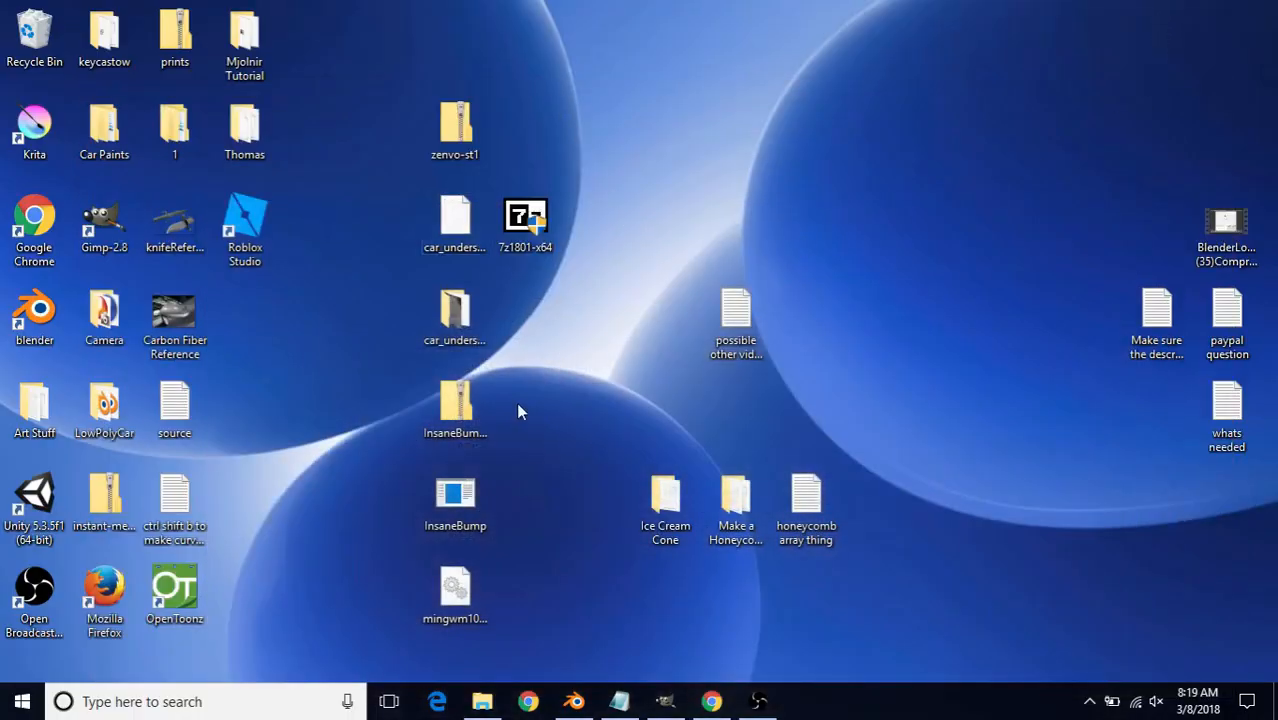
pyautogui.click(458, 422)
pyautogui.click(452, 512)
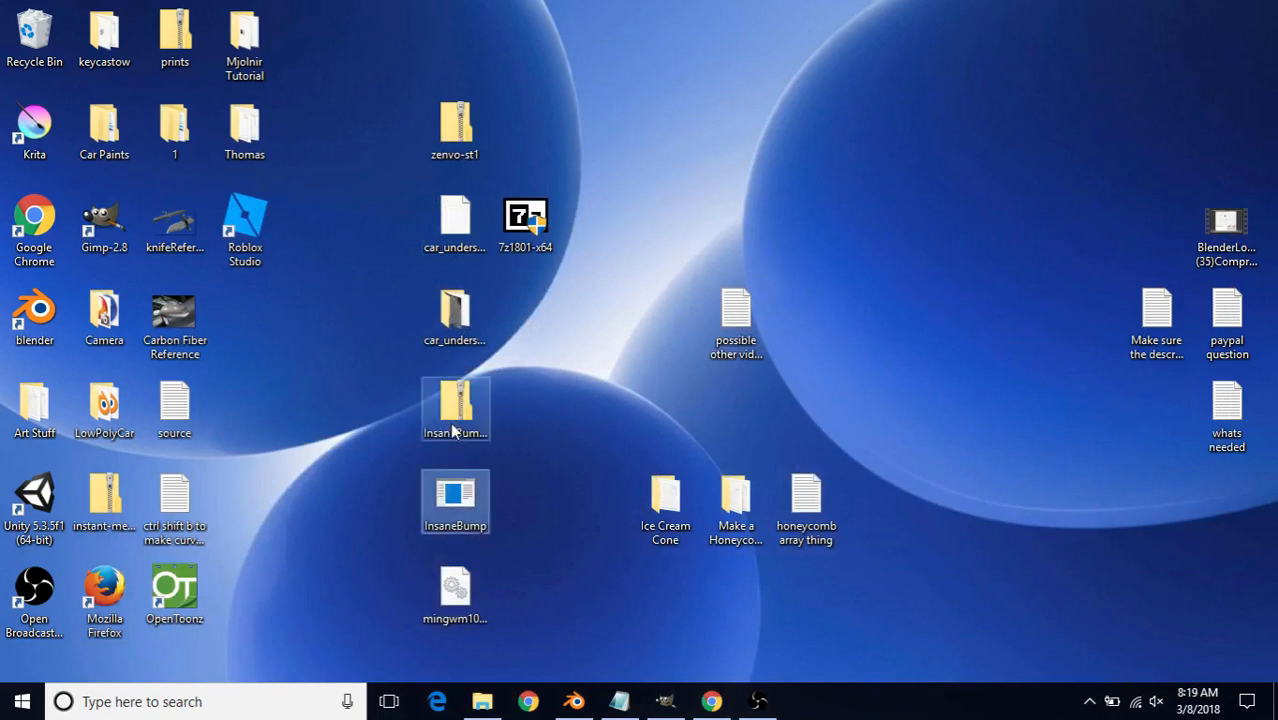
pyautogui.click(456, 415)
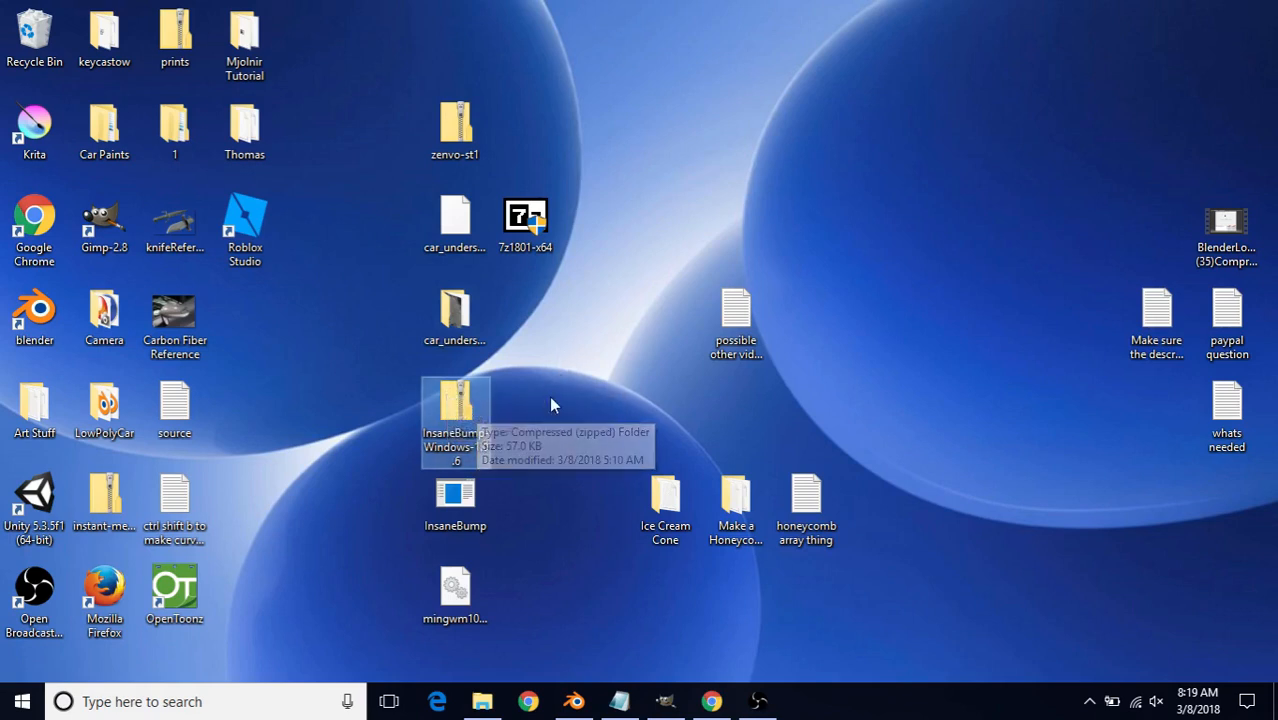
pyautogui.doubleClick(441, 405)
pyautogui.rightClick(441, 408)
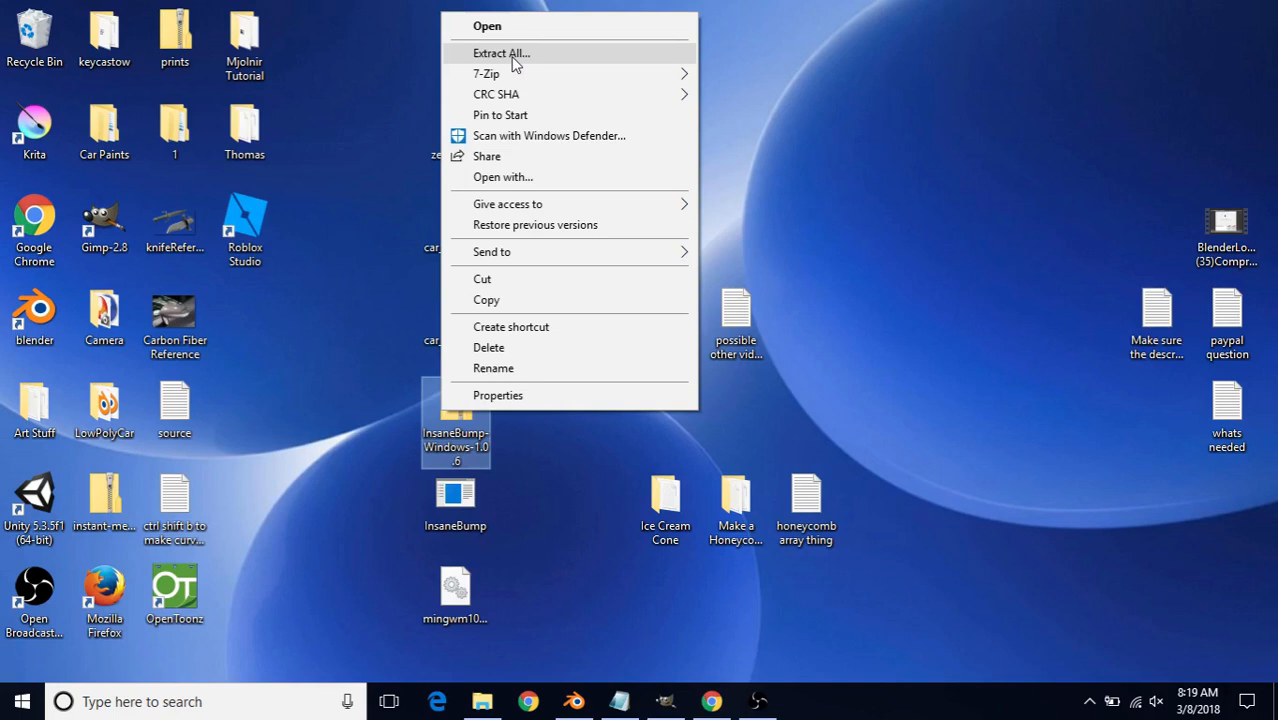
pyautogui.click(342, 469)
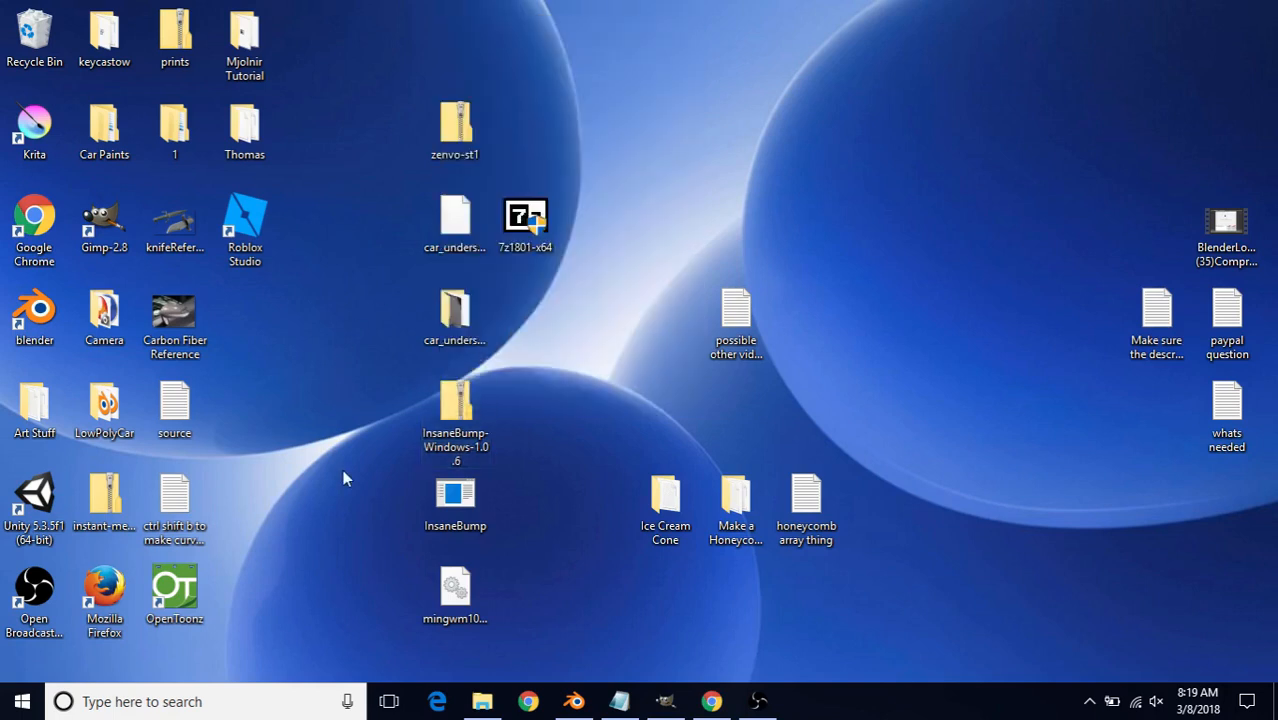
pyautogui.moveTo(475, 576); pyautogui.dragTo(437, 650)
pyautogui.keyDown('ctrl'); pyautogui.click(465, 415); pyautogui.keyUp('ctrl')
pyautogui.click(475, 408)
pyautogui.moveTo(573, 528); pyautogui.dragTo(400, 612)
pyautogui.moveTo(531, 465); pyautogui.dragTo(420, 634)
pyautogui.click(567, 434)
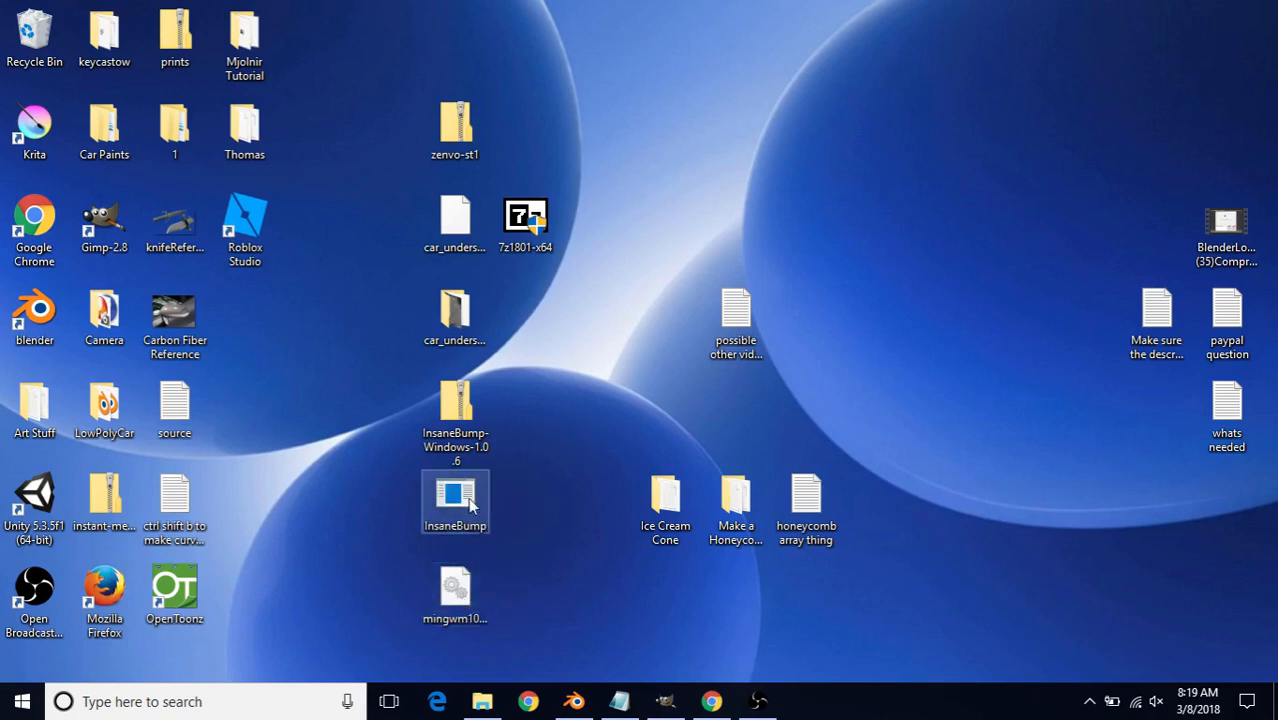
# Switch to GIMP and show the Plug-Ins folder paths in its preferences
pyautogui.click(669, 705)
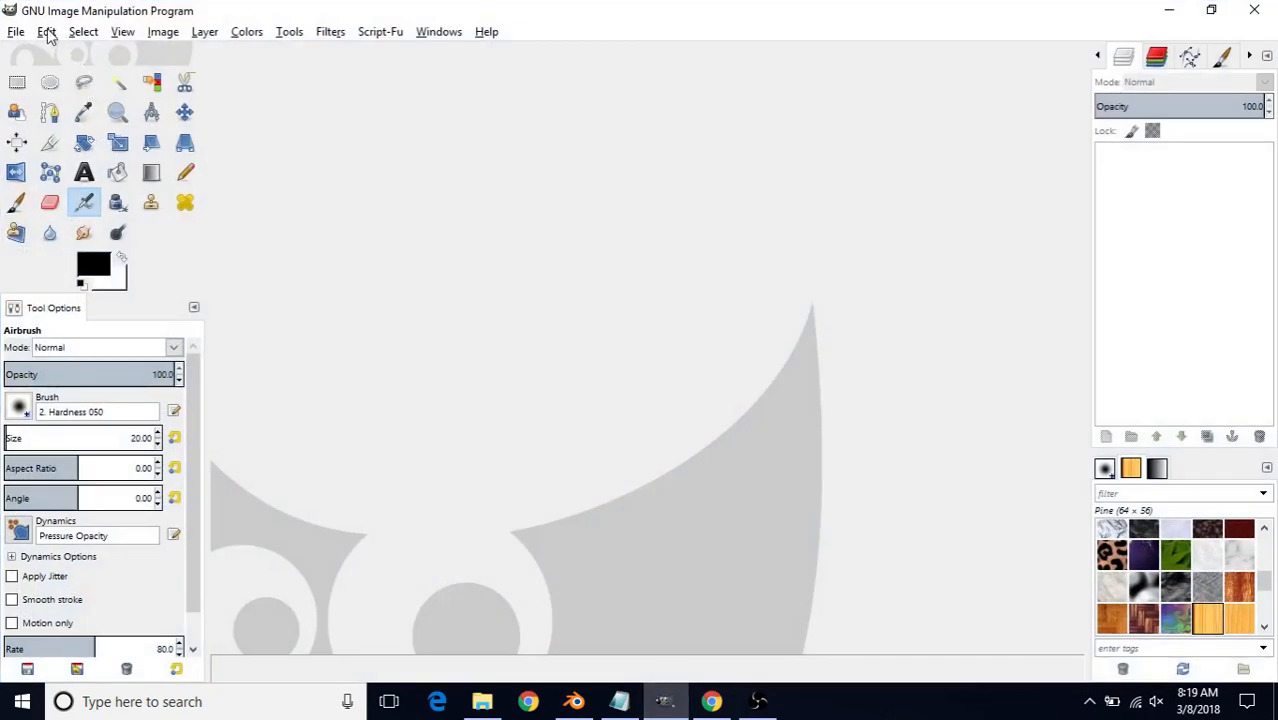
pyautogui.click(47, 32)
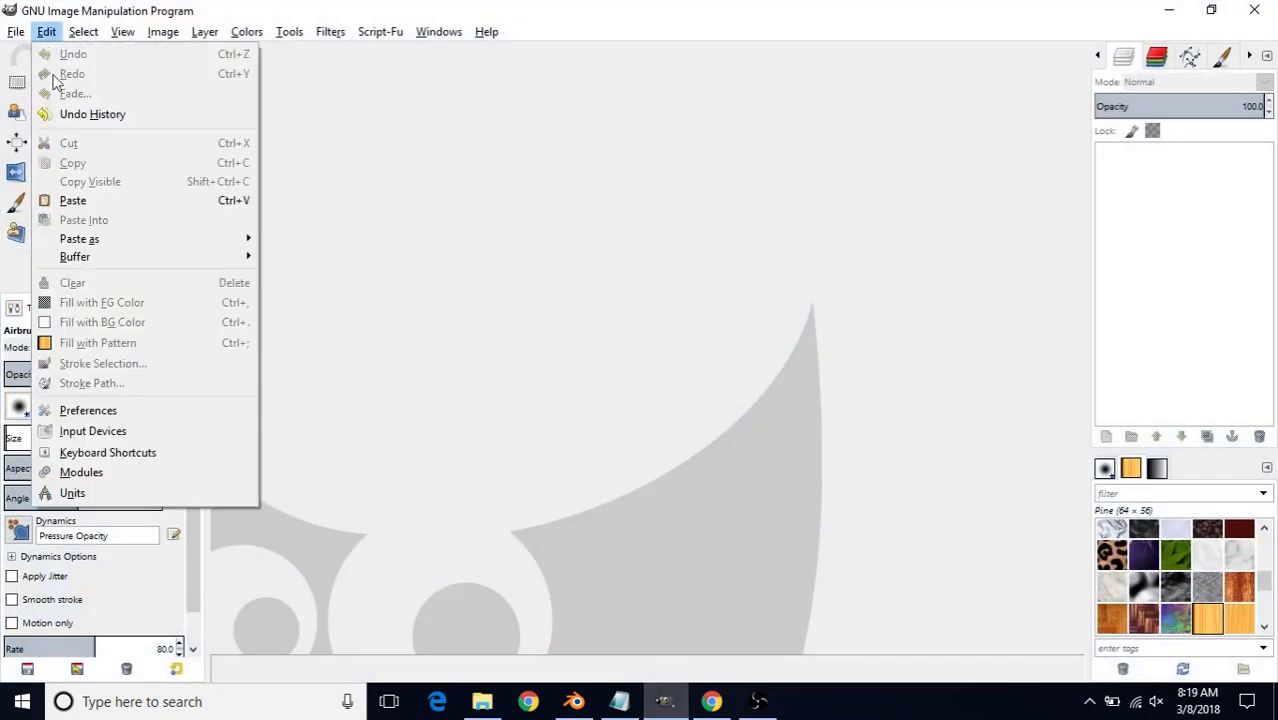
pyautogui.click(88, 412)
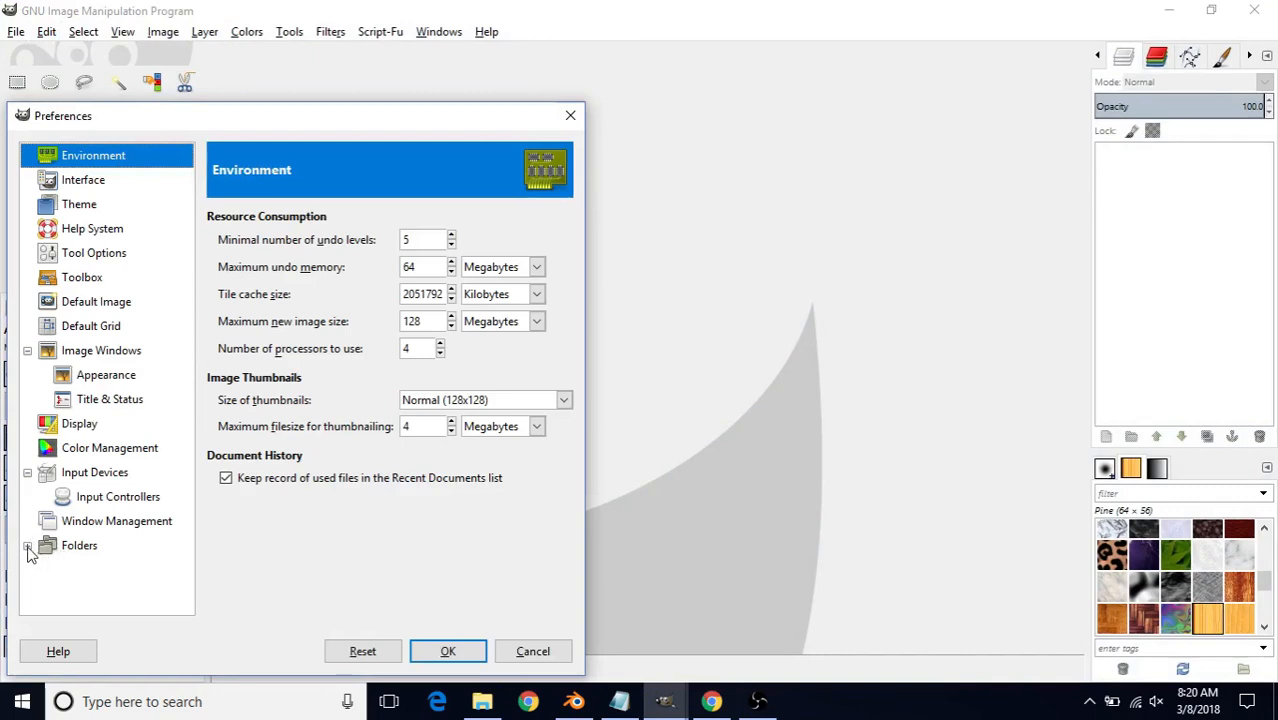
pyautogui.click(28, 546)
pyautogui.moveTo(197, 450); pyautogui.dragTo(197, 600)
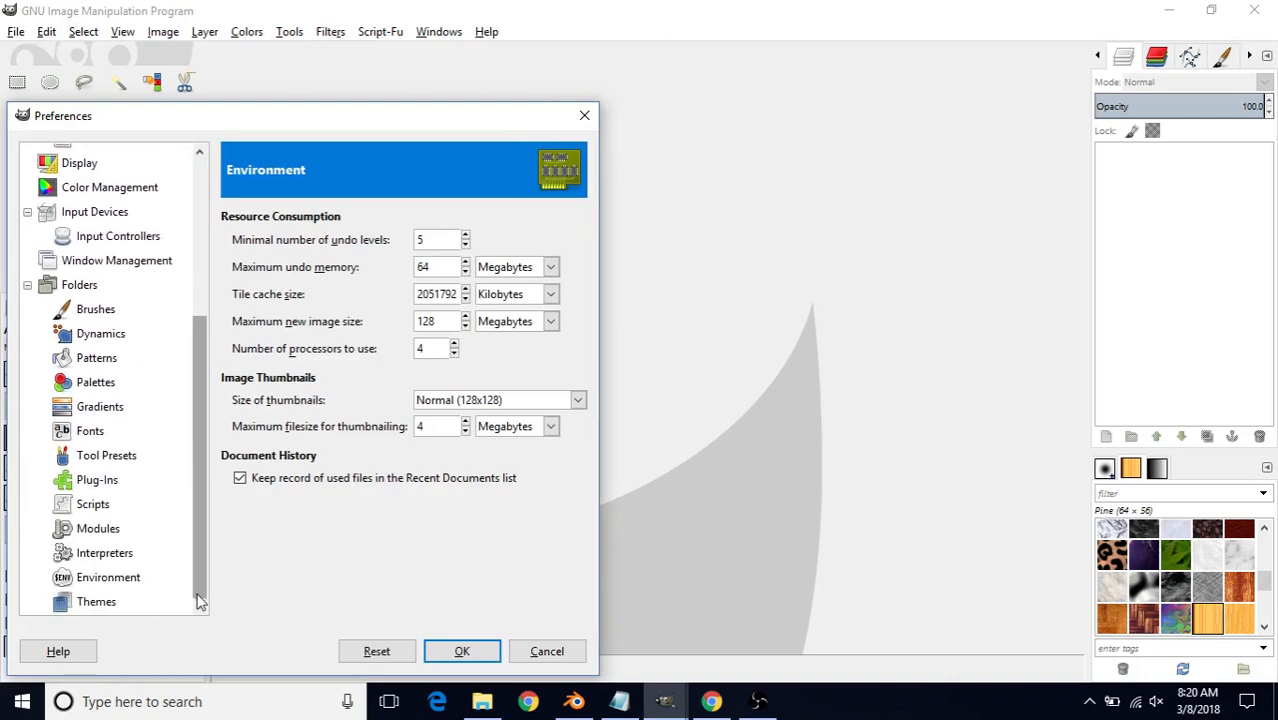
pyautogui.click(88, 486)
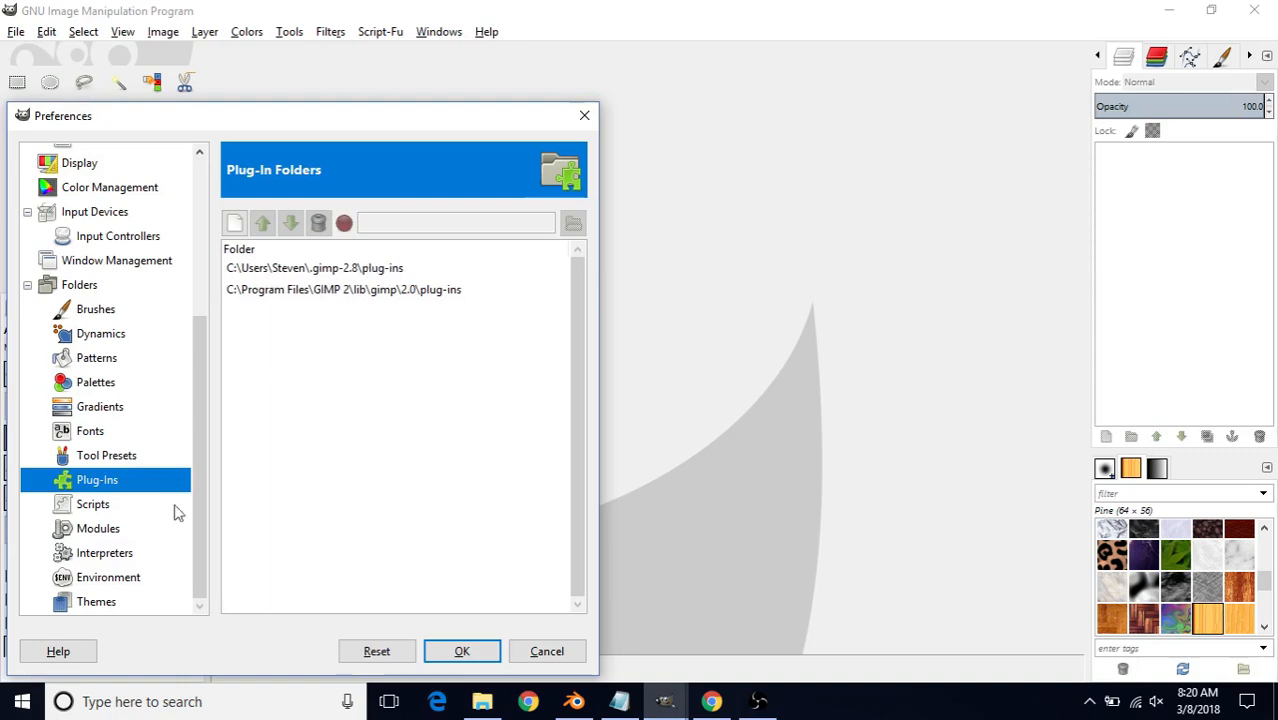
# Open This PC from the Windows System group of installed programs
pyautogui.click(17, 706)
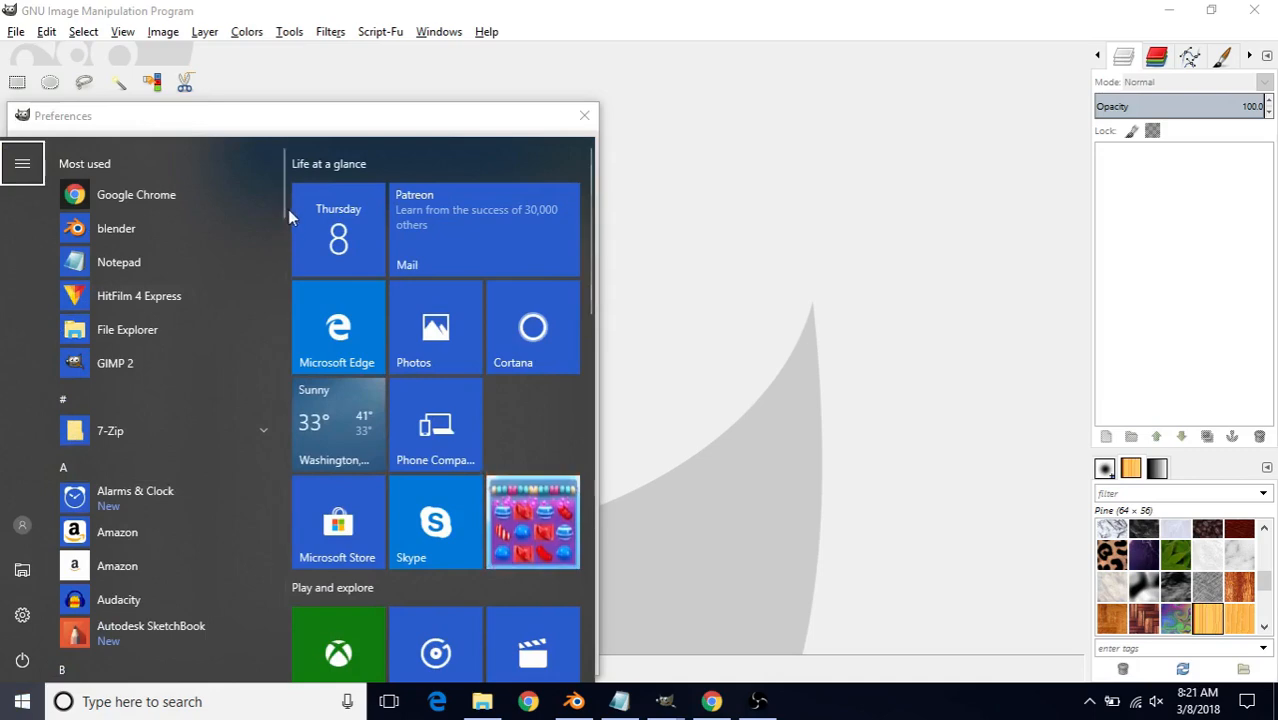
pyautogui.moveTo(288, 209); pyautogui.dragTo(235, 634)
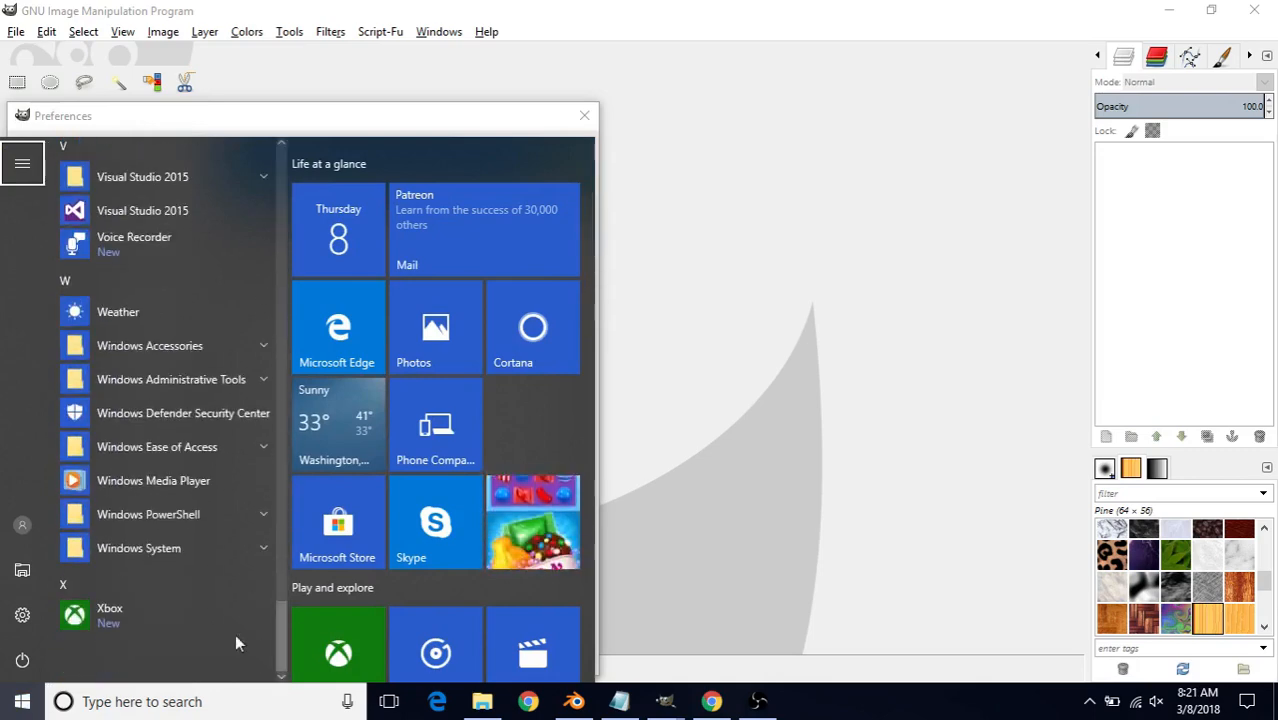
pyautogui.click(153, 548)
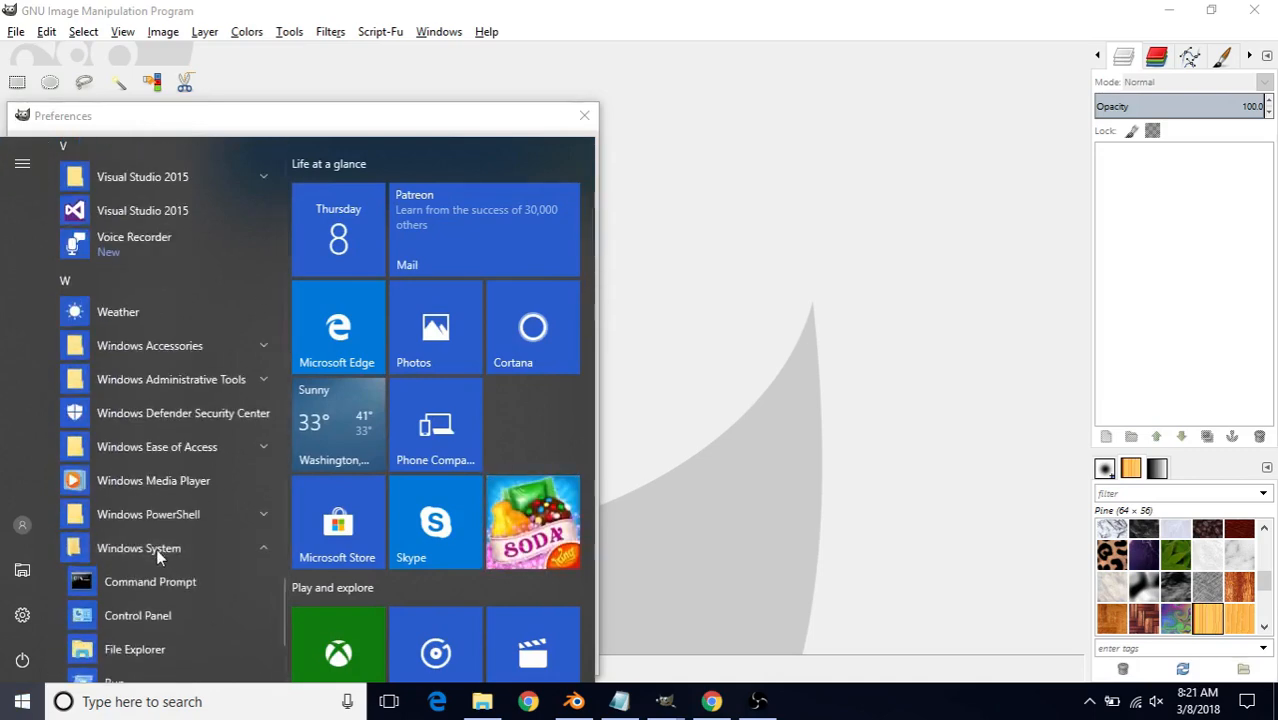
pyautogui.scroll(-2, 180, 590)
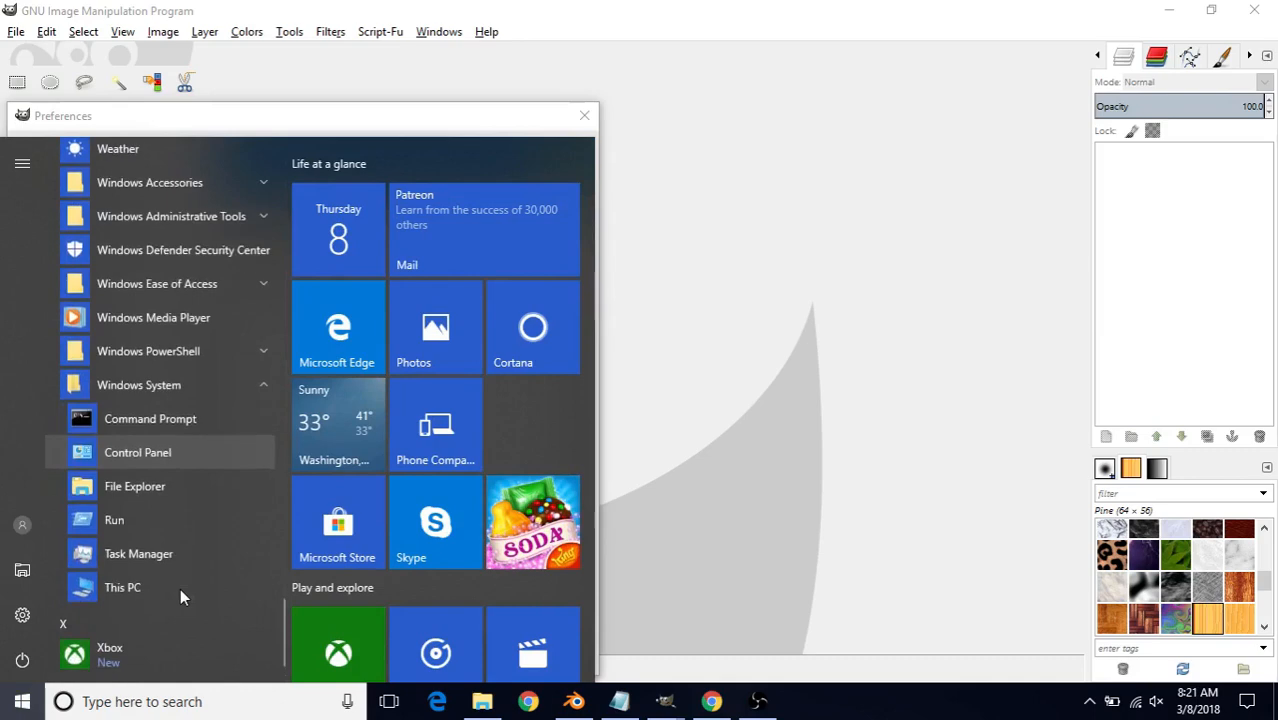
pyautogui.click(130, 587)
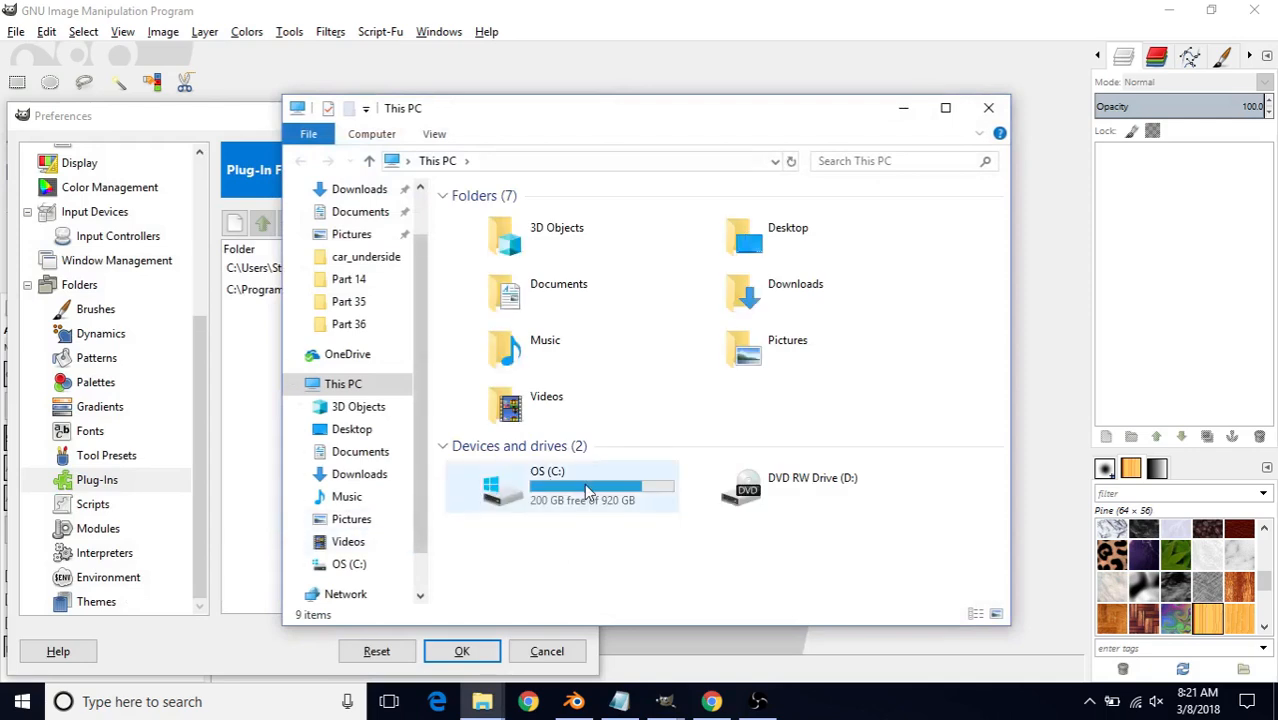
# Browse drive C to the user profile's .gimp-2.8\plug-ins folder and locate InsaneBump and mingwm10.dll there
pyautogui.doubleClick(584, 484)
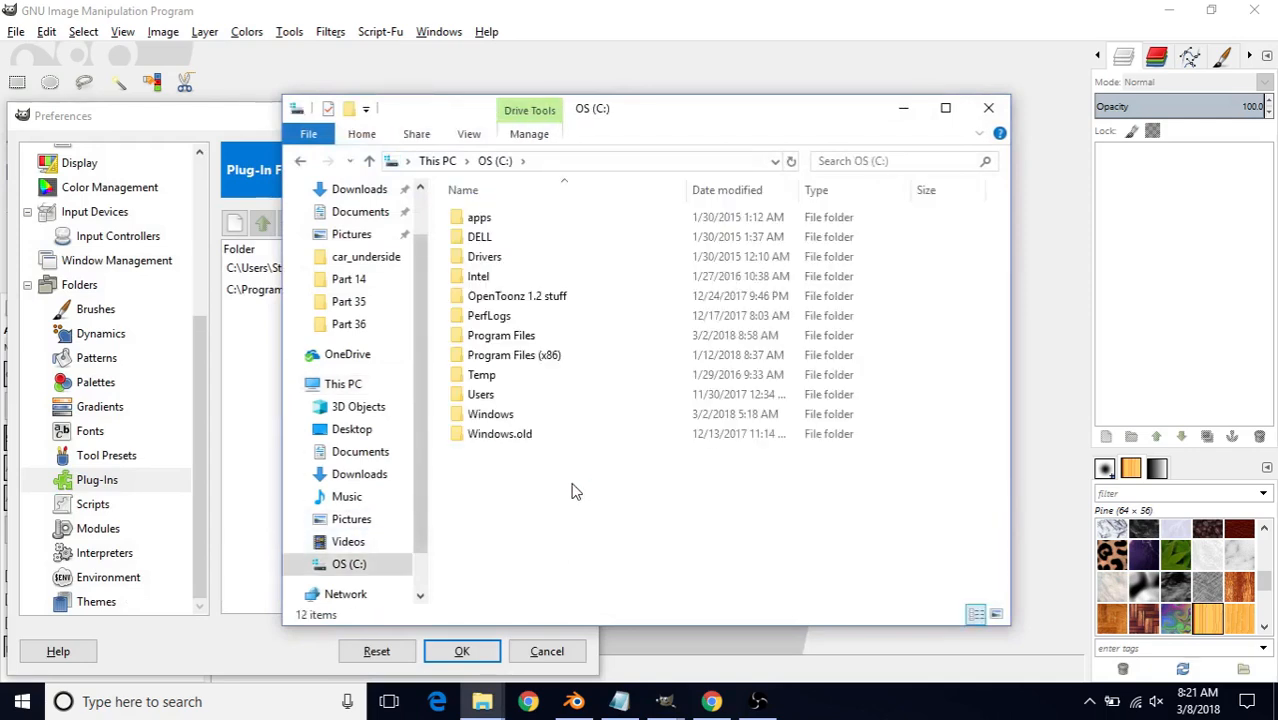
pyautogui.click(505, 397)
pyautogui.doubleClick(505, 395)
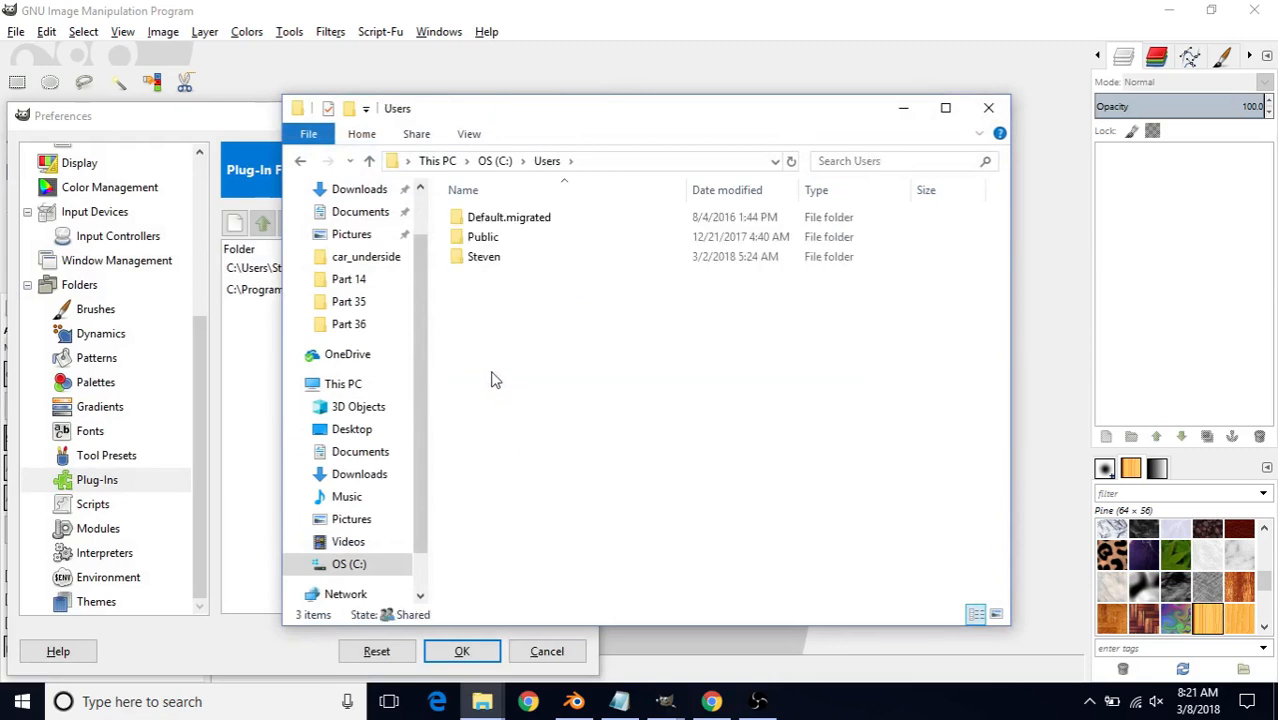
pyautogui.doubleClick(531, 264)
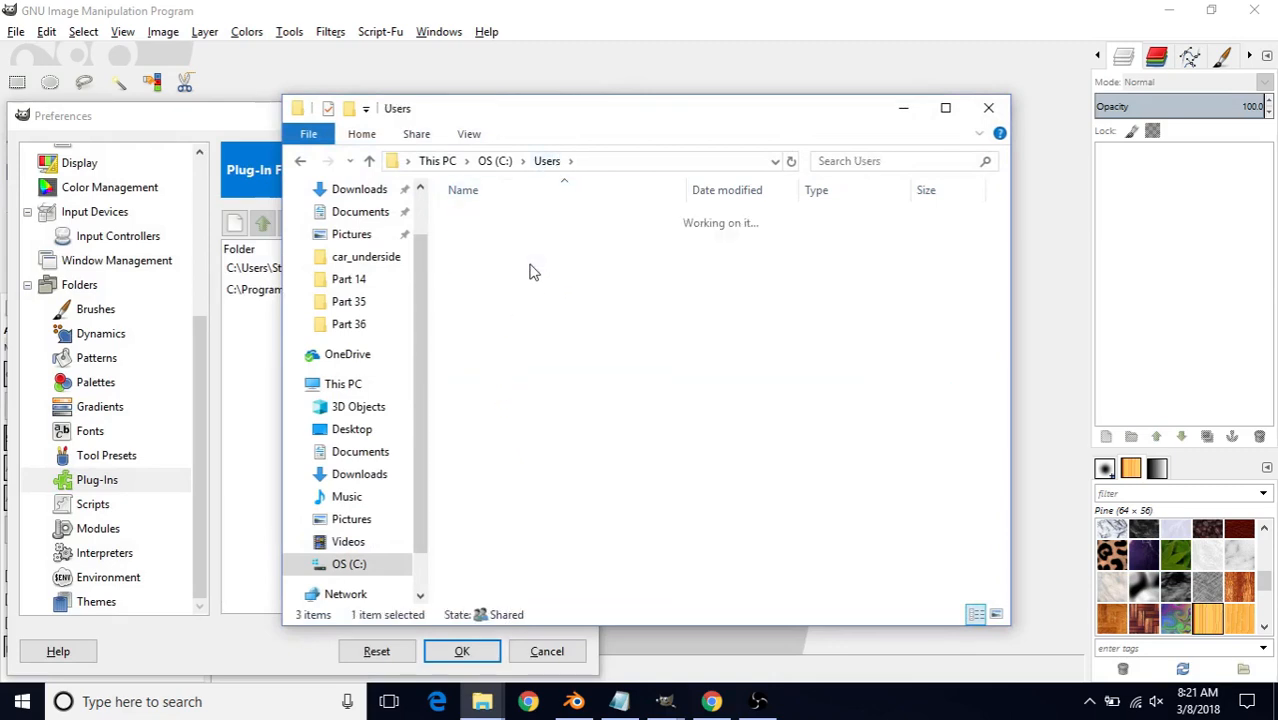
pyautogui.doubleClick(511, 222)
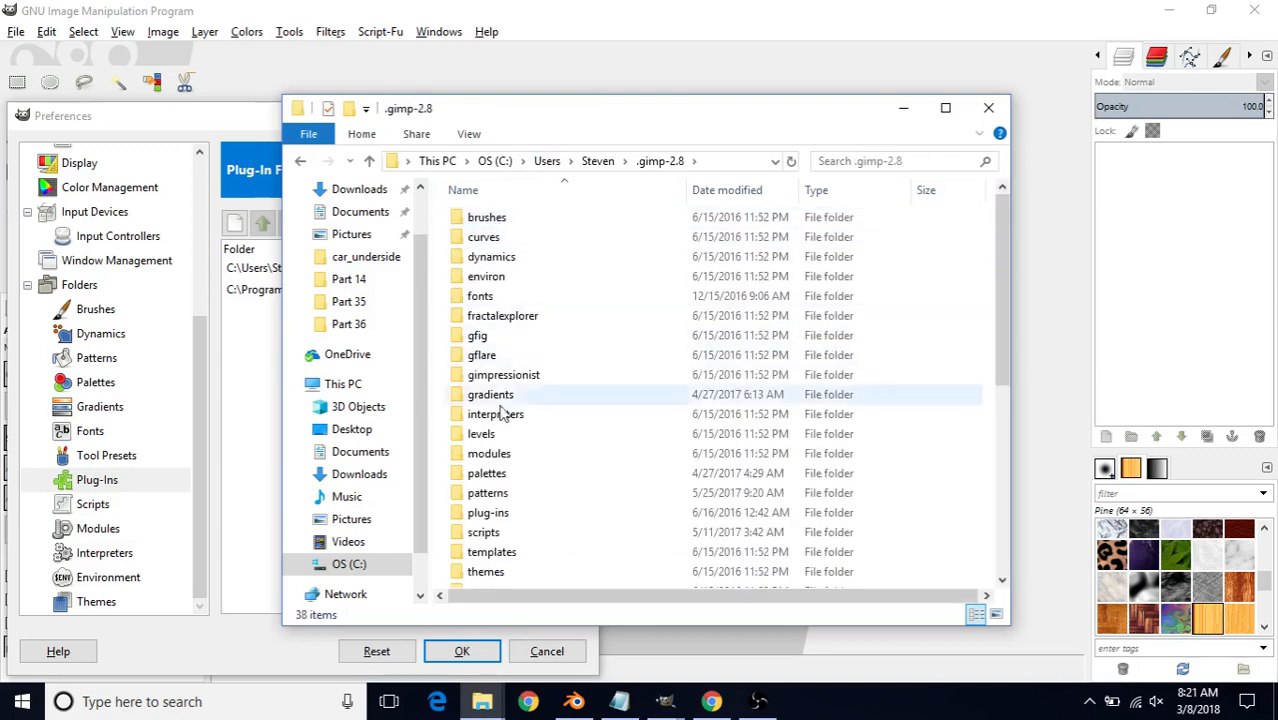
pyautogui.doubleClick(488, 513)
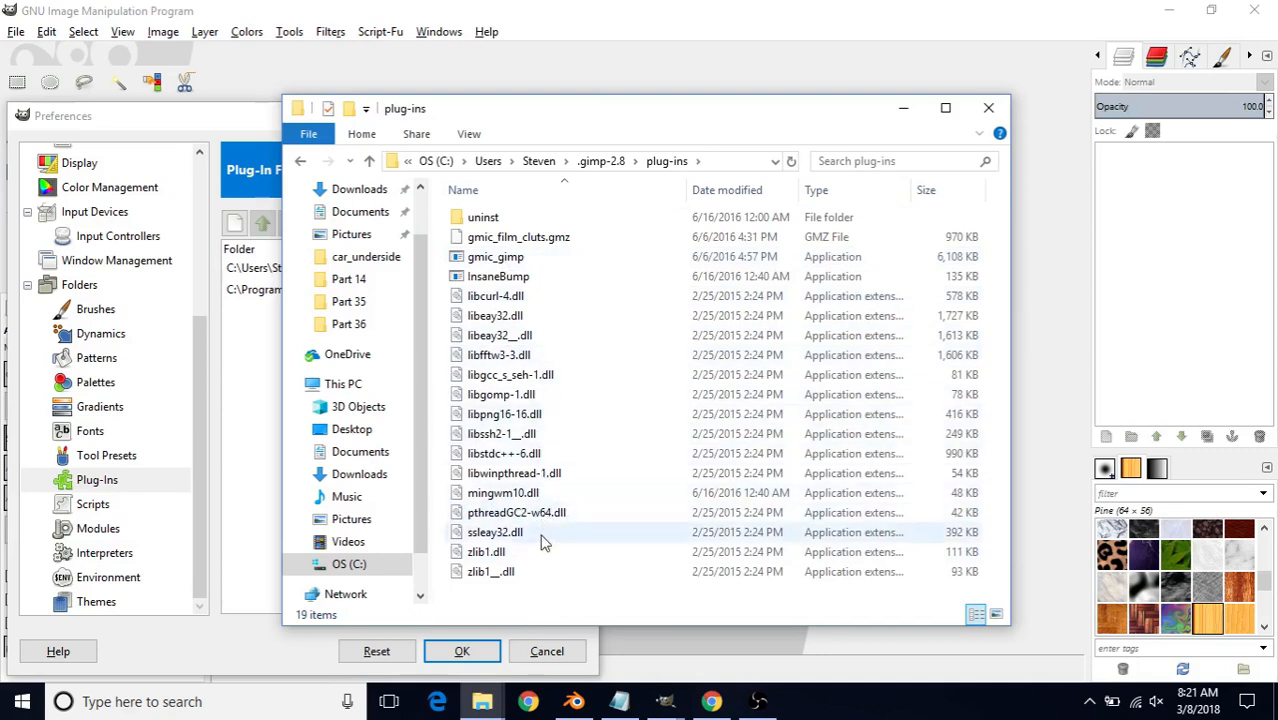
pyautogui.click(484, 278)
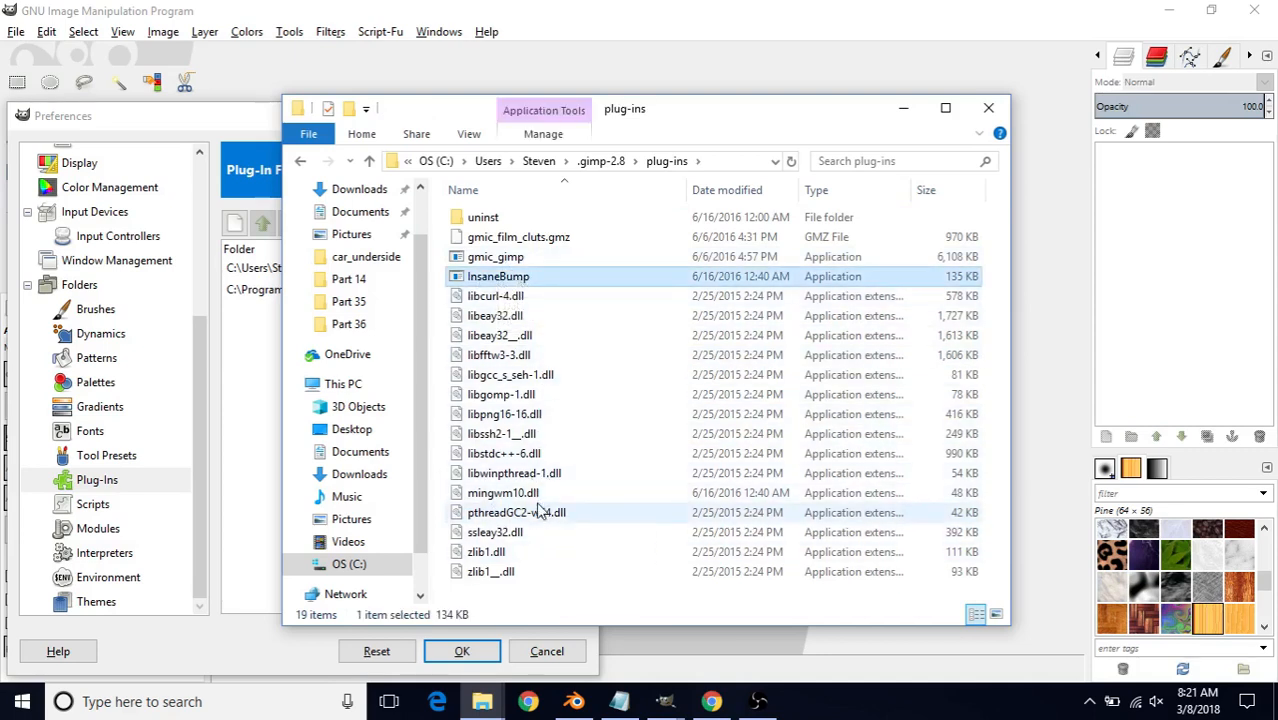
pyautogui.click(478, 496)
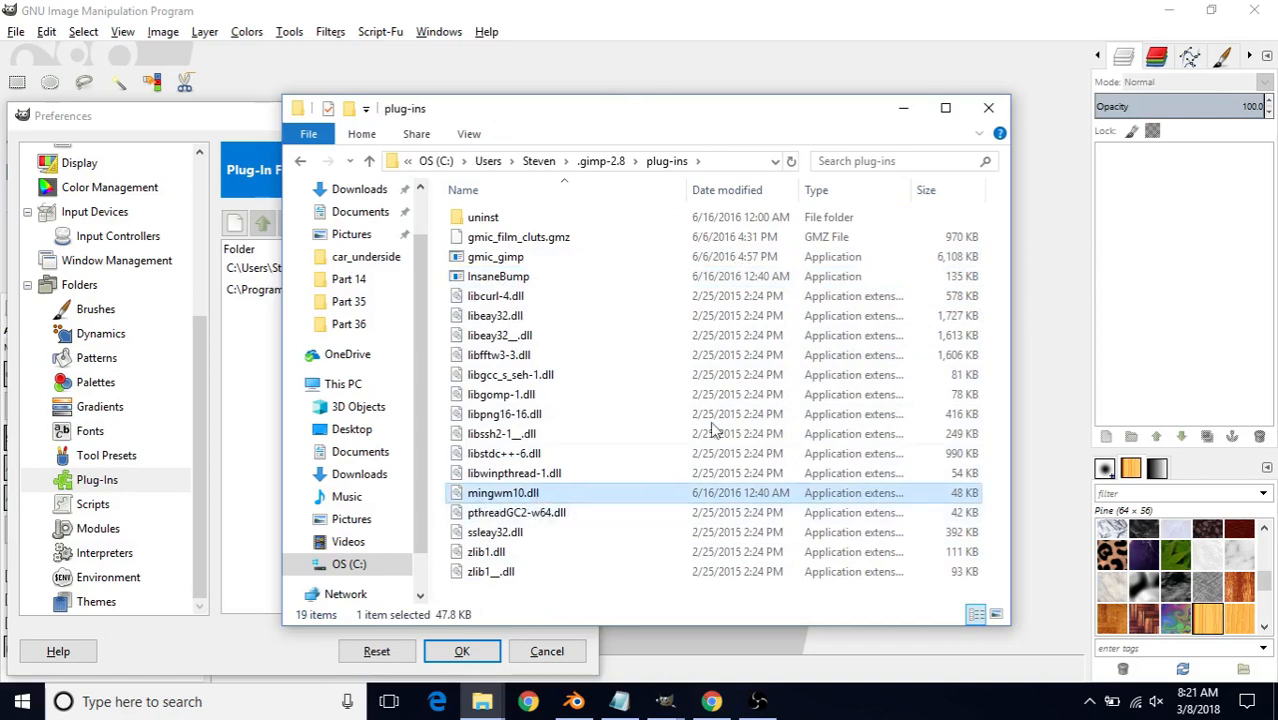
# Minimize the plug-ins folder window, cancel GIMP's preferences and return to the desktop
pyautogui.click(904, 116)
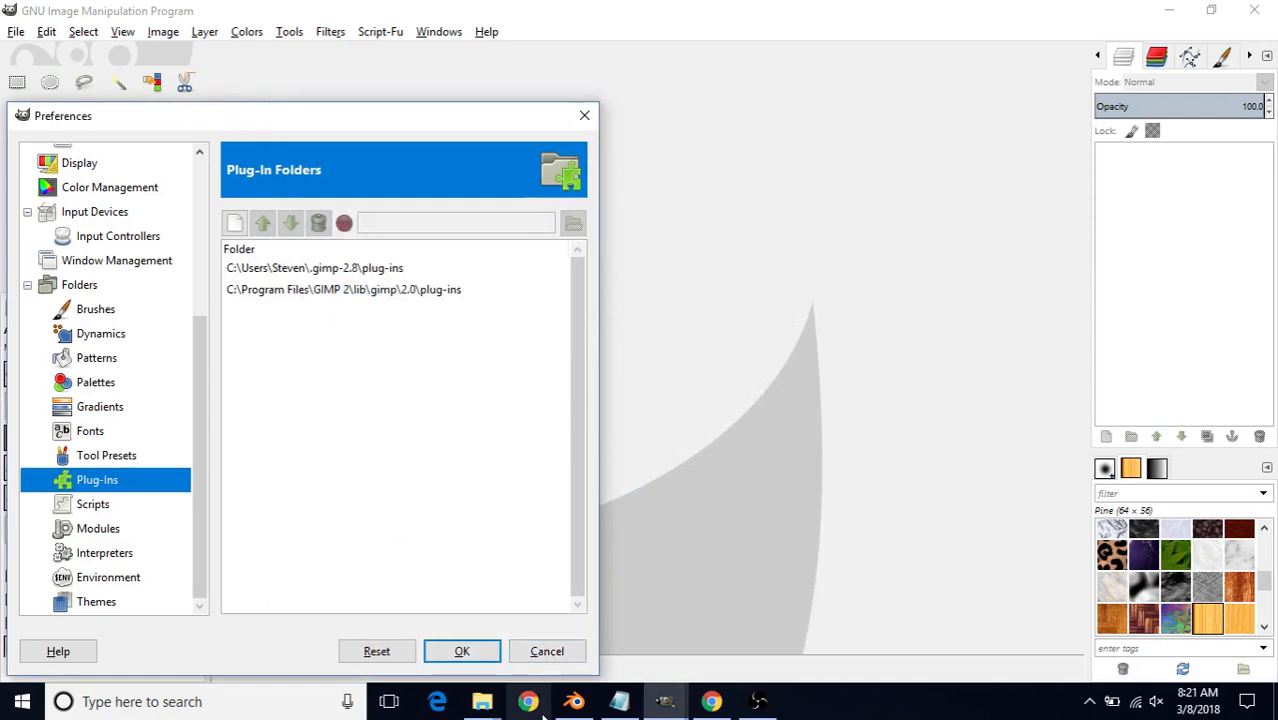
pyautogui.click(545, 652)
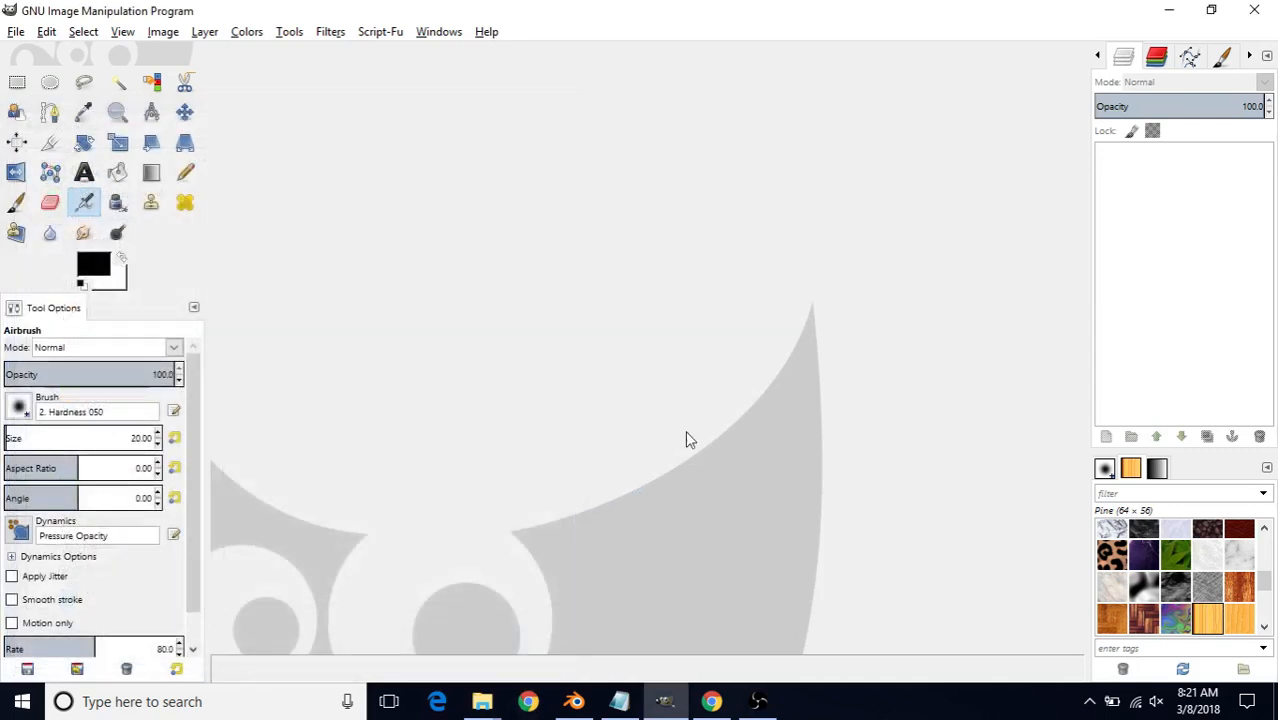
pyautogui.click(1163, 12)
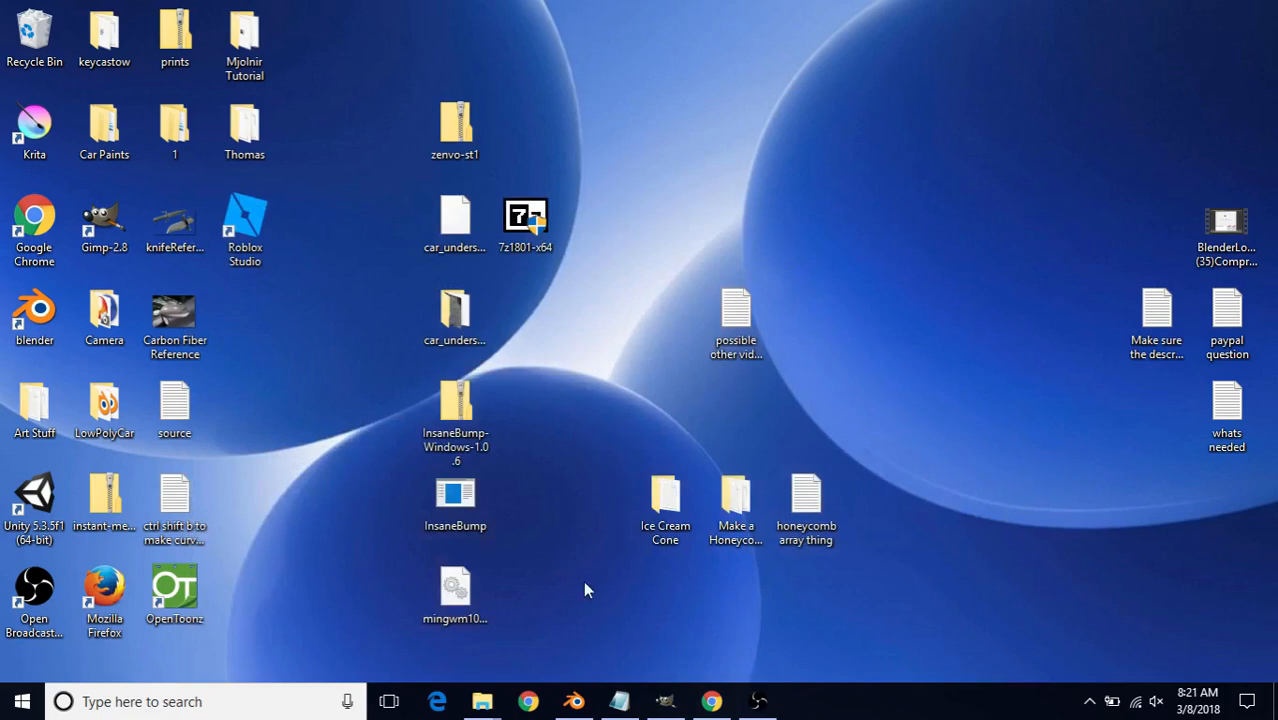
pyautogui.moveTo(482, 701)
pyautogui.click(524, 628)
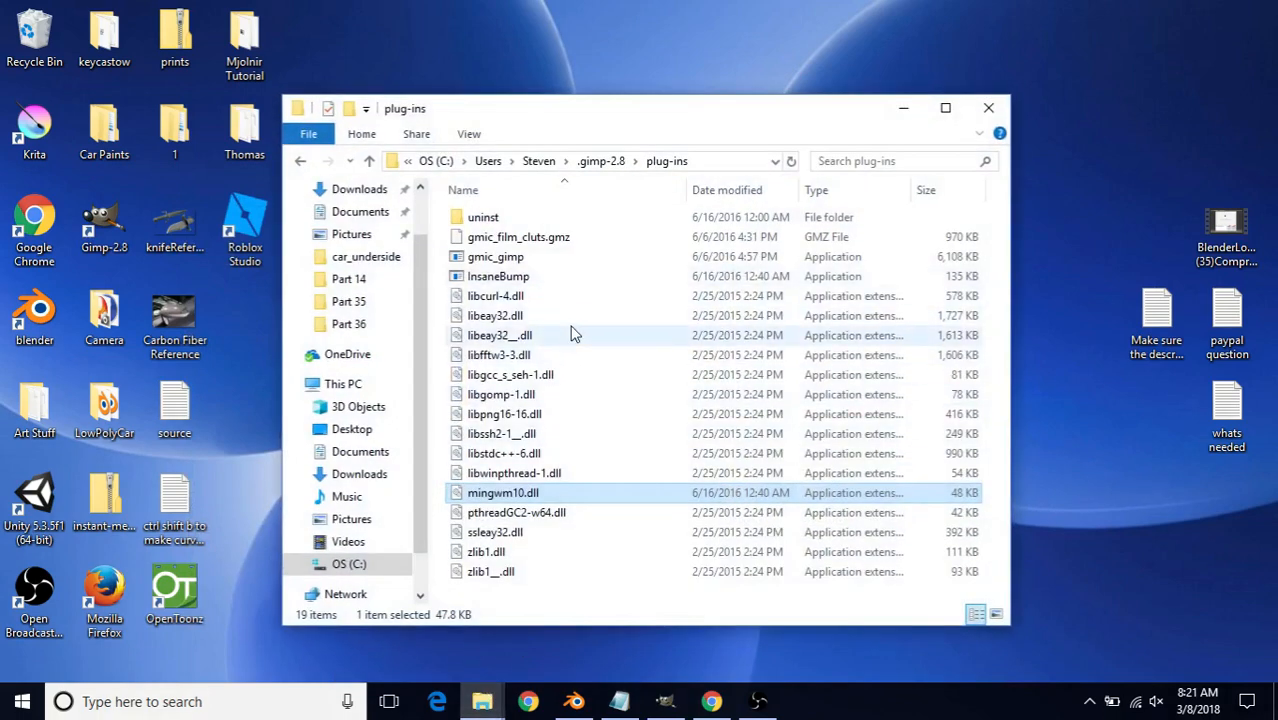
pyautogui.click(903, 107)
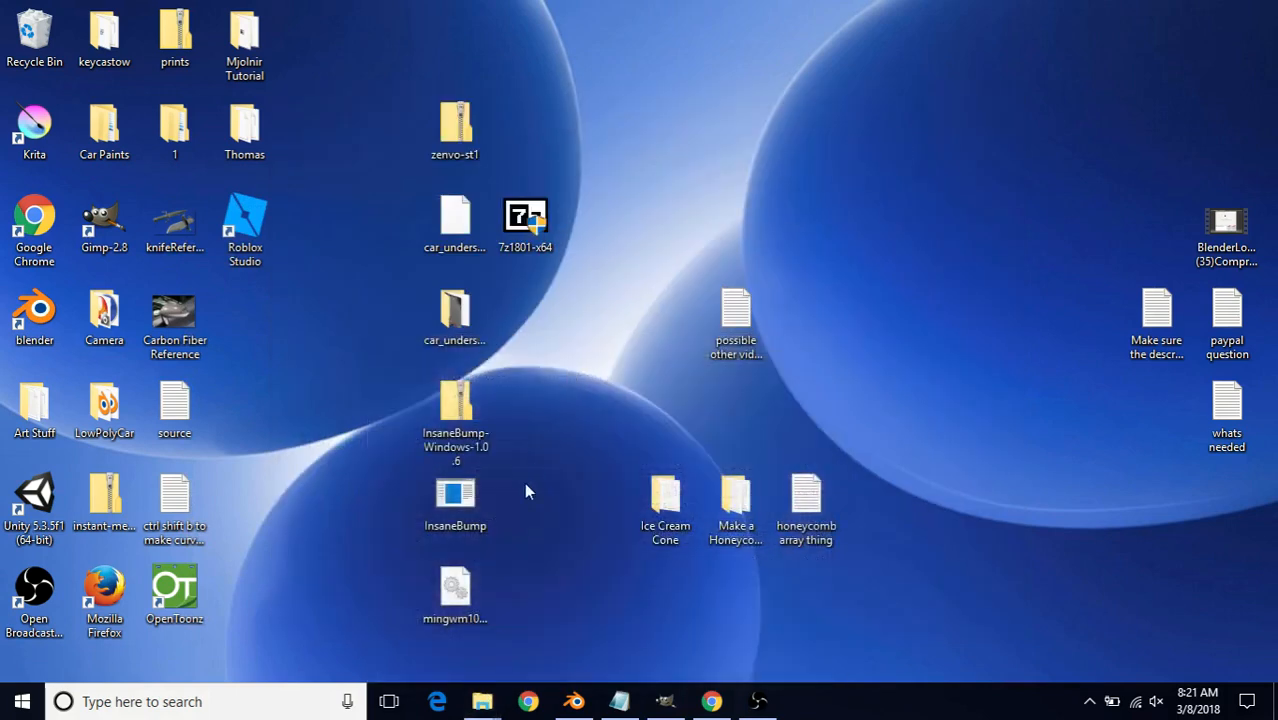
# Move the extracted InsaneBump and mingwm10 files together to the free area in the desktop's upper-right part
pyautogui.moveTo(524, 487); pyautogui.dragTo(448, 637)
pyautogui.moveTo(459, 510); pyautogui.dragTo(987, 49)
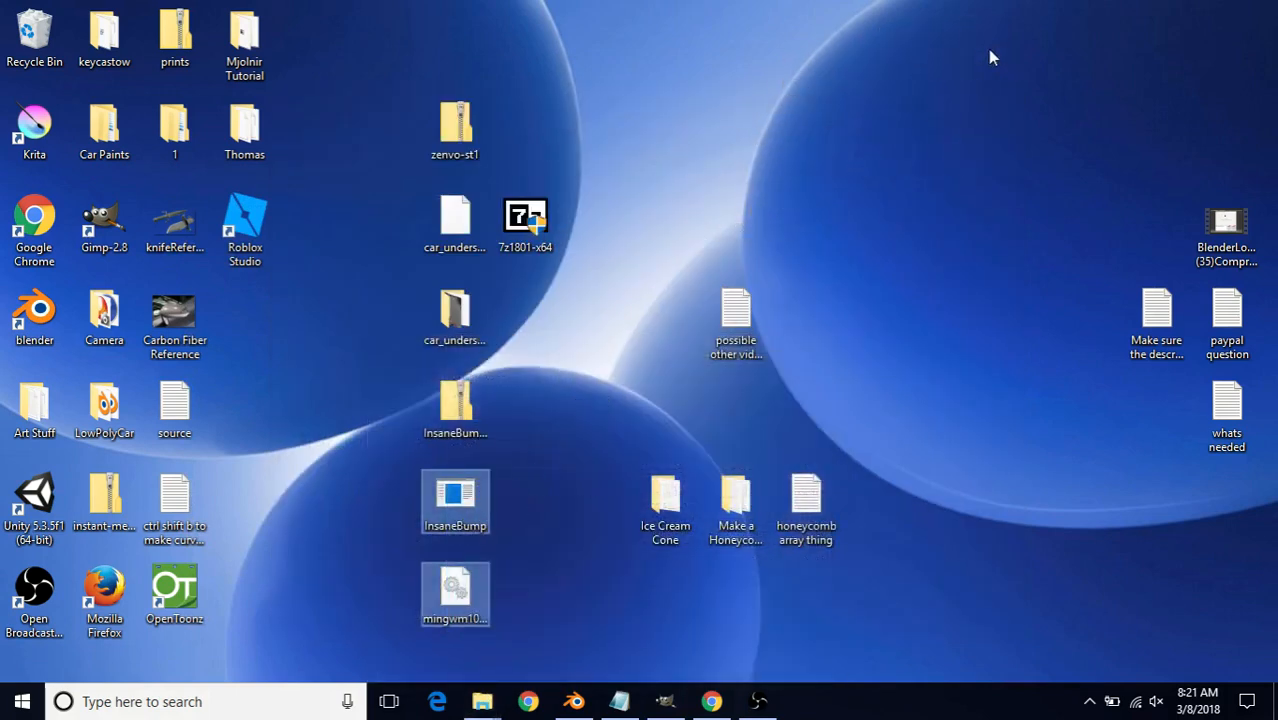
pyautogui.click(474, 571)
# Reopen the .gimp-2.8\plug-ins folder, check where InsaneBump and mingwm10.dll are stored, and close the folder
pyautogui.click(482, 701)
pyautogui.click(557, 612)
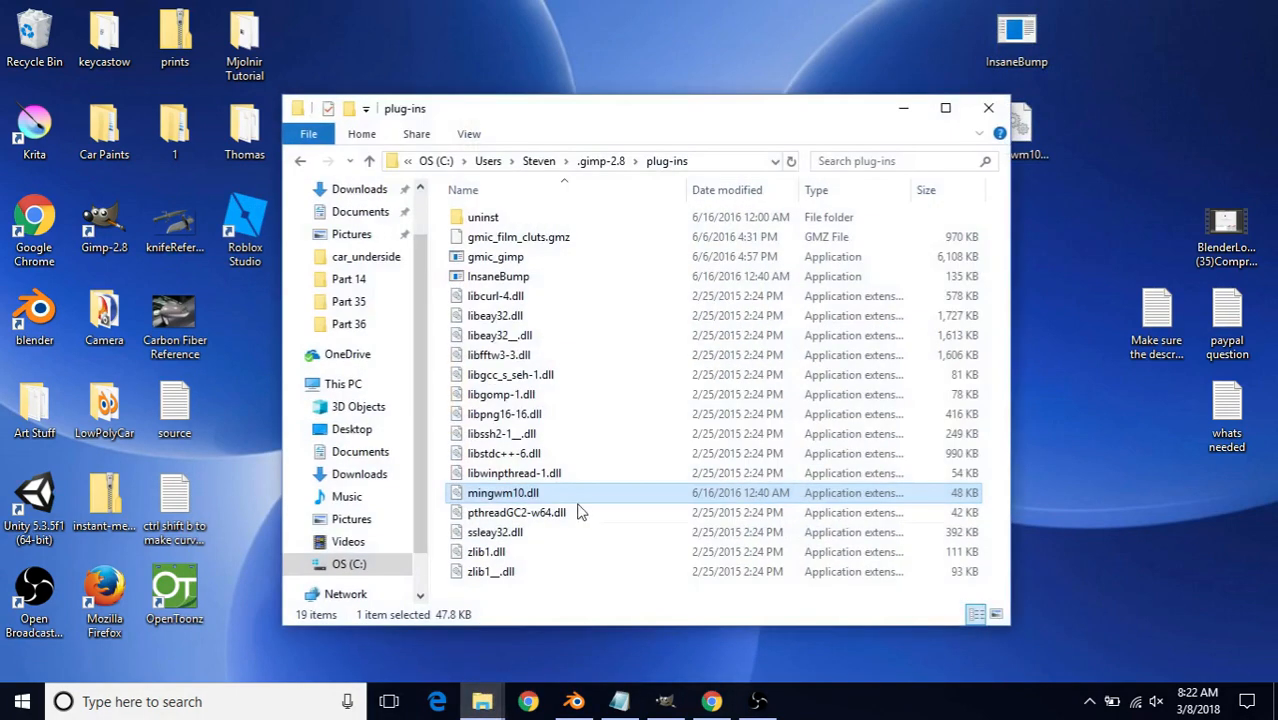
pyautogui.moveTo(1018, 38)
pyautogui.mouseDown()
pyautogui.moveTo(650, 335)
pyautogui.moveTo(555, 345)
pyautogui.moveTo(597, 358)
pyautogui.moveTo(575, 393)
pyautogui.moveTo(592, 368)
pyautogui.moveTo(700, 360)
pyautogui.moveTo(690, 254)
pyautogui.moveTo(550, 330)
pyautogui.moveTo(995, 95)
pyautogui.moveTo(1020, 50)
pyautogui.mouseUp()
pyautogui.click(475, 278)
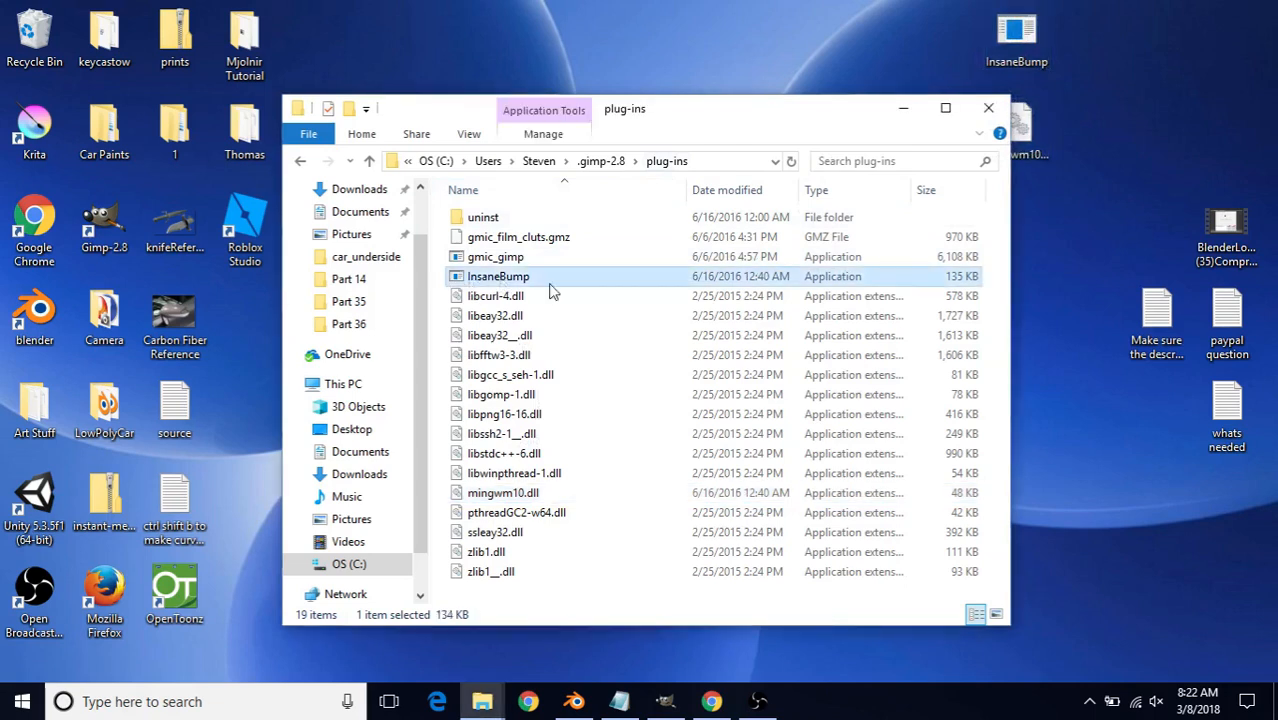
pyautogui.click(525, 494)
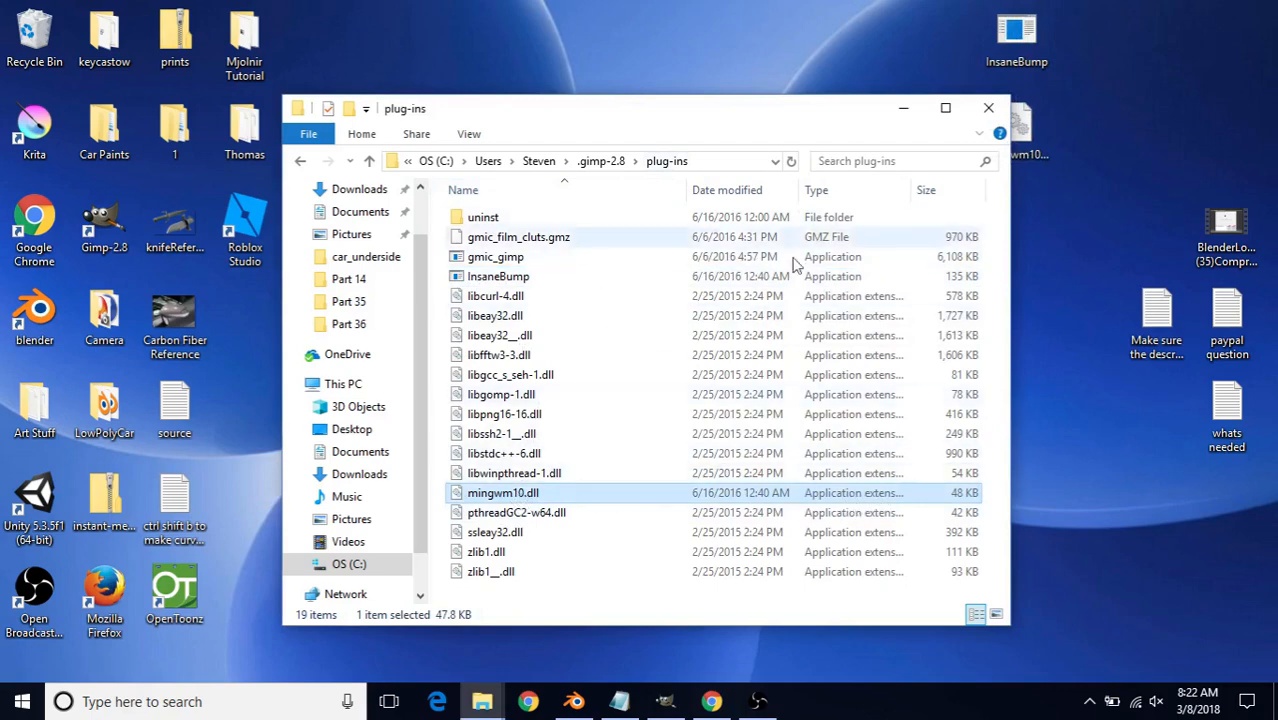
pyautogui.click(995, 112)
# Move the InsaneBump and mingwm10 files back below the InsaneBump archive on the desktop
pyautogui.moveTo(966, 44); pyautogui.dragTo(1035, 130)
pyautogui.moveTo(964, 16); pyautogui.dragTo(1035, 130)
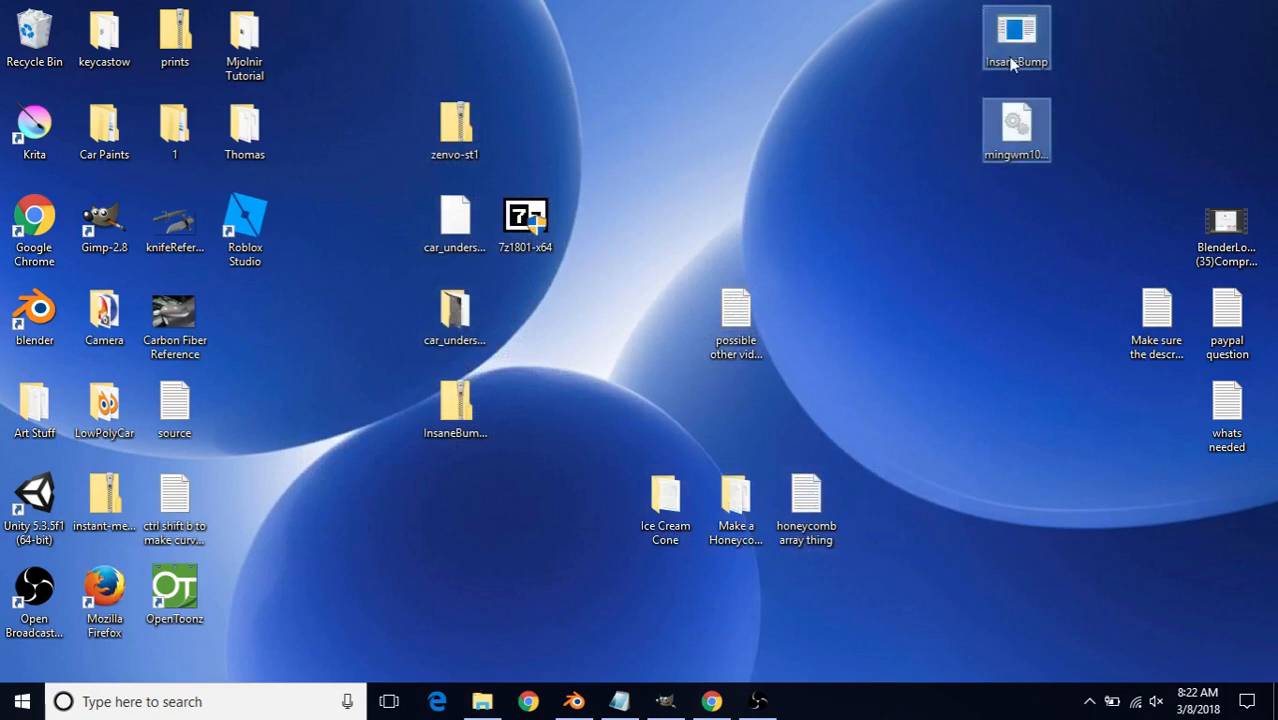
pyautogui.moveTo(1009, 54); pyautogui.dragTo(450, 510)
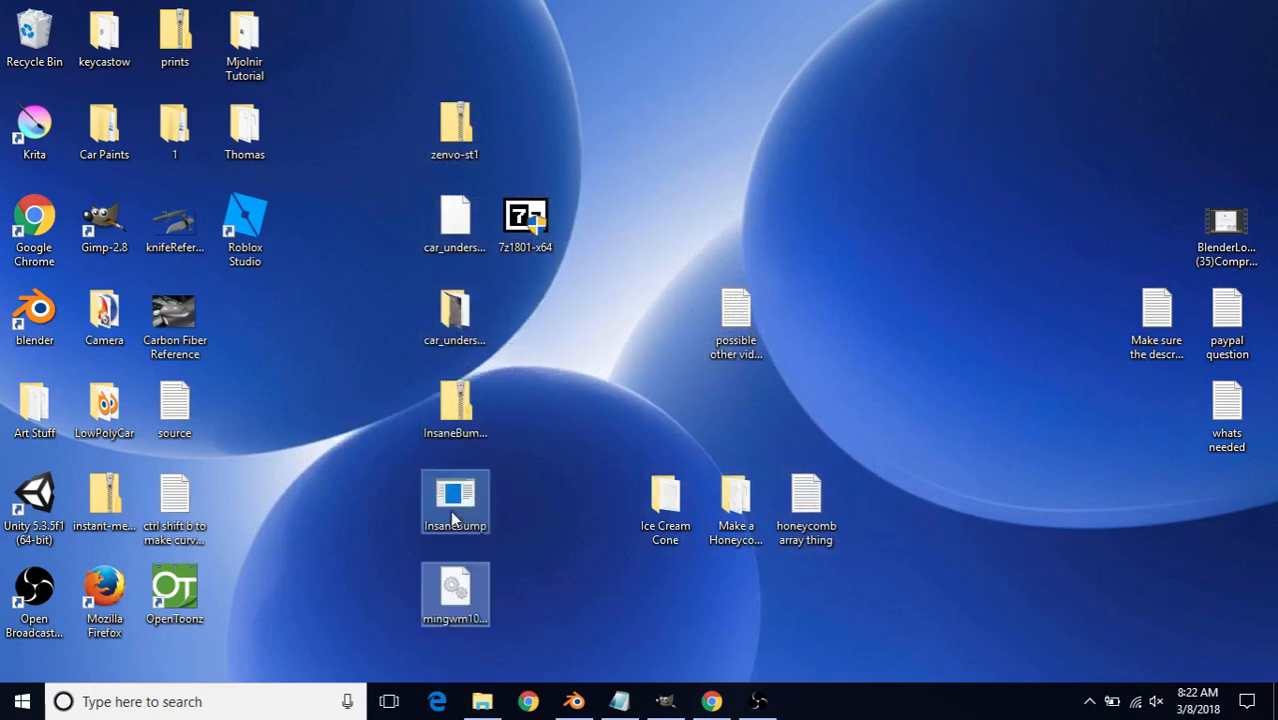
pyautogui.click(560, 380)
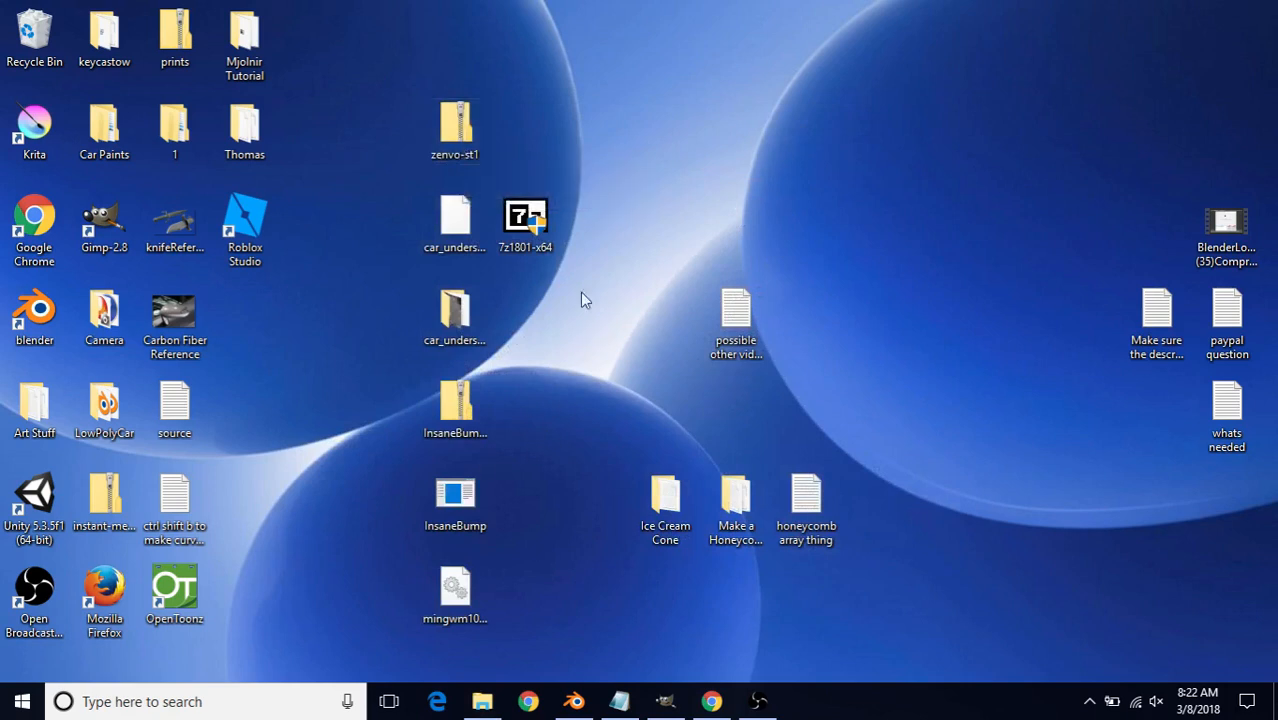
# Switch to Chrome and review the OpenGameArt page for the car underside texture, including its preview, licence and file list
pyautogui.click(117, 247)
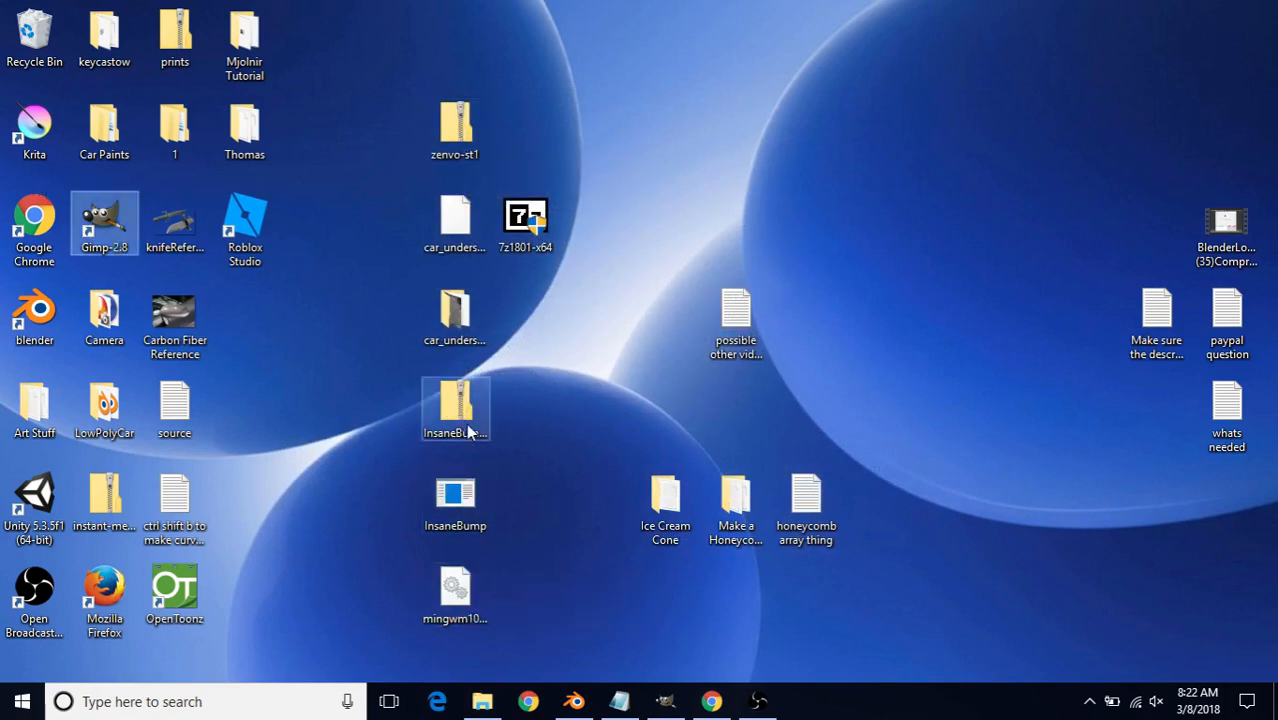
pyautogui.click(586, 413)
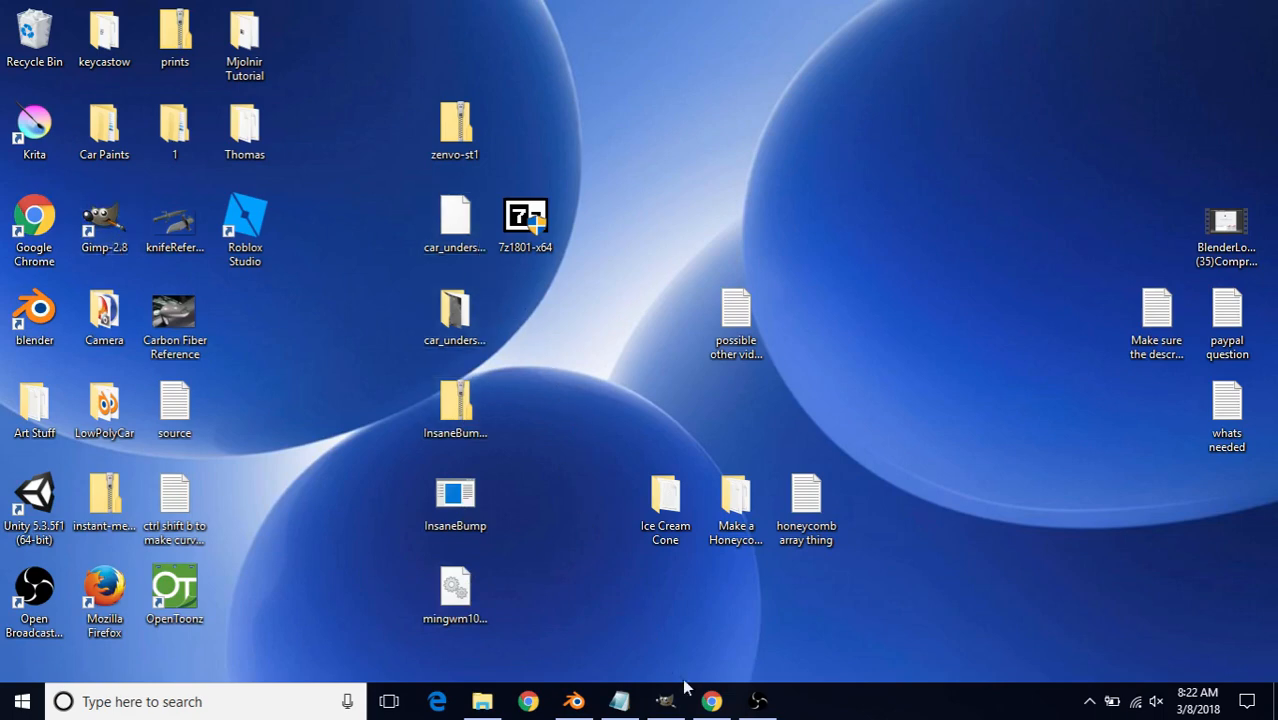
pyautogui.click(711, 701)
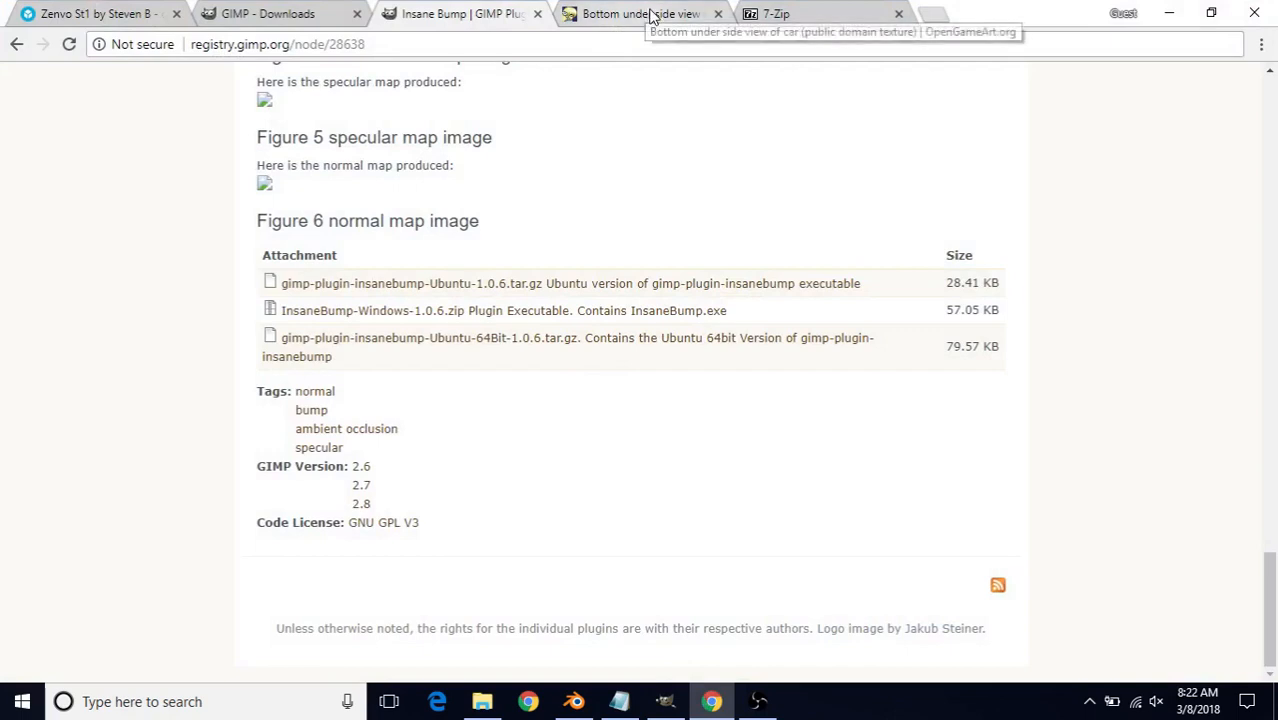
pyautogui.click(648, 14)
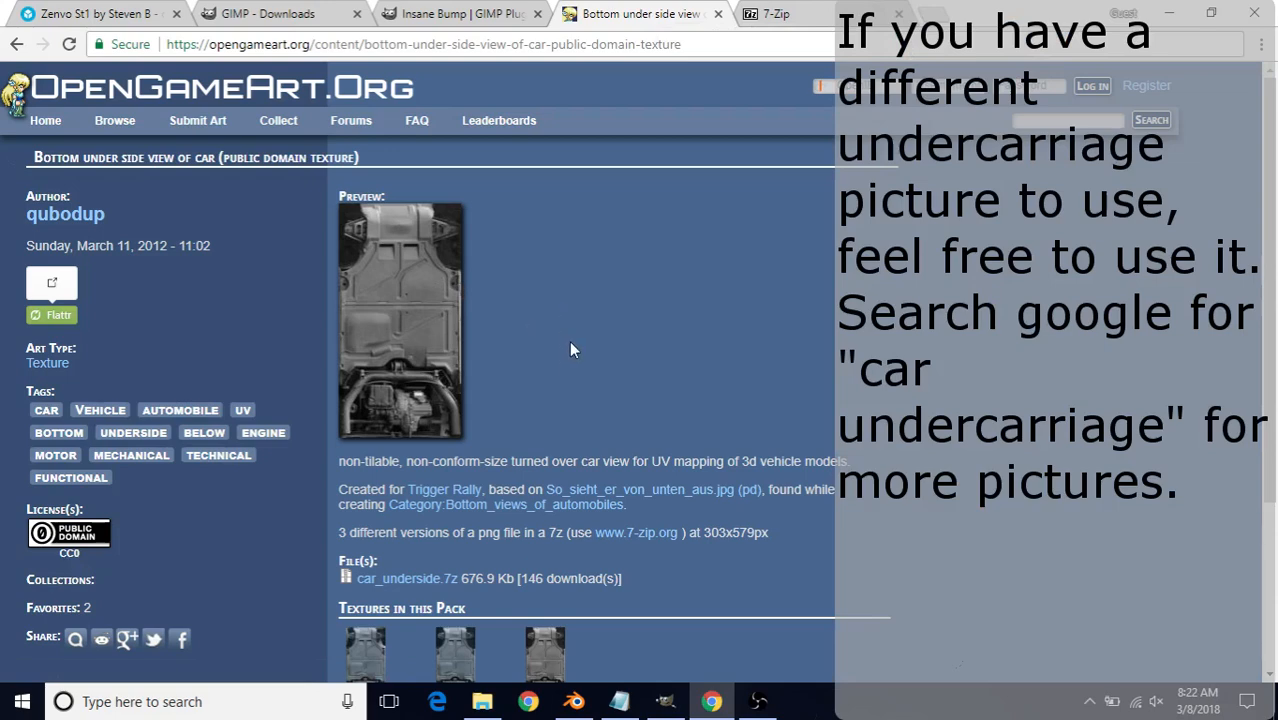
pyautogui.scroll(-2, 572, 348)
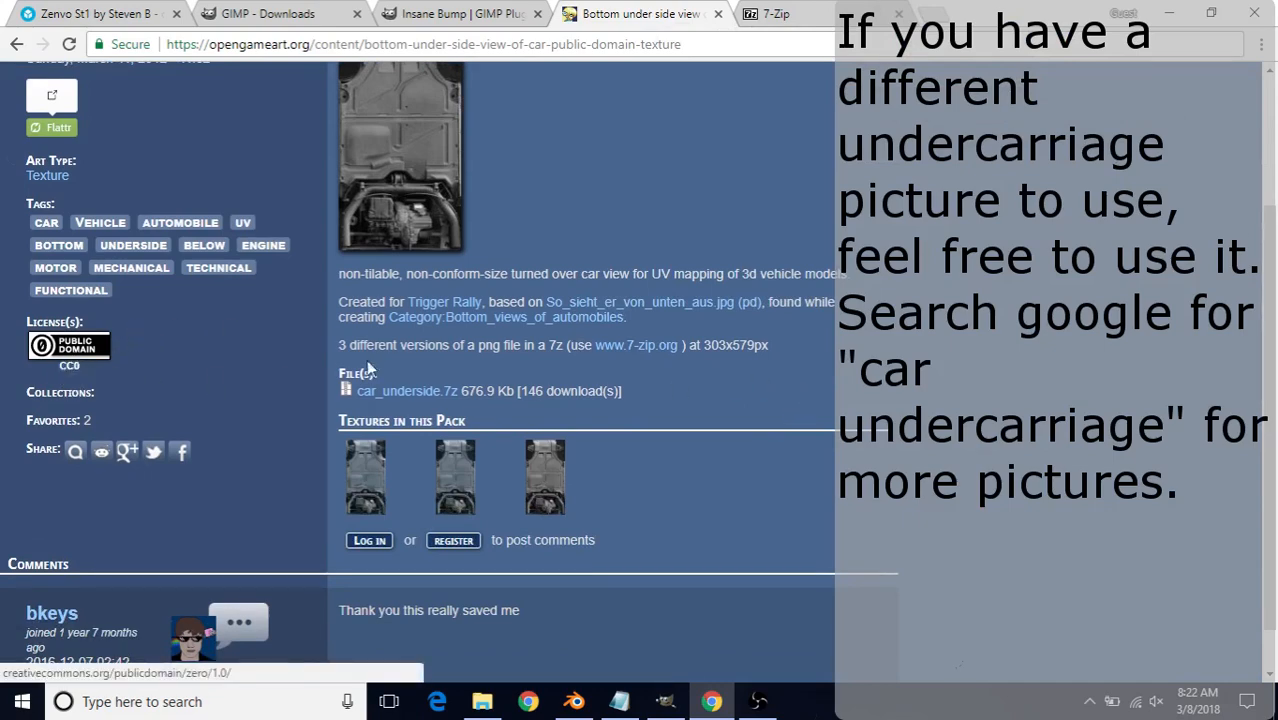
pyautogui.scroll(2, 569, 278)
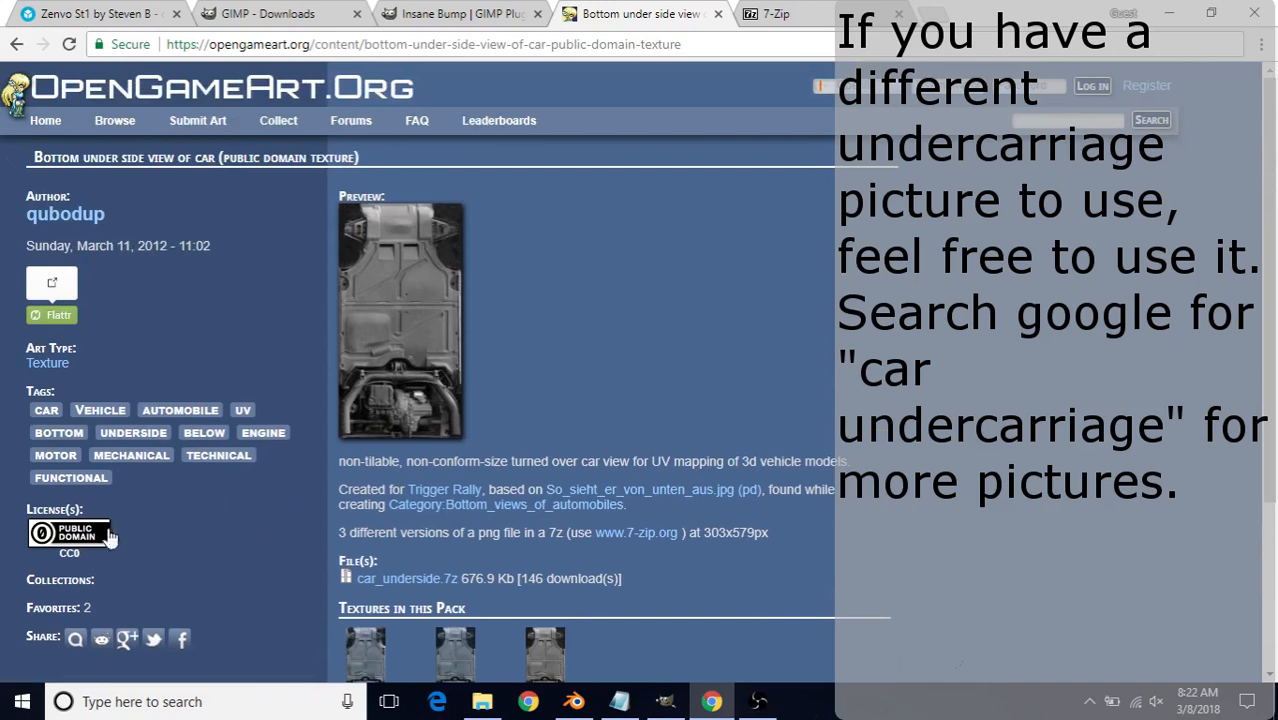
pyautogui.scroll(-1, 641, 378)
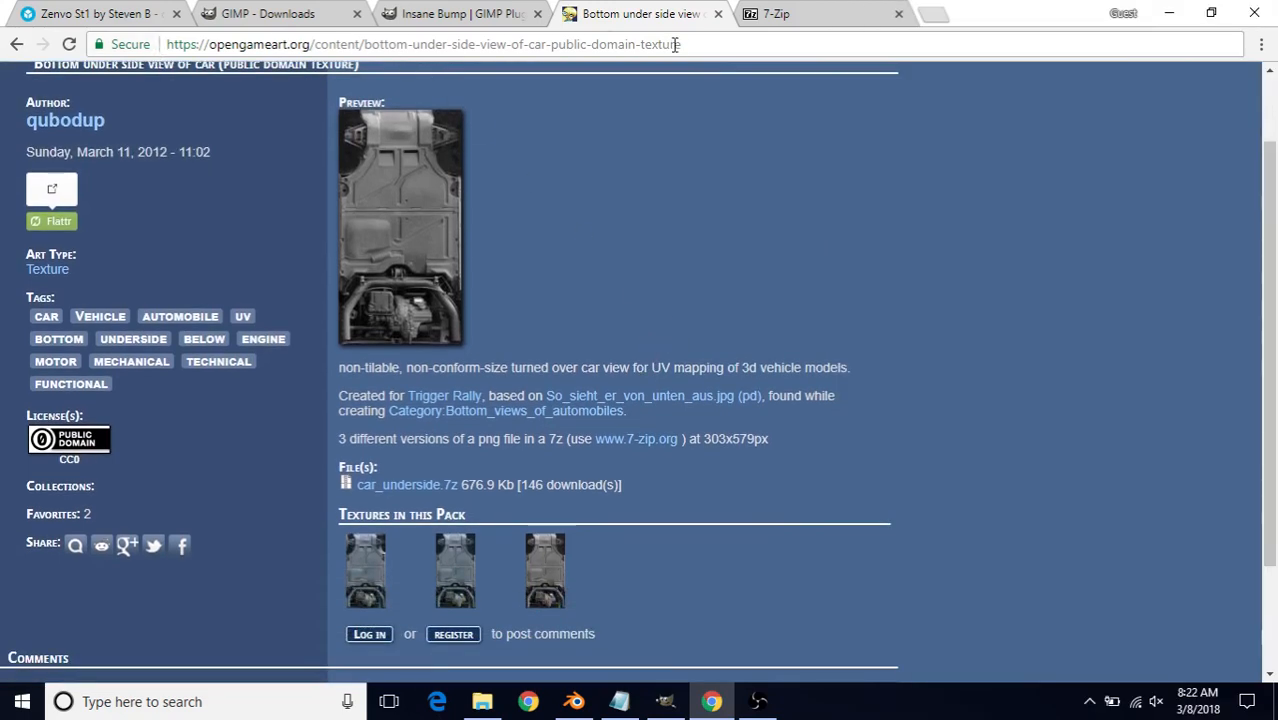
pyautogui.scroll(-2, 604, 320)
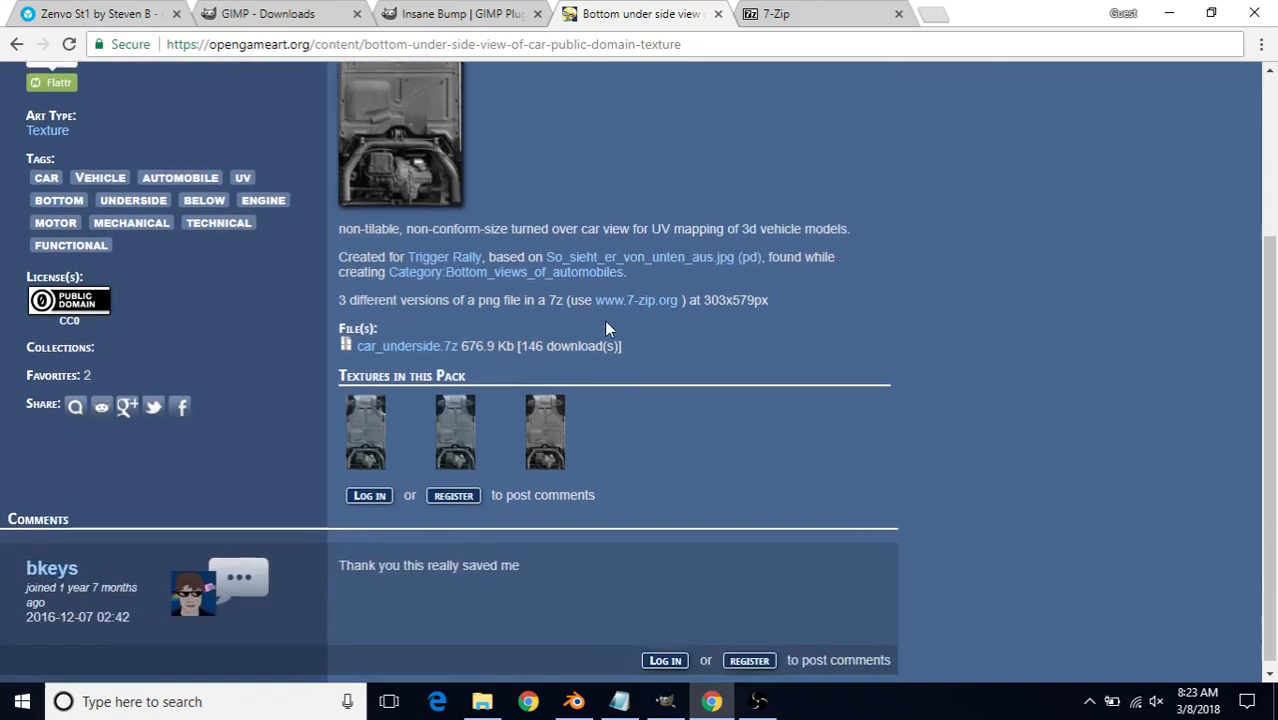
pyautogui.scroll(2, 604, 320)
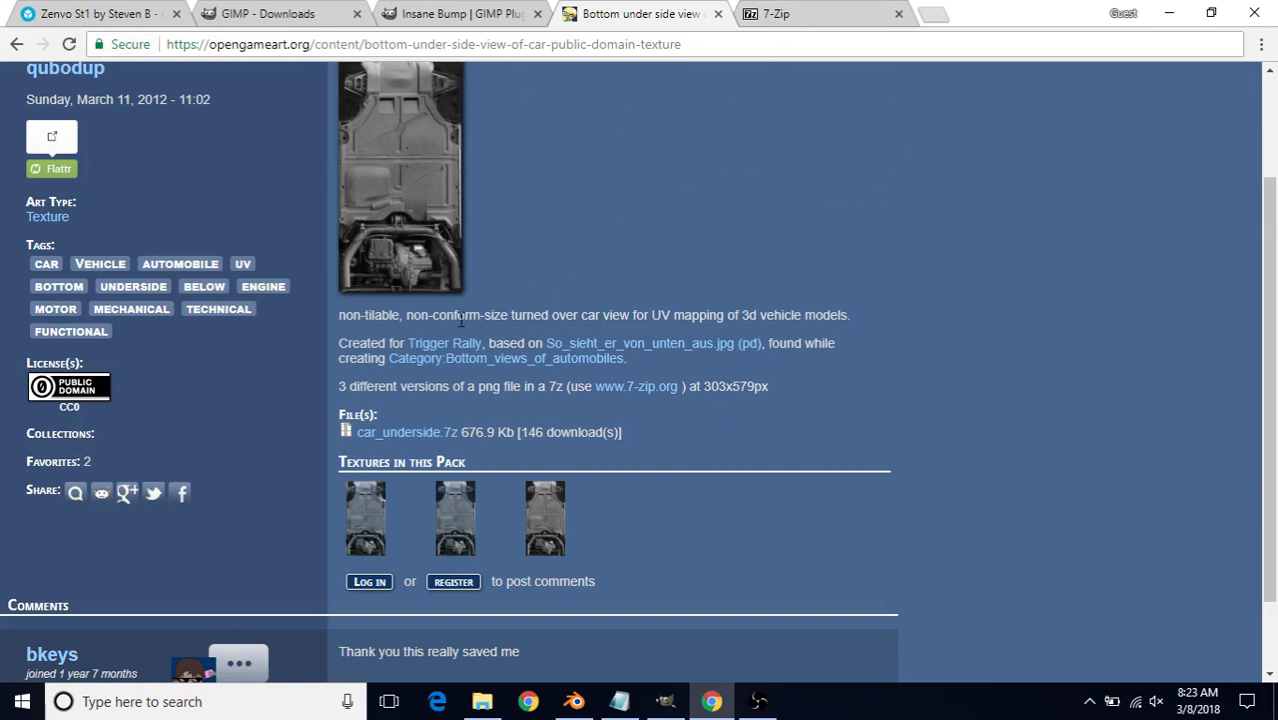
# Download car_underside.7z from the OpenGameArt page, dismiss the download notice and return to the desktop
pyautogui.click(408, 436)
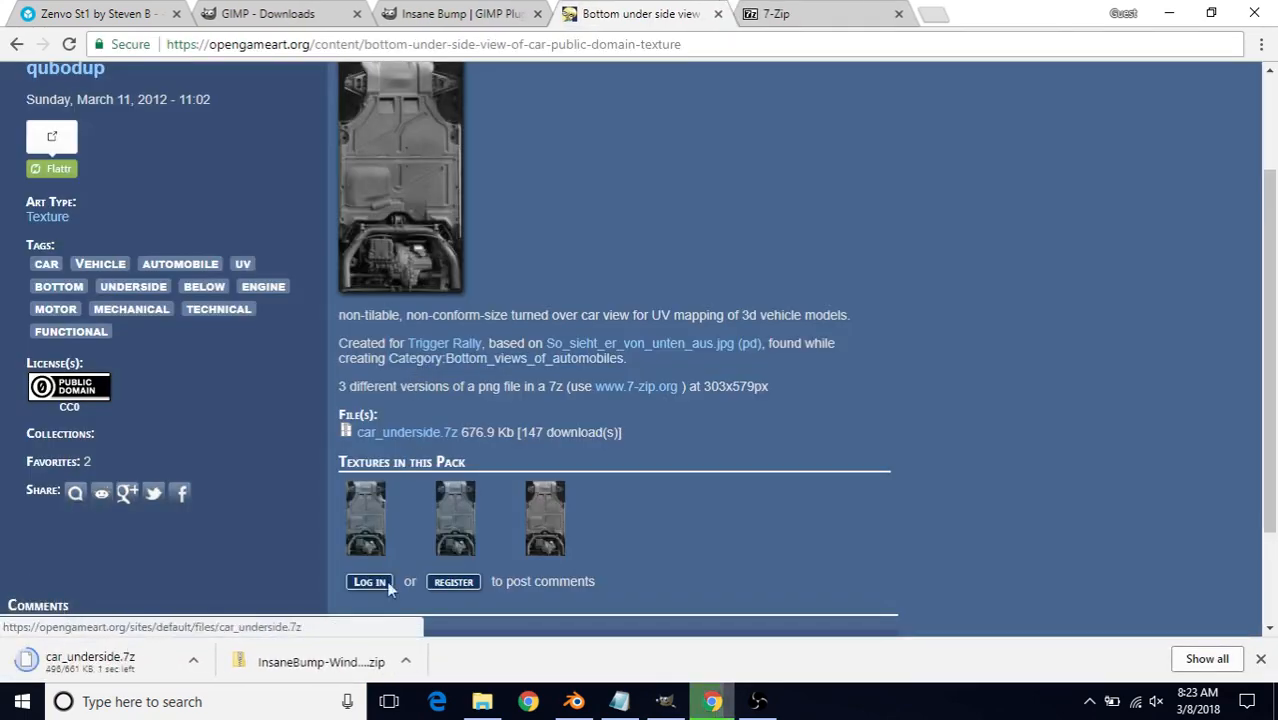
pyautogui.click(1260, 658)
pyautogui.click(1155, 22)
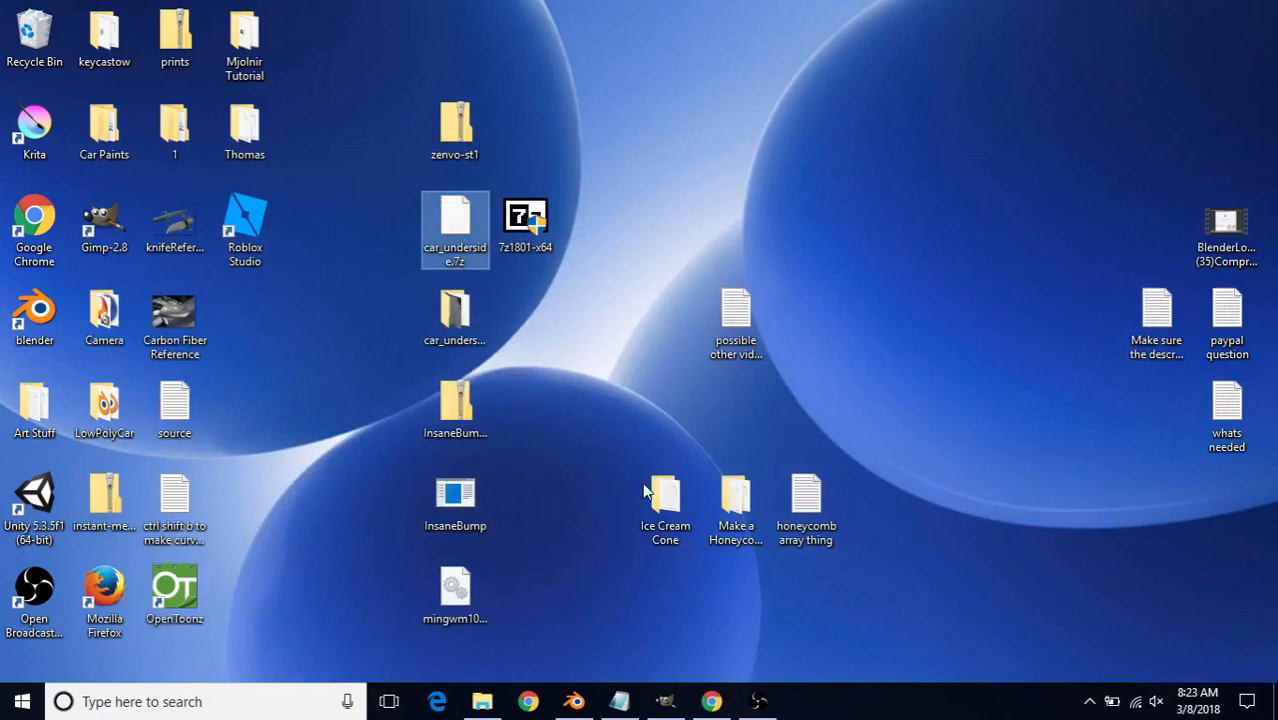
# Return to Chrome and compare the 32-bit and 64-bit Windows downloads on the 7-Zip website
pyautogui.click(715, 705)
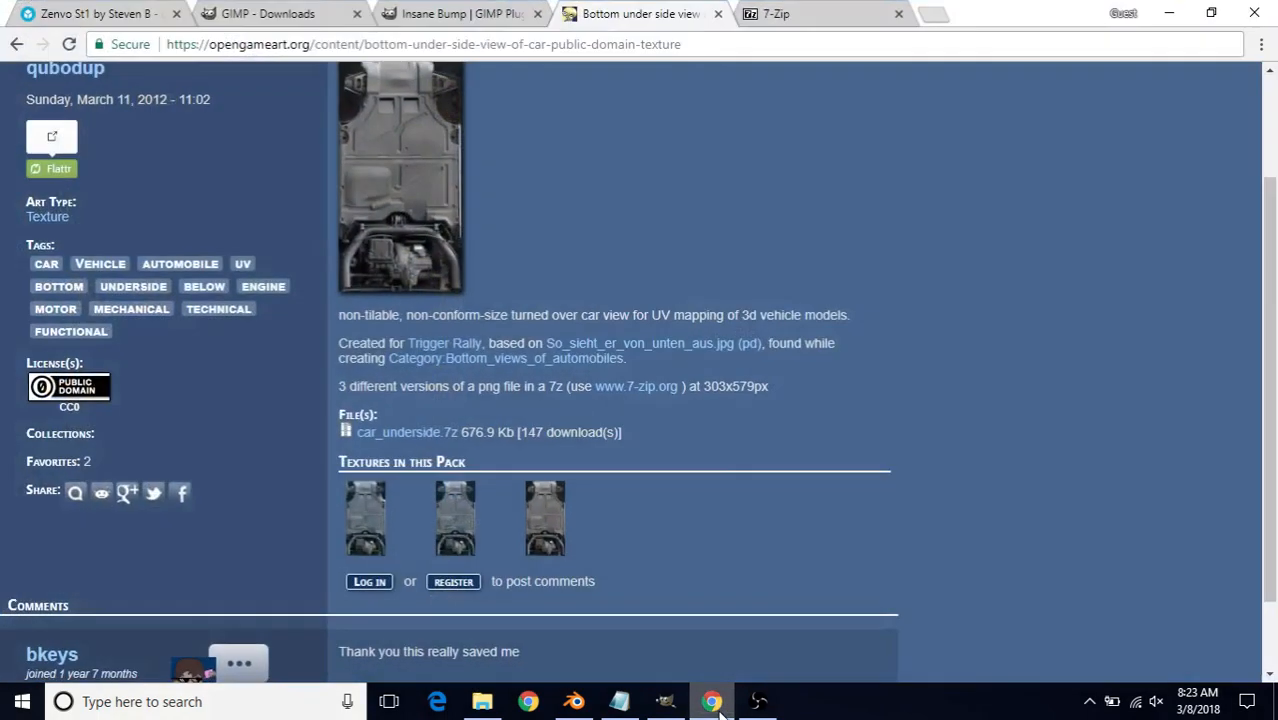
pyautogui.click(776, 16)
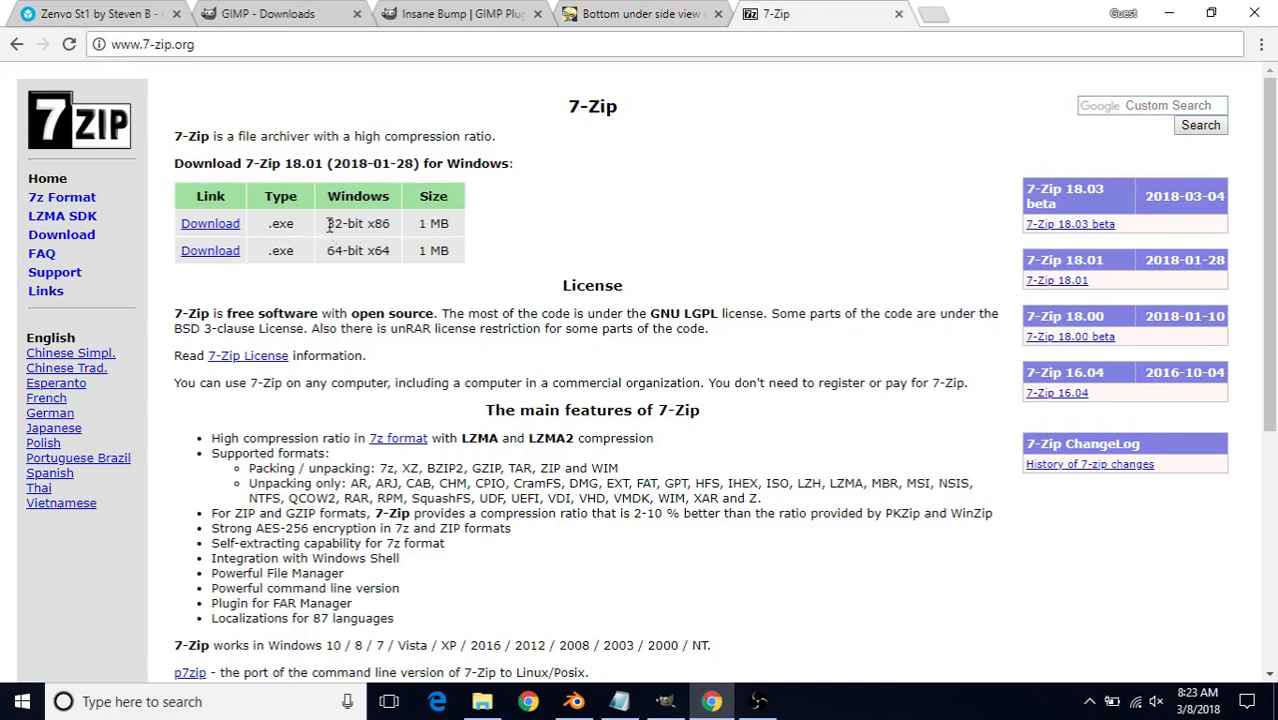
pyautogui.moveTo(328, 223); pyautogui.dragTo(362, 251)
pyautogui.click(365, 243)
pyautogui.click(365, 288)
# Search Windows for "system", check the System Type entry in System Information and minimize its window
pyautogui.click(160, 703)
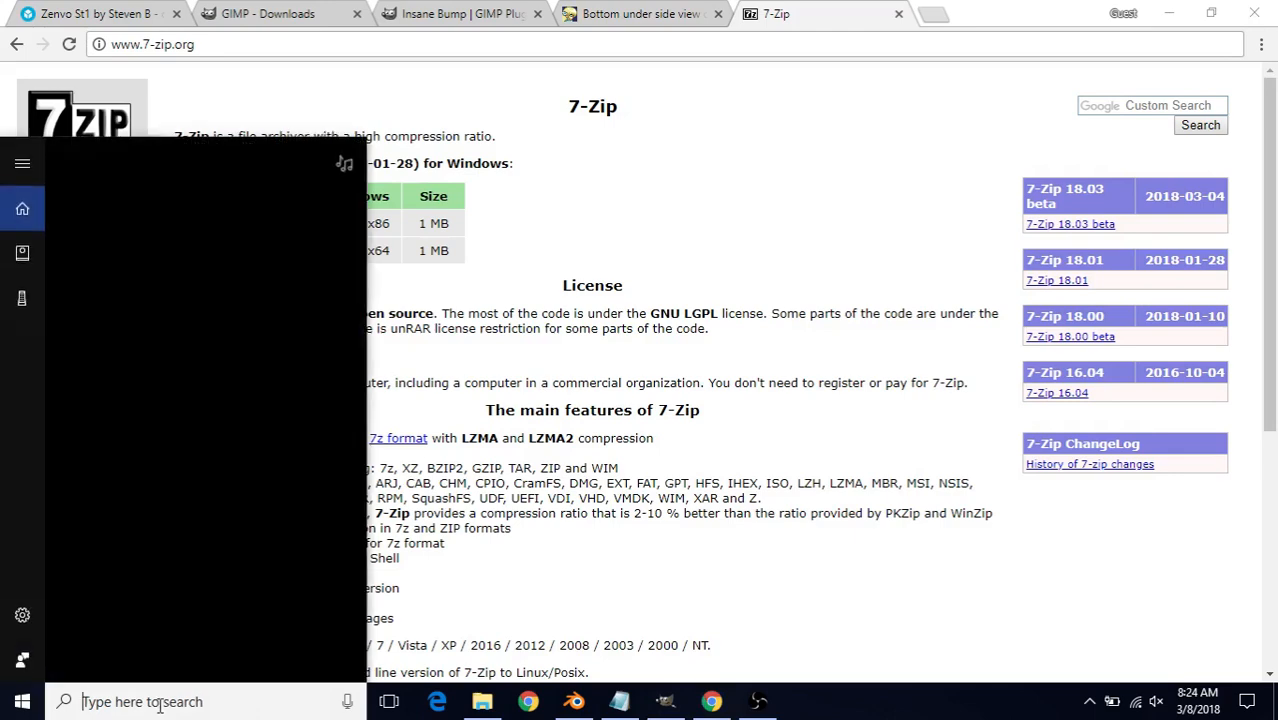
pyautogui.write('system')
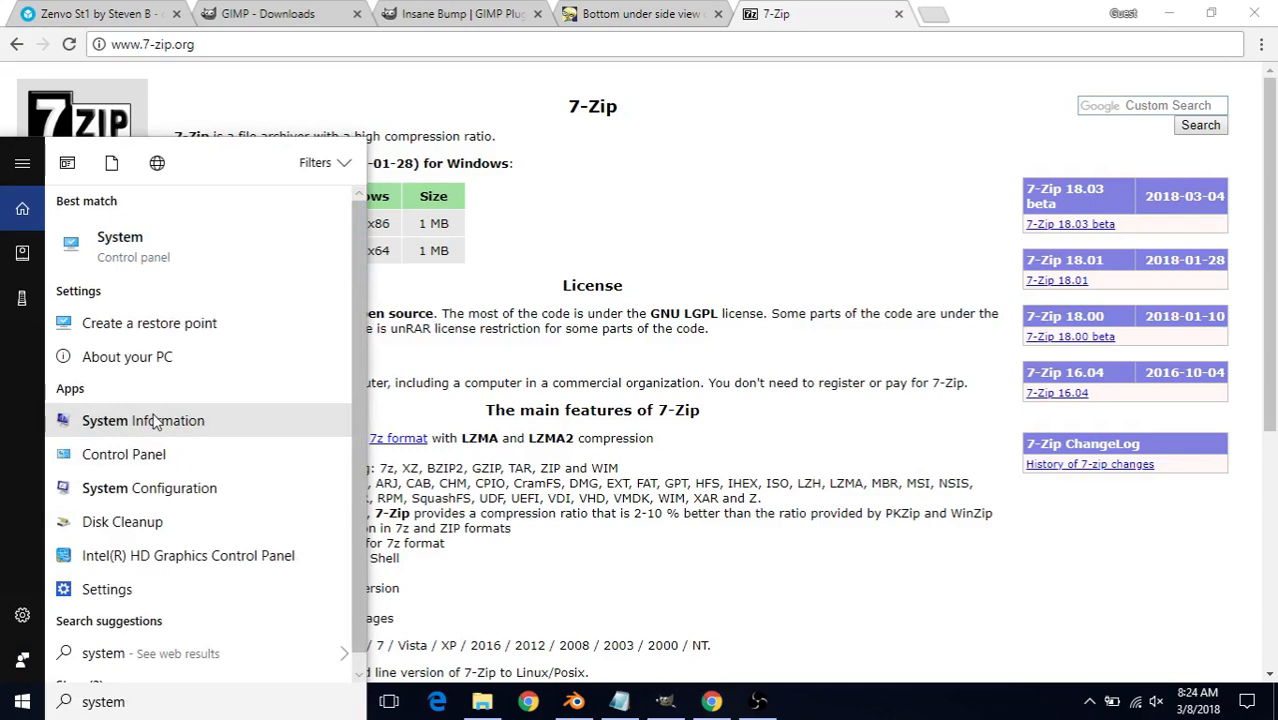
pyautogui.click(155, 421)
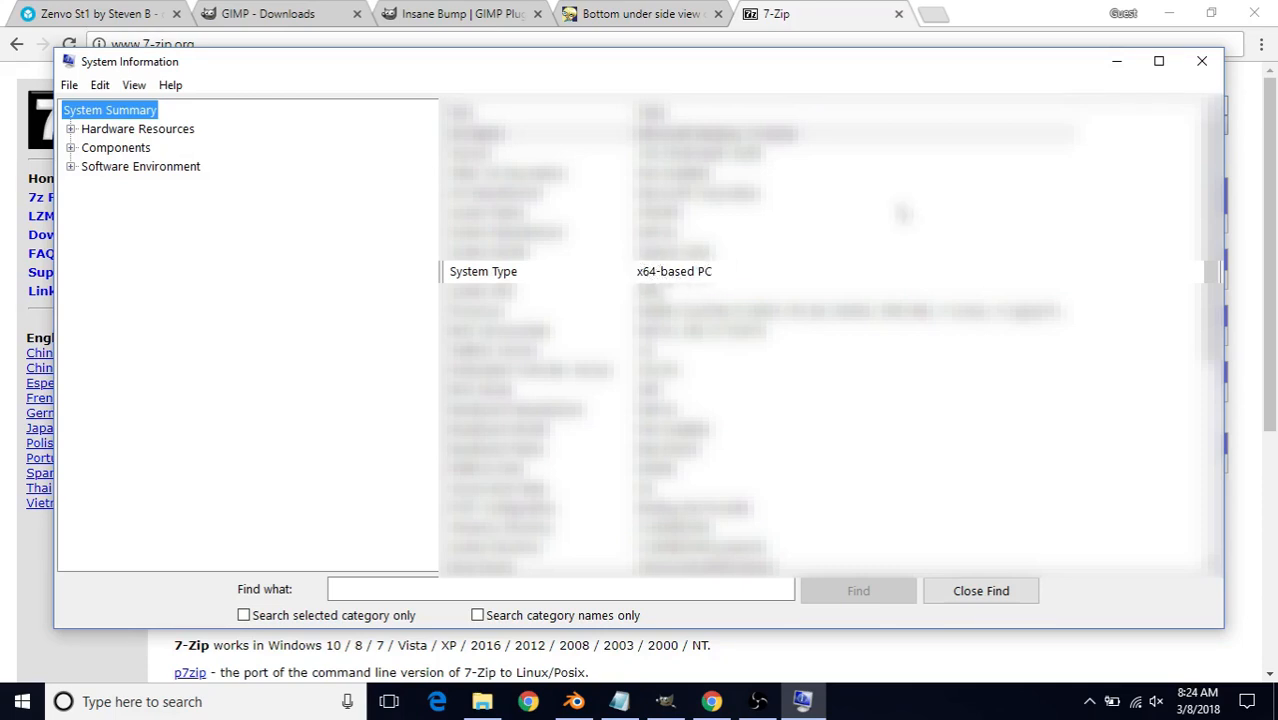
pyautogui.click(1119, 62)
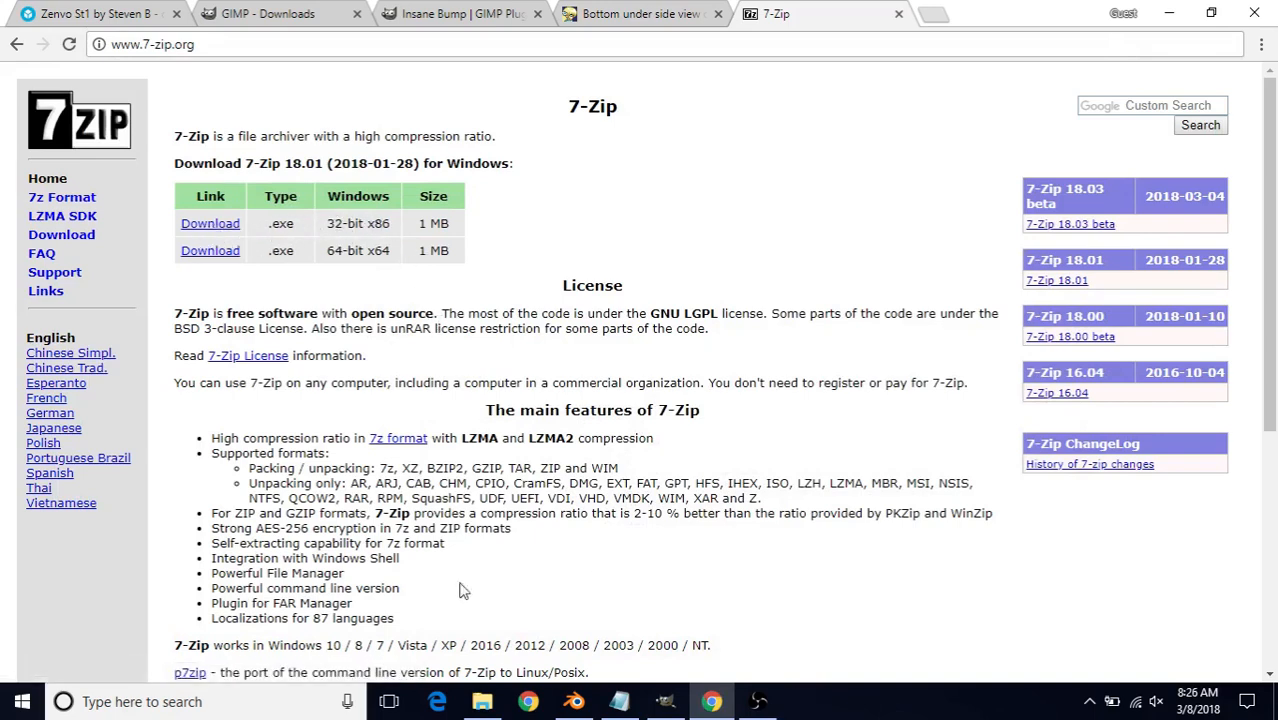
# Search Windows for "system" again, check the system type on the Control Panel's System page and close it
pyautogui.click(141, 699)
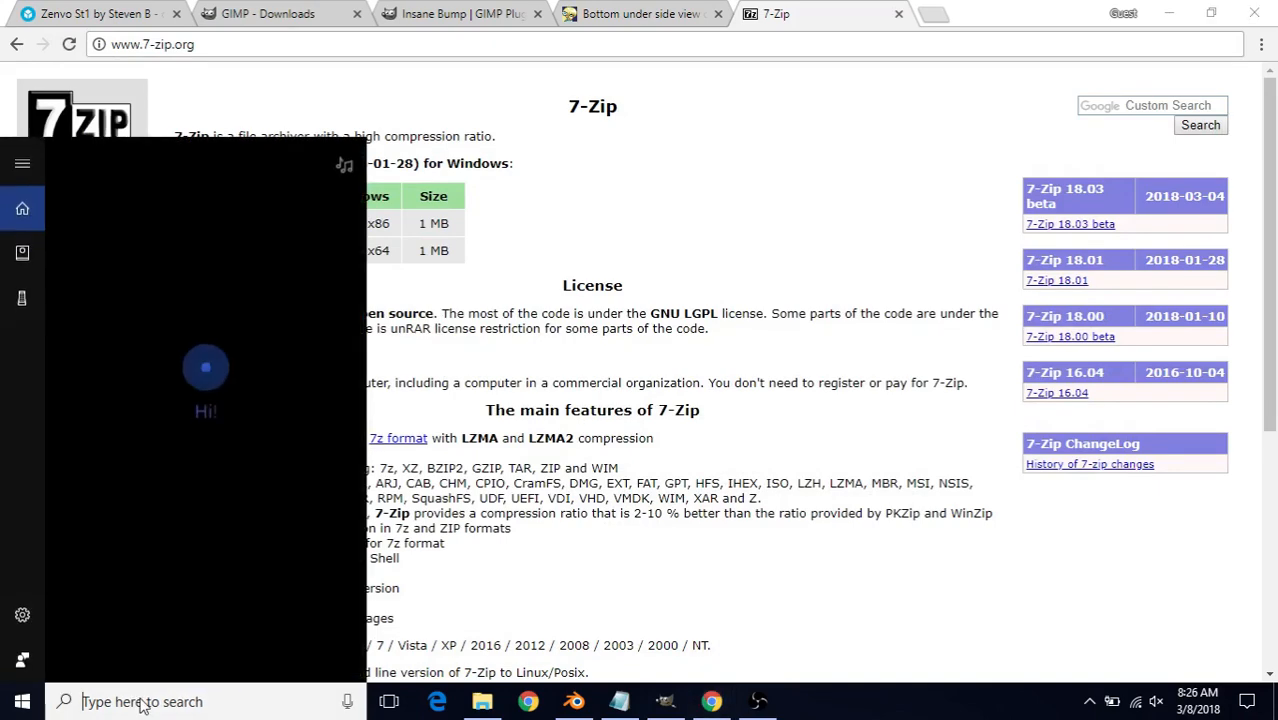
pyautogui.write('system')
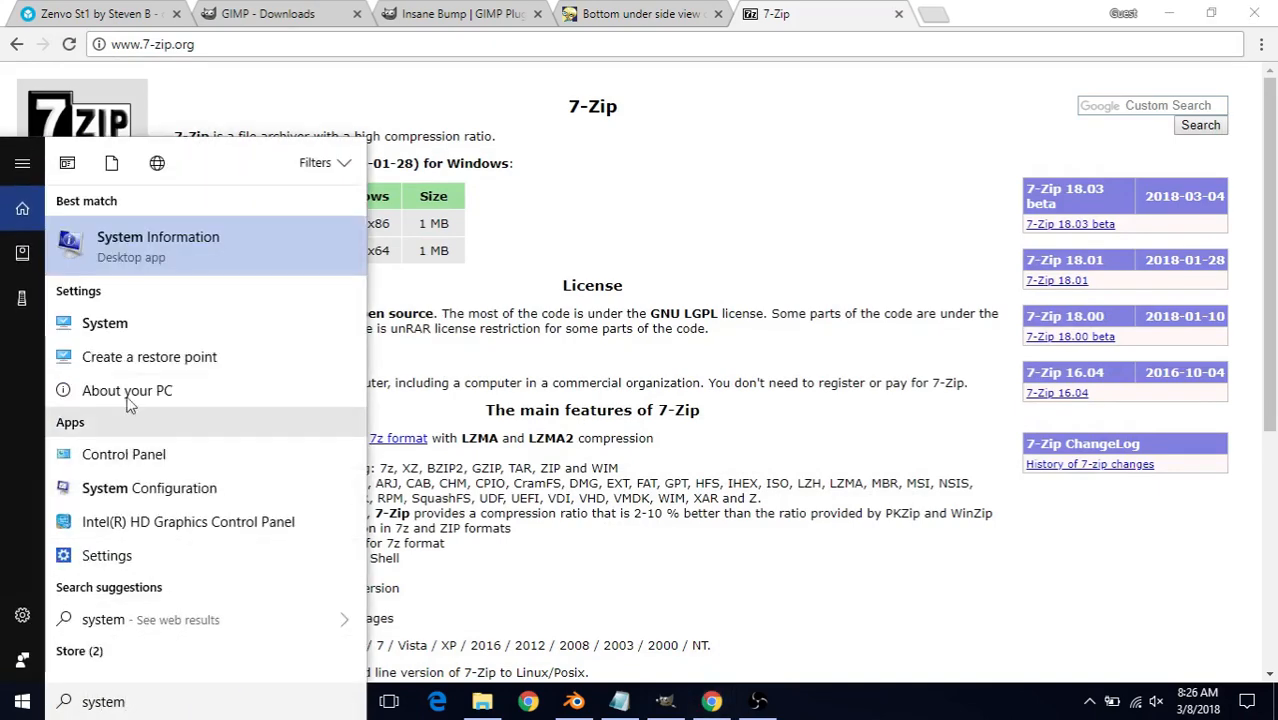
pyautogui.click(121, 325)
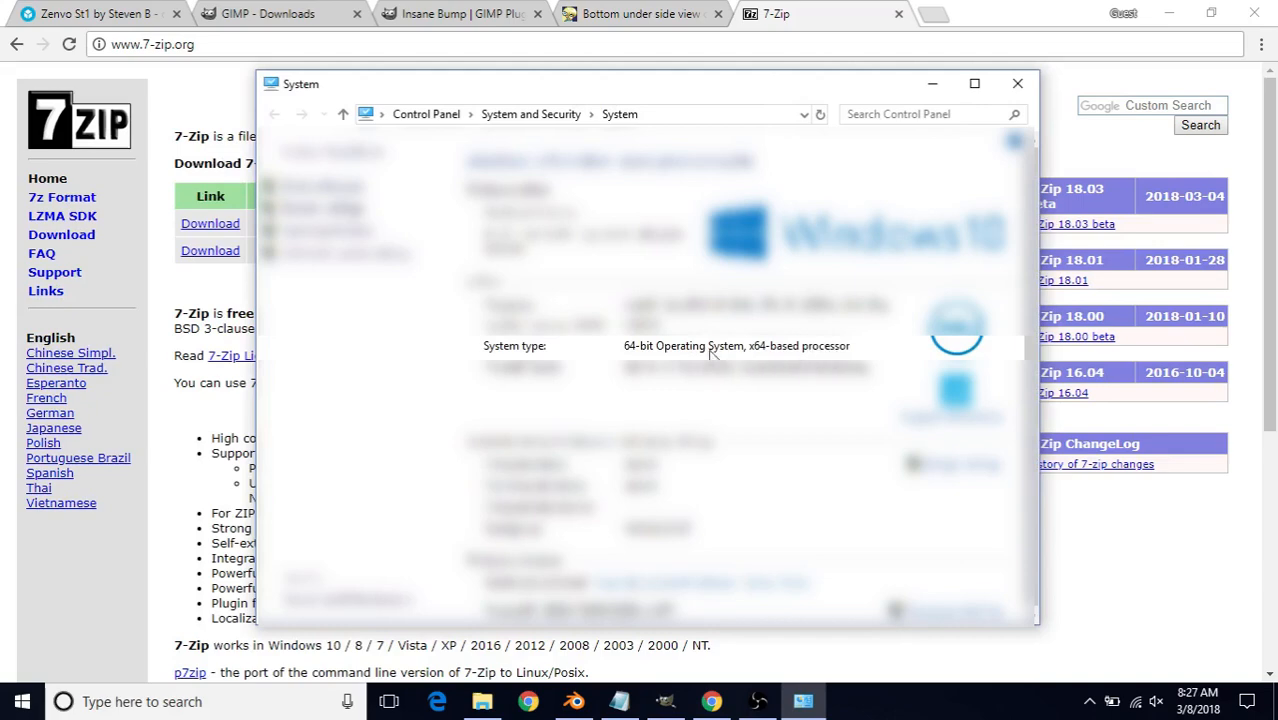
pyautogui.hotkey('alt', 'F4')
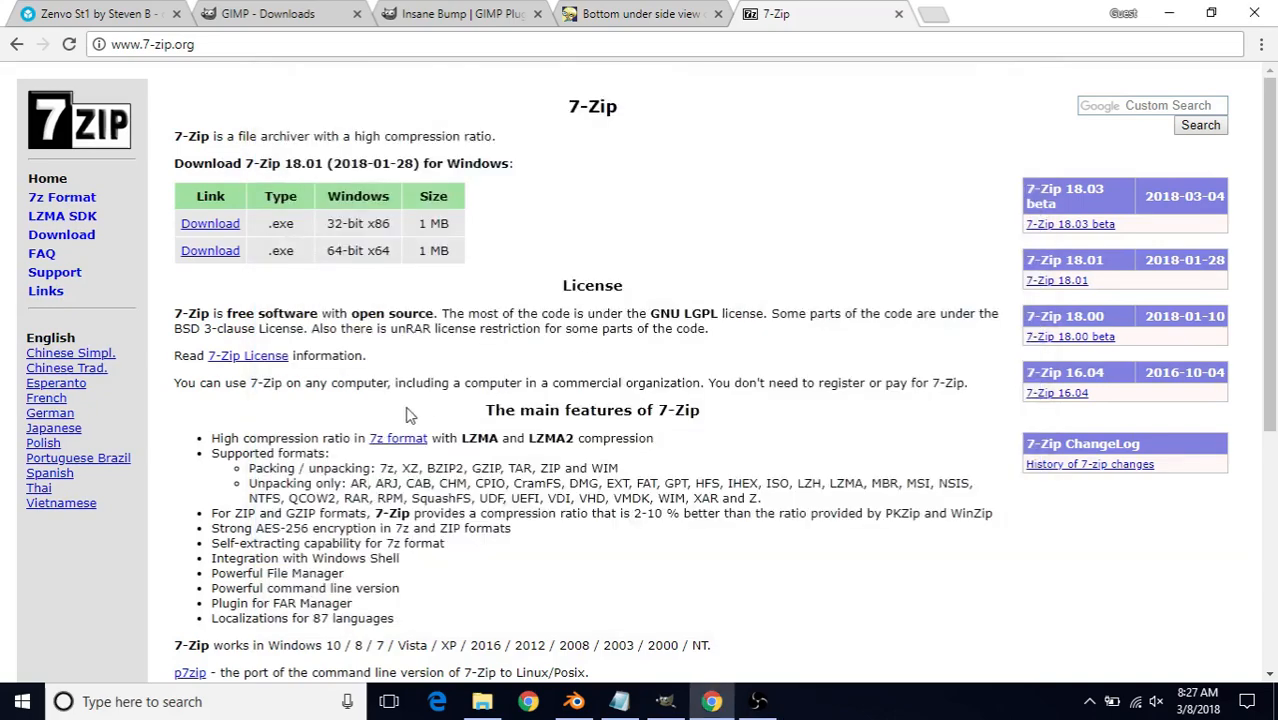
# Launch System Information by running msinfo32 from the Run dialog
pyautogui.press('super+r')
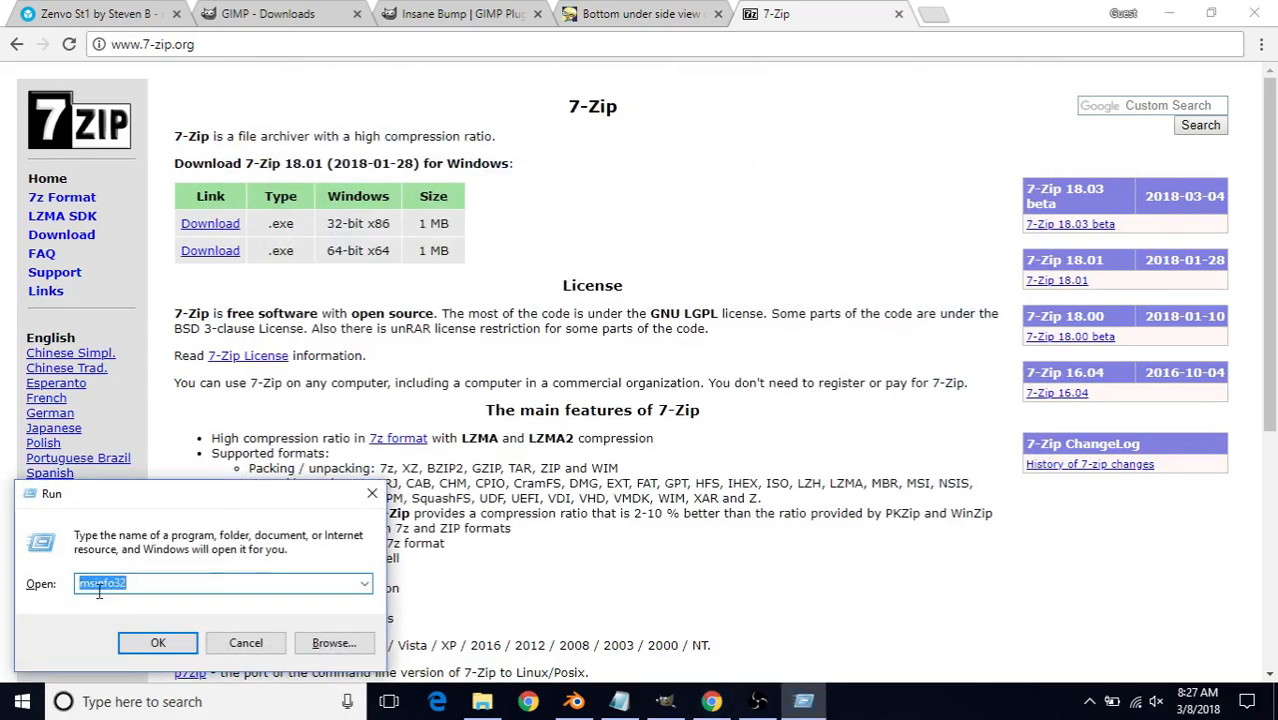
pyautogui.click(157, 643)
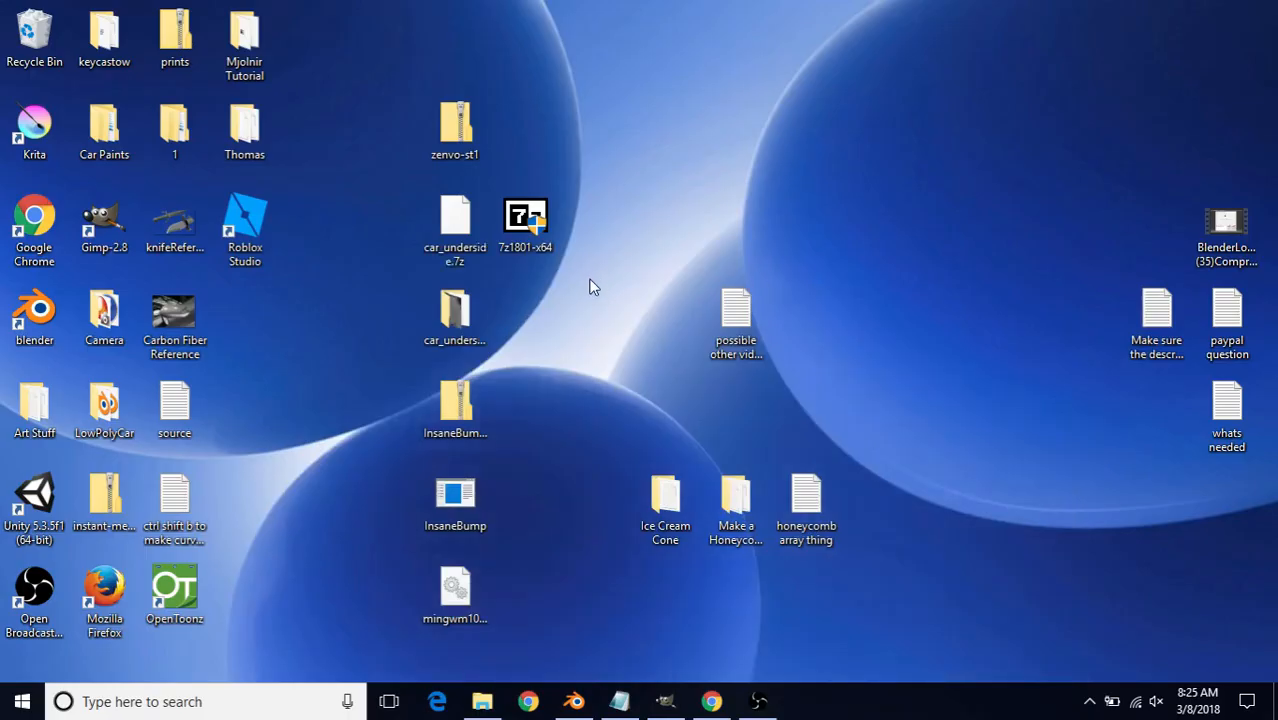
# View the 7-Zip extraction options for car_underside.7z, dismiss them without extracting, and point out the zenvo-st1 archive and car_underside folder on the desktop
pyautogui.click(530, 222)
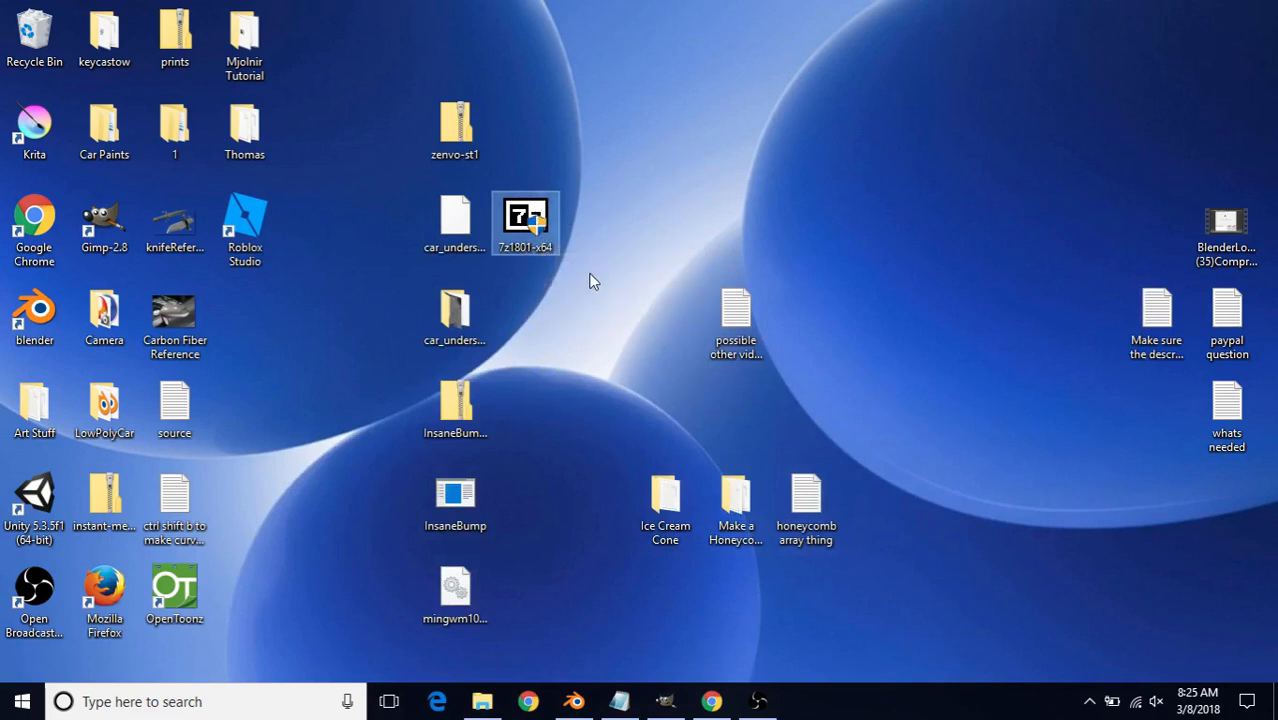
pyautogui.click(598, 242)
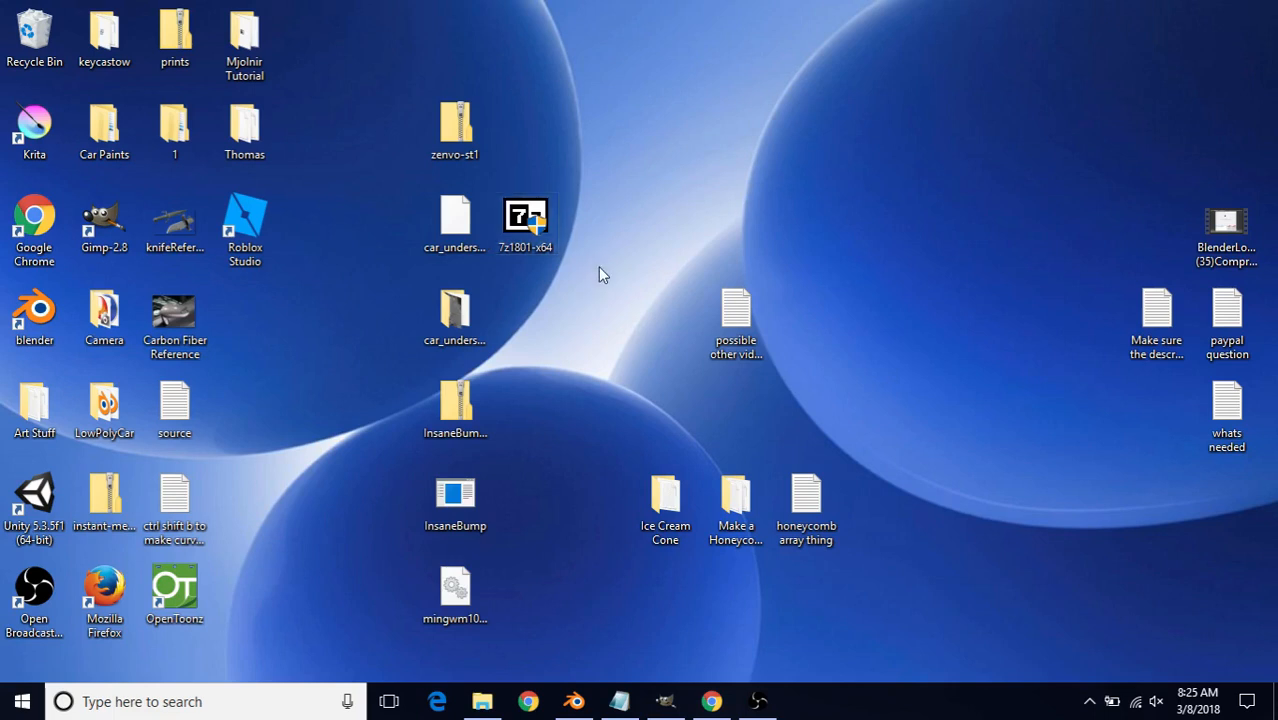
pyautogui.rightClick(452, 216)
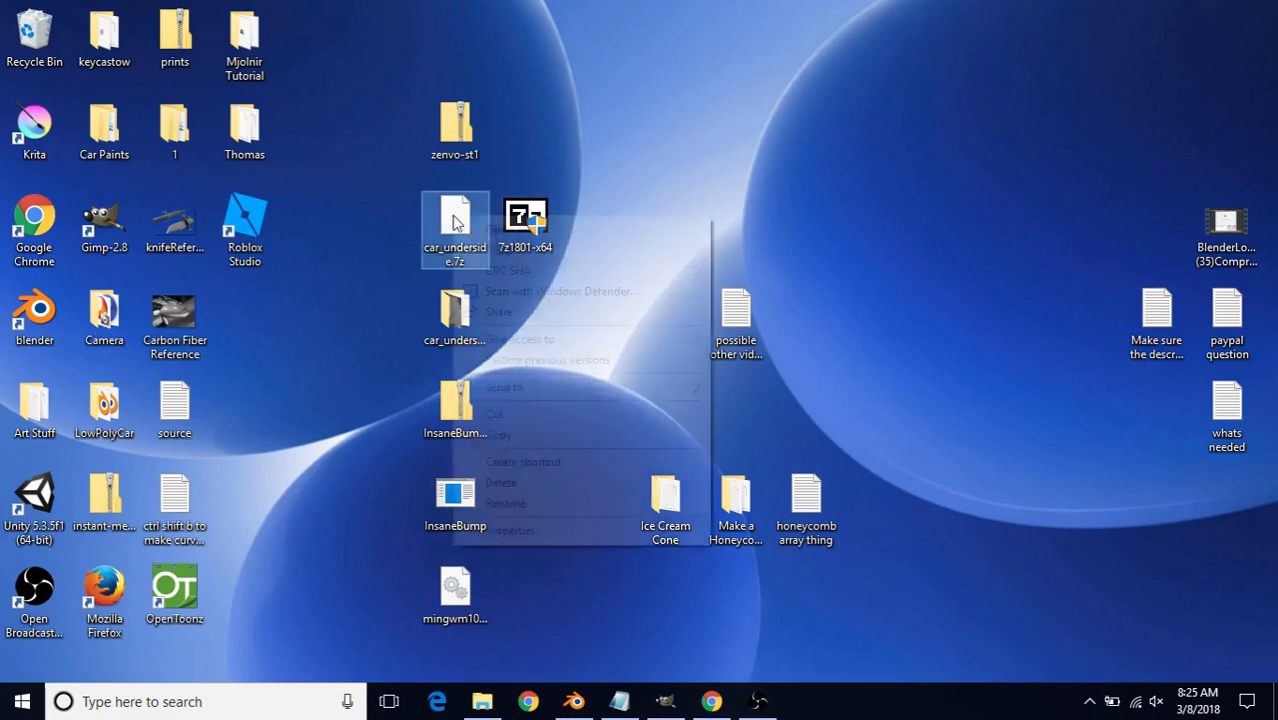
pyautogui.moveTo(490, 250)
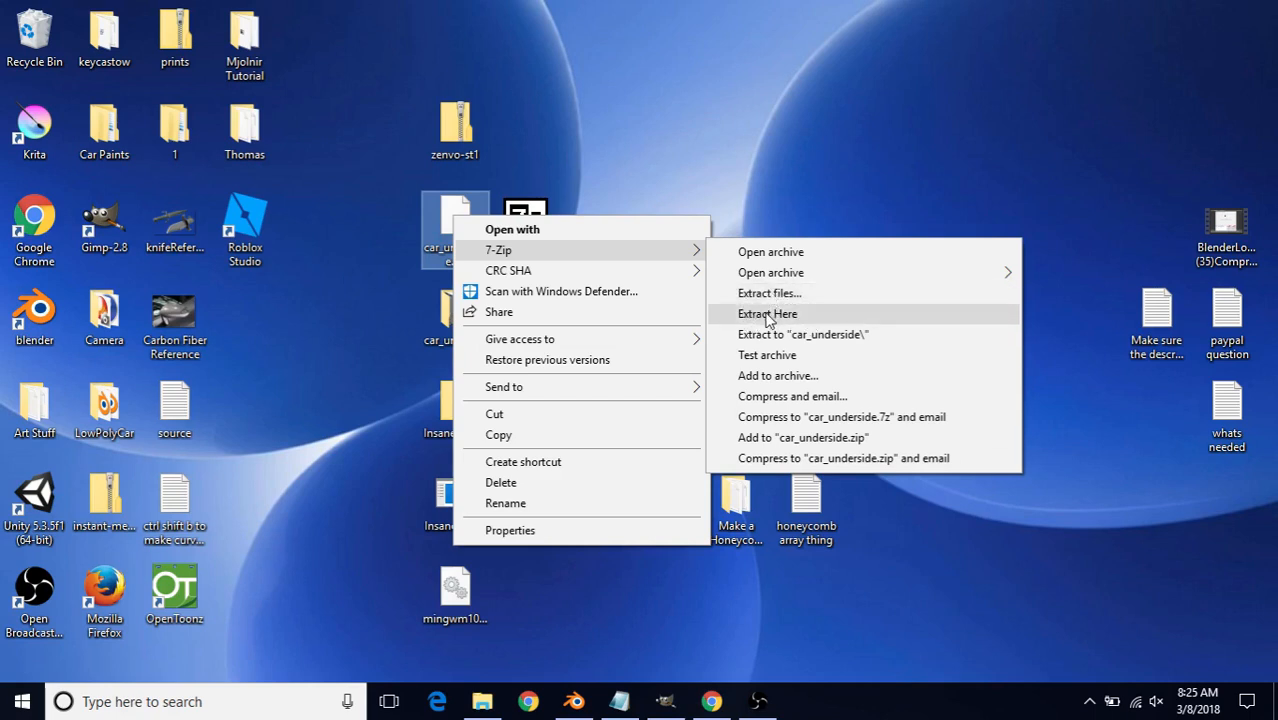
pyautogui.click(363, 310)
pyautogui.click(468, 310)
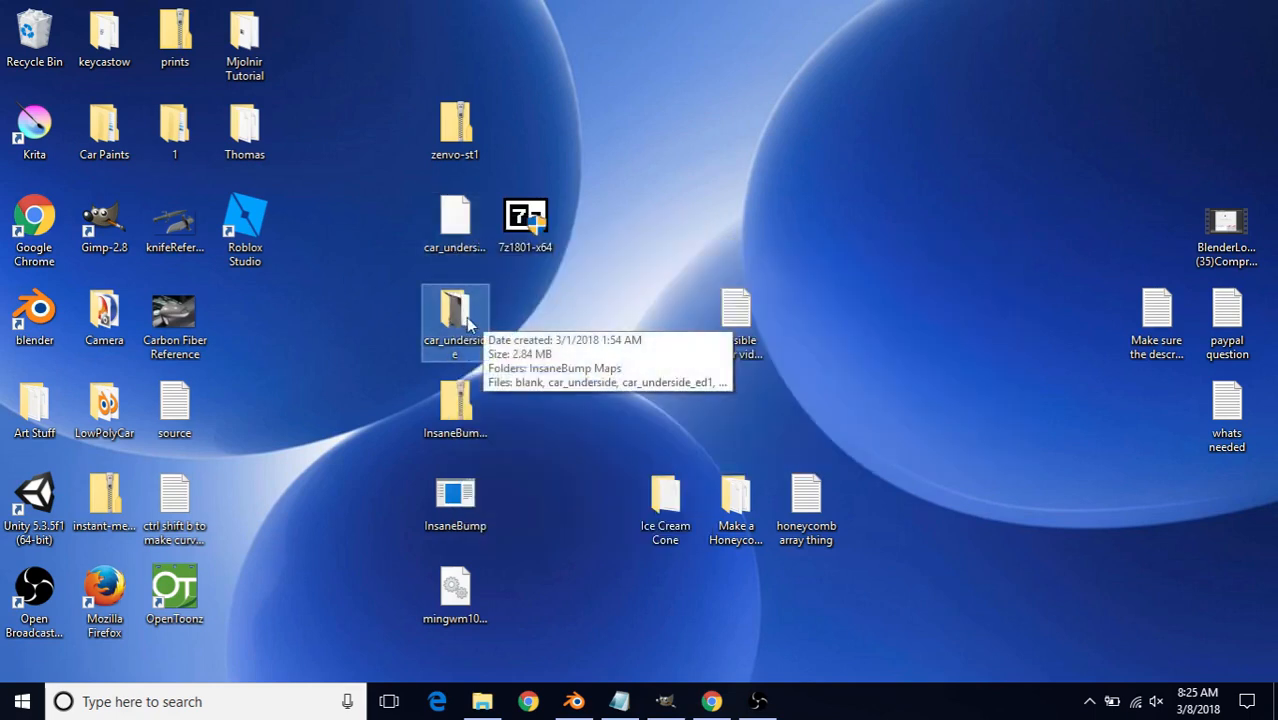
pyautogui.click(478, 140)
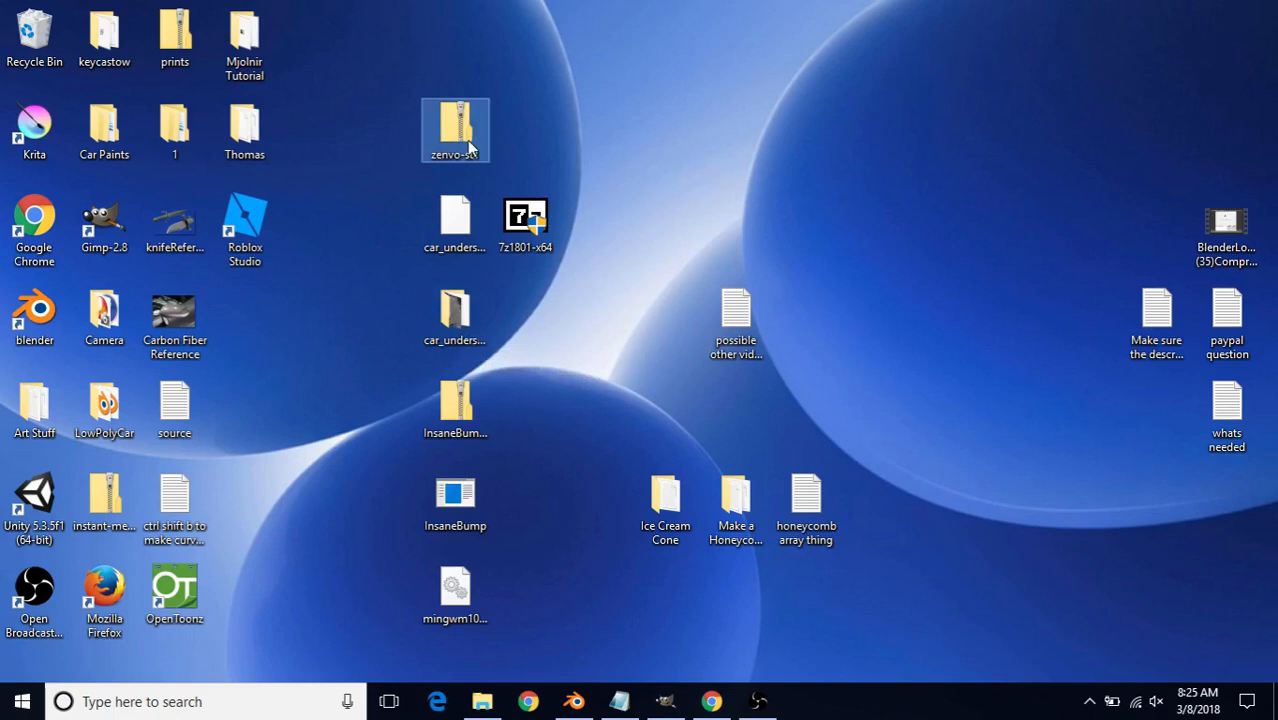
pyautogui.click(463, 322)
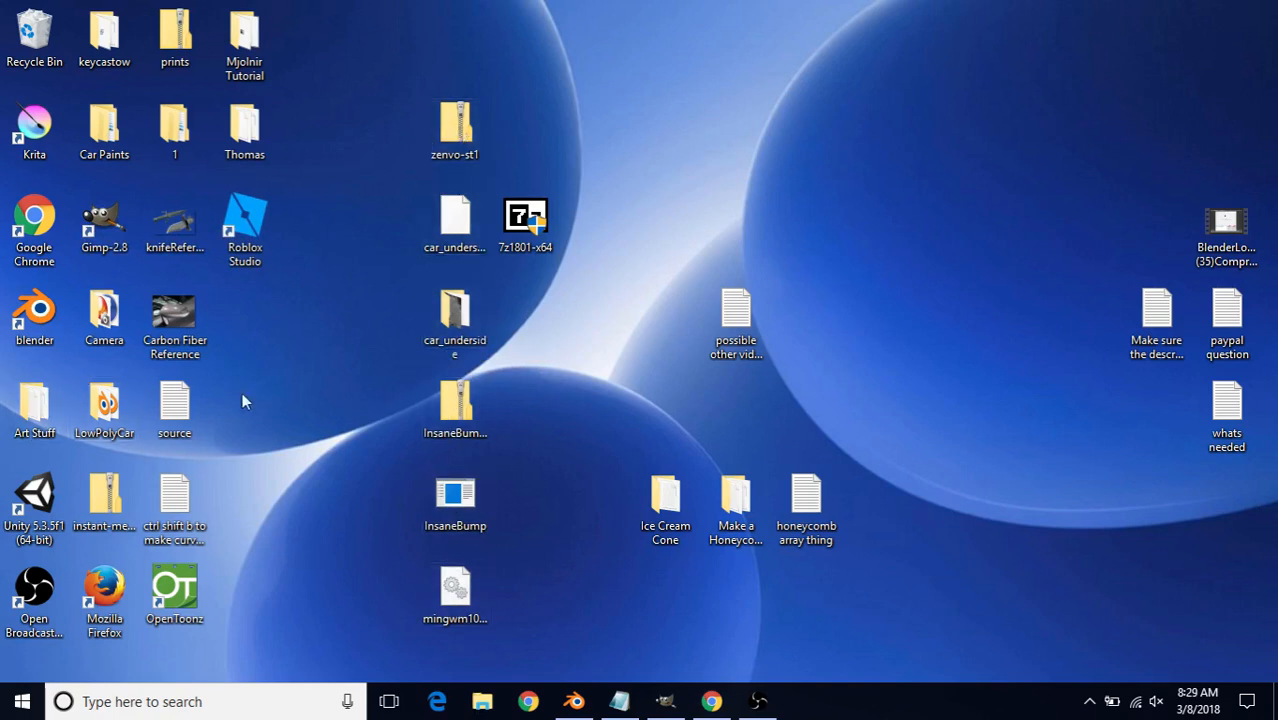
# Open the Art Stuff\My Blender Shit\Cars\Tutorials\Car Undercarriage Tutorial folder from the desktop
pyautogui.doubleClick(28, 403)
pyautogui.doubleClick(557, 408)
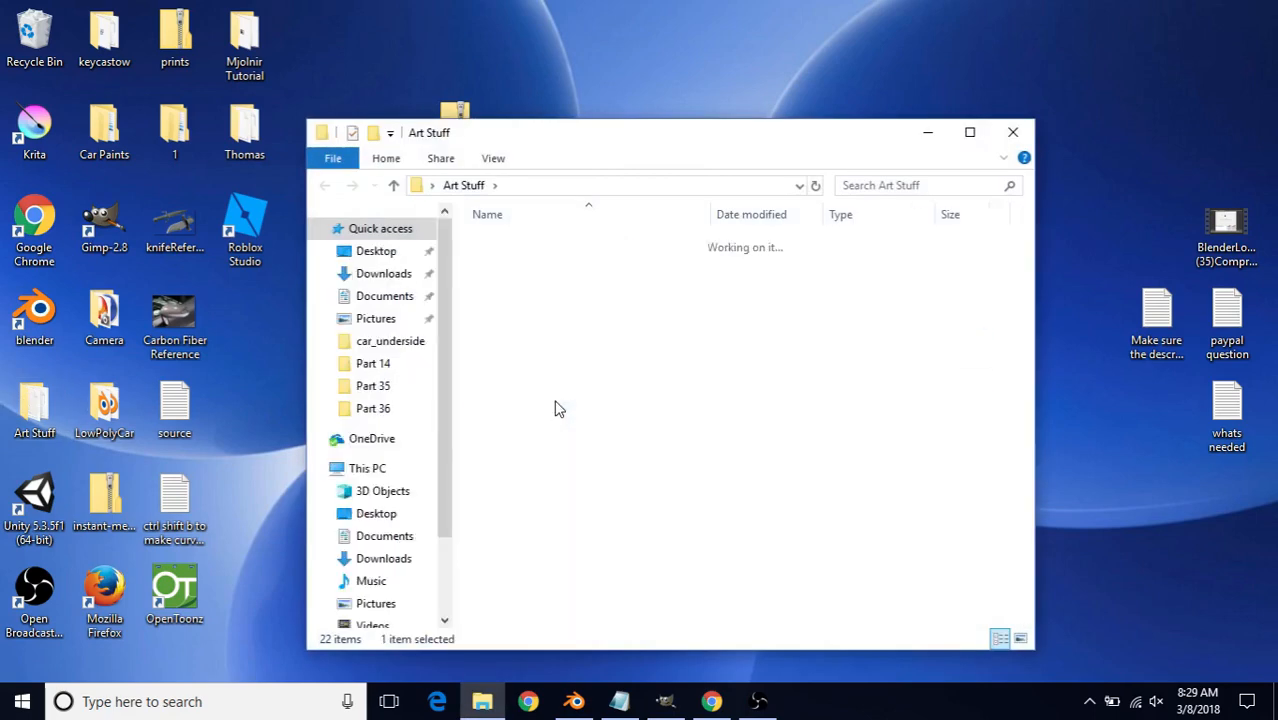
pyautogui.doubleClick(626, 244)
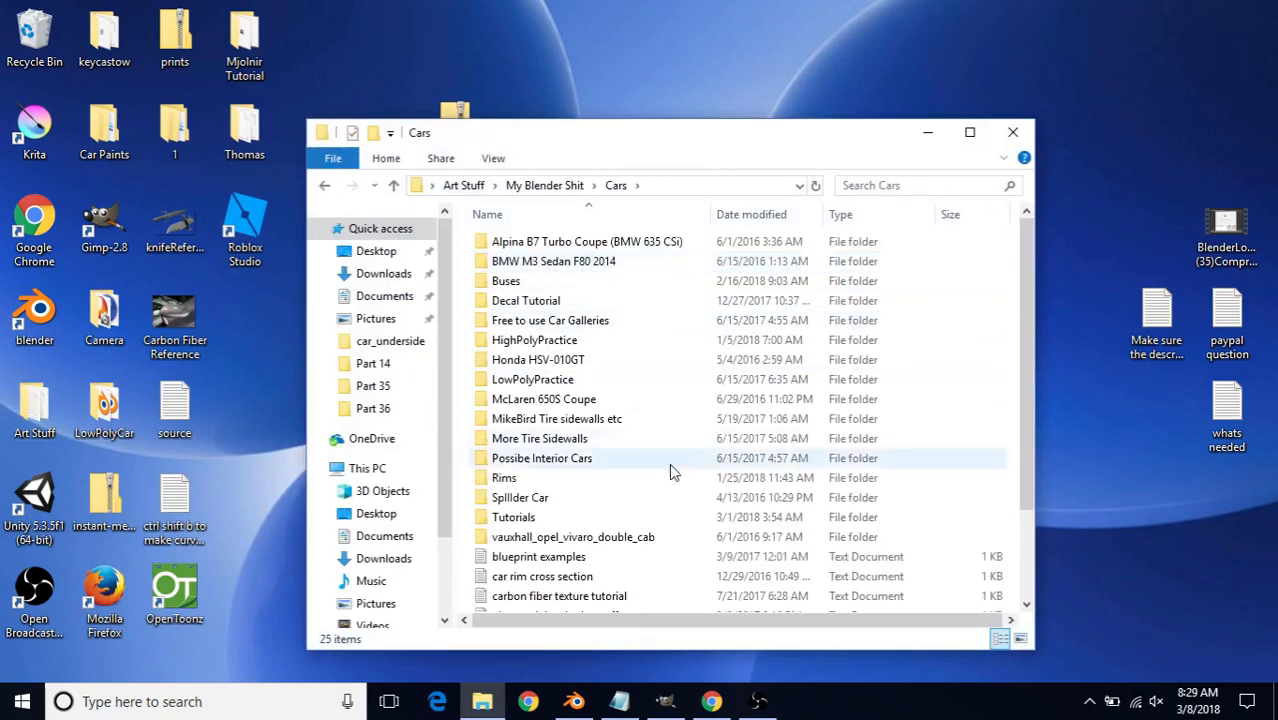
pyautogui.click(645, 517)
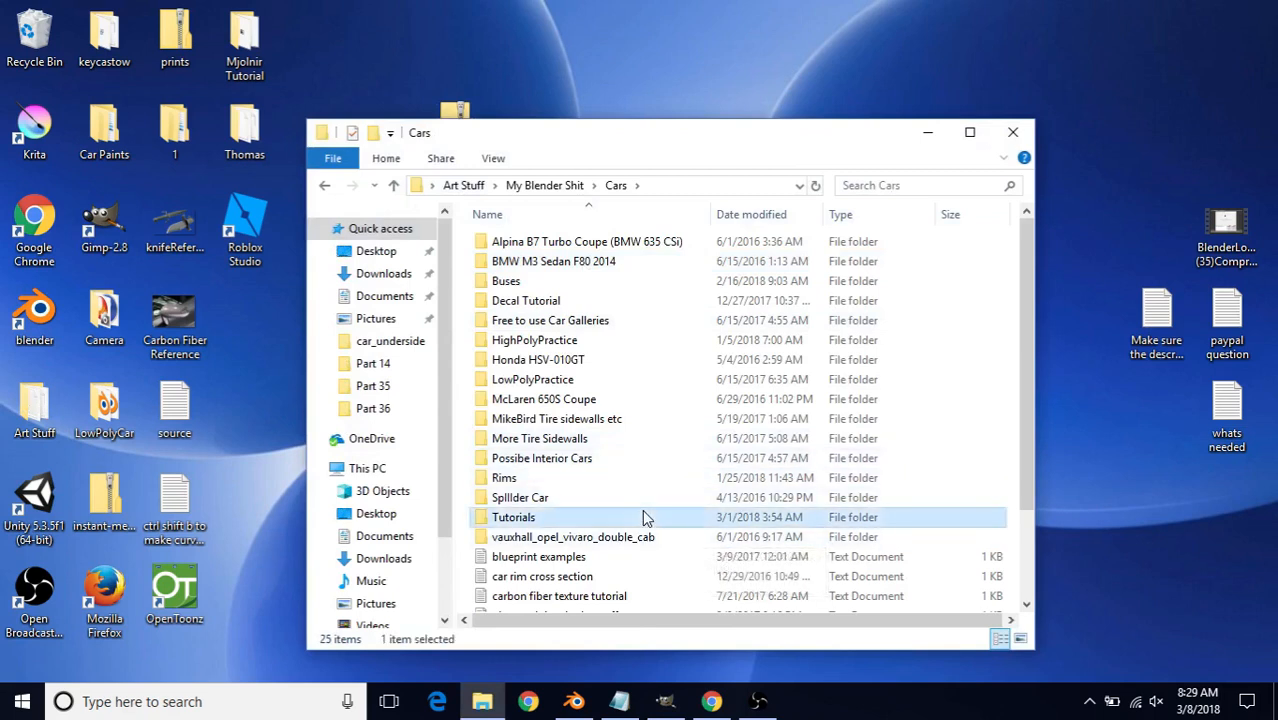
pyautogui.doubleClick(645, 517)
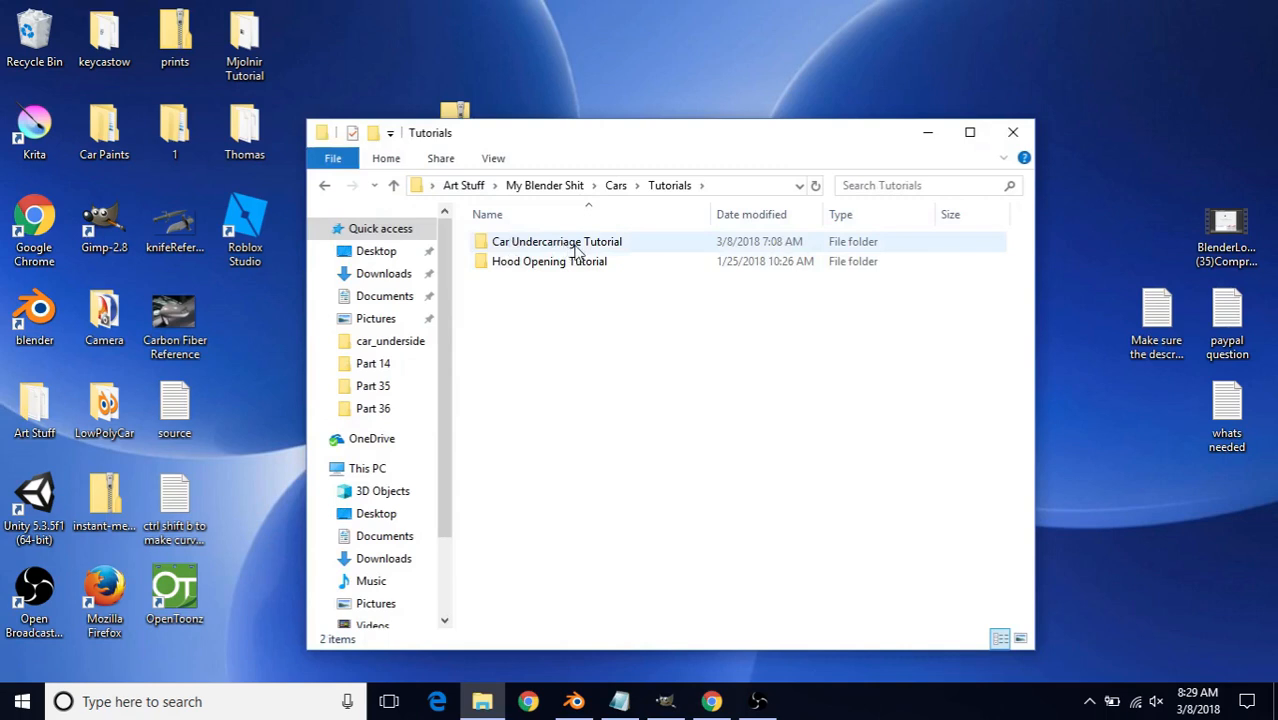
pyautogui.doubleClick(521, 250)
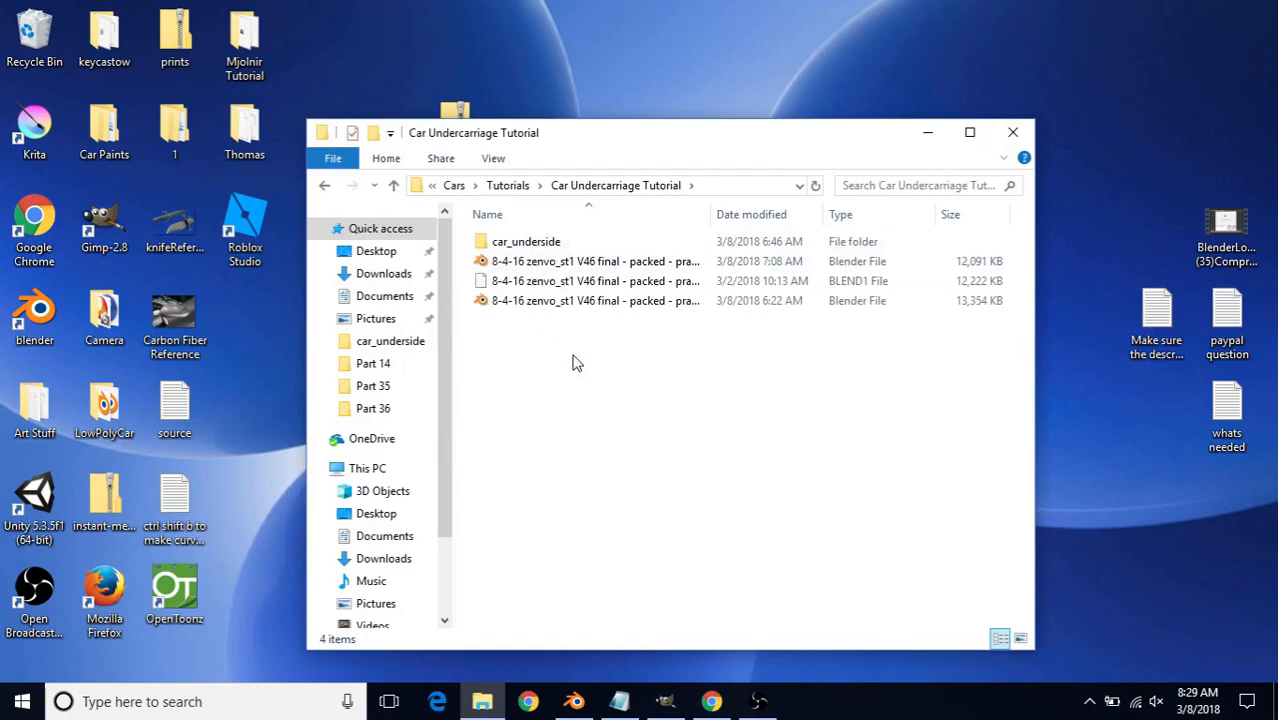
# Move the zenvo-st1 archive from the desktop into the Car Undercarriage Tutorial folder
pyautogui.click(928, 136)
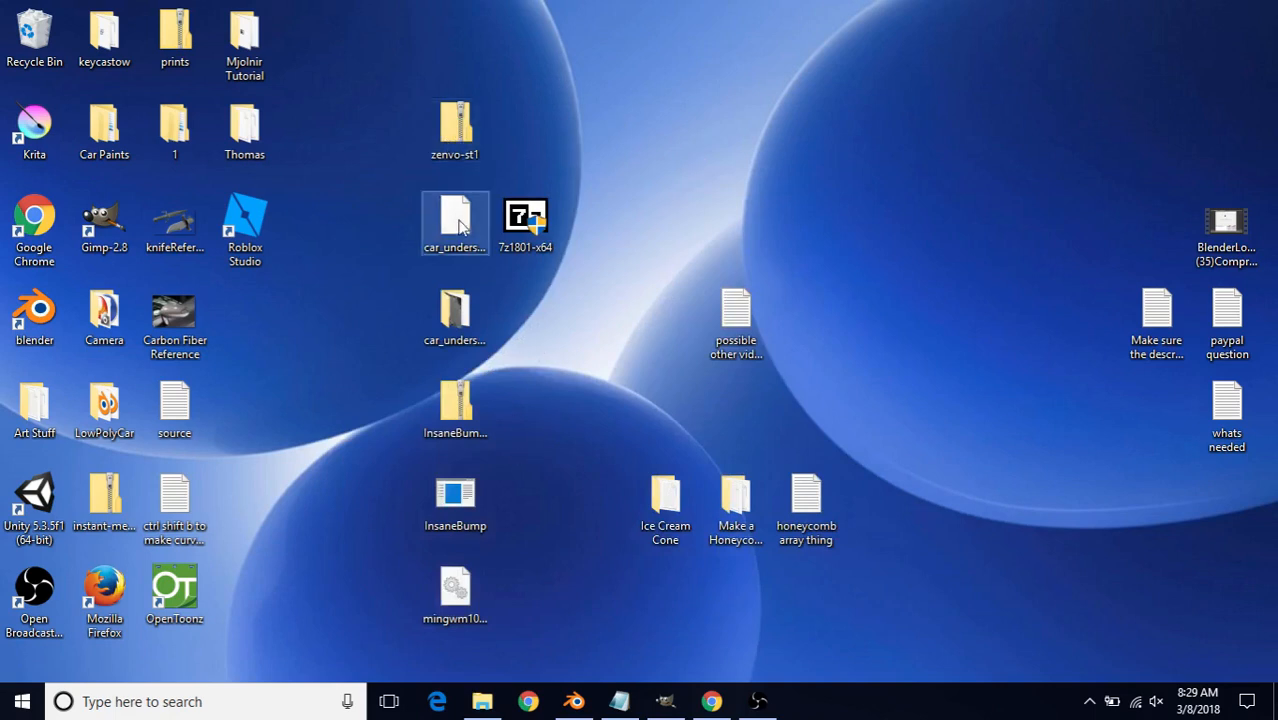
pyautogui.click(455, 128)
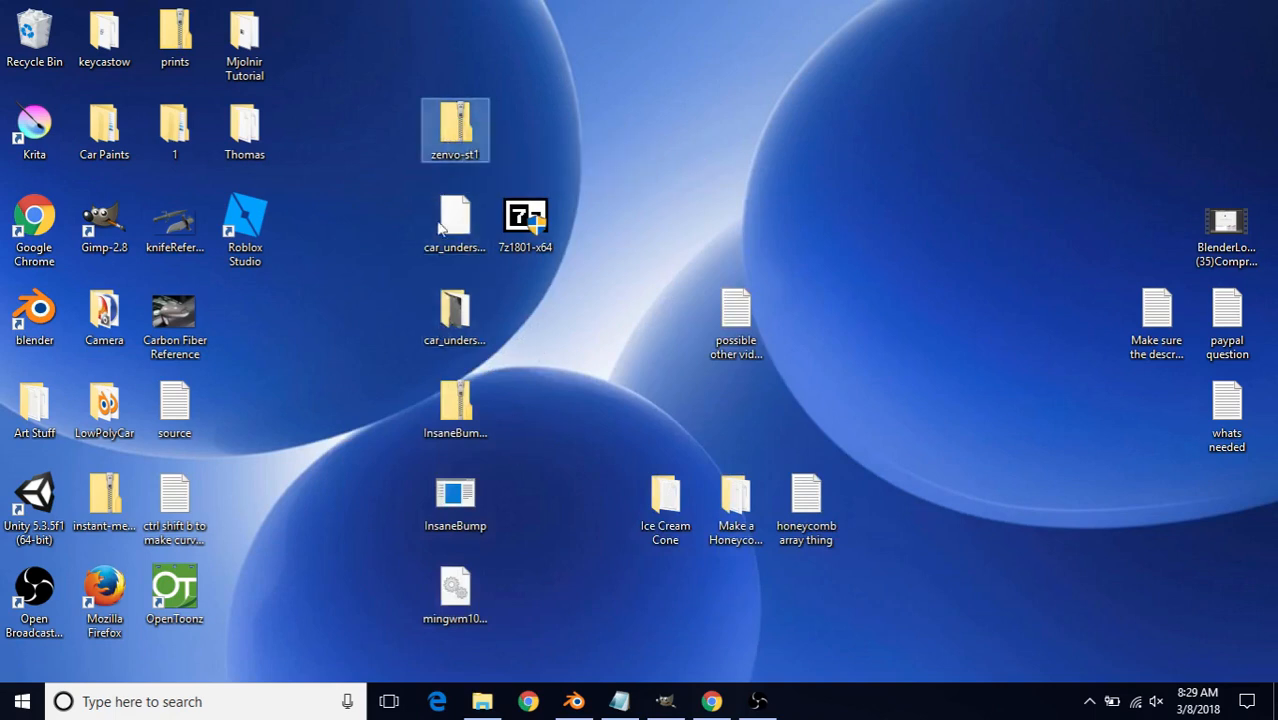
pyautogui.click(453, 328)
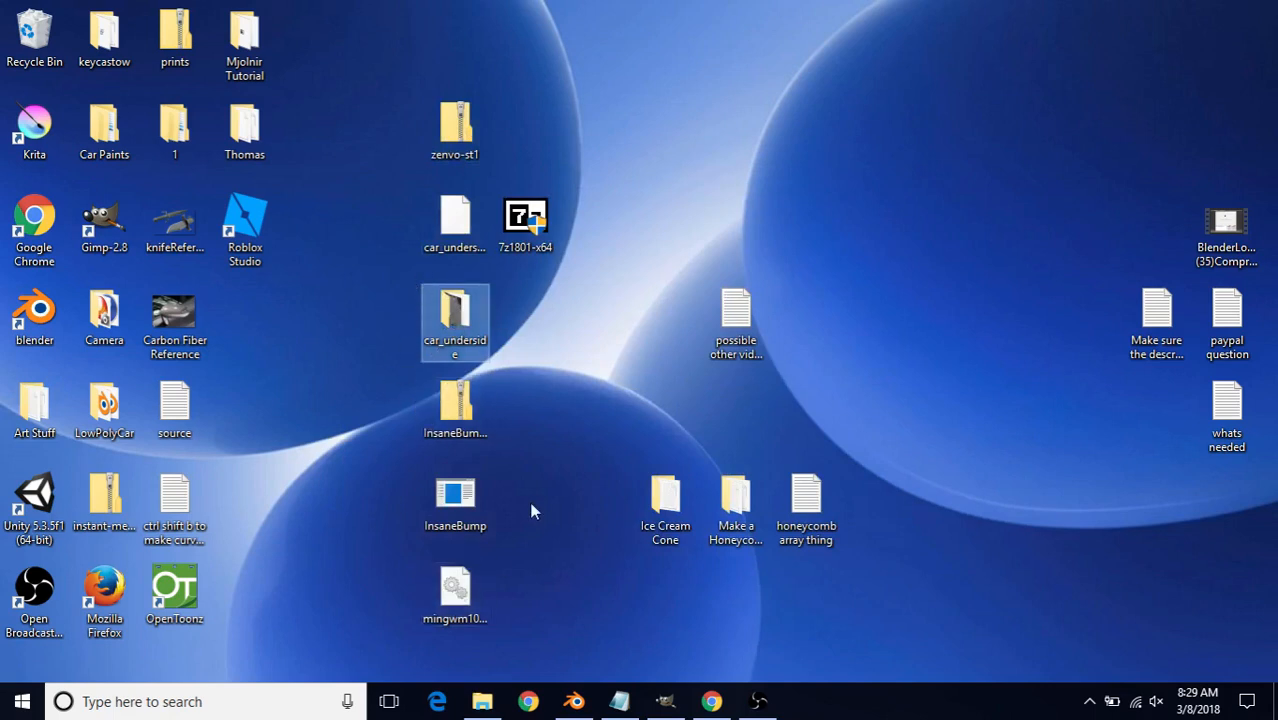
pyautogui.click(541, 451)
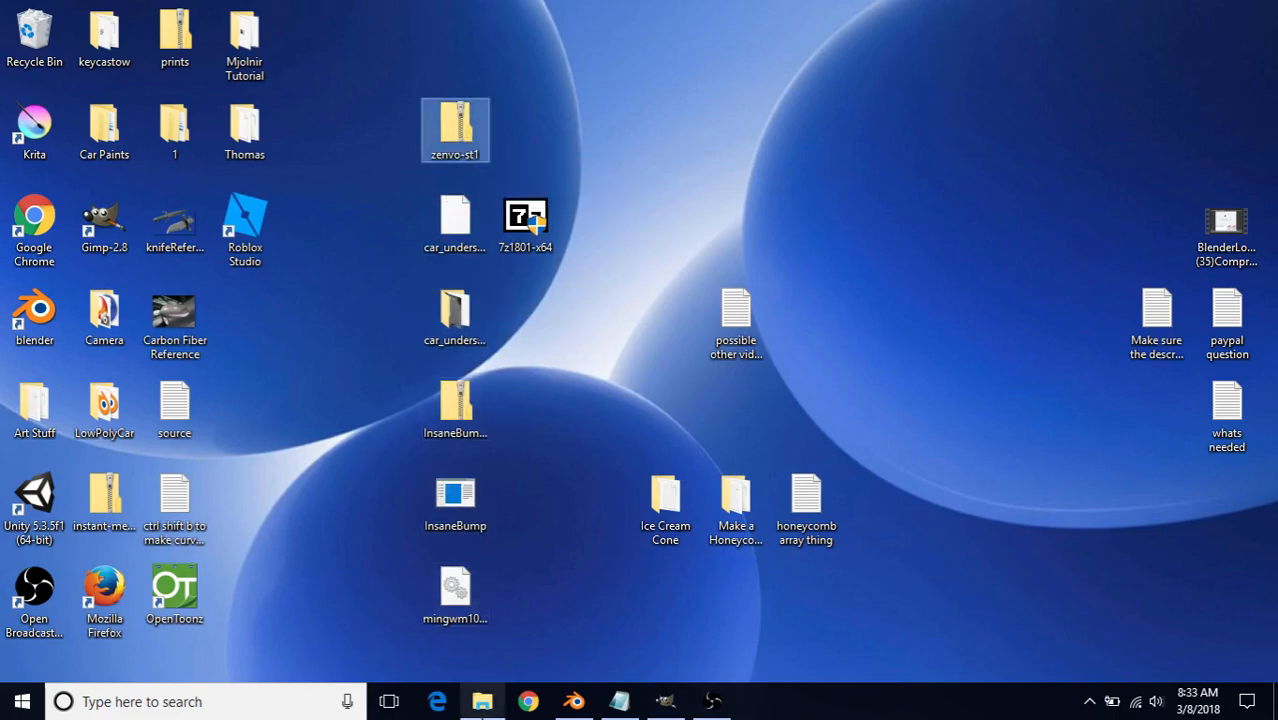
pyautogui.click(482, 701)
pyautogui.moveTo(455, 110); pyautogui.dragTo(518, 395)
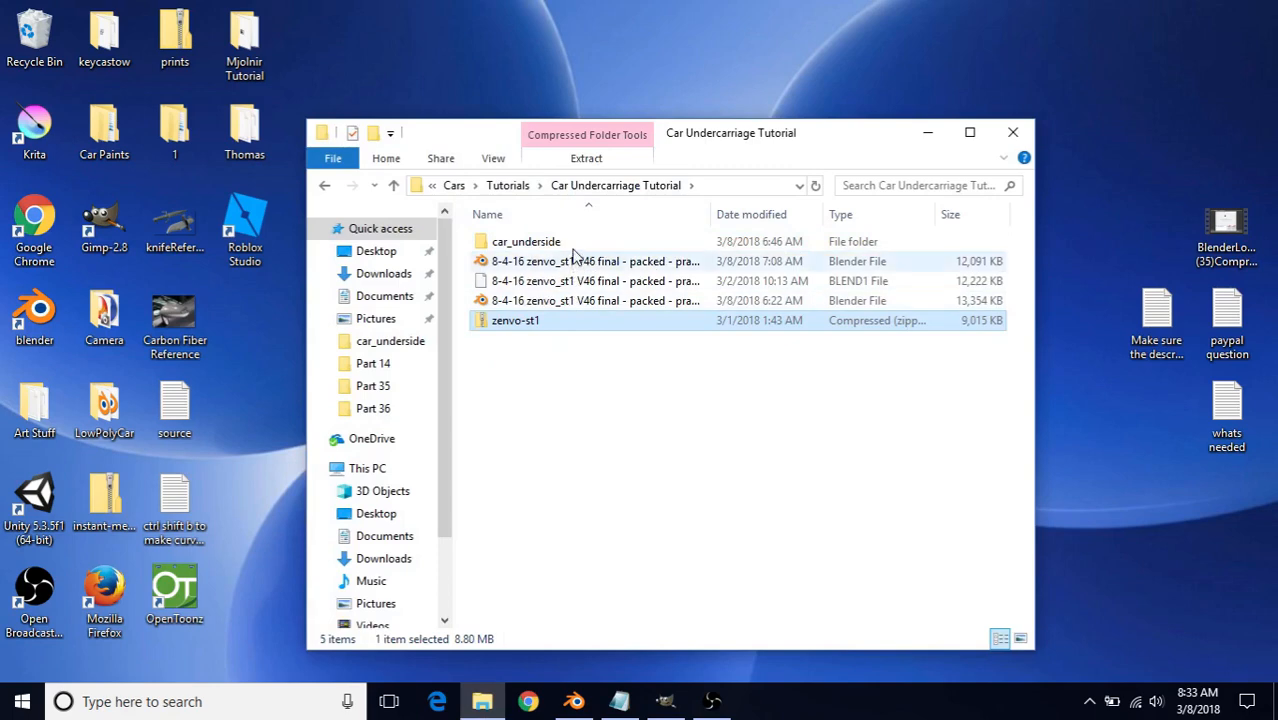
# Reposition the car_underside folder to the empty area at the upper middle of the desktop, clear of the folder window
pyautogui.click(927, 132)
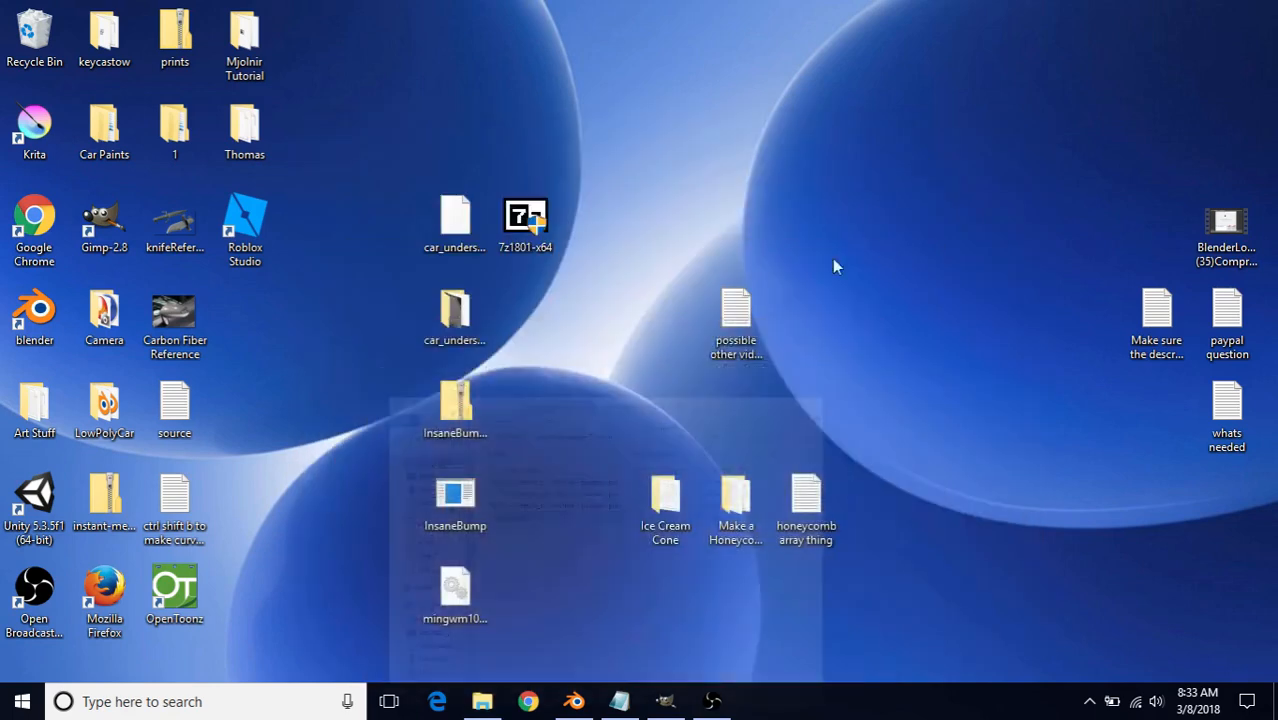
pyautogui.click(445, 312)
pyautogui.click(482, 701)
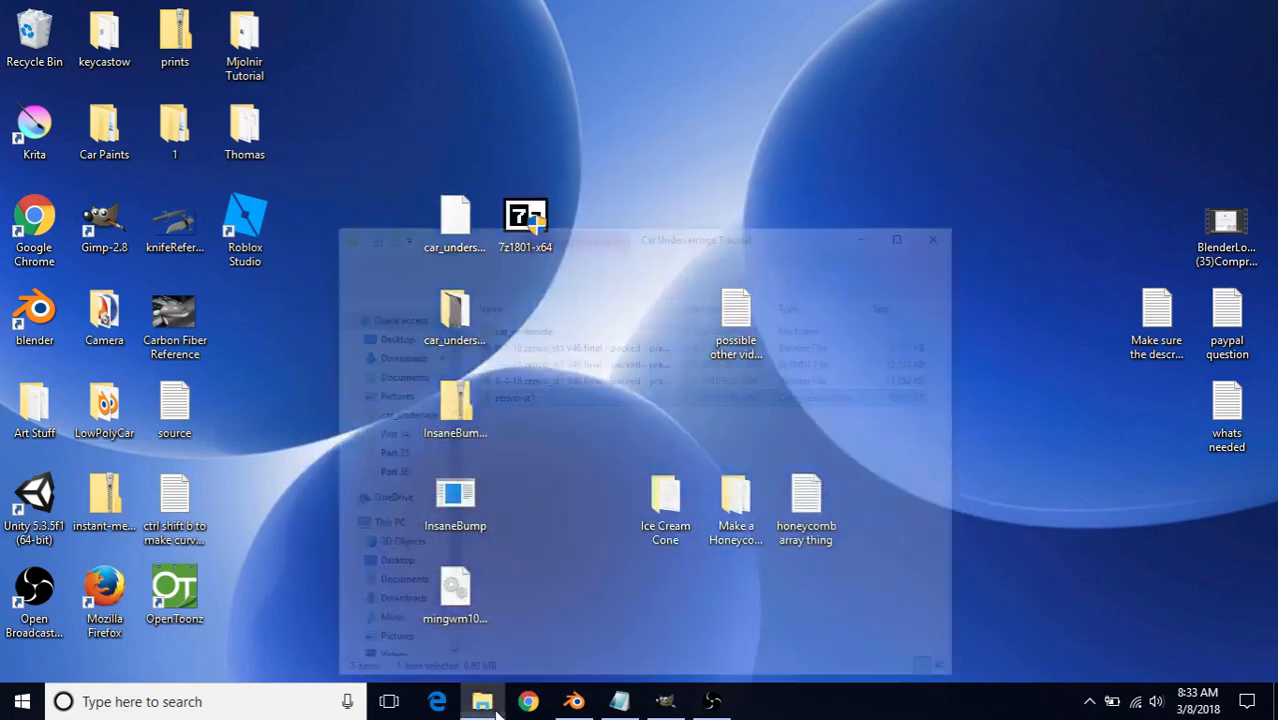
pyautogui.click(918, 133)
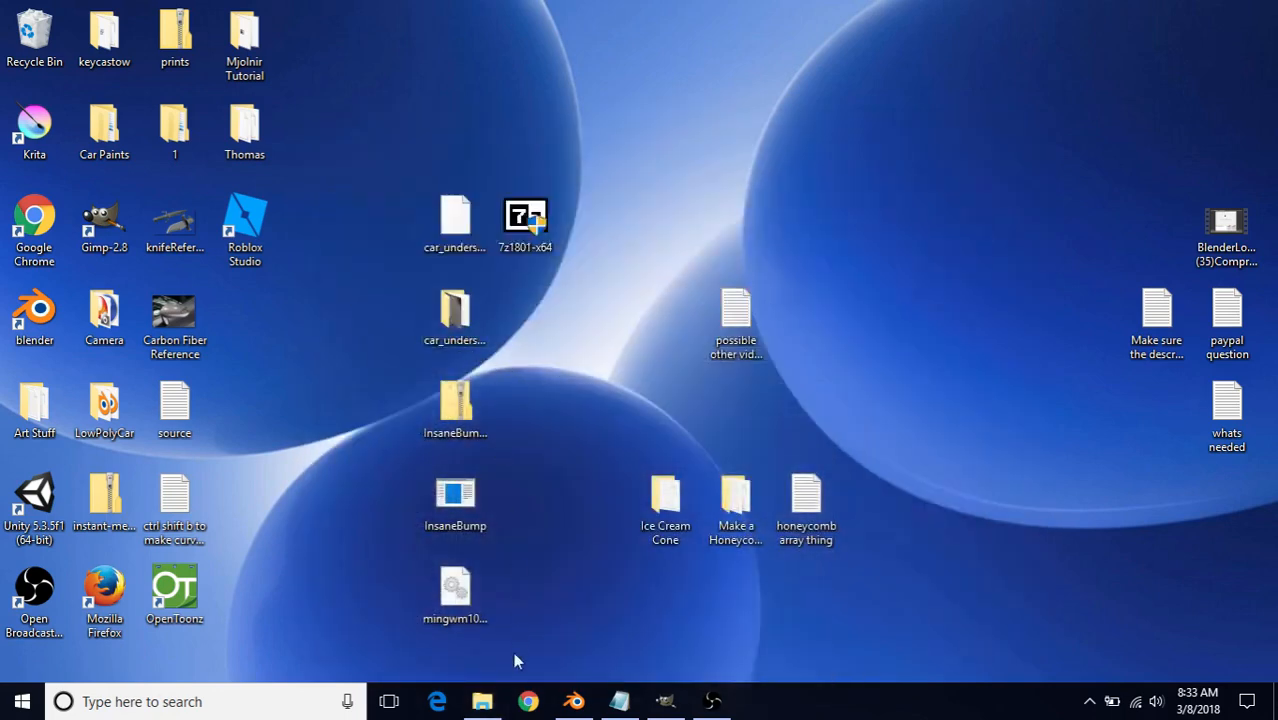
pyautogui.click(482, 701)
pyautogui.click(918, 133)
pyautogui.moveTo(472, 399)
pyautogui.mouseDown()
pyautogui.moveTo(555, 132)
pyautogui.moveTo(478, 392)
pyautogui.mouseUp()
pyautogui.moveTo(472, 317); pyautogui.dragTo(703, 86)
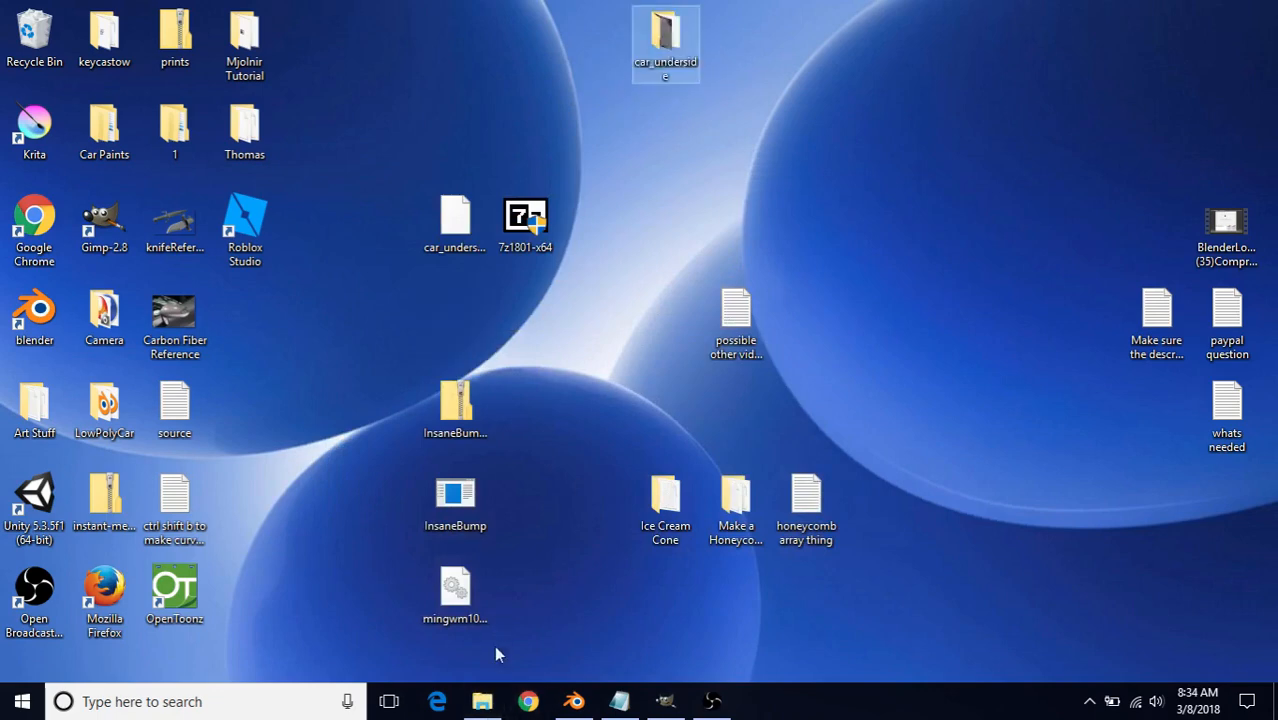
# Rename the desktop's car_underside folder as car_underside2 and move it into the Car Undercarriage Tutorial folder
pyautogui.click(482, 701)
pyautogui.moveTo(665, 40); pyautogui.dragTo(605, 346)
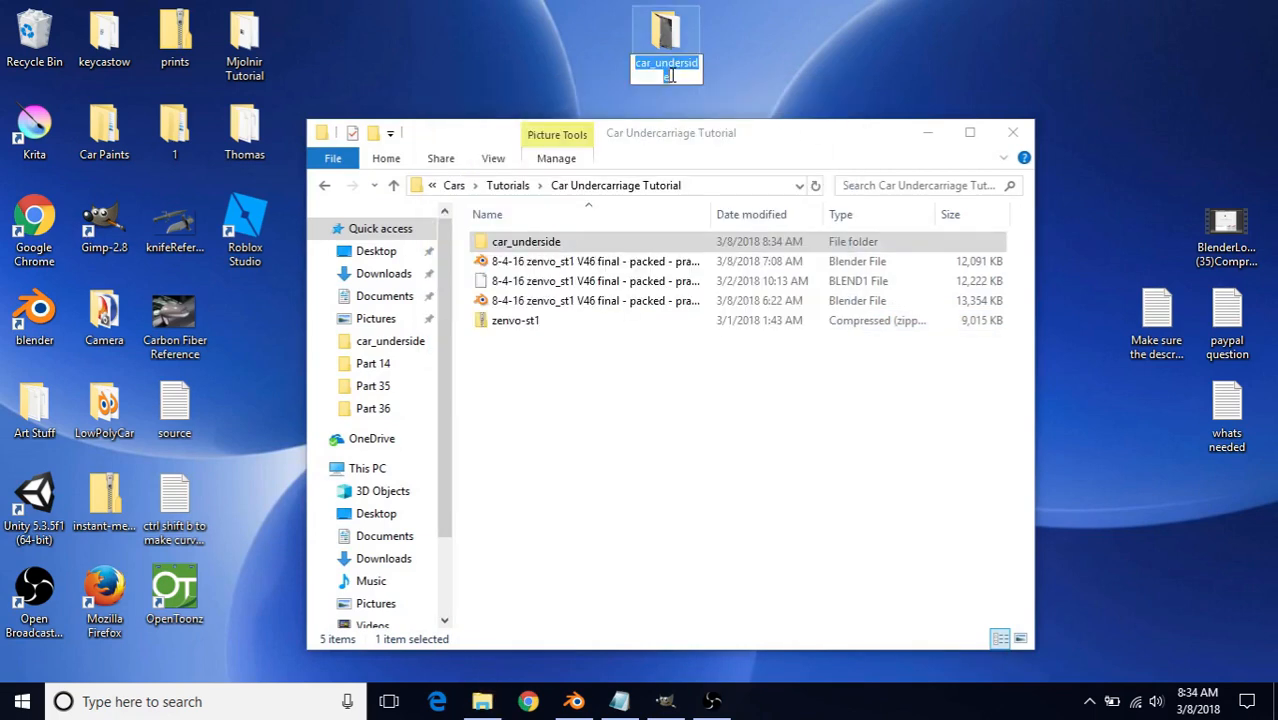
pyautogui.click(680, 79)
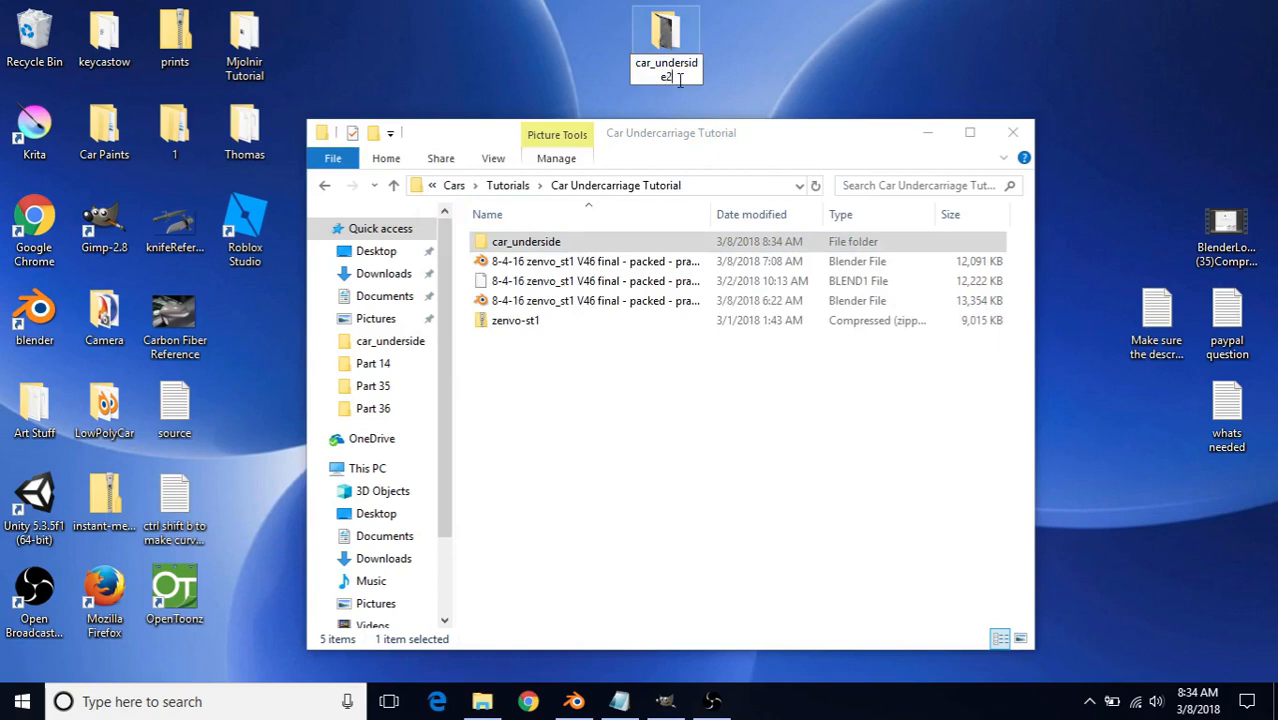
pyautogui.press('Return')
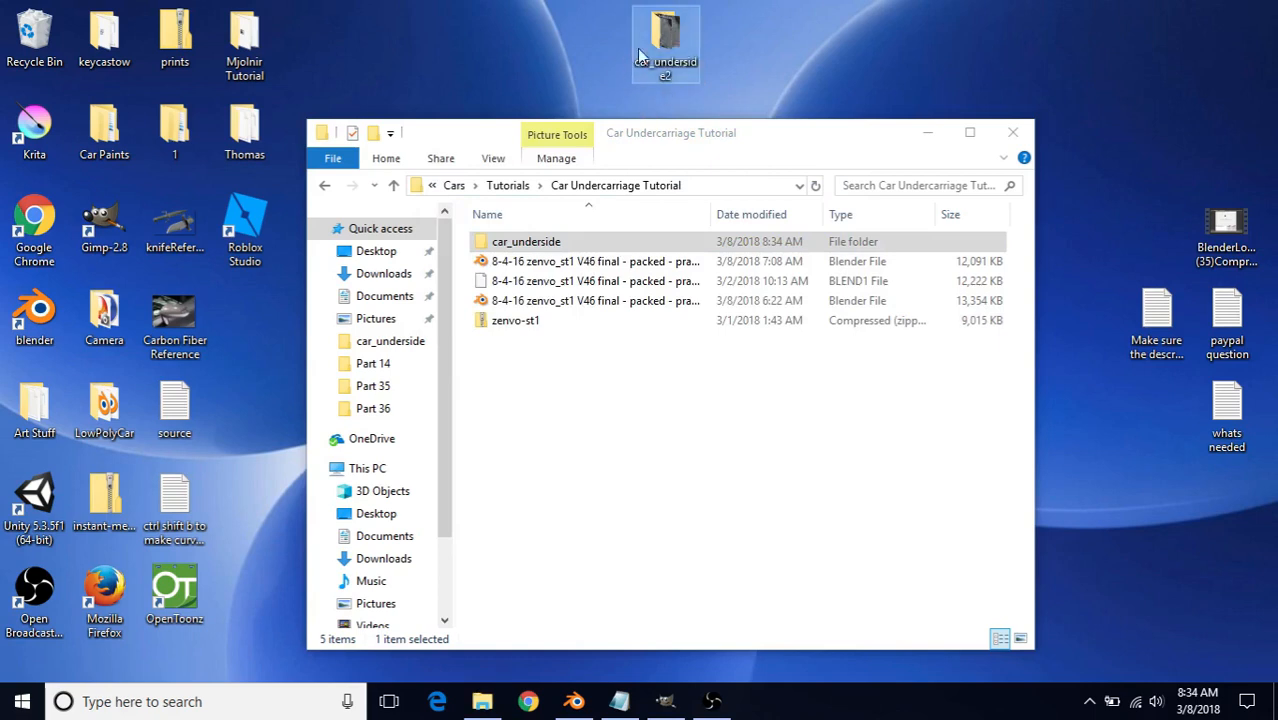
pyautogui.moveTo(644, 54); pyautogui.dragTo(543, 394)
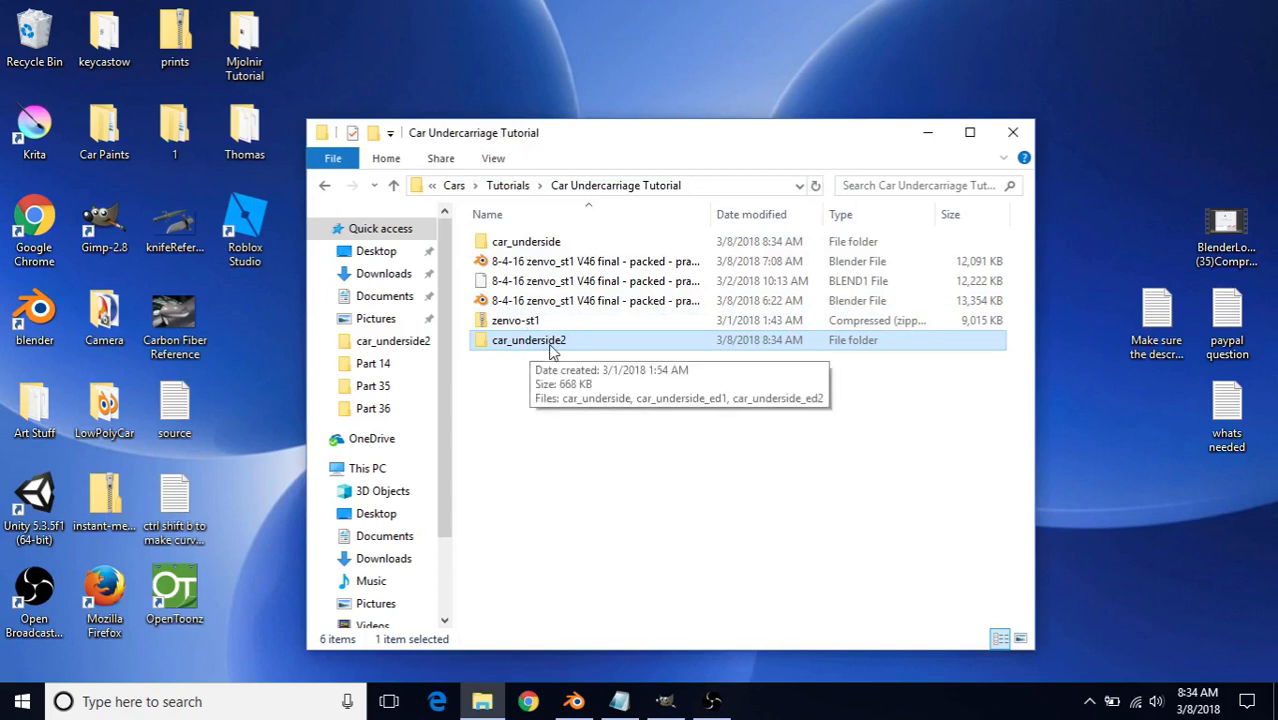
# Open the car_underside2 folder and compare its car_underside, car_underside_ed1 and car_underside_ed2 images in Windows Photo Viewer
pyautogui.doubleClick(545, 345)
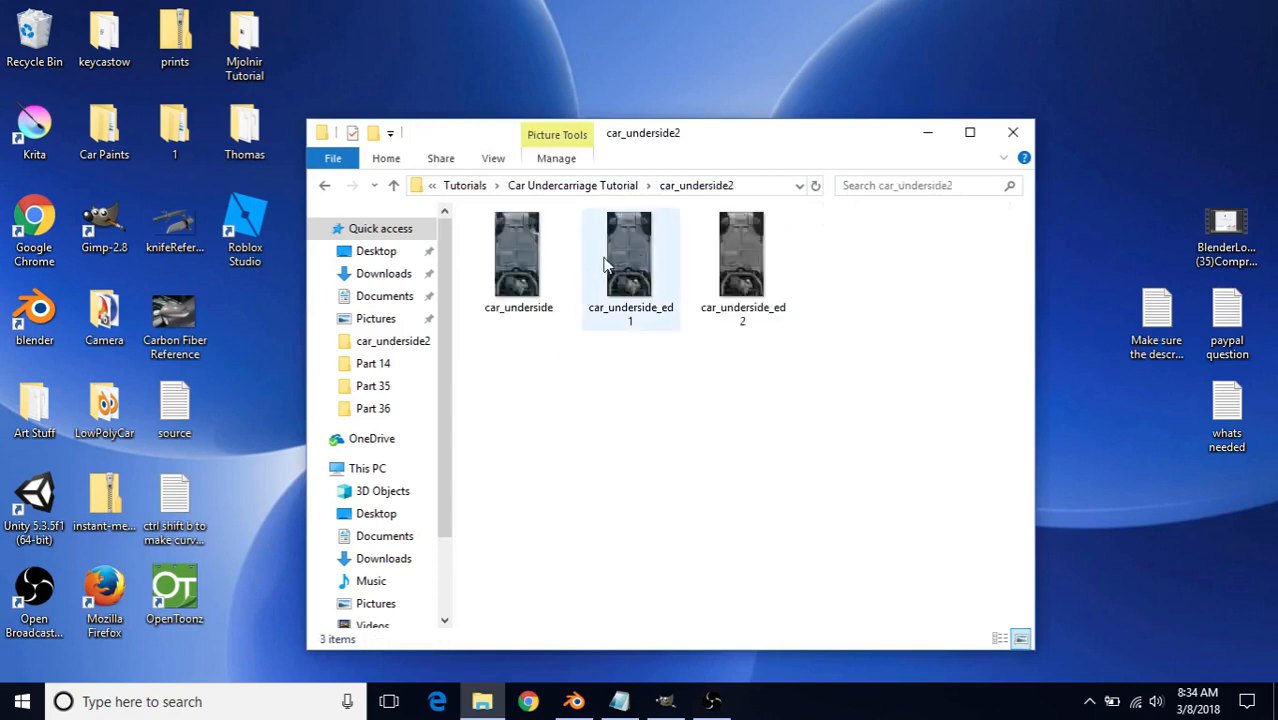
pyautogui.doubleClick(513, 278)
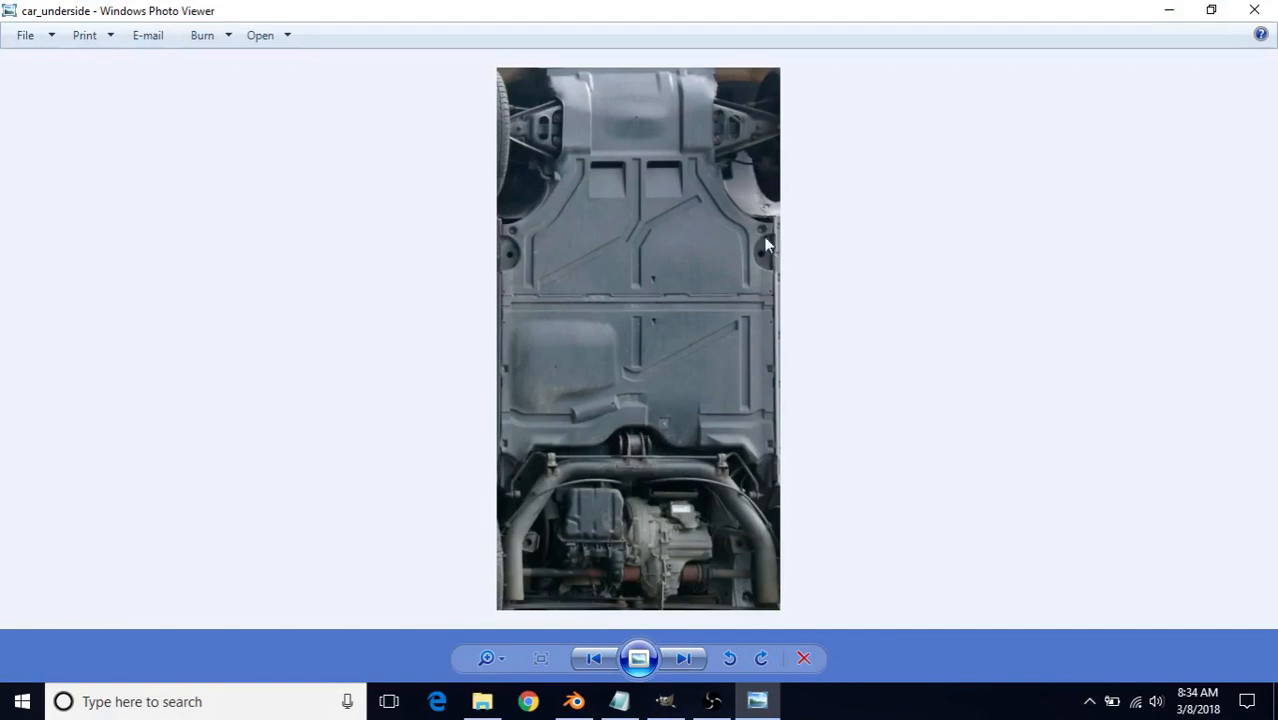
pyautogui.click(684, 658)
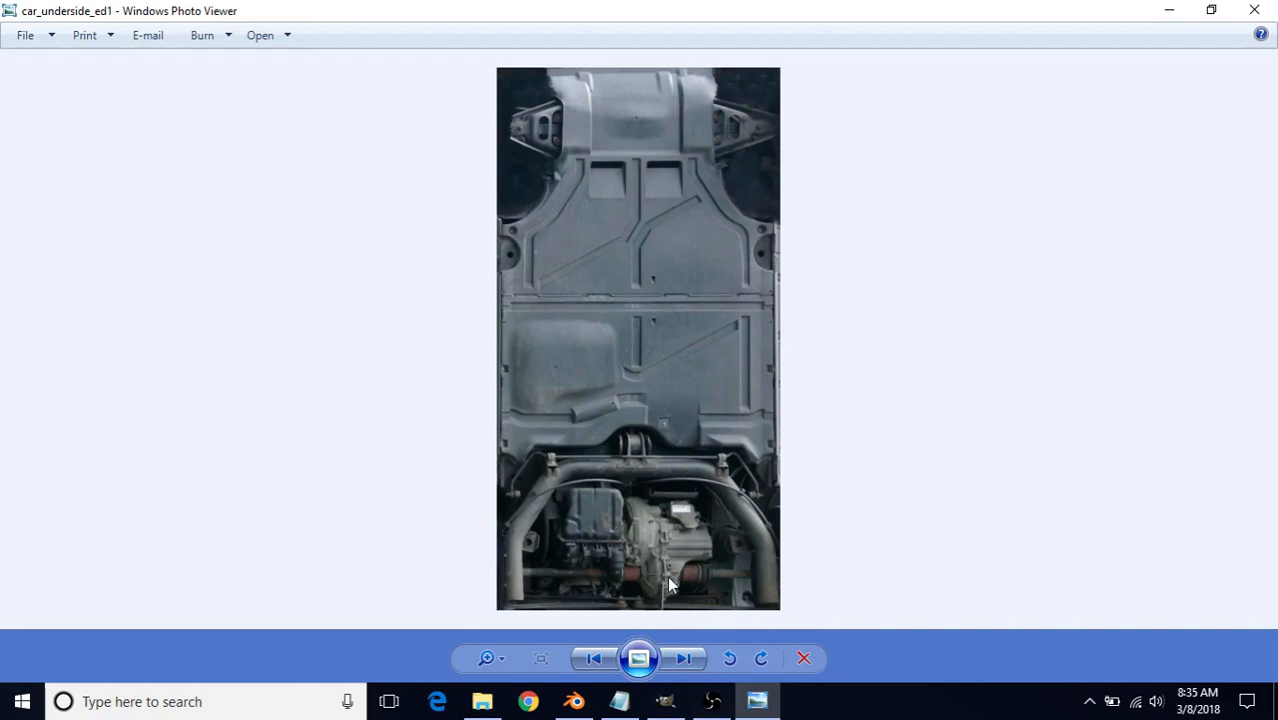
pyautogui.click(688, 662)
pyautogui.click(593, 658)
pyautogui.click(1252, 12)
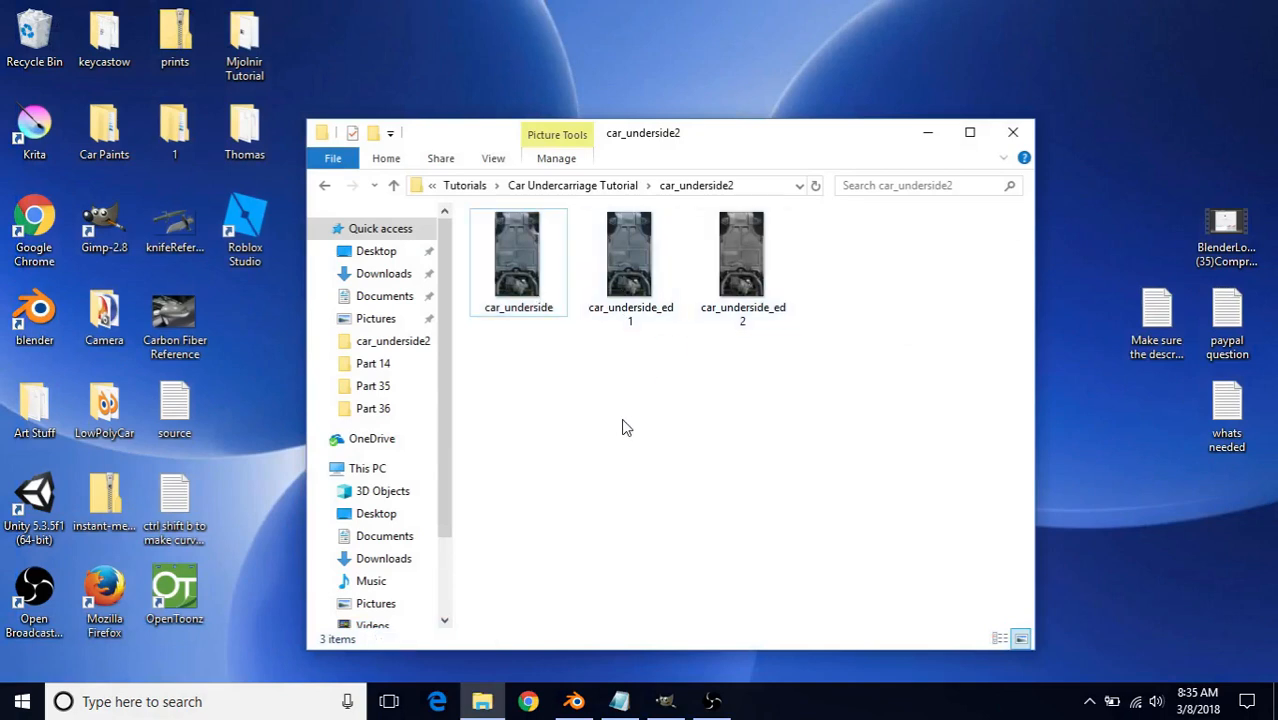
# Bring up GIMP behind the car_underside2 folder window and copy the car_underside_ed1 image
pyautogui.click(628, 272)
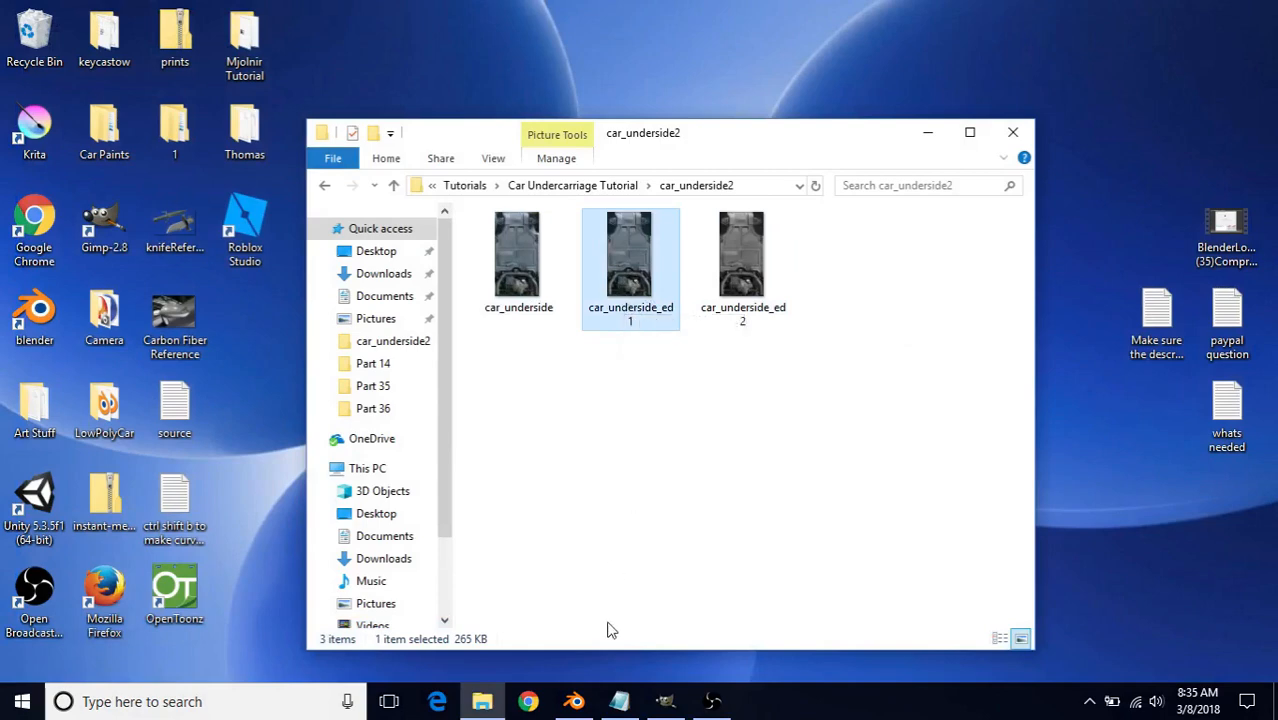
pyautogui.click(664, 702)
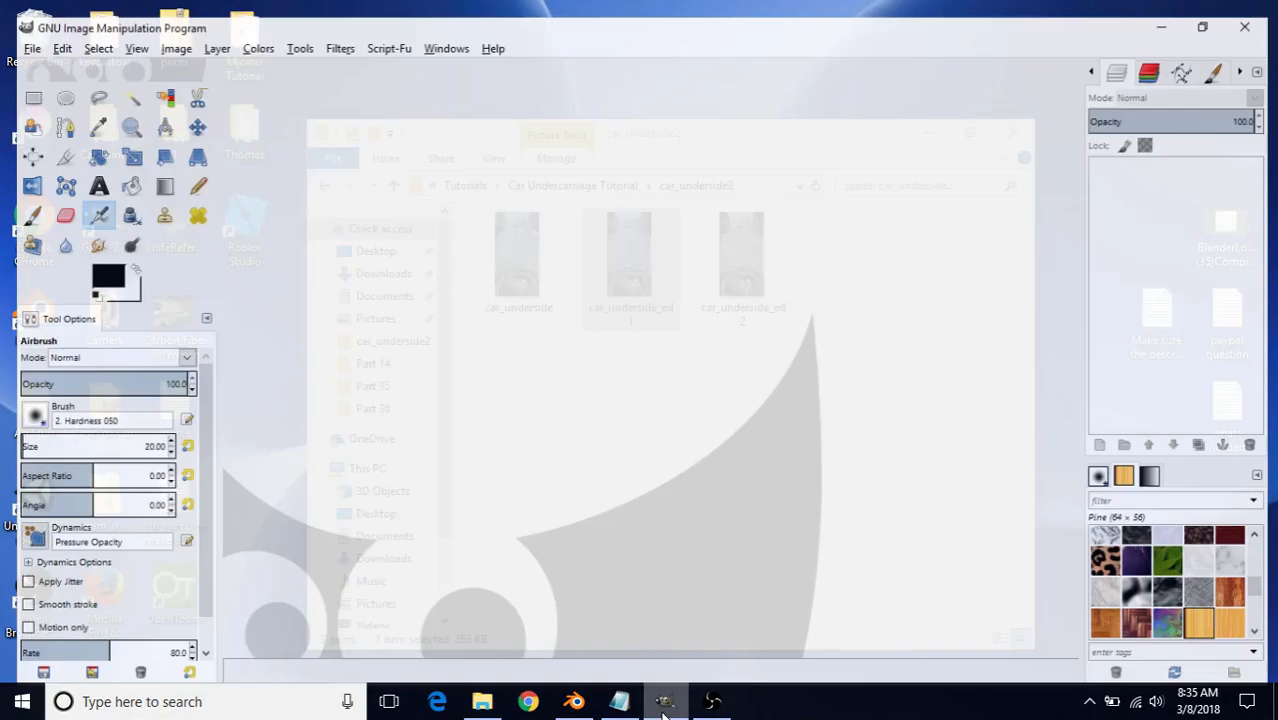
pyautogui.click(496, 715)
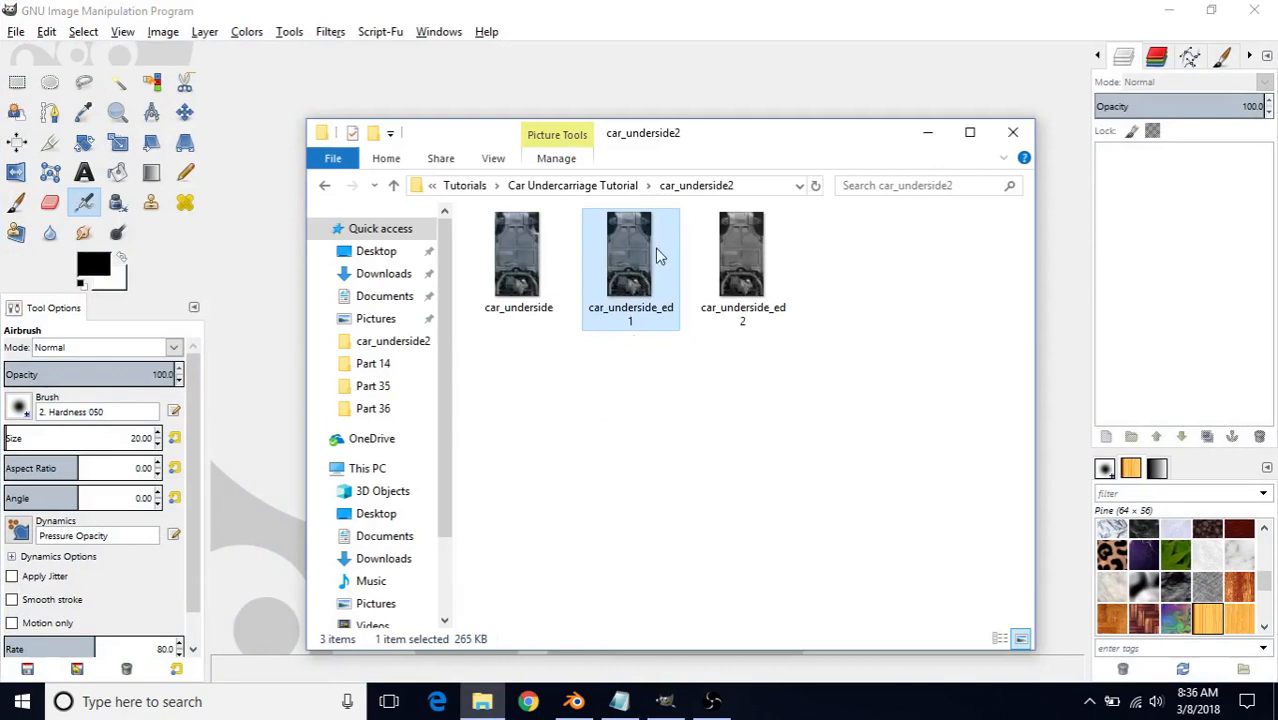
pyautogui.click(688, 389)
pyautogui.click(648, 275)
# Create a new folder named Insane Bump Textures inside car_underside2
pyautogui.rightClick(581, 394)
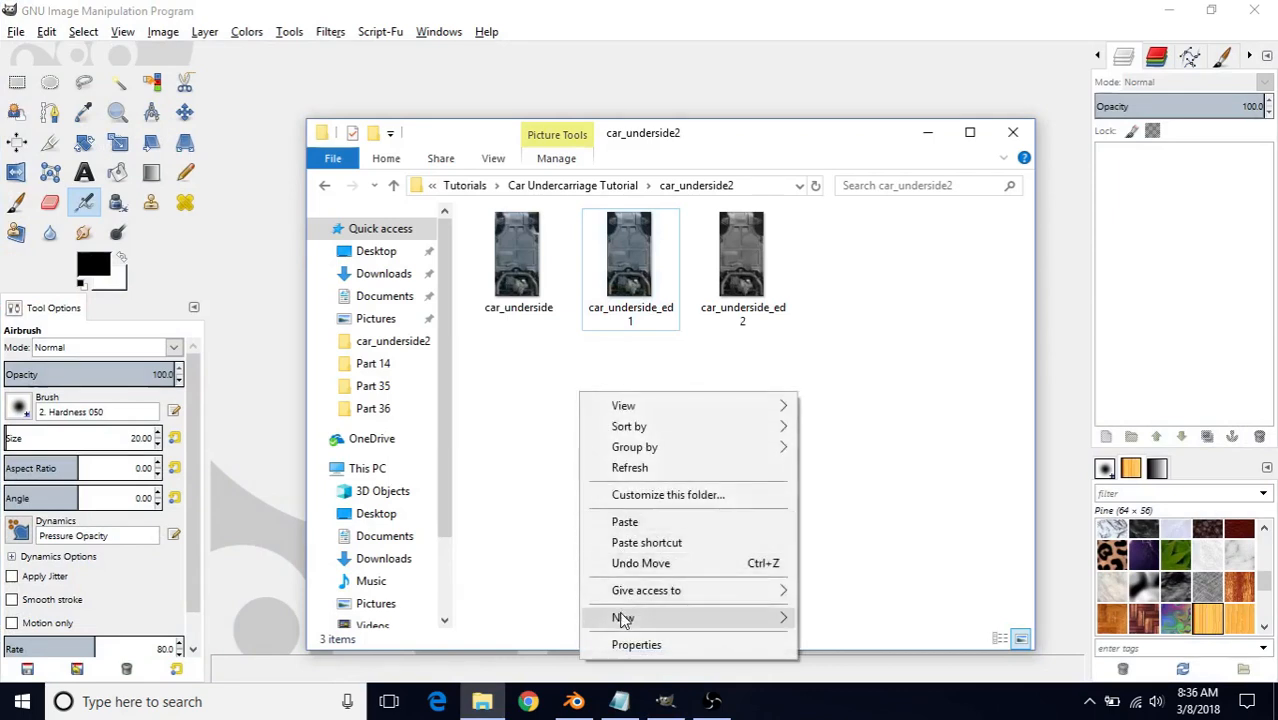
pyautogui.moveTo(622, 618)
pyautogui.click(848, 492)
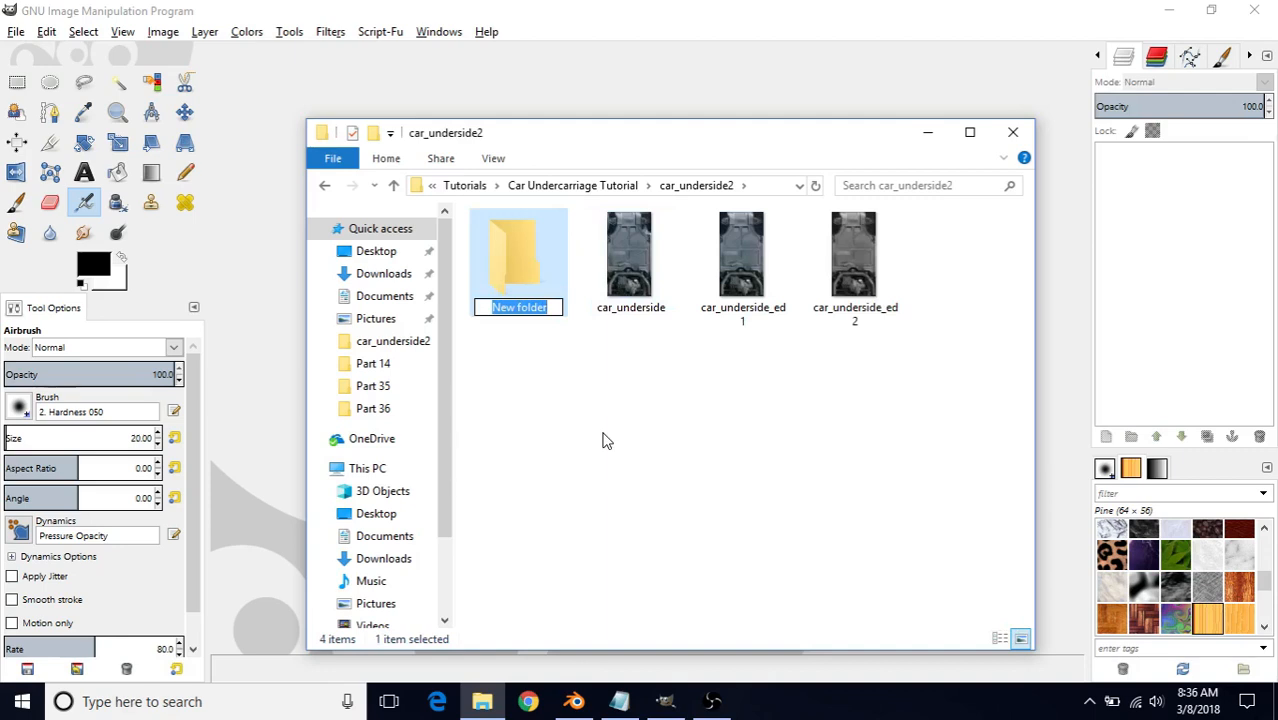
pyautogui.write('Insane ')
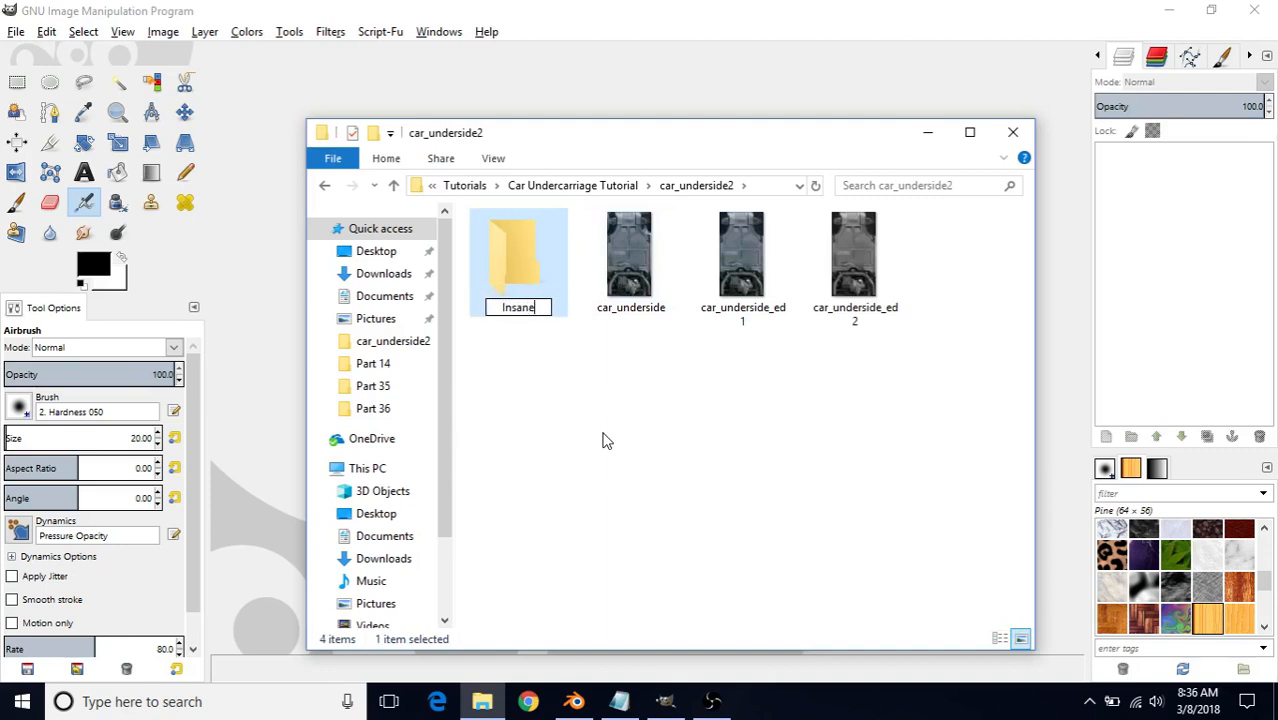
pyautogui.write('Bump ')
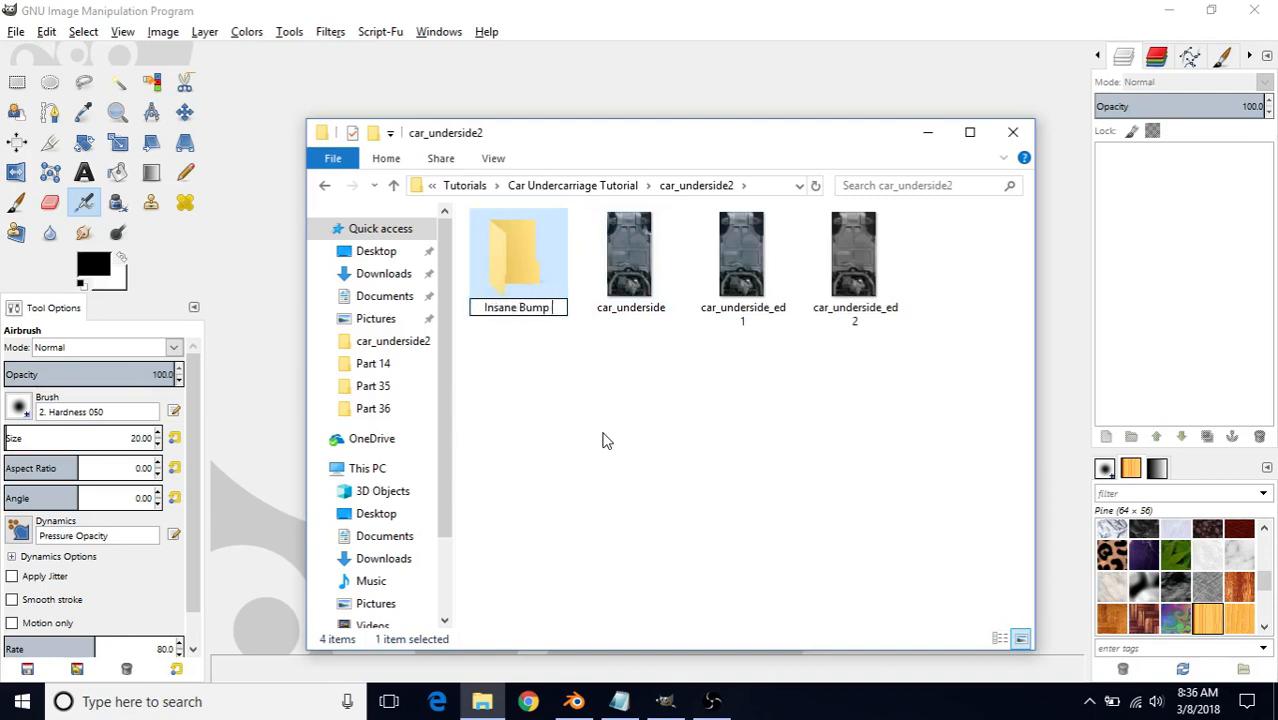
pyautogui.write('Textures')
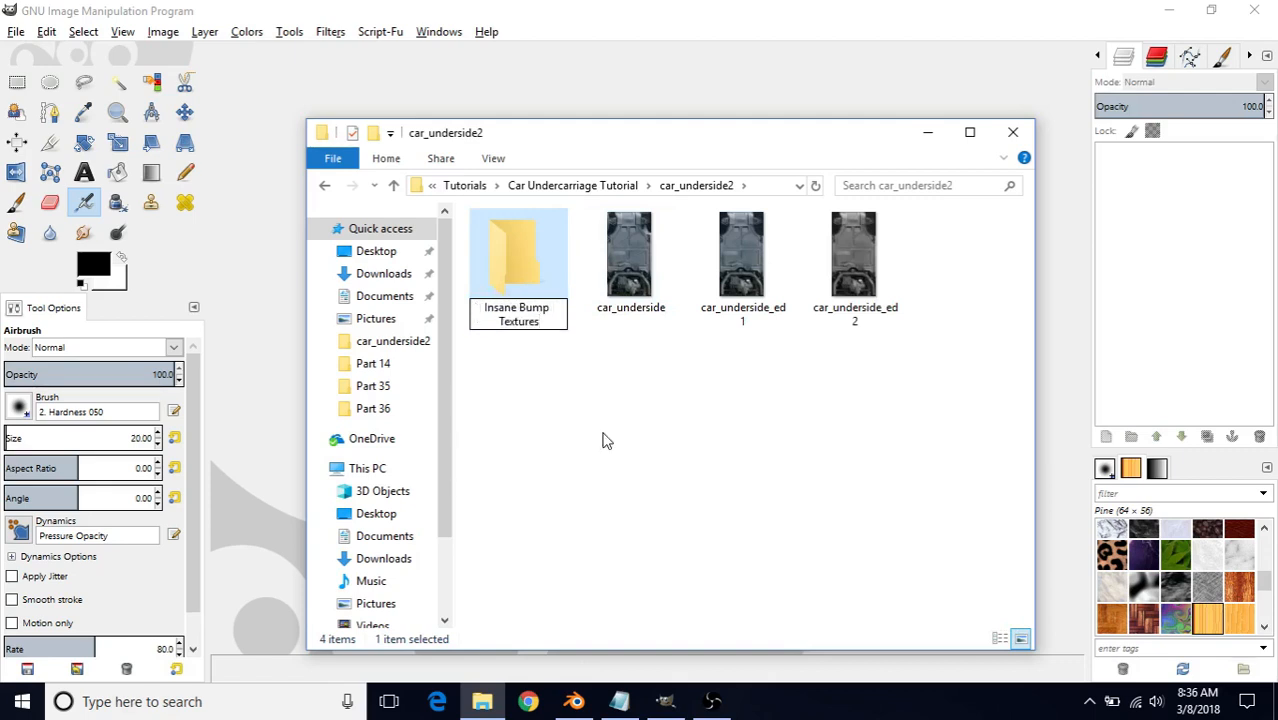
pyautogui.press('Return')
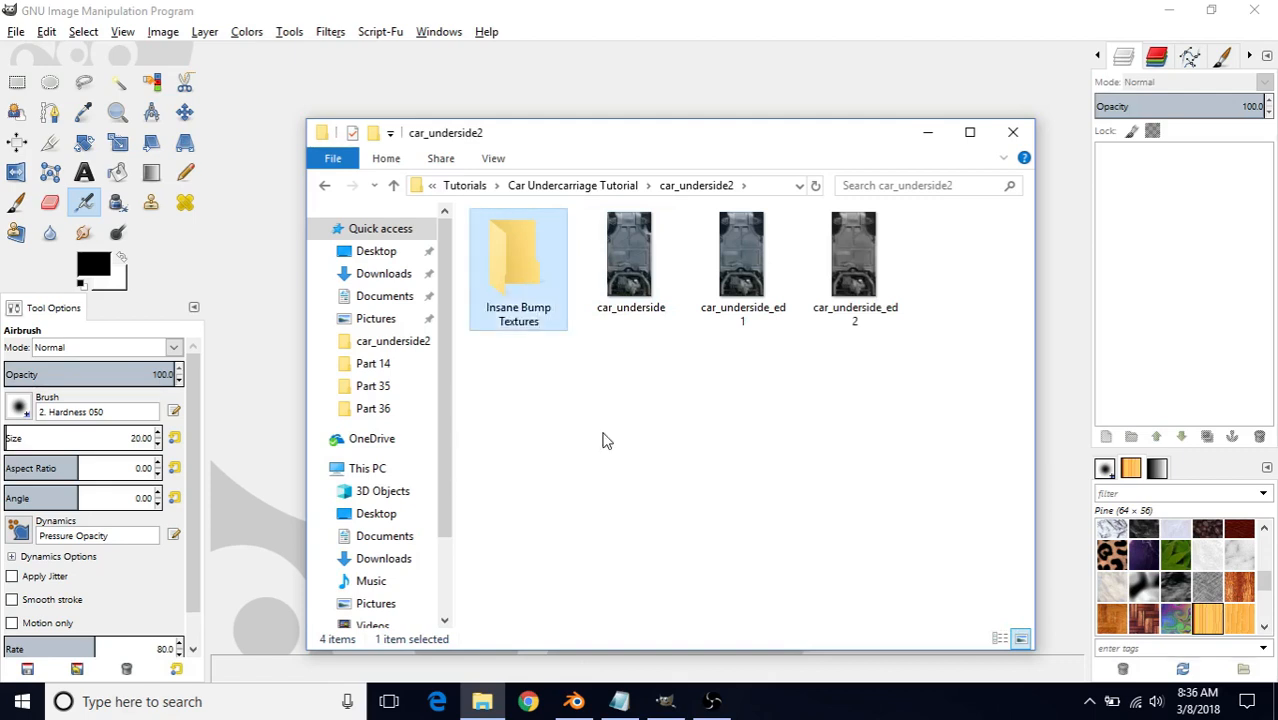
# Paste the copied car_underside_ed1 image into the Insane Bump Textures folder and open that copy in GIMP
pyautogui.doubleClick(535, 295)
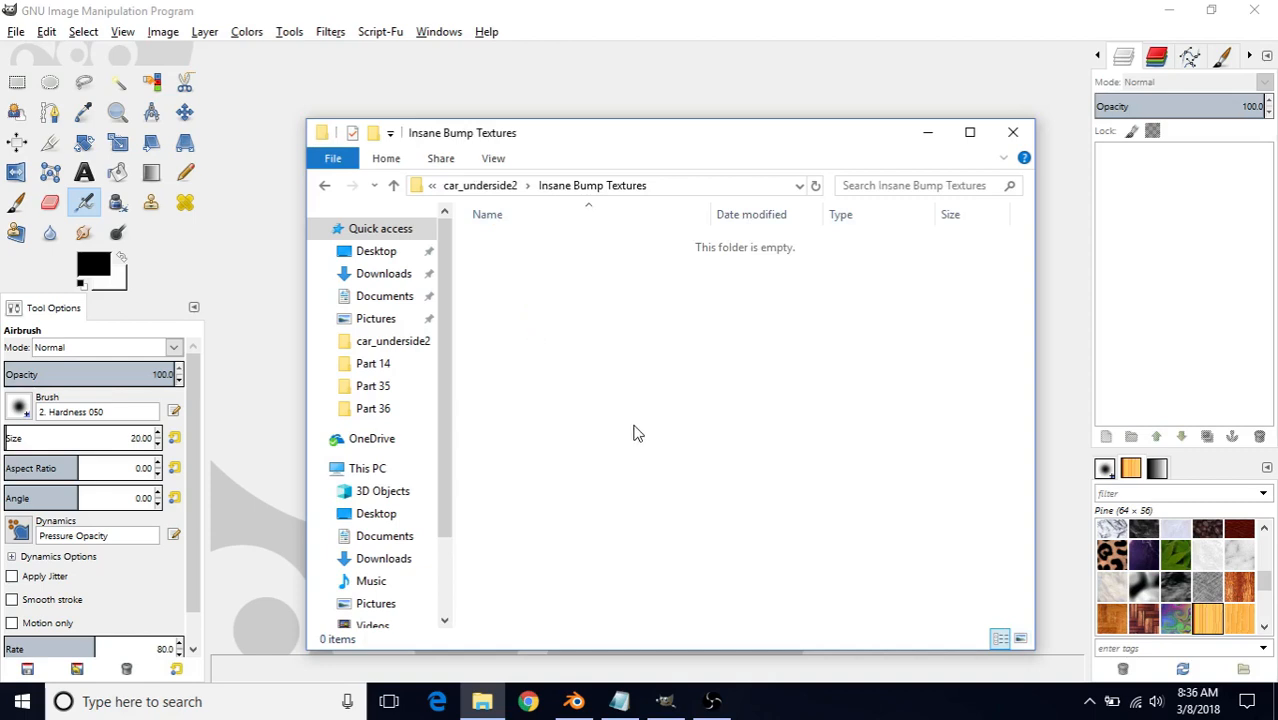
pyautogui.hotkey('ctrl', 'v')
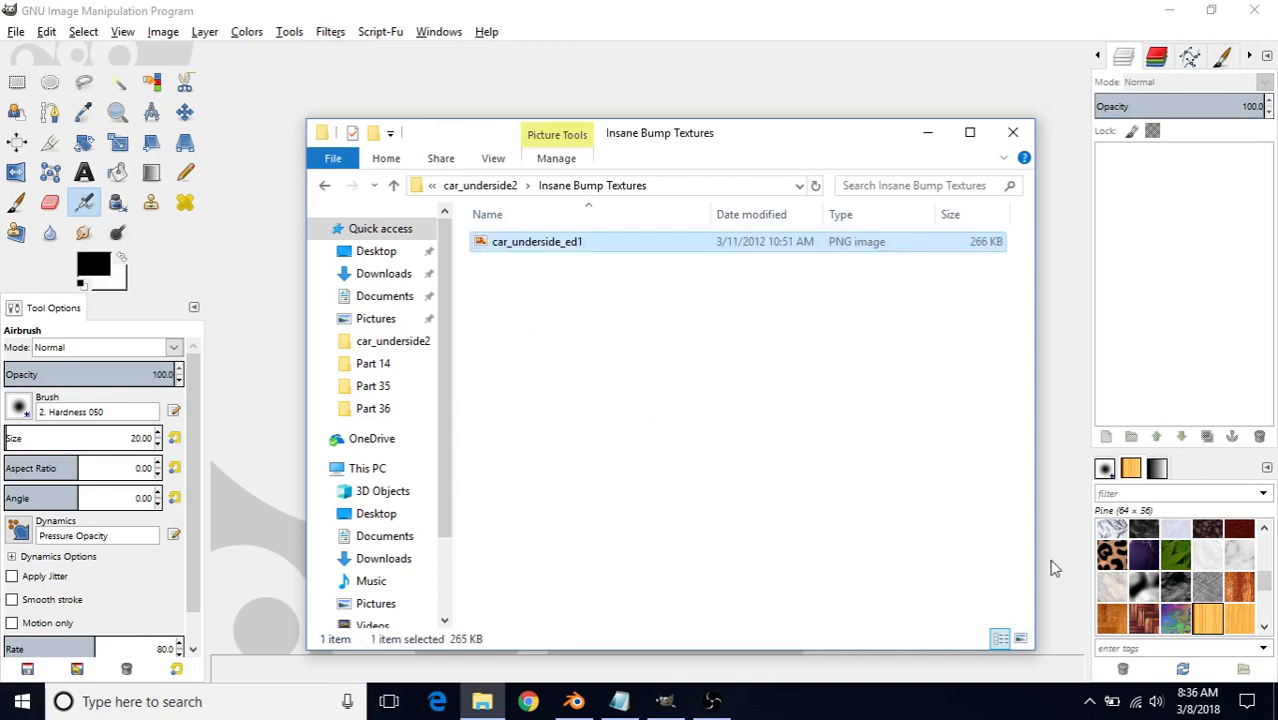
pyautogui.click(1020, 638)
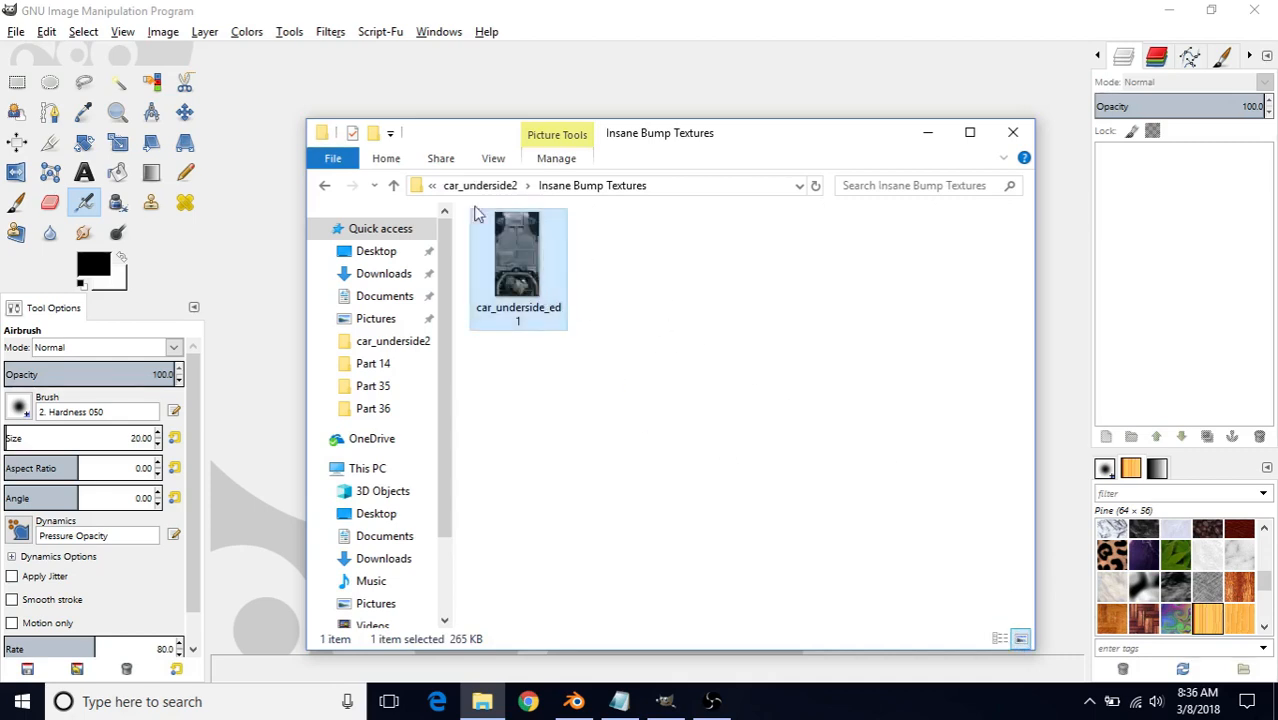
pyautogui.moveTo(530, 270); pyautogui.dragTo(394, 80)
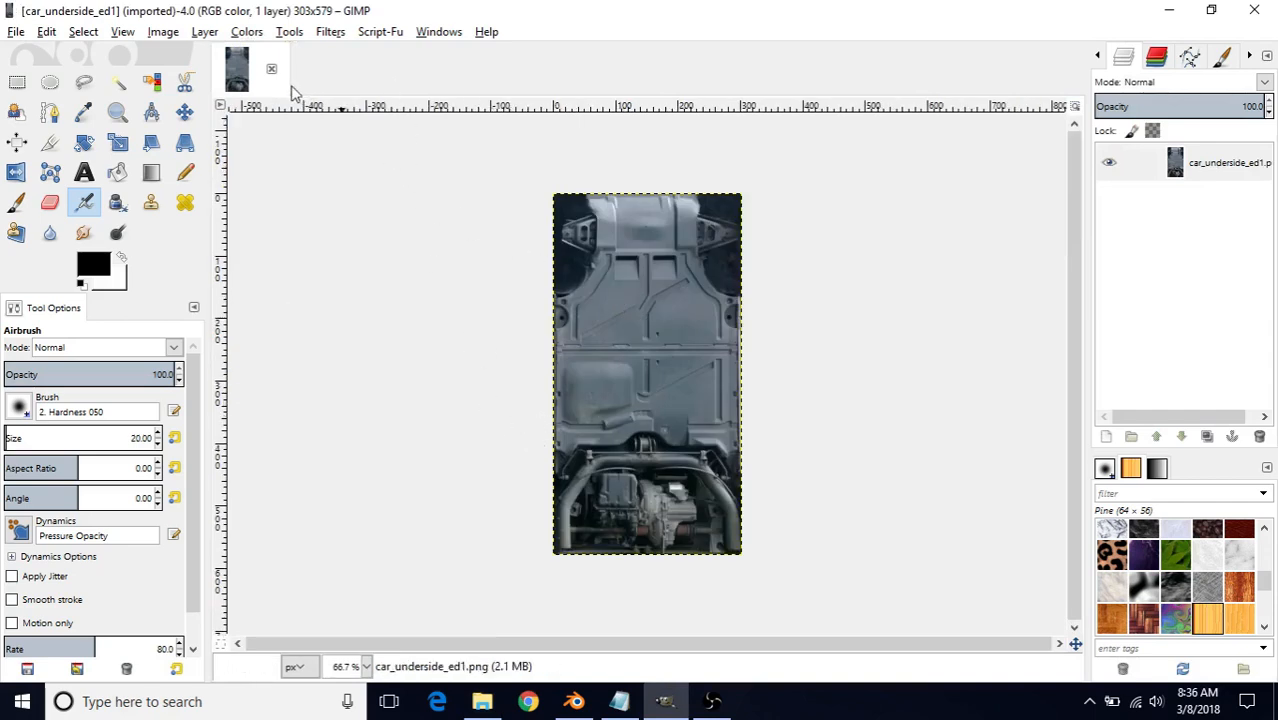
# Locate InsaneBump among GIMP's Map filters, view the InsaneBump files on the desktop and return to the image in GIMP
pyautogui.click(322, 33)
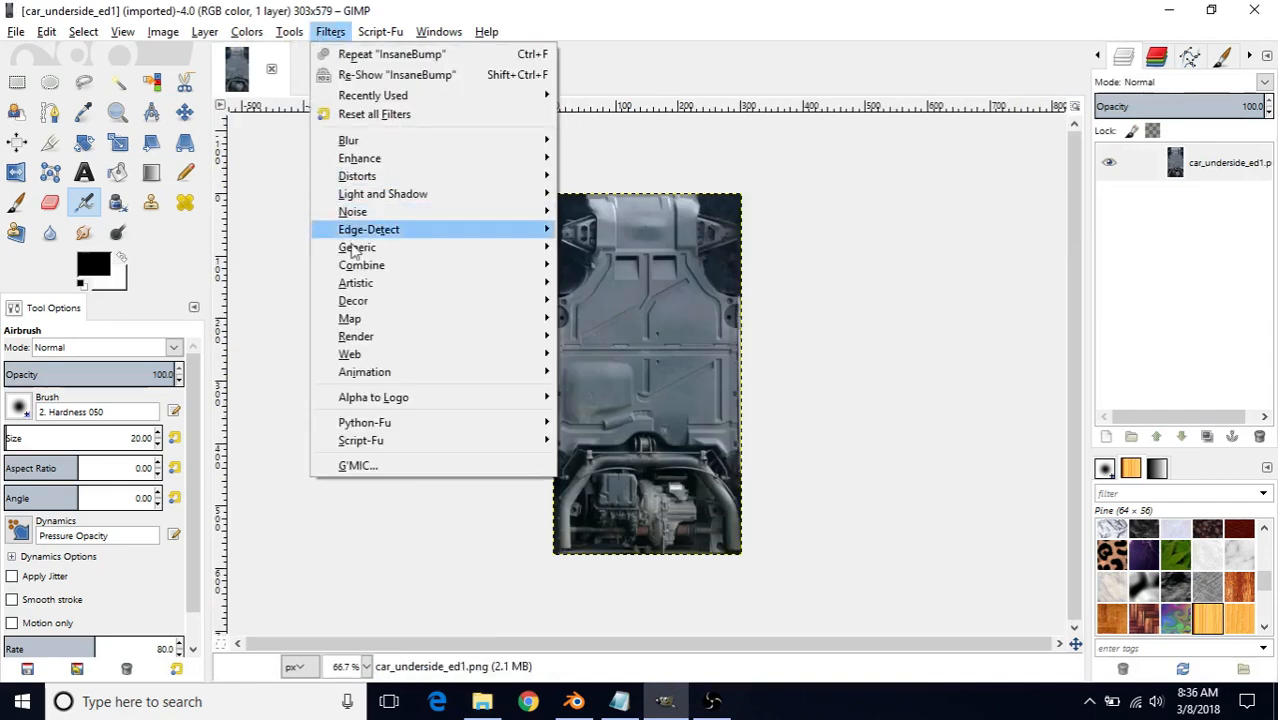
pyautogui.moveTo(352, 319)
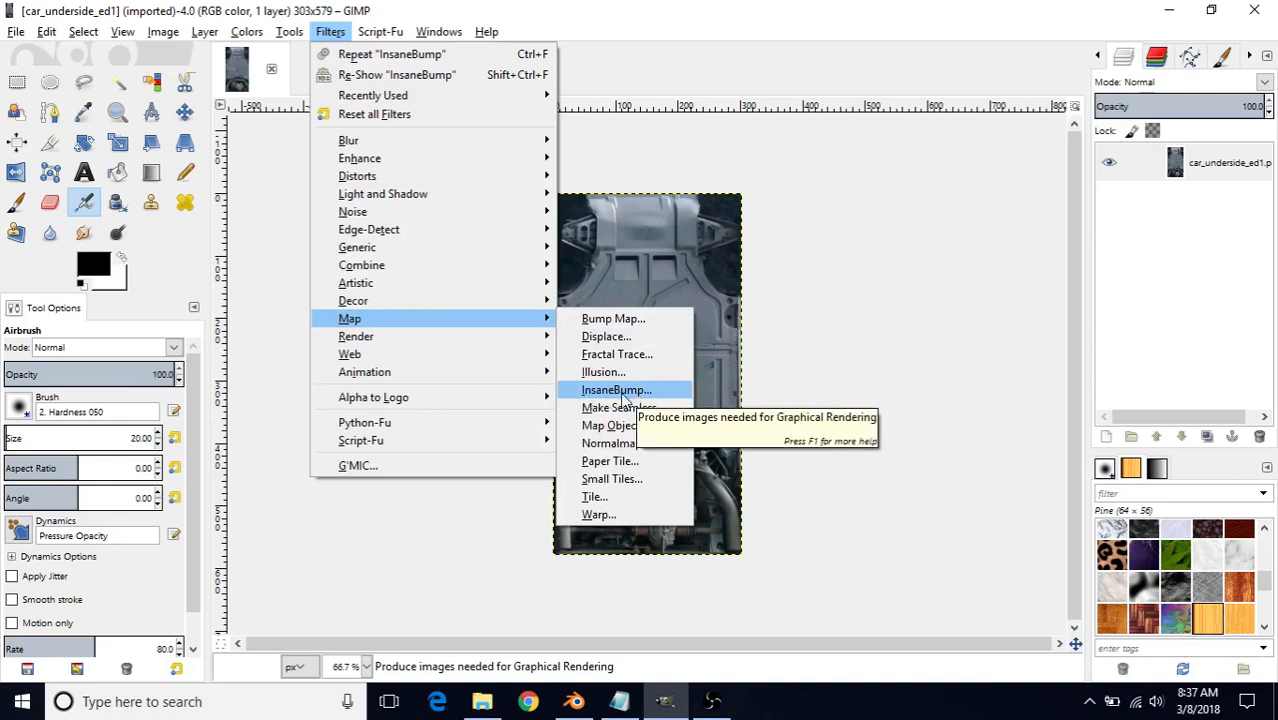
pyautogui.click(1166, 10)
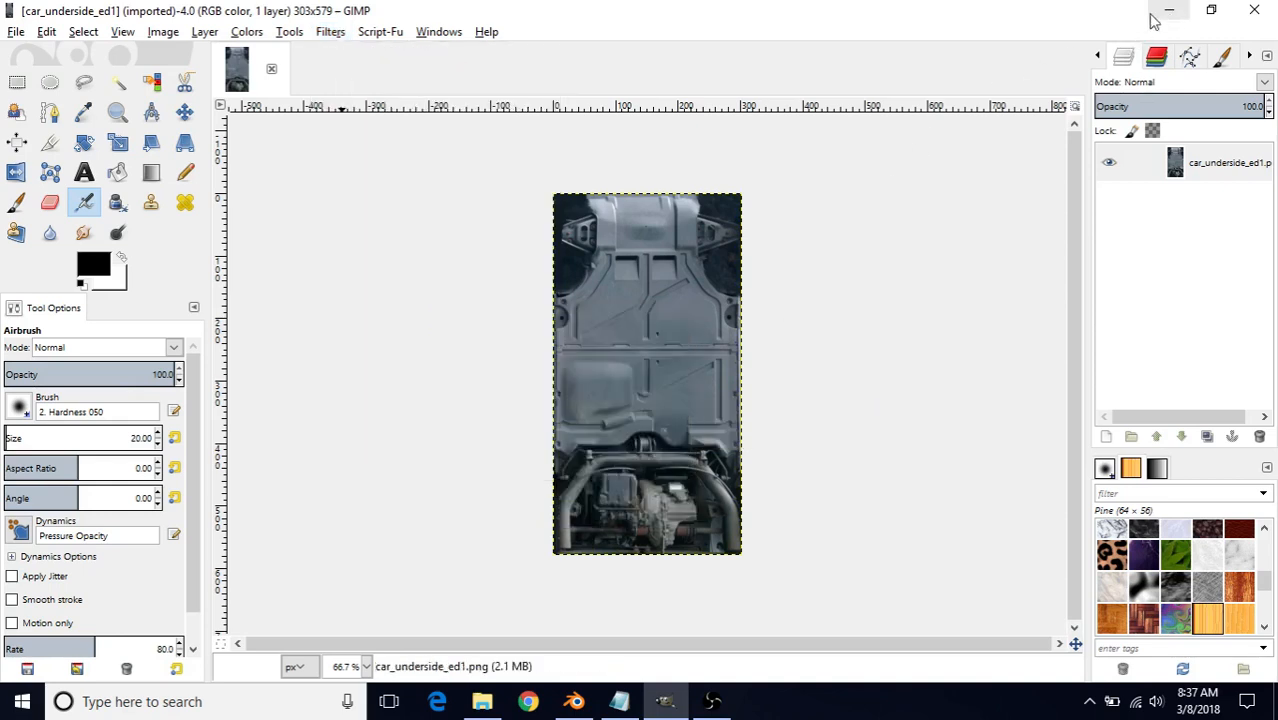
pyautogui.click(1168, 10)
pyautogui.click(928, 136)
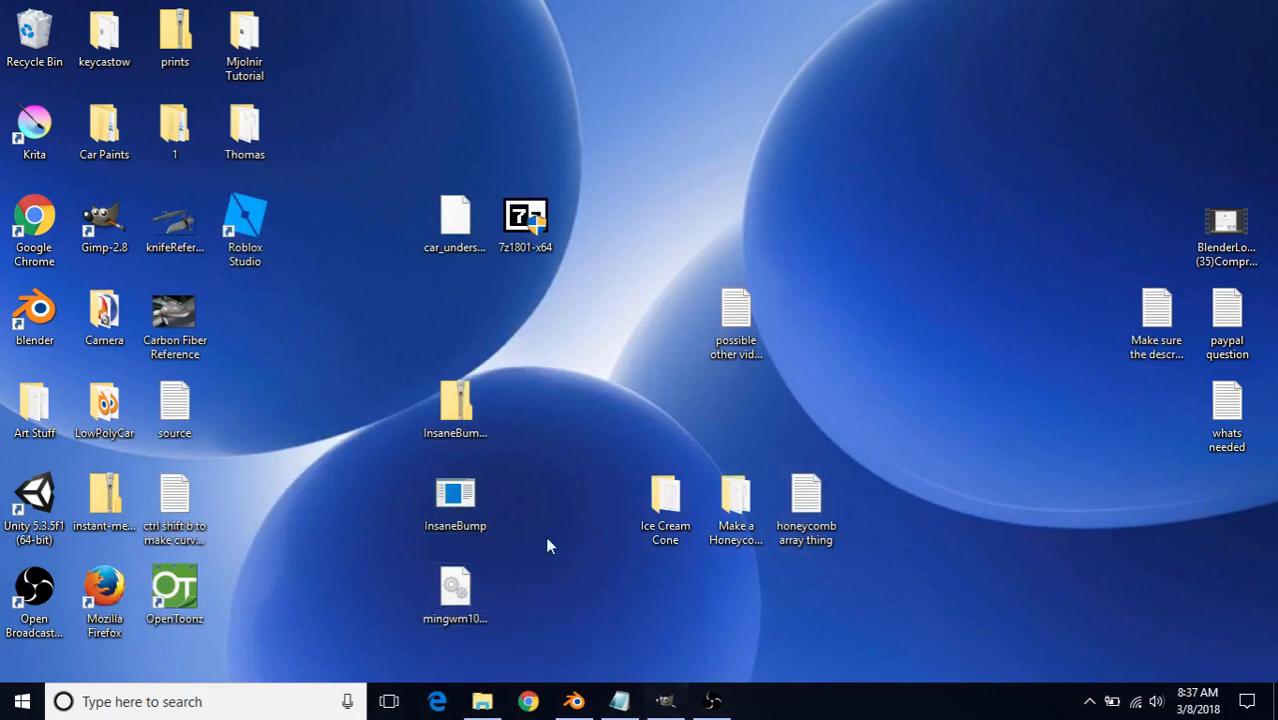
pyautogui.click(655, 704)
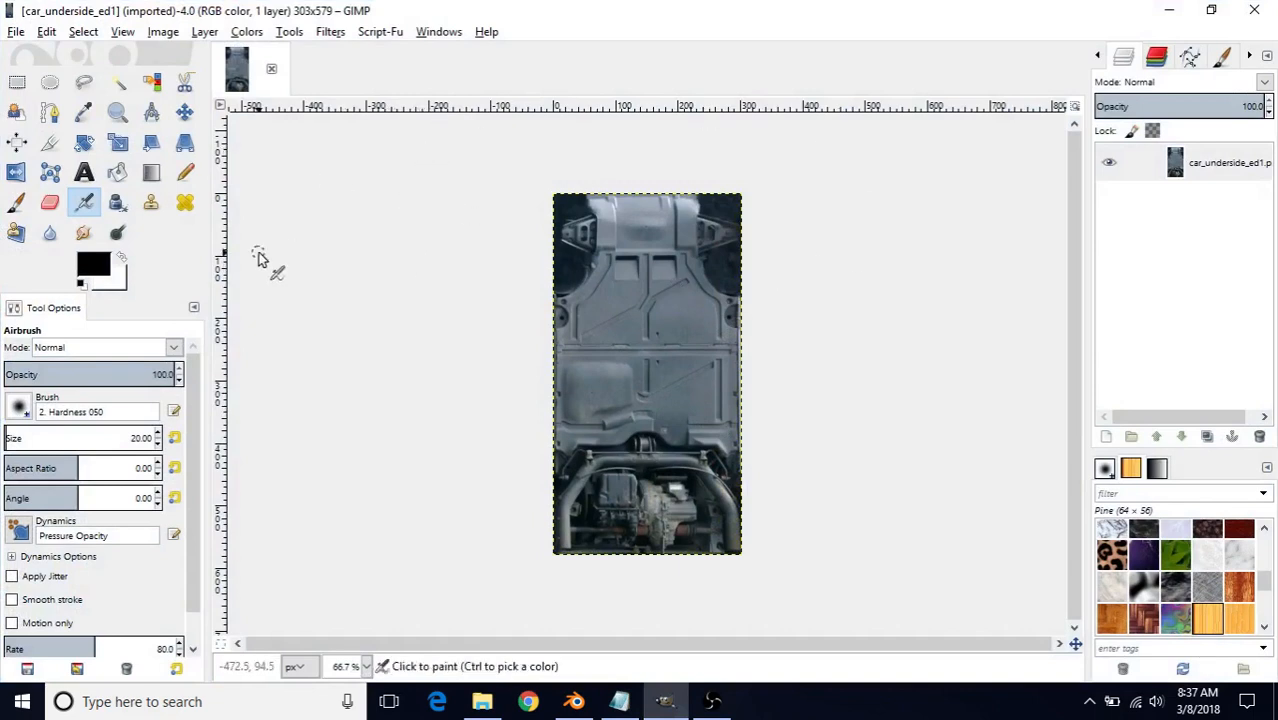
# Run the InsaneBump map filter on the car_underside_ed1 image with Remove Lighting off, Depth 20 and the Normal preset
pyautogui.click(331, 38)
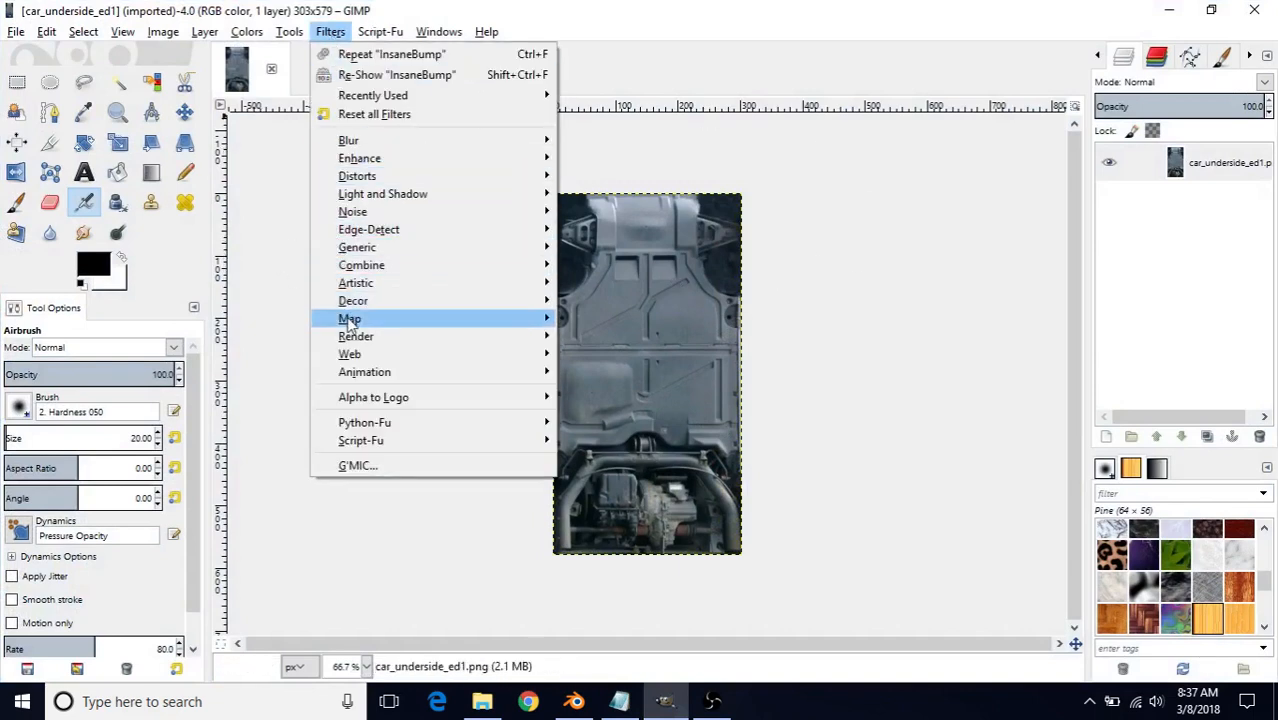
pyautogui.click(610, 390)
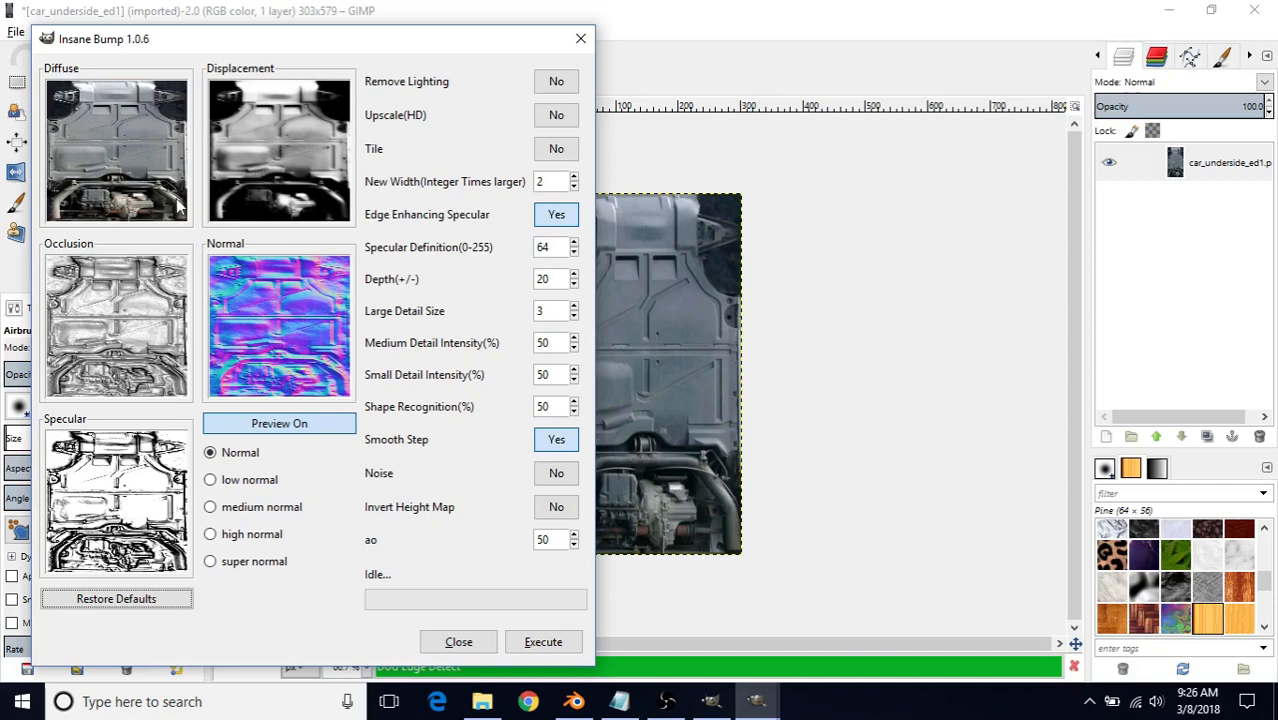
pyautogui.click(550, 84)
pyautogui.click(550, 84)
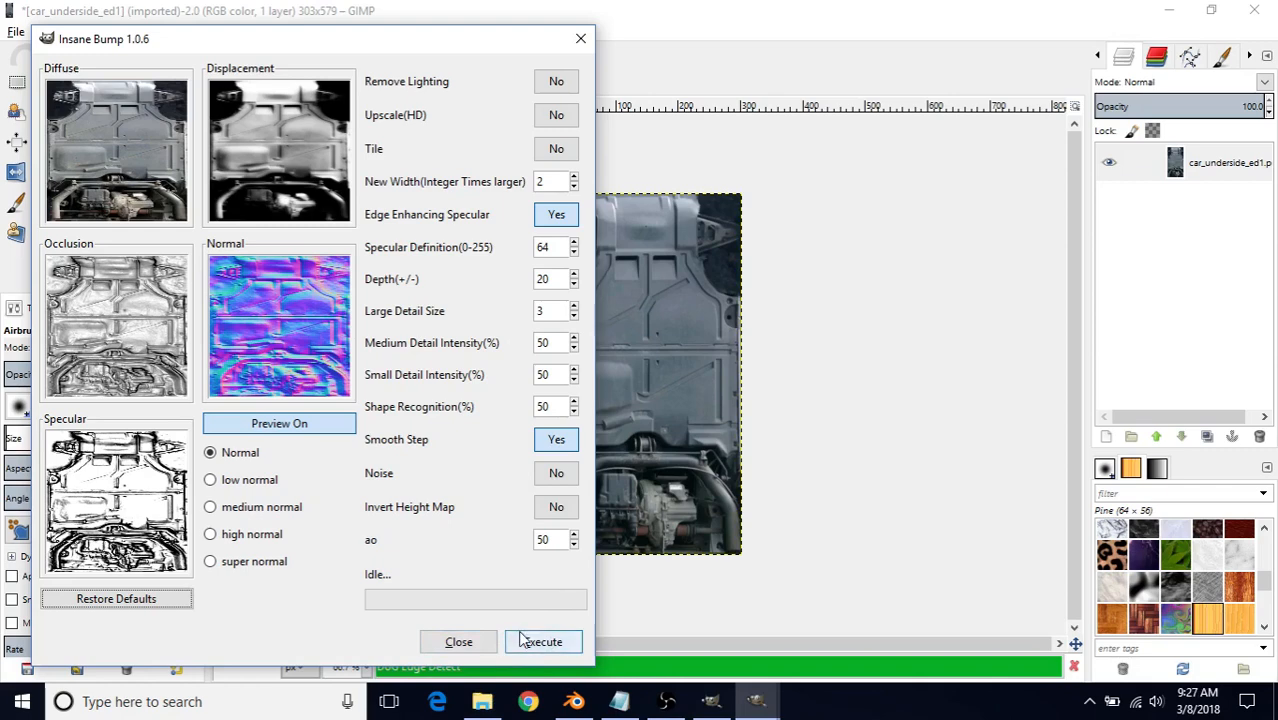
pyautogui.click(482, 702)
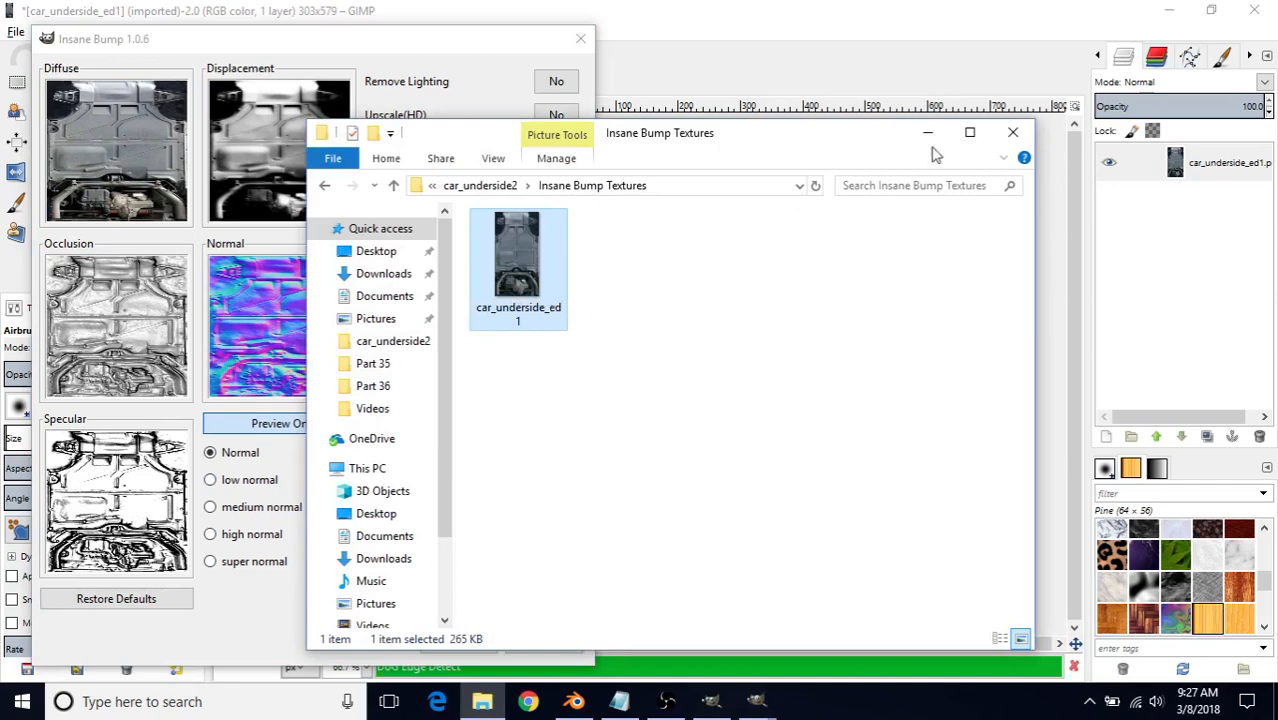
pyautogui.click(938, 138)
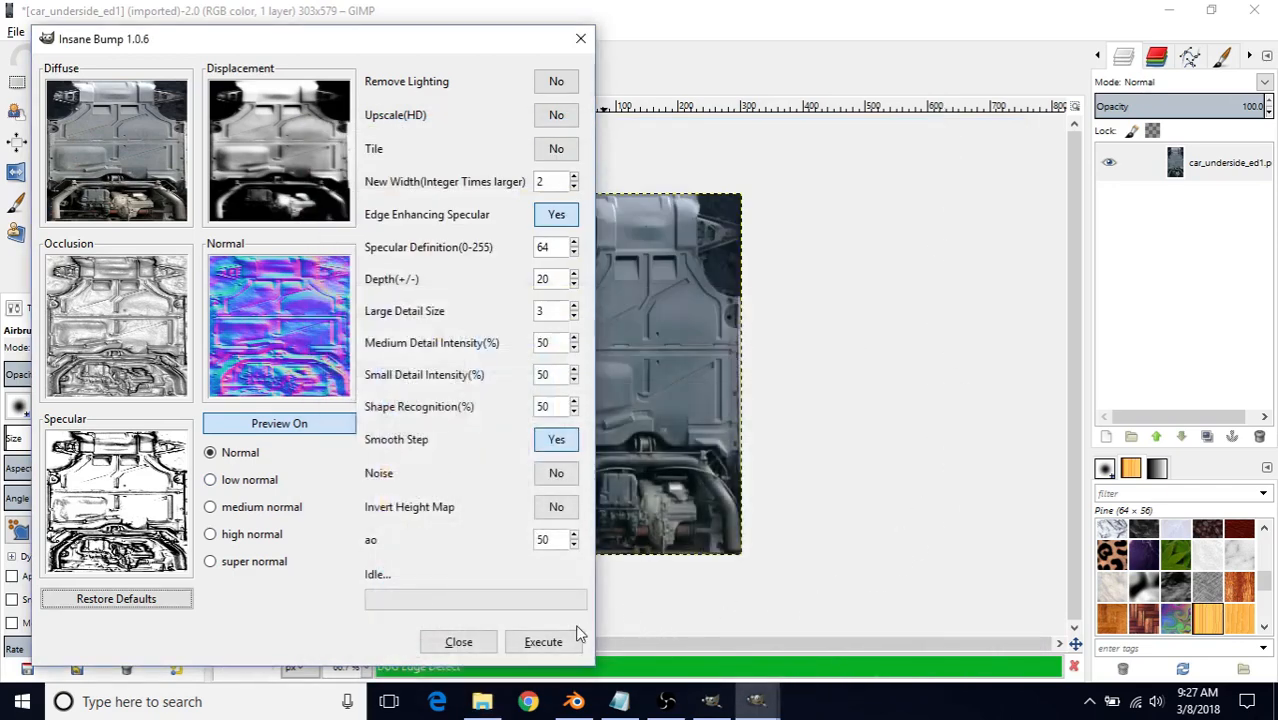
pyautogui.click(531, 648)
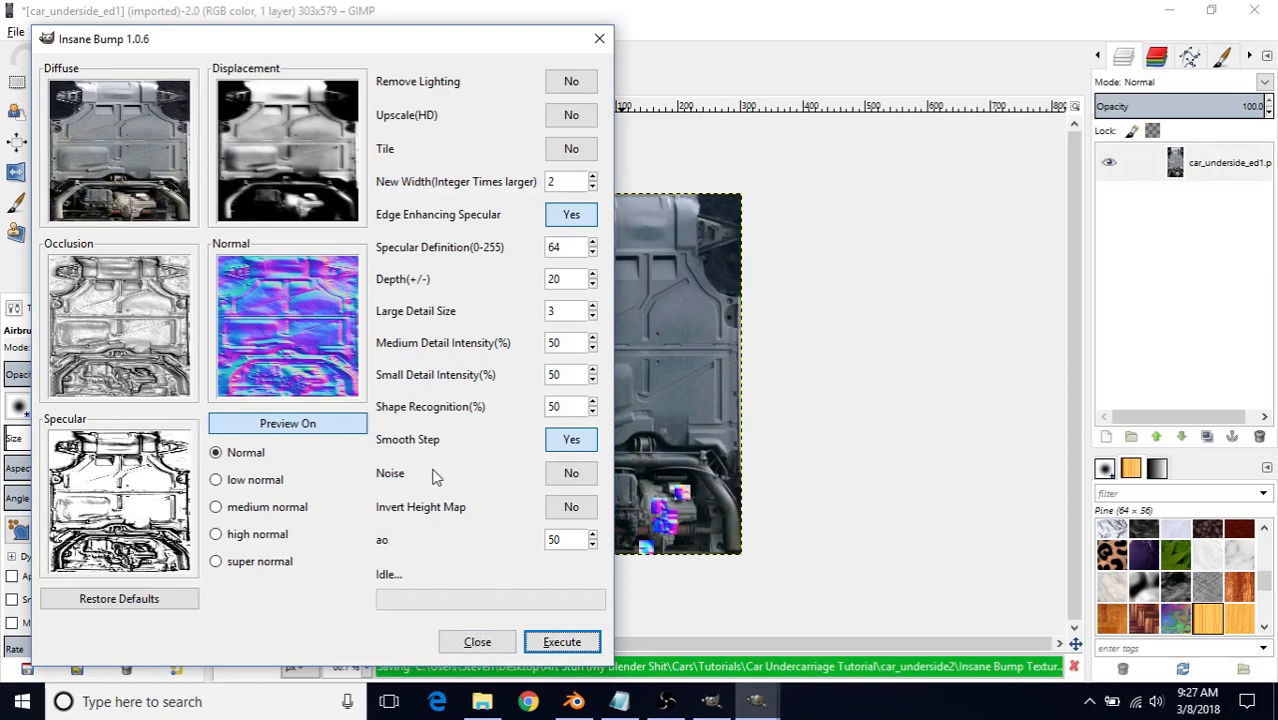
# Examine the generated maps in the Insane Bump Textures folder, including car_underside_ed1_a and car_underside_ed1_hn
pyautogui.click(482, 701)
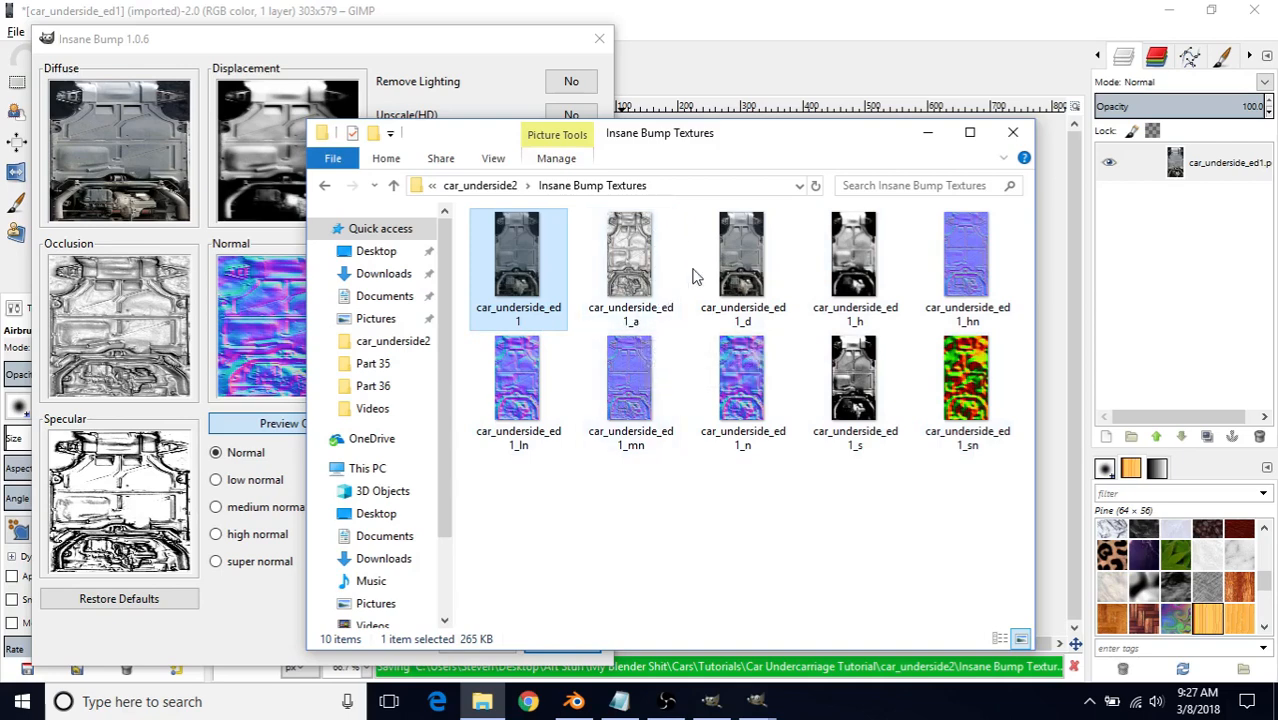
pyautogui.click(660, 295)
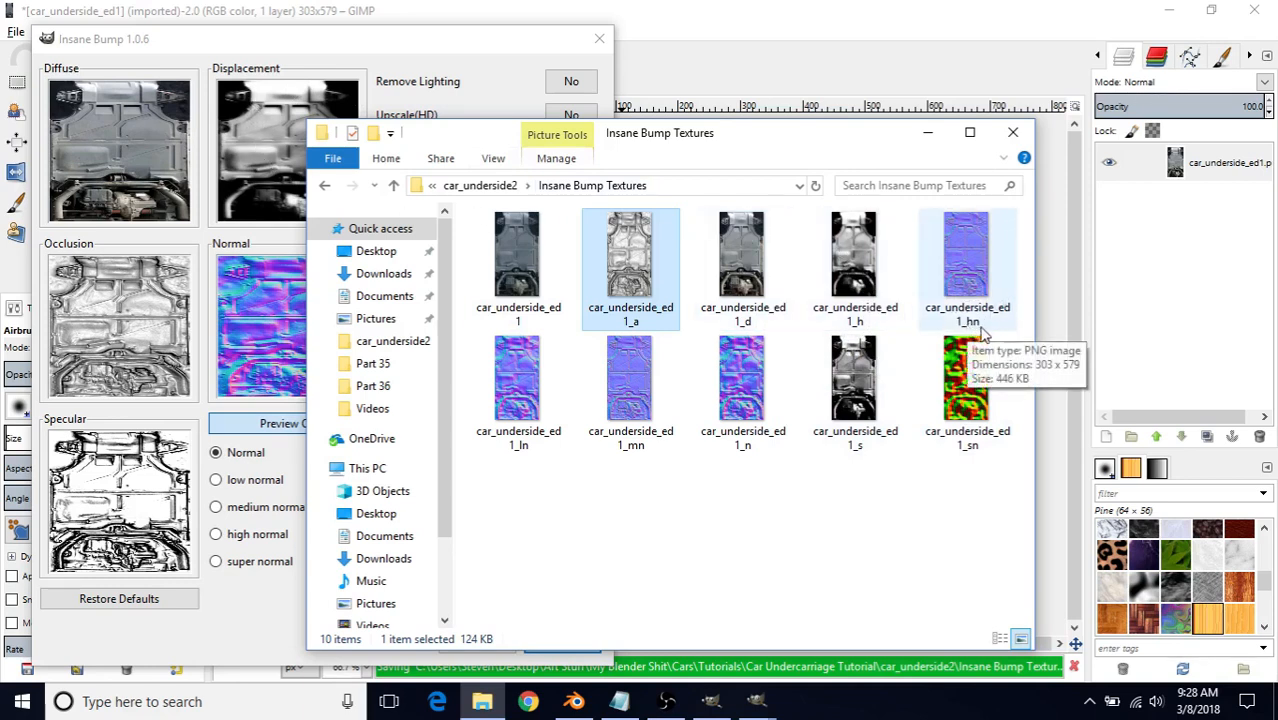
pyautogui.click(966, 266)
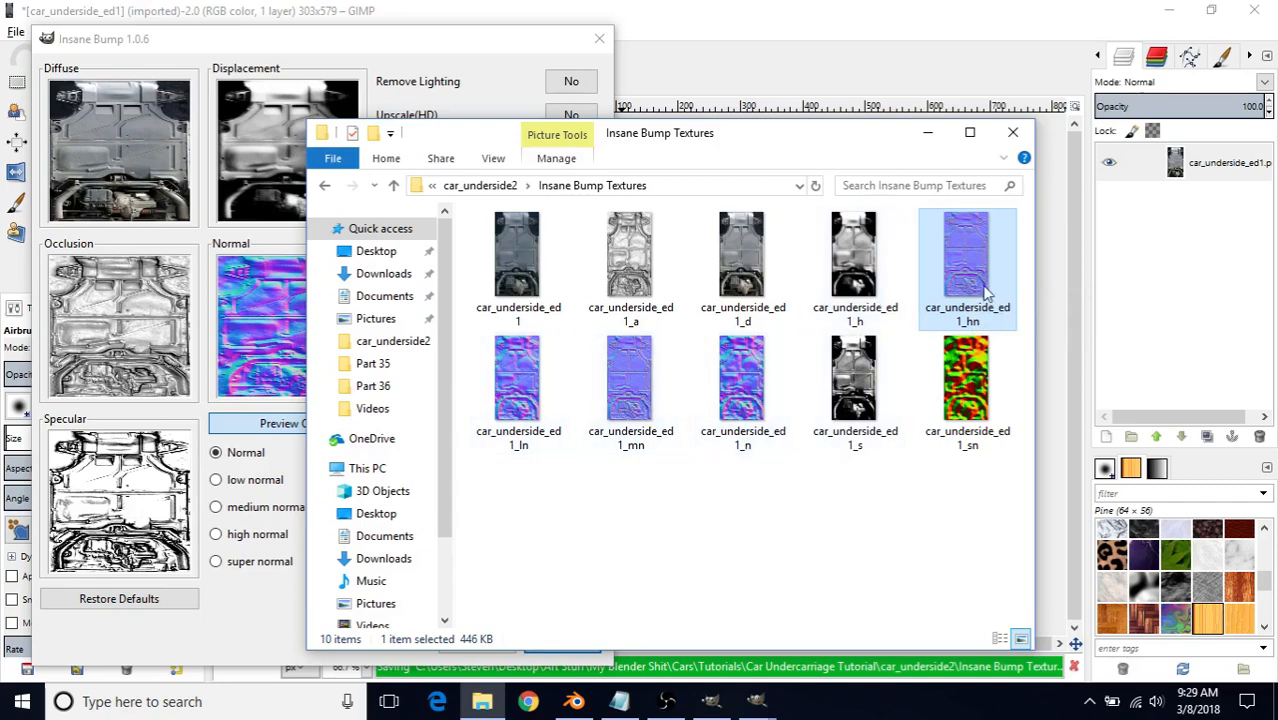
pyautogui.click(925, 137)
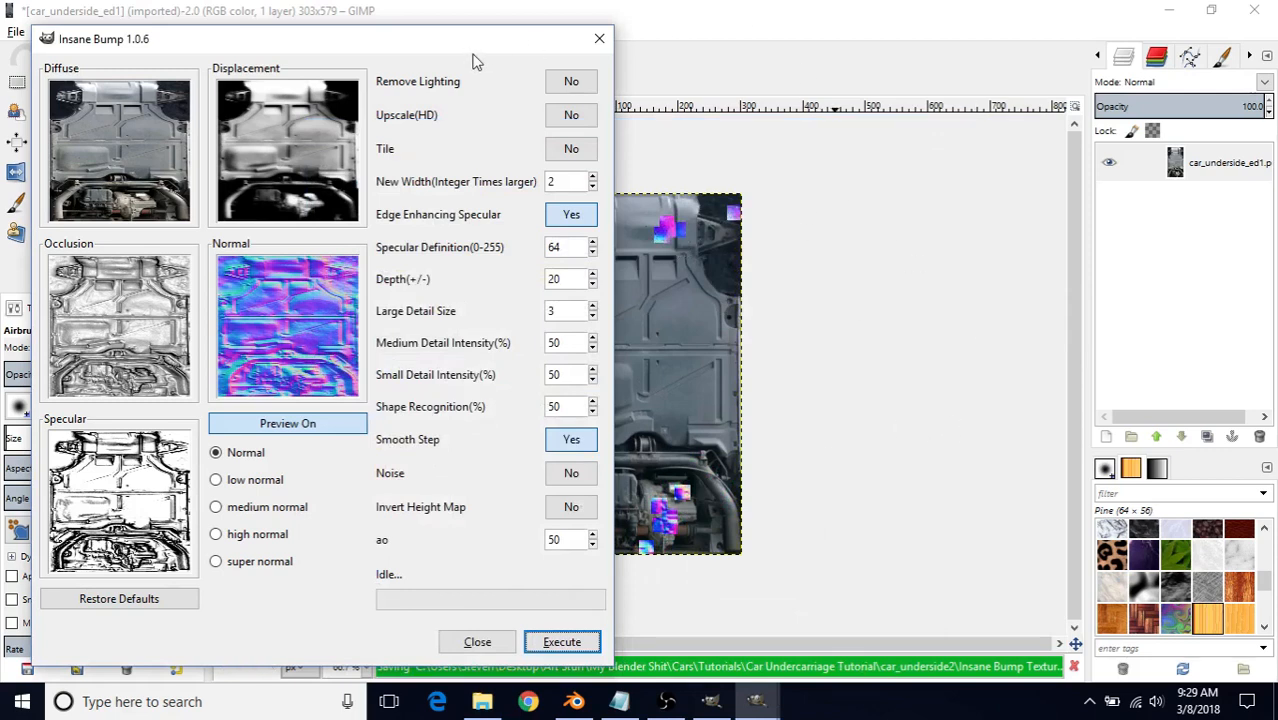
# Close the InsaneBump dialog and quit GIMP, discarding the unsaved image changes
pyautogui.click(477, 642)
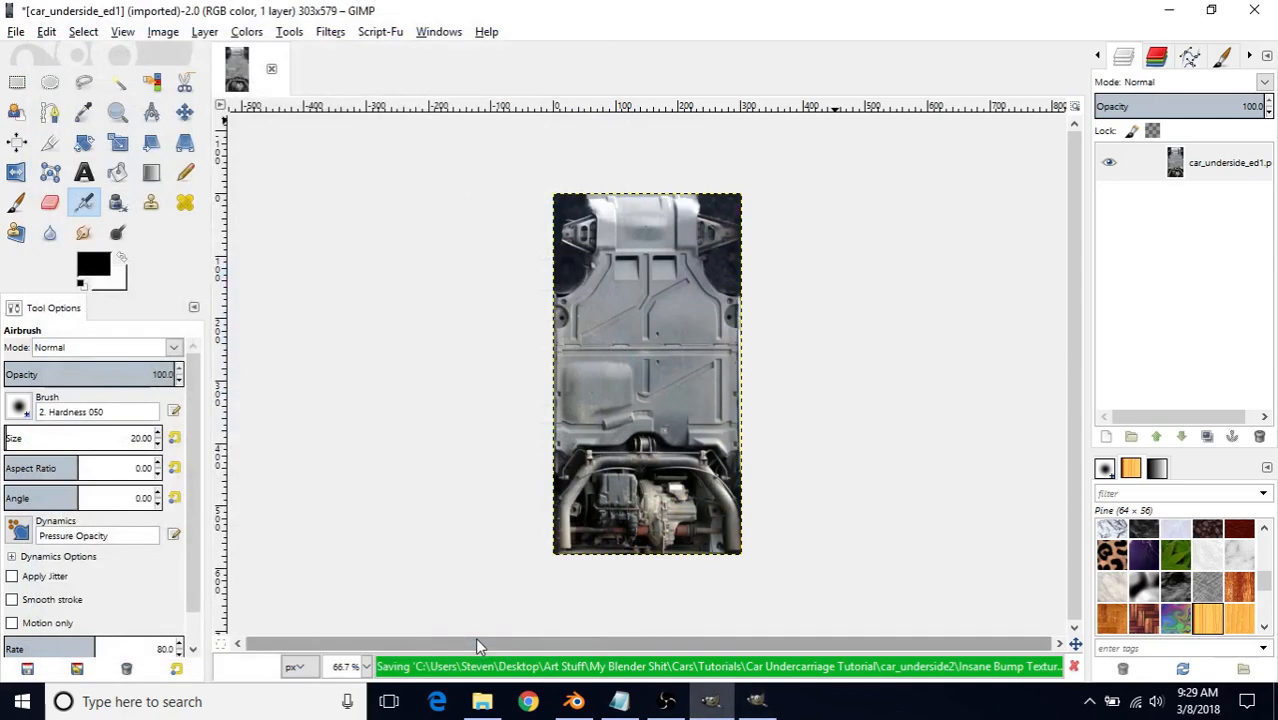
pyautogui.click(1254, 9)
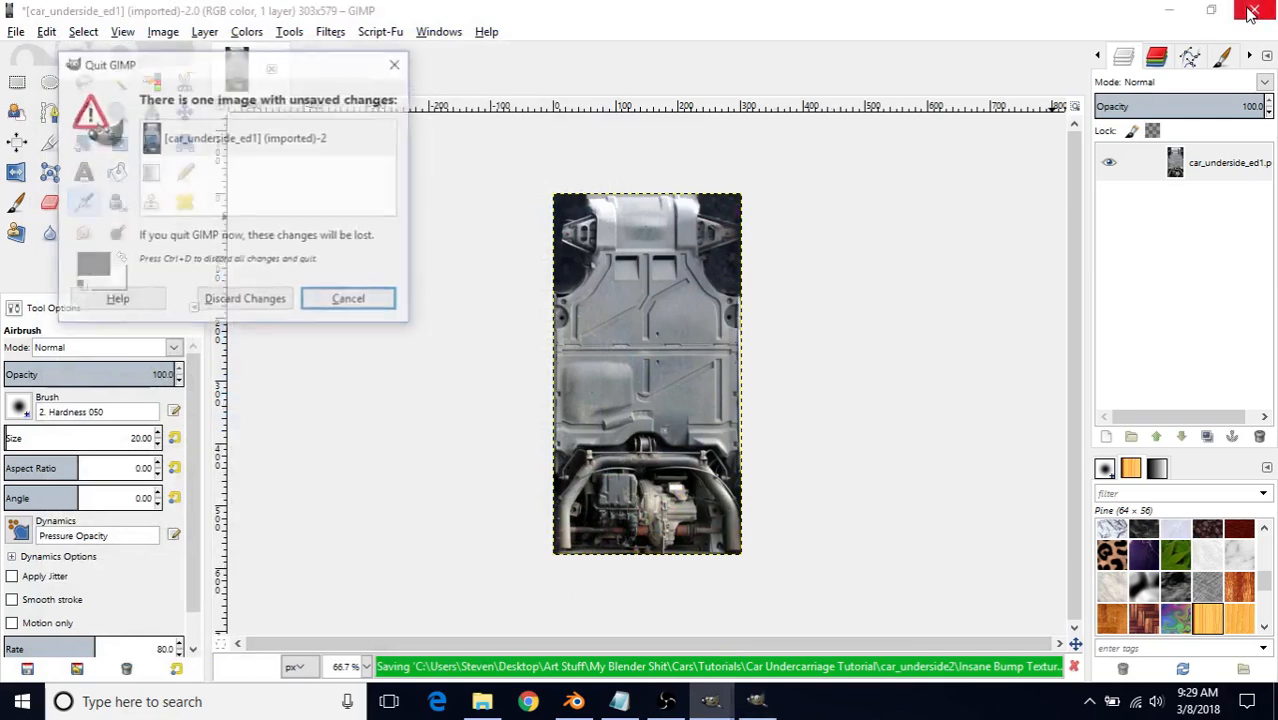
pyautogui.click(232, 305)
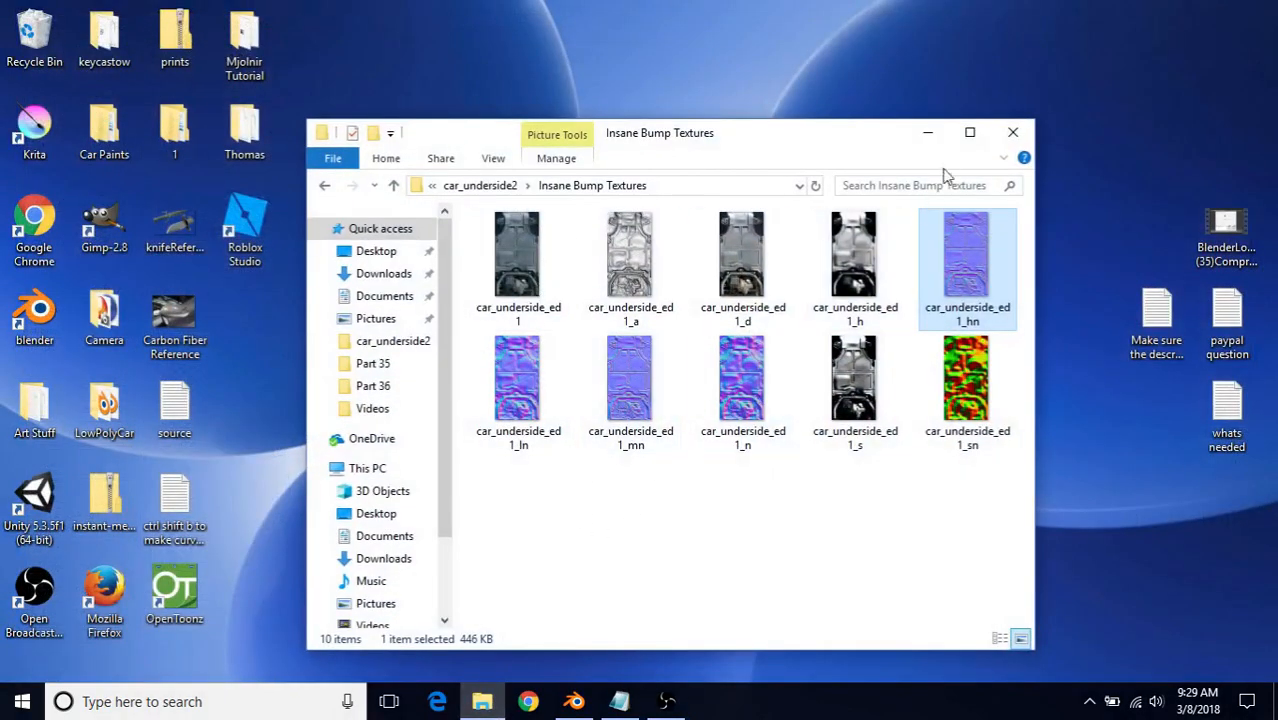
# Minimize the Insane Bump Textures folder window and delete the InsaneBump archive, the InsaneBump program and the mingwm10 file from the desktop
pyautogui.click(935, 134)
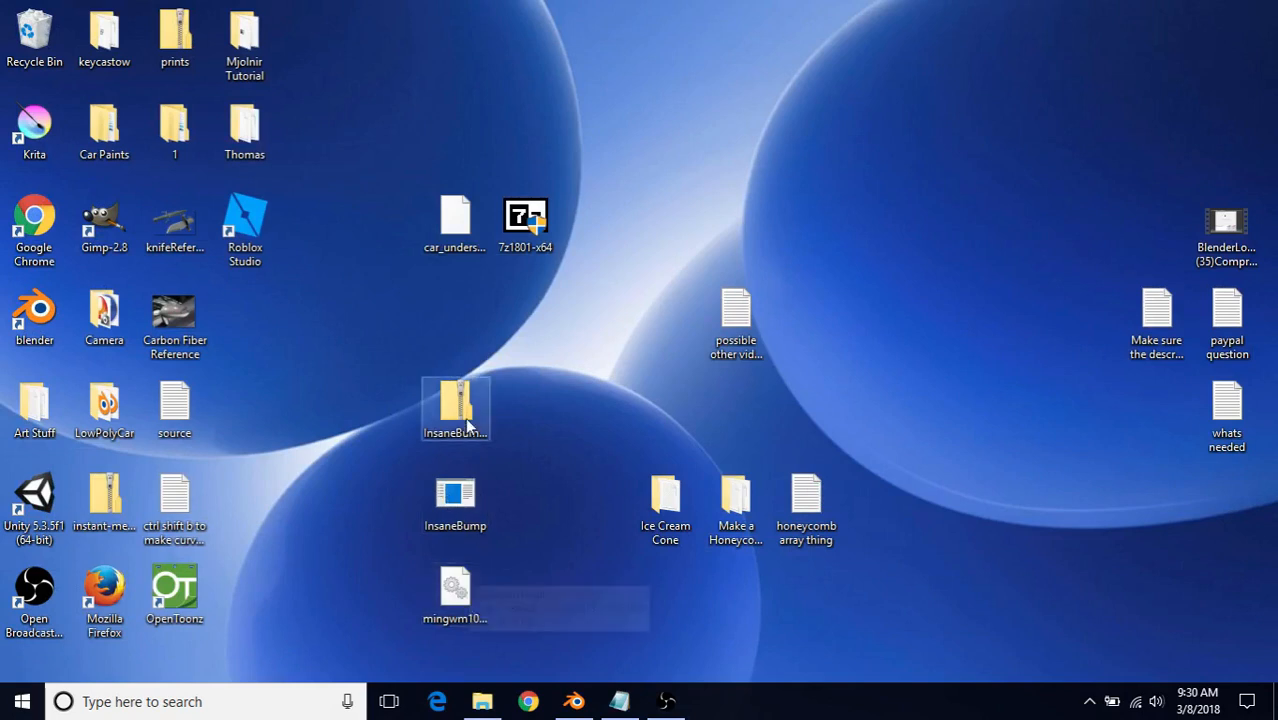
pyautogui.moveTo(517, 477); pyautogui.dragTo(448, 633)
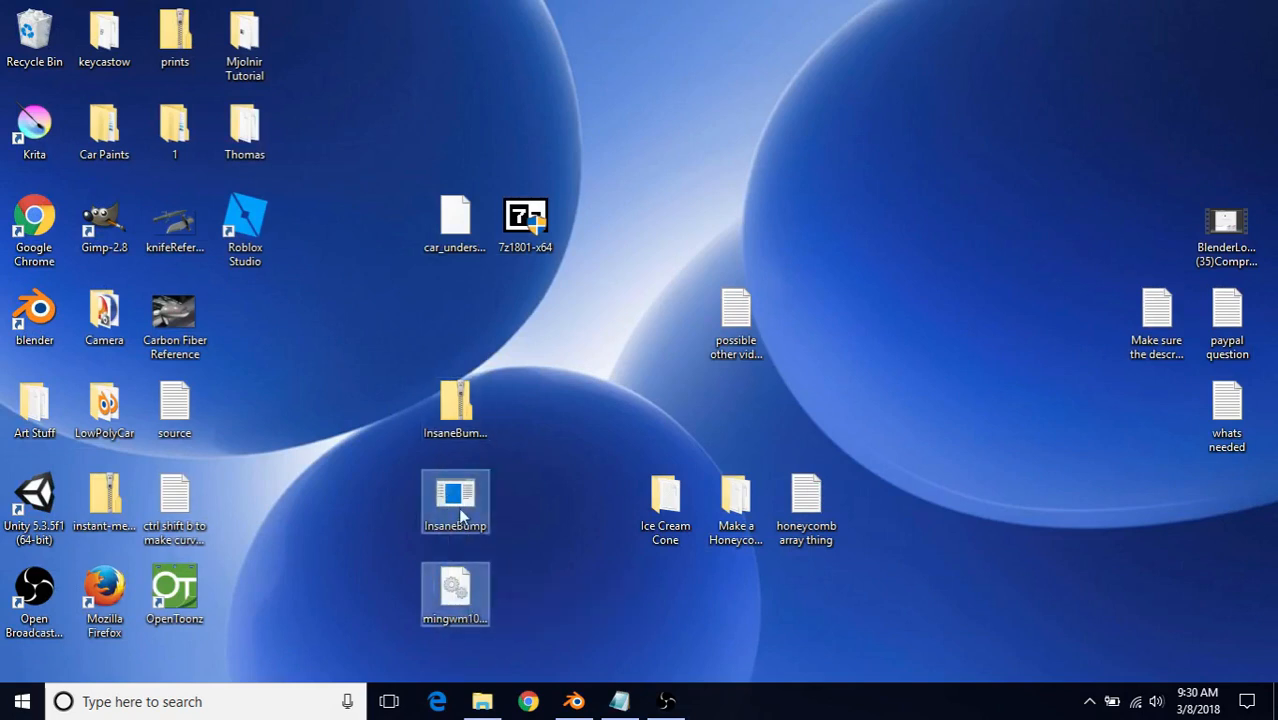
pyautogui.moveTo(460, 497); pyautogui.dragTo(300, 360)
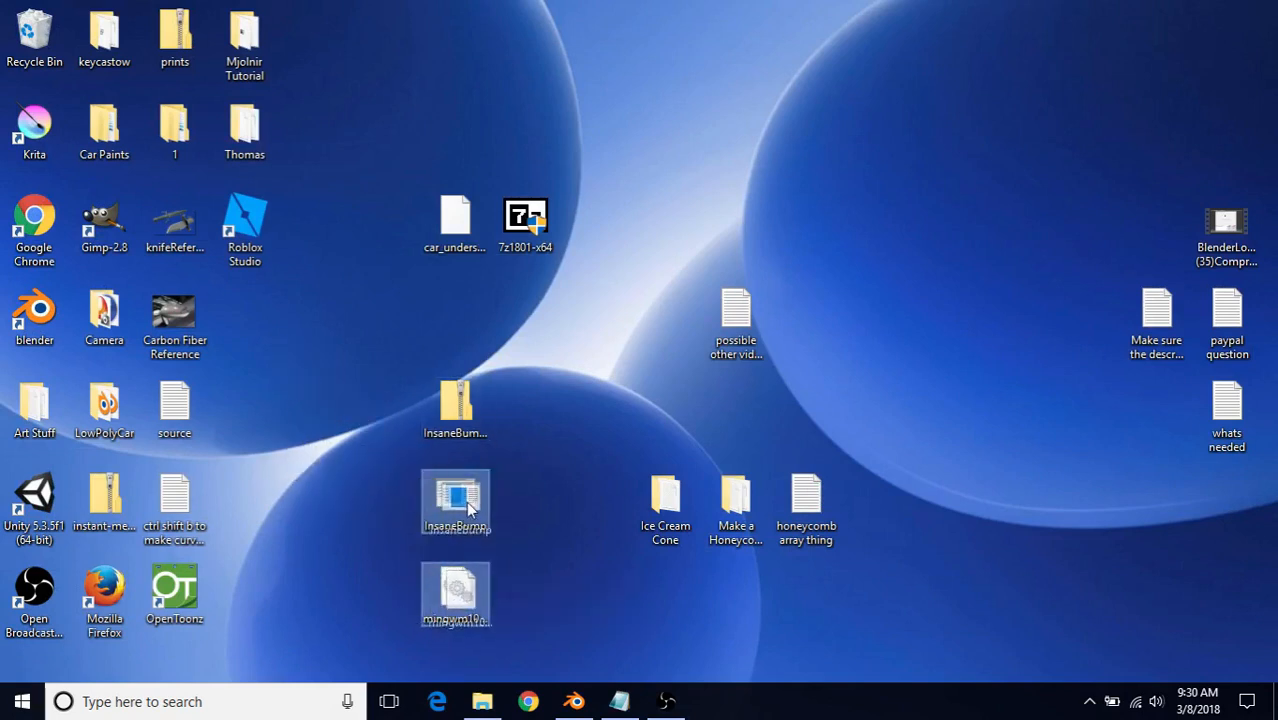
pyautogui.click(537, 366)
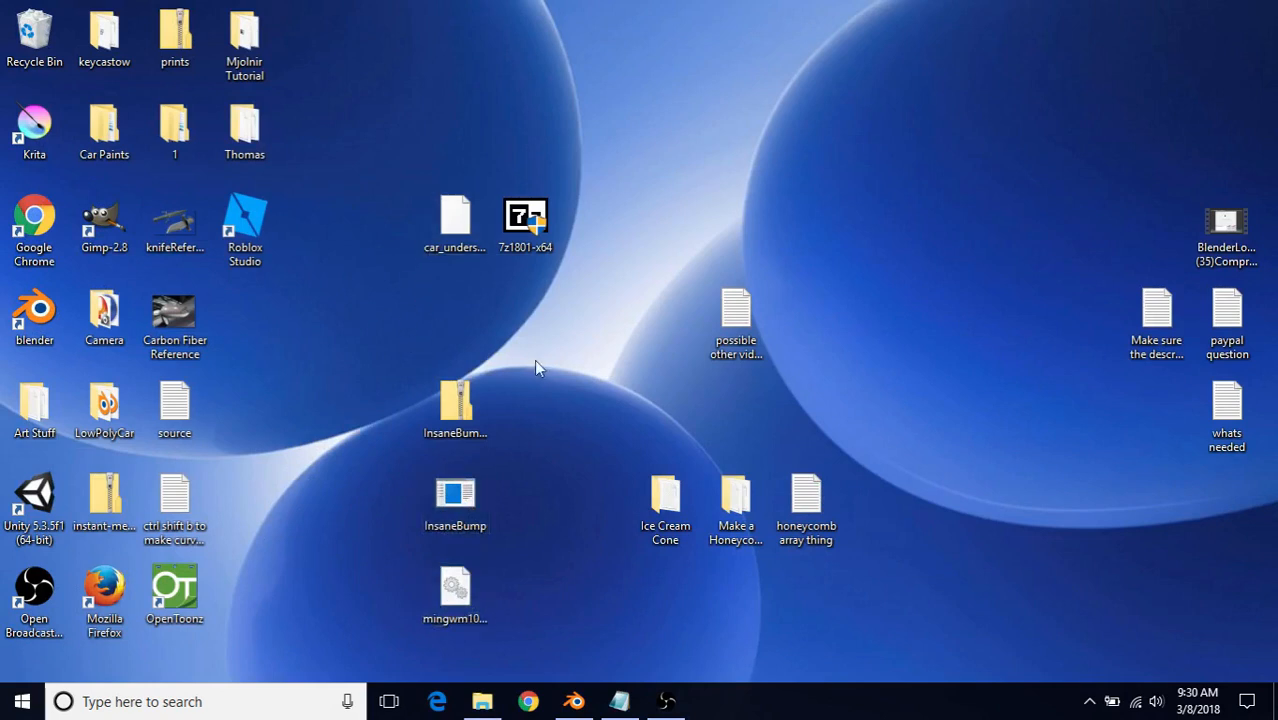
pyautogui.moveTo(483, 417); pyautogui.dragTo(402, 624)
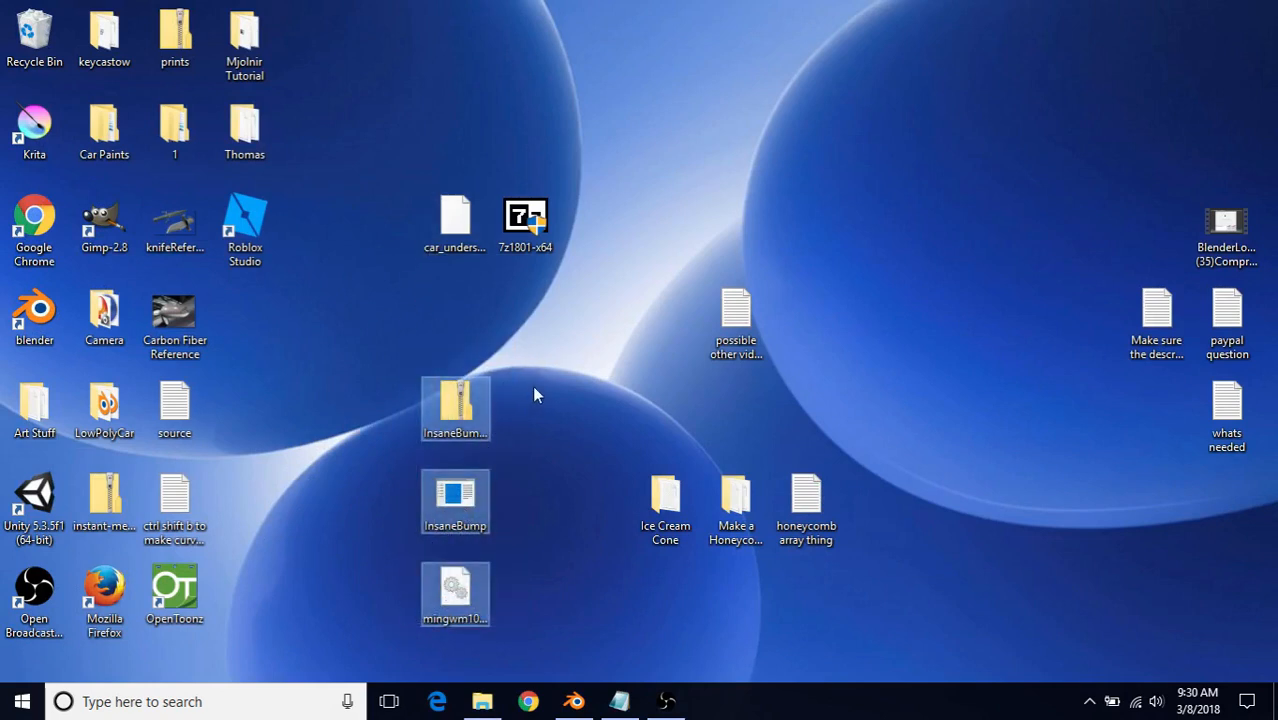
pyautogui.press('Delete')
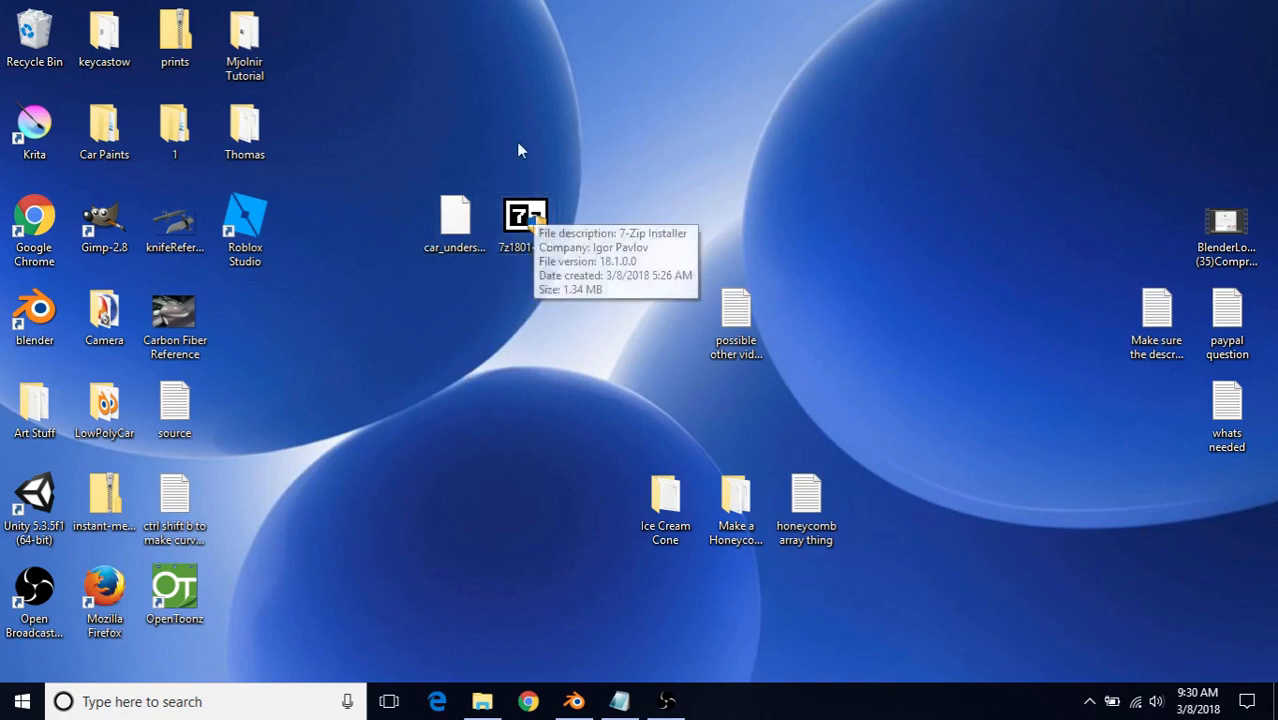
# Delete the car_underside.7z archive and the 7z1801-x64 installer from the desktop
pyautogui.click(446, 224)
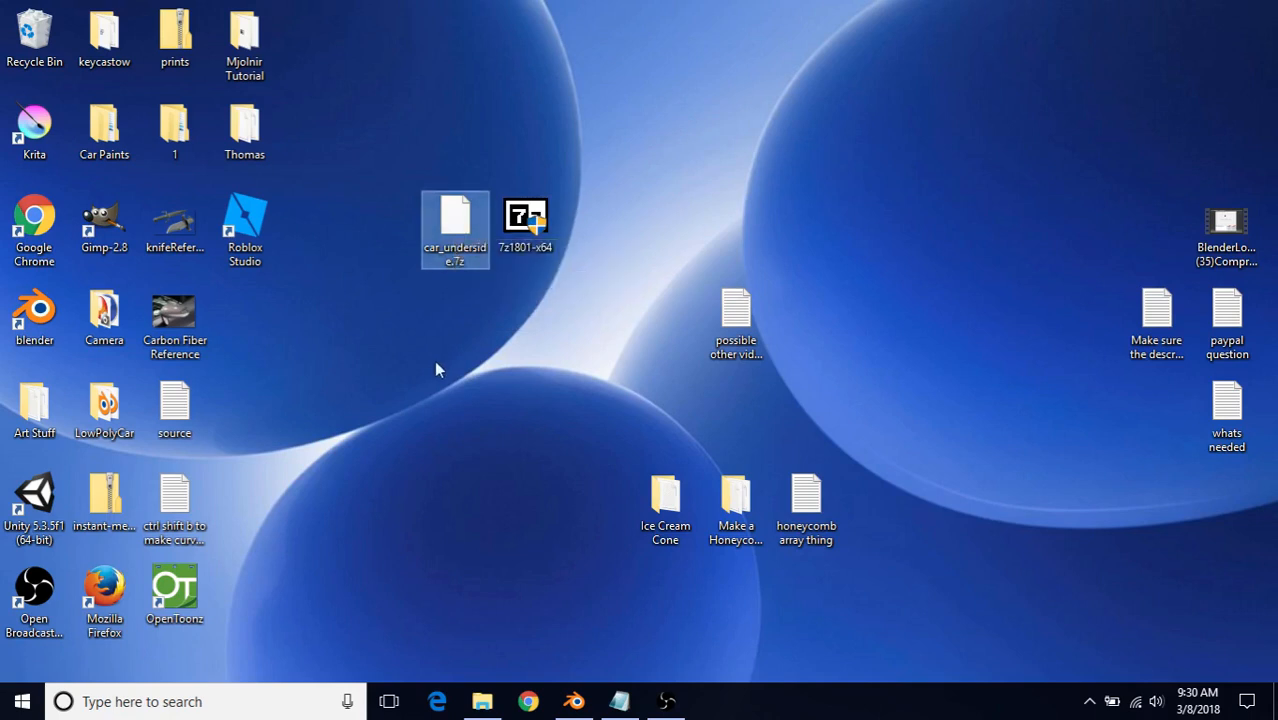
pyautogui.moveTo(431, 171); pyautogui.dragTo(560, 307)
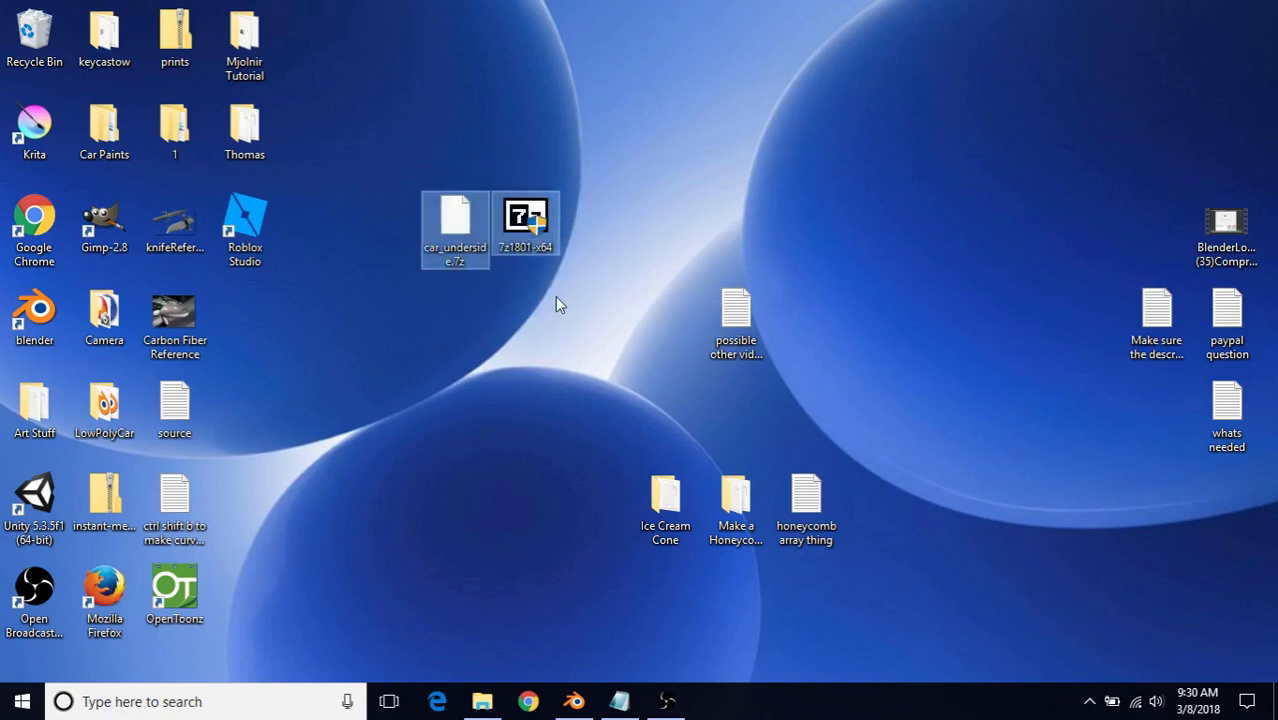
pyautogui.press('Delete')
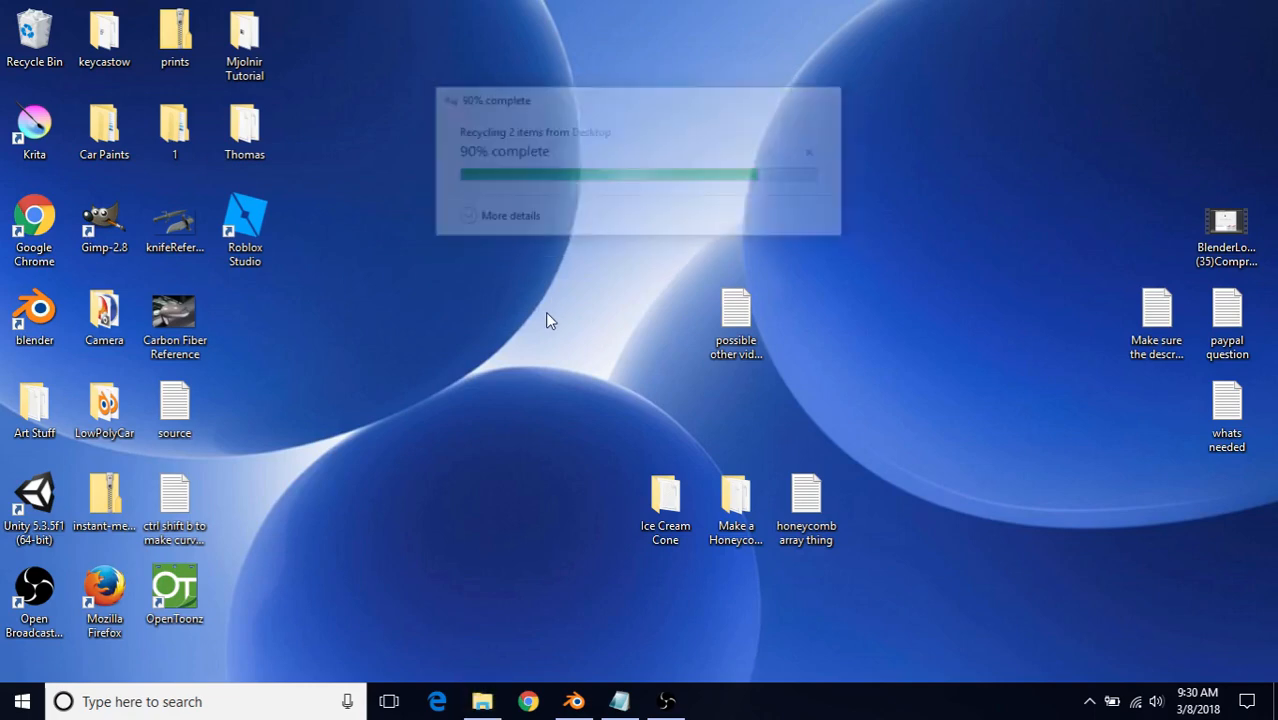
# In the Car Undercarriage Tutorial folder, open "8-4-16 zenvo_st1 V46 final - packed" from the zenvo-st1 archive's source folder in Blender
pyautogui.click(482, 701)
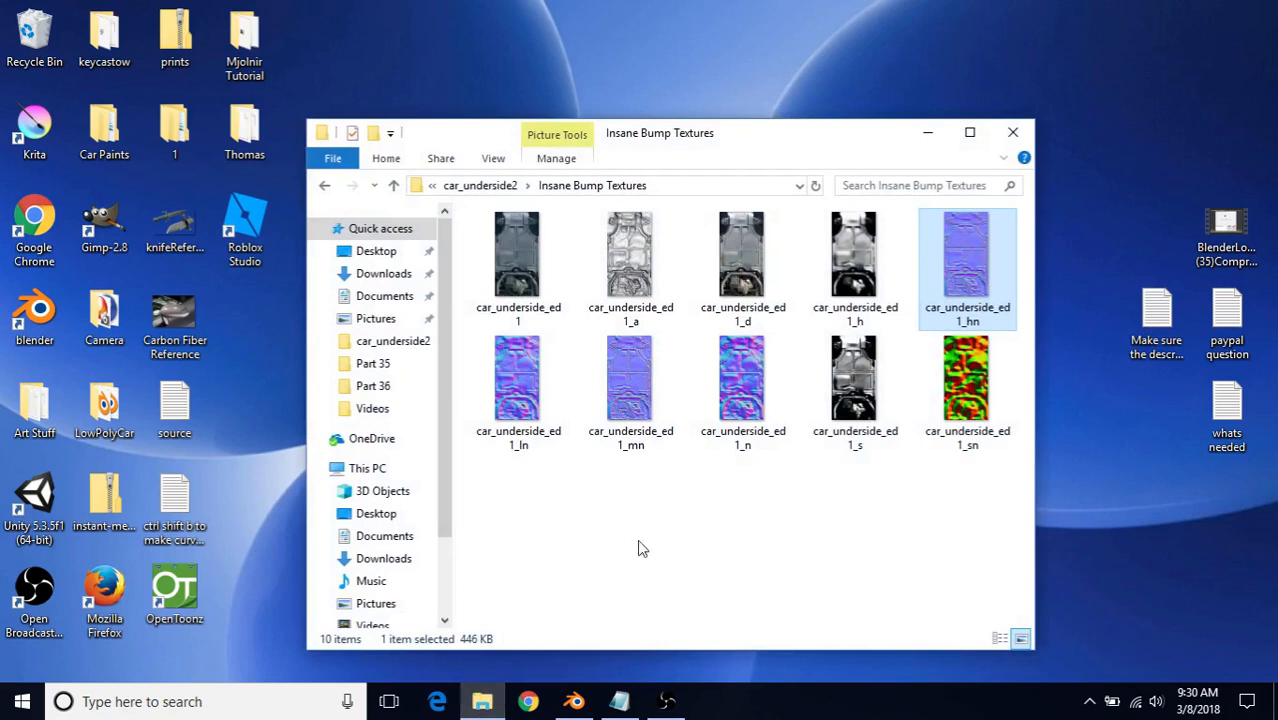
pyautogui.click(394, 187)
pyautogui.click(394, 187)
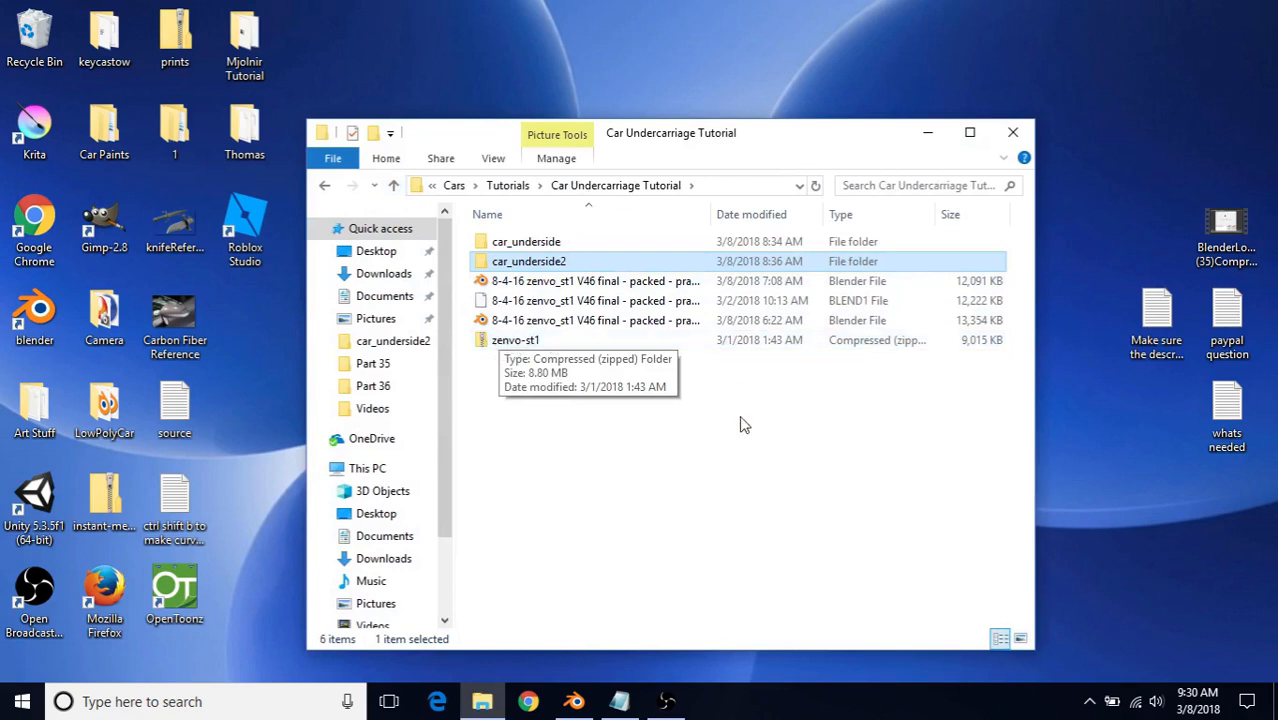
pyautogui.click(765, 392)
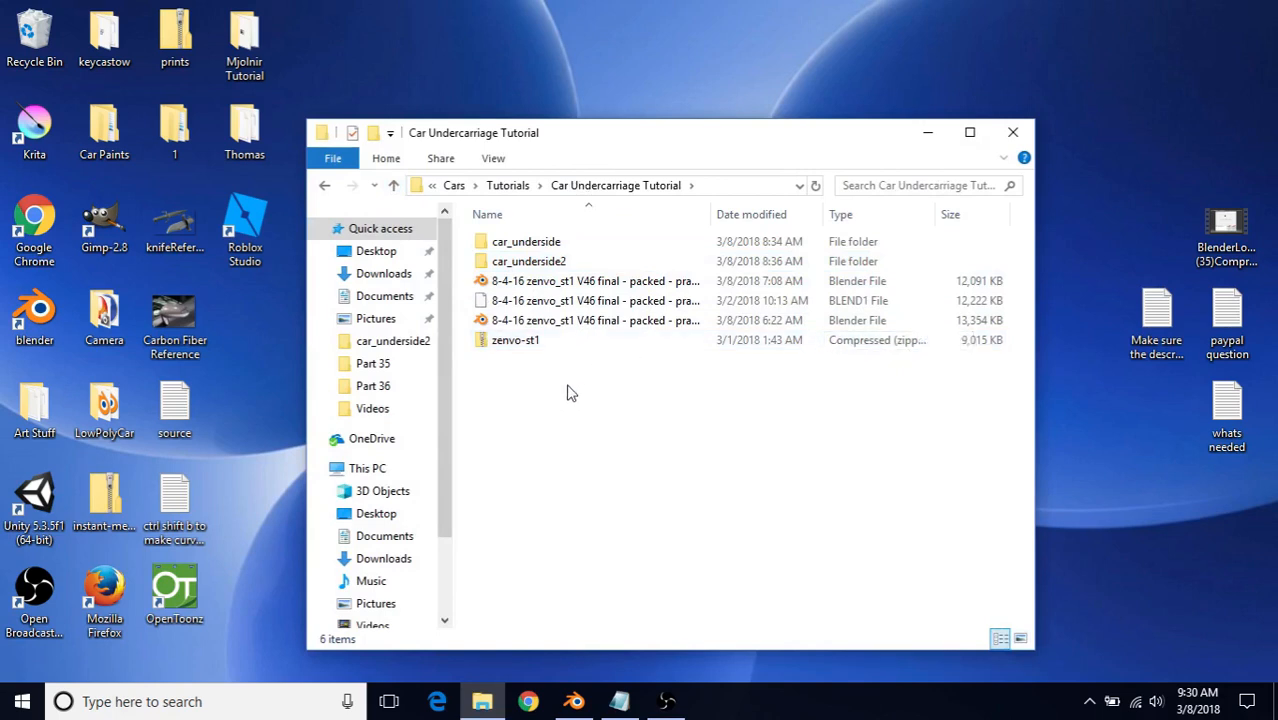
pyautogui.doubleClick(530, 342)
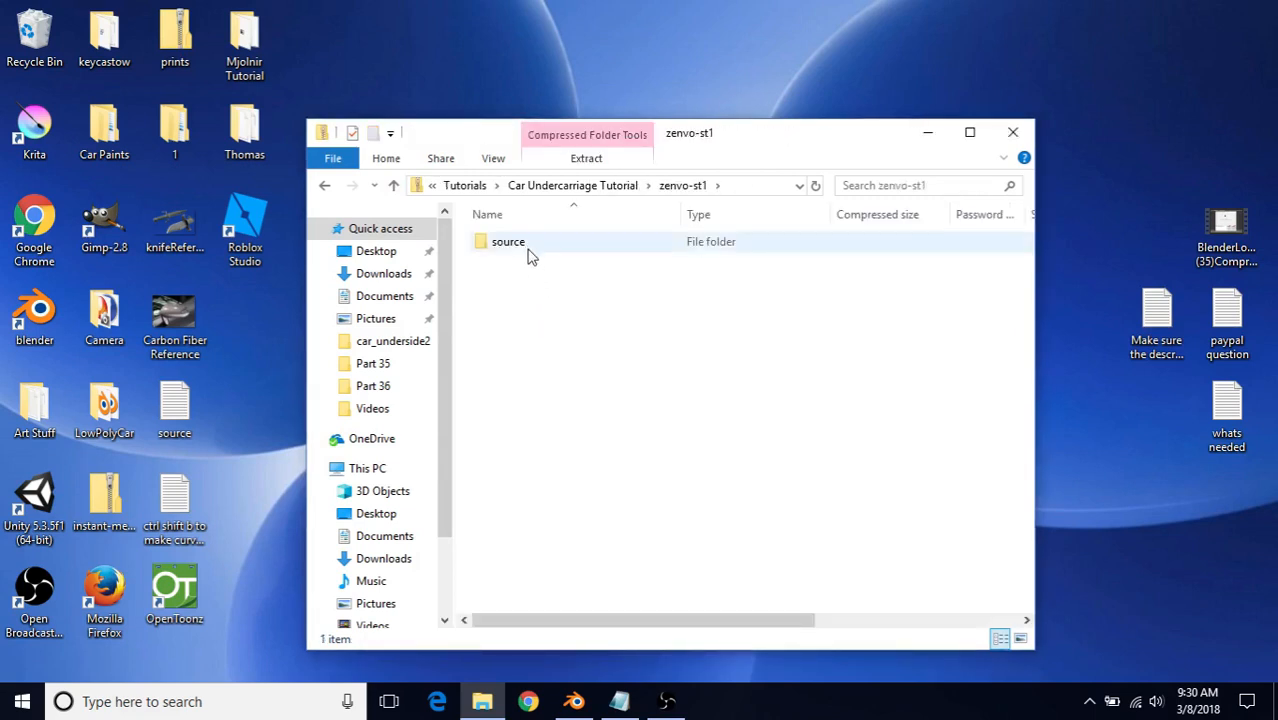
pyautogui.doubleClick(510, 242)
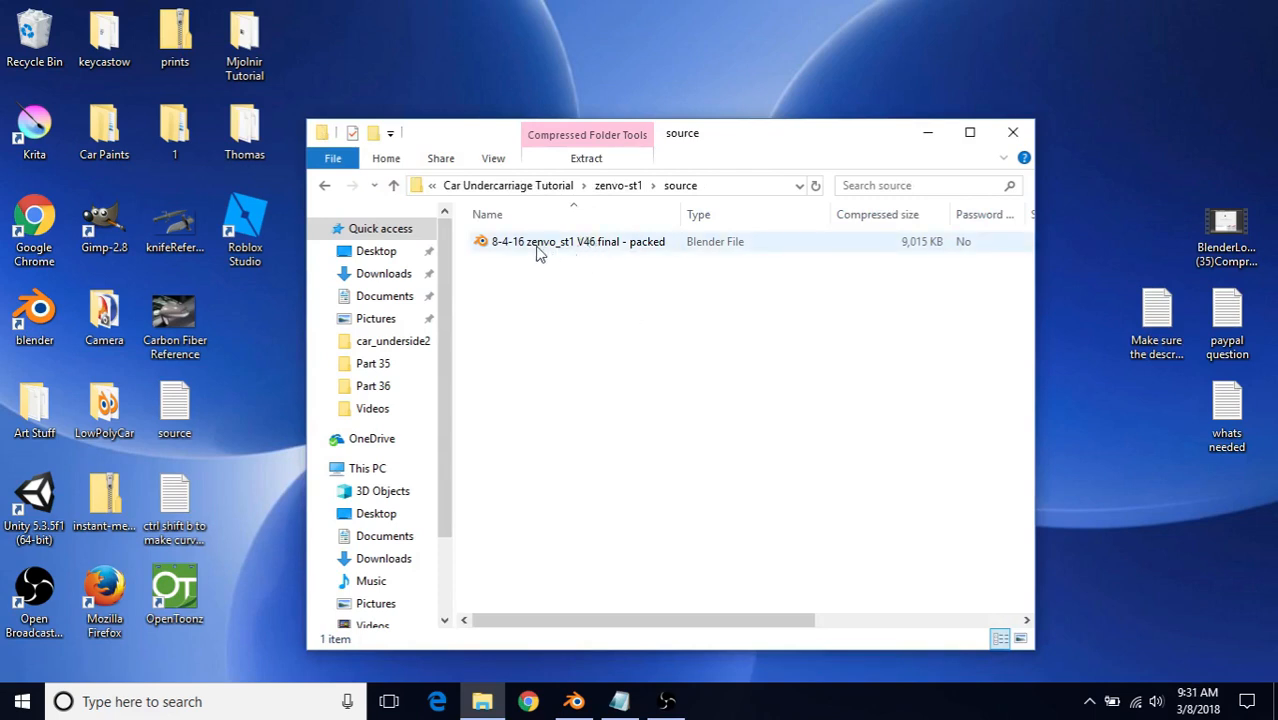
pyautogui.click(537, 248)
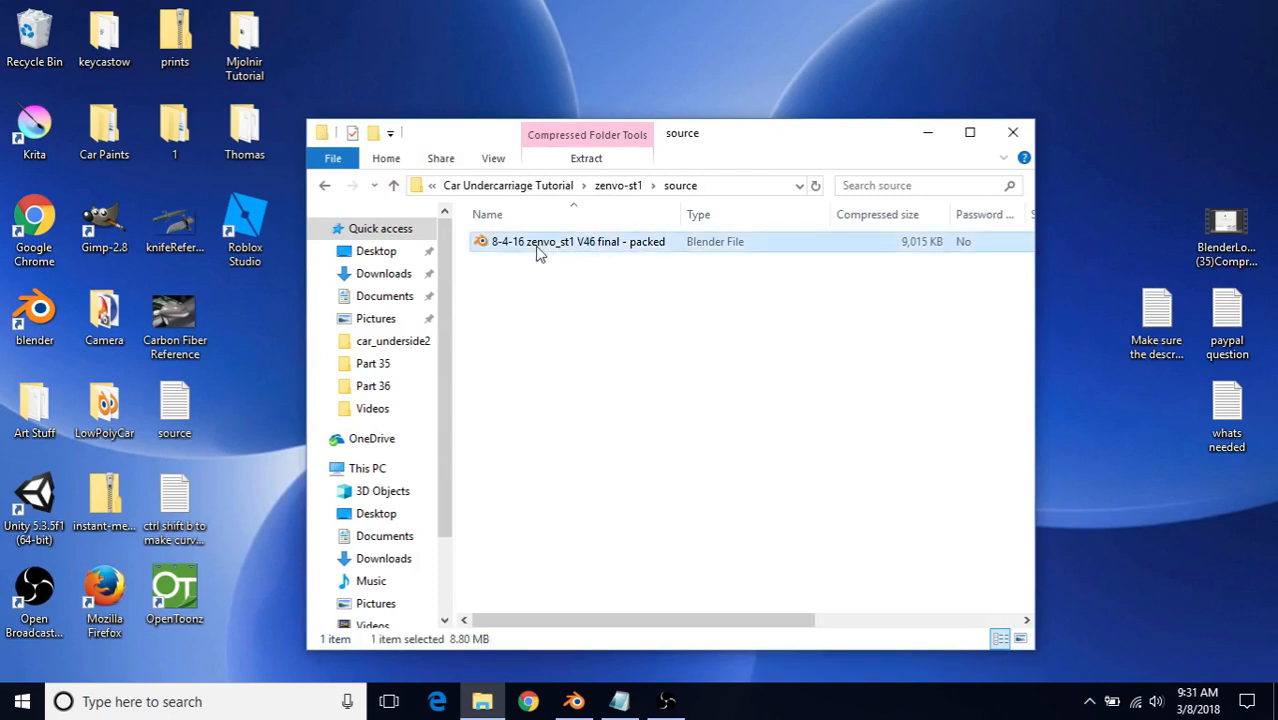
pyautogui.moveTo(537, 248); pyautogui.dragTo(505, 252)
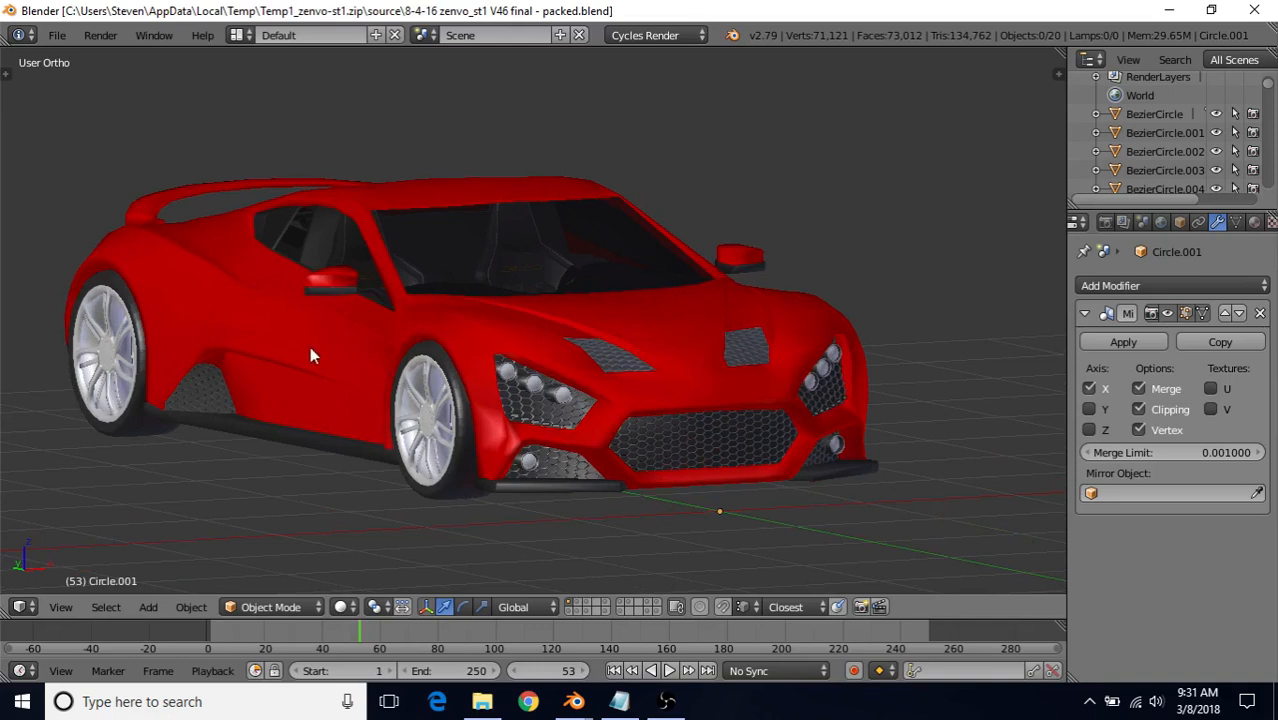
# Start the Screencast Keys display for the 3D view, leaving the tool shelf and properties region hidden
pyautogui.press('t')
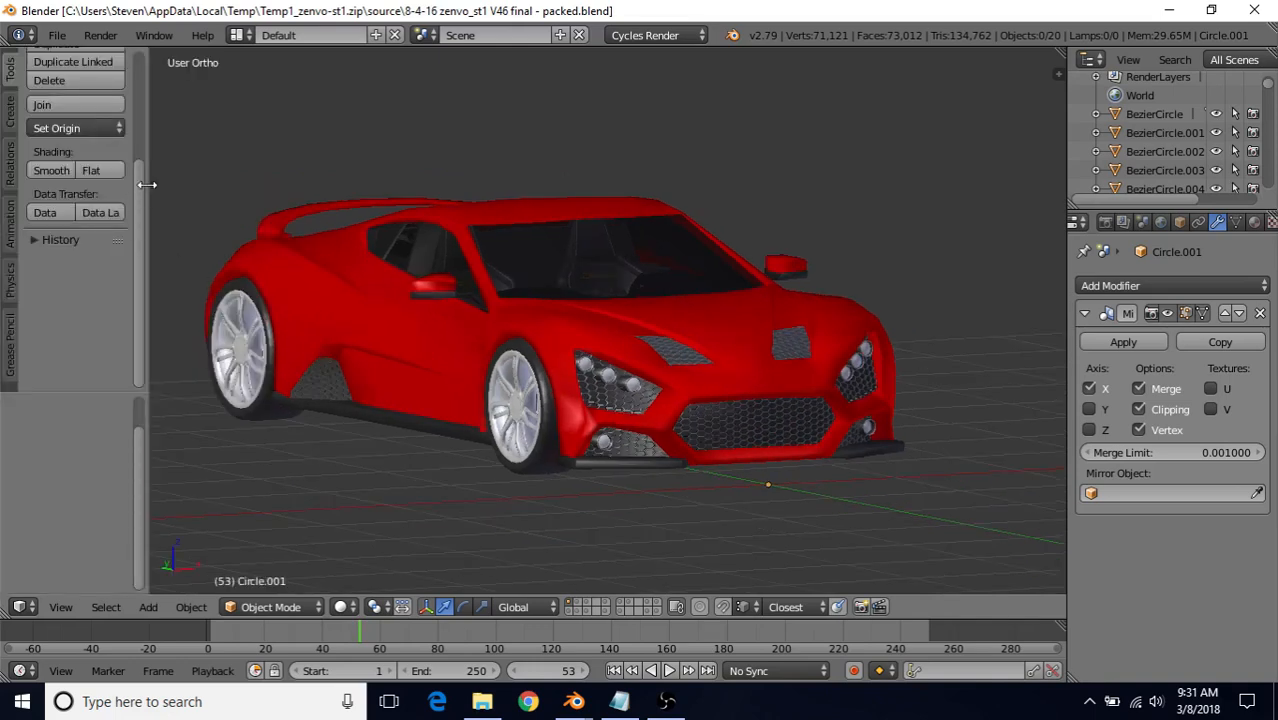
pyautogui.moveTo(147, 186); pyautogui.dragTo(6, 188)
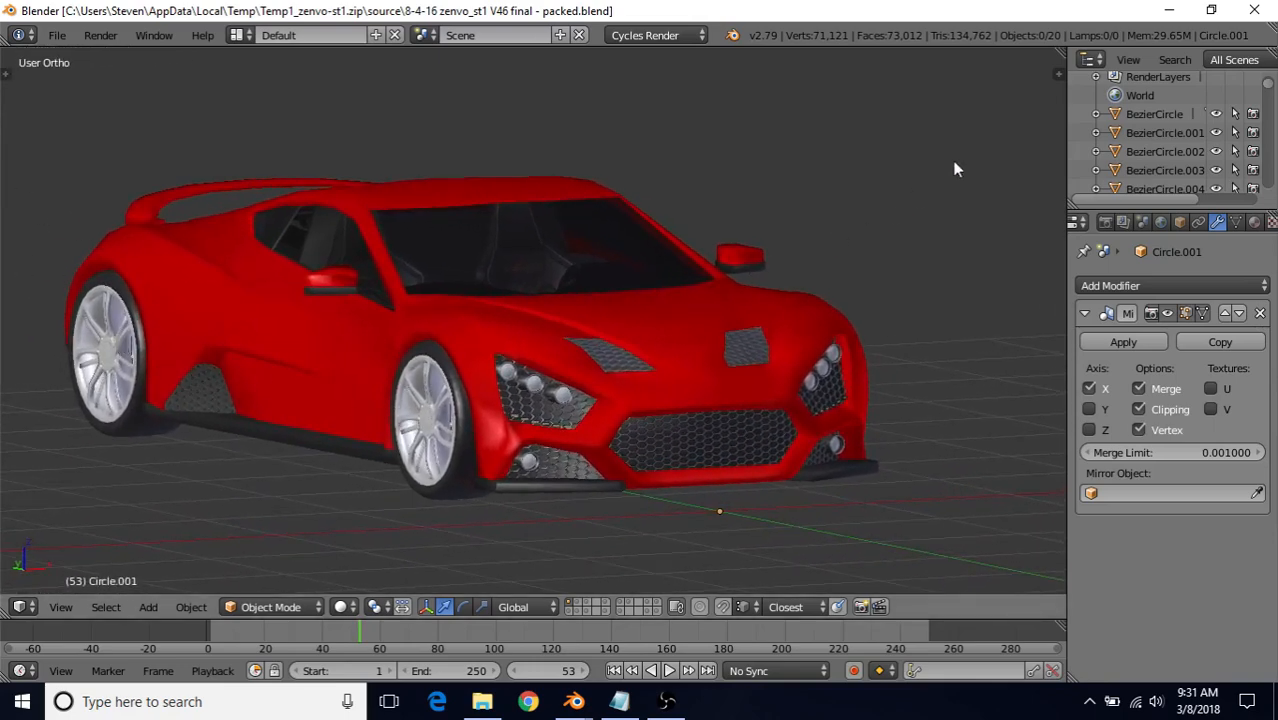
pyautogui.click(1055, 72)
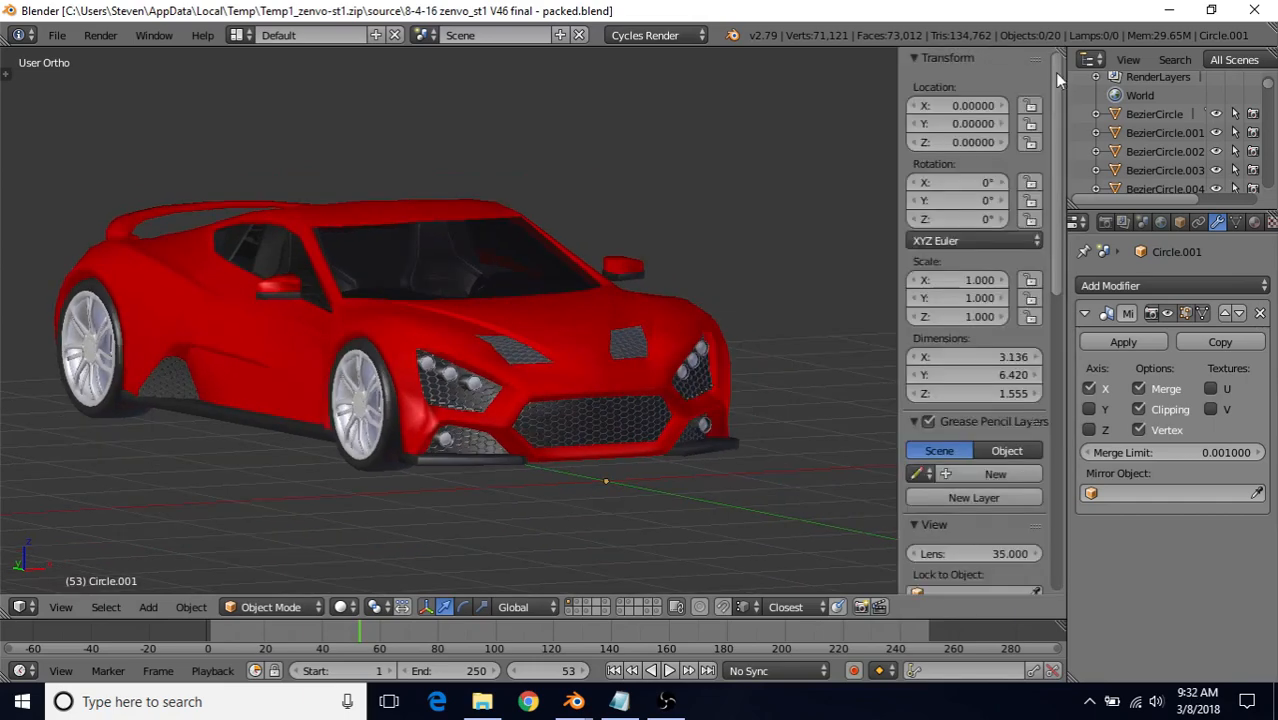
pyautogui.moveTo(1052, 140)
pyautogui.mouseDown()
pyautogui.moveTo(1043, 358)
pyautogui.moveTo(1054, 486)
pyautogui.mouseUp()
pyautogui.click(963, 576)
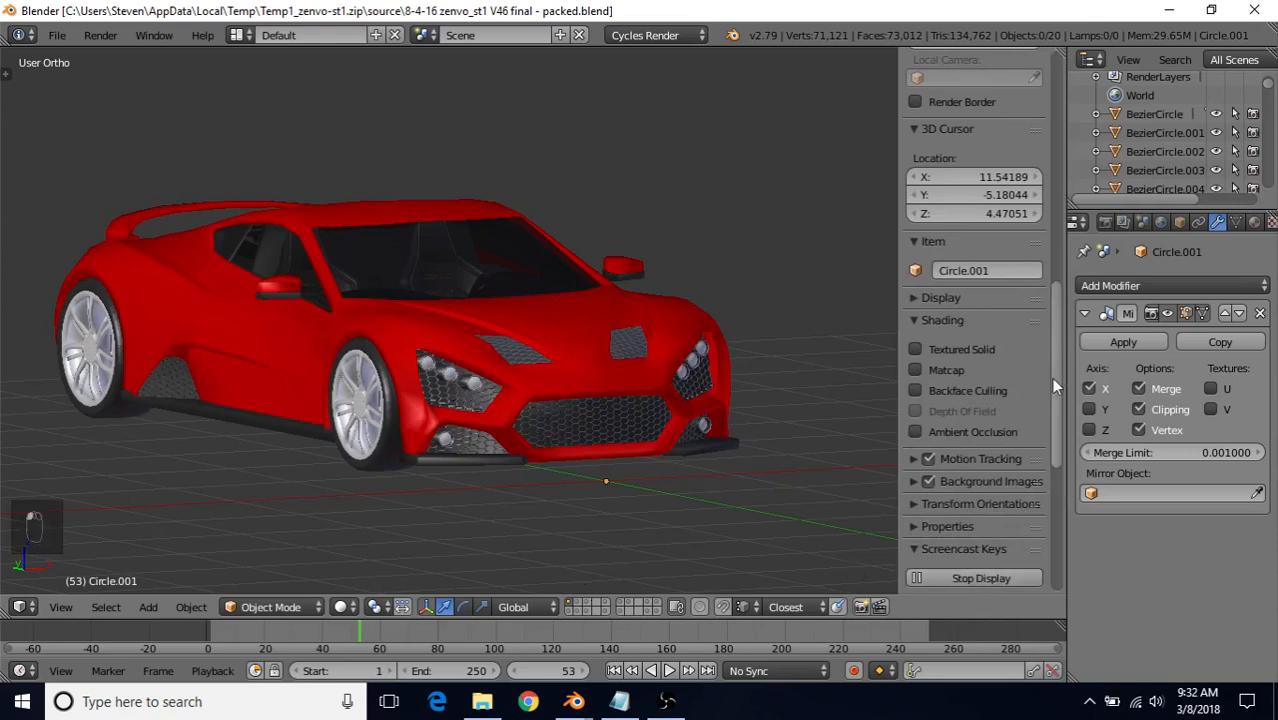
pyautogui.moveTo(1051, 377)
pyautogui.mouseDown()
pyautogui.moveTo(1061, 321)
pyautogui.moveTo(1018, 180)
pyautogui.mouseUp()
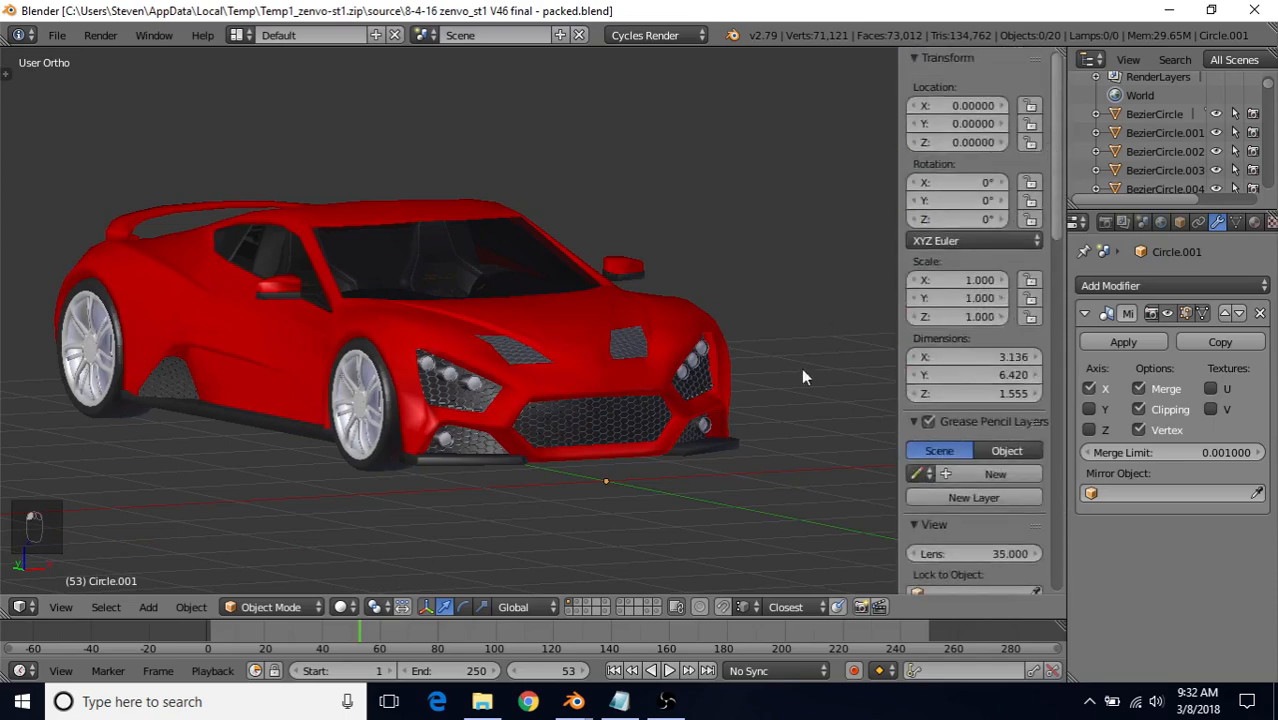
pyautogui.press('n')
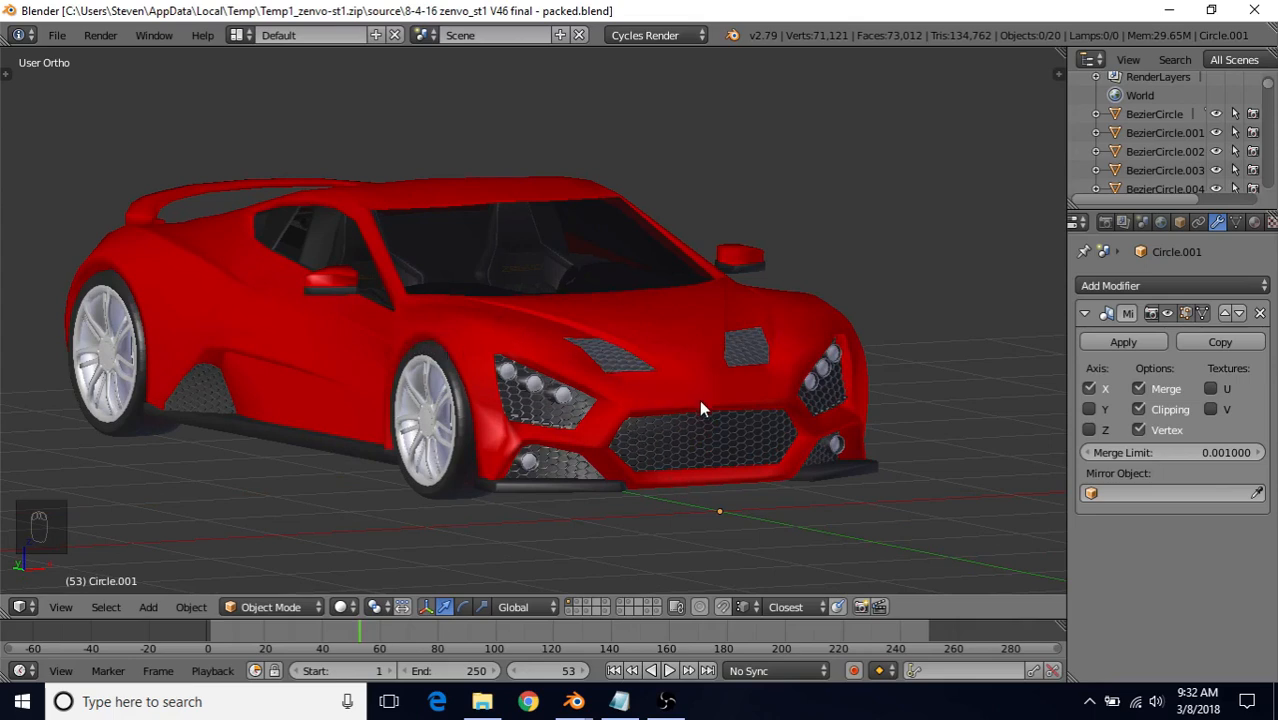
# Split the 3D view into two side-by-side areas and turn the second one into a UV/Image Editor
pyautogui.moveTo(533, 385); pyautogui.dragTo(474, 264, button='middle')
pyautogui.scroll(-3, 459, 294)
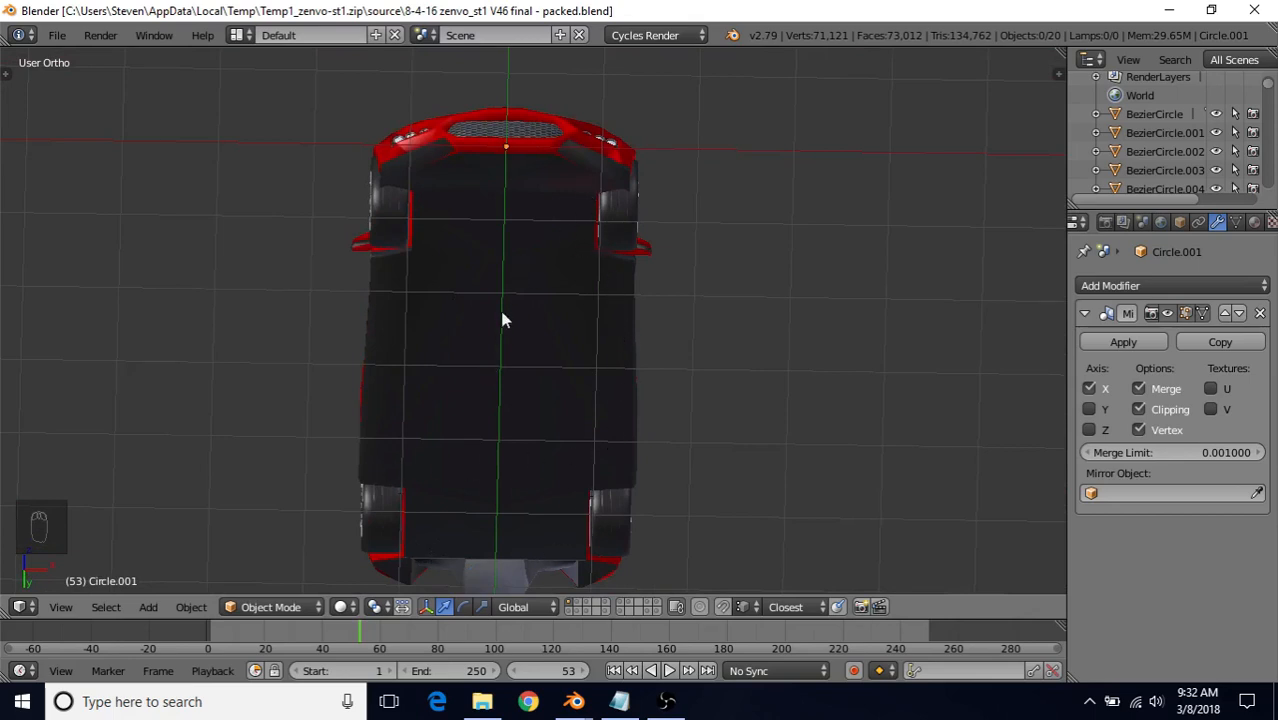
pyautogui.moveTo(536, 285); pyautogui.dragTo(442, 260, button='middle')
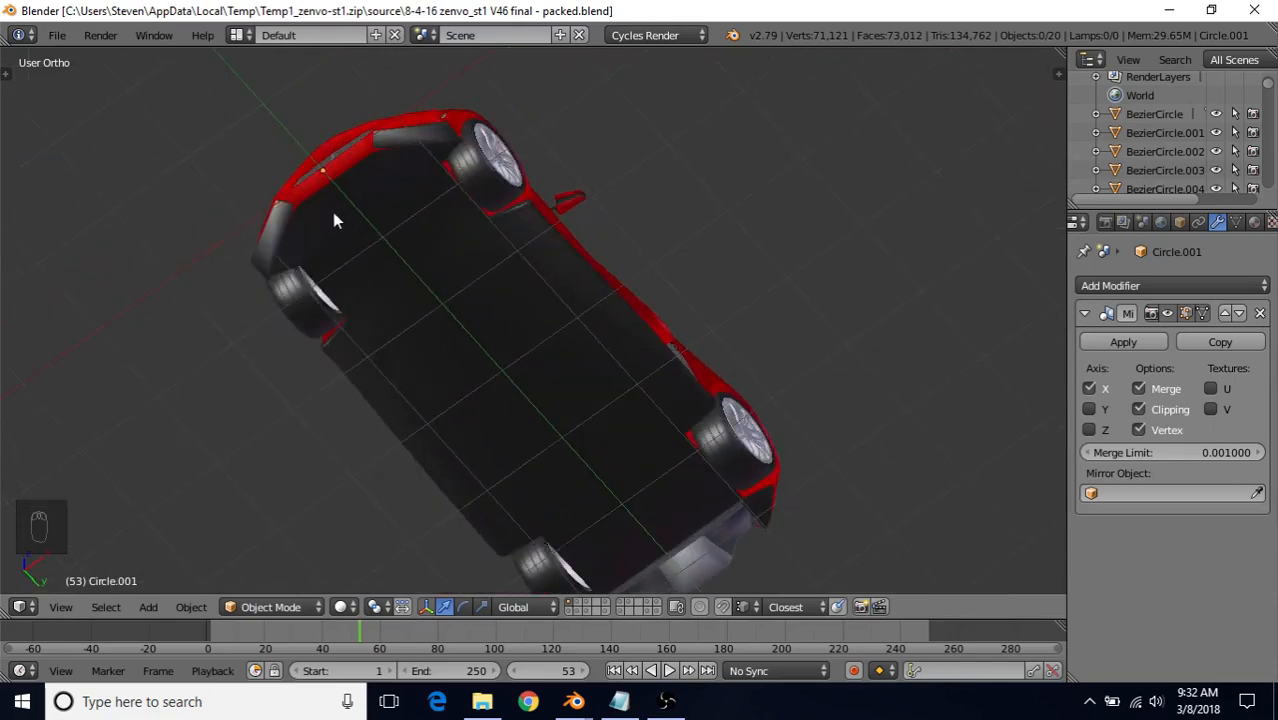
pyautogui.moveTo(581, 360); pyautogui.dragTo(551, 381, button='middle')
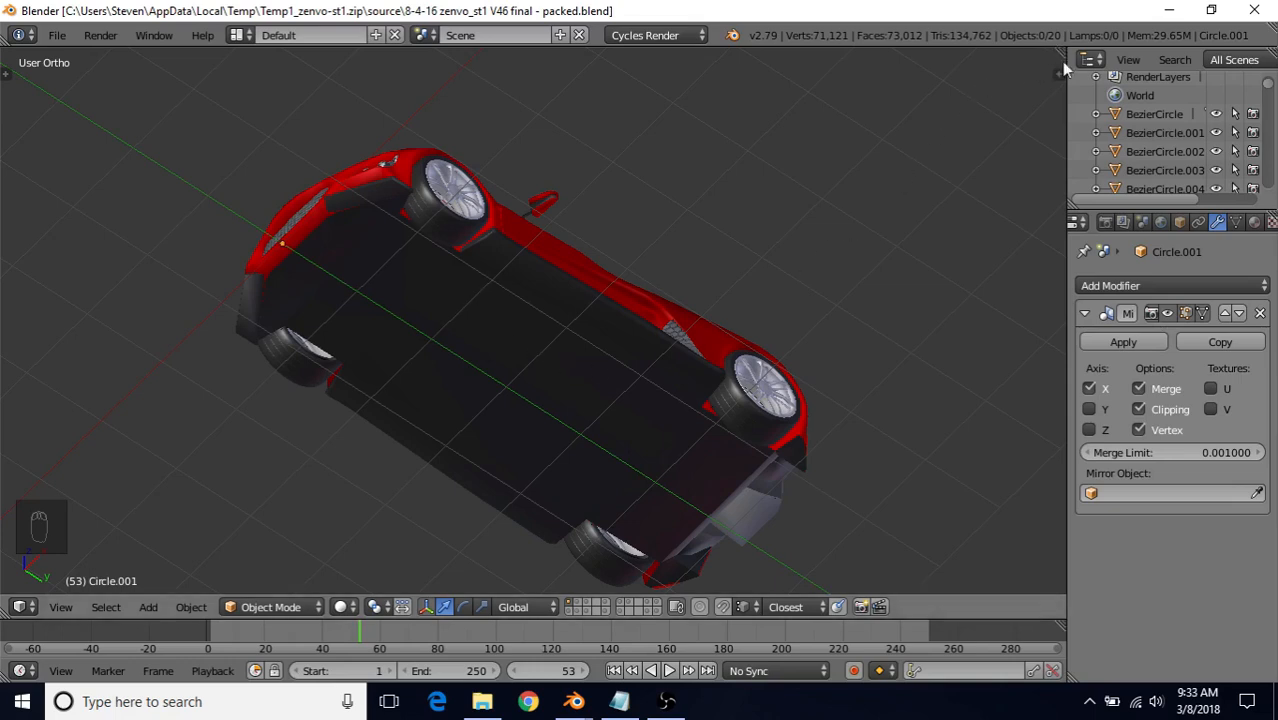
pyautogui.moveTo(1058, 52); pyautogui.dragTo(614, 71)
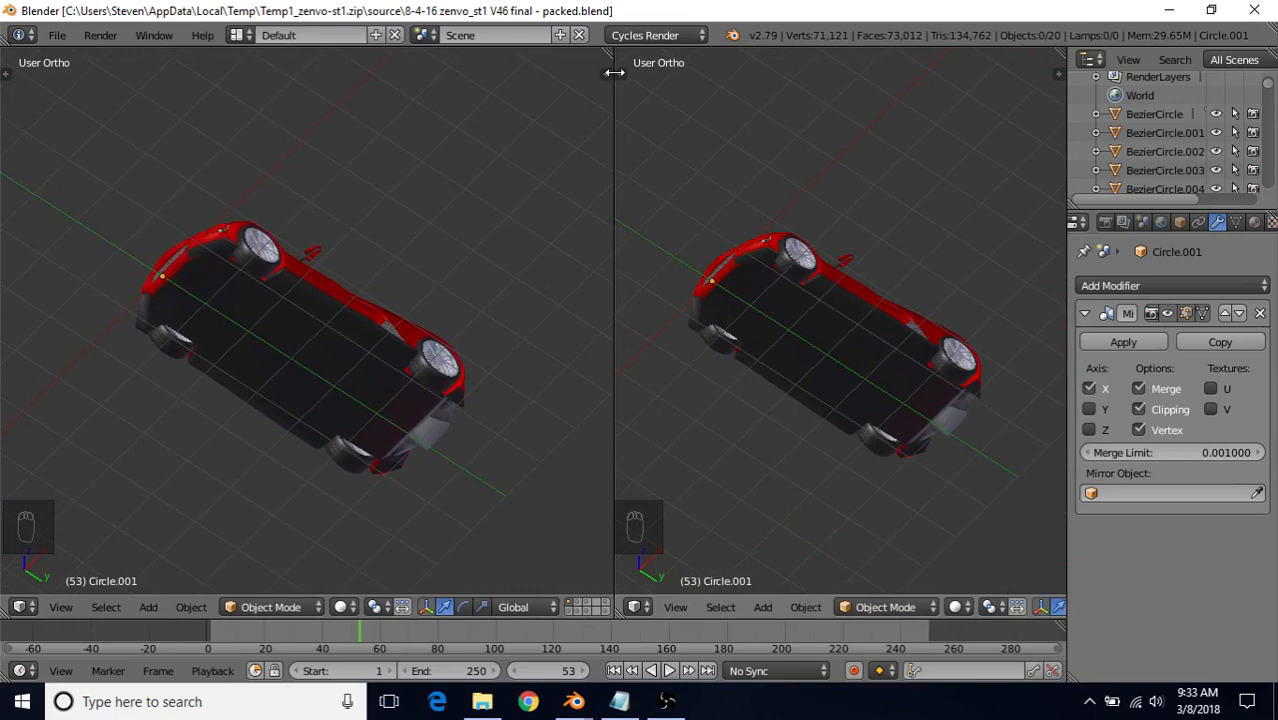
pyautogui.click(632, 607)
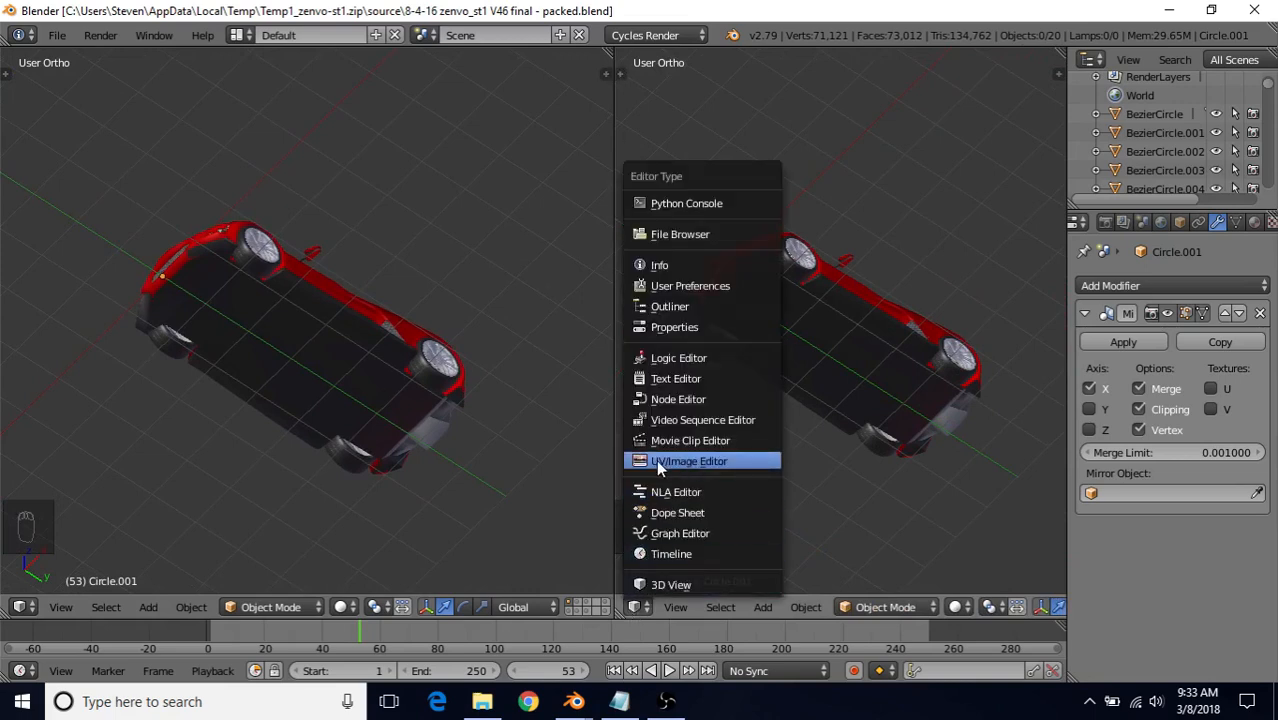
pyautogui.click(716, 466)
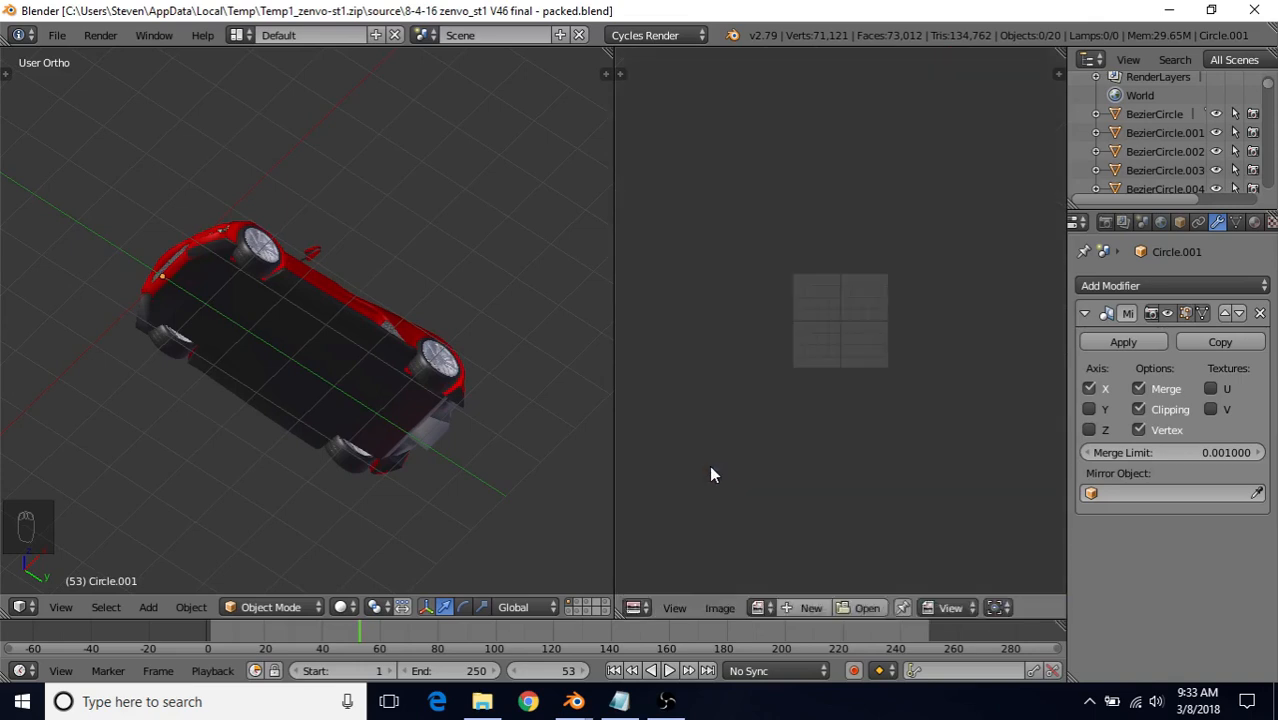
pyautogui.scroll(4, 844, 370)
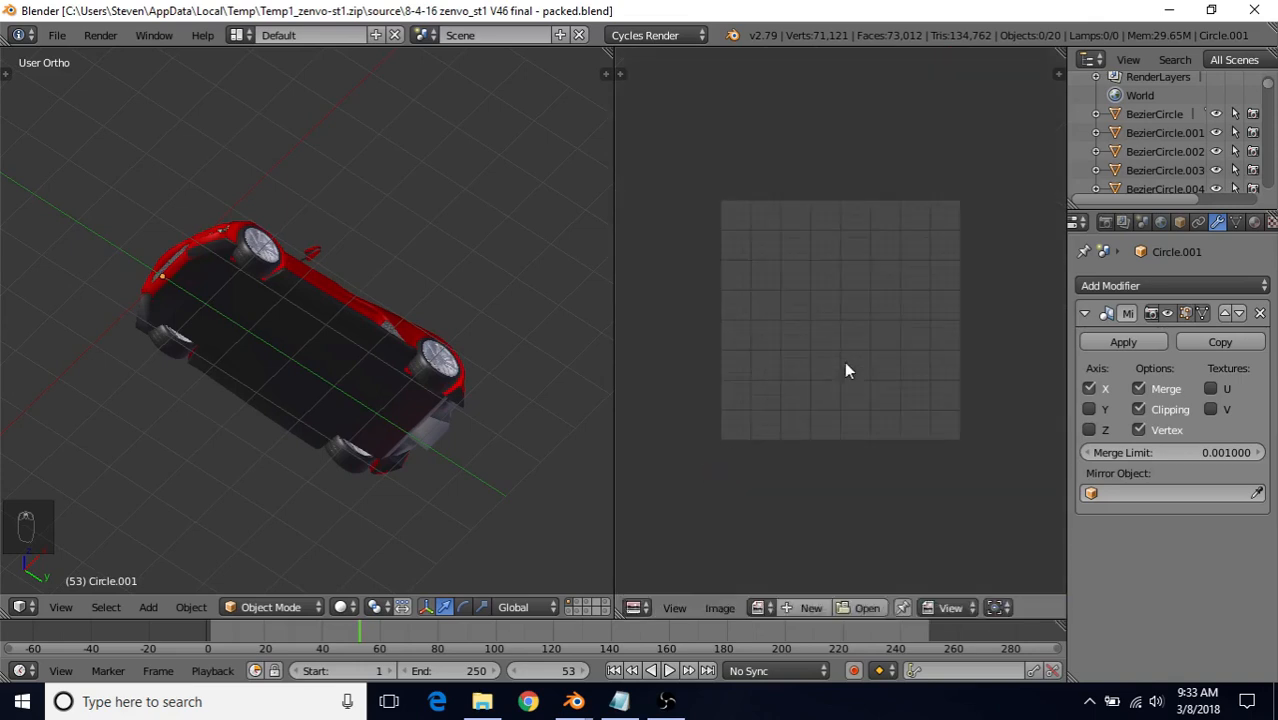
# Select the car body, enter Edit Mode and widen the 3D view area relative to the UV/Image Editor
pyautogui.rightClick(315, 284)
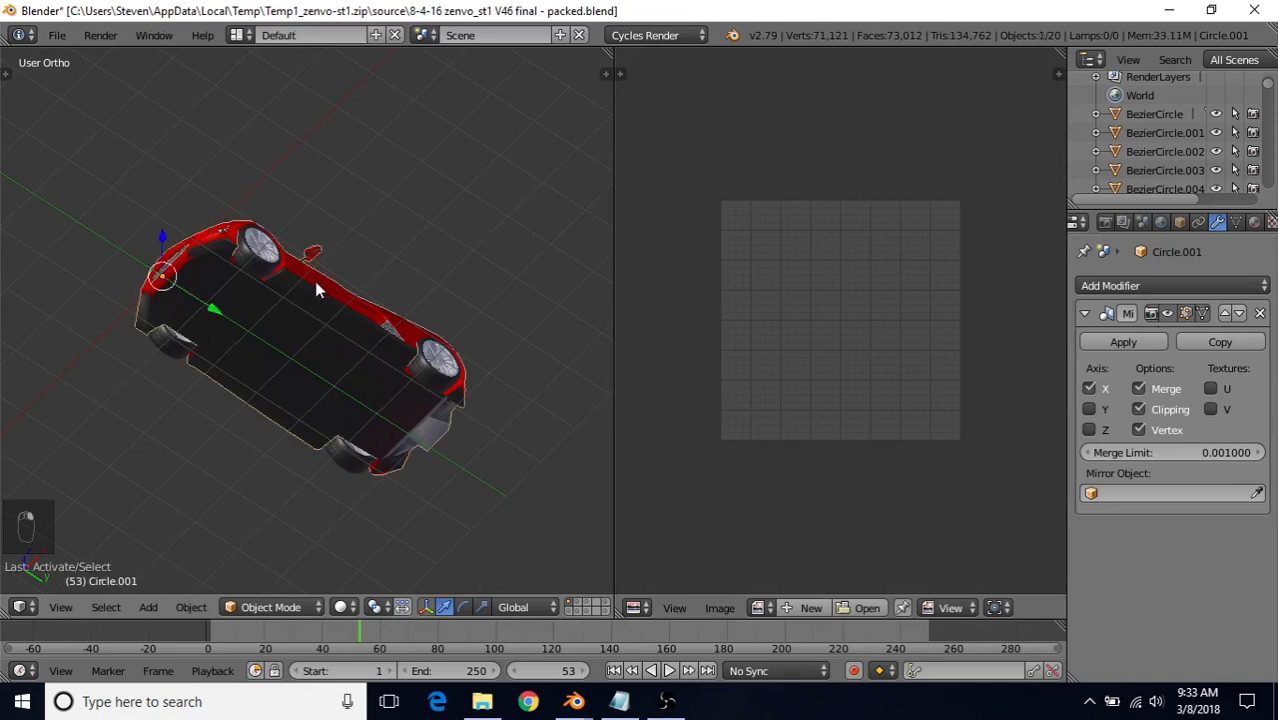
pyautogui.press('Tab')
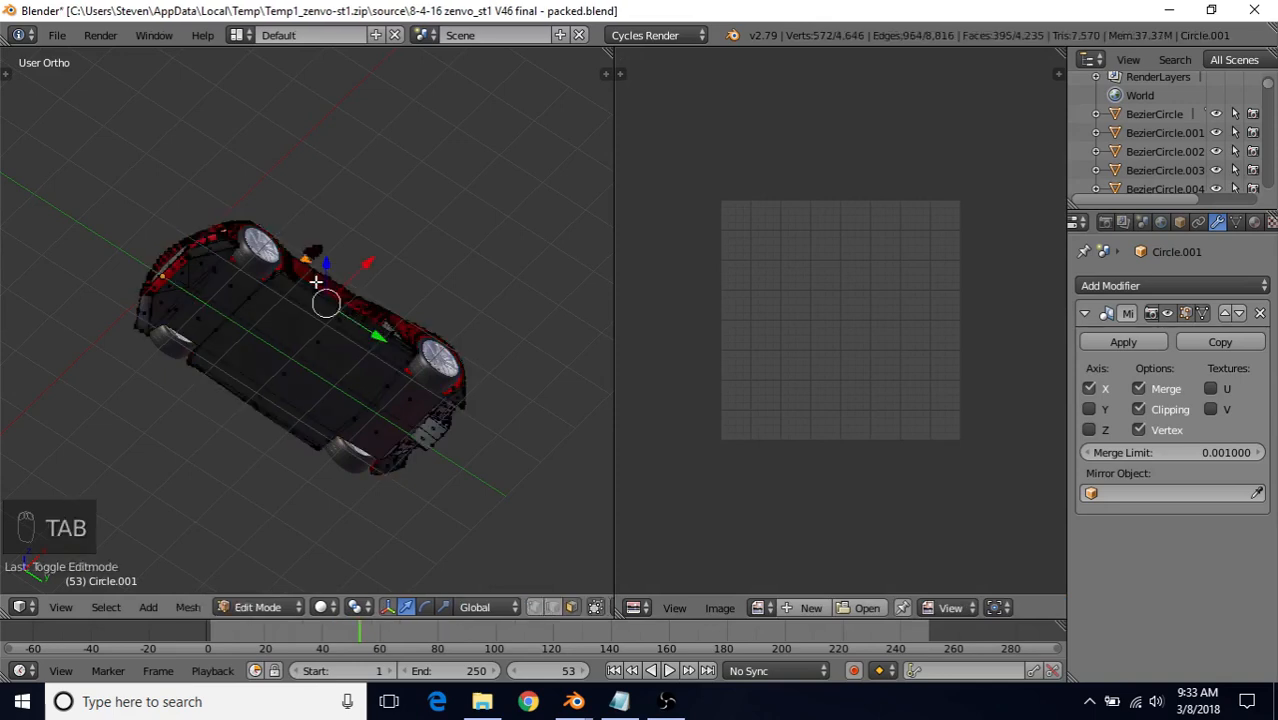
pyautogui.scroll(2, 315, 283)
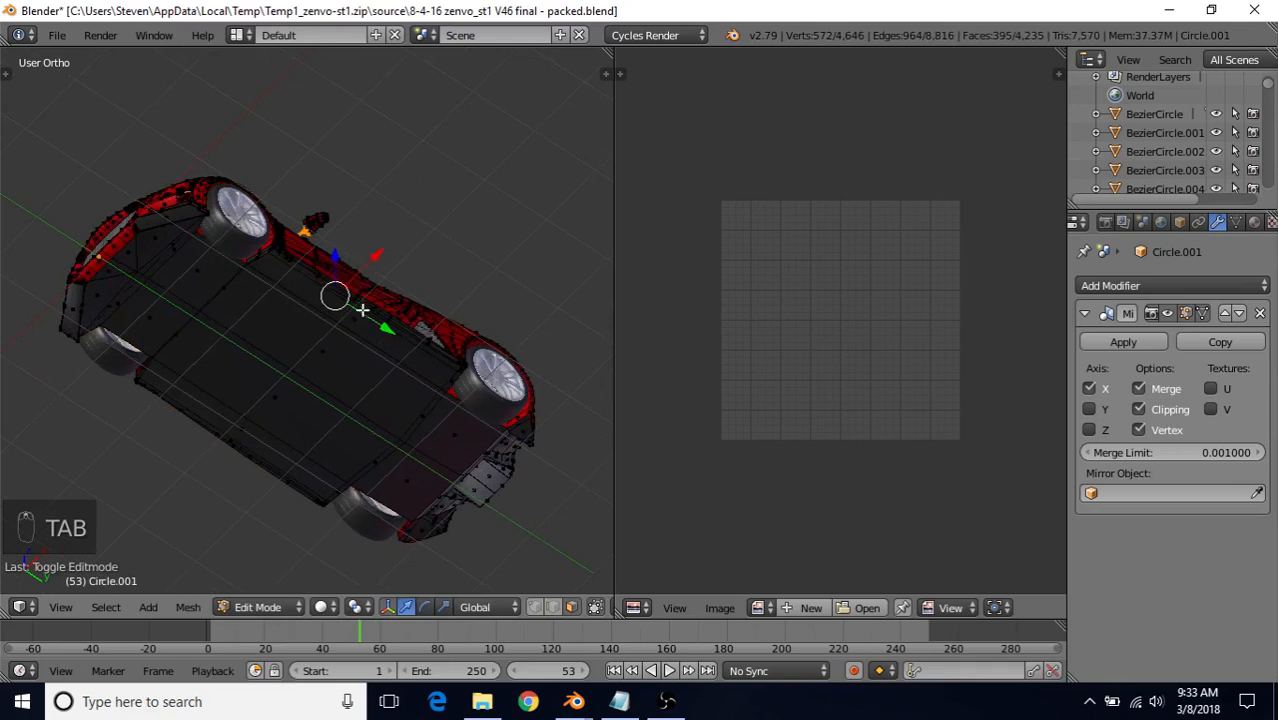
pyautogui.keyDown('shift'); pyautogui.moveTo(361, 312); pyautogui.dragTo(416, 285, button='middle'); pyautogui.keyUp('shift')
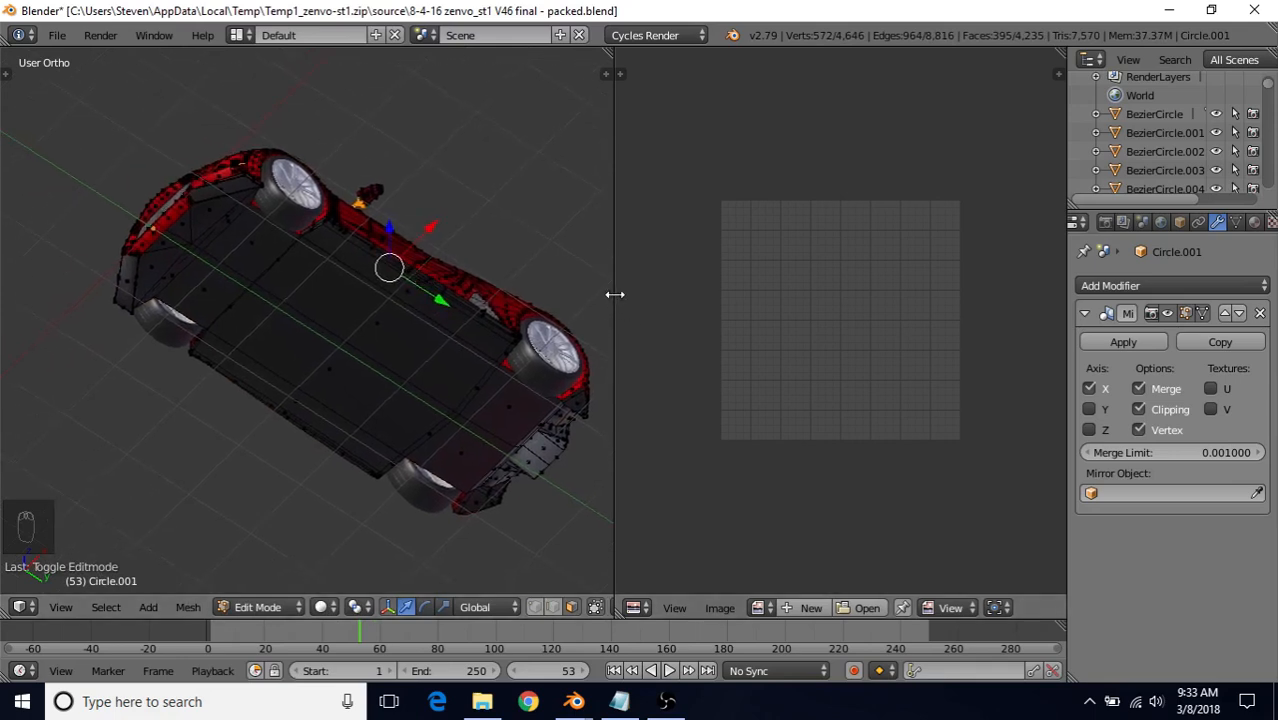
pyautogui.moveTo(614, 294); pyautogui.dragTo(719, 294)
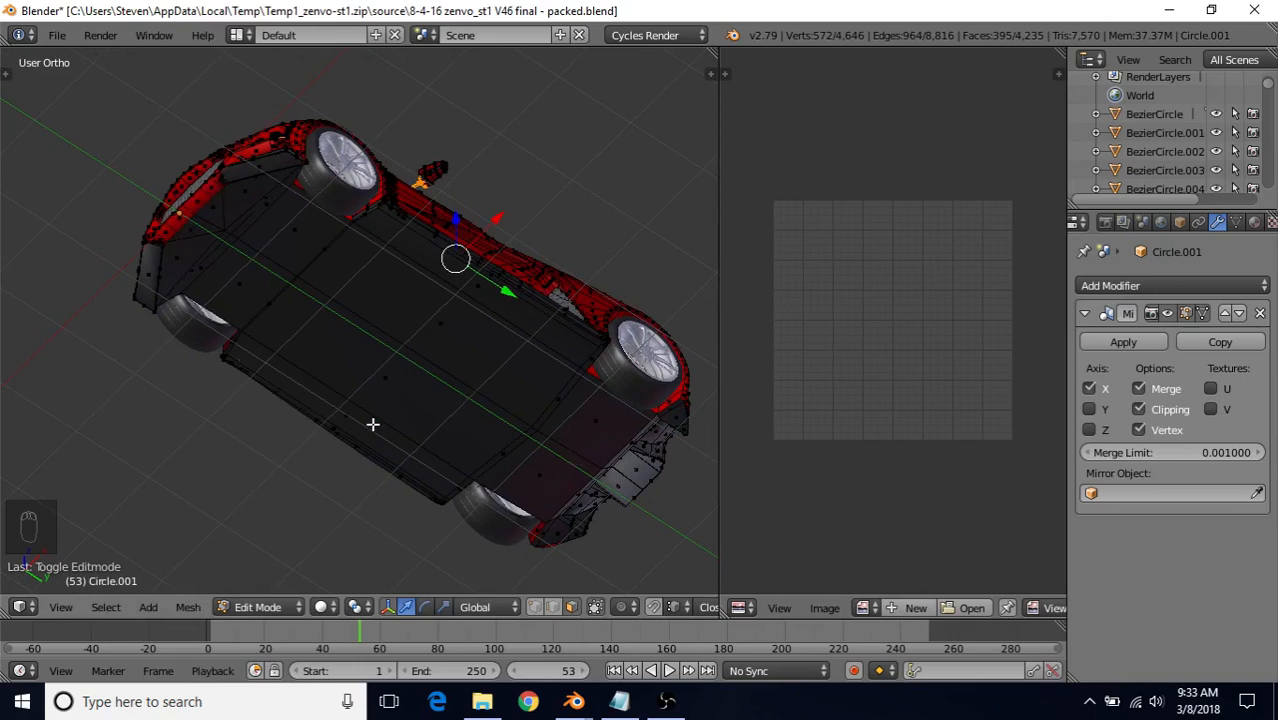
# Select the large central face of the car's underside and extend the selection to all linked faces
pyautogui.rightClick(430, 334)
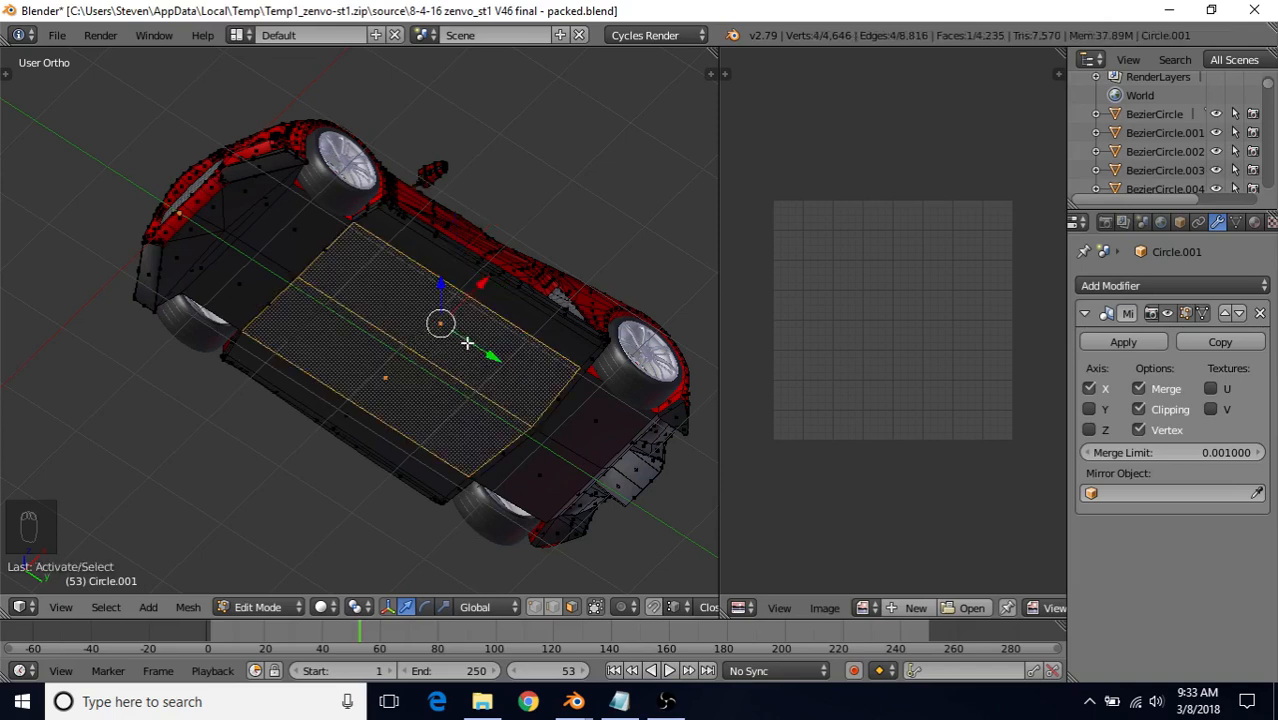
pyautogui.press('l')
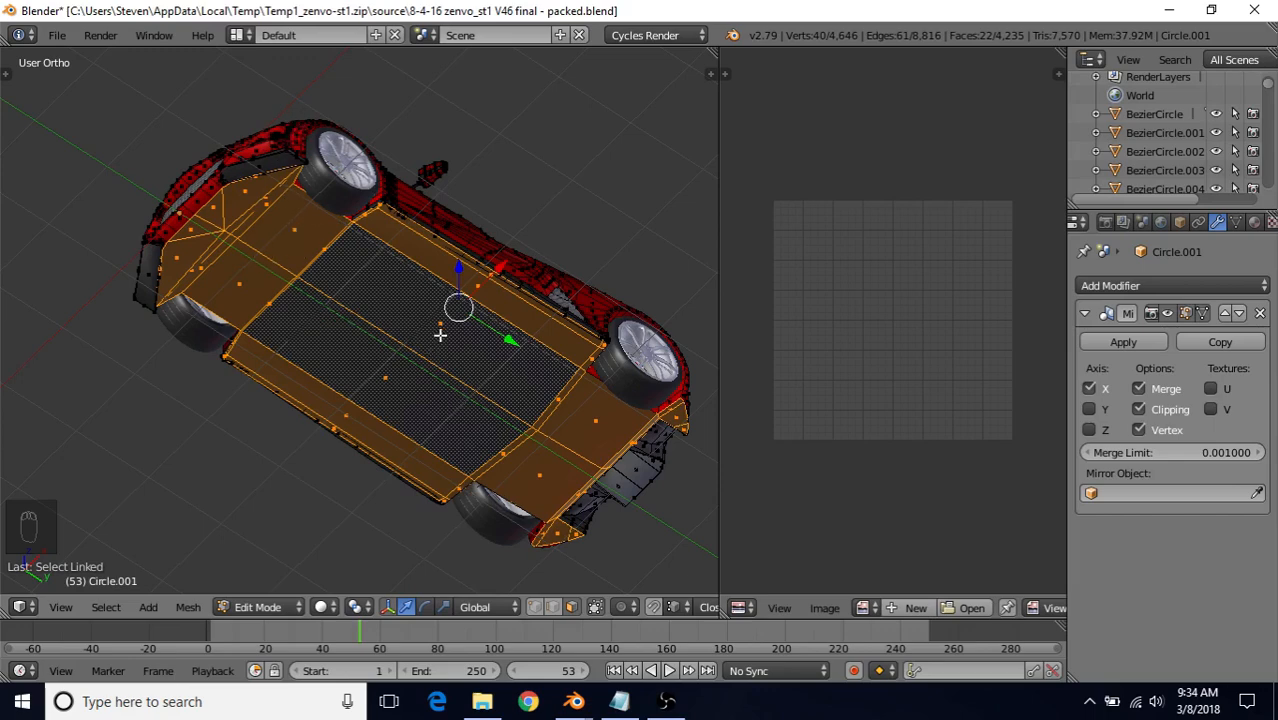
pyautogui.moveTo(442, 334); pyautogui.dragTo(456, 381, button='middle')
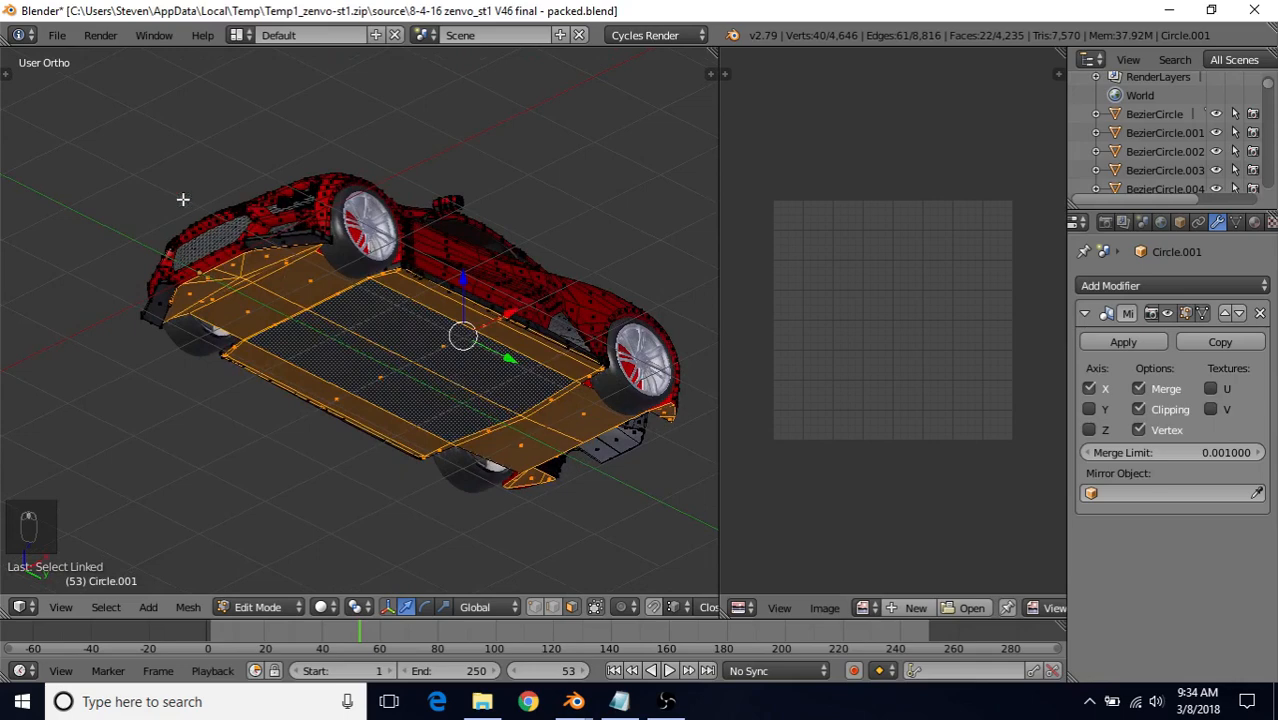
# Show the Shading / UVs tools beside the 3D view with the UV mapping and seam options in reach
pyautogui.press('t')
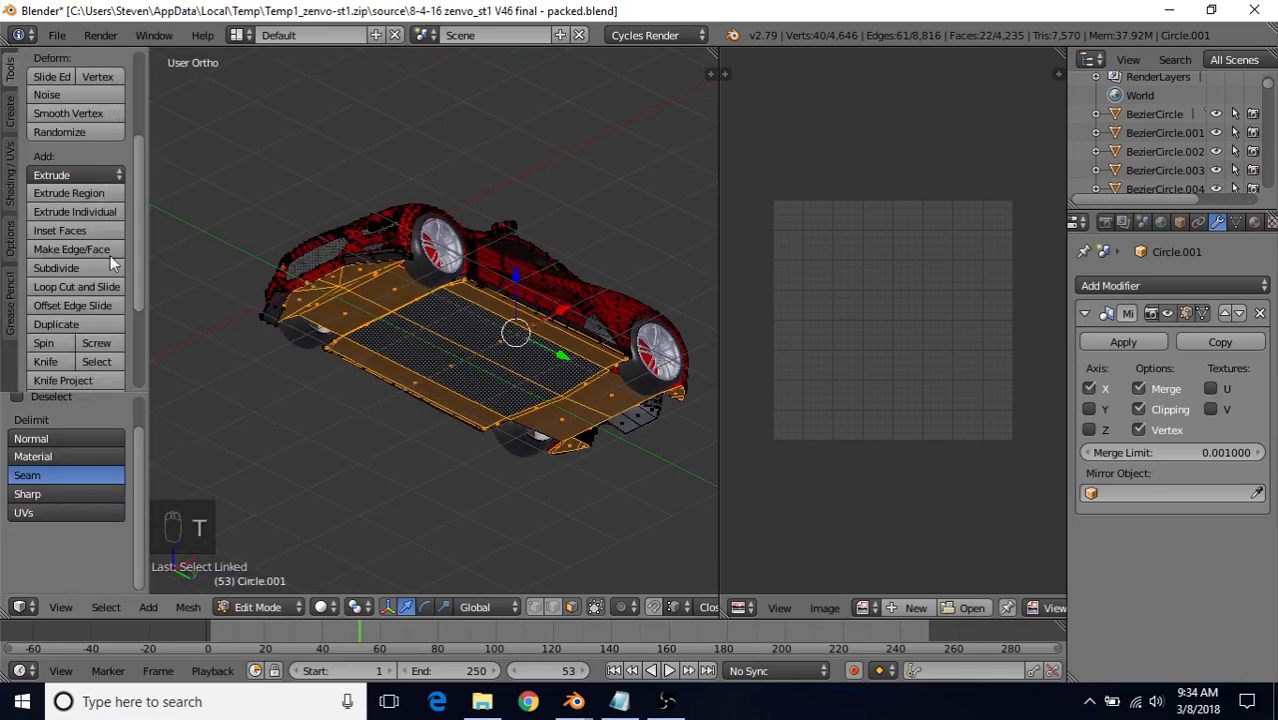
pyautogui.click(12, 188)
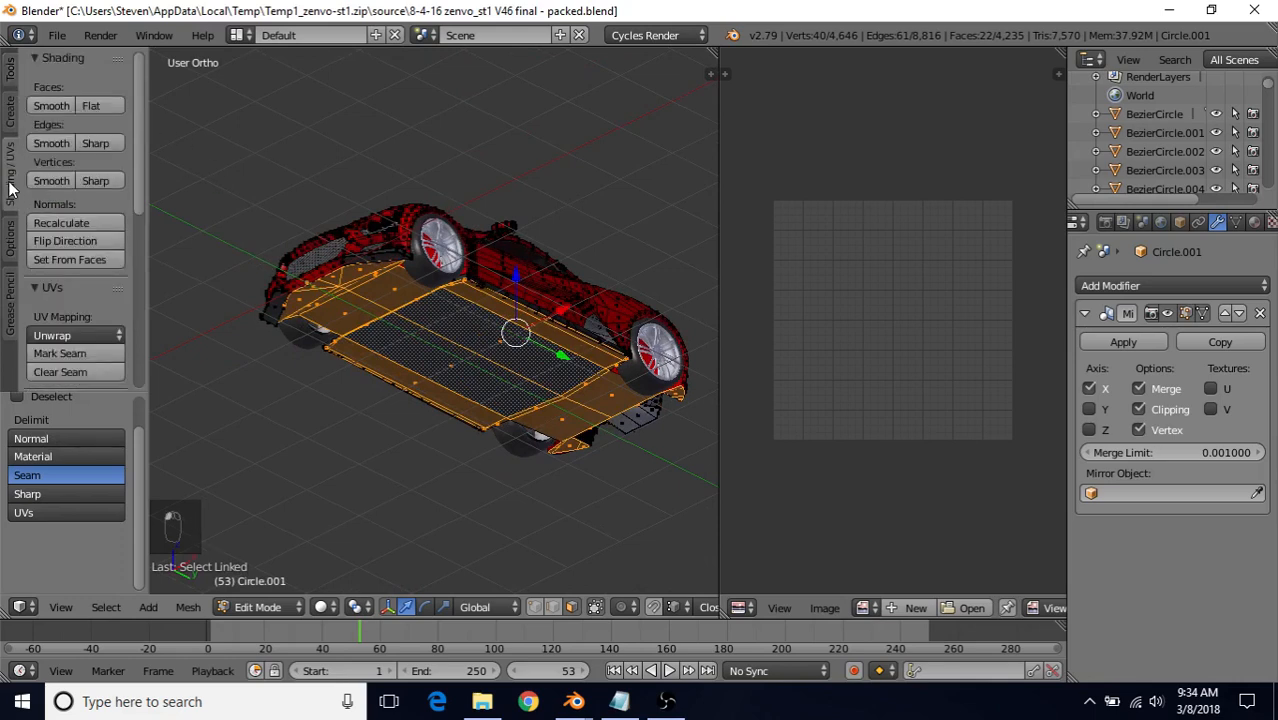
pyautogui.scroll(-3, 140, 172)
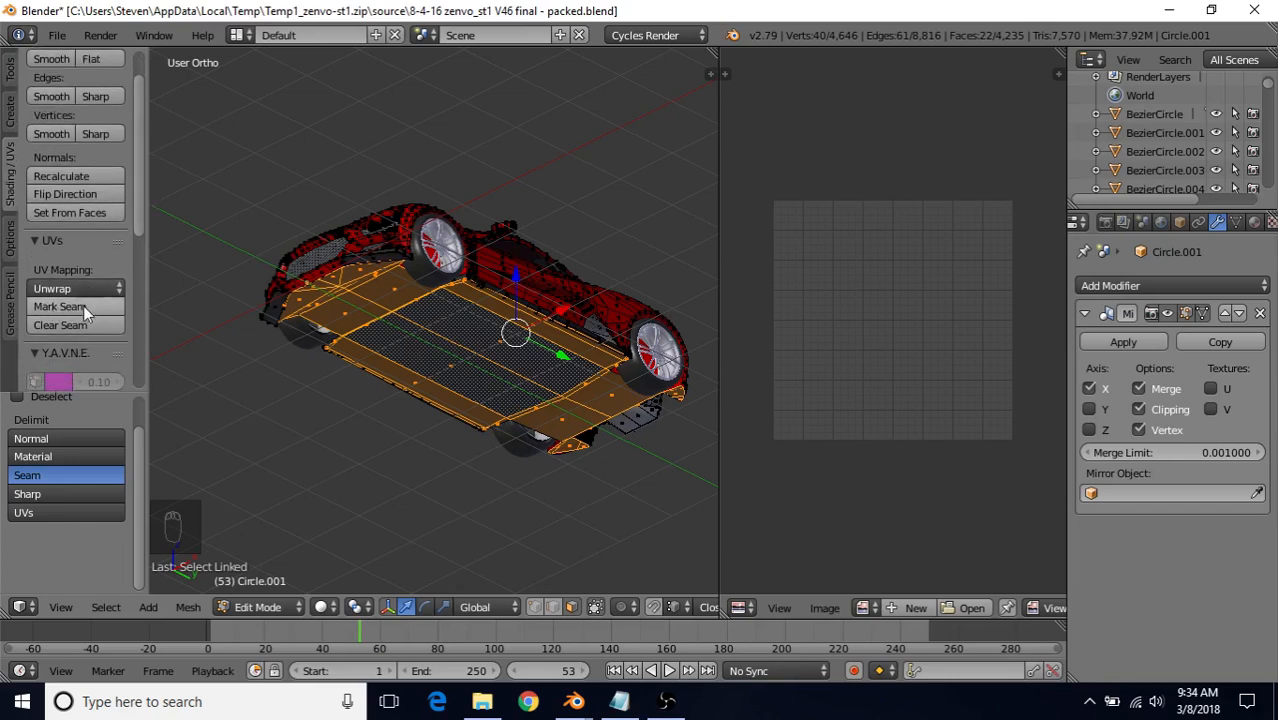
pyautogui.scroll(2, 142, 203)
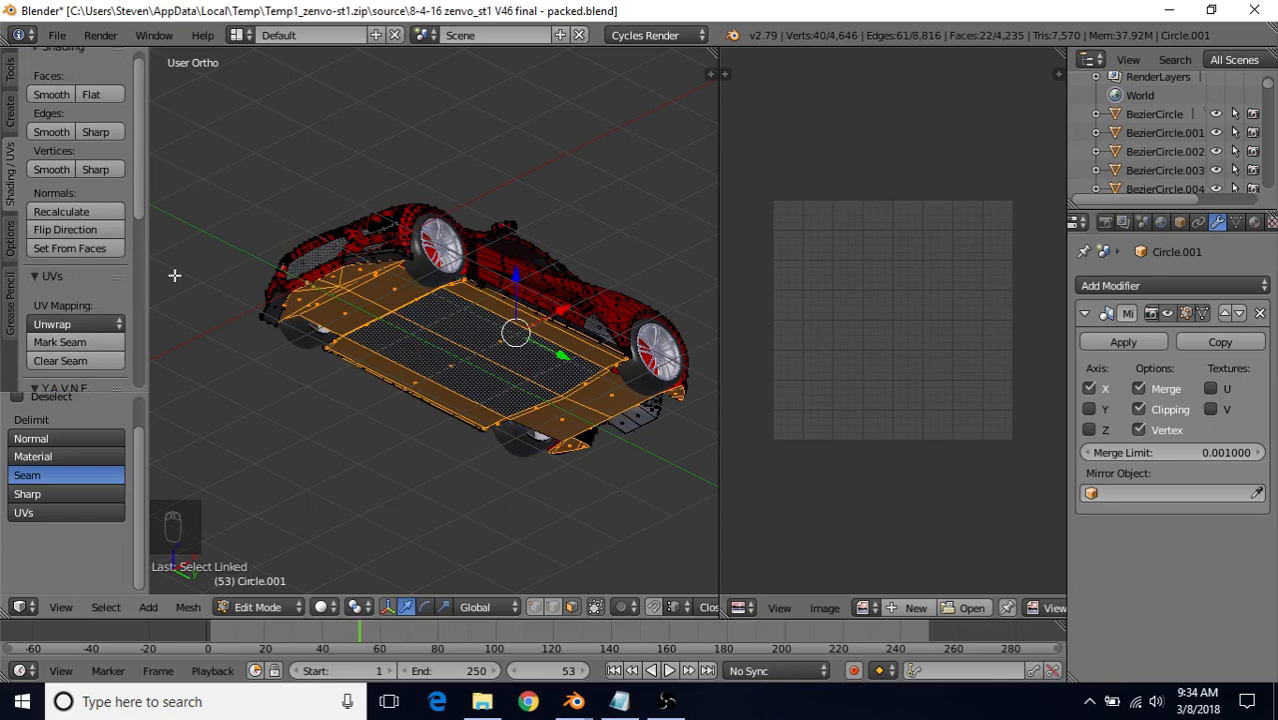
pyautogui.moveTo(391, 316); pyautogui.dragTo(401, 264, button='middle')
pyautogui.scroll(3, 399, 270)
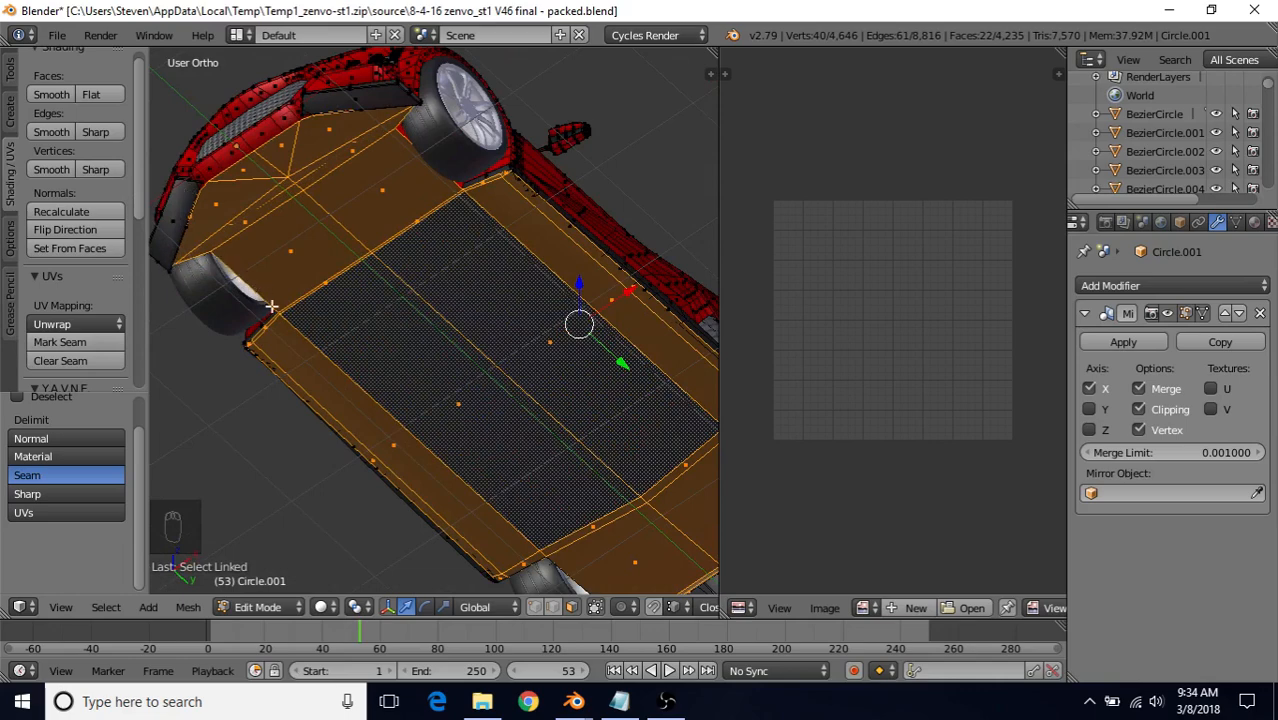
pyautogui.click(555, 608)
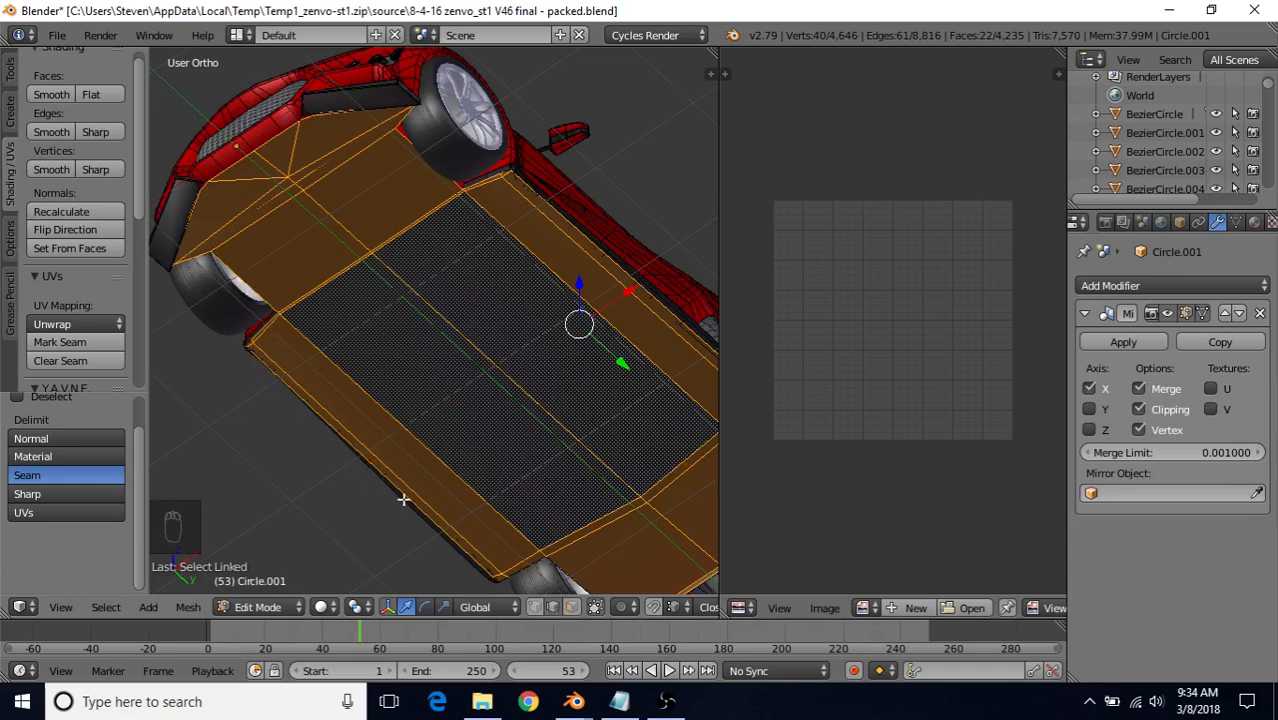
pyautogui.scroll(-1, 406, 501)
pyautogui.moveTo(607, 499); pyautogui.dragTo(585, 465, button='middle')
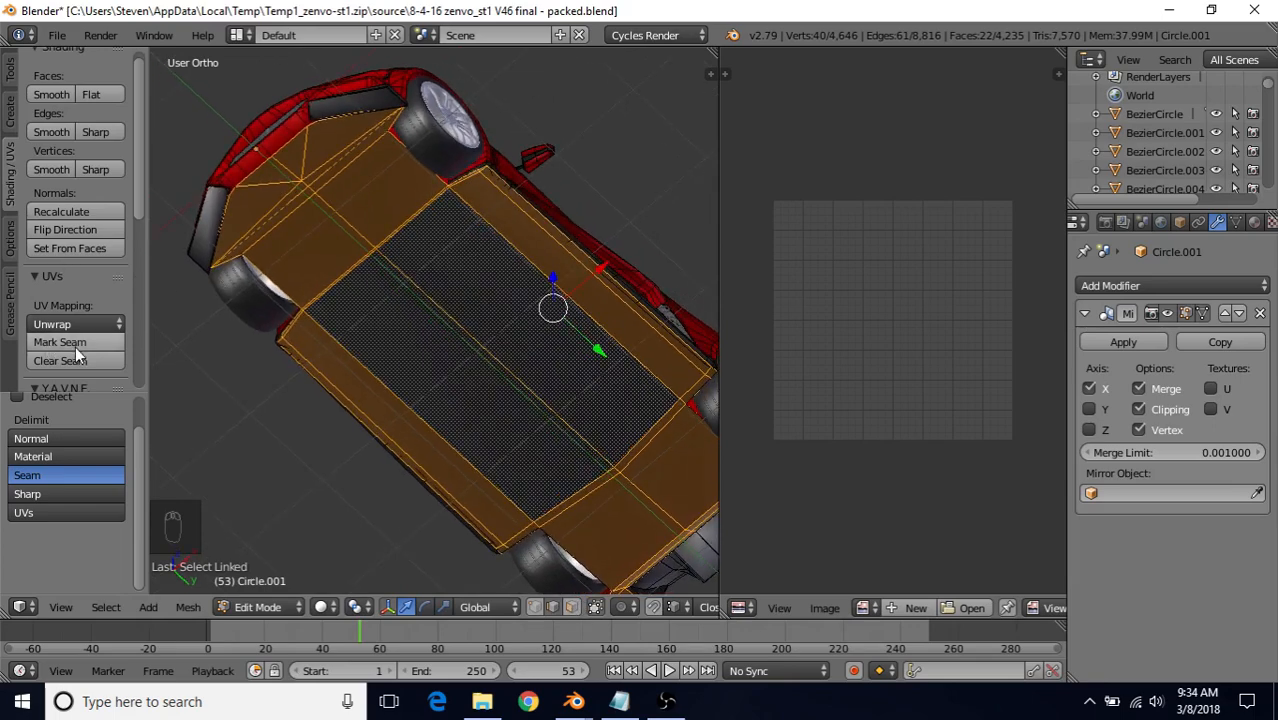
pyautogui.click(571, 607)
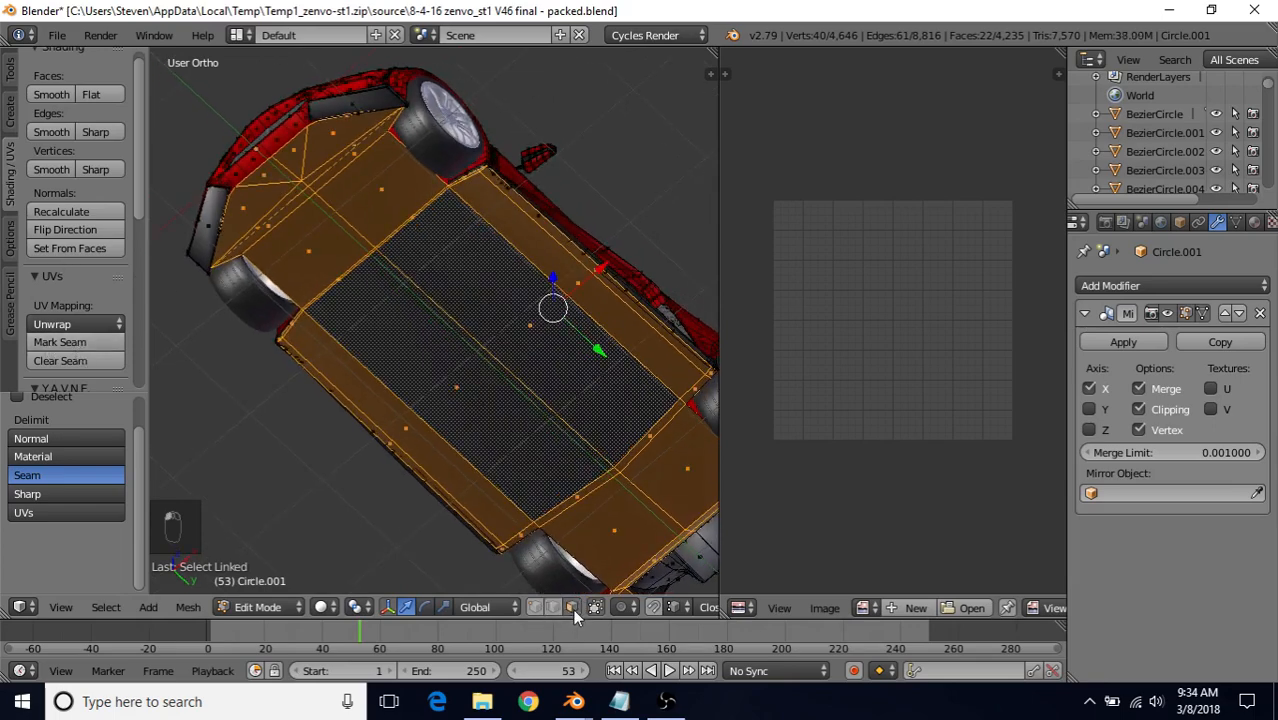
# Reselect the central underside face with all its linked faces and unwrap them with the standard Unwrap method
pyautogui.rightClick(525, 334)
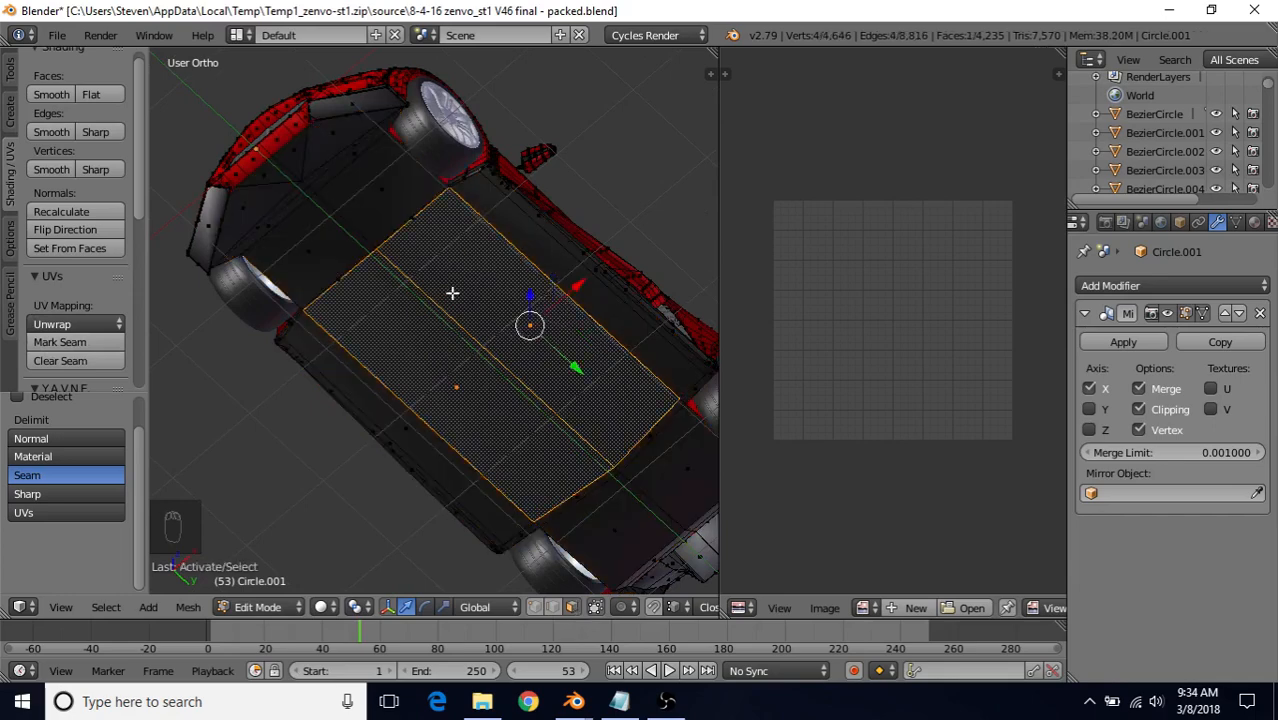
pyautogui.hotkey('ctrl', 'l')
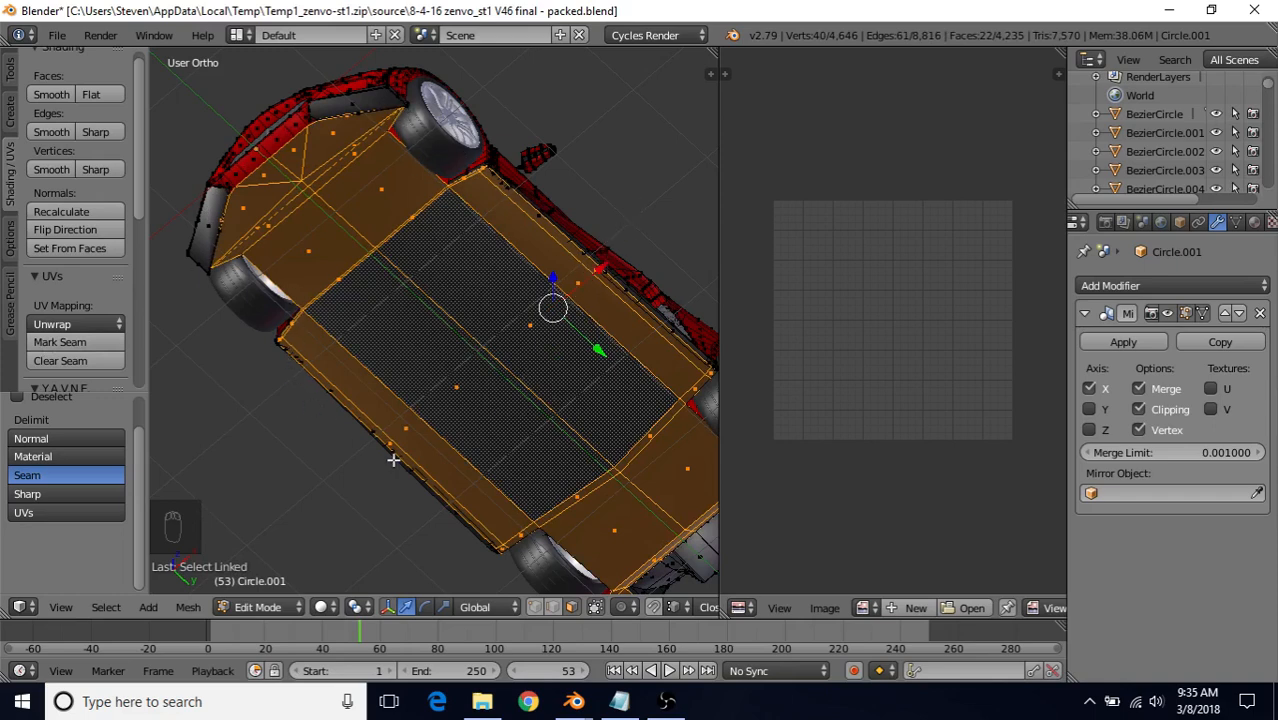
pyautogui.moveTo(594, 537); pyautogui.dragTo(524, 433, button='middle')
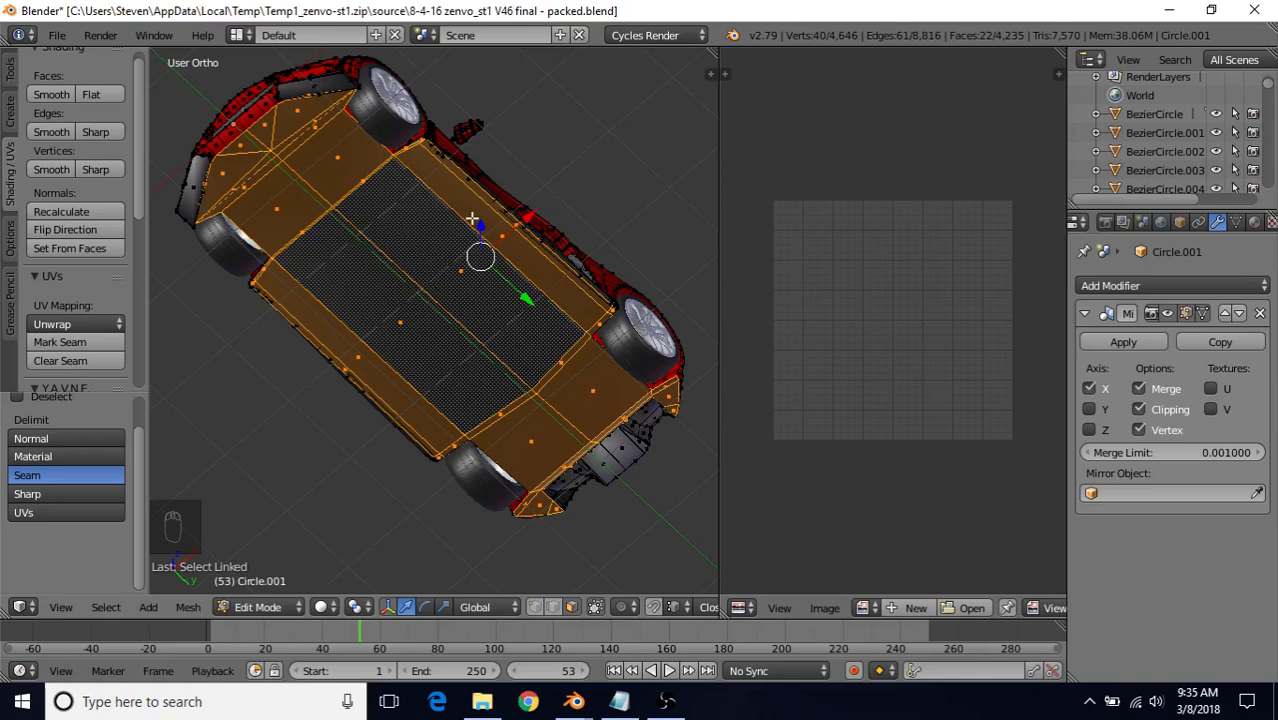
pyautogui.press('u')
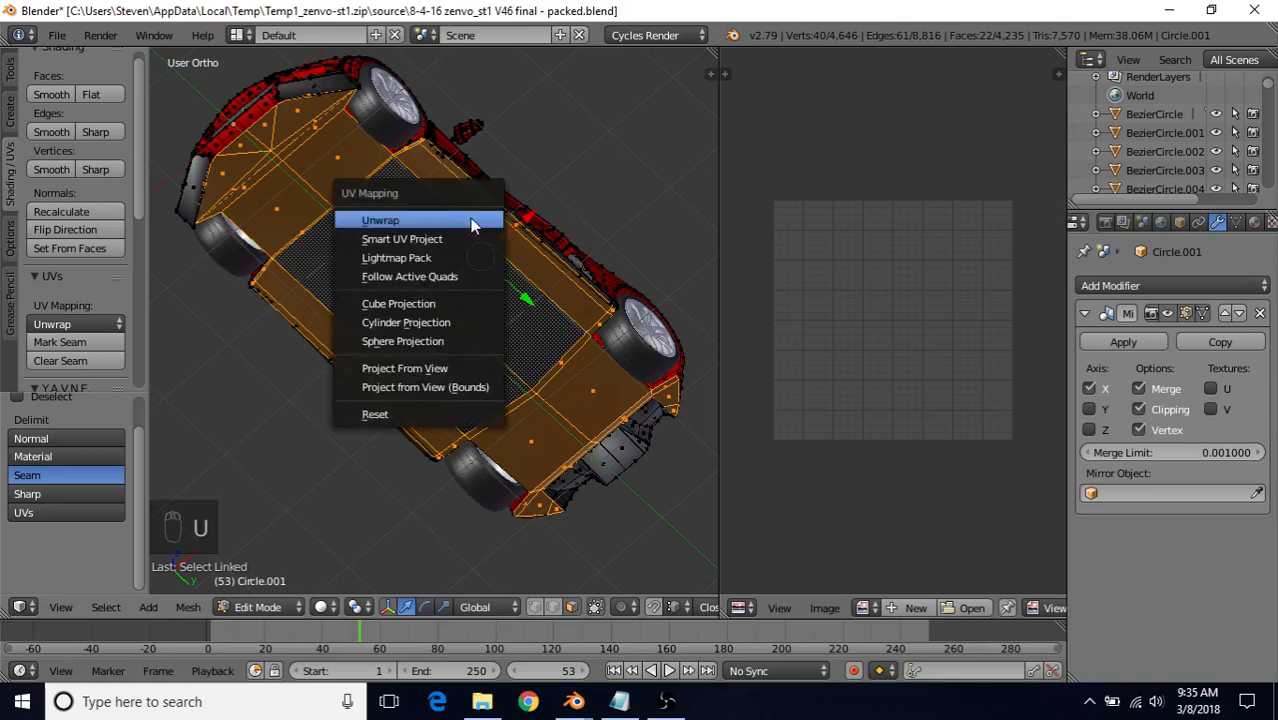
pyautogui.click(386, 221)
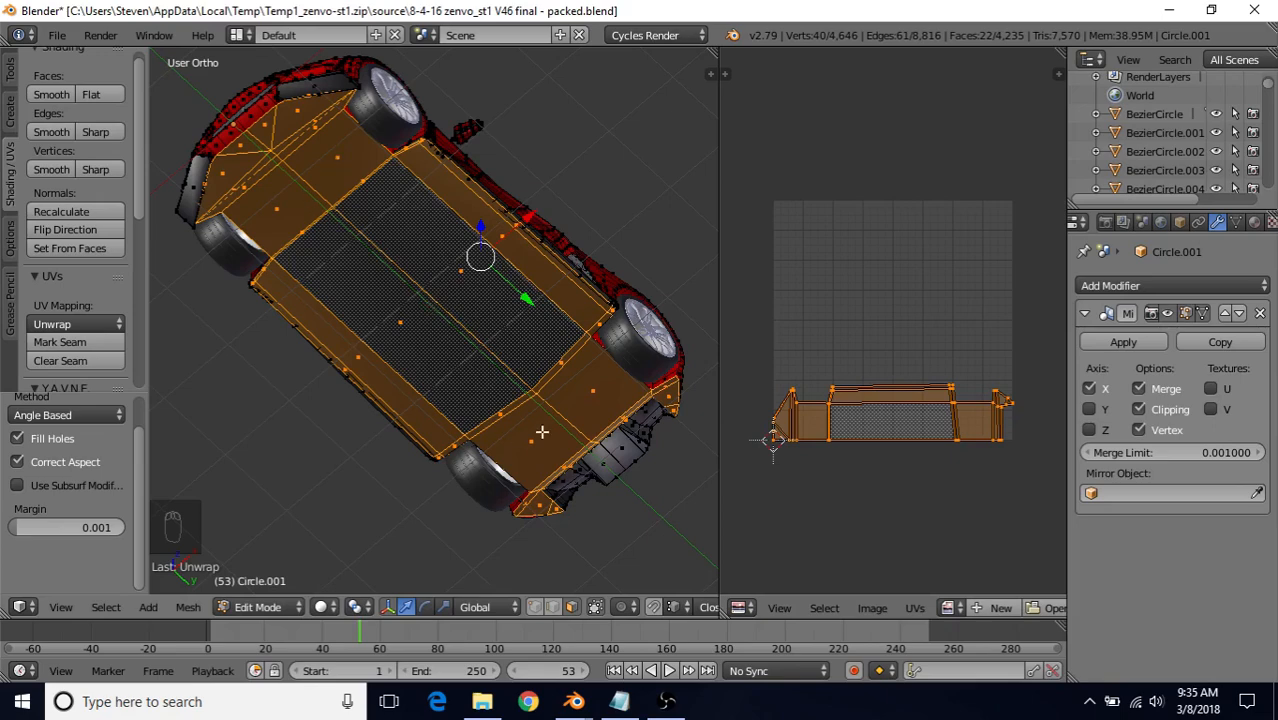
# In File Explorer, open car_underside_ed1 from the Car Undercarriage Tutorial's car_underside2 folder in Windows Photo Viewer
pyautogui.click(482, 701)
pyautogui.click(503, 620)
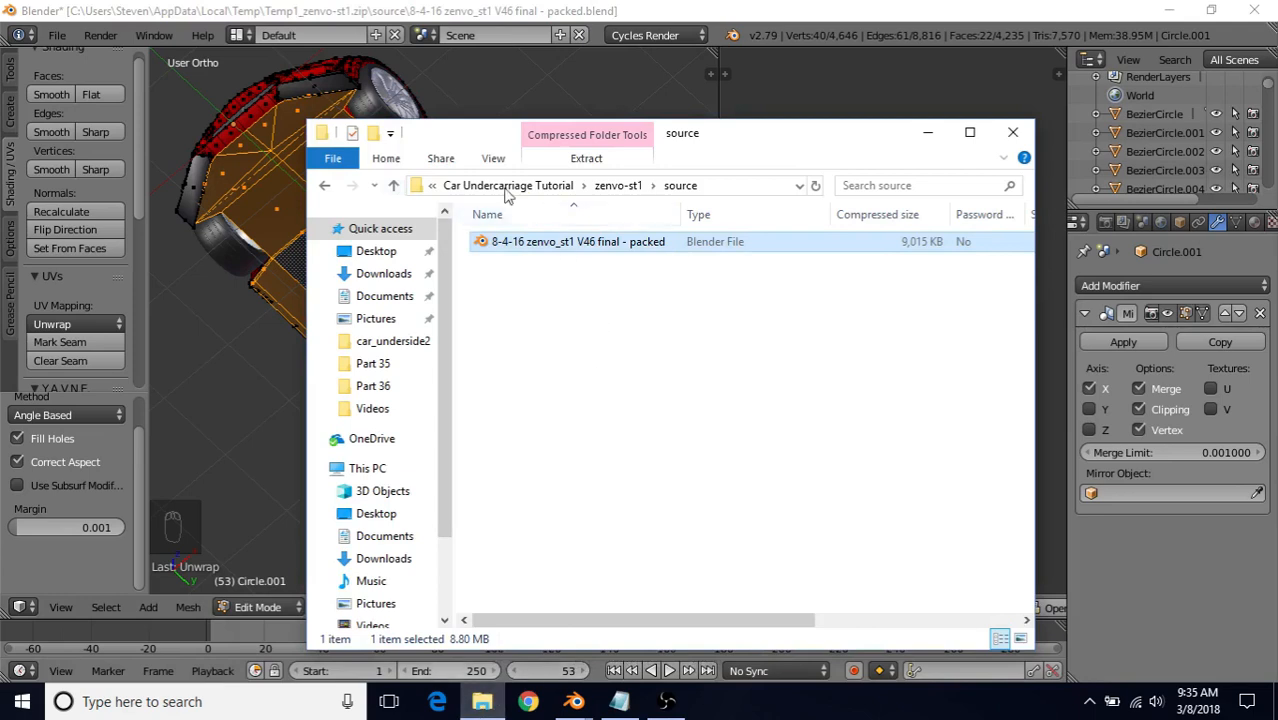
pyautogui.click(395, 188)
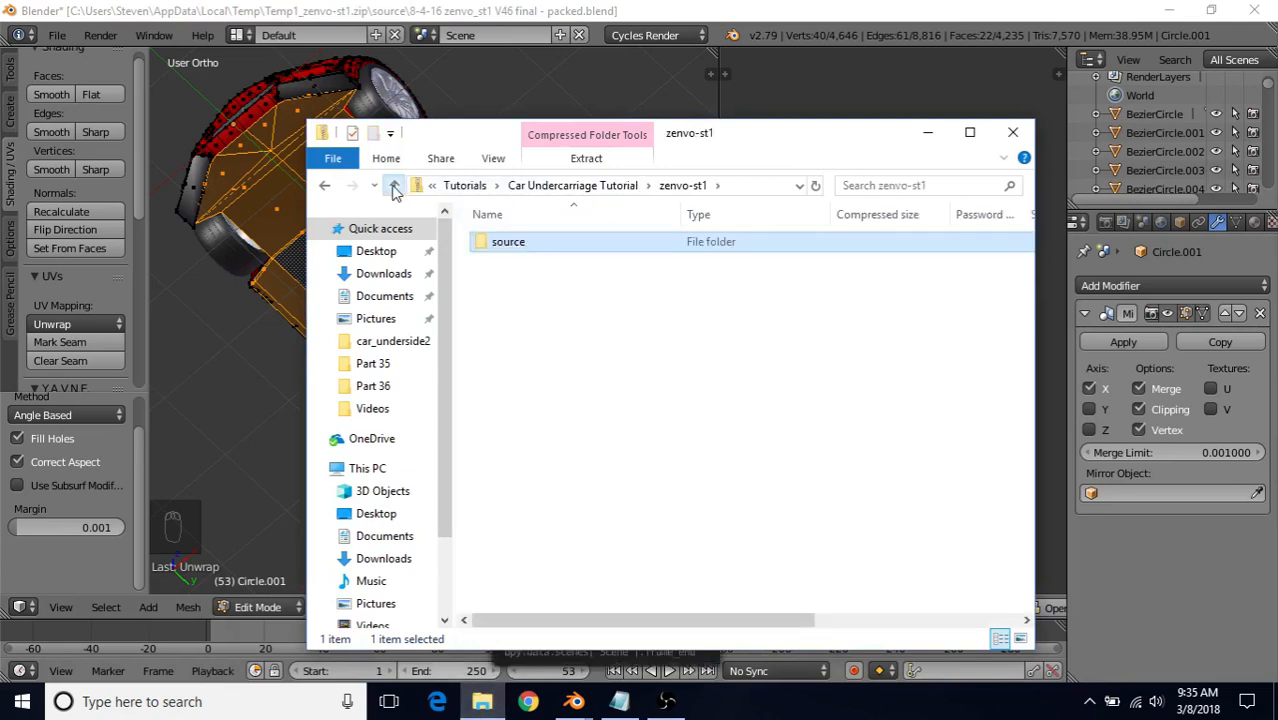
pyautogui.click(395, 186)
pyautogui.doubleClick(531, 263)
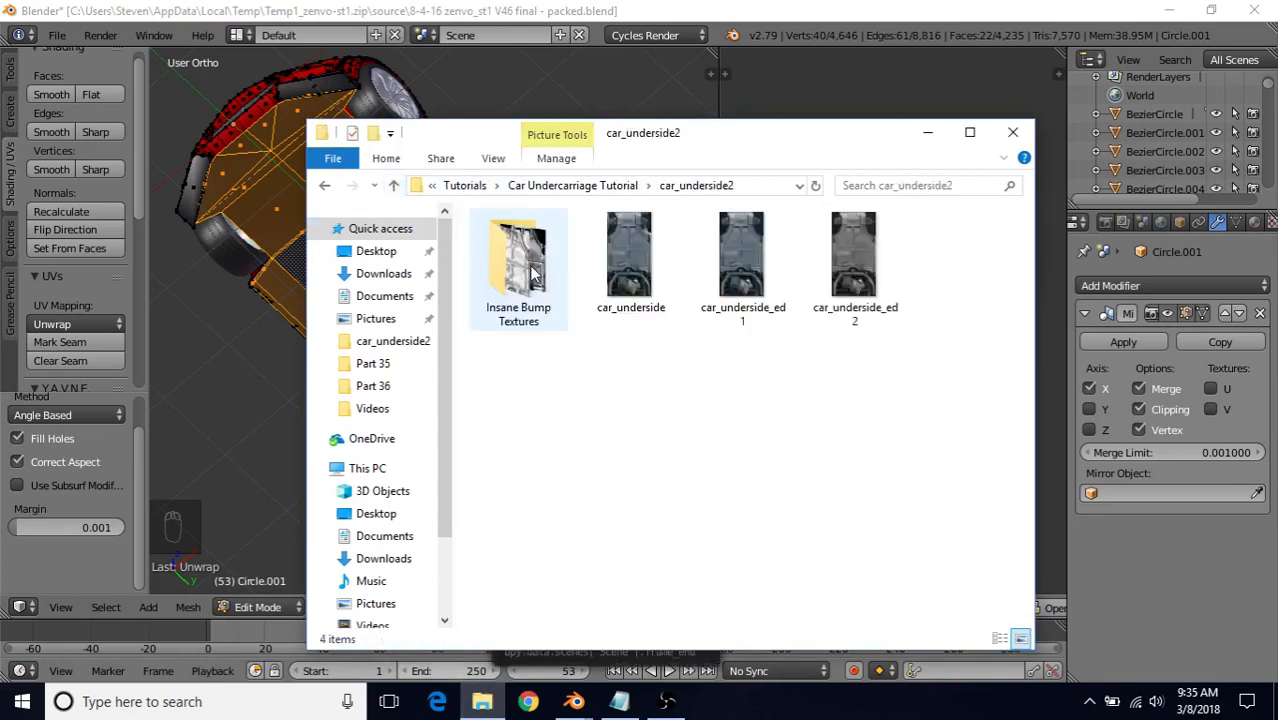
pyautogui.click(741, 276)
pyautogui.doubleClick(736, 282)
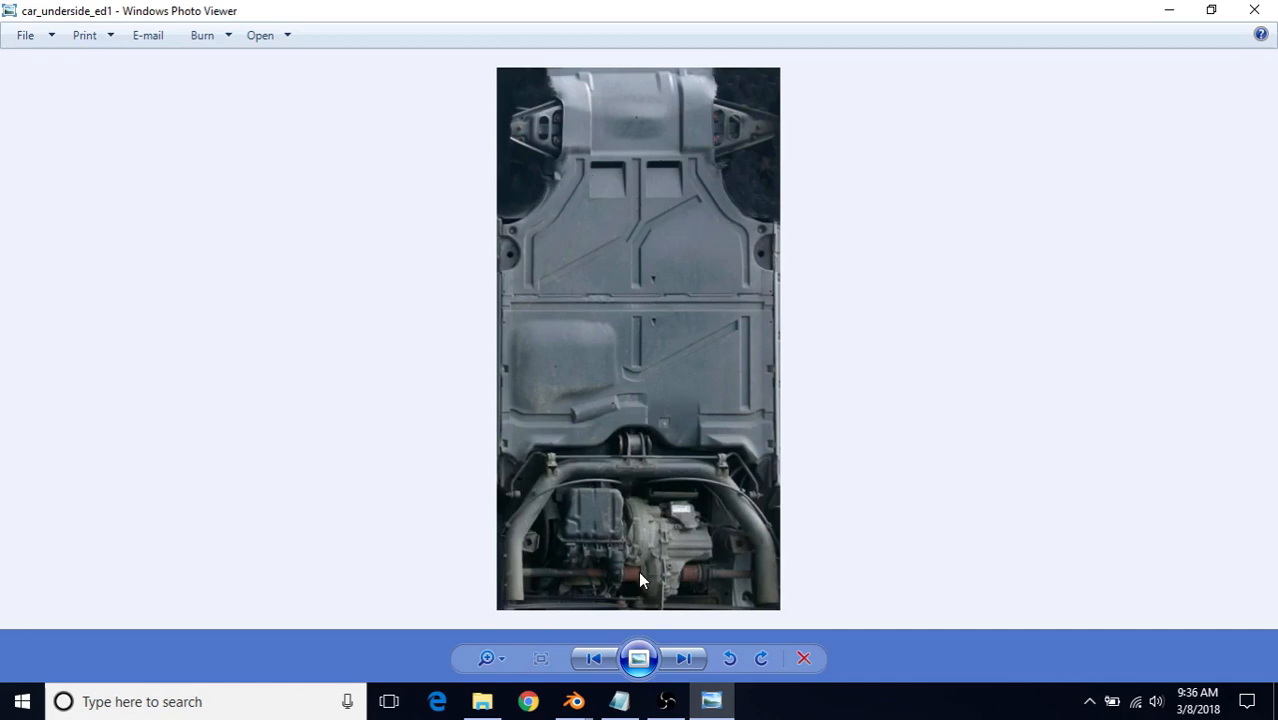
# Switch to the Zenvo model's Blender window to compare its UV layout with the car_underside_ed1 picture, and return to the picture
pyautogui.click(574, 701)
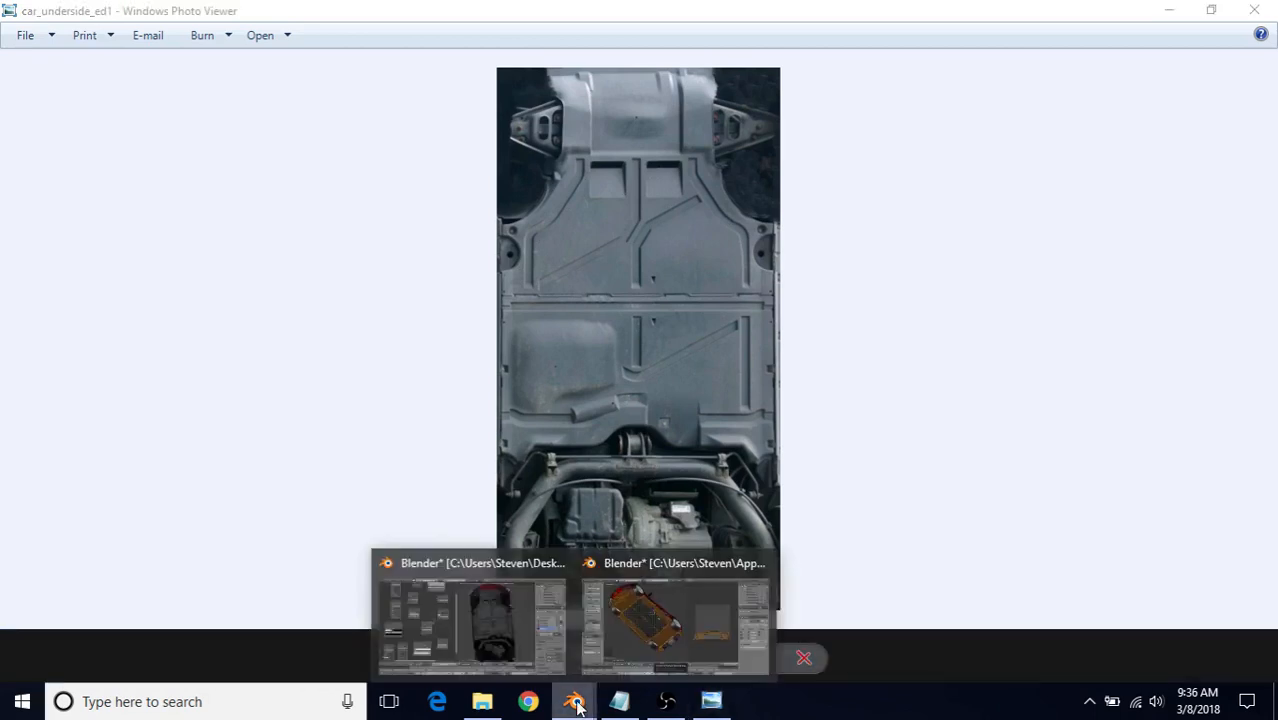
pyautogui.click(650, 632)
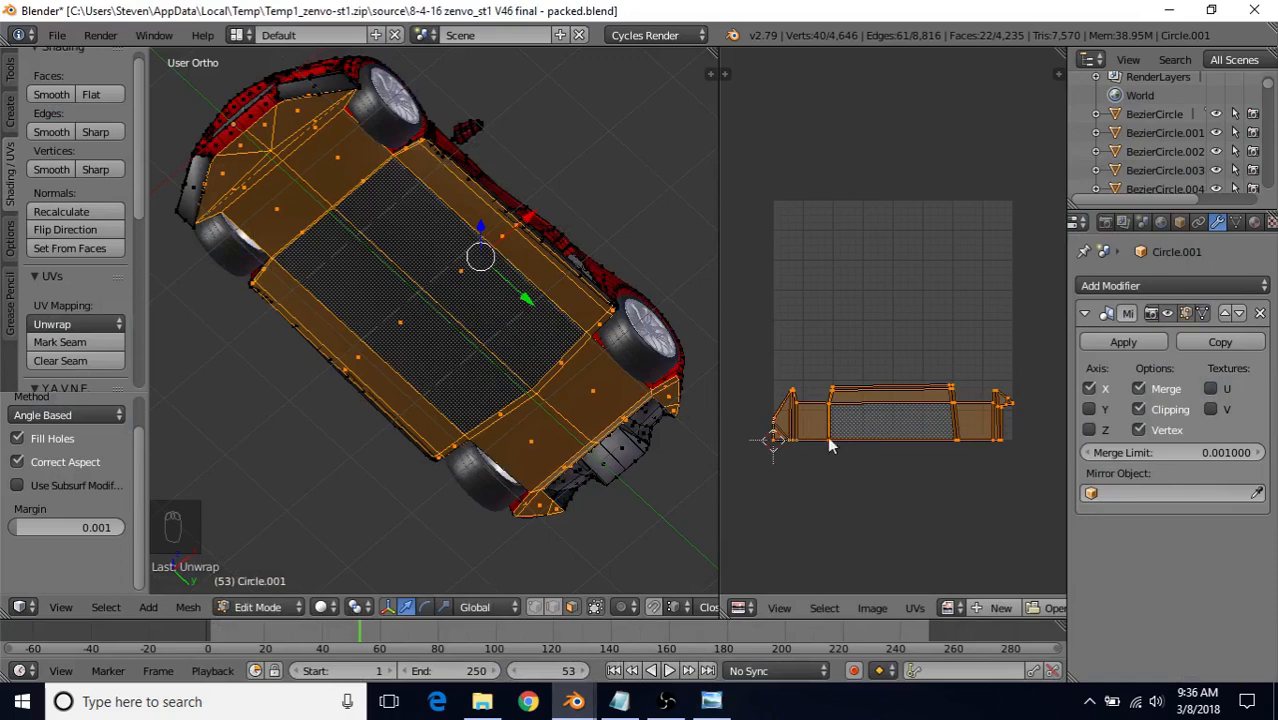
pyautogui.click(711, 701)
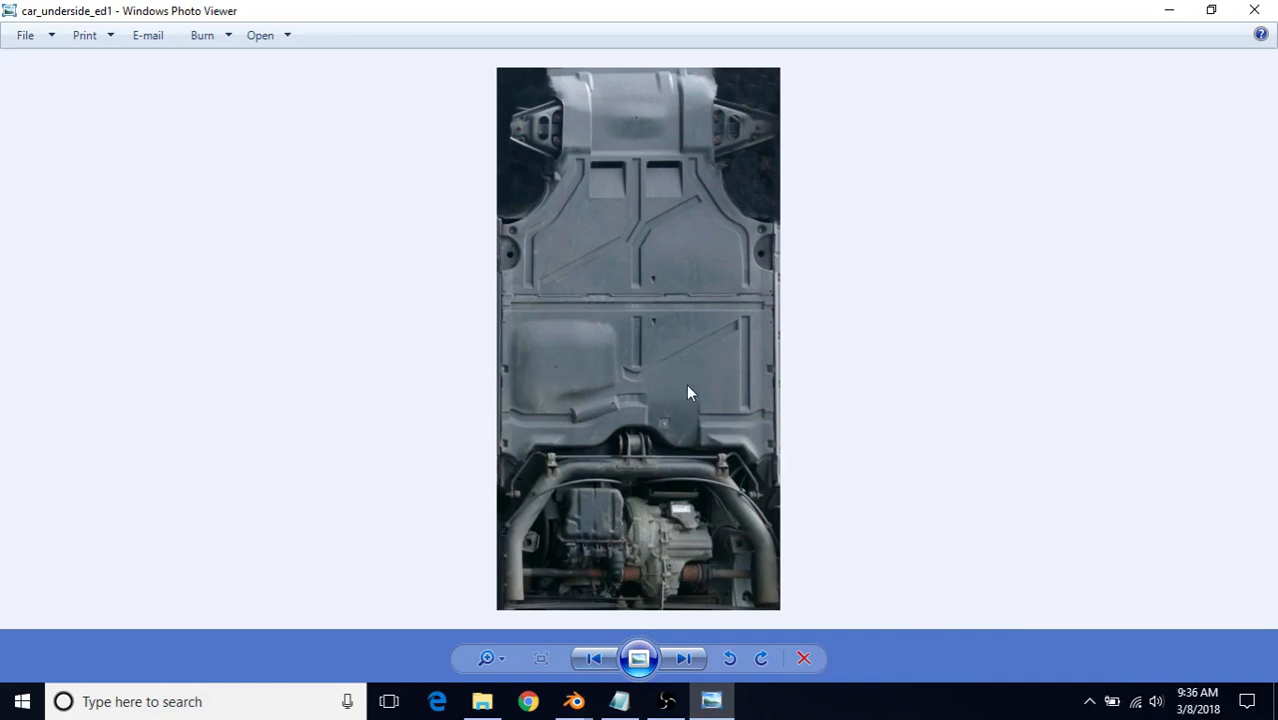
# Switch to the Zenvo model's Blender window and apply the car body's Mirror modifier in Object Mode
pyautogui.moveTo(574, 701)
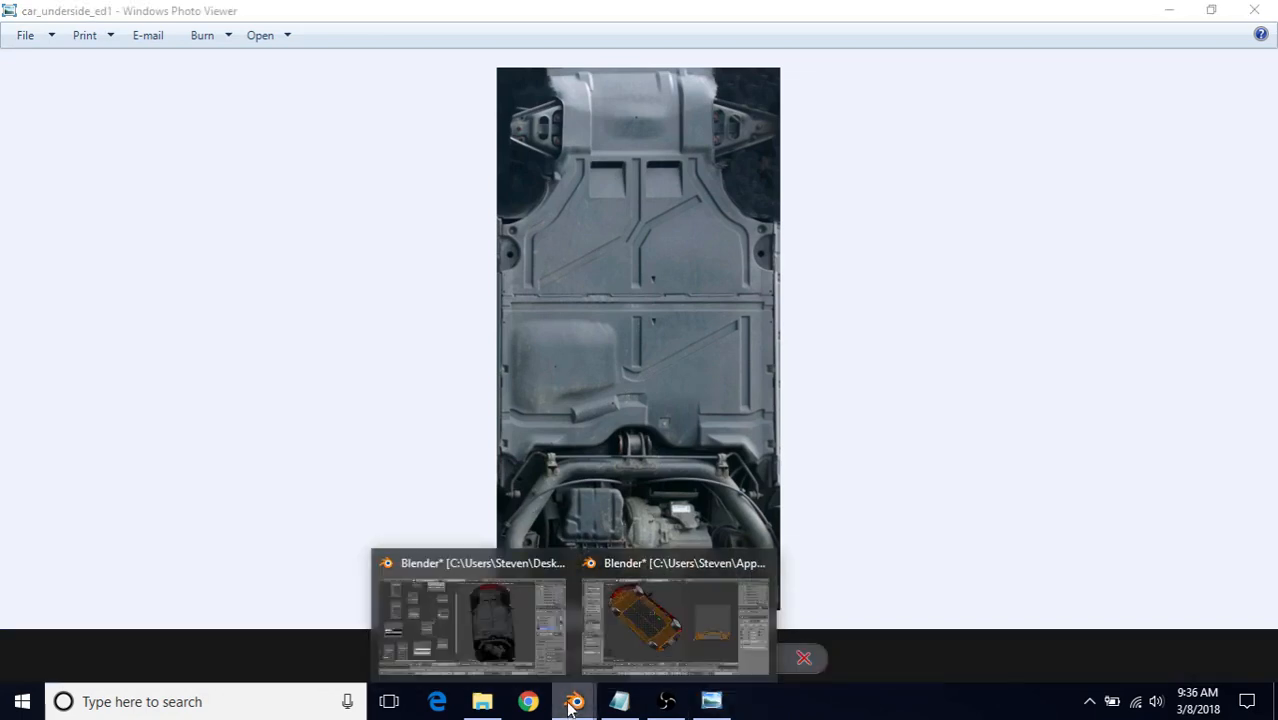
pyautogui.click(675, 615)
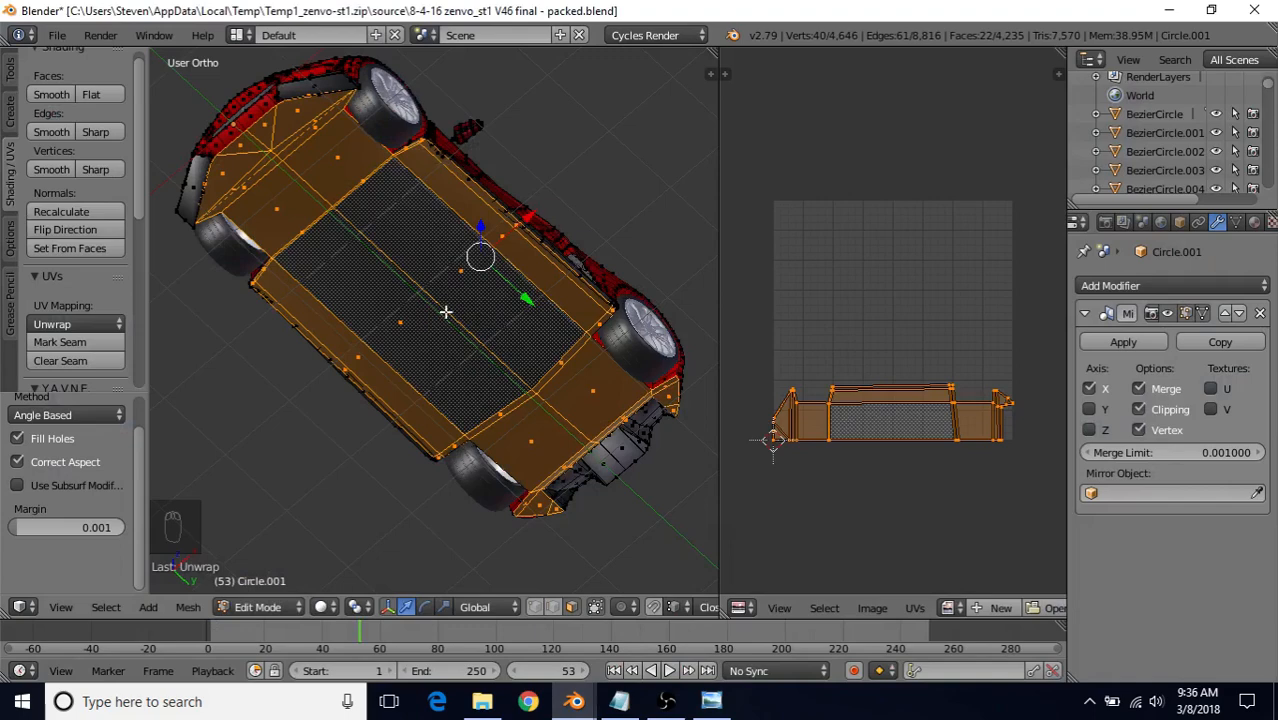
pyautogui.press('Tab')
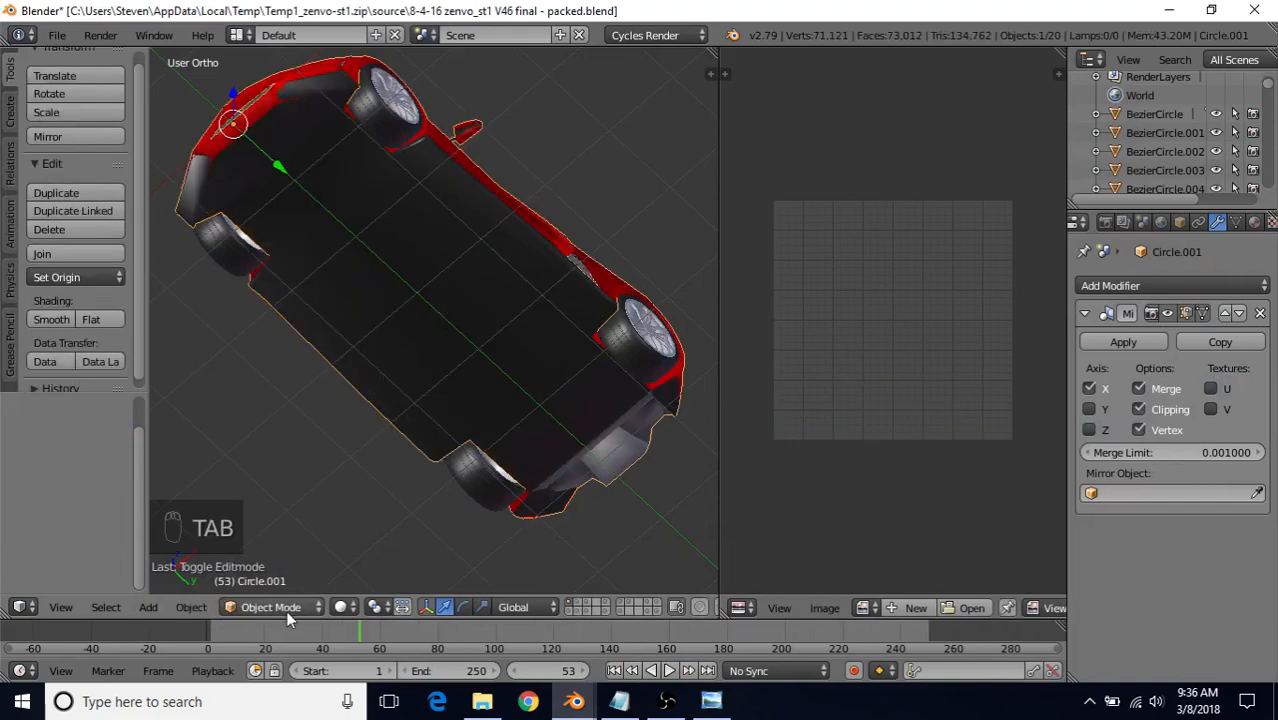
pyautogui.click(1124, 342)
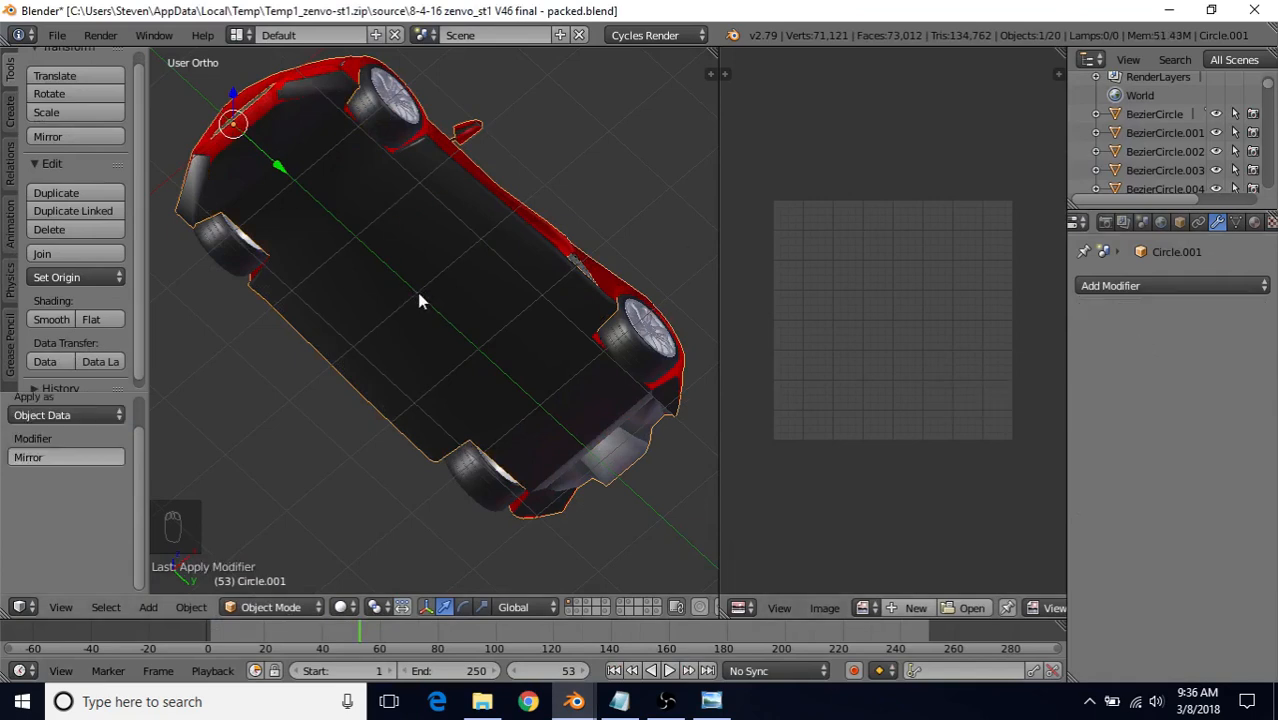
# Return to Edit Mode and unwrap the selected underside faces on both halves of the car with the standard Unwrap method
pyautogui.press('Tab')
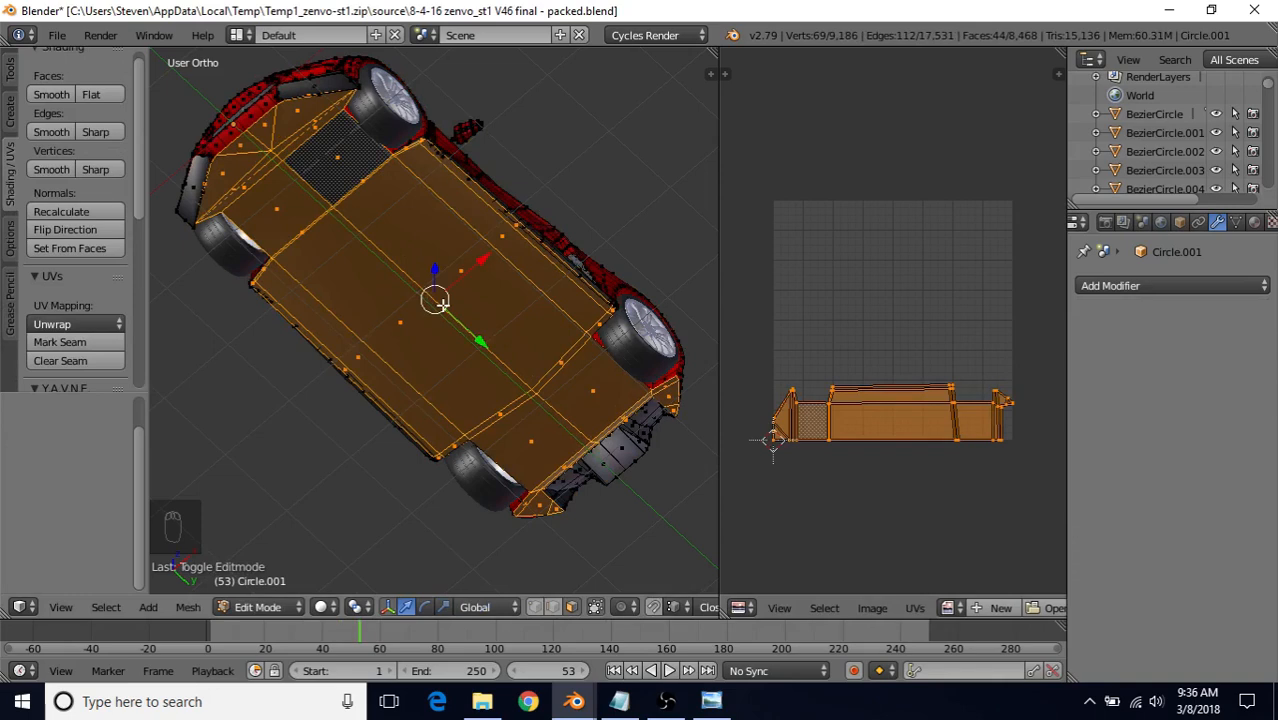
pyautogui.press('u')
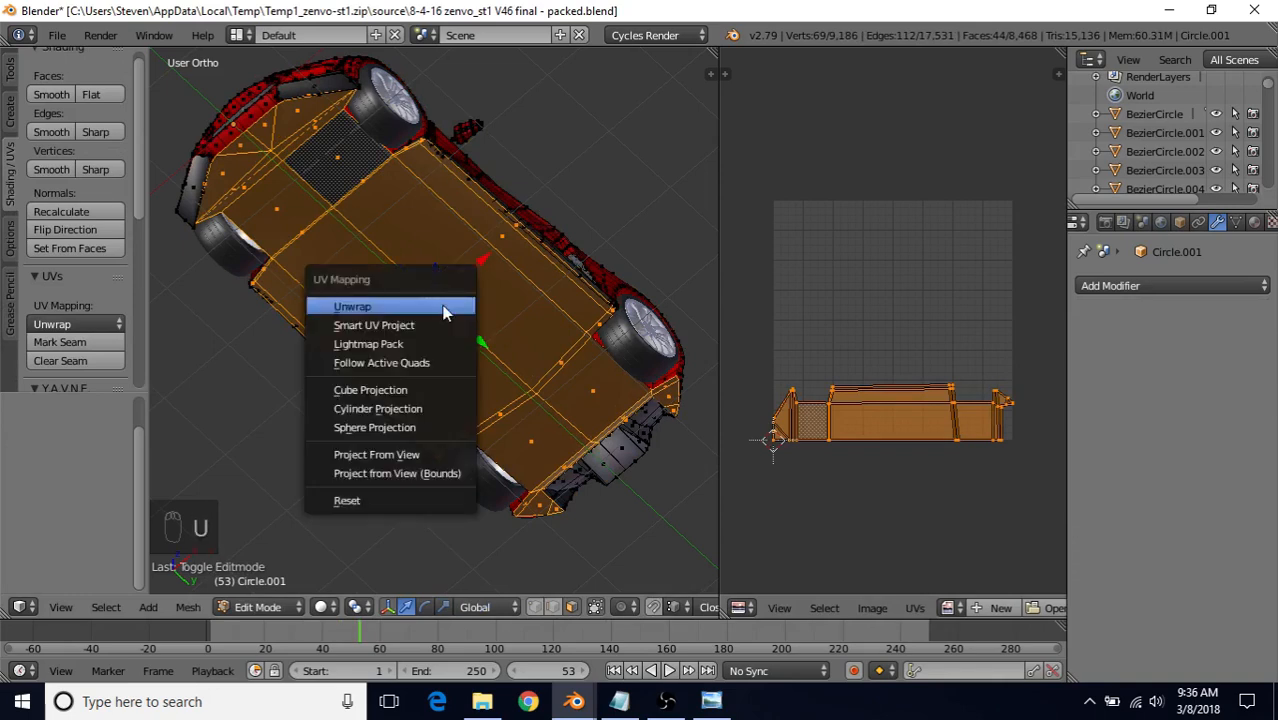
pyautogui.click(379, 308)
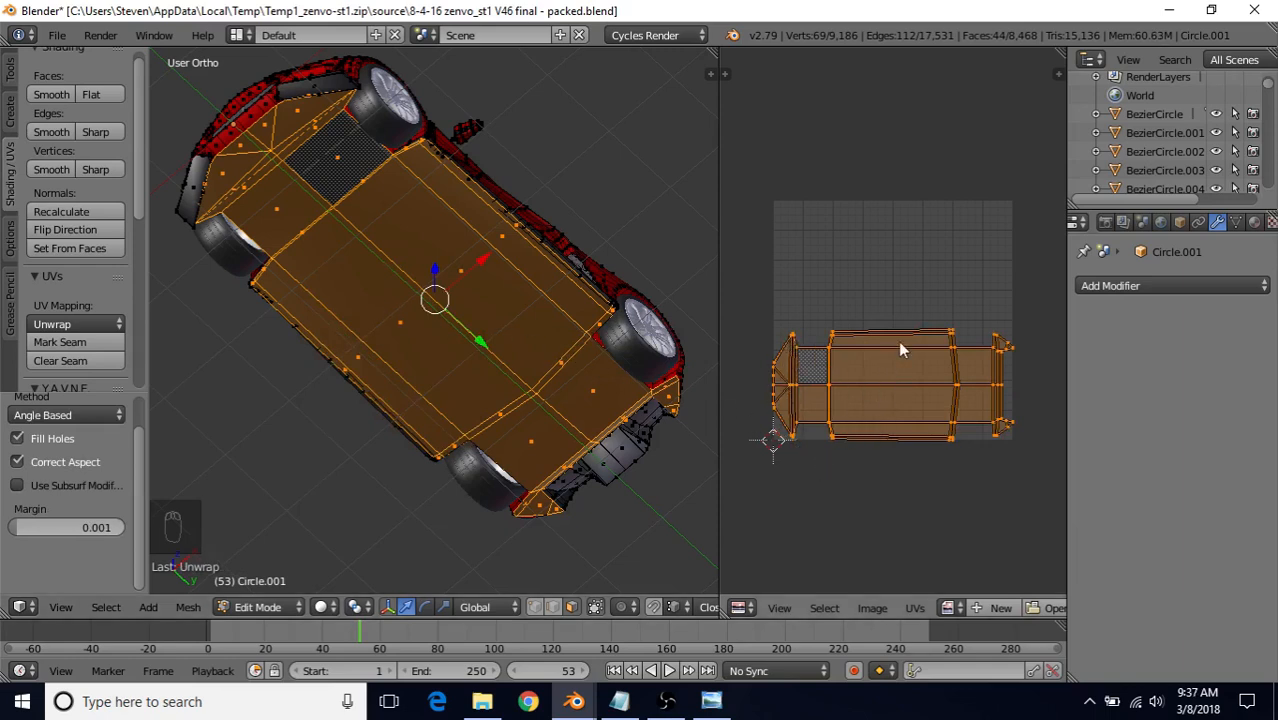
# Check the orientation of the car_underside_ed1 picture against the full UV layout and return to the Zenvo model's Blender window
pyautogui.click(711, 701)
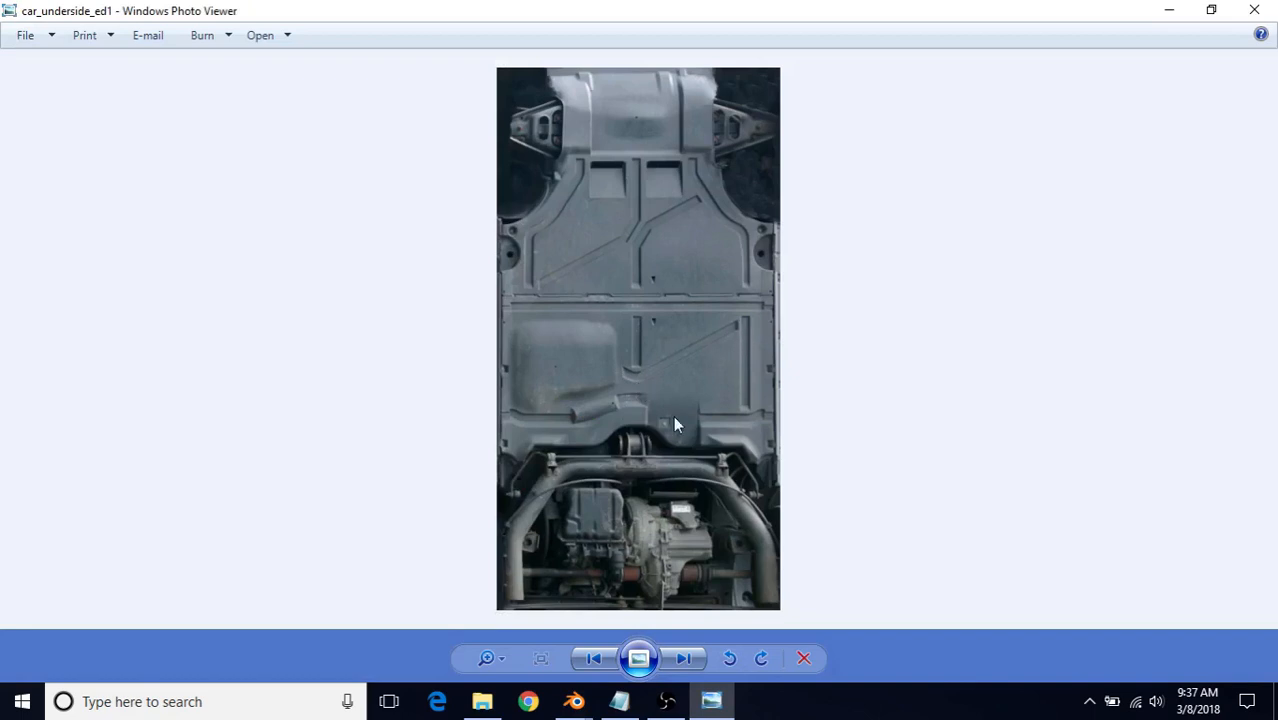
pyautogui.click(574, 701)
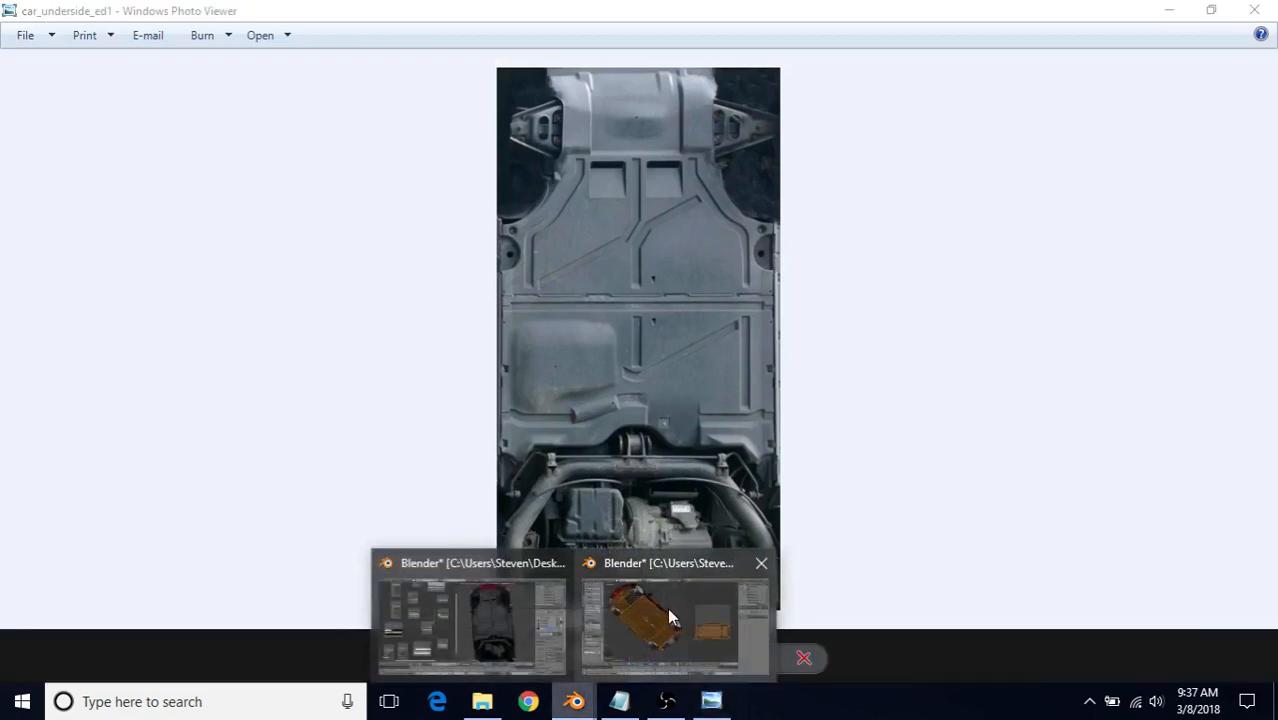
pyautogui.click(670, 617)
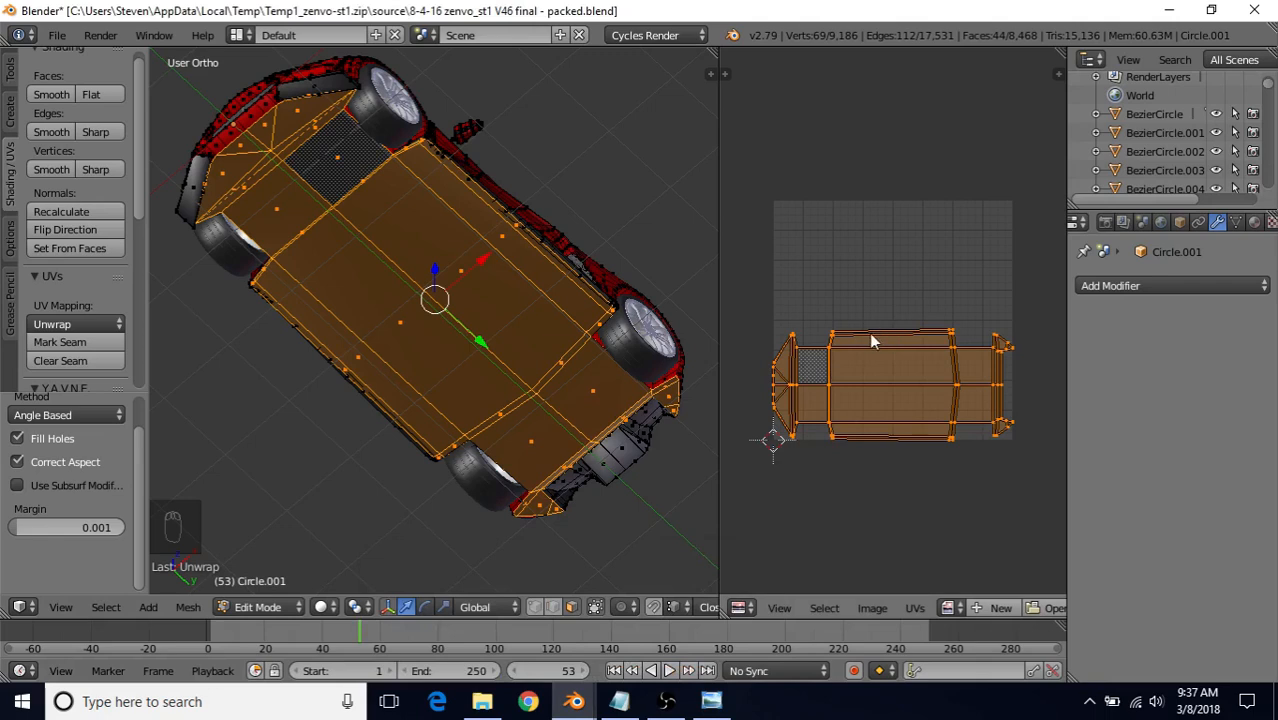
# Rotate the underside's whole UV layout by 90 degrees
pyautogui.write('r')
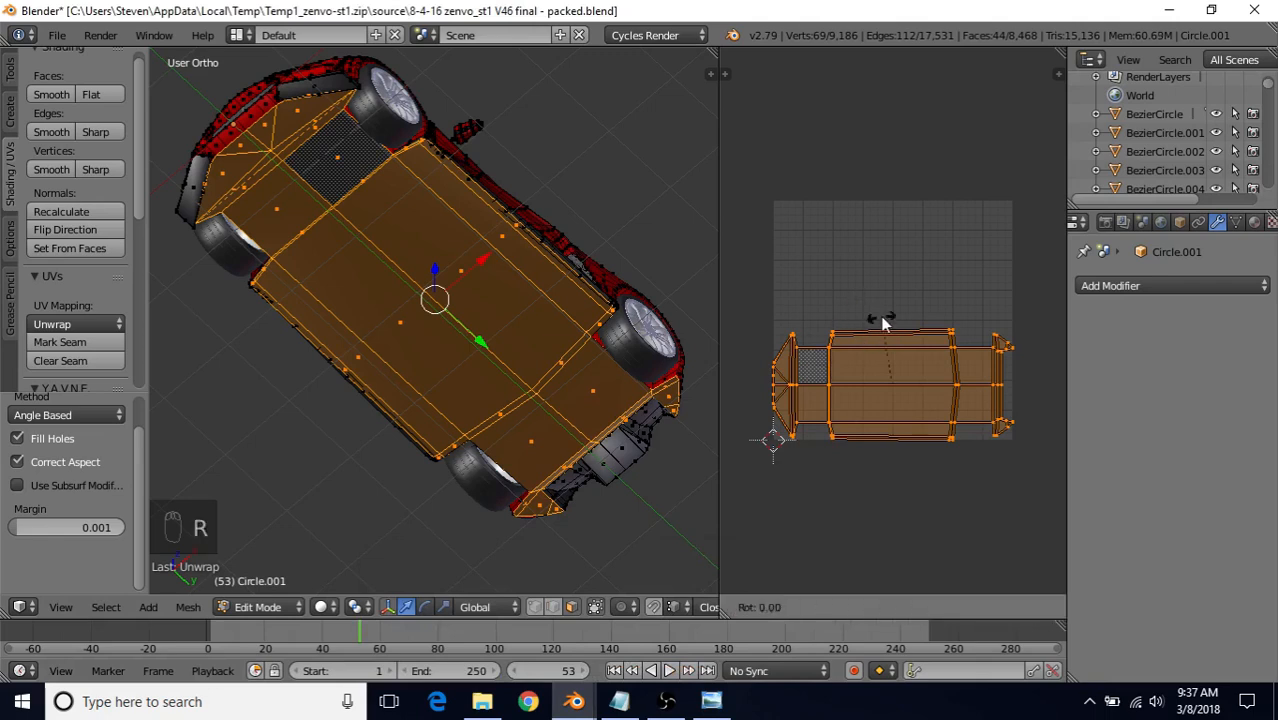
pyautogui.write('90')
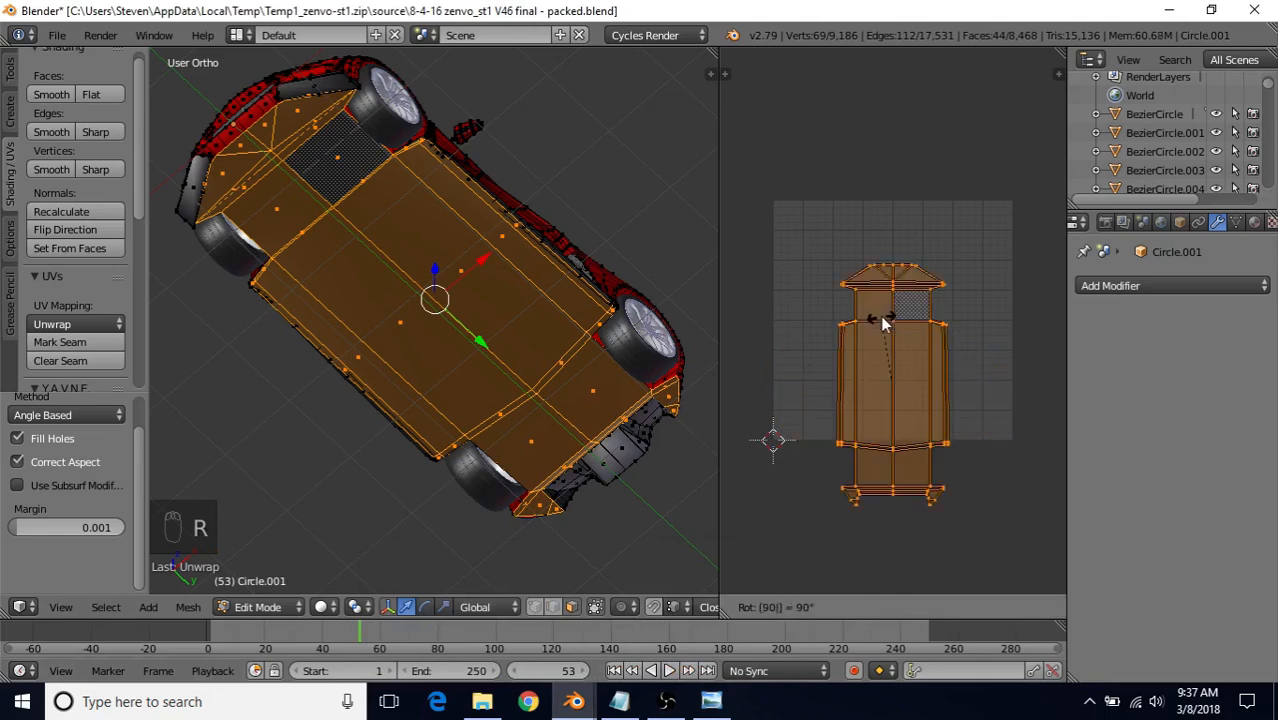
pyautogui.press('Return')
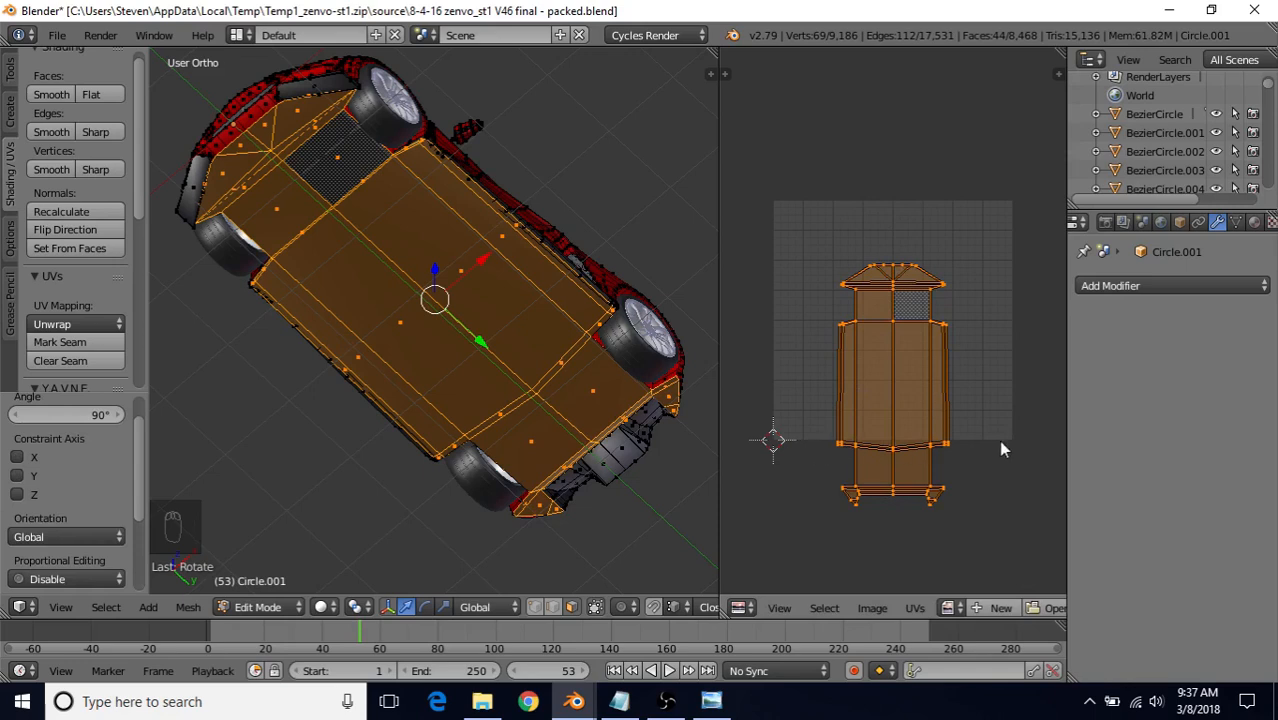
# Turn on Constrain to Image Bounds for the UVs and bring the underside layout inside the image area with a Y-axis move
pyautogui.click(914, 608)
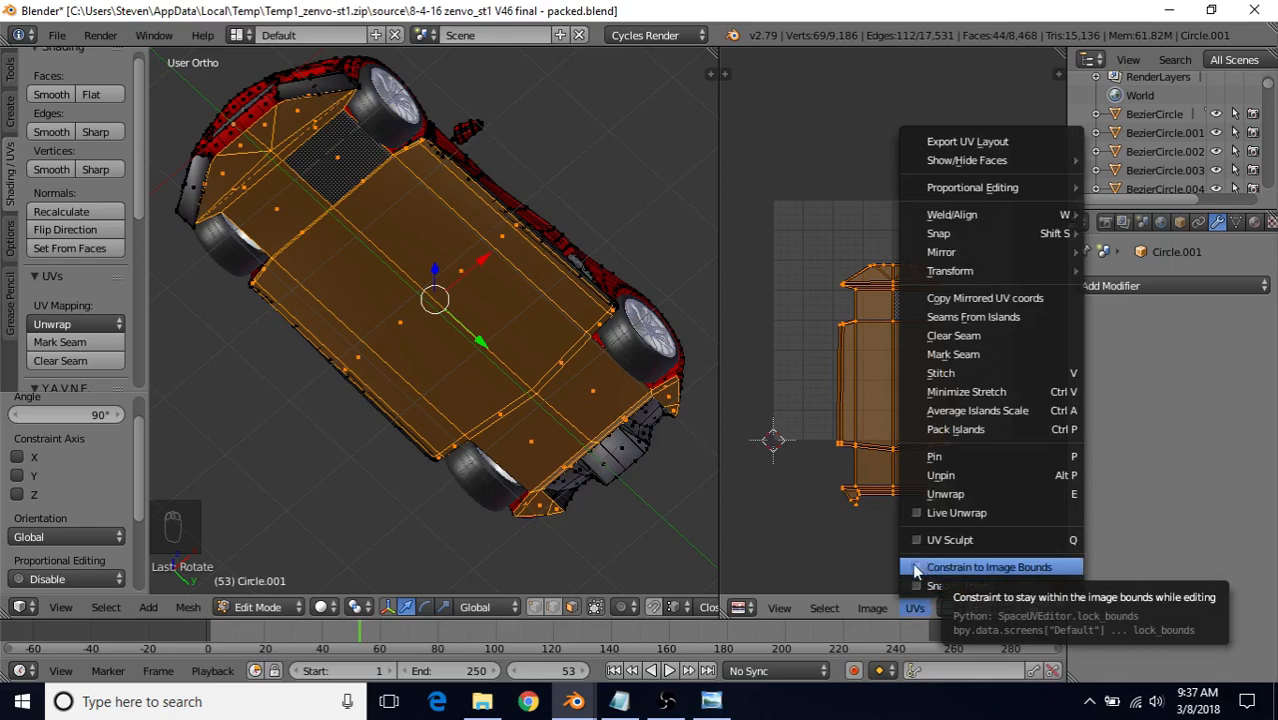
pyautogui.click(925, 568)
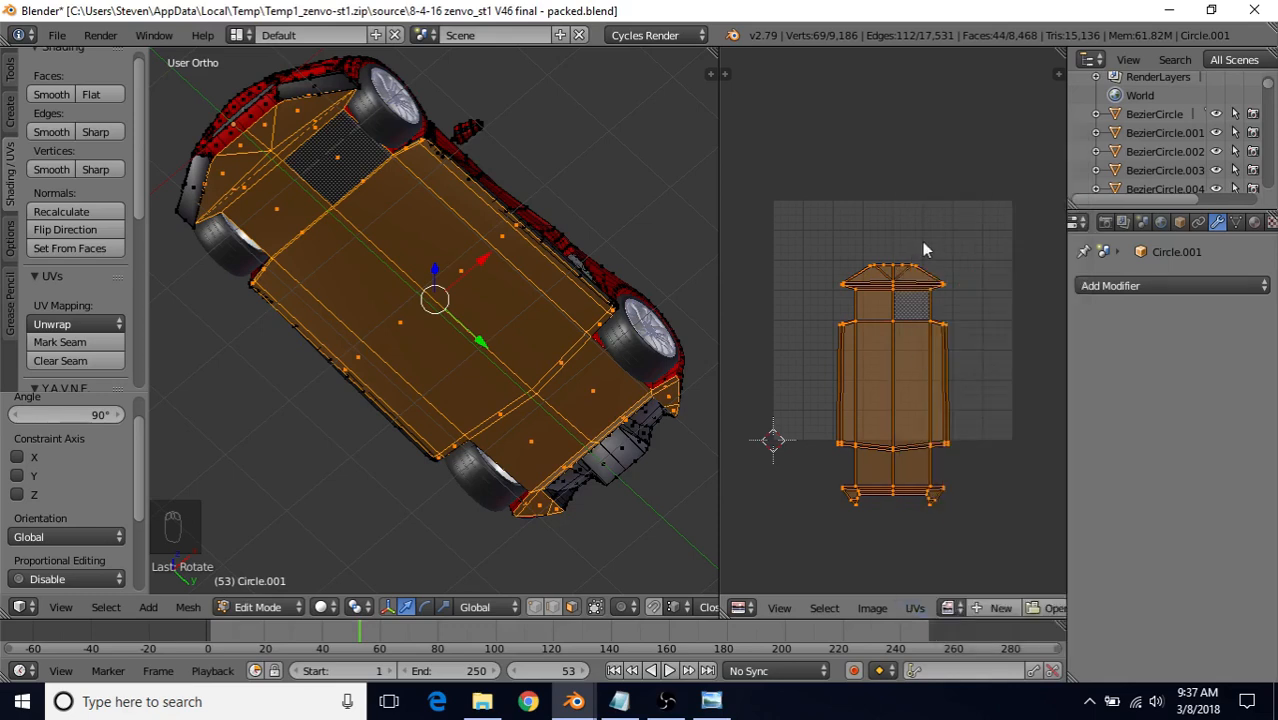
pyautogui.press('g')
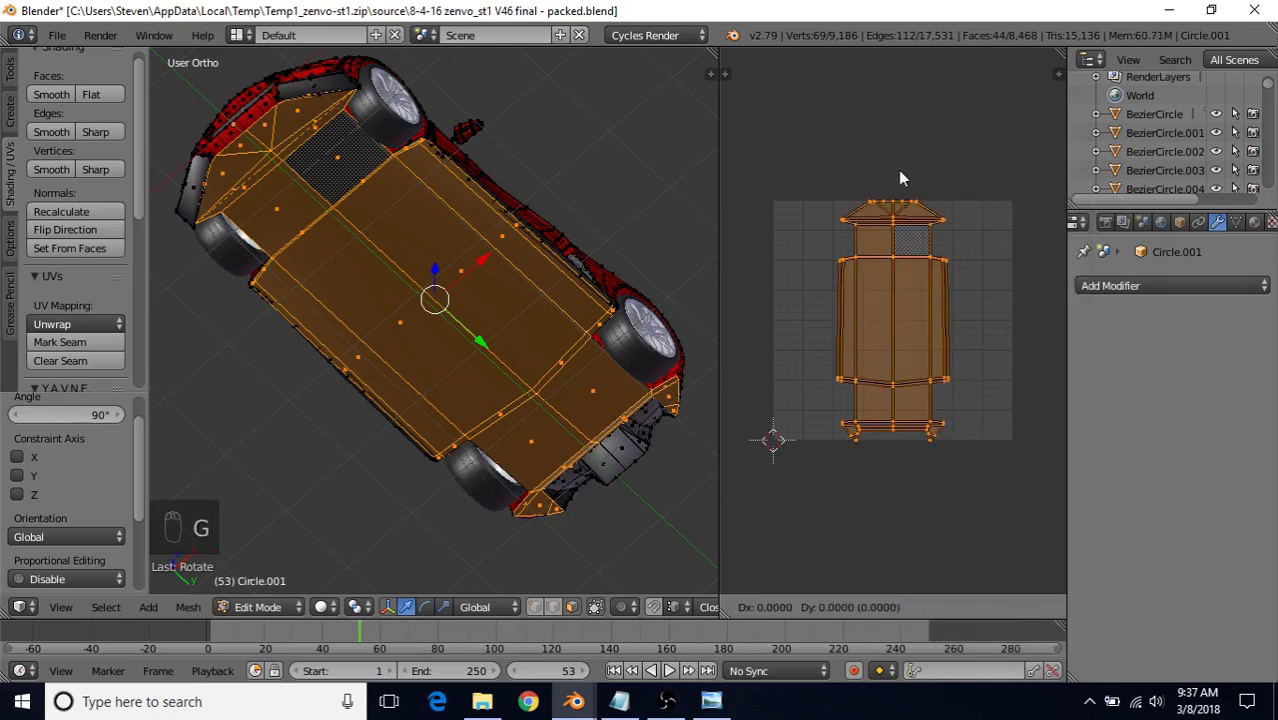
pyautogui.press('y')
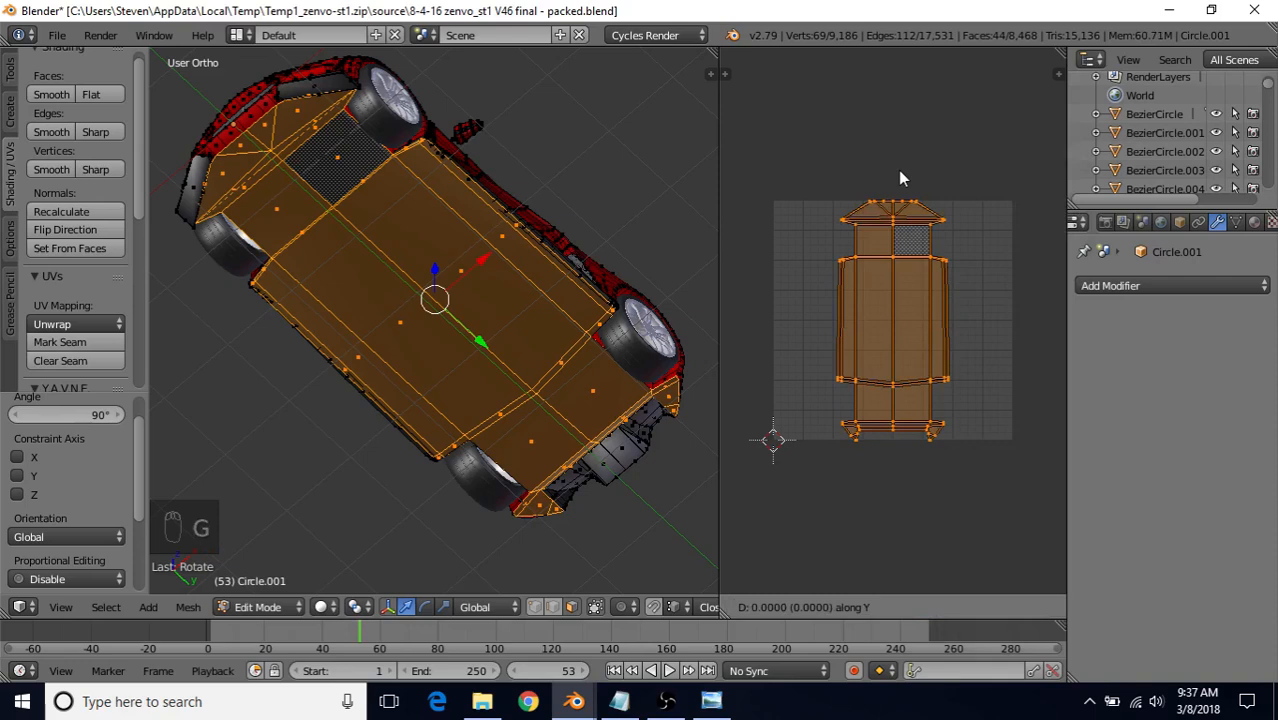
pyautogui.click(901, 178)
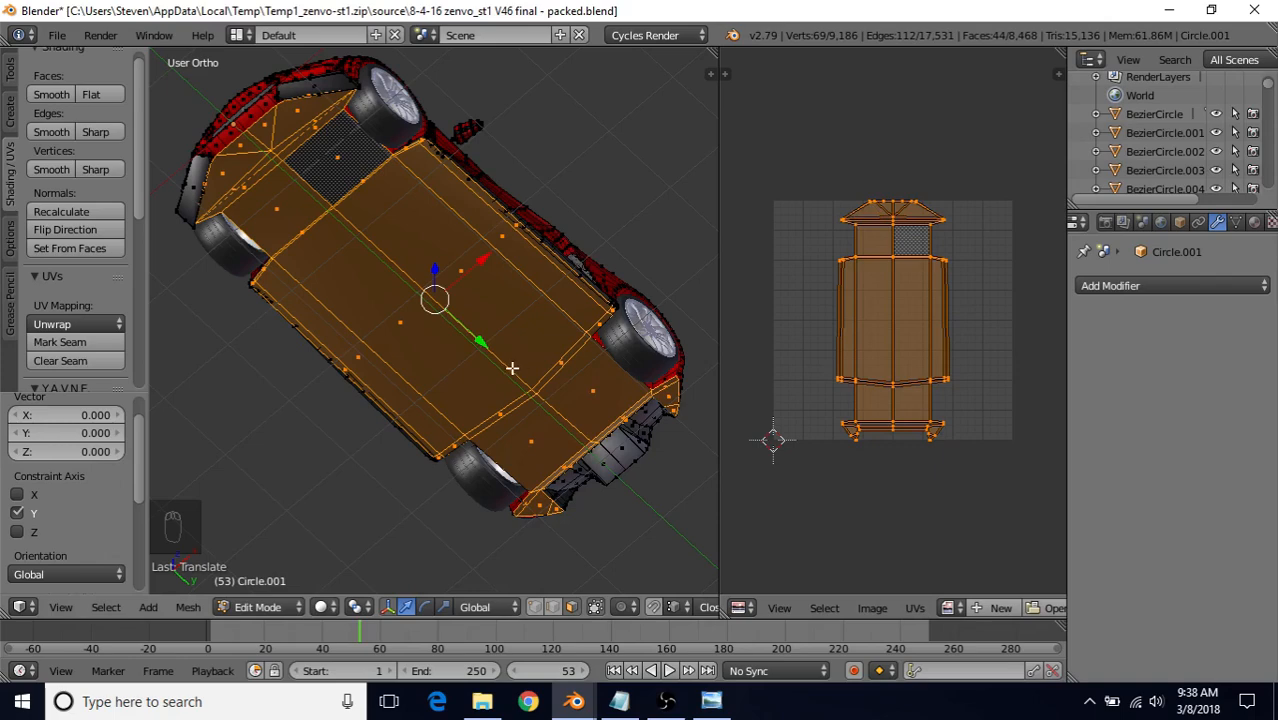
# Add a new material slot at the end of the car body's material list with a new material named Undercarriage
pyautogui.moveTo(512, 366); pyautogui.dragTo(525, 434, button='middle')
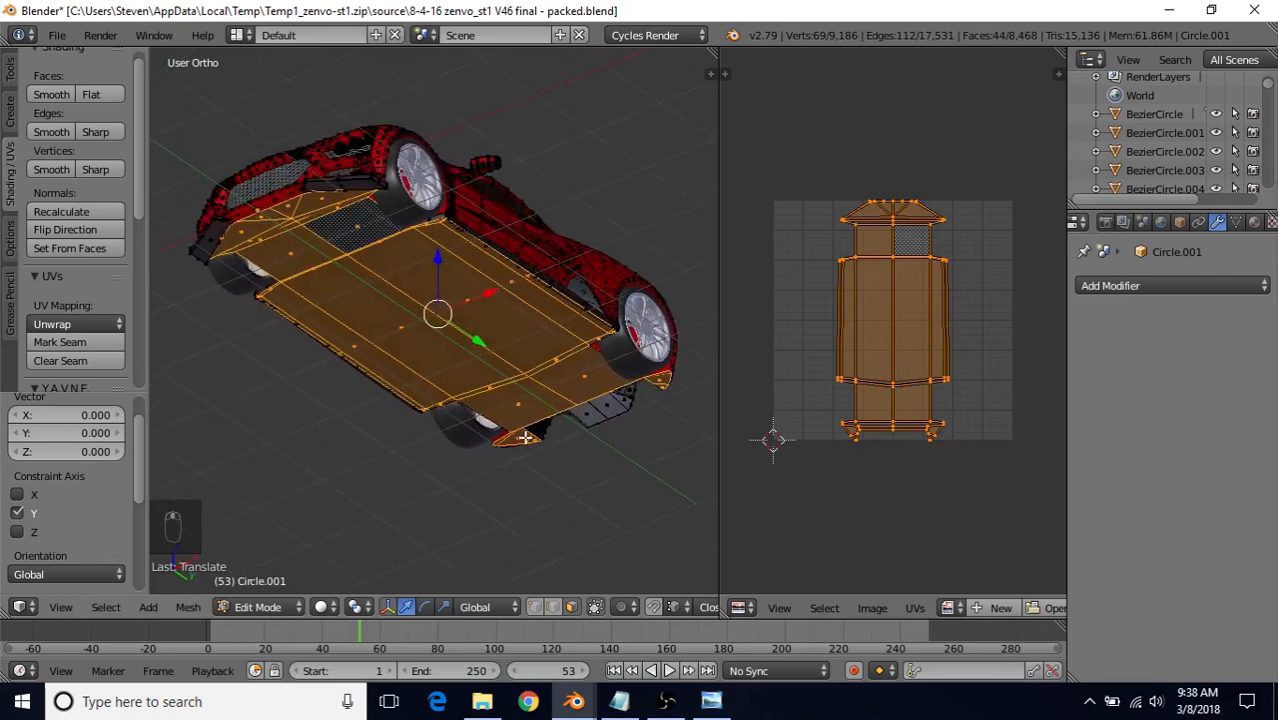
pyautogui.moveTo(538, 389); pyautogui.dragTo(548, 360, button='middle')
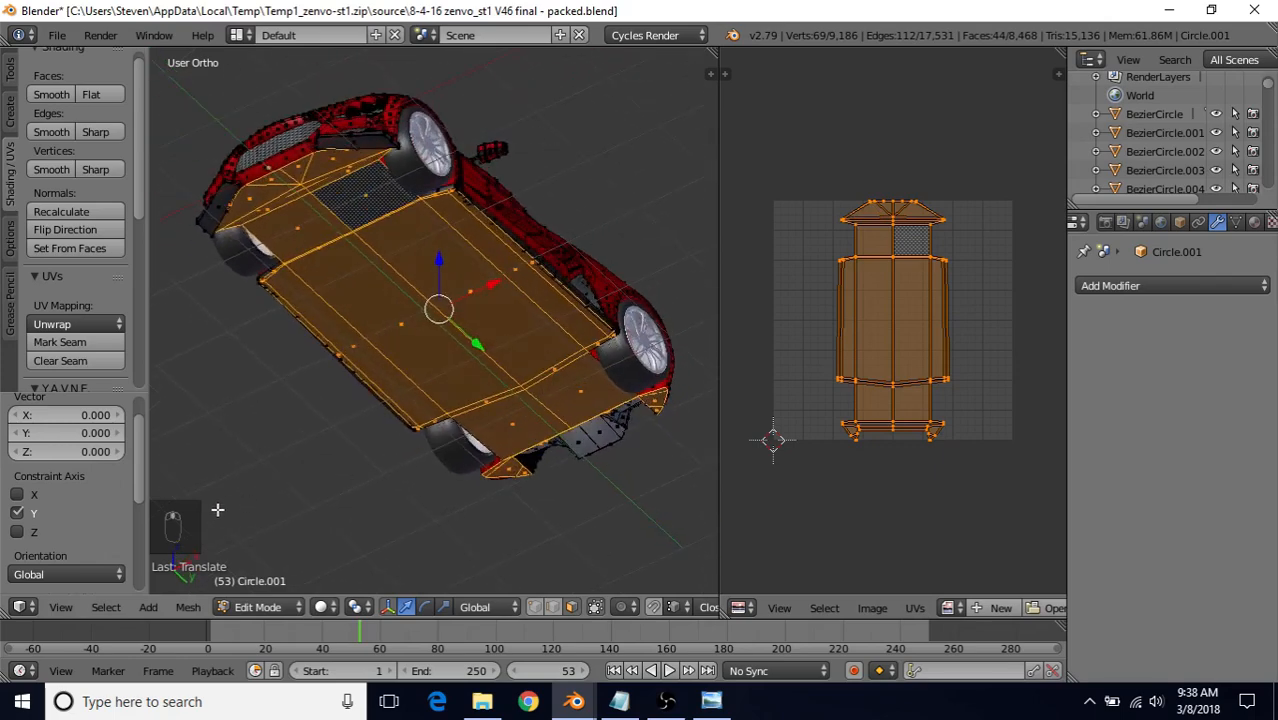
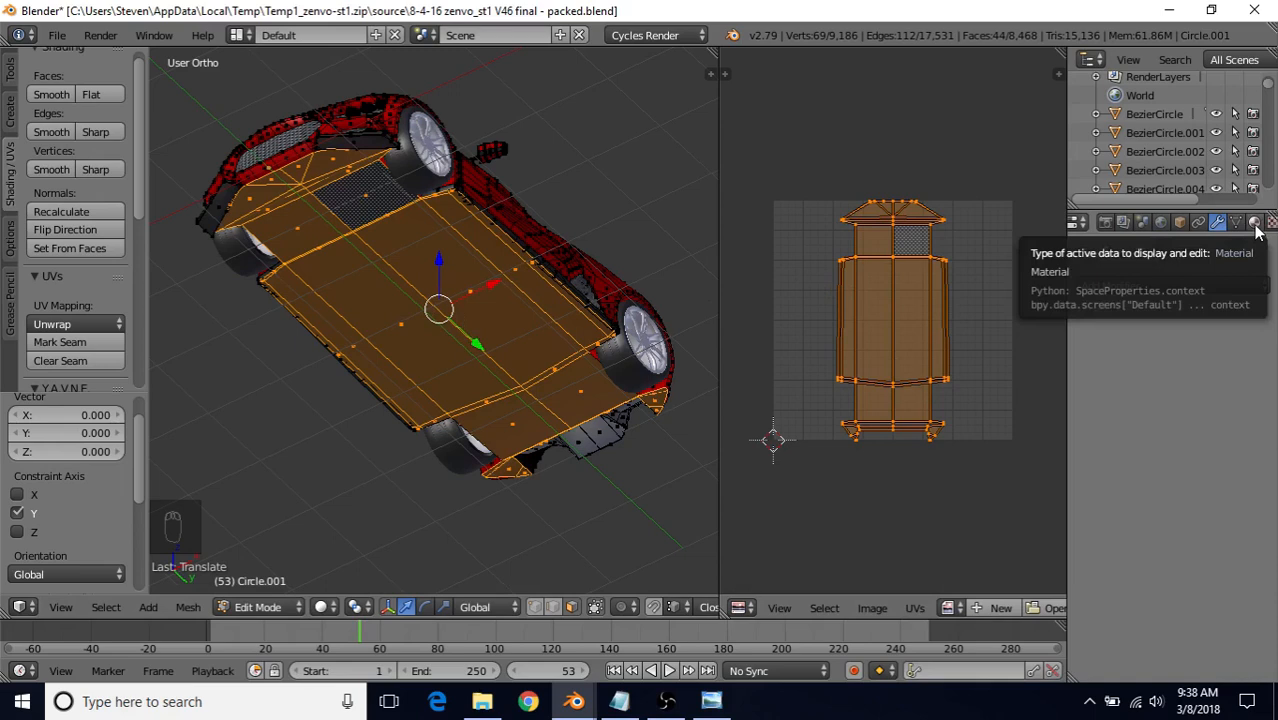
pyautogui.click(1256, 222)
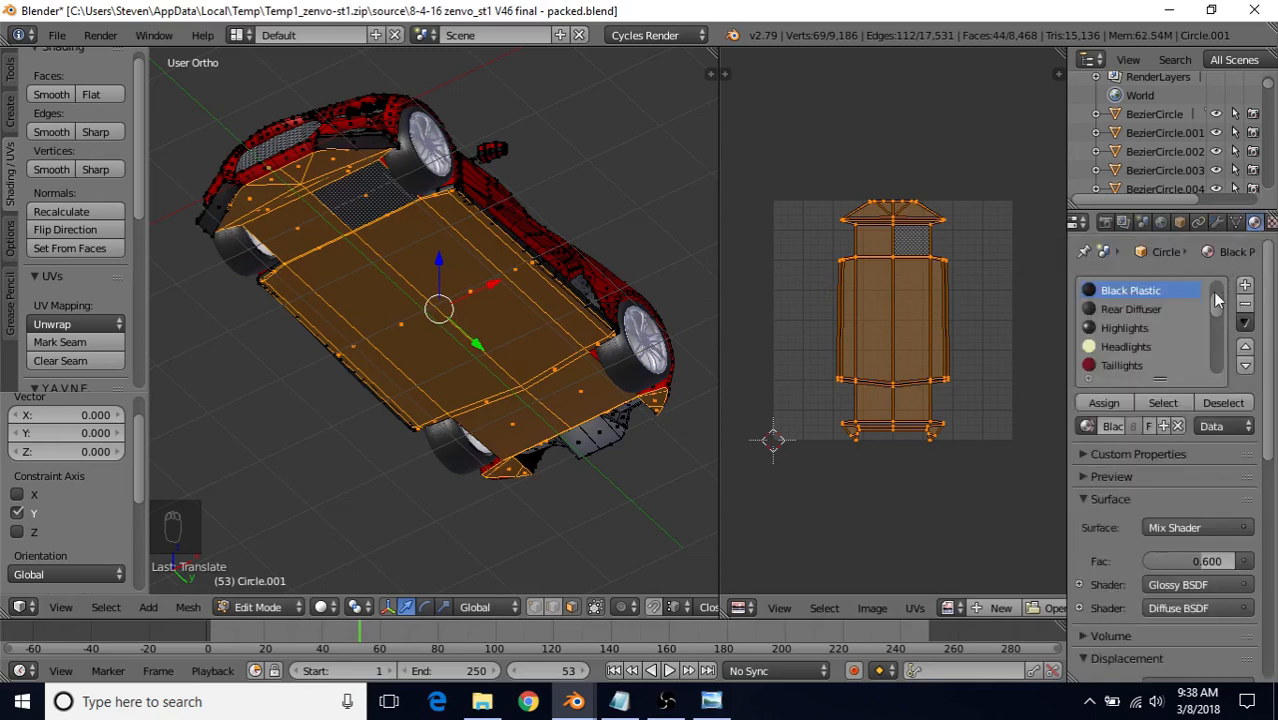
pyautogui.moveTo(1217, 305); pyautogui.dragTo(1222, 355)
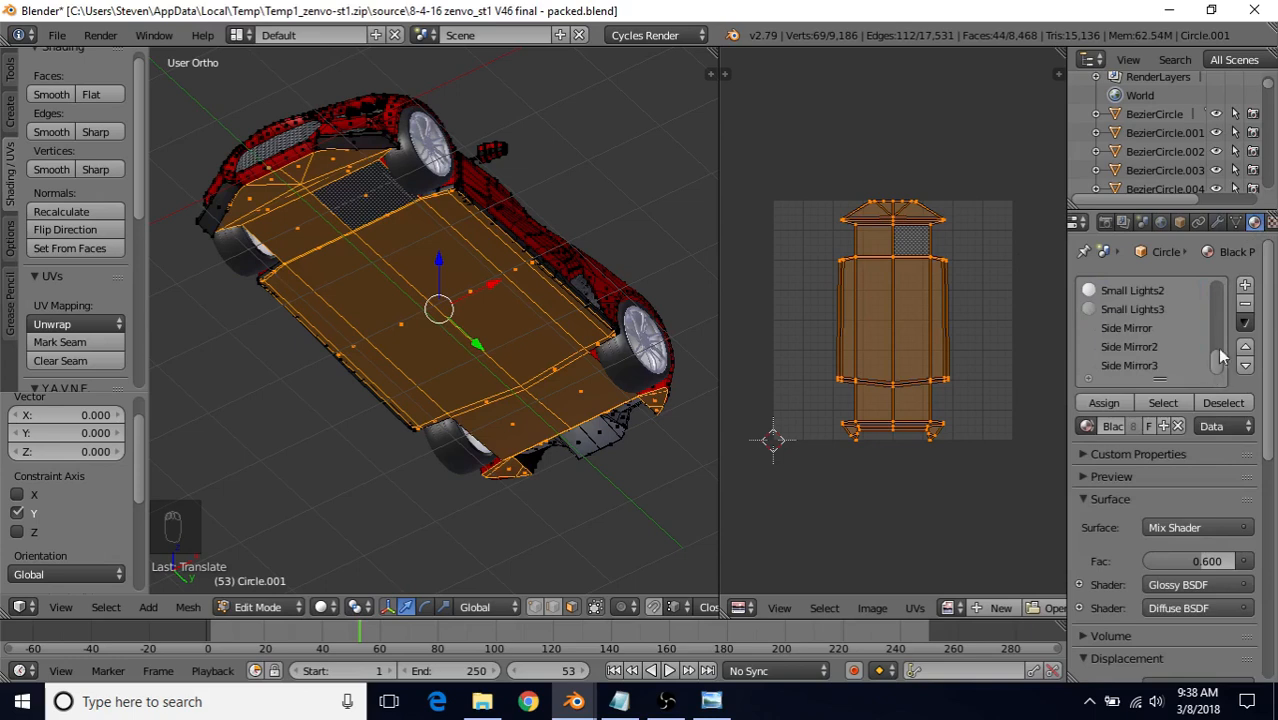
pyautogui.click(1246, 288)
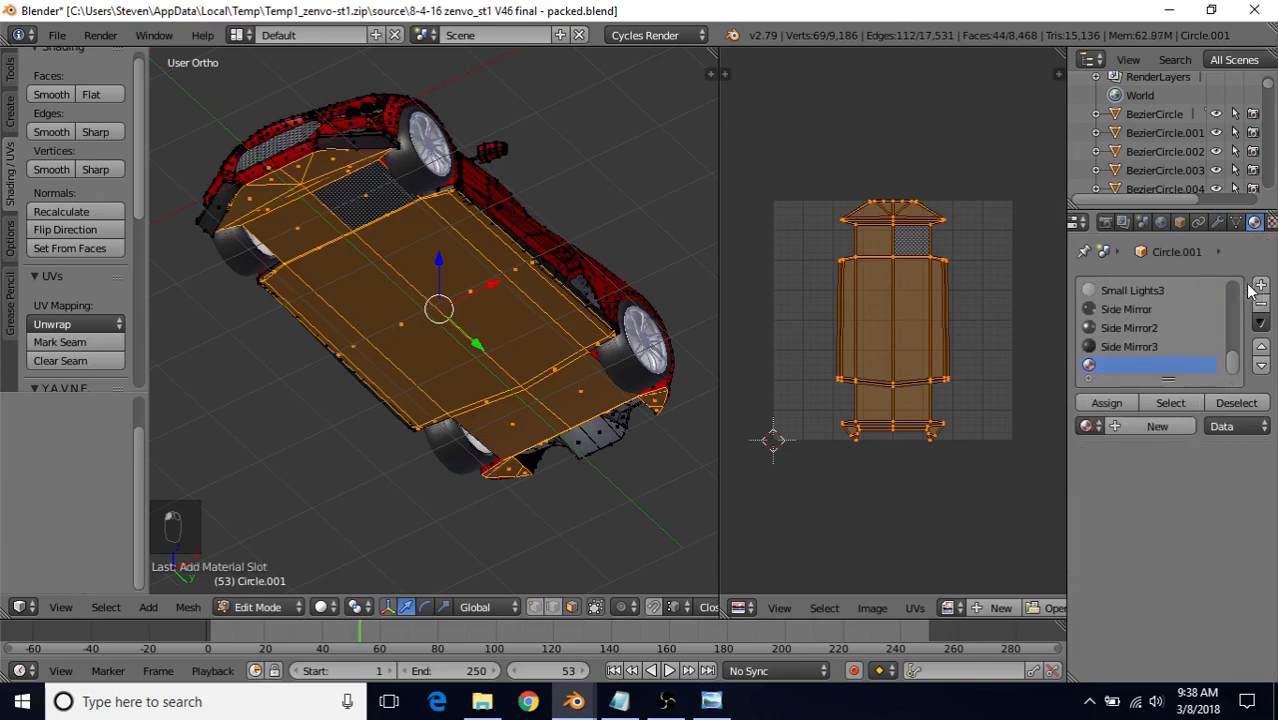
pyautogui.click(1163, 428)
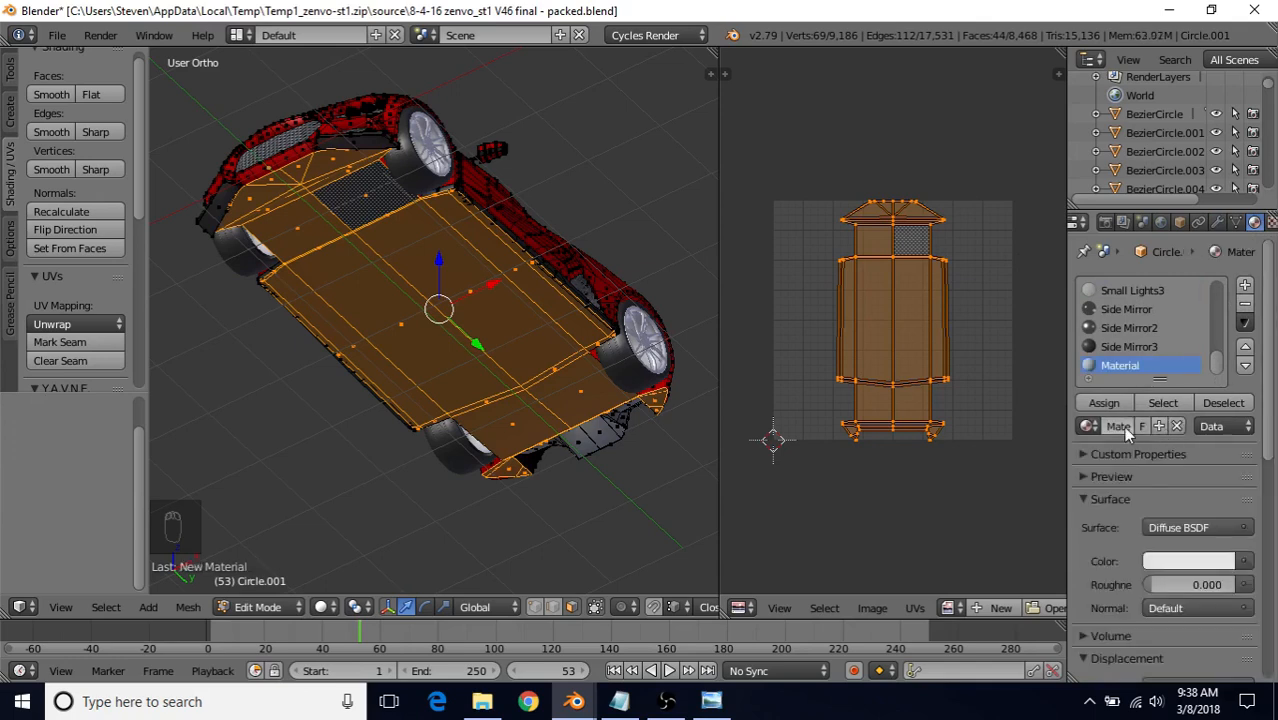
pyautogui.click(1117, 428)
pyautogui.write('Unwr')
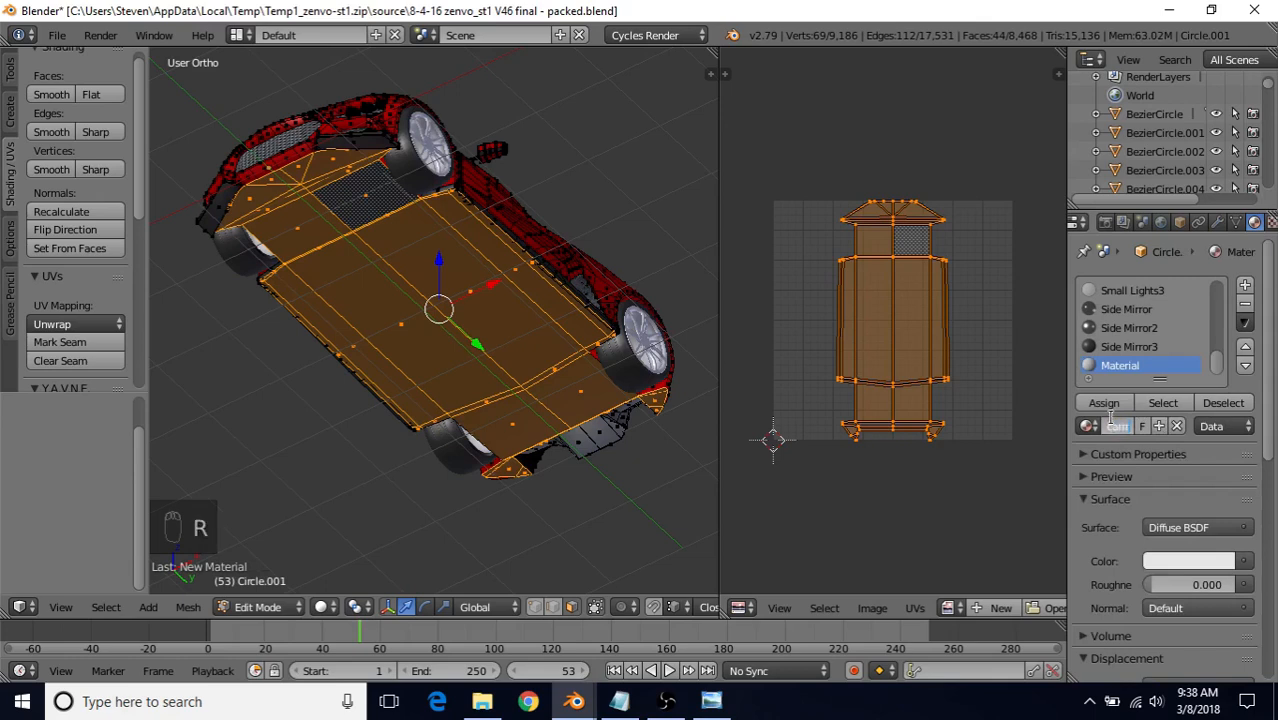
pyautogui.press('Return')
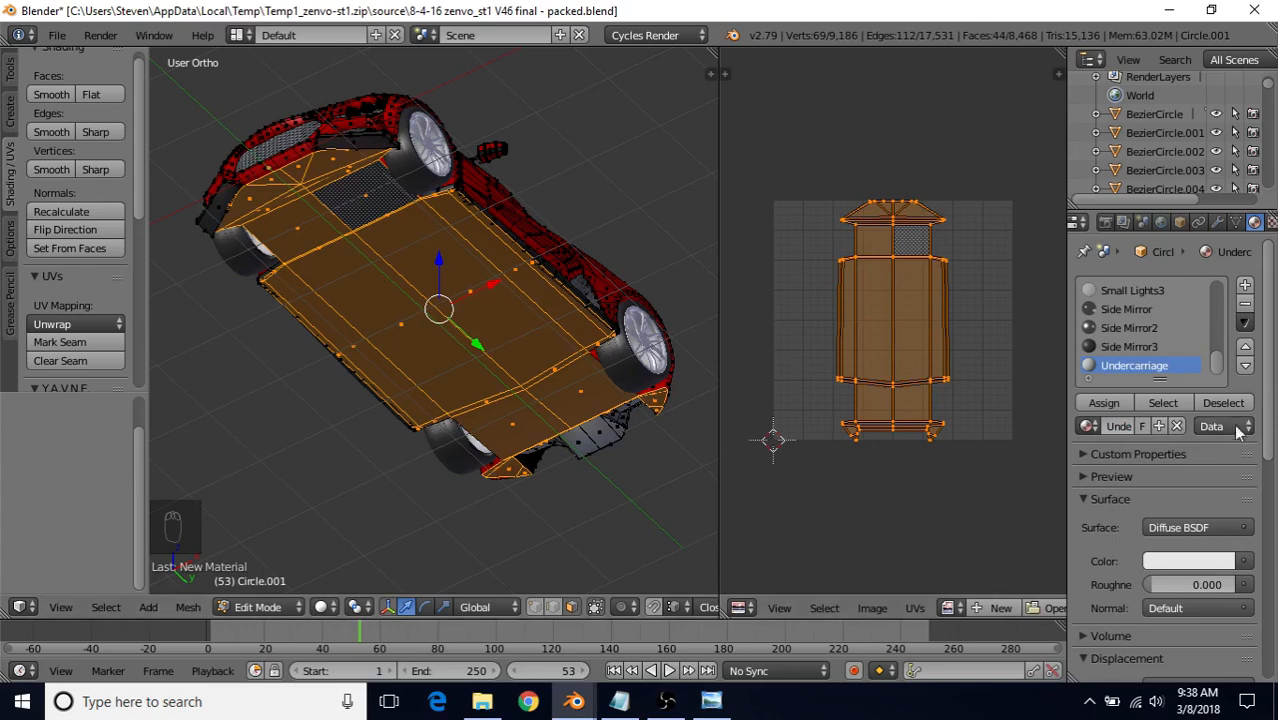
# Set both the diffuse colour and the viewport colour of the Undercarriage material to a very dark grey
pyautogui.click(1182, 563)
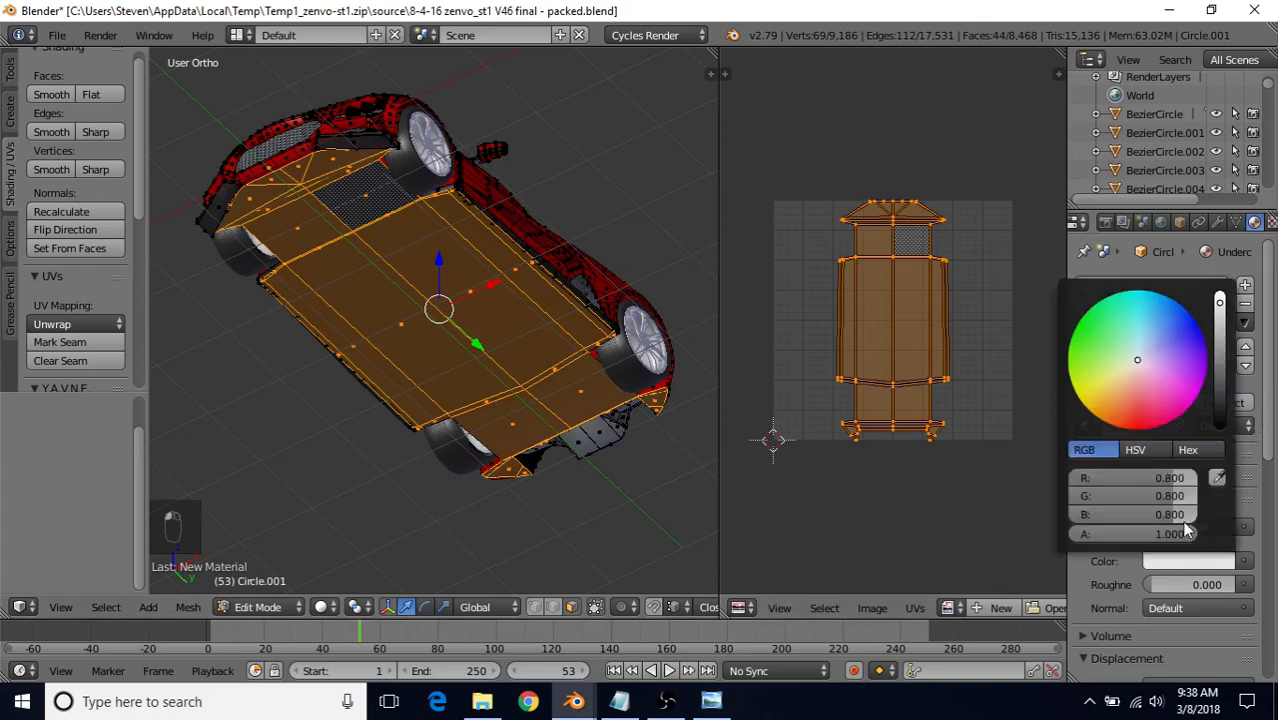
pyautogui.click(1220, 412)
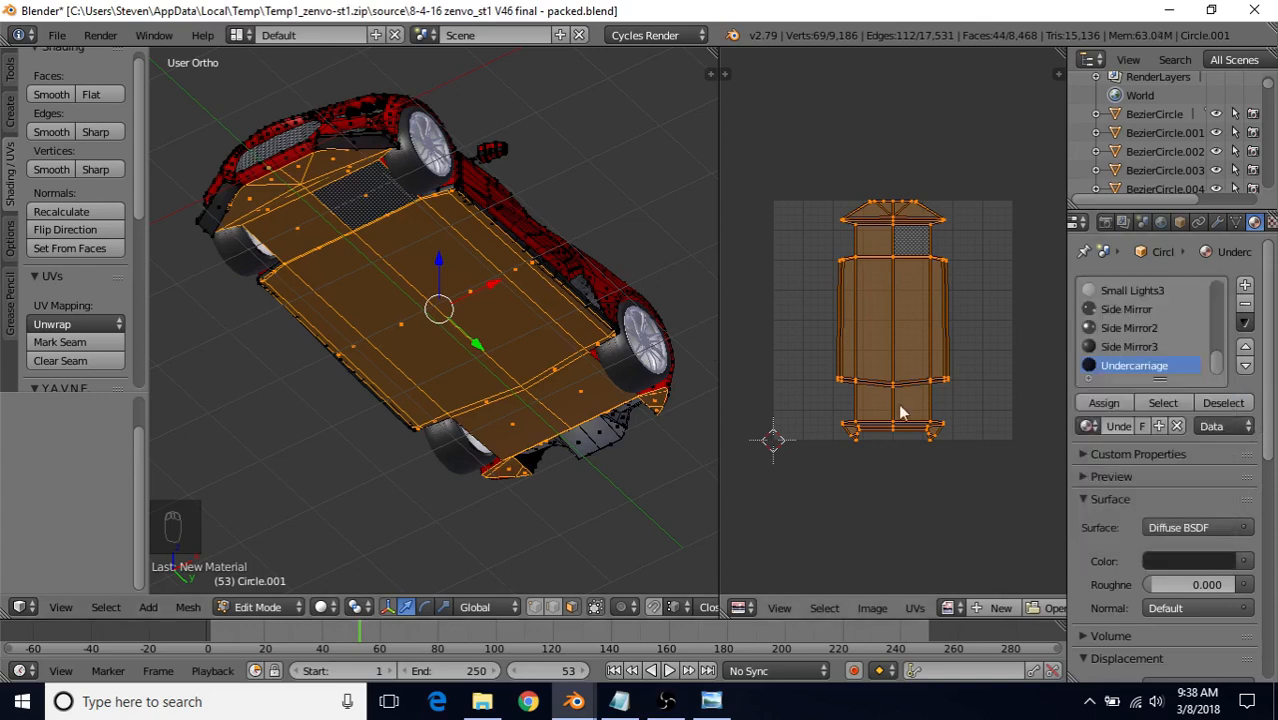
pyautogui.moveTo(1269, 404); pyautogui.dragTo(1269, 417)
pyautogui.scroll(-8, 1105, 457)
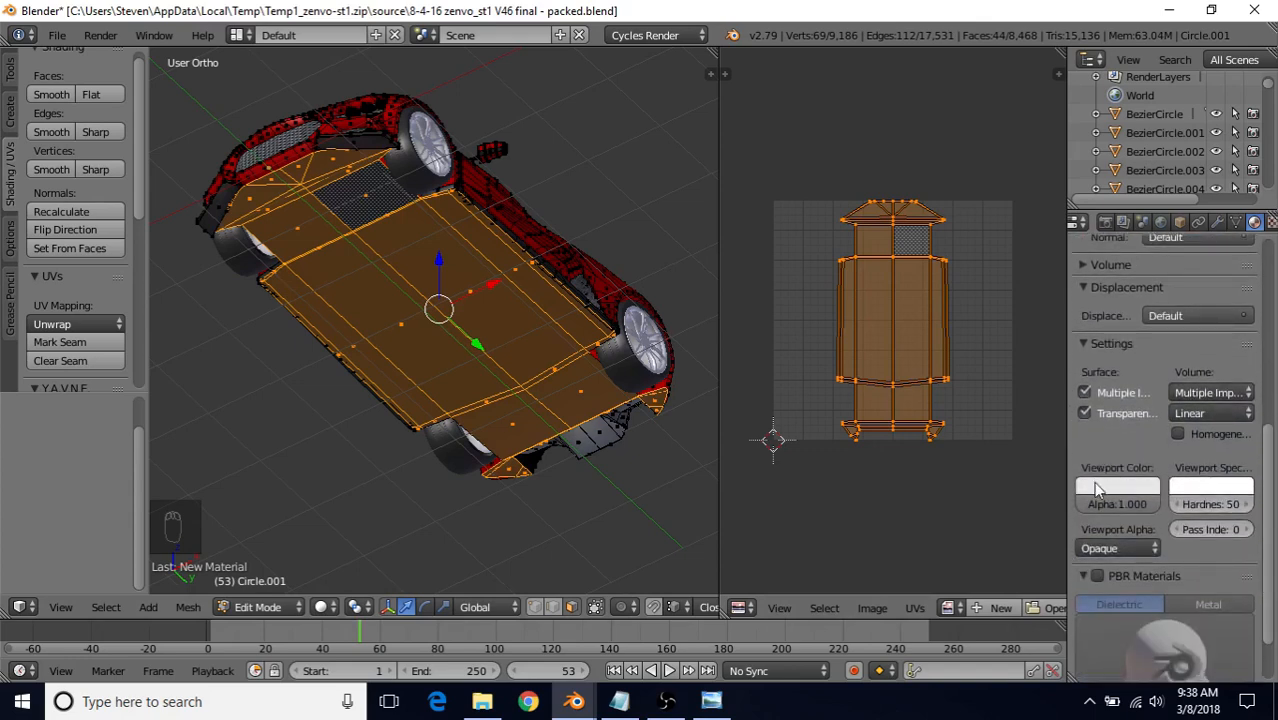
pyautogui.click(1097, 488)
pyautogui.click(1145, 363)
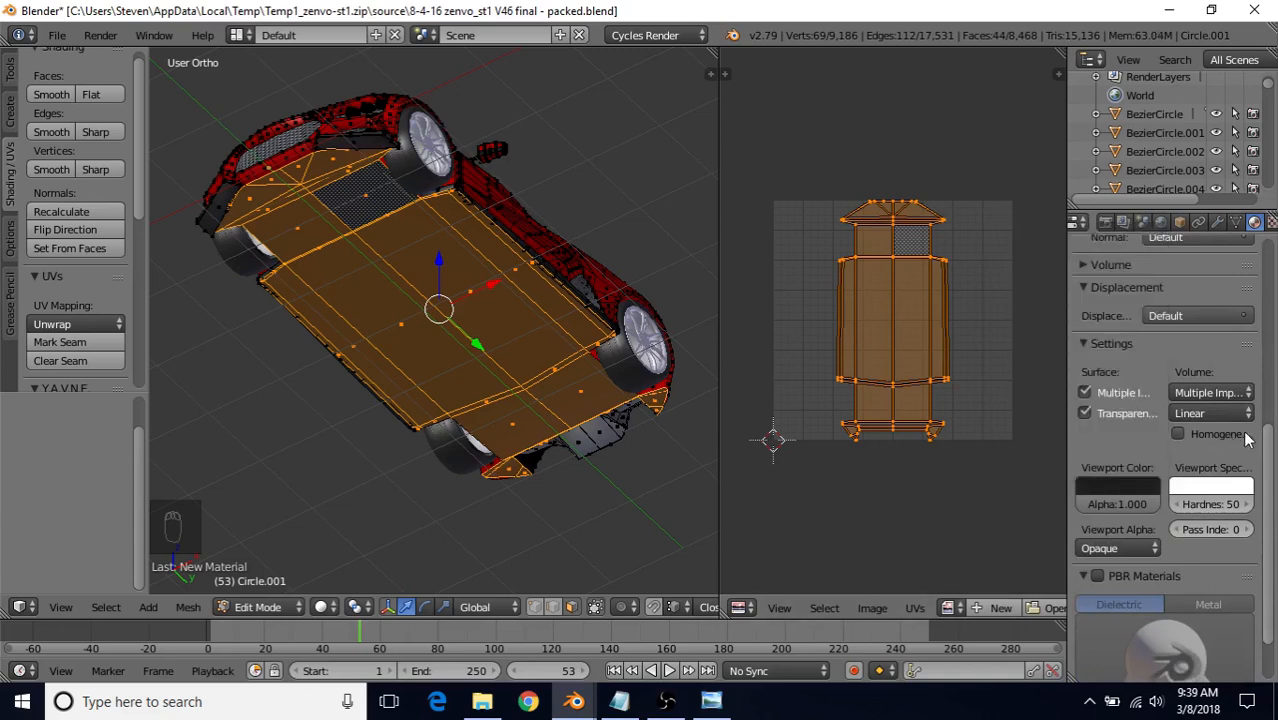
pyautogui.scroll(2, 1274, 403)
pyautogui.moveTo(1274, 403); pyautogui.dragTo(1274, 258)
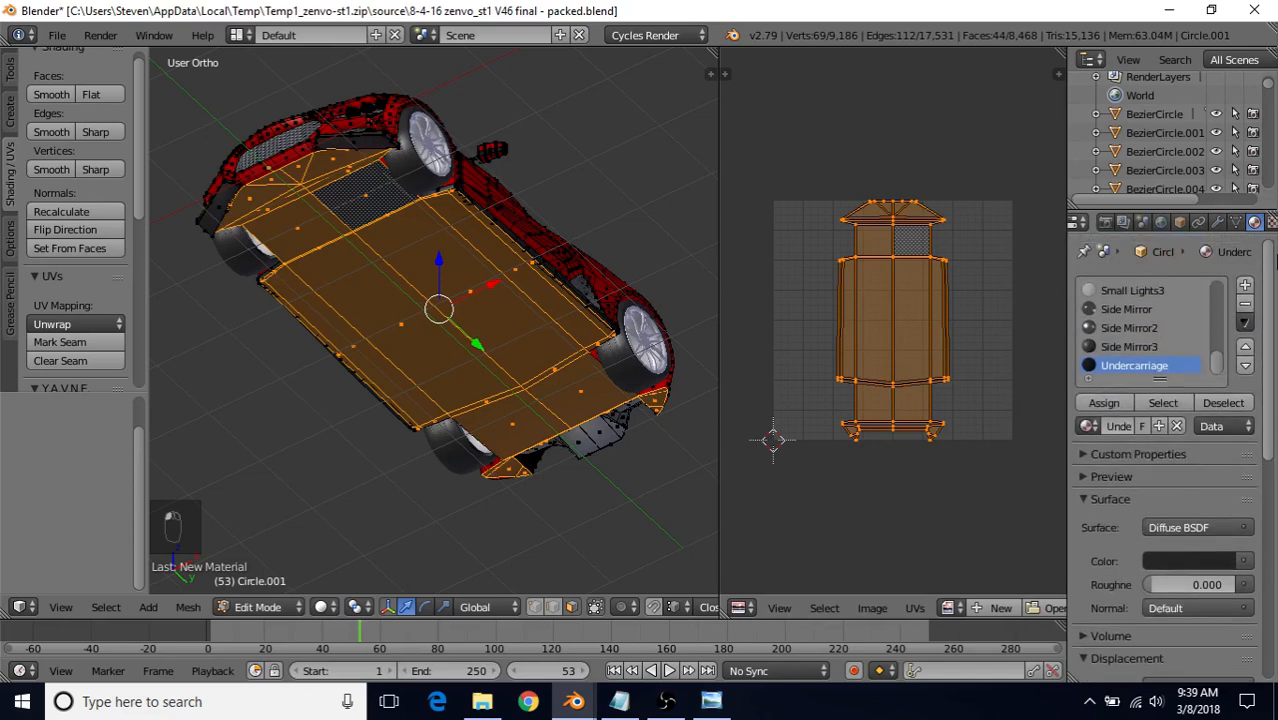
# Change the 3D view into the Node Editor and bring the Undercarriage material's Diffuse BSDF node into clear view
pyautogui.click(22, 607)
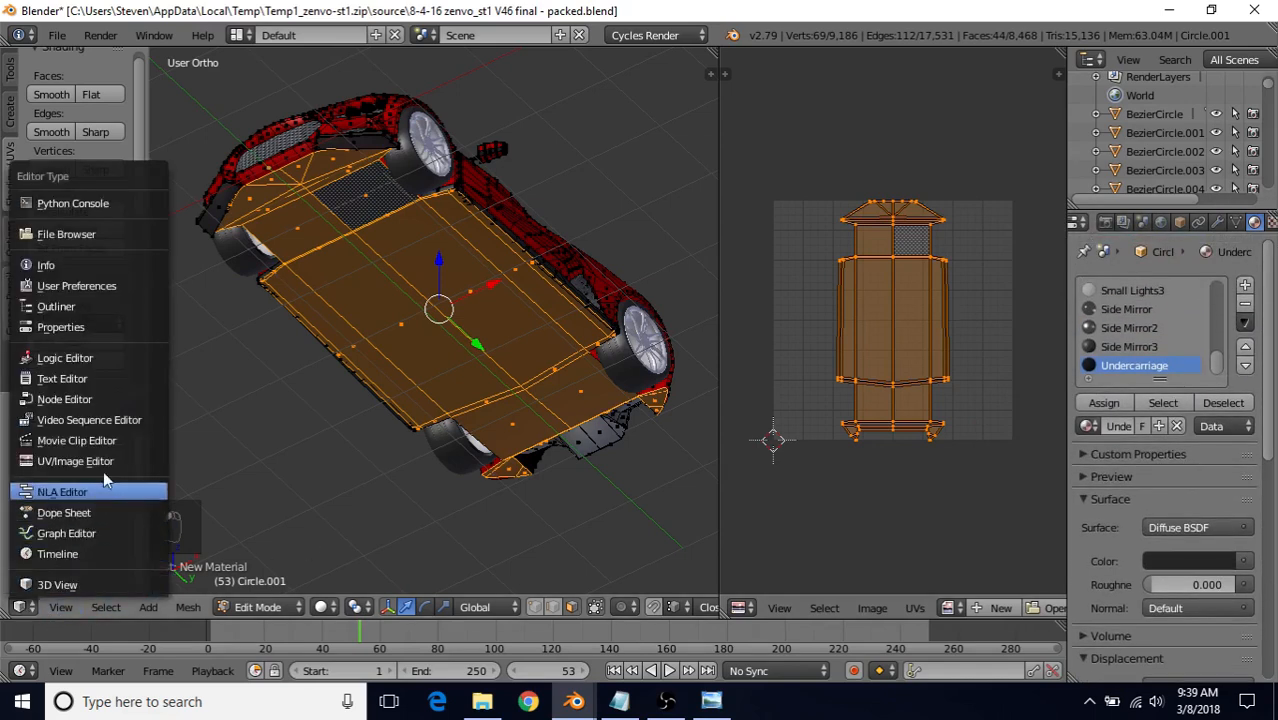
pyautogui.click(117, 400)
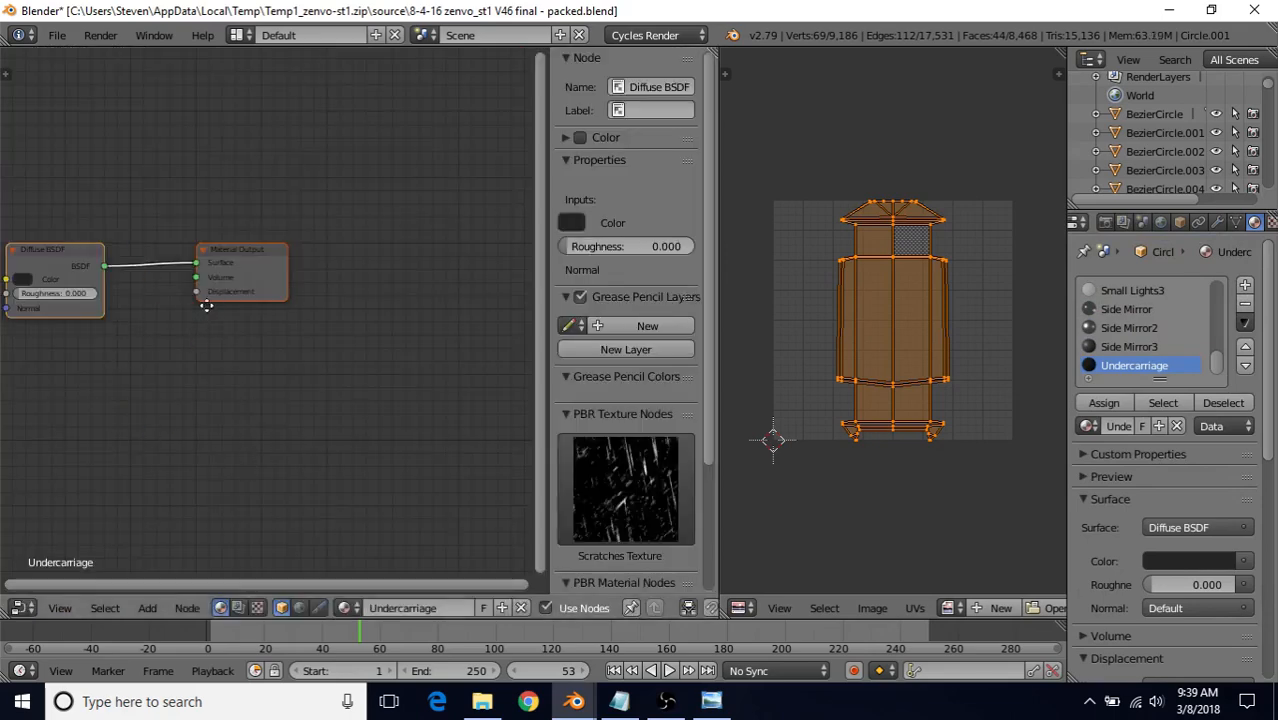
pyautogui.moveTo(205, 305); pyautogui.dragTo(408, 345, button='middle')
pyautogui.scroll(2, 255, 383)
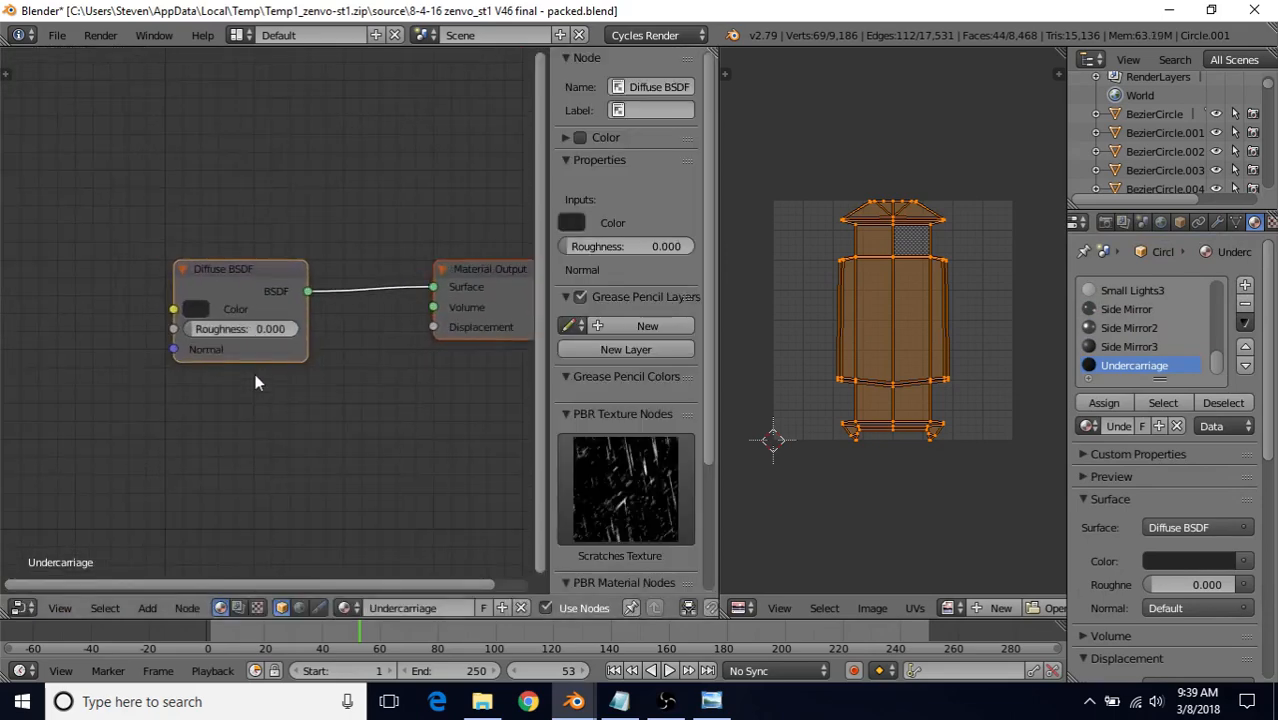
# Bring the image car_underside_ed1_d from the Insane Bump Textures folder into the Undercarriage node tree as an Image Texture node
pyautogui.scroll(-2, 275, 380)
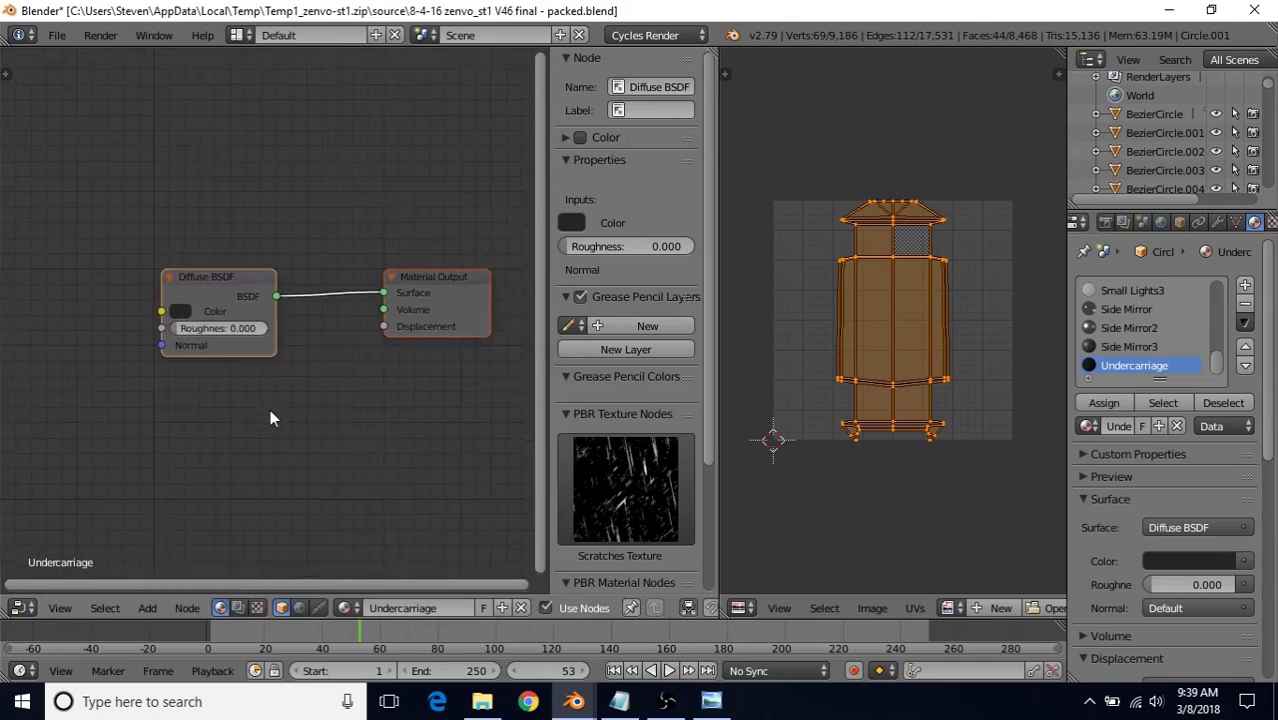
pyautogui.scroll(-1, 259, 415)
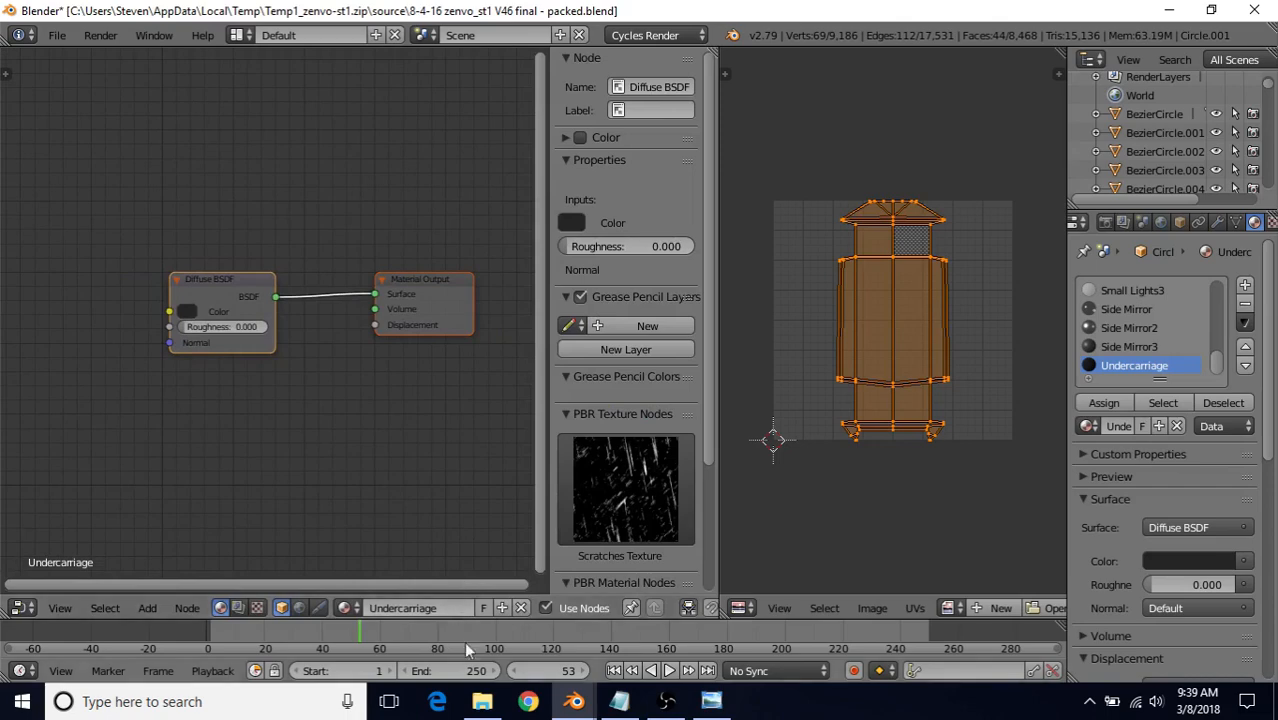
pyautogui.click(482, 703)
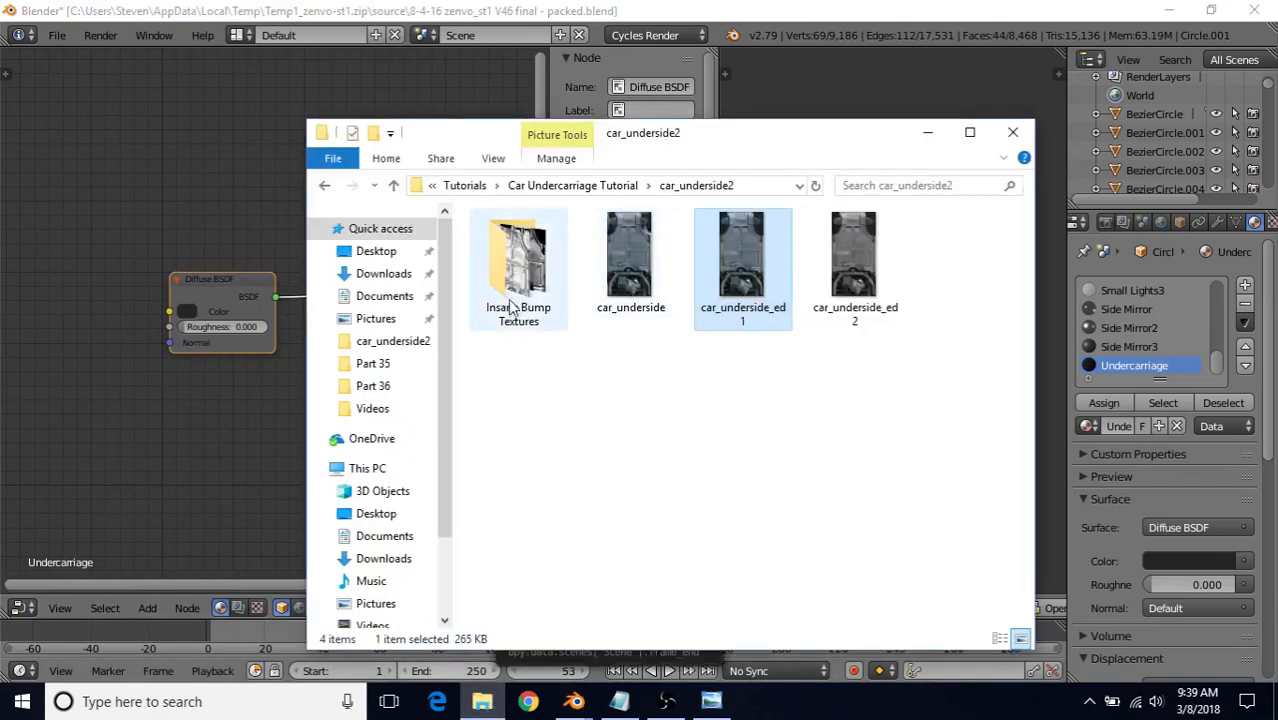
pyautogui.doubleClick(543, 287)
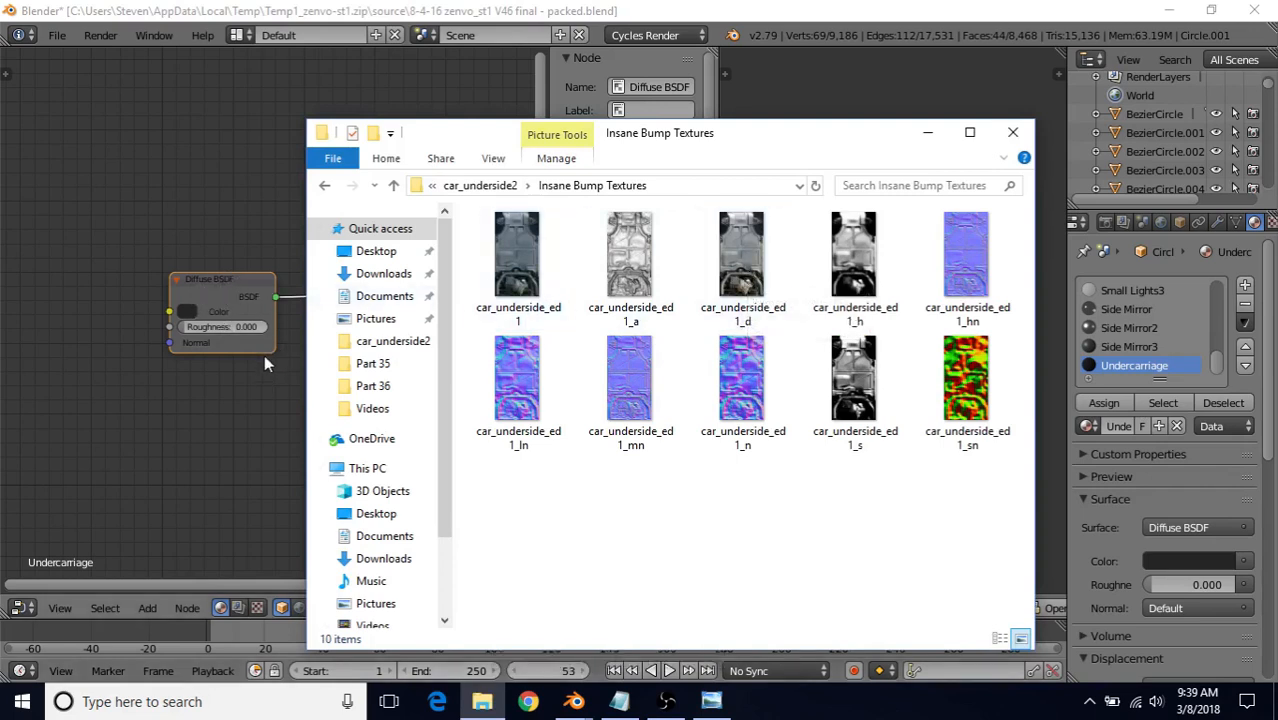
pyautogui.click(760, 255)
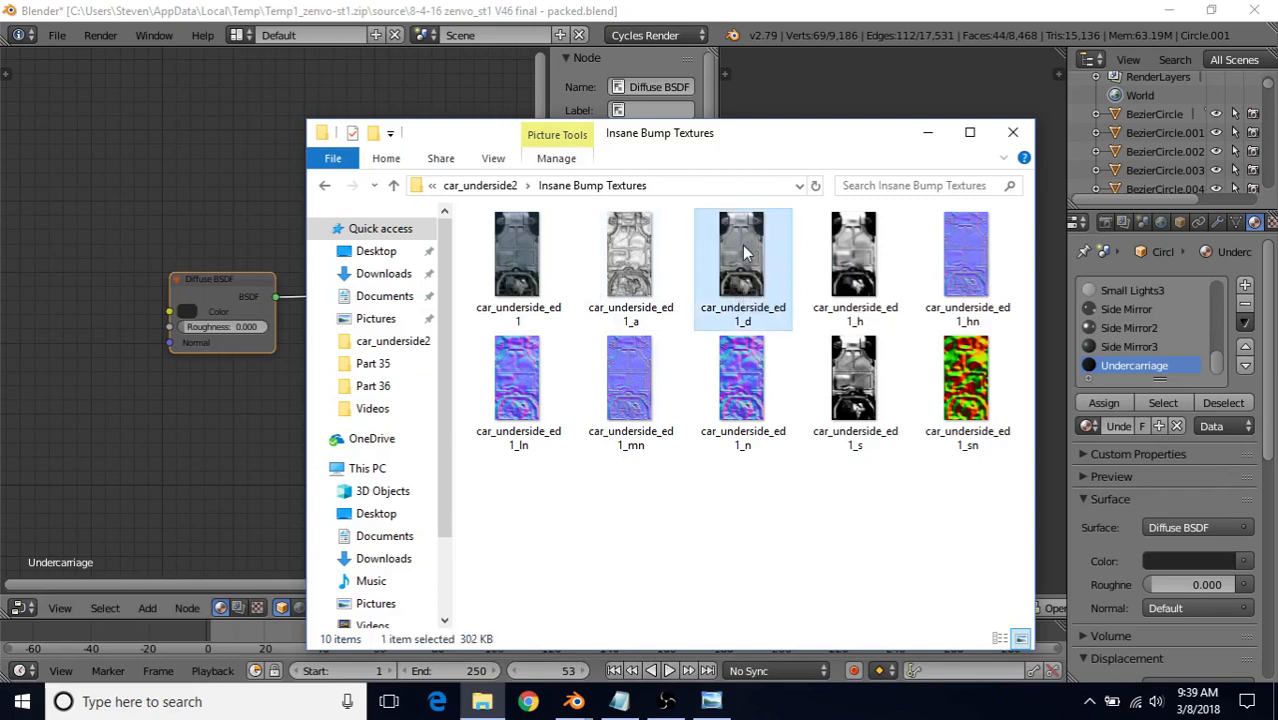
pyautogui.moveTo(743, 252); pyautogui.dragTo(84, 259)
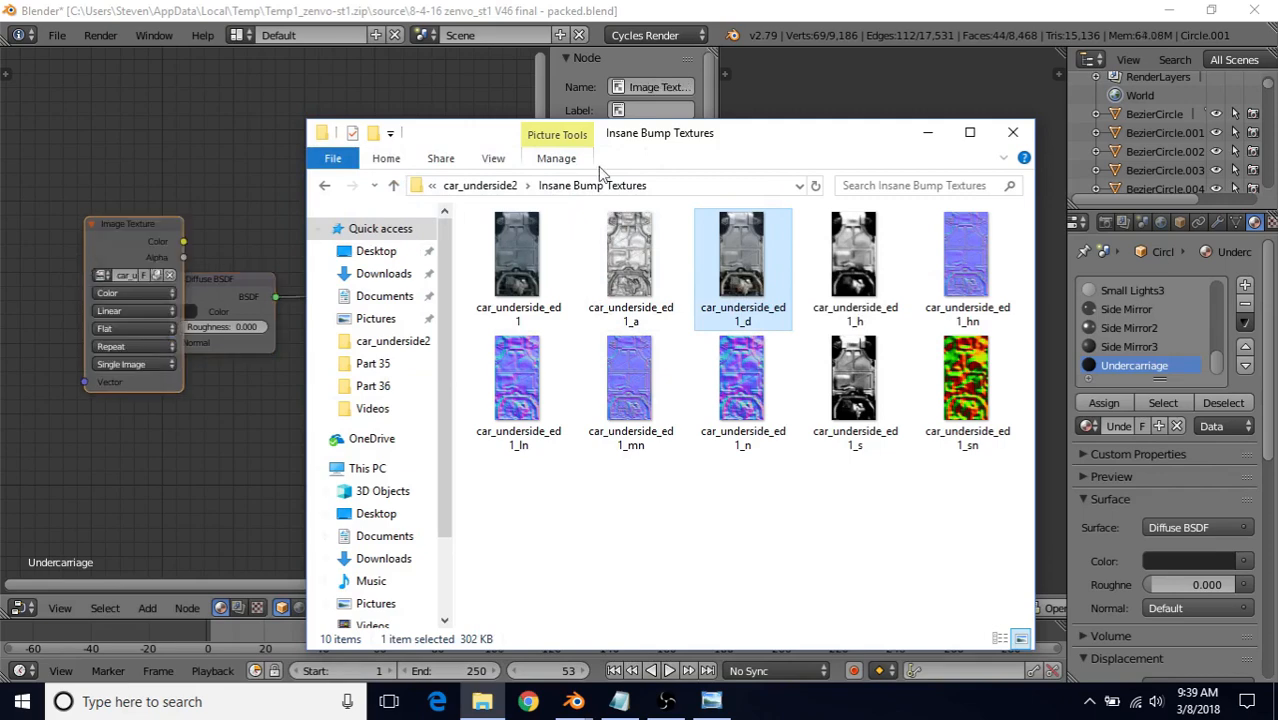
pyautogui.click(924, 138)
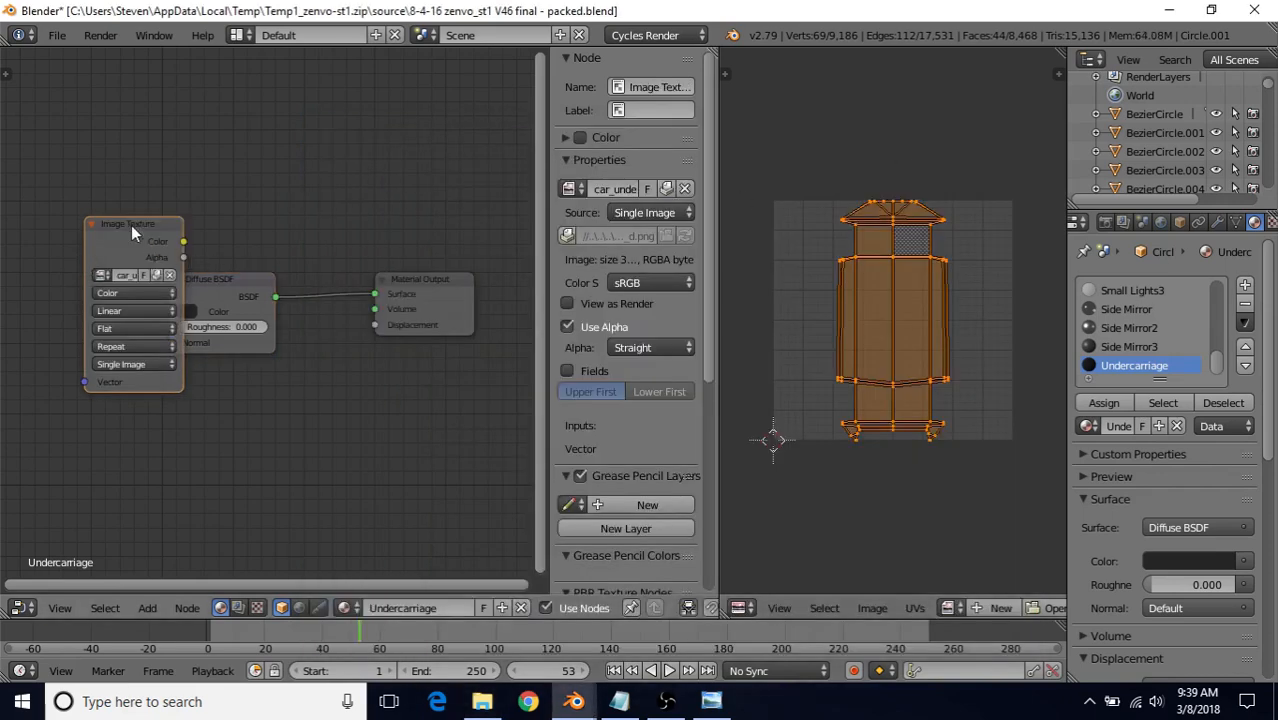
# Place the Image Texture node clear of the Diffuse BSDF node and link its Color output to the Diffuse BSDF's Color input
pyautogui.moveTo(131, 225); pyautogui.dragTo(46, 225)
pyautogui.moveTo(294, 222); pyautogui.dragTo(374, 204, button='middle')
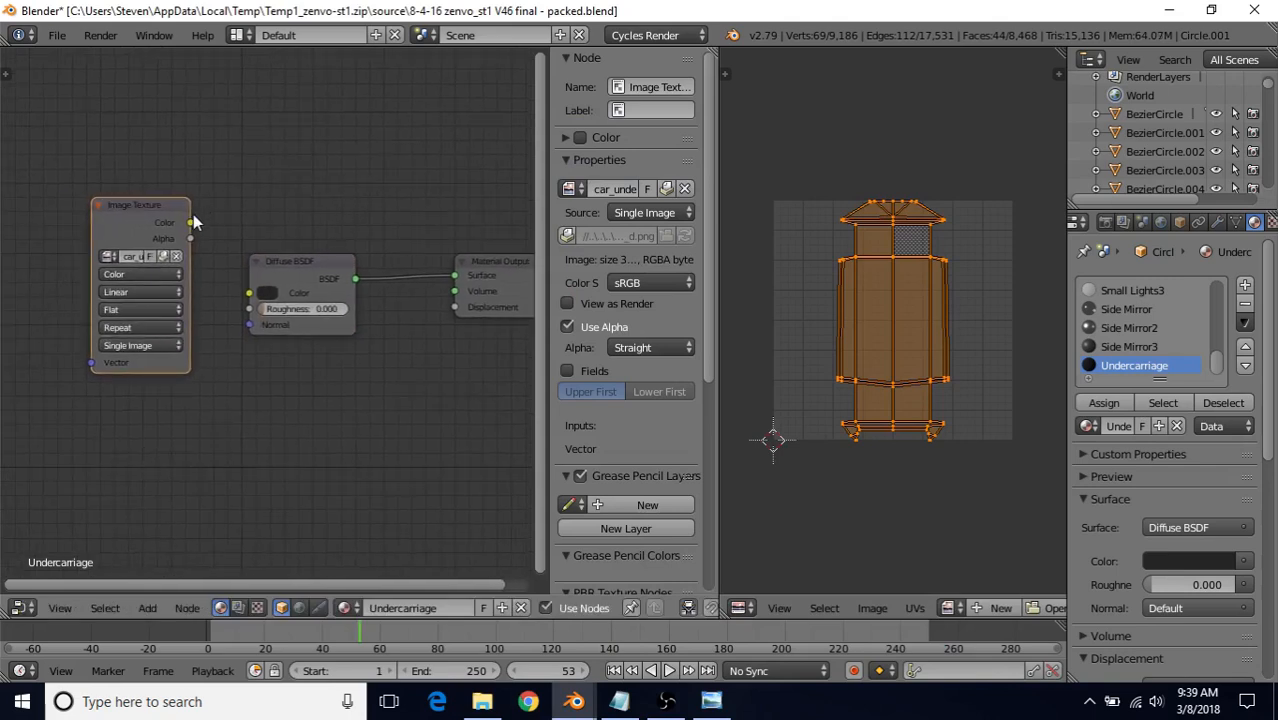
pyautogui.moveTo(192, 222); pyautogui.dragTo(248, 307)
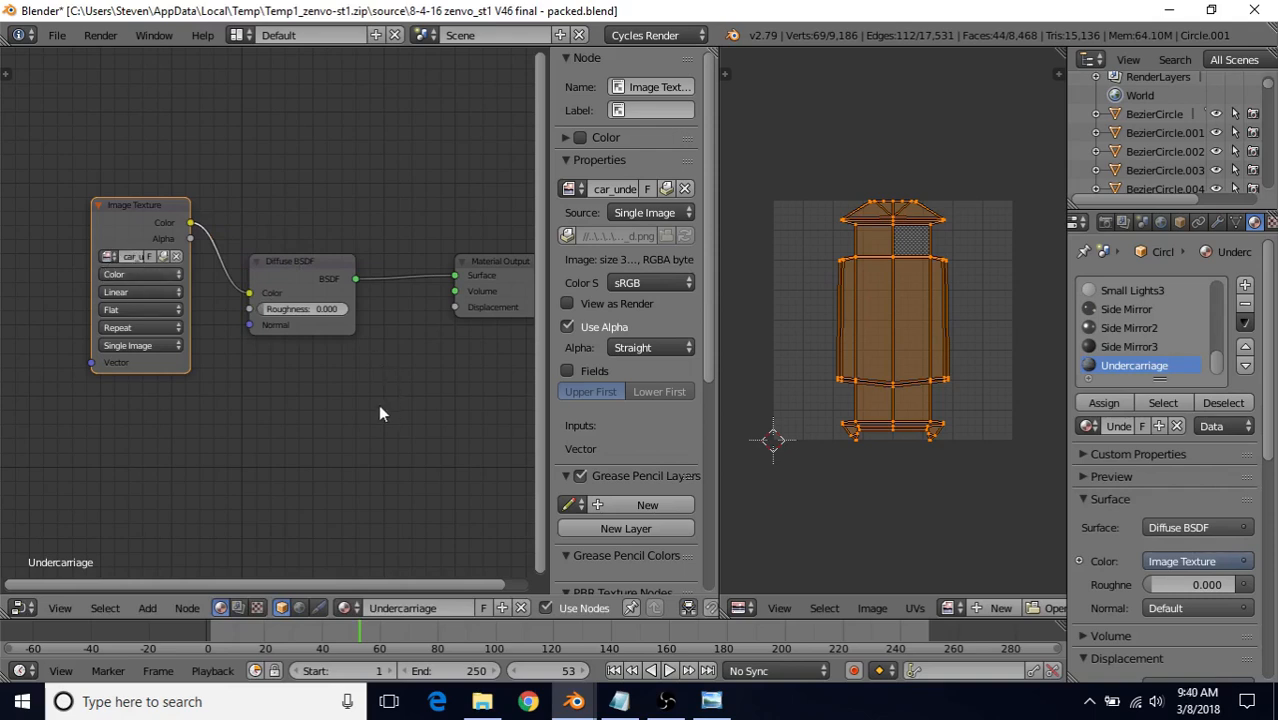
pyautogui.moveTo(366, 306); pyautogui.dragTo(340, 295, button='middle')
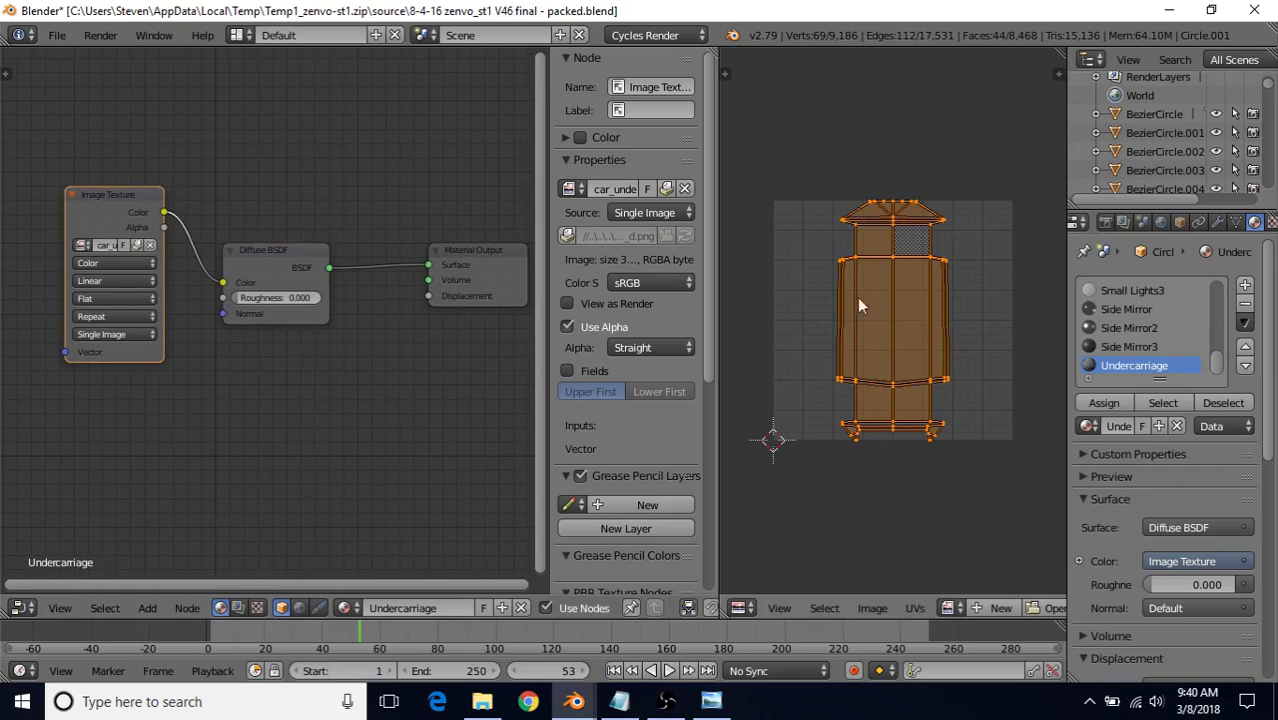
# Show car_underside_ed1_d.png behind the UV layout and scale all UVs about 2.29 along X to span the image width
pyautogui.click(949, 607)
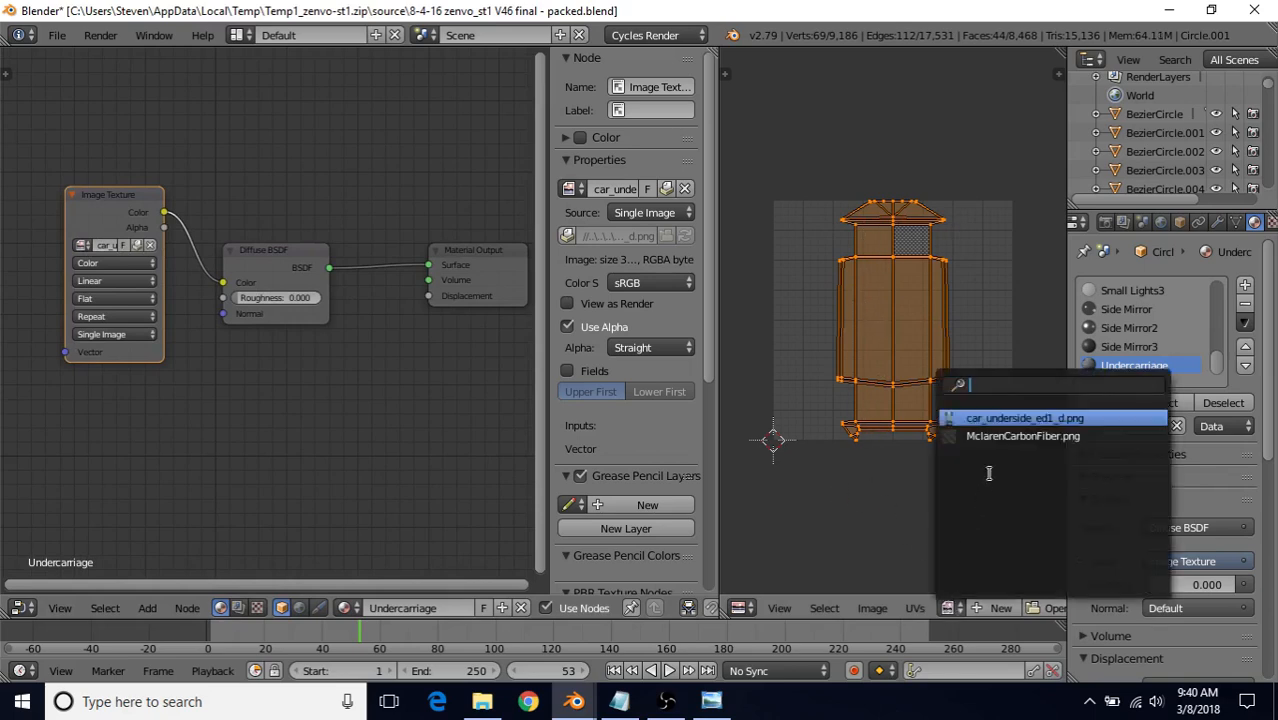
pyautogui.click(1001, 420)
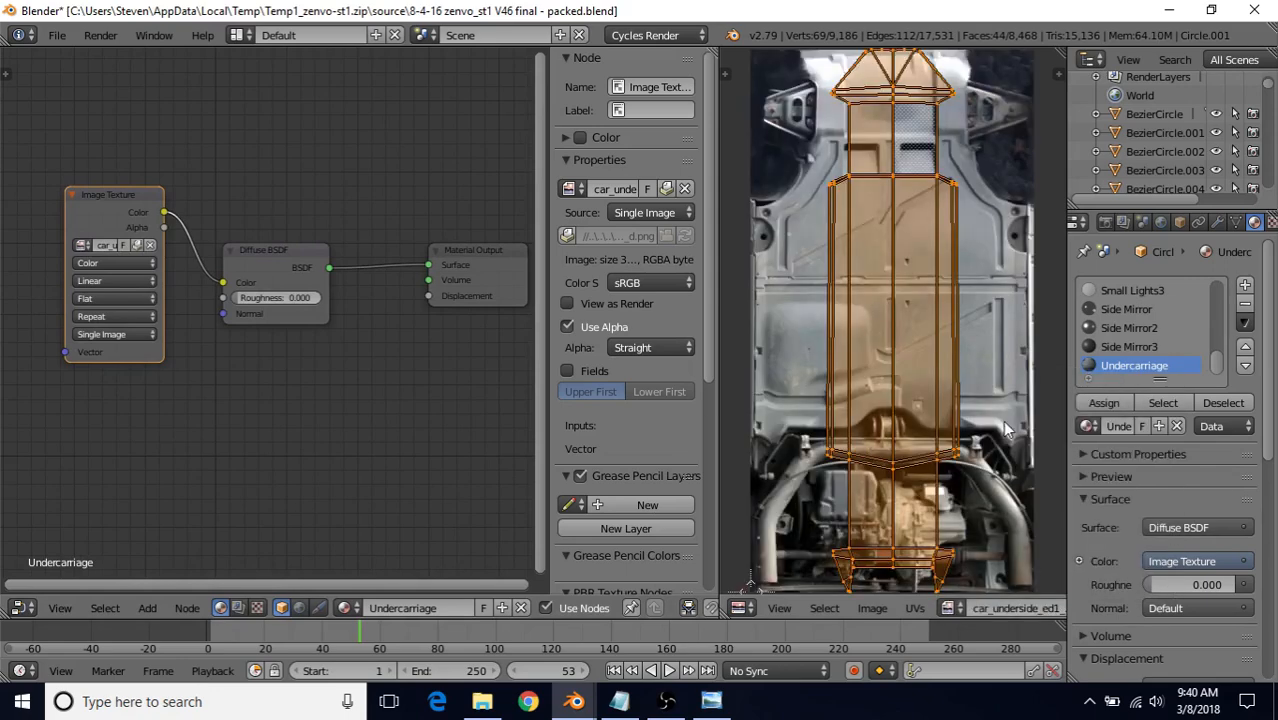
pyautogui.scroll(-1, 913, 428)
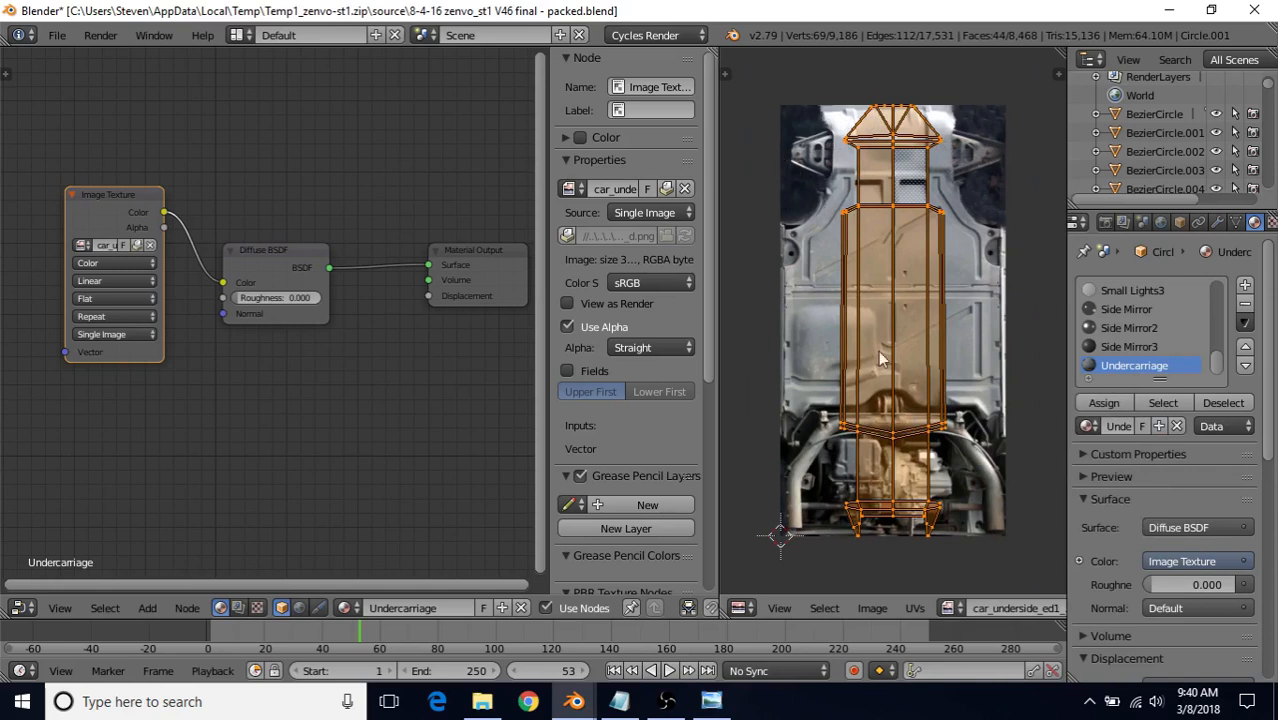
pyautogui.press('s')
pyautogui.press('x')
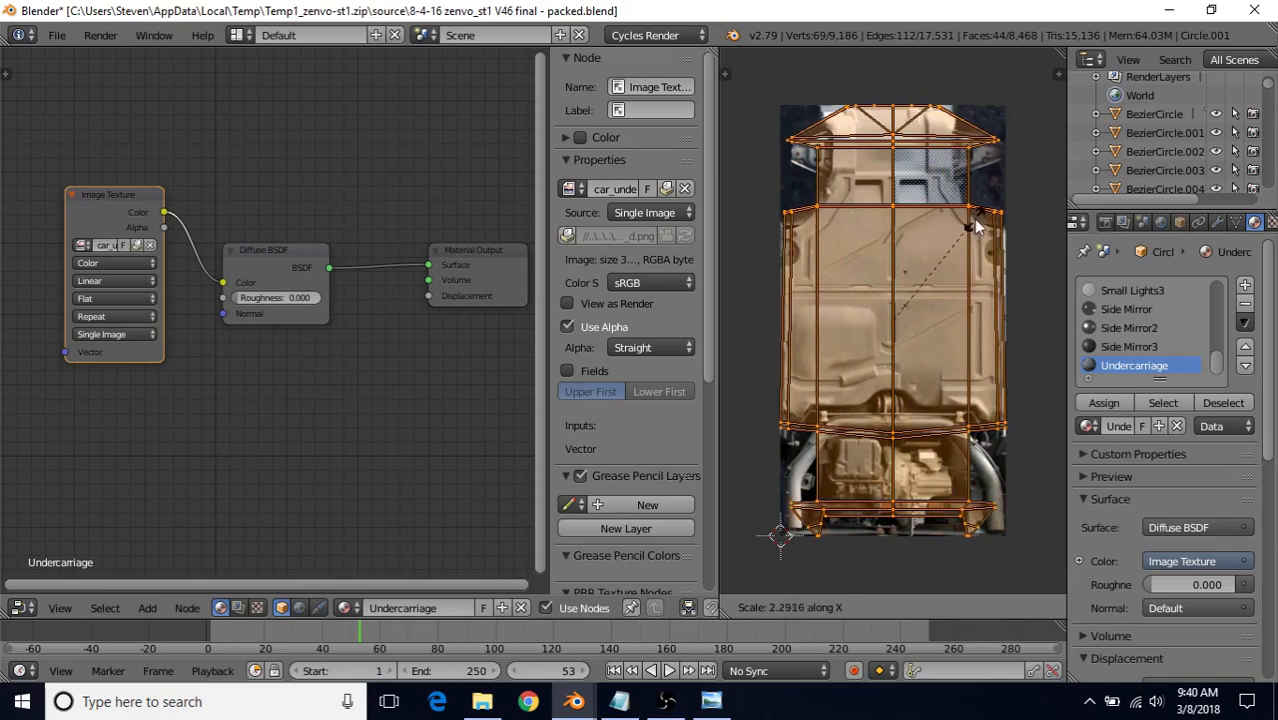
pyautogui.click(976, 221)
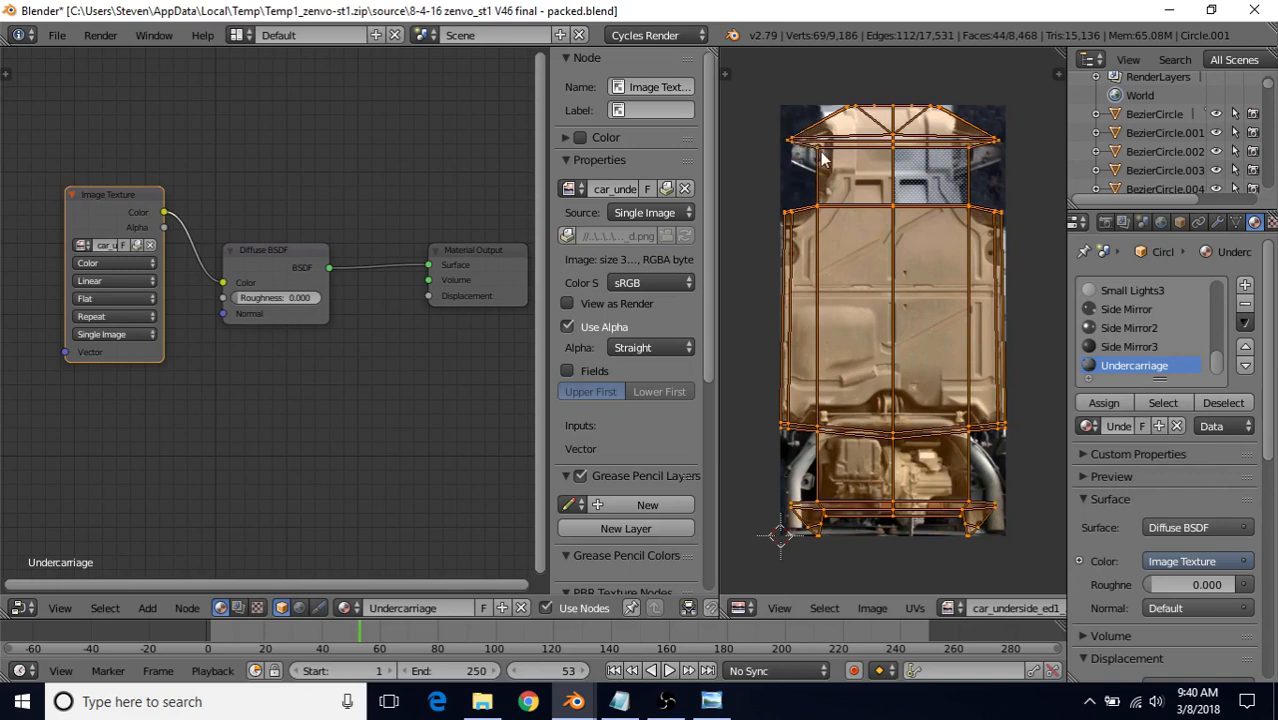
# Select only the front crossbar row of UV vertices and move it slightly along Y towards the rear of the car
pyautogui.press('a')
pyautogui.press('b')
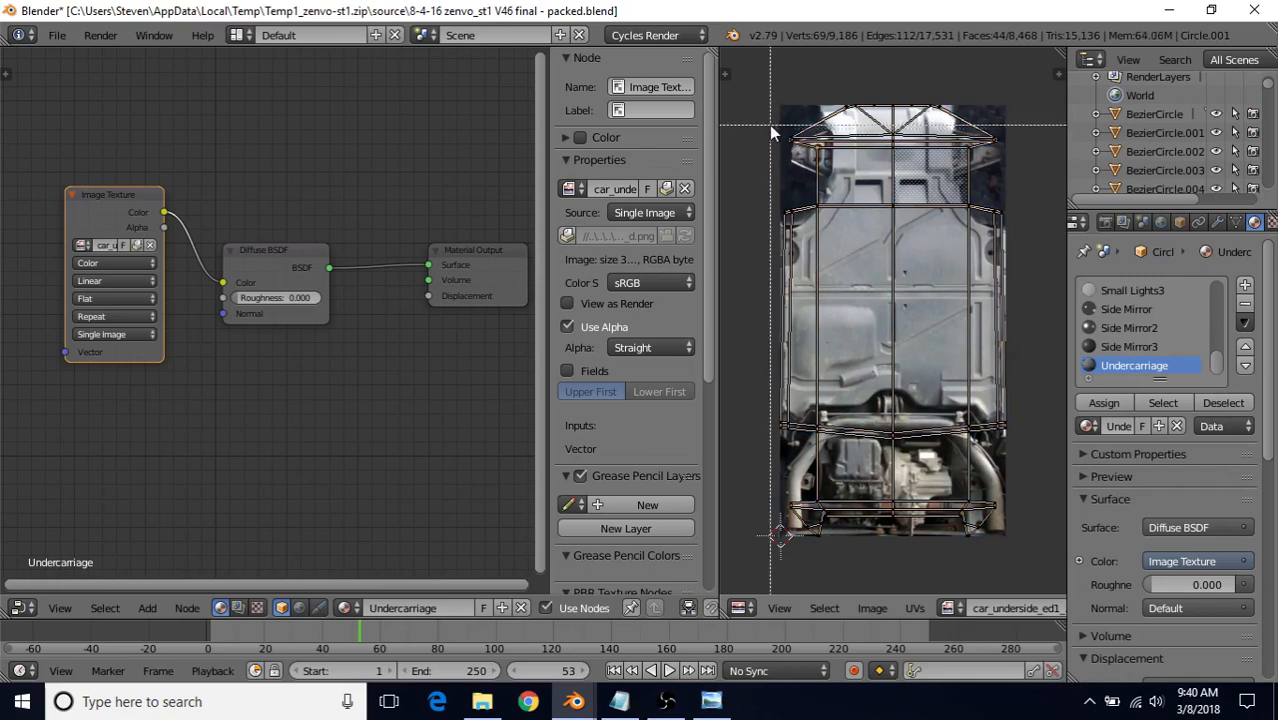
pyautogui.moveTo(770, 127); pyautogui.dragTo(1009, 168)
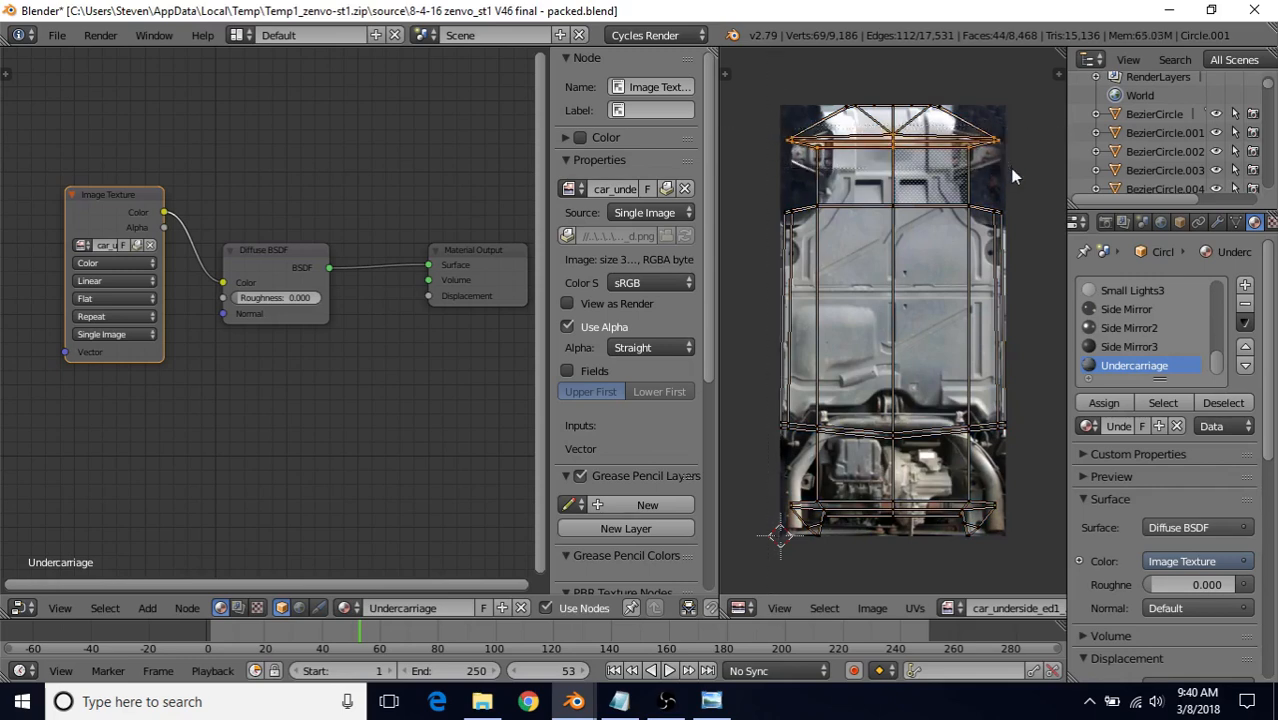
pyautogui.press('g')
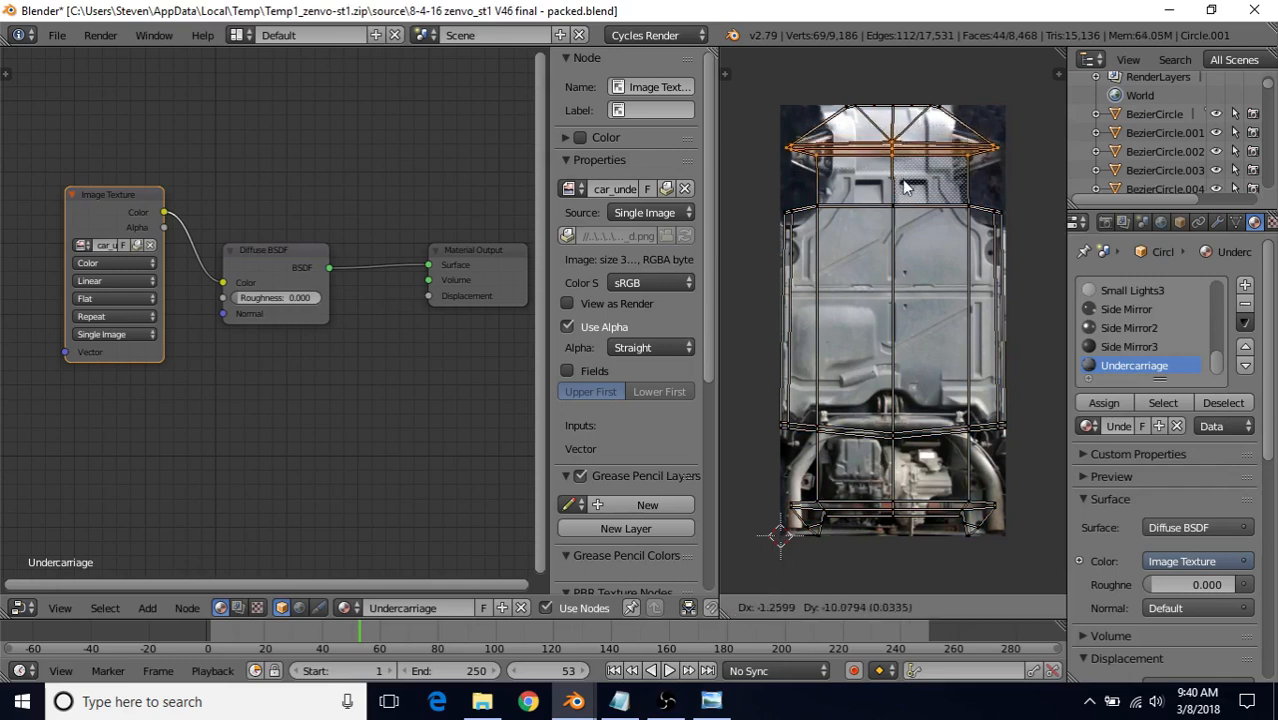
pyautogui.press('y')
pyautogui.click(902, 183)
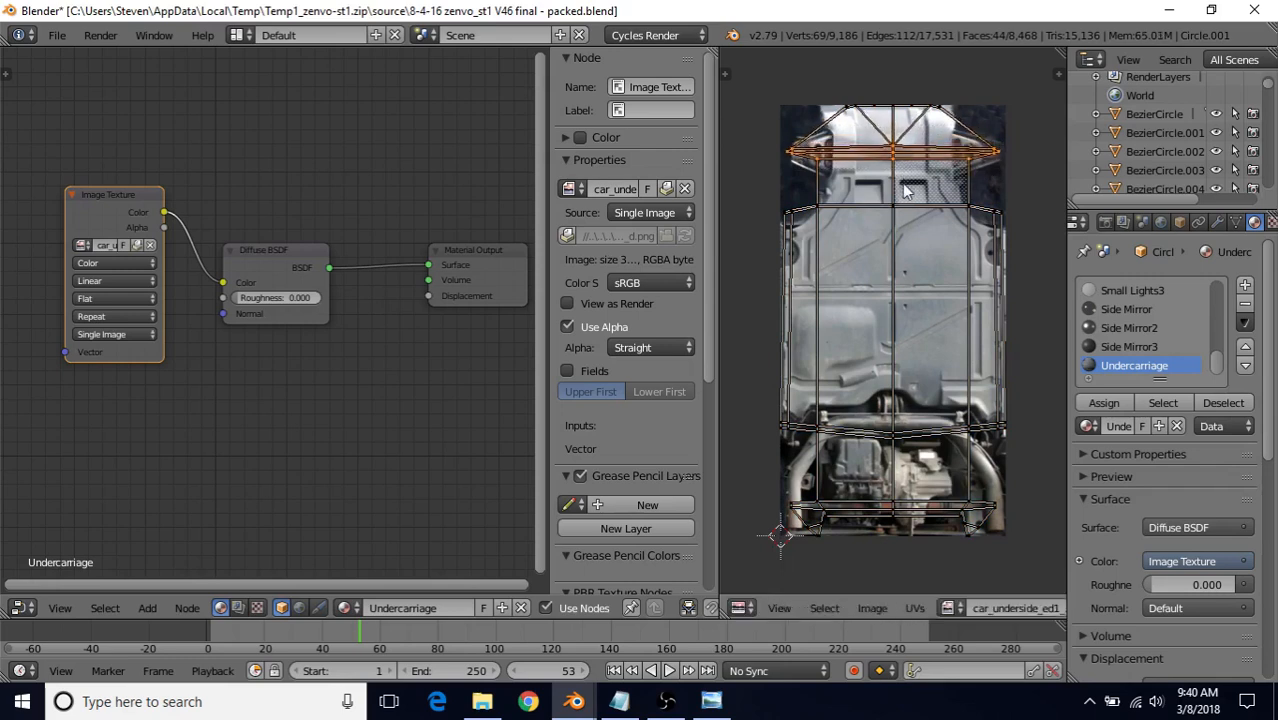
# Scale the selected front crossbar UVs by about 2.33 along Y
pyautogui.press('s')
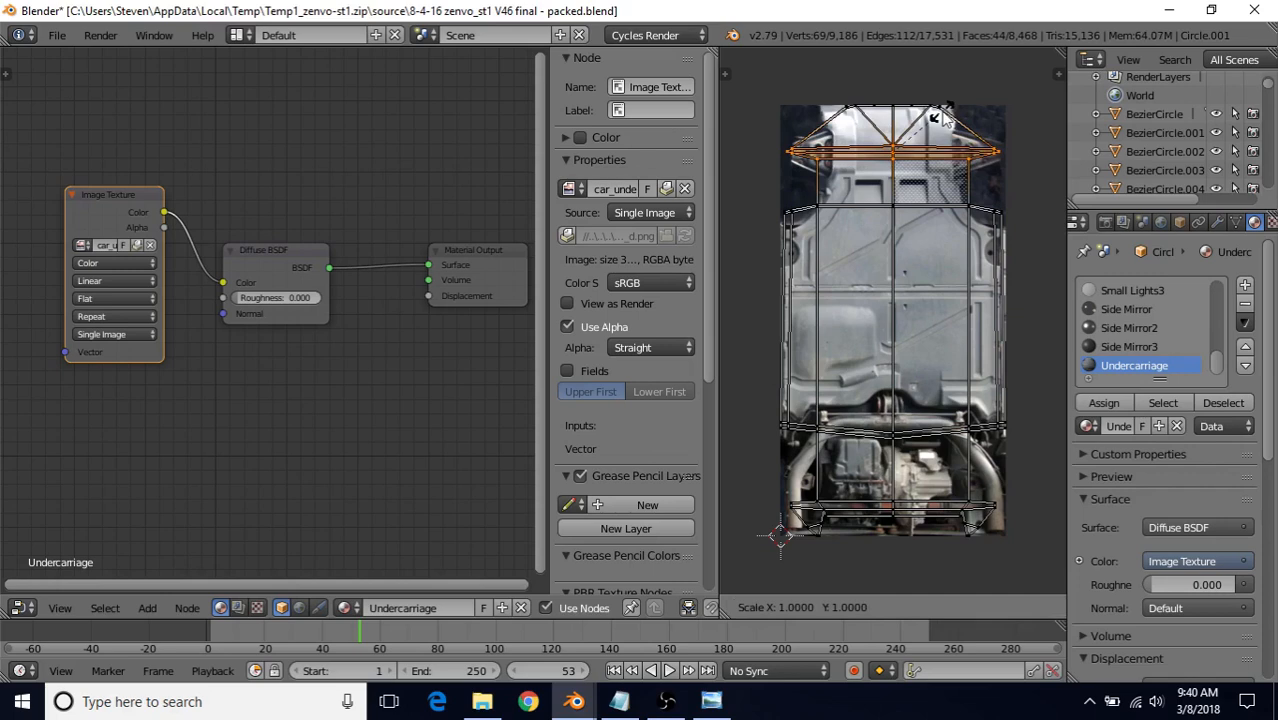
pyautogui.press('y')
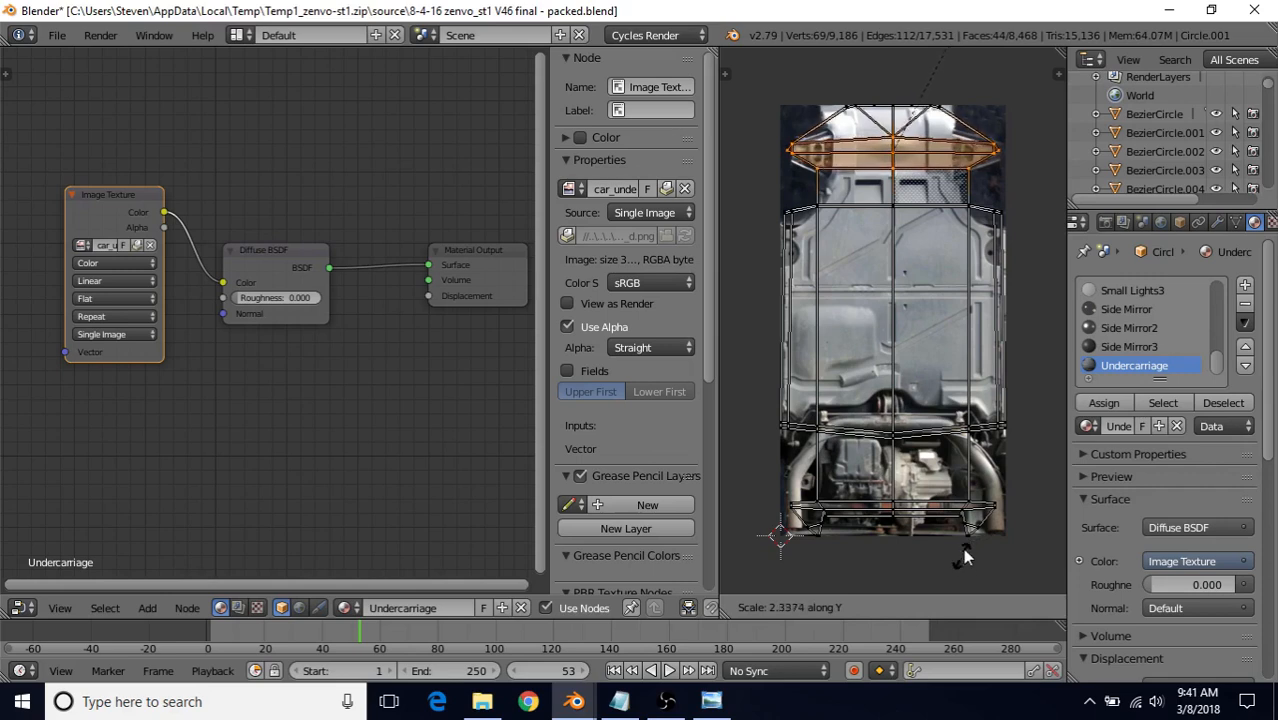
pyautogui.click(960, 549)
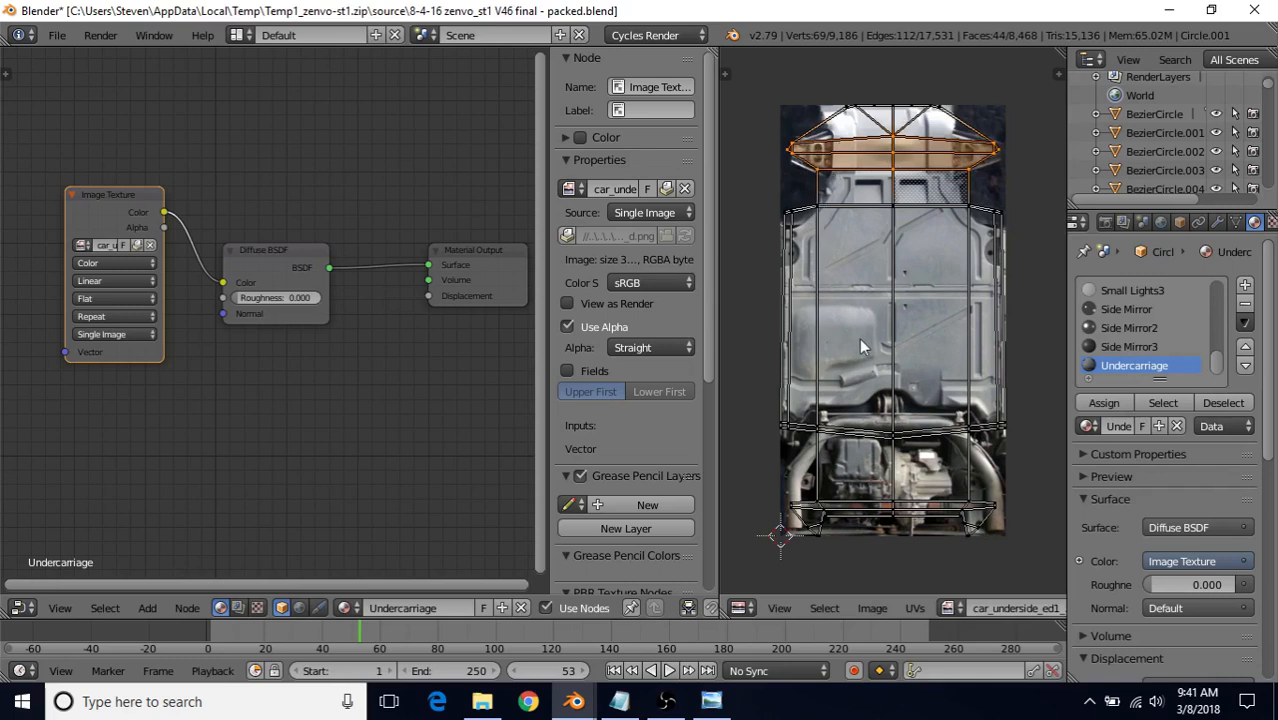
# Turn off Constrain to Image Bounds for the UVs
pyautogui.moveTo(872, 346); pyautogui.dragTo(885, 282, button='middle')
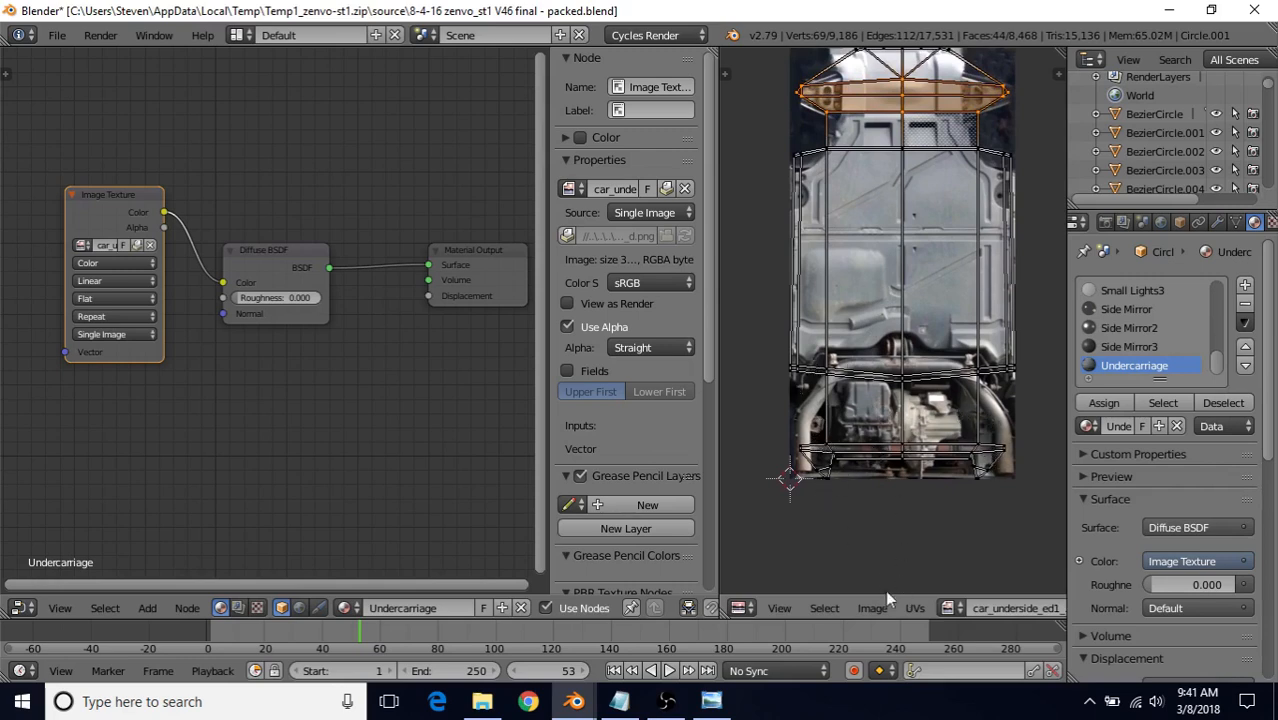
pyautogui.click(916, 608)
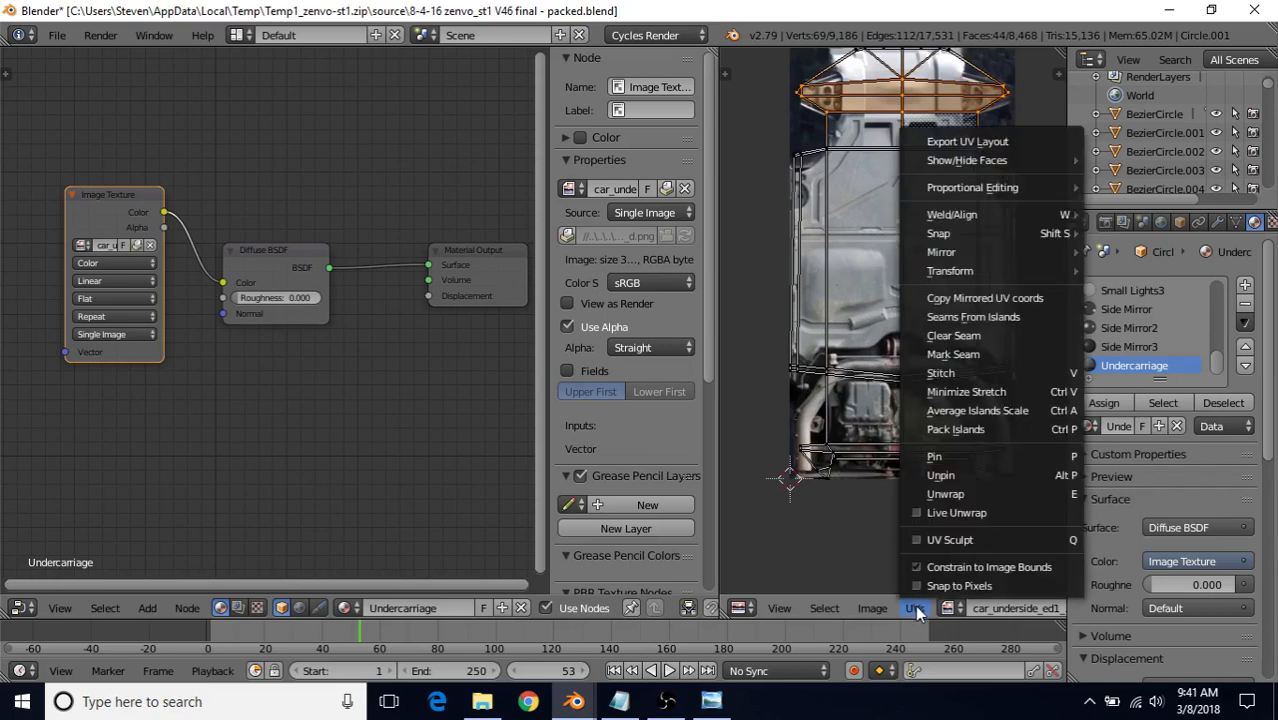
pyautogui.click(952, 568)
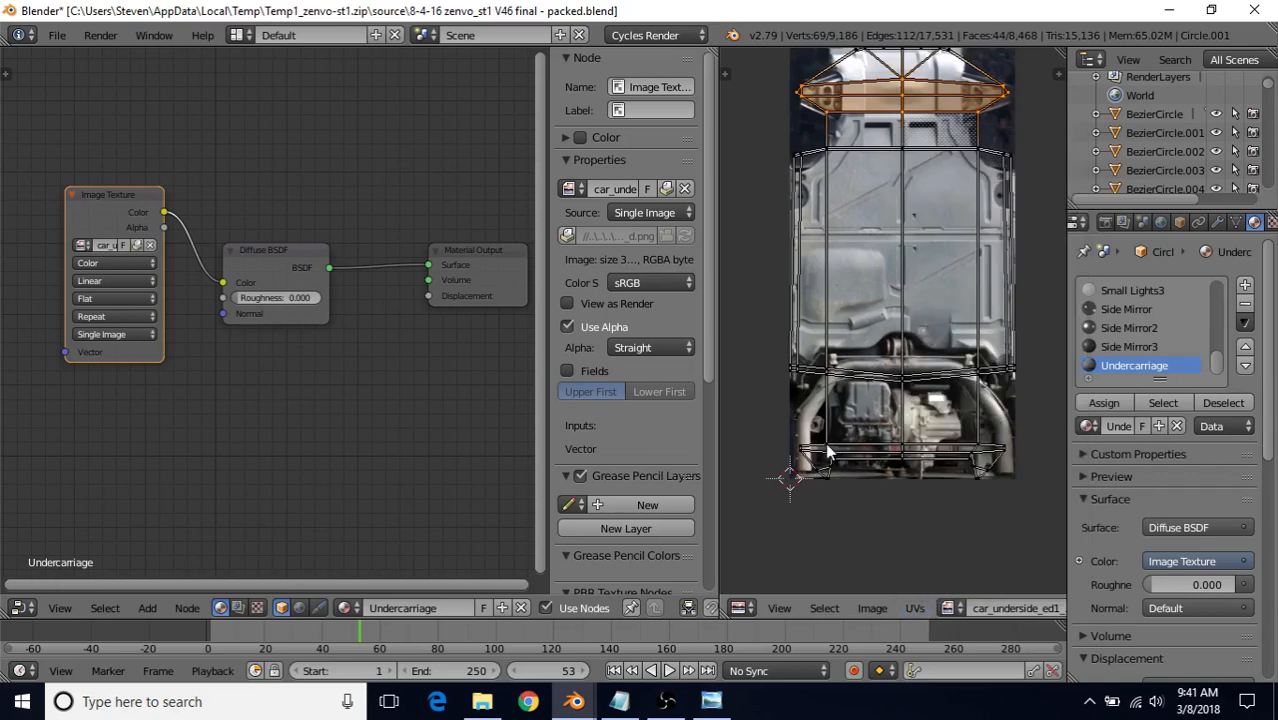
# Select only the rear bumper UV vertices and move them about -0.166 along Y, beyond the image's rear edge
pyautogui.press('a')
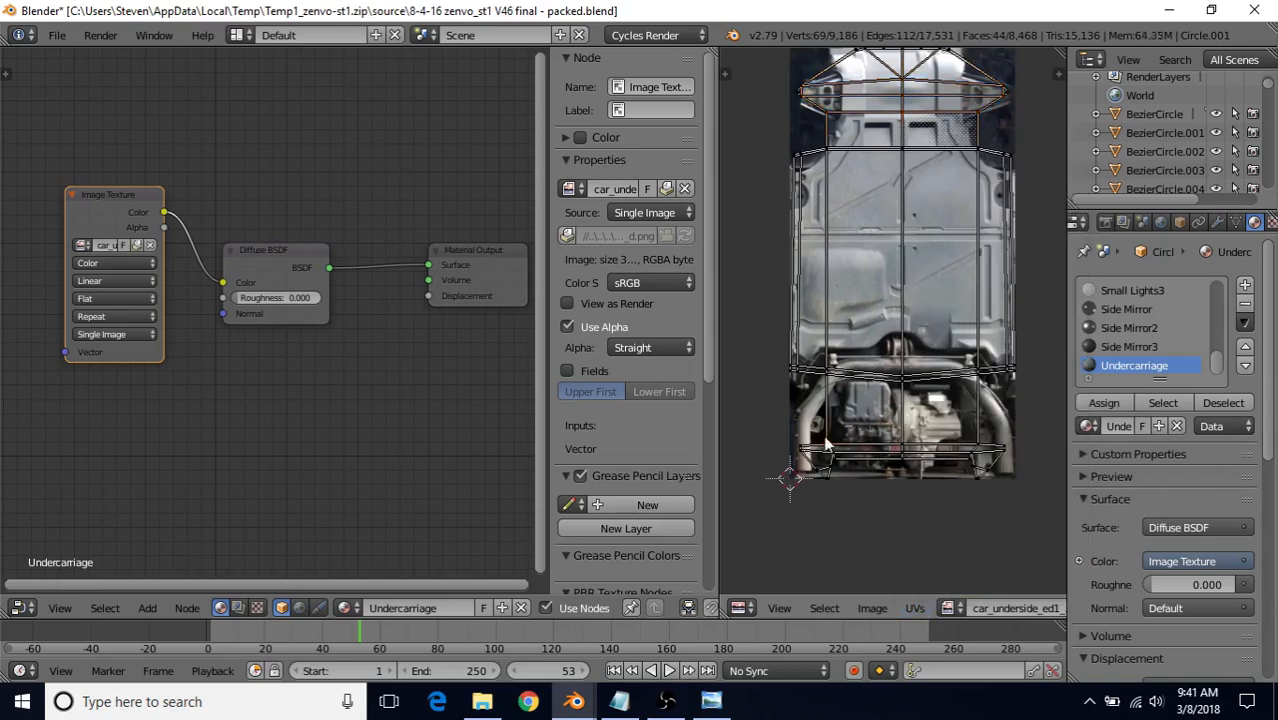
pyautogui.press('b')
pyautogui.press('Escape')
pyautogui.press('b')
pyautogui.moveTo(752, 415); pyautogui.dragTo(1017, 506)
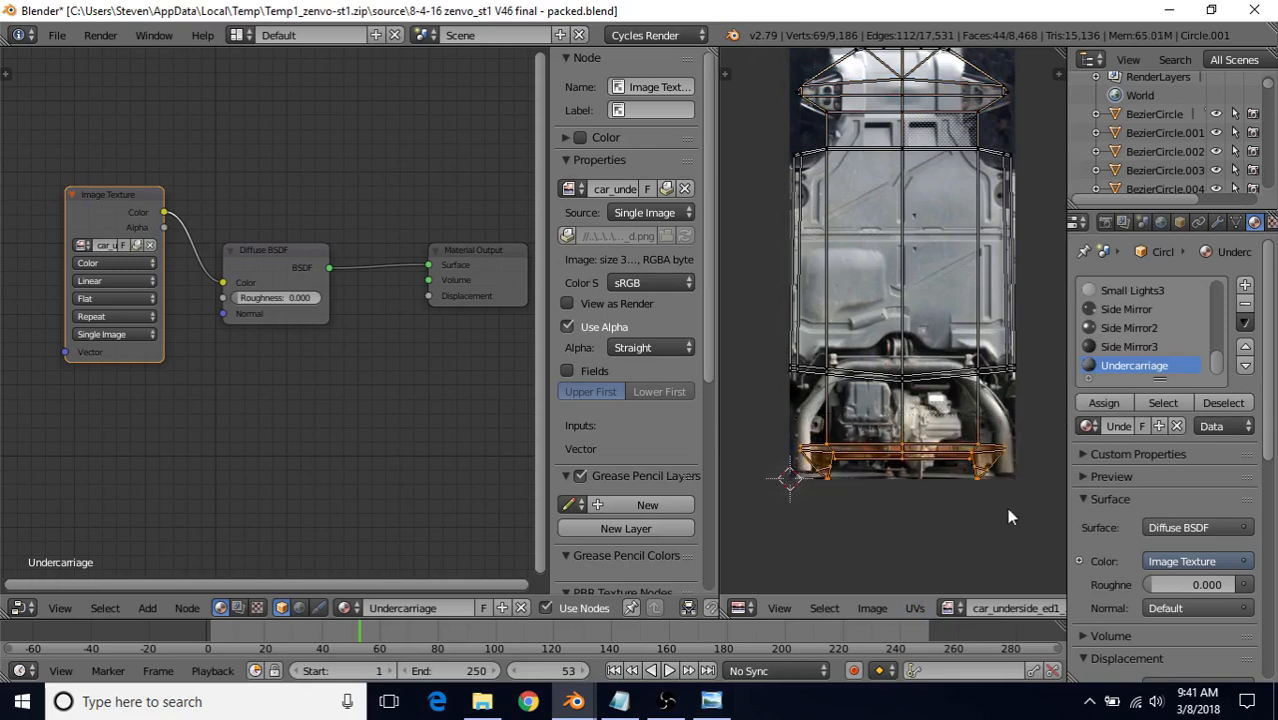
pyautogui.press('g')
pyautogui.press('y')
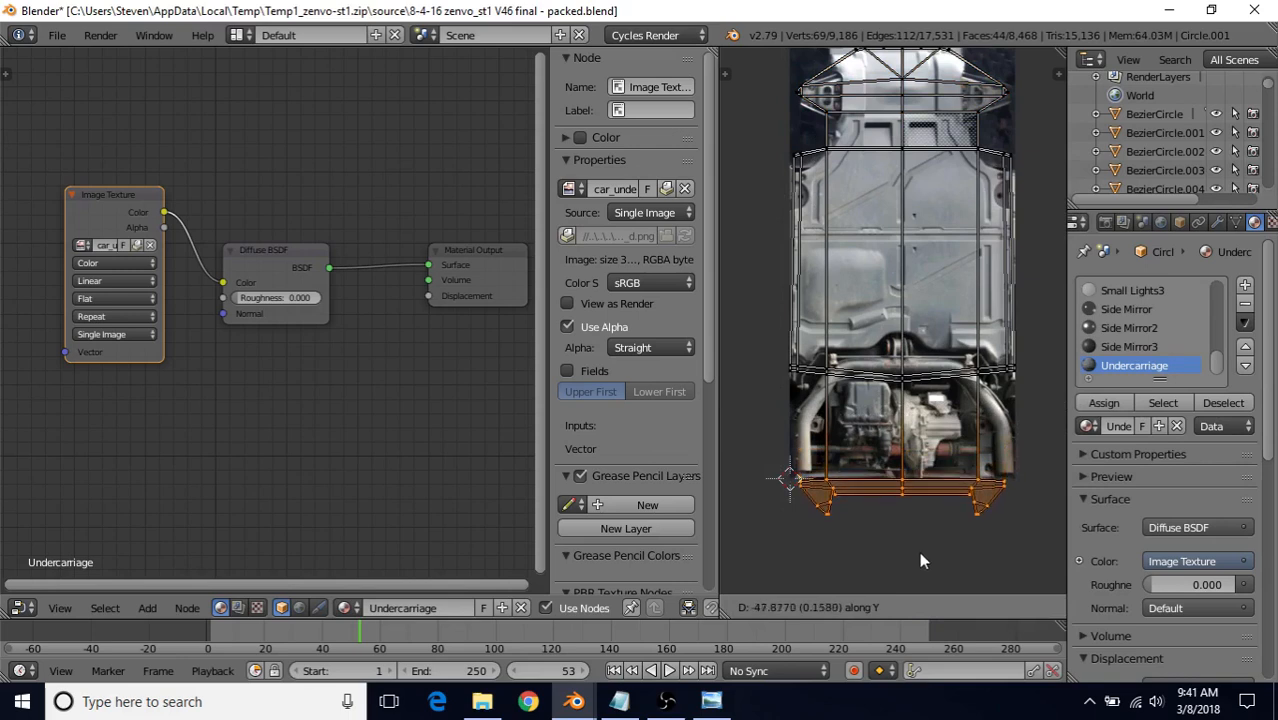
pyautogui.click(919, 553)
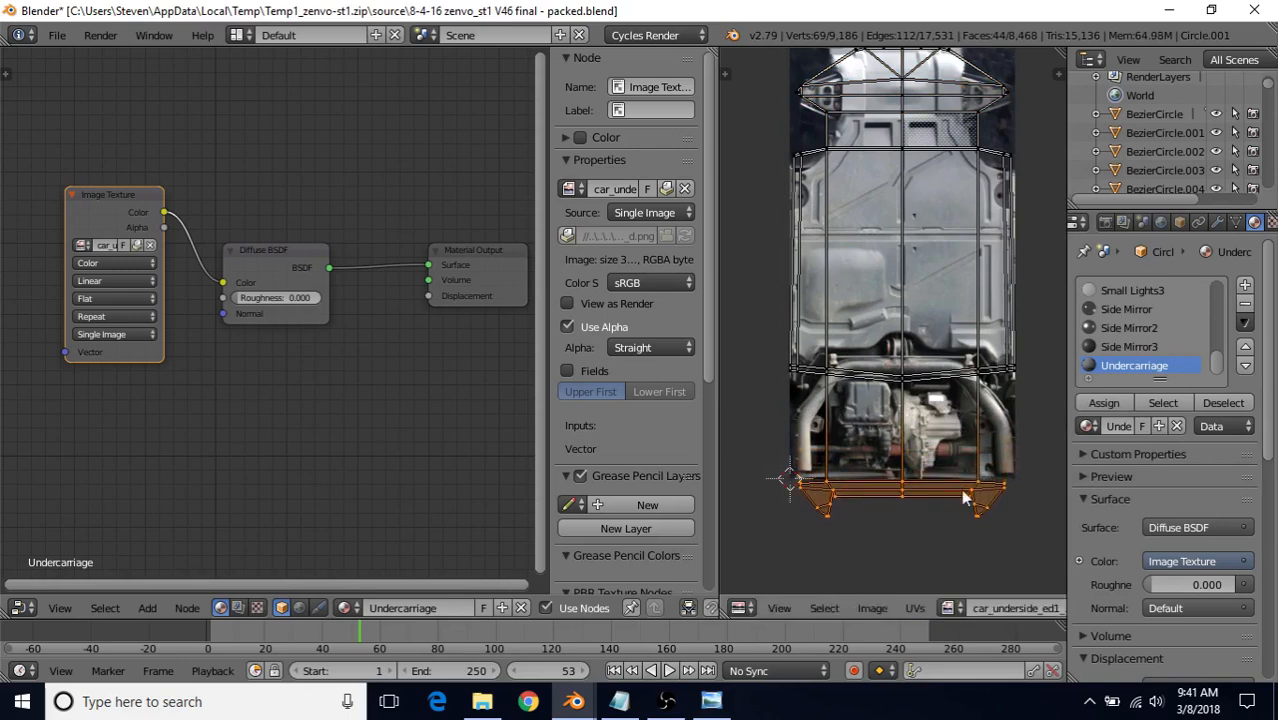
# Change the Node Editor into the 3D view and nudge the rear bumper UVs about 0.012 along Y towards the image
pyautogui.click(22, 607)
pyautogui.click(45, 582)
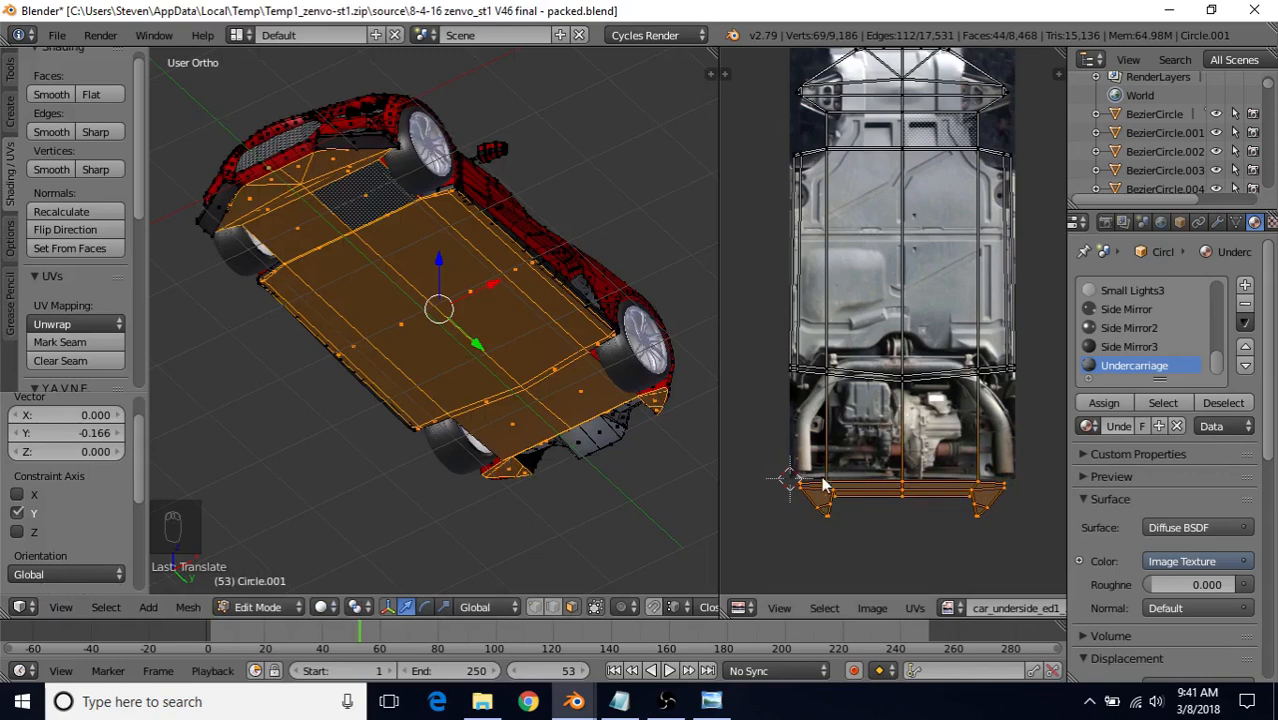
pyautogui.press('g')
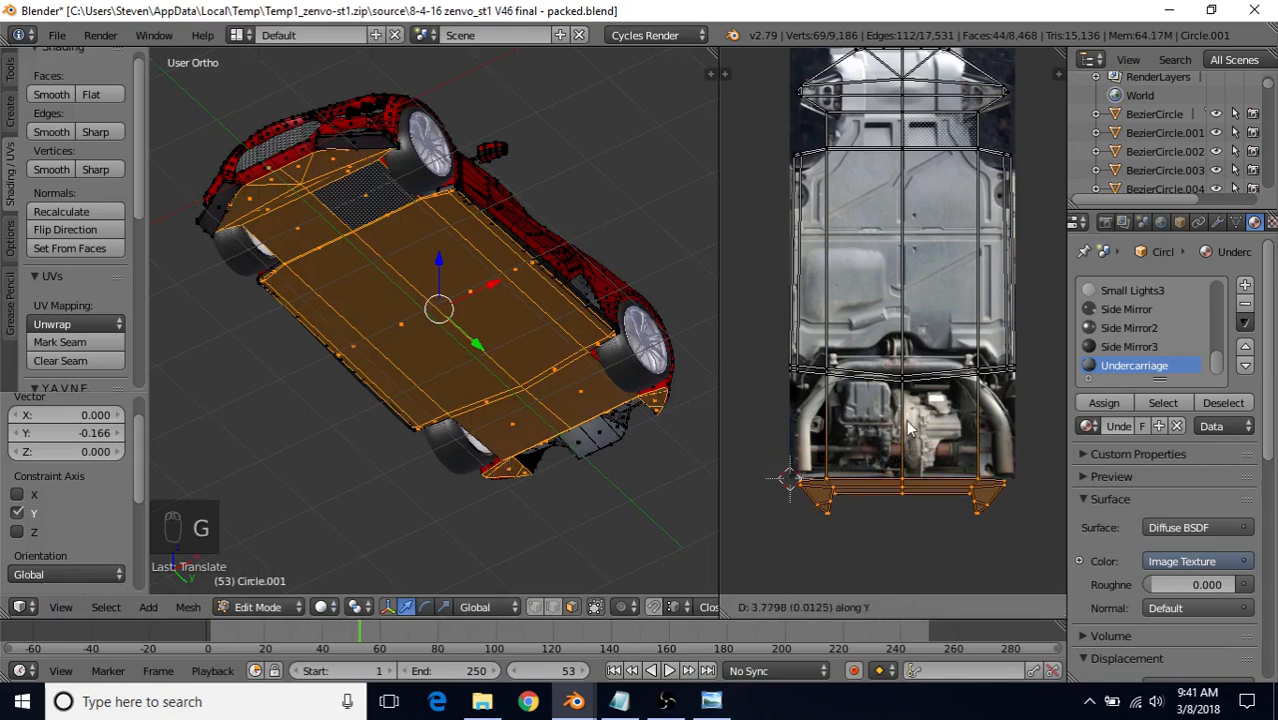
pyautogui.click(908, 428)
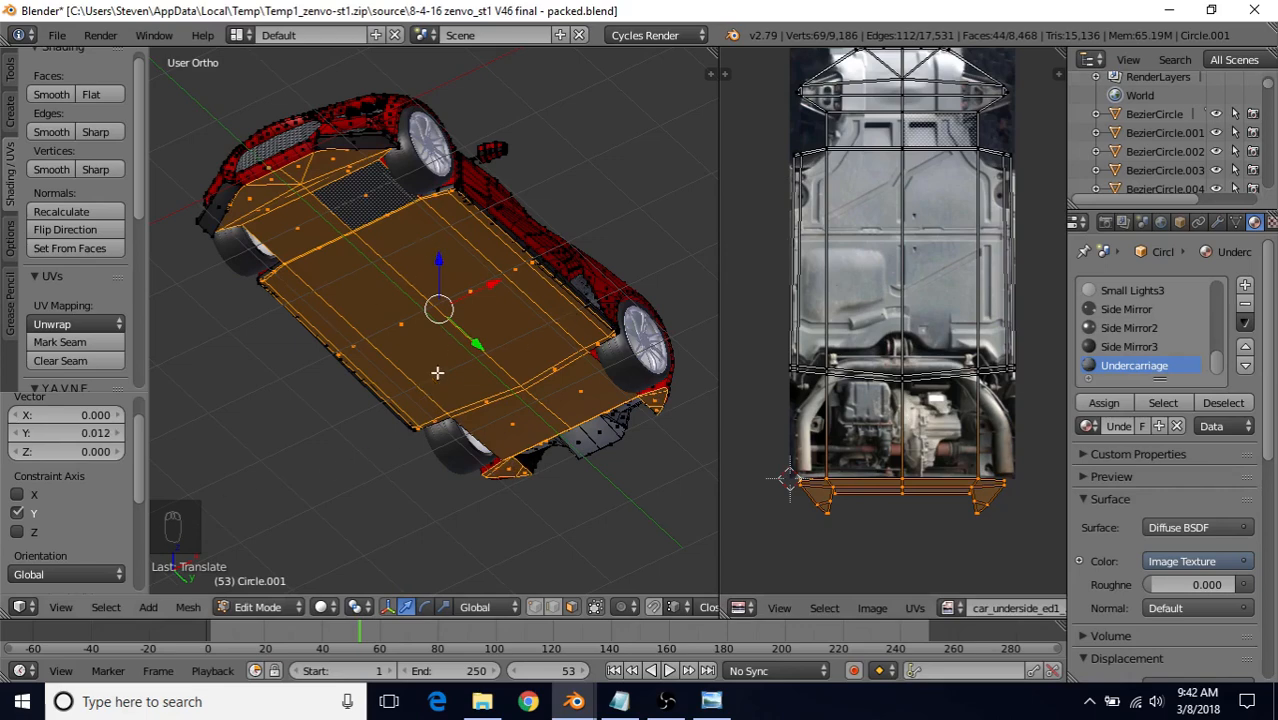
# Change the 3D view back into the Node Editor with the Undercarriage material's nodes in view
pyautogui.click(22, 607)
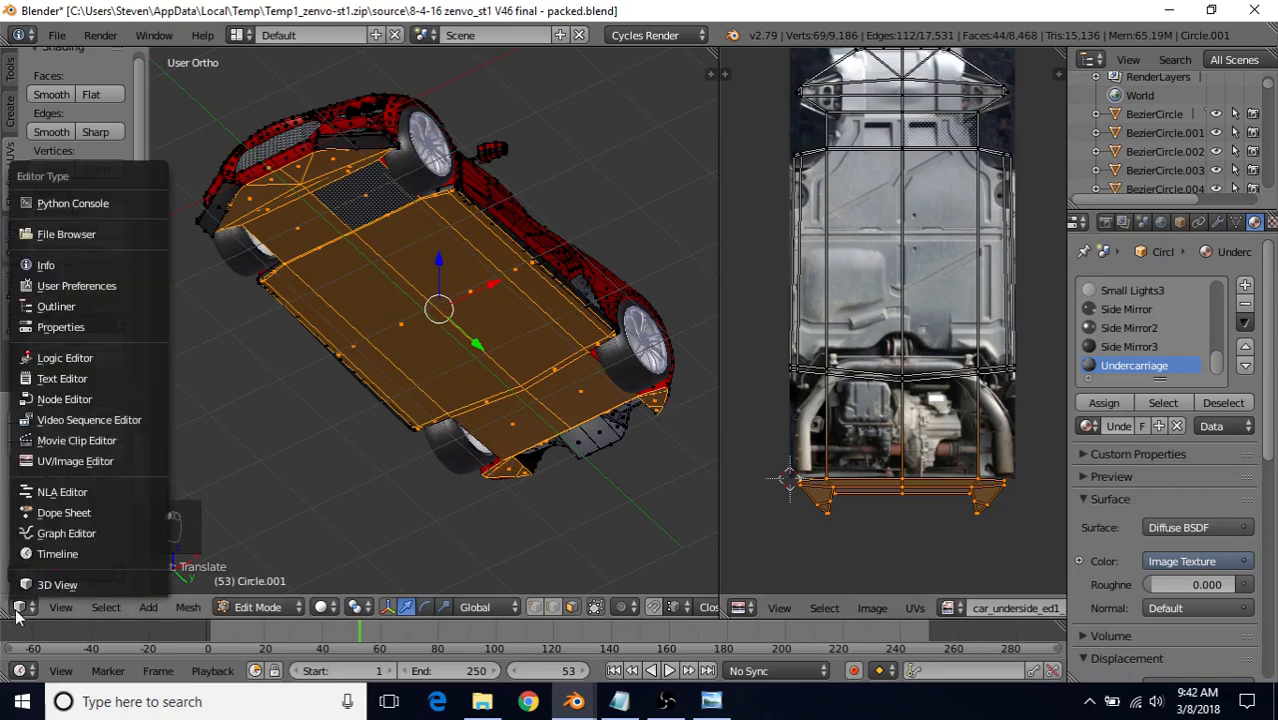
pyautogui.click(106, 398)
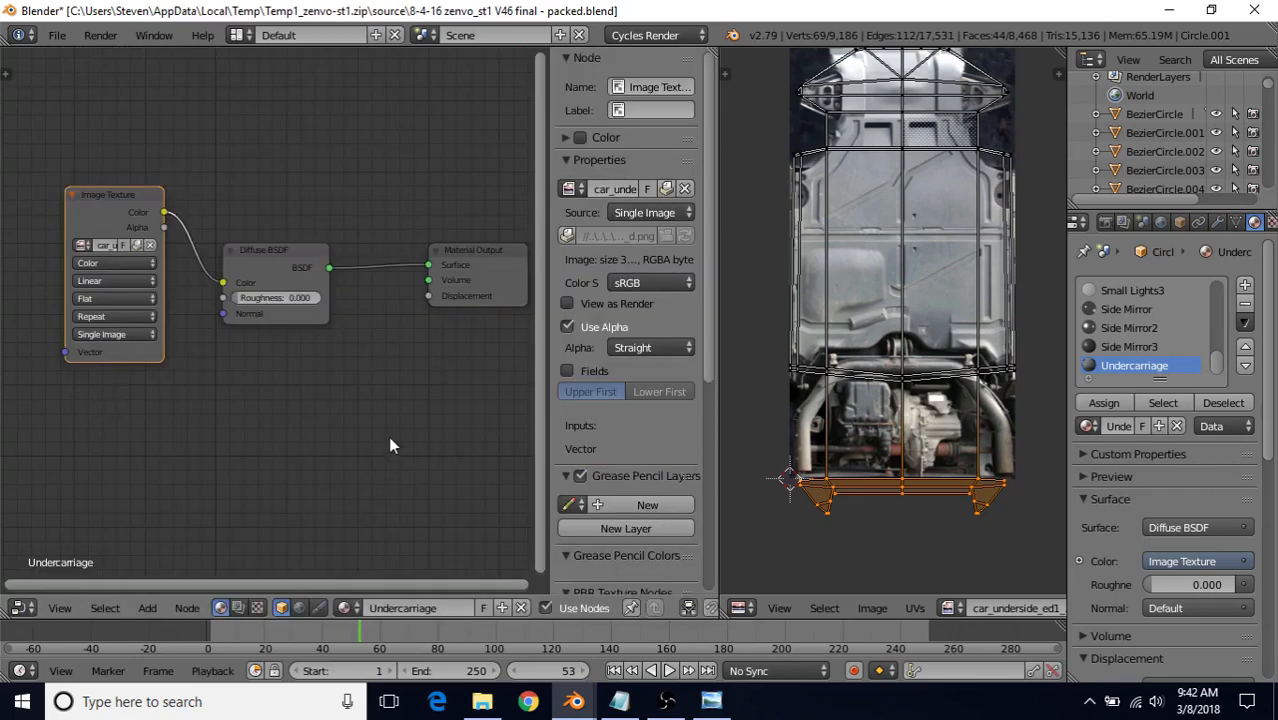
pyautogui.moveTo(388, 436); pyautogui.dragTo(415, 452, button='middle')
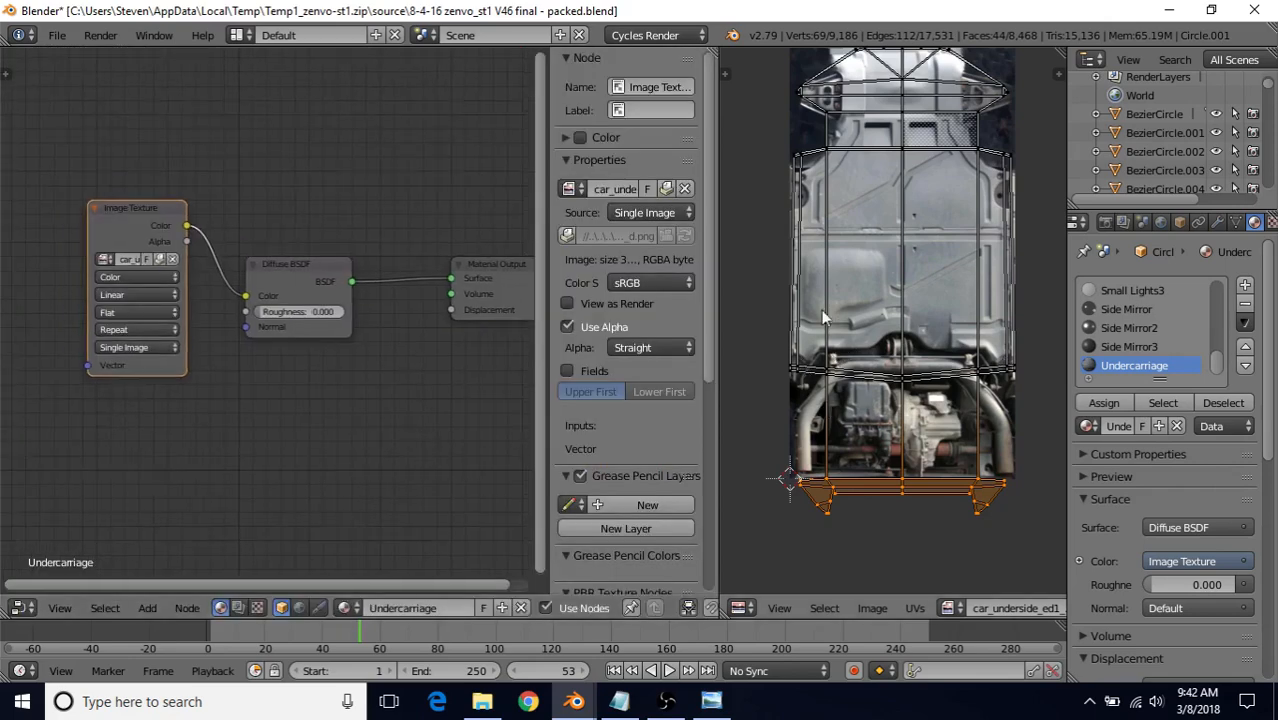
# Change the UV/Image Editor into a wider 3D view and hide the Node Editor's properties sidebar
pyautogui.click(739, 607)
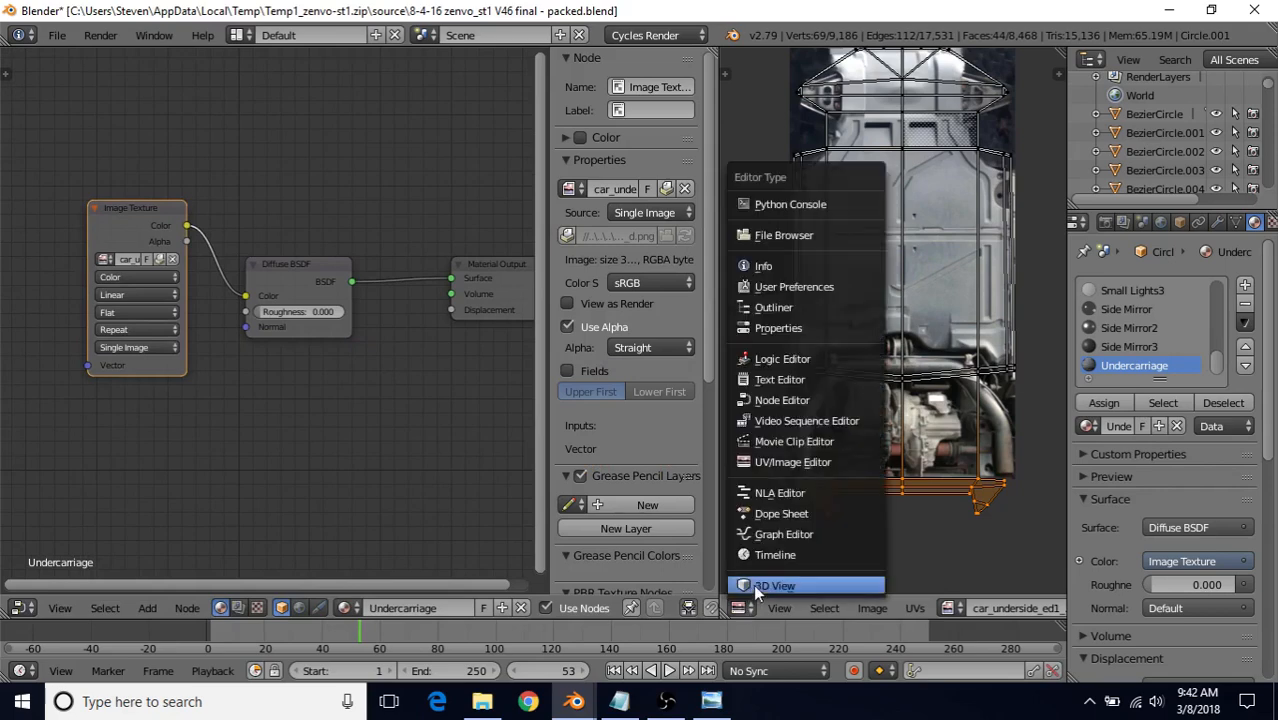
pyautogui.click(766, 587)
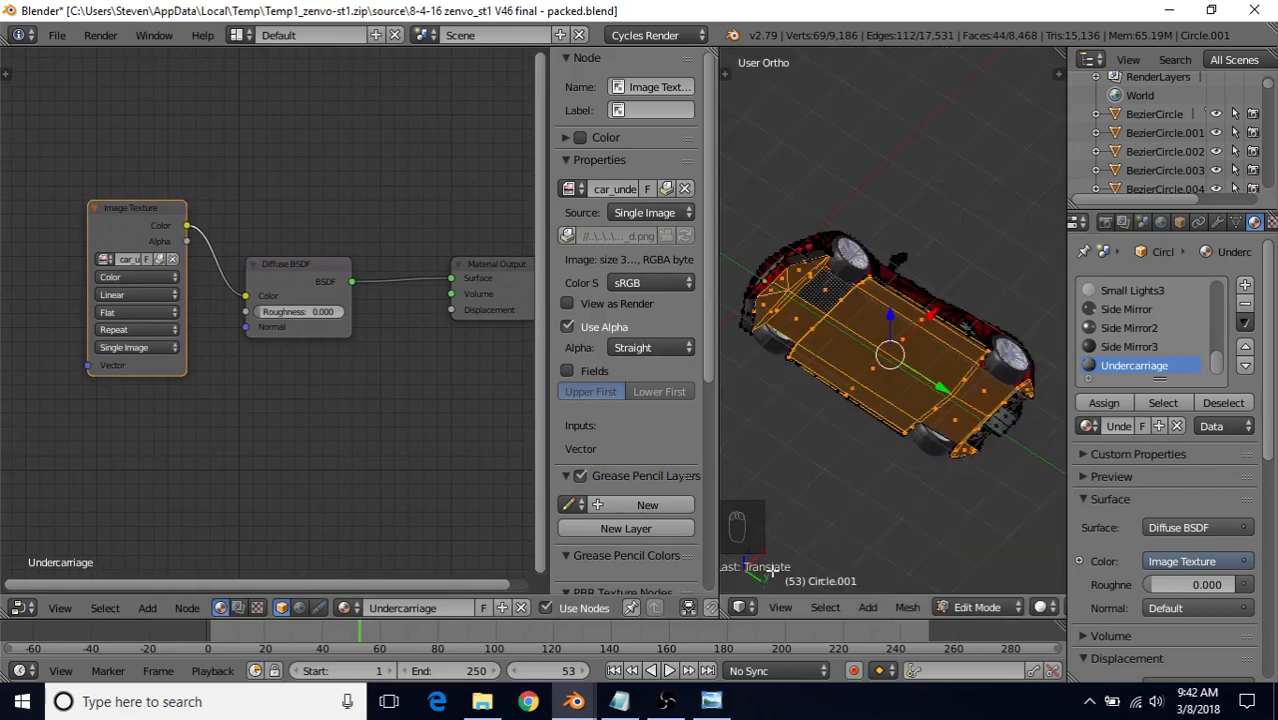
pyautogui.scroll(1, 871, 386)
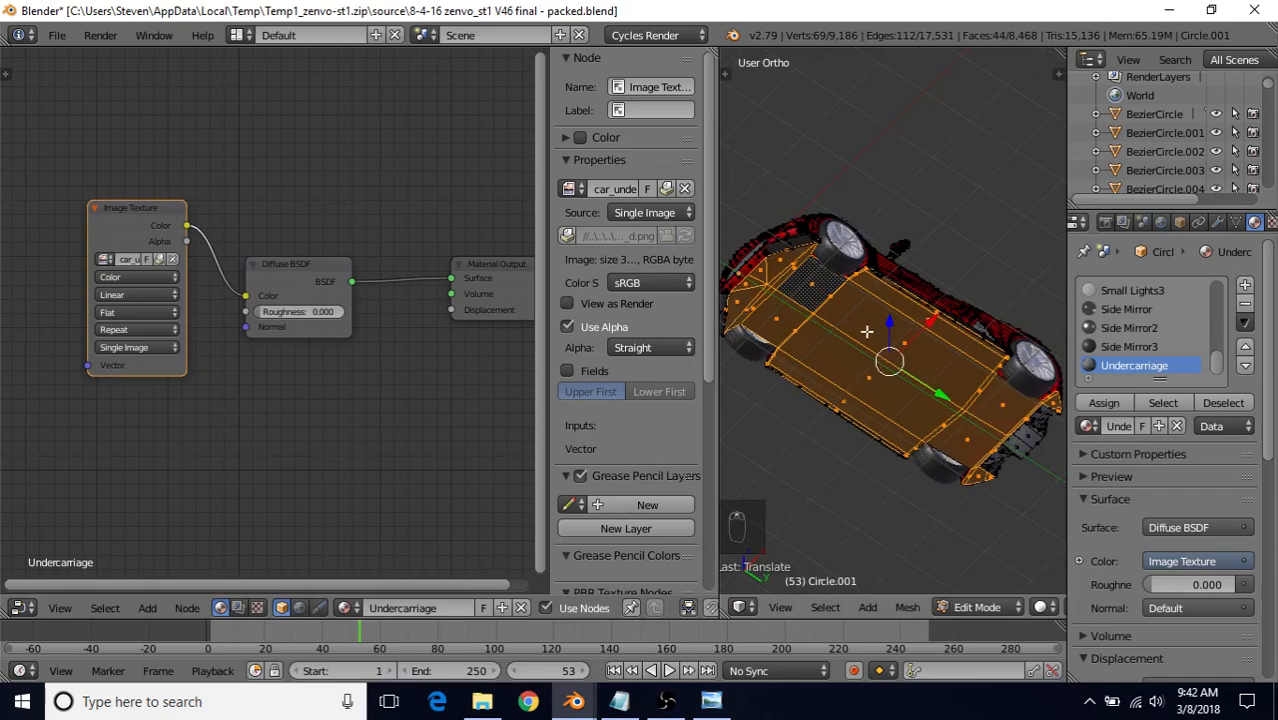
pyautogui.moveTo(722, 260); pyautogui.dragTo(591, 247)
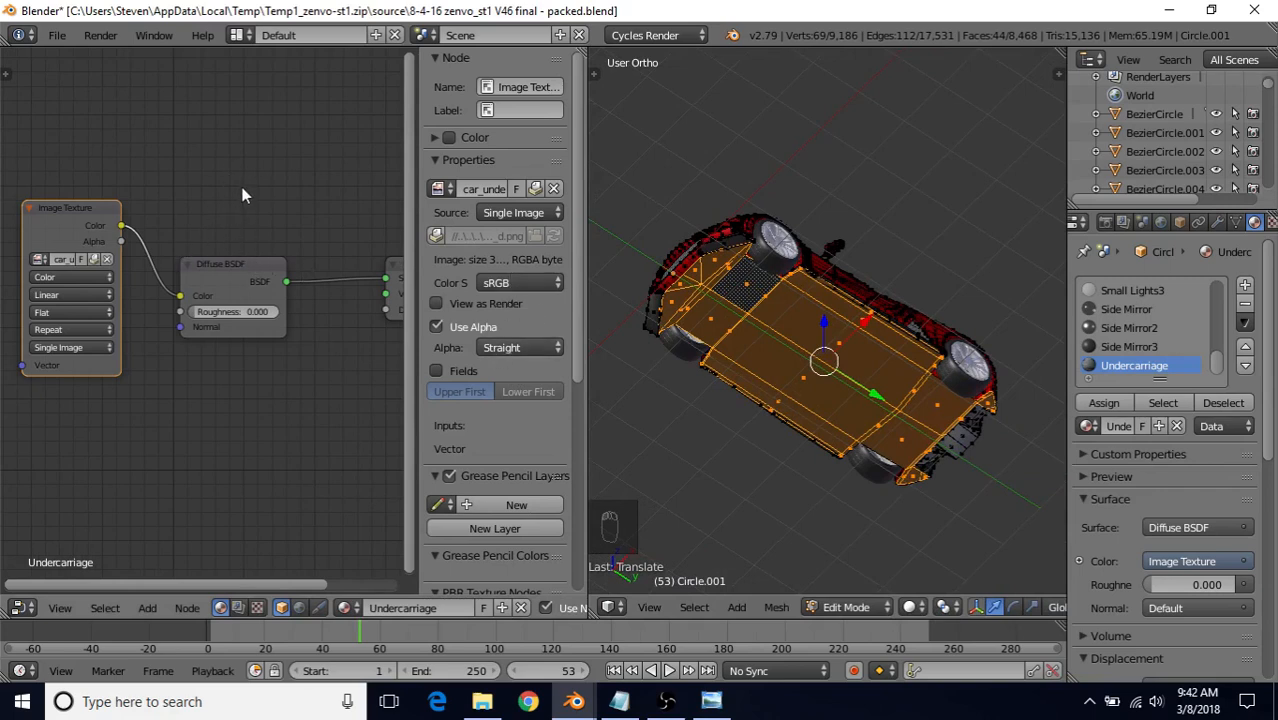
pyautogui.press('n')
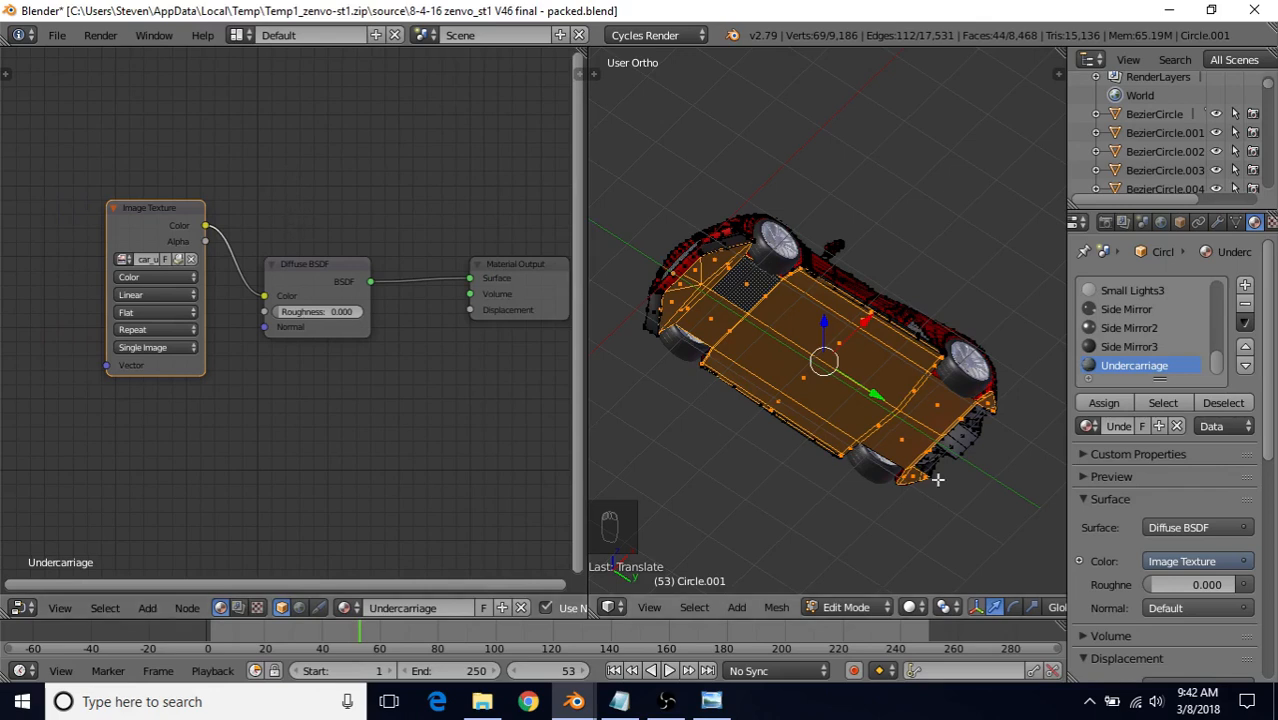
# Return the car body mesh from Edit Mode to Object Mode with its underside in view
pyautogui.click(912, 607)
pyautogui.moveTo(787, 437); pyautogui.dragTo(776, 405, button='middle')
pyautogui.moveTo(831, 300); pyautogui.dragTo(828, 328, button='middle')
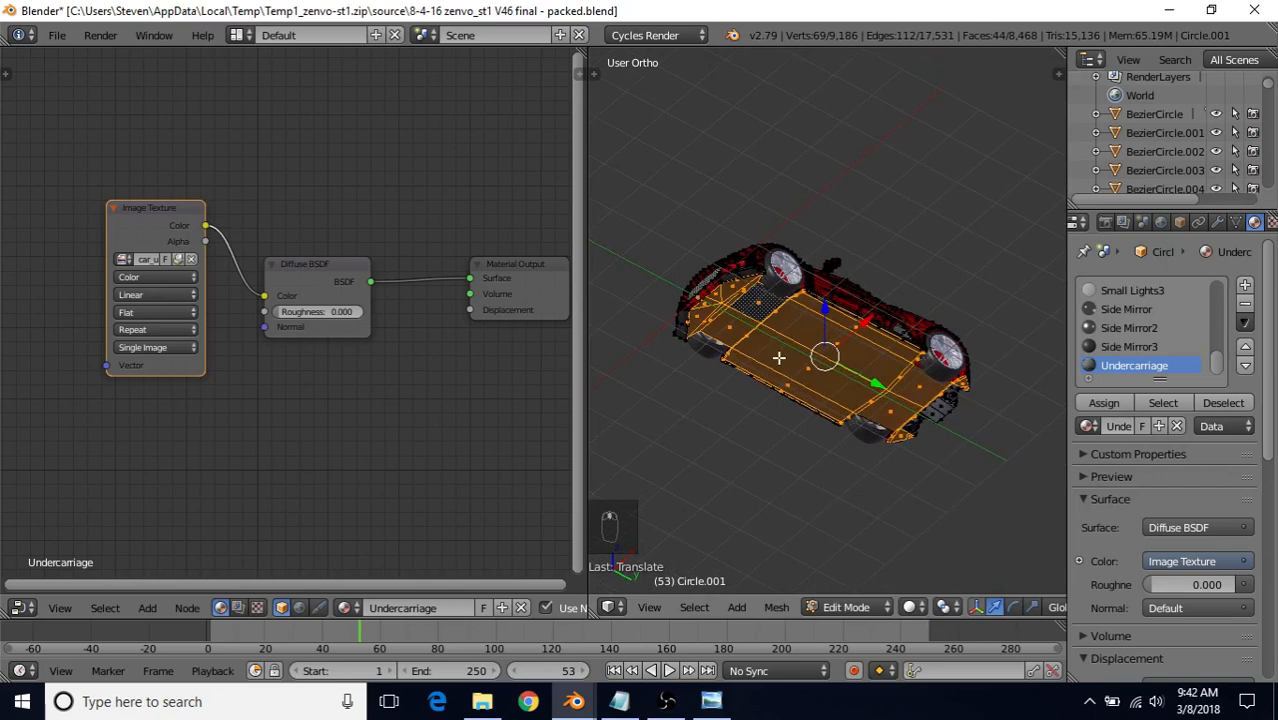
pyautogui.press('Tab')
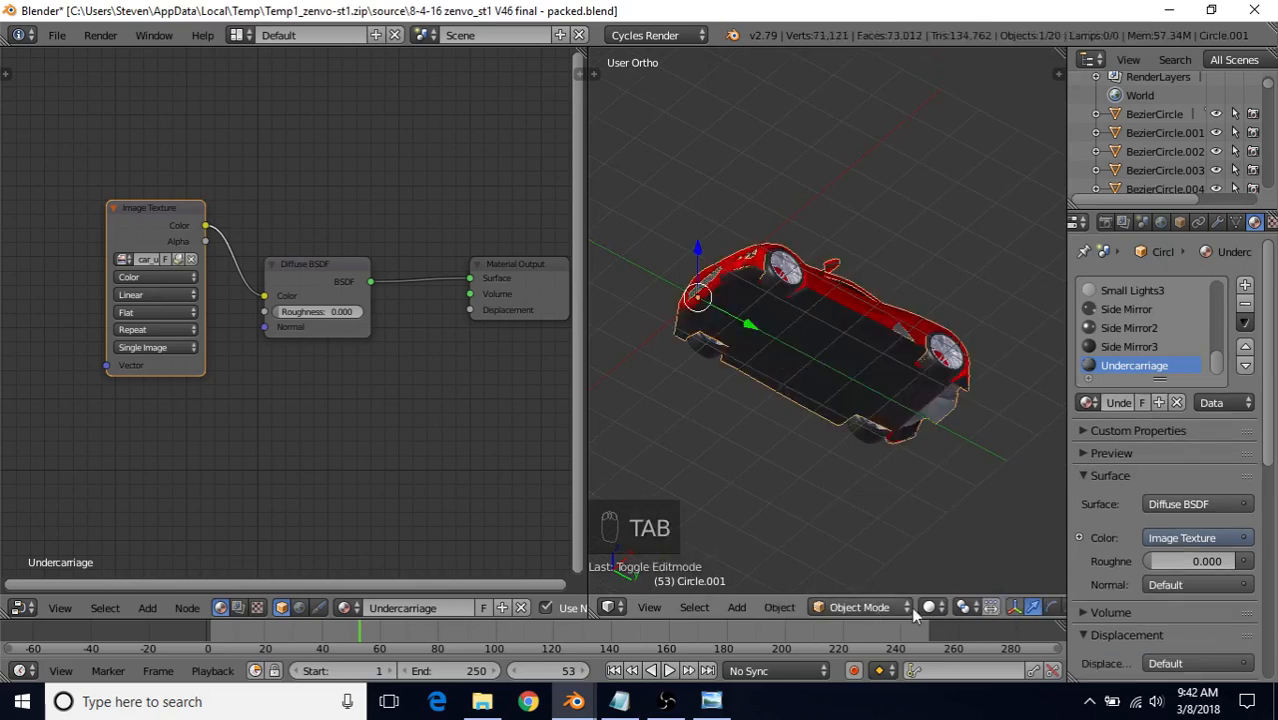
# Enlarge the 3D view across most of the Node Editor's space and show only the scene layer containing the large planes
pyautogui.moveTo(820, 352); pyautogui.dragTo(840, 425, button='middle')
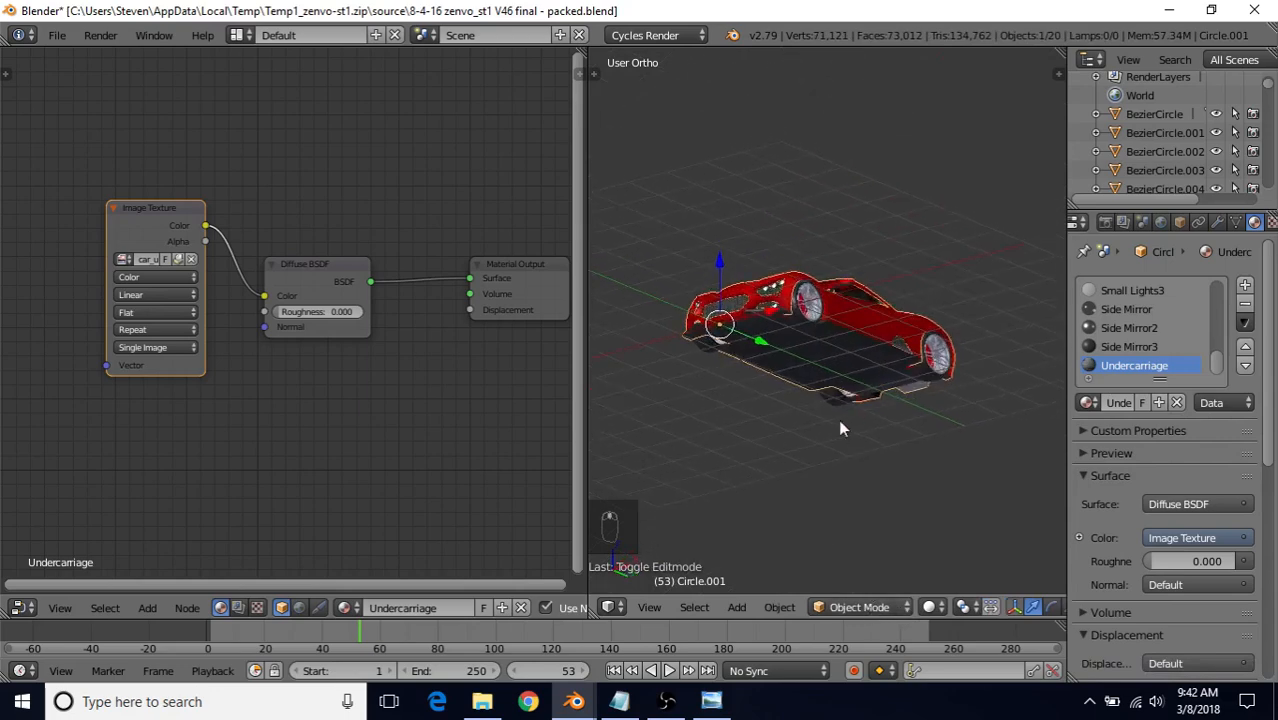
pyautogui.moveTo(588, 353); pyautogui.dragTo(278, 371)
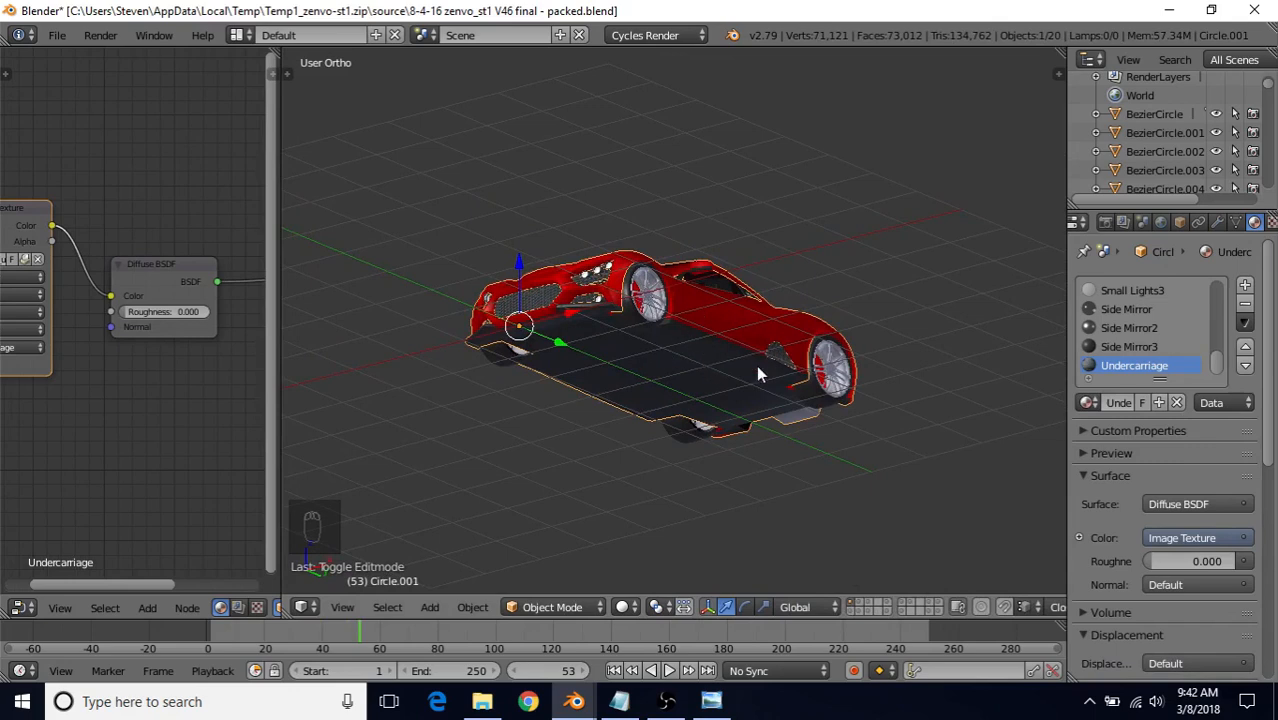
pyautogui.click(888, 610)
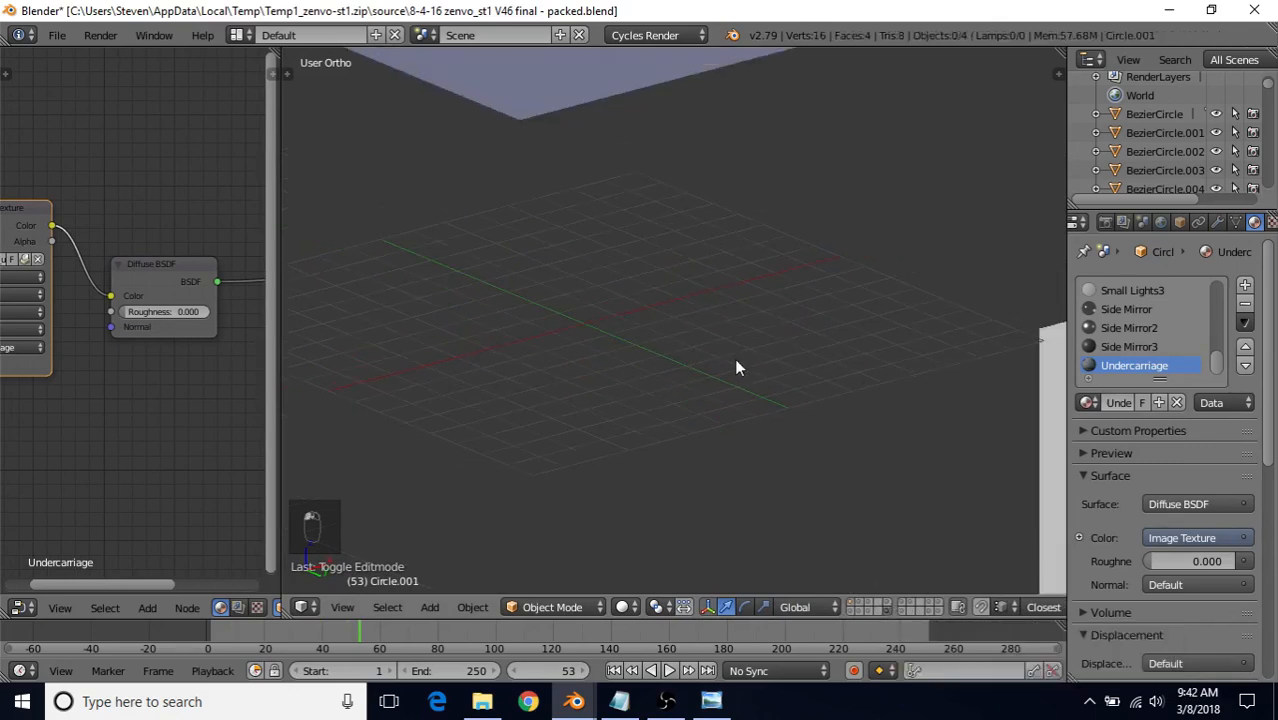
# Show the car's layer together with the layer holding the four surrounding light planes
pyautogui.scroll(-5, 736, 368)
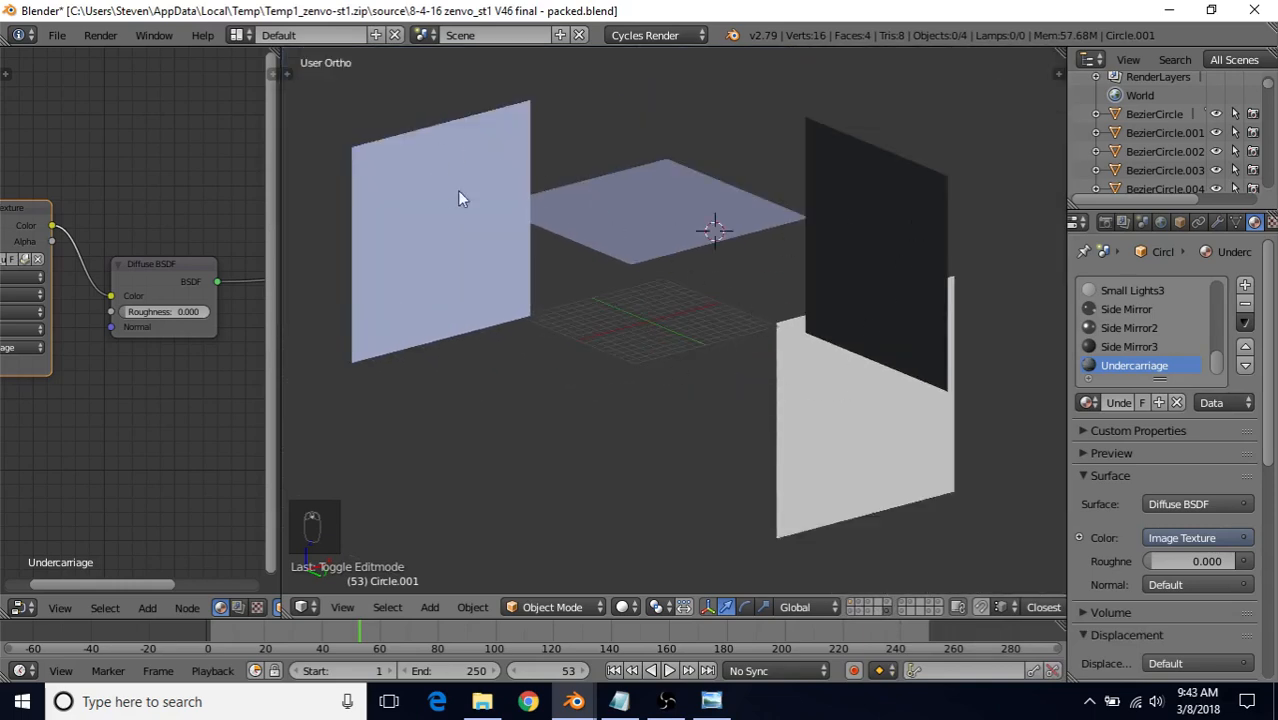
pyautogui.click(851, 604)
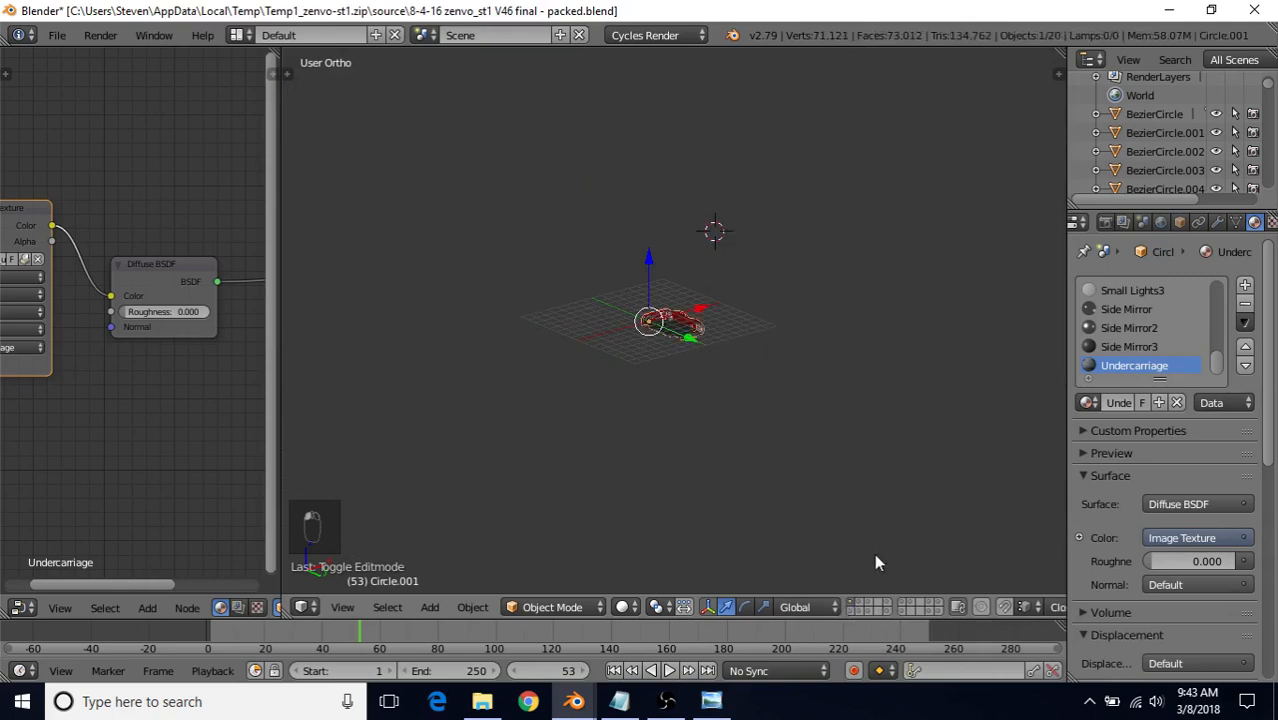
pyautogui.scroll(2, 722, 386)
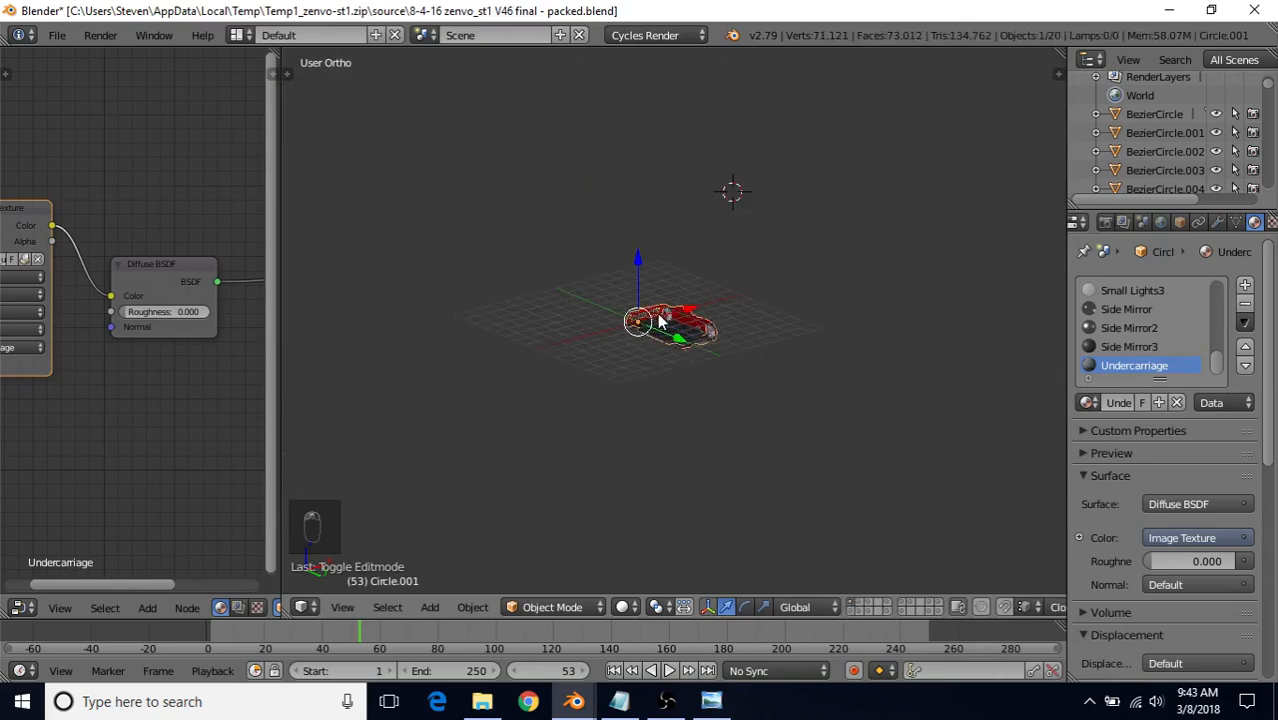
pyautogui.keyDown('shift'); pyautogui.click(887, 609); pyautogui.keyUp('shift')
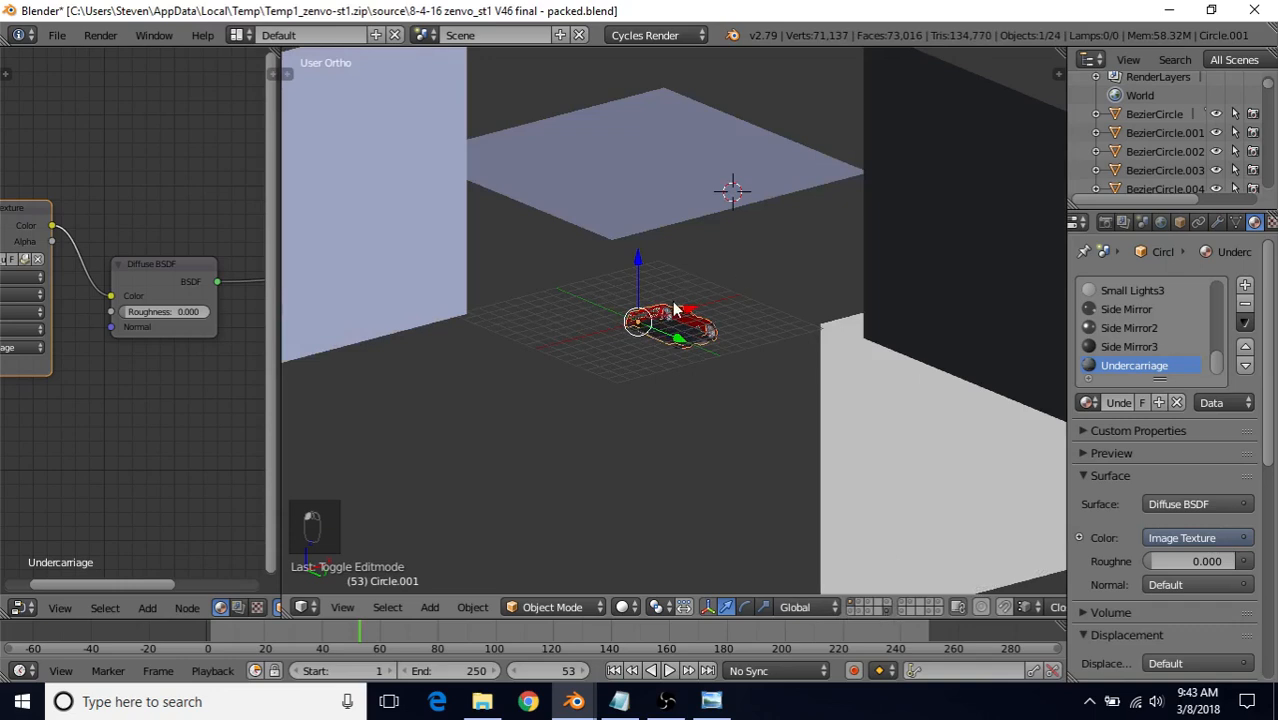
pyautogui.moveTo(668, 308); pyautogui.dragTo(644, 220, button='middle')
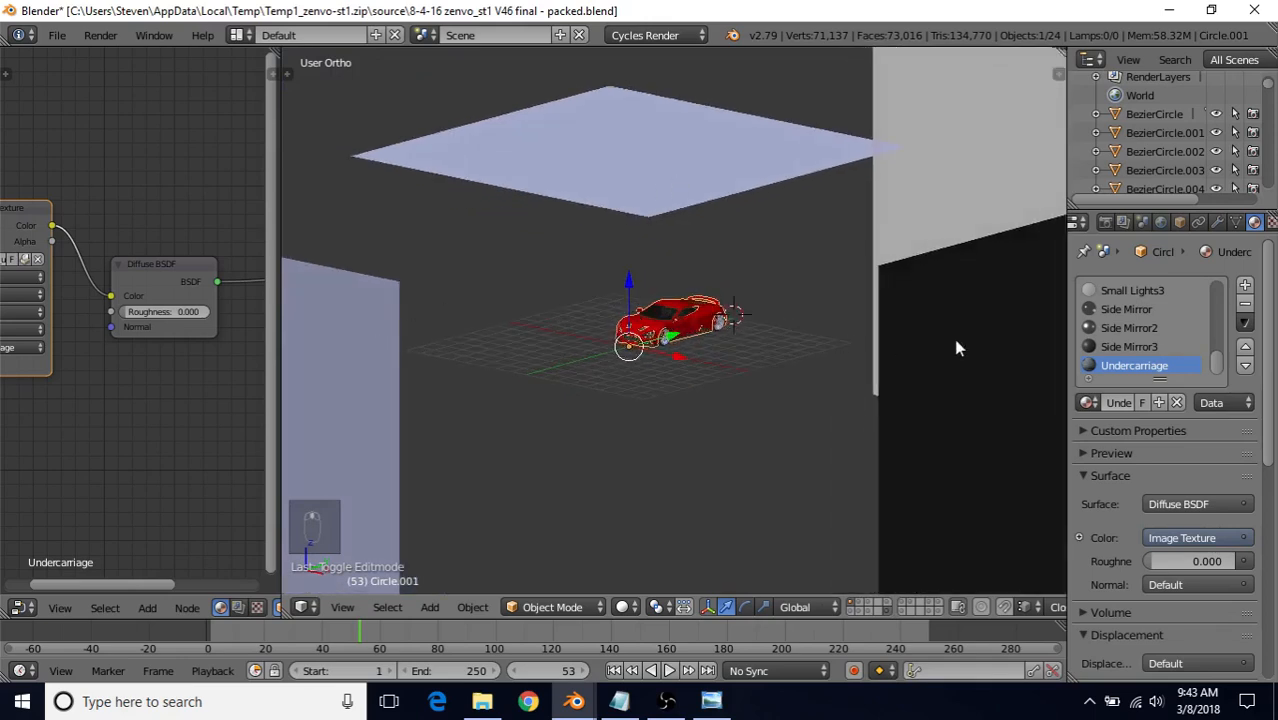
pyautogui.moveTo(612, 288); pyautogui.dragTo(628, 287, button='middle')
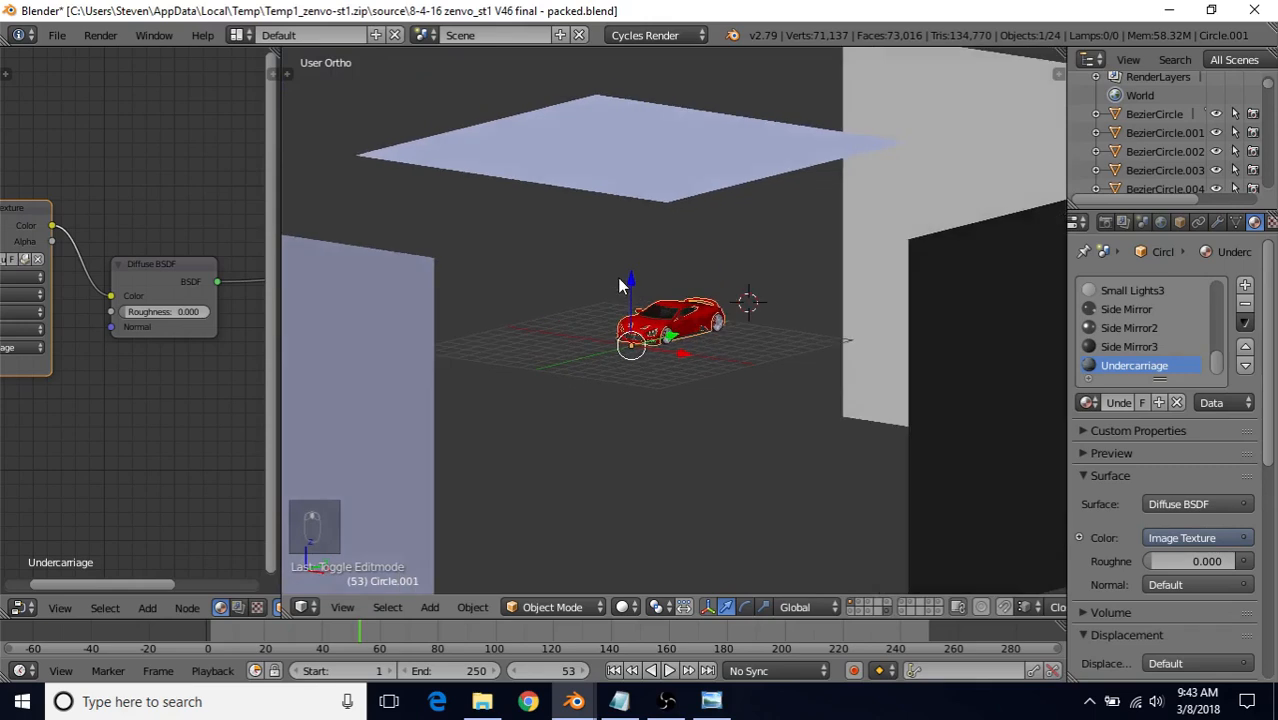
# Preview the car and light planes in Rendered viewport shading, and return the viewport to Solid
pyautogui.click(626, 607)
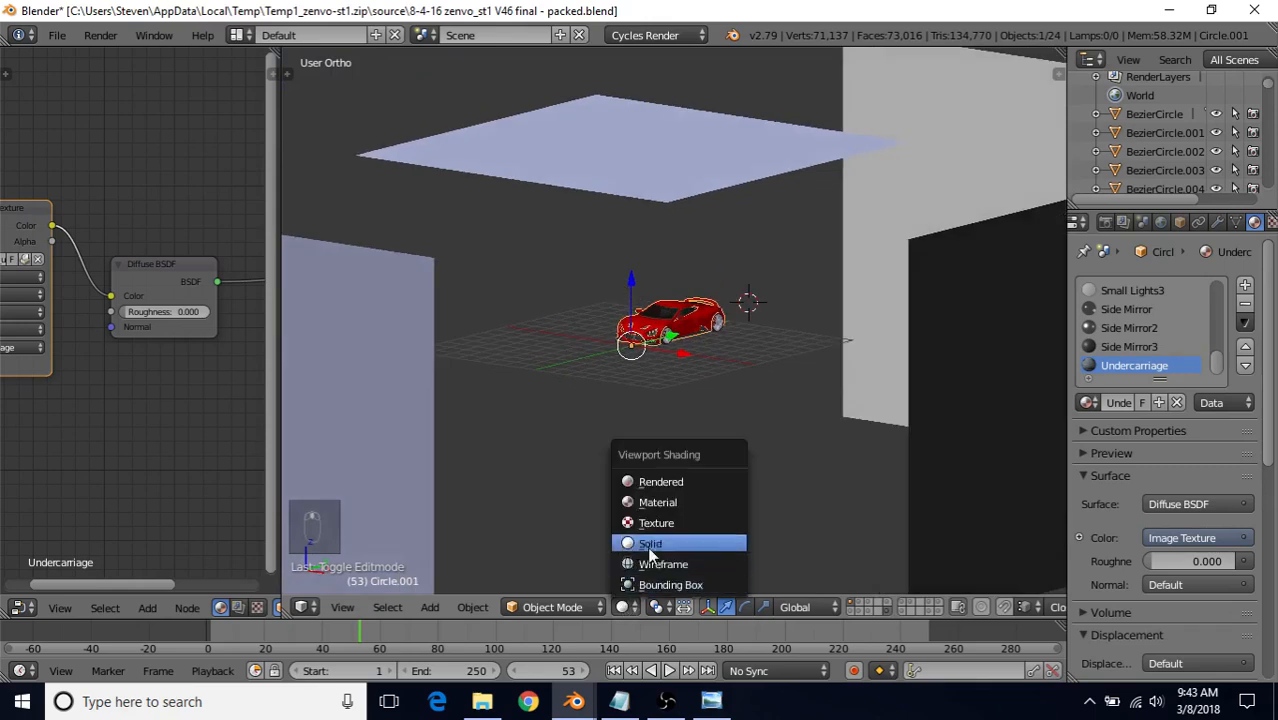
pyautogui.click(678, 484)
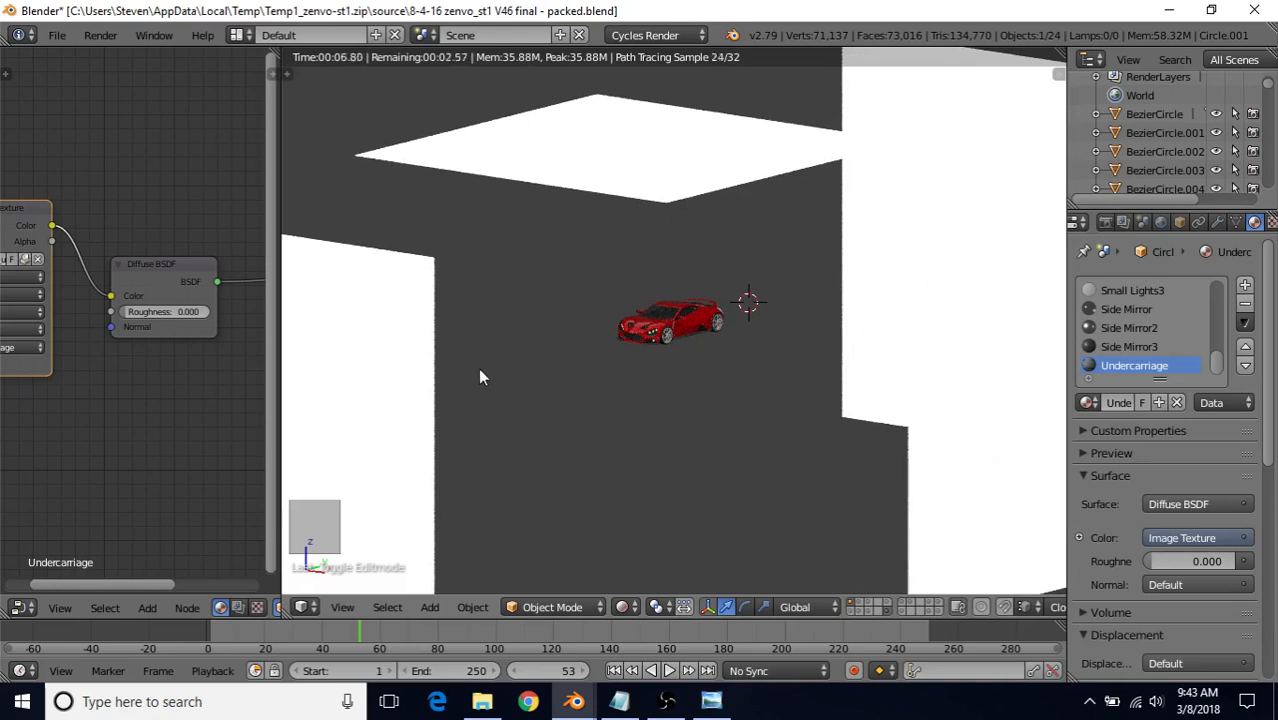
pyautogui.click(622, 607)
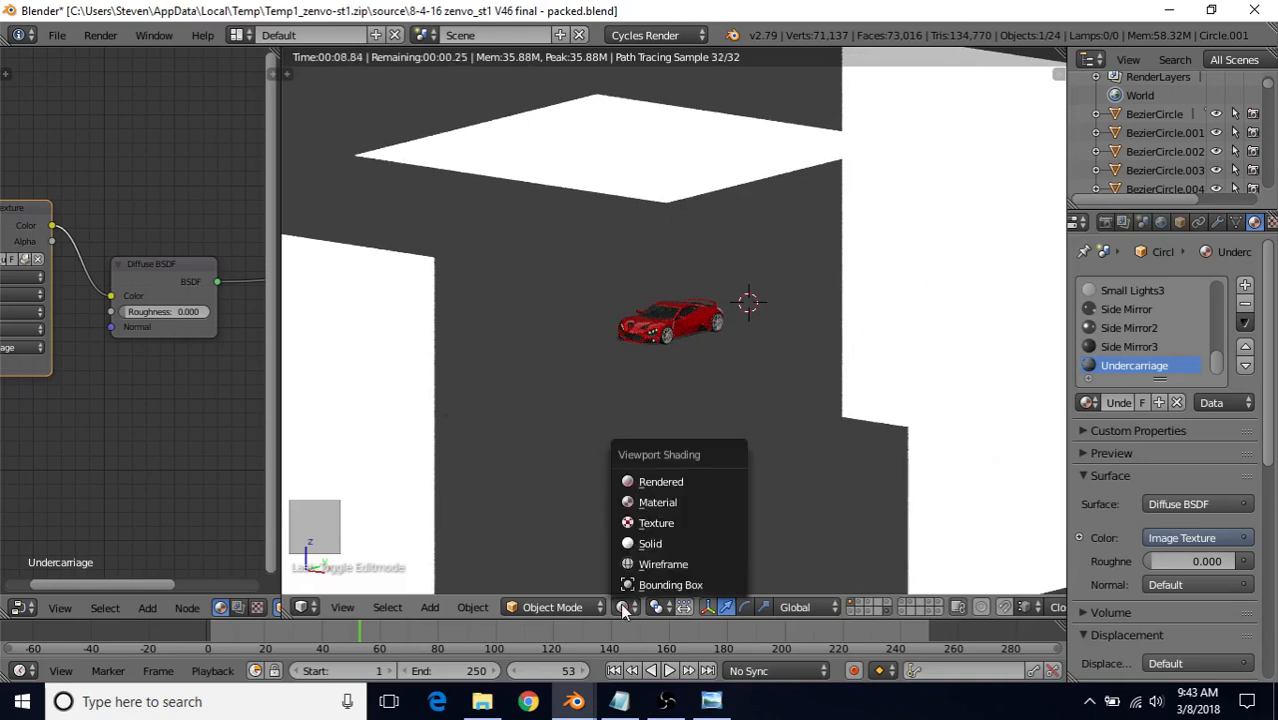
pyautogui.click(650, 545)
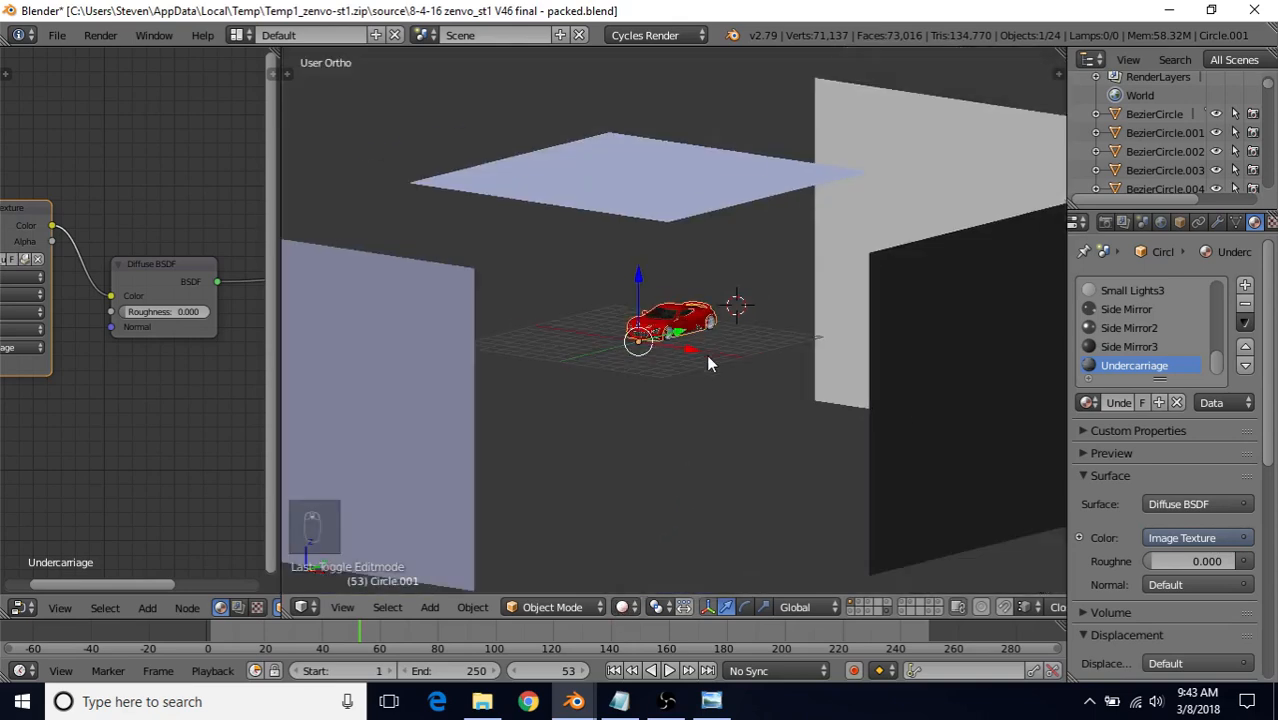
# Set the maximum draw type of the light plane in front of the car to Wire in its object display settings
pyautogui.rightClick(436, 335)
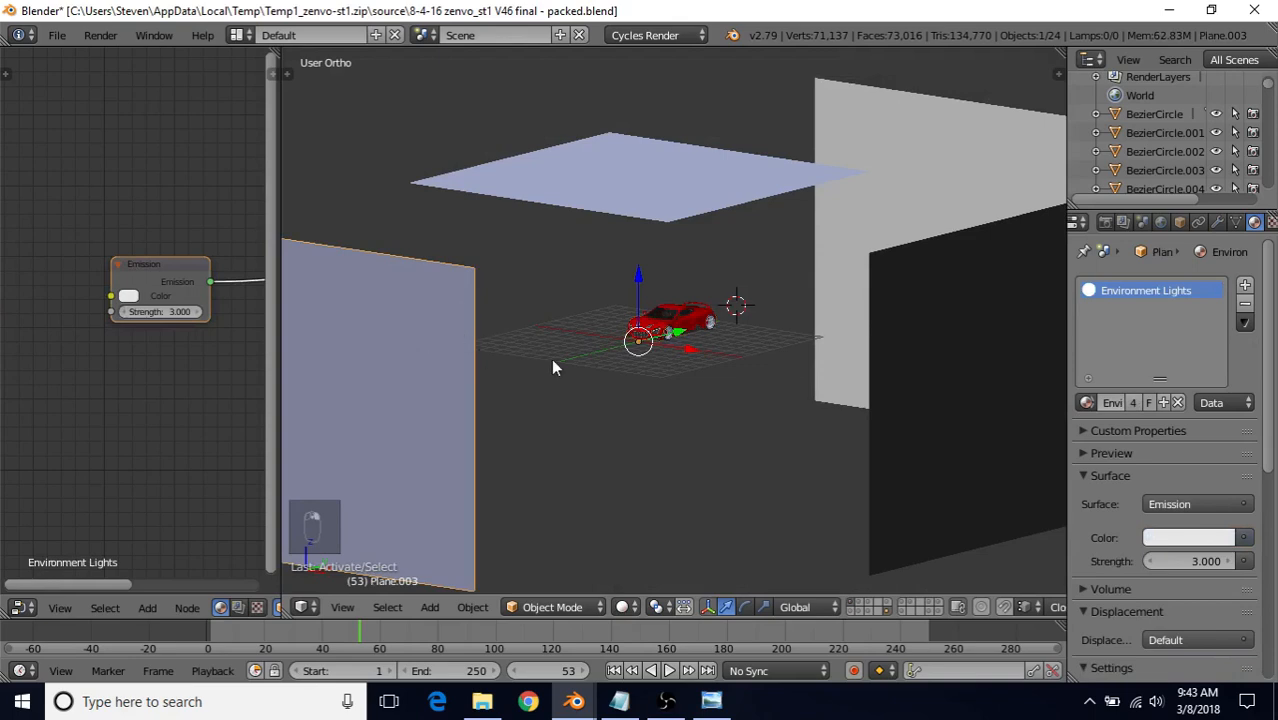
pyautogui.click(1180, 222)
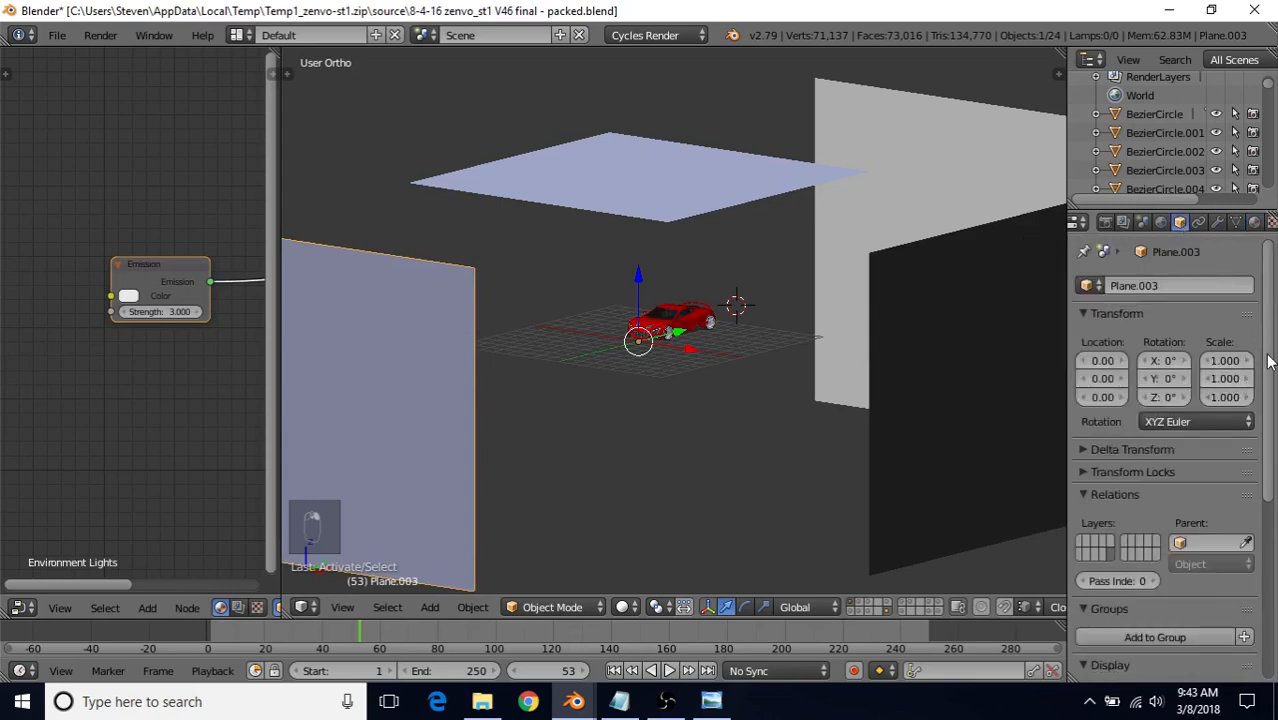
pyautogui.moveTo(1256, 380); pyautogui.dragTo(1264, 563)
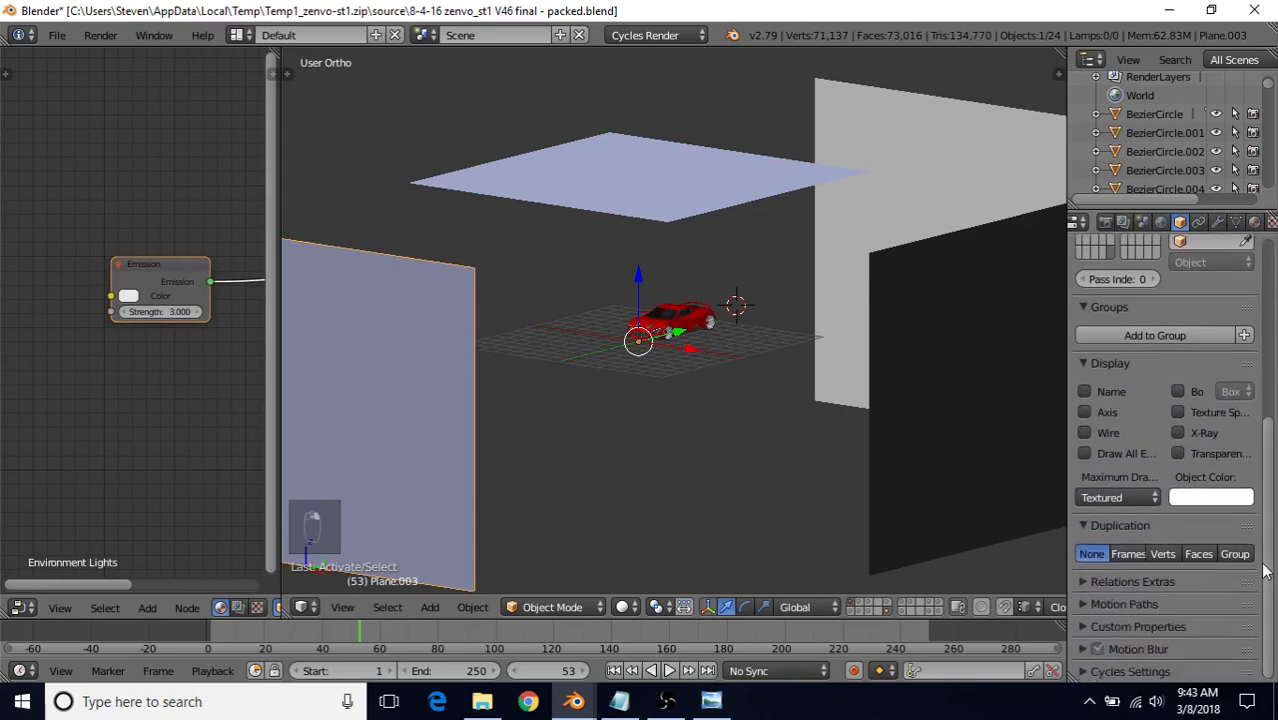
pyautogui.click(1103, 498)
pyautogui.click(1108, 455)
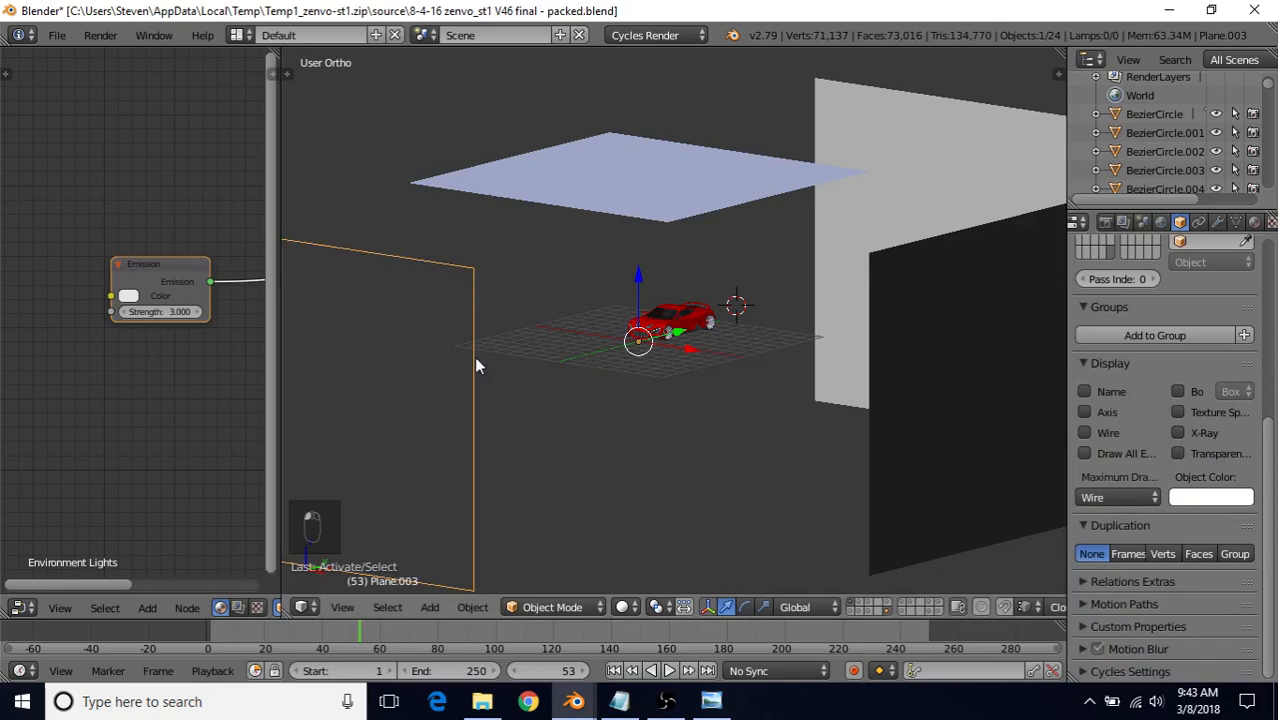
# Try the Solid maximum draw type on the front light plane, and switch it back to Wire
pyautogui.moveTo(687, 340); pyautogui.dragTo(762, 330, button='middle')
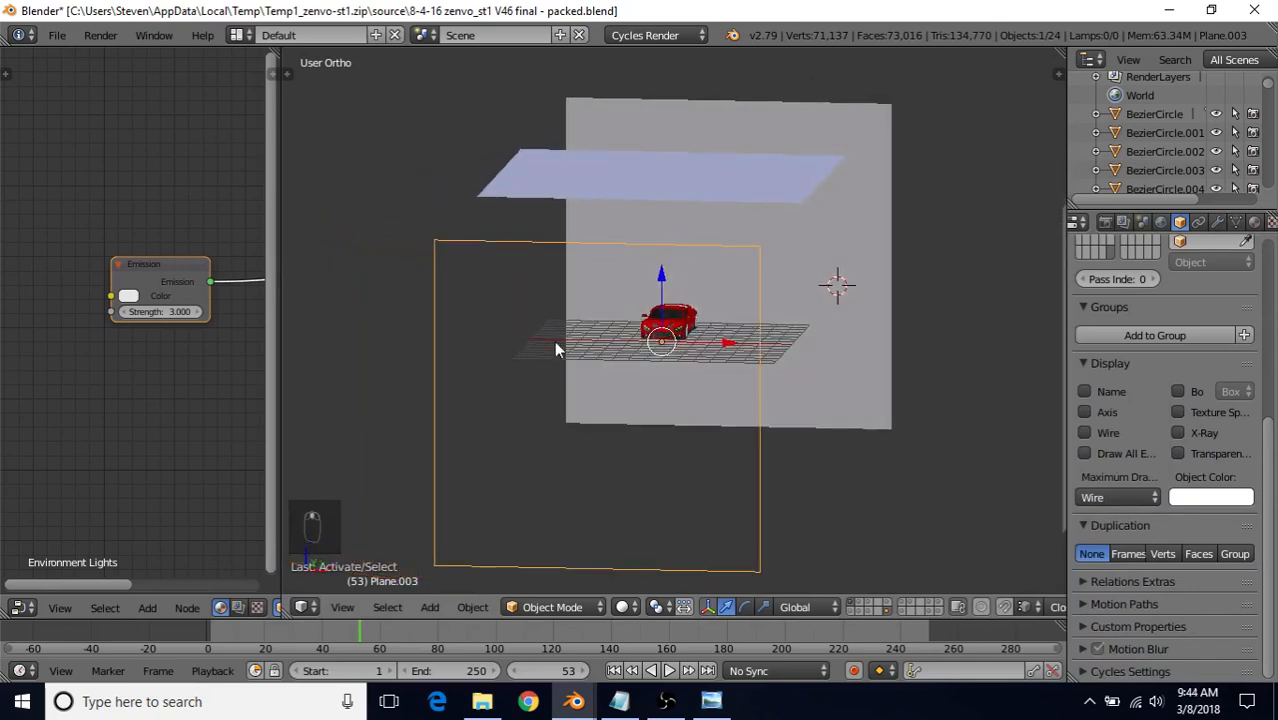
pyautogui.click(1118, 496)
pyautogui.click(1116, 438)
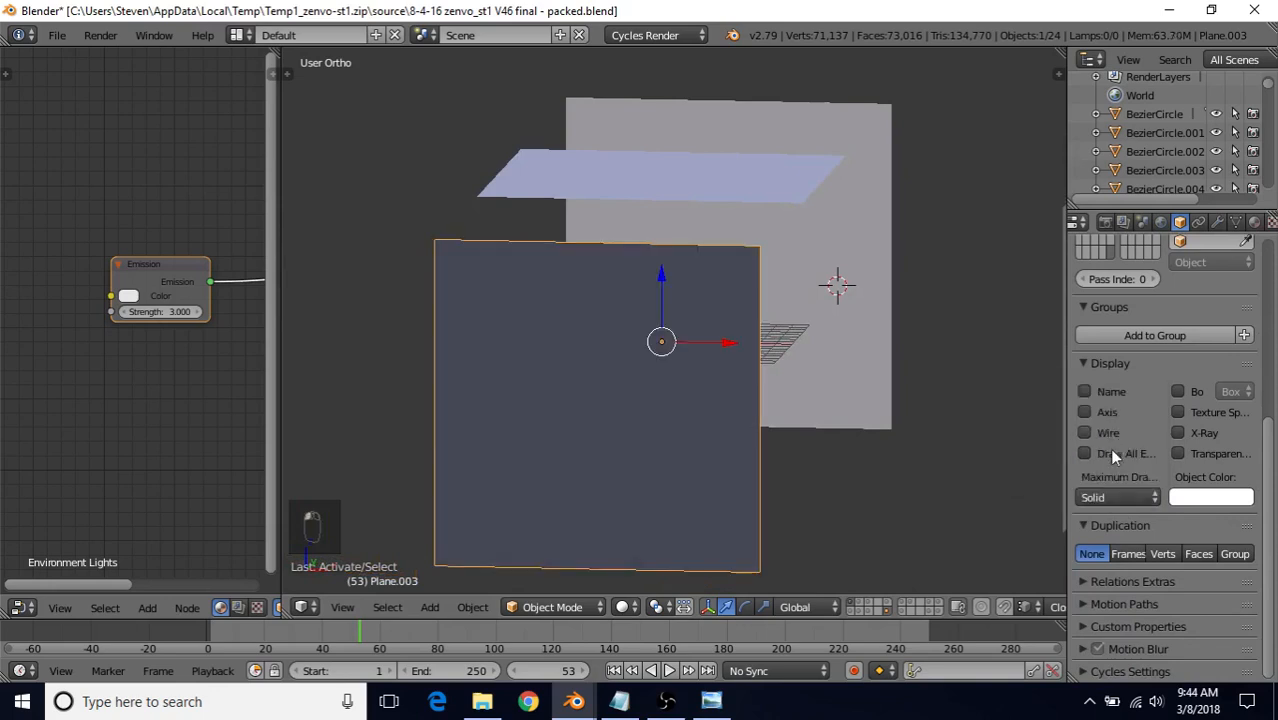
pyautogui.click(1099, 496)
pyautogui.click(1111, 458)
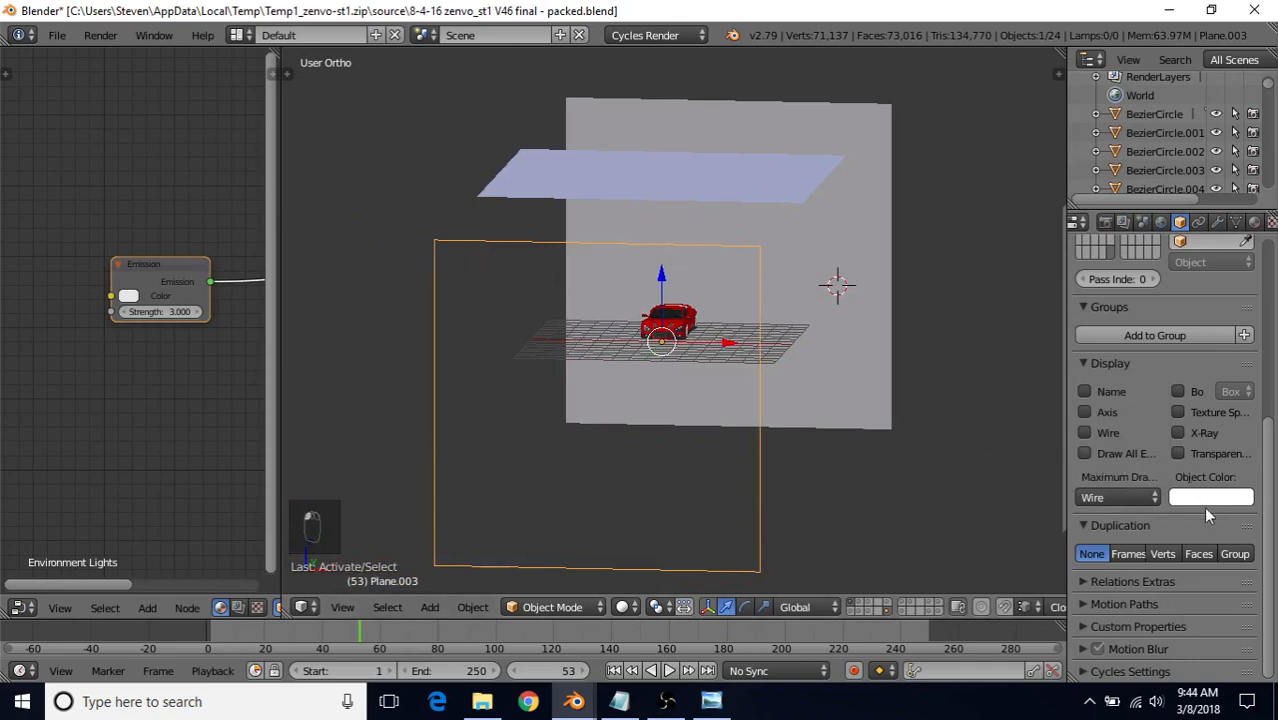
# Turn off Camera ray visibility for the front light plane in its Cycles settings
pyautogui.click(1088, 670)
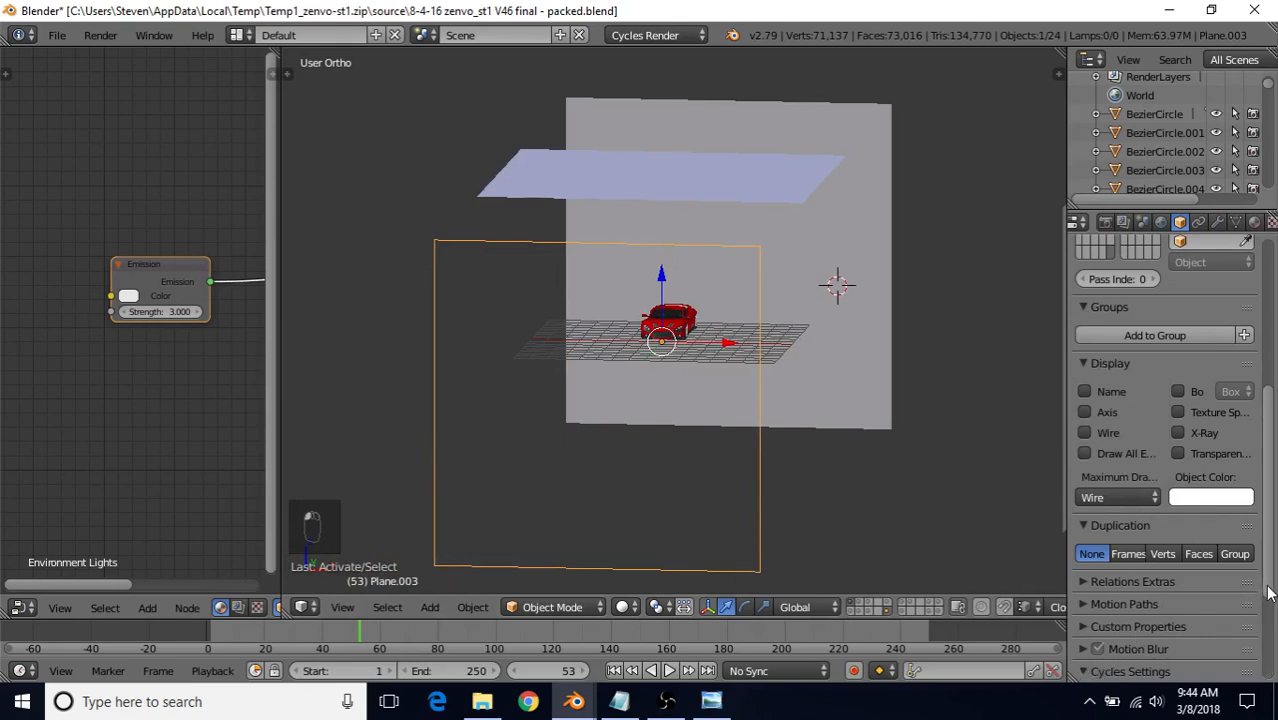
pyautogui.moveTo(1268, 594); pyautogui.dragTo(1274, 684)
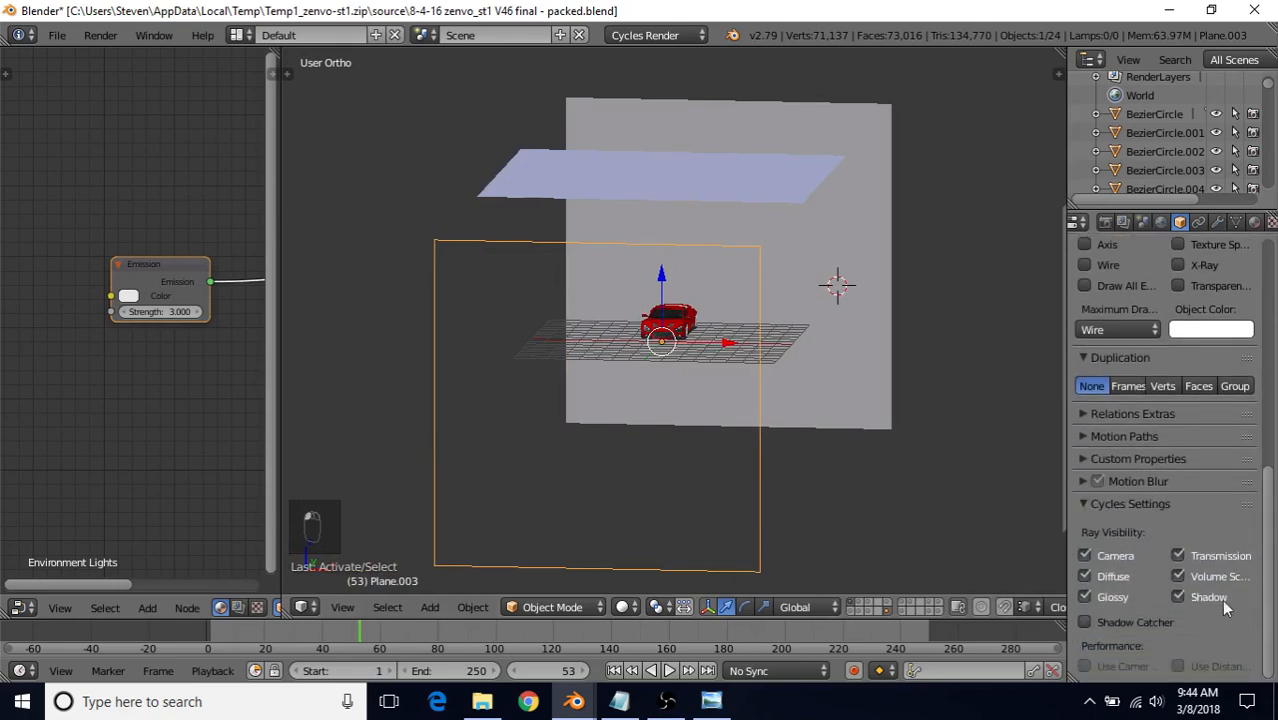
pyautogui.click(1084, 555)
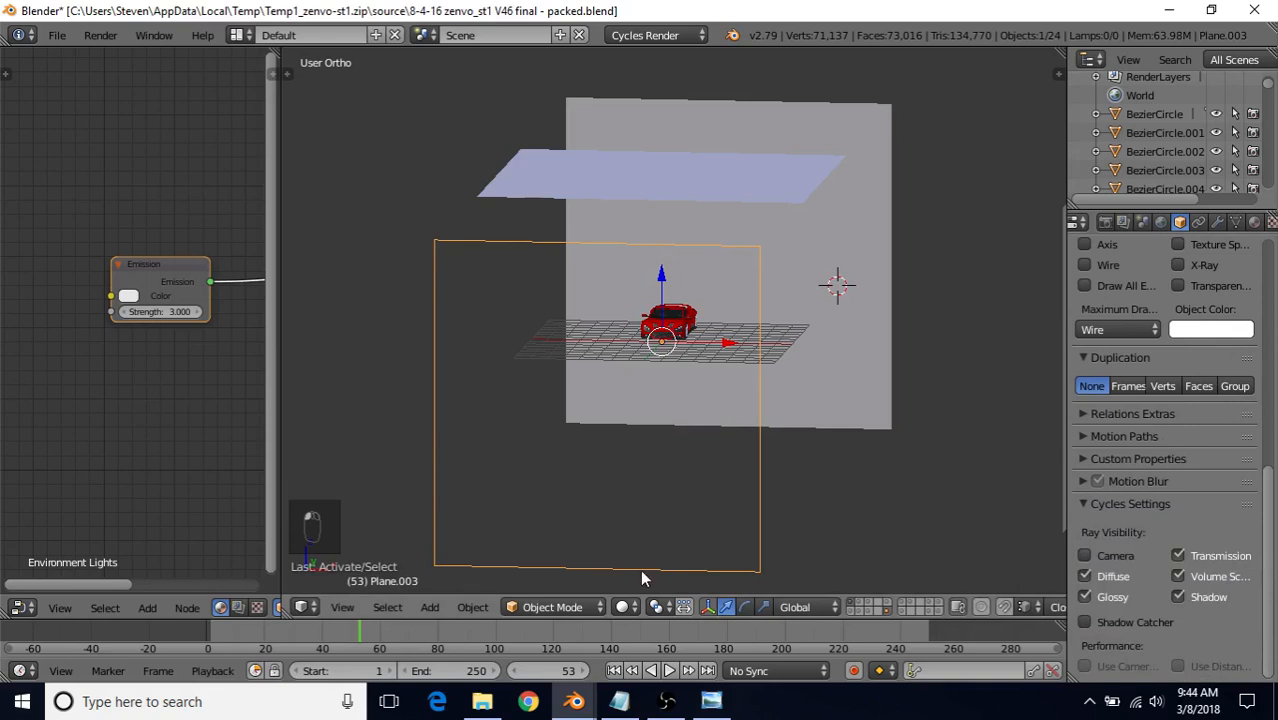
# Compare the front plane with Camera ray visibility on and off in Rendered shading, leaving it off and returning to Solid shading
pyautogui.click(626, 607)
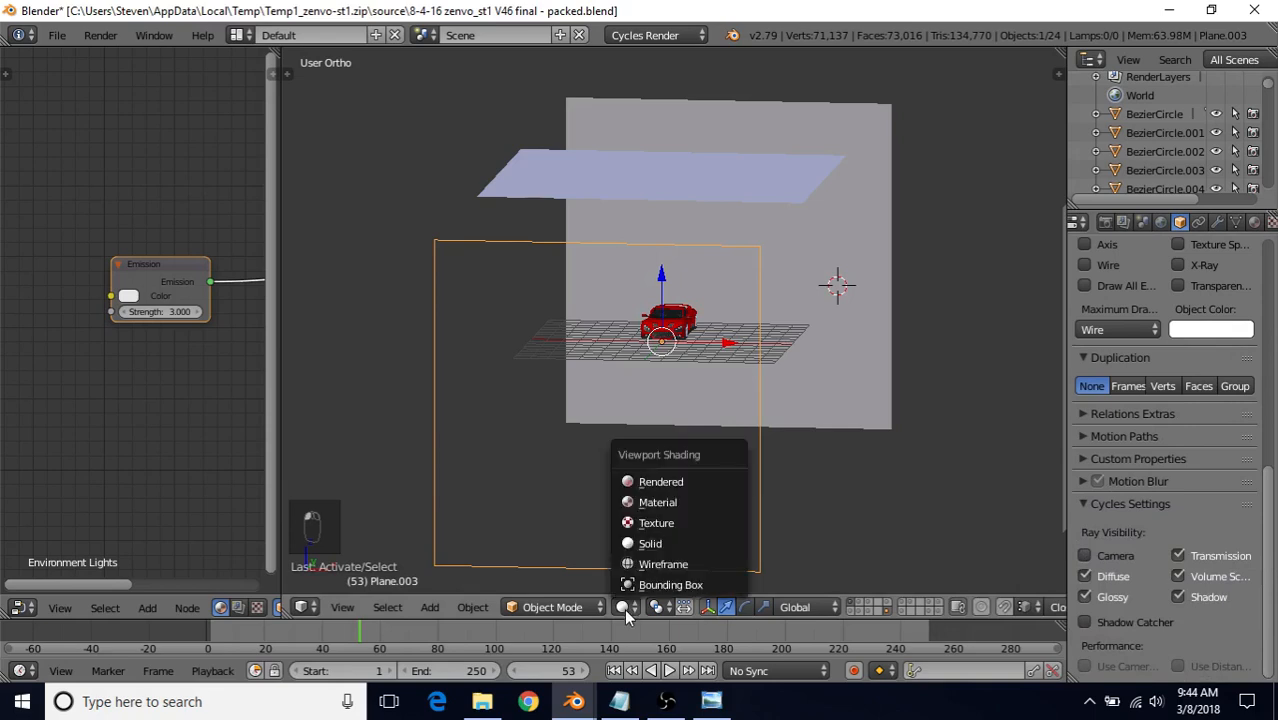
pyautogui.click(672, 489)
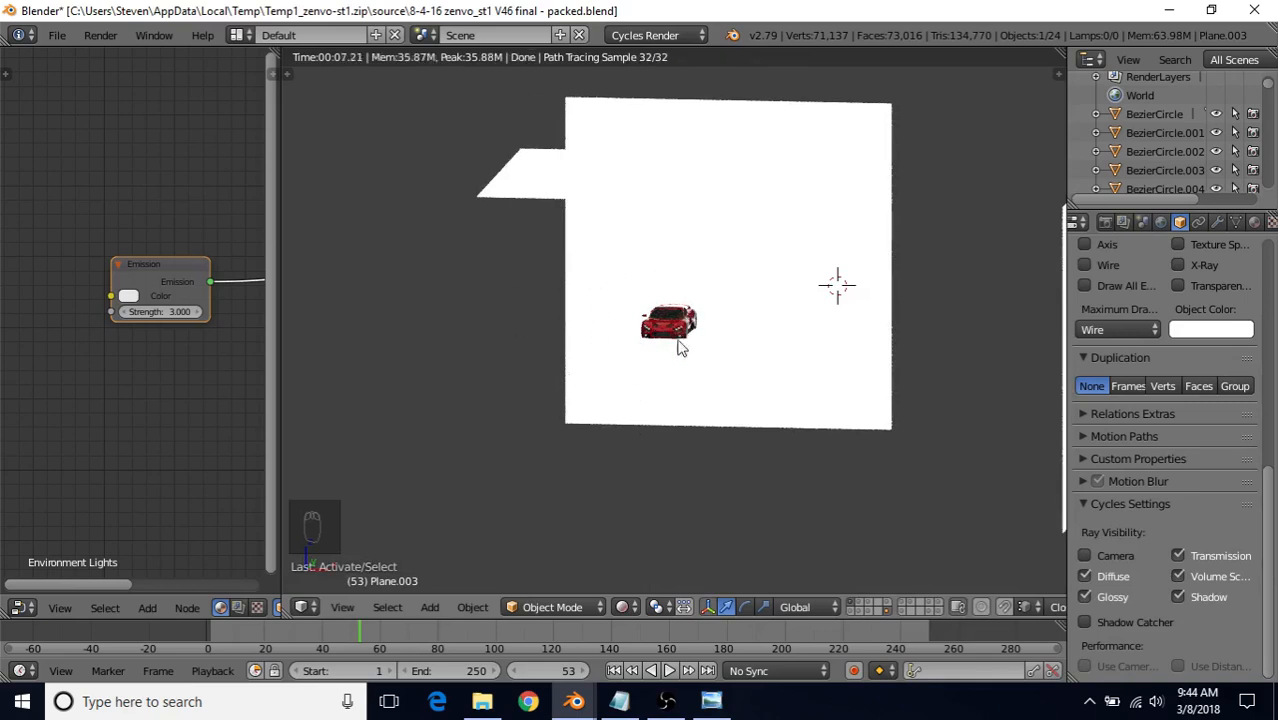
pyautogui.click(1084, 556)
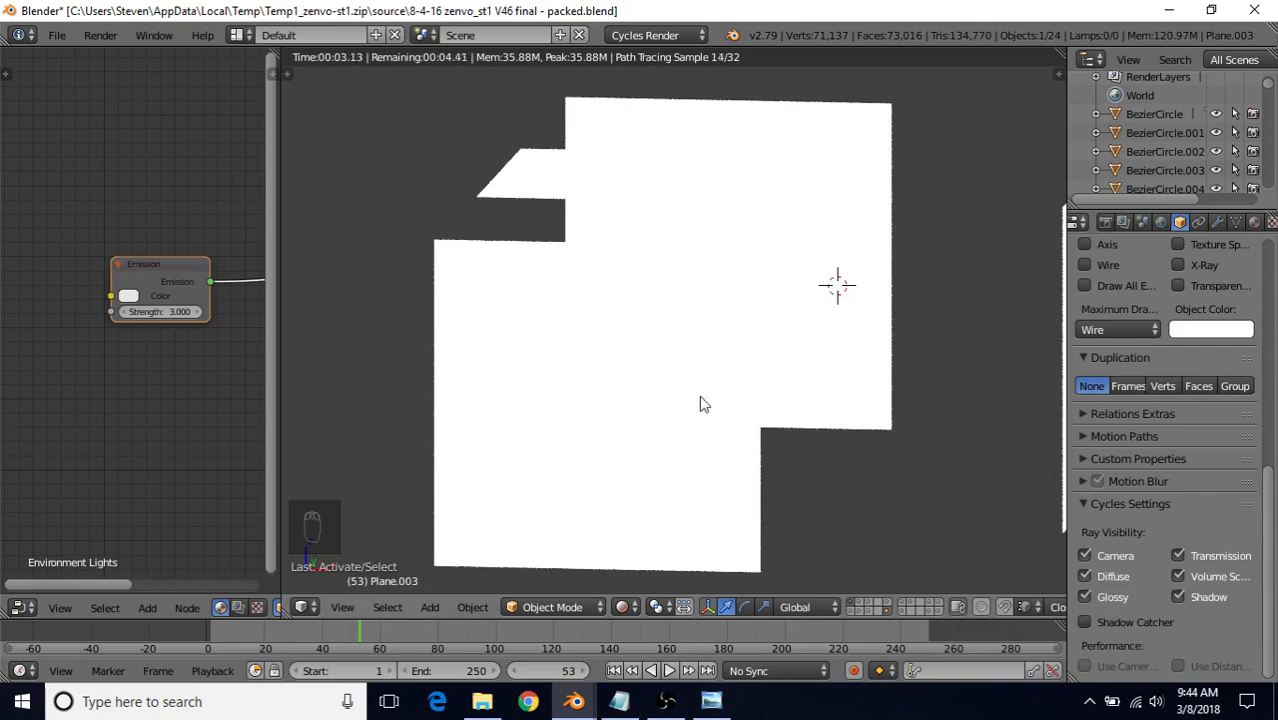
pyautogui.click(1084, 555)
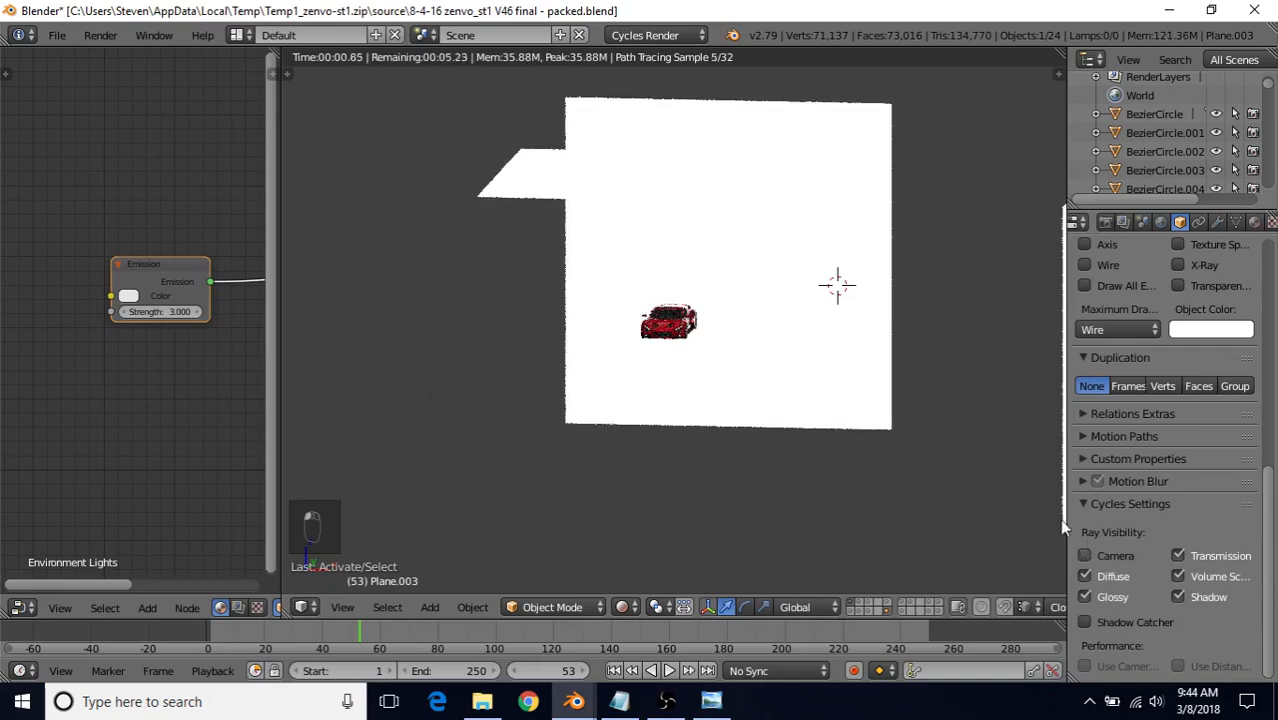
pyautogui.click(622, 607)
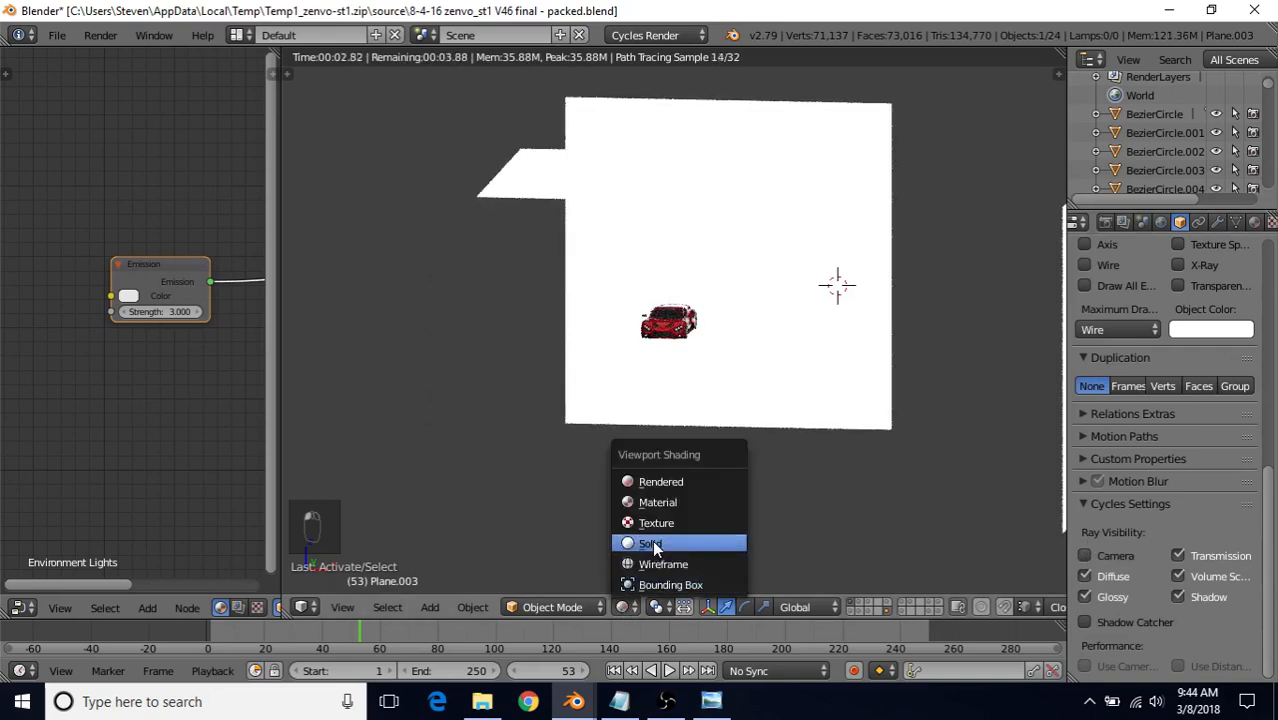
pyautogui.click(651, 543)
# Set the light plane beside the car to the Wire maximum draw type and turn off its Camera ray visibility
pyautogui.scroll(-2, 741, 476)
pyautogui.moveTo(818, 416); pyautogui.dragTo(767, 403, button='middle')
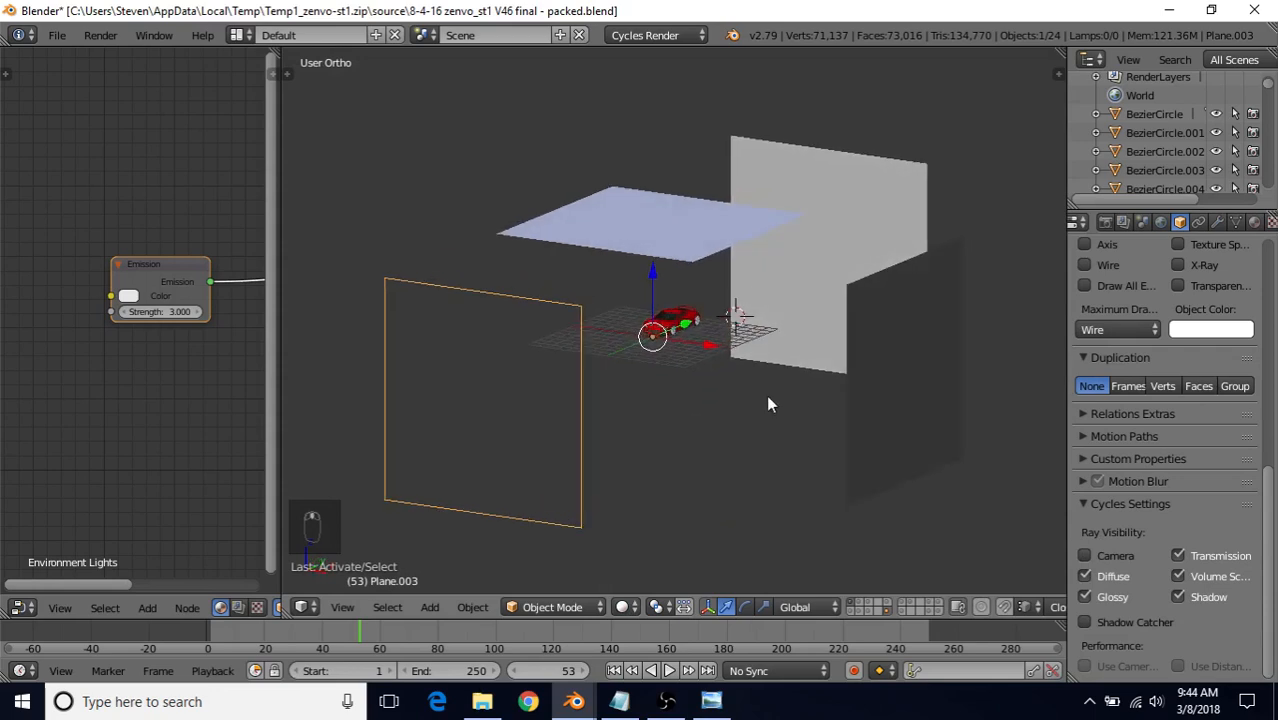
pyautogui.rightClick(906, 347)
pyautogui.click(1100, 330)
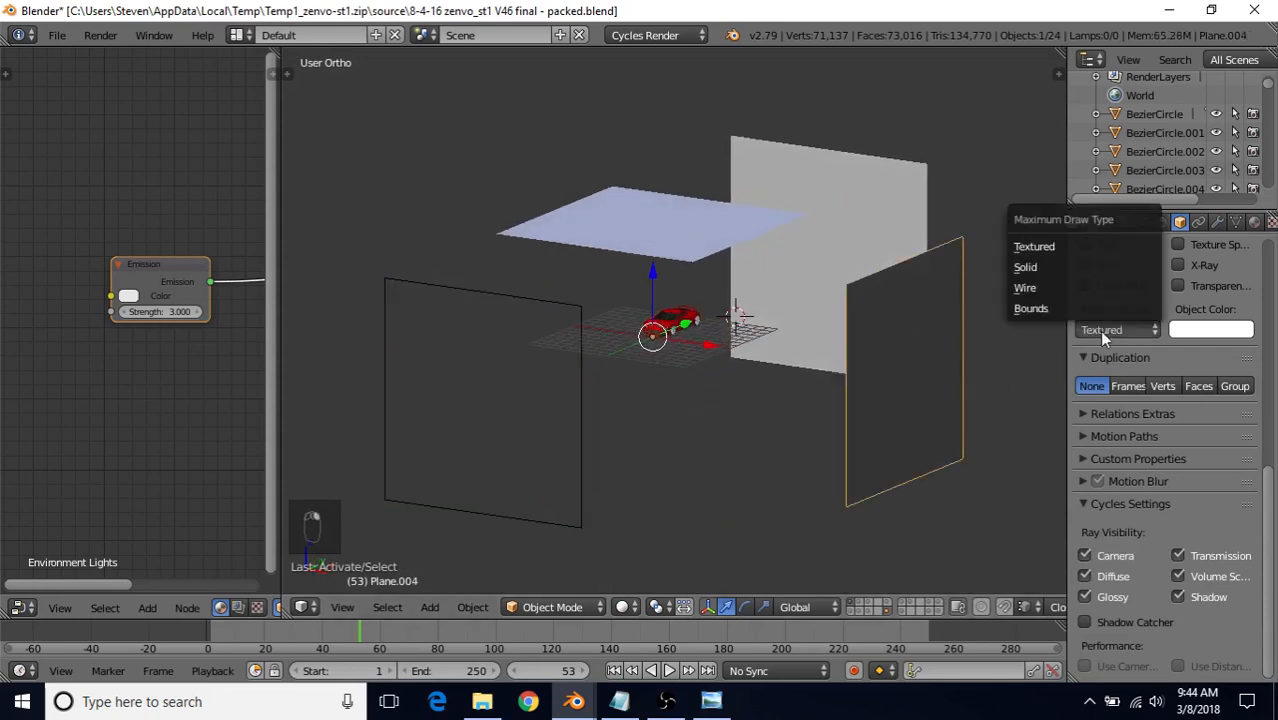
pyautogui.click(1059, 288)
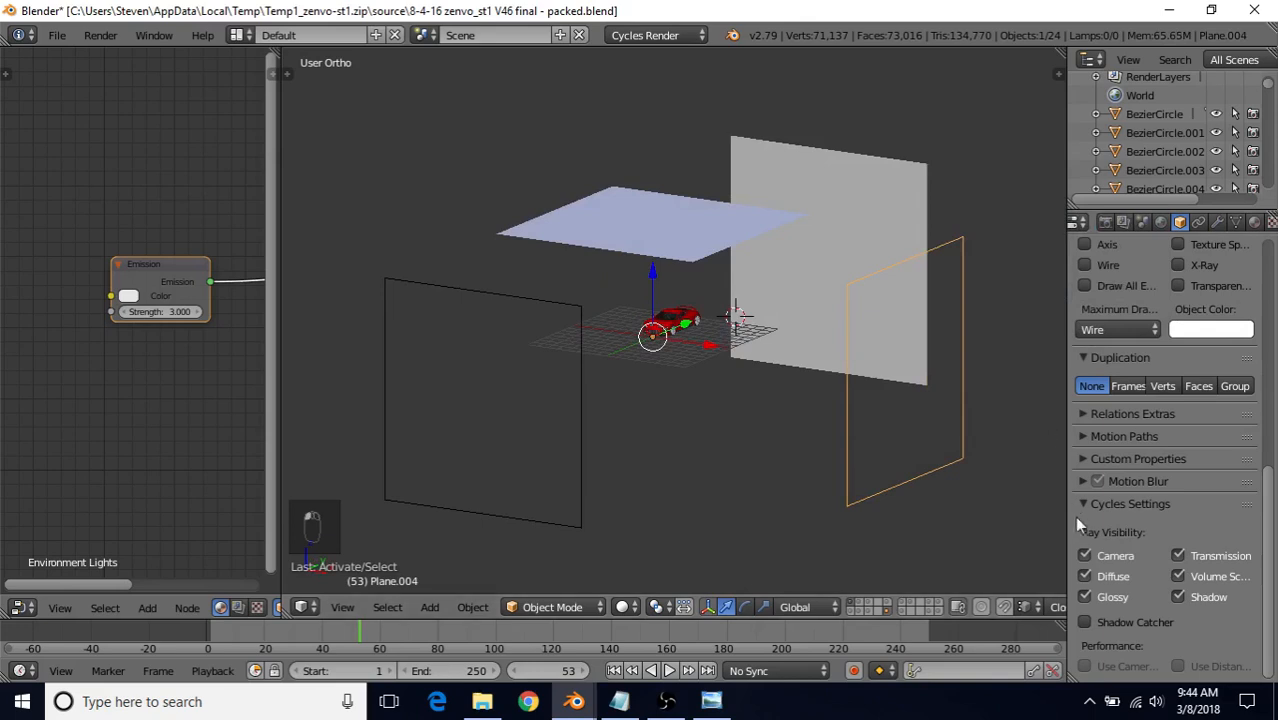
pyautogui.click(1084, 555)
# Set the maximum draw type of the light plane behind the car to Wire
pyautogui.rightClick(875, 201)
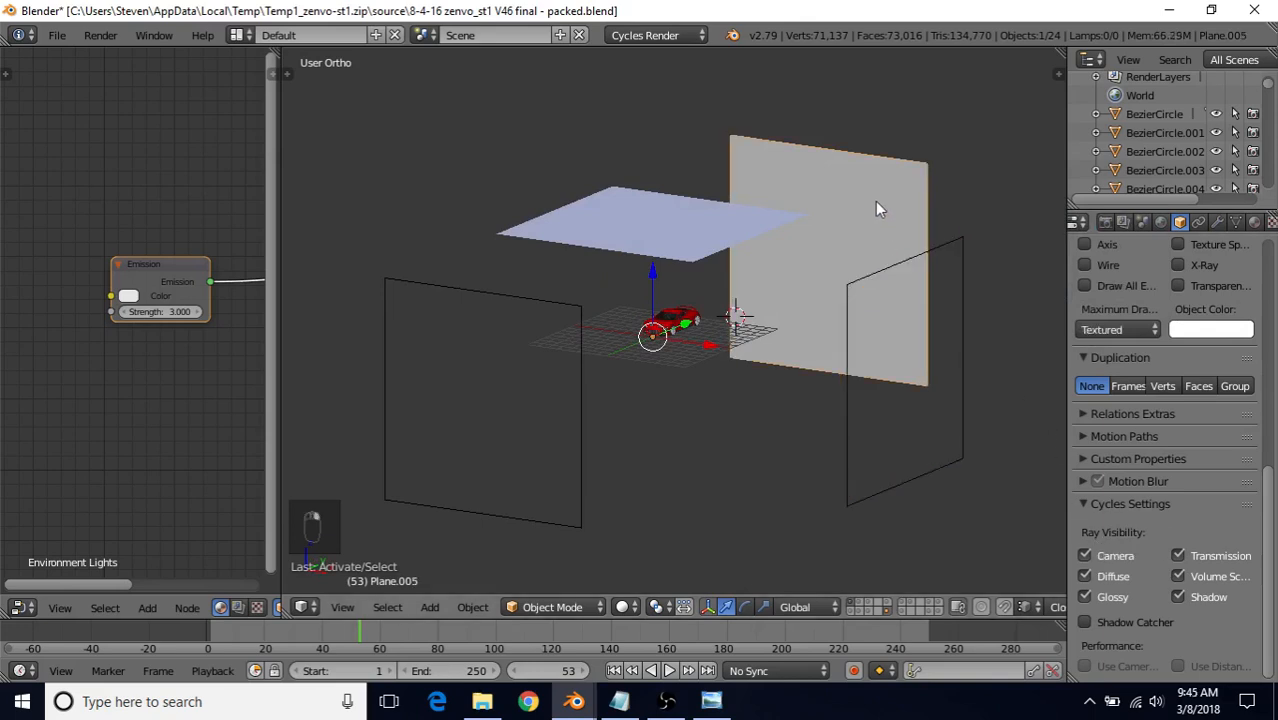
pyautogui.click(1089, 325)
pyautogui.click(1100, 289)
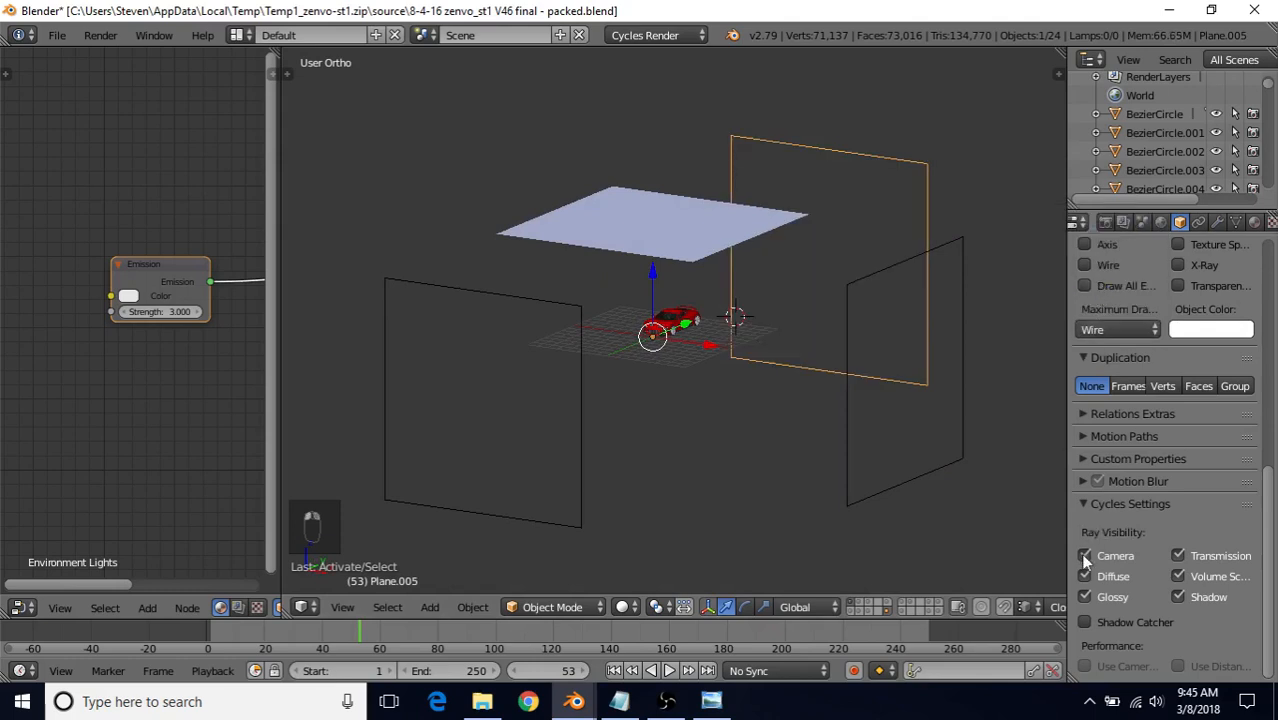
# Set the overhead light plane to the Wire maximum draw type and turn off its Camera ray visibility
pyautogui.rightClick(717, 210)
pyautogui.click(1084, 325)
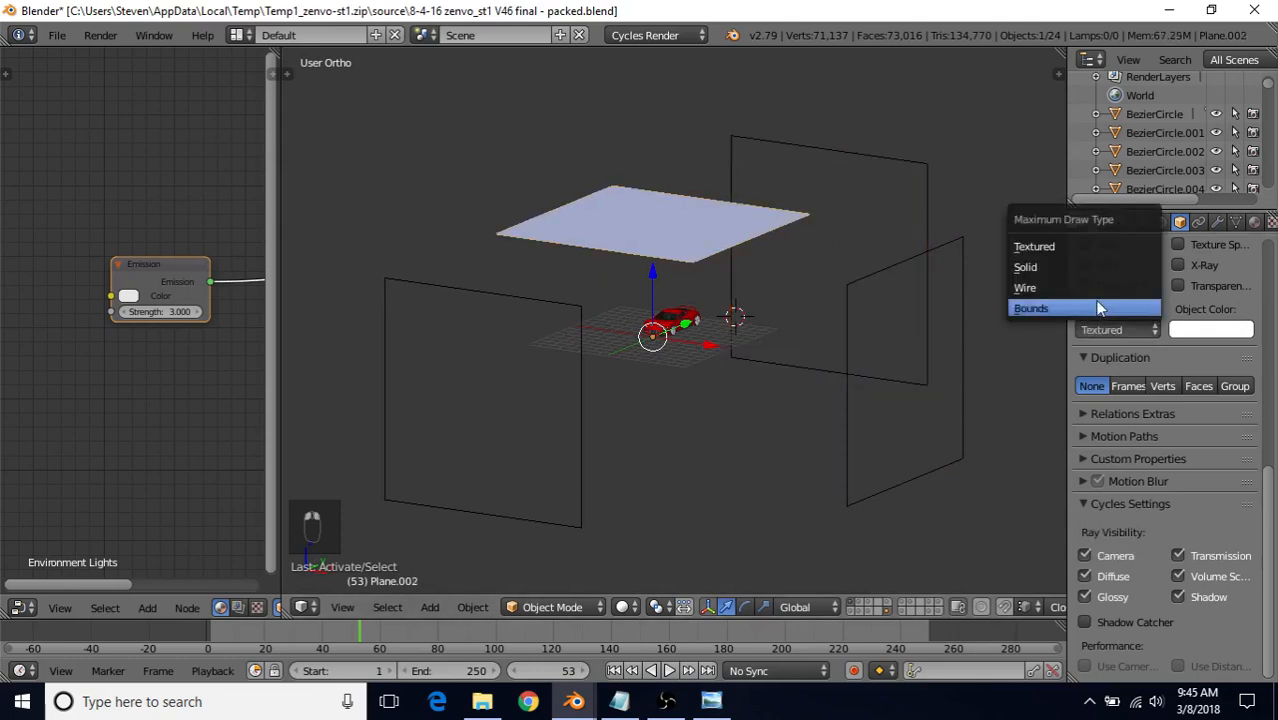
pyautogui.click(1100, 288)
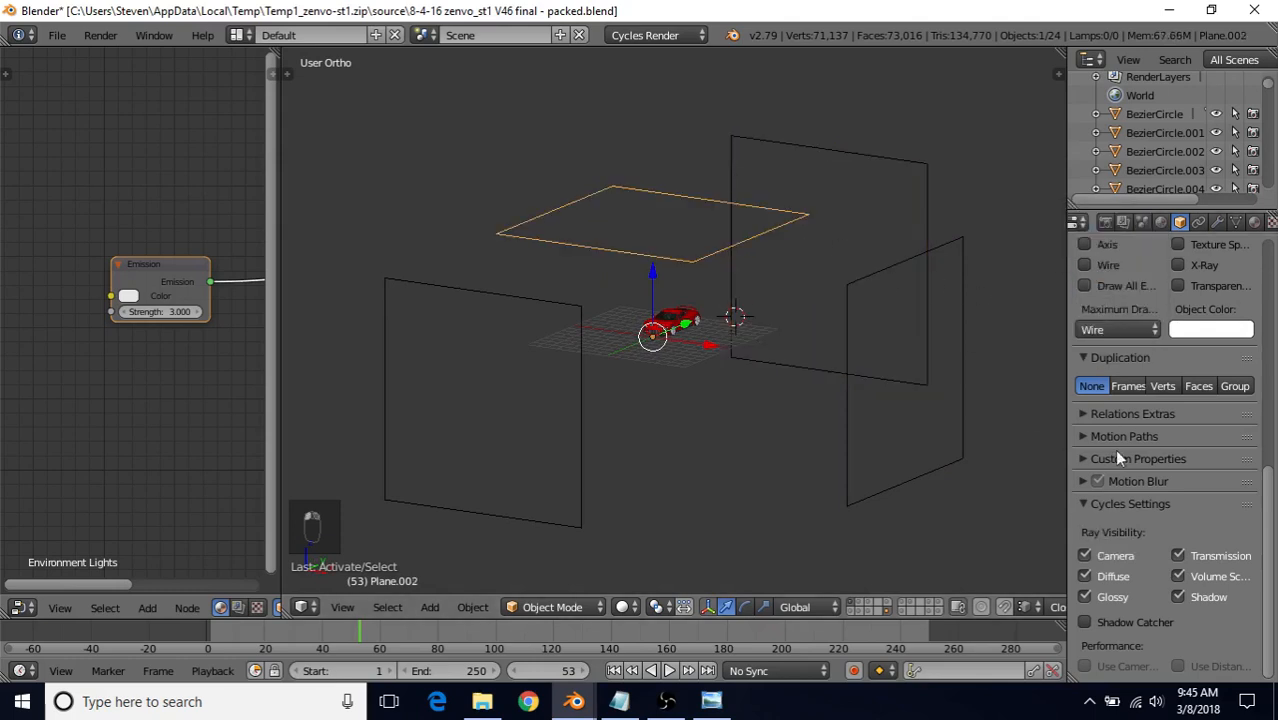
pyautogui.click(1084, 555)
pyautogui.moveTo(741, 386); pyautogui.dragTo(705, 382, button='middle')
pyautogui.scroll(3, 708, 384)
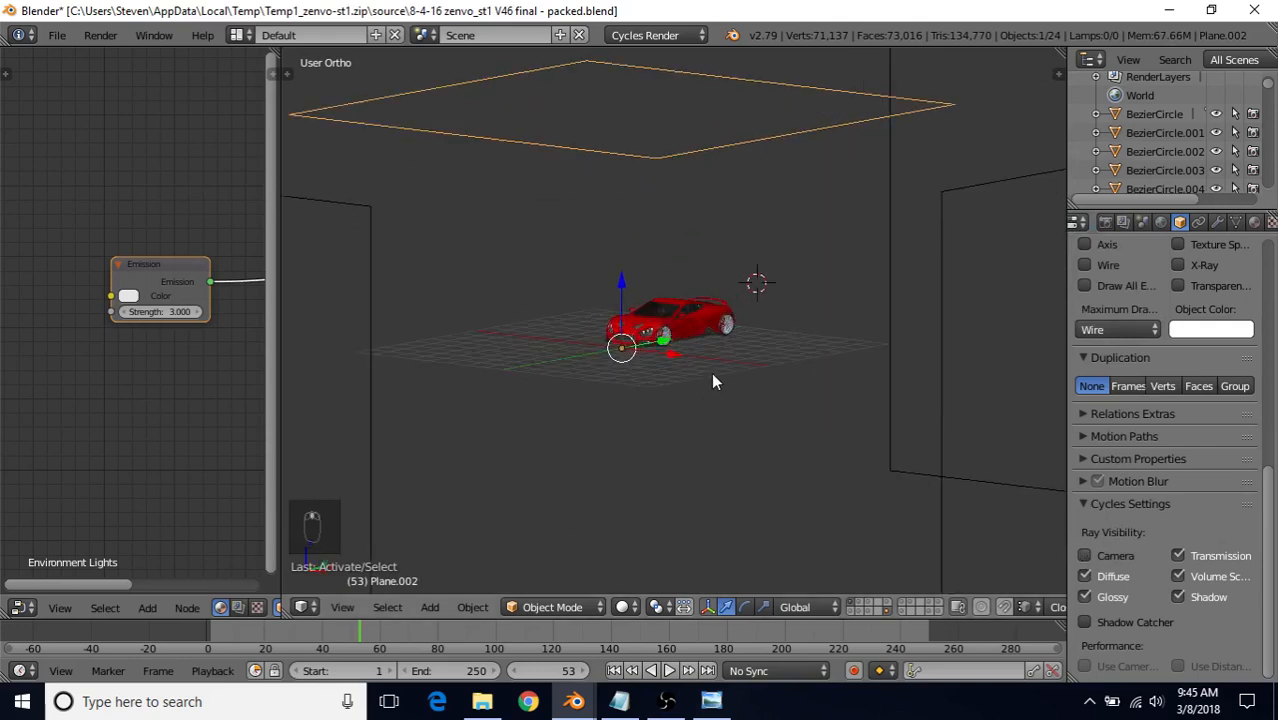
pyautogui.scroll(-2, 641, 347)
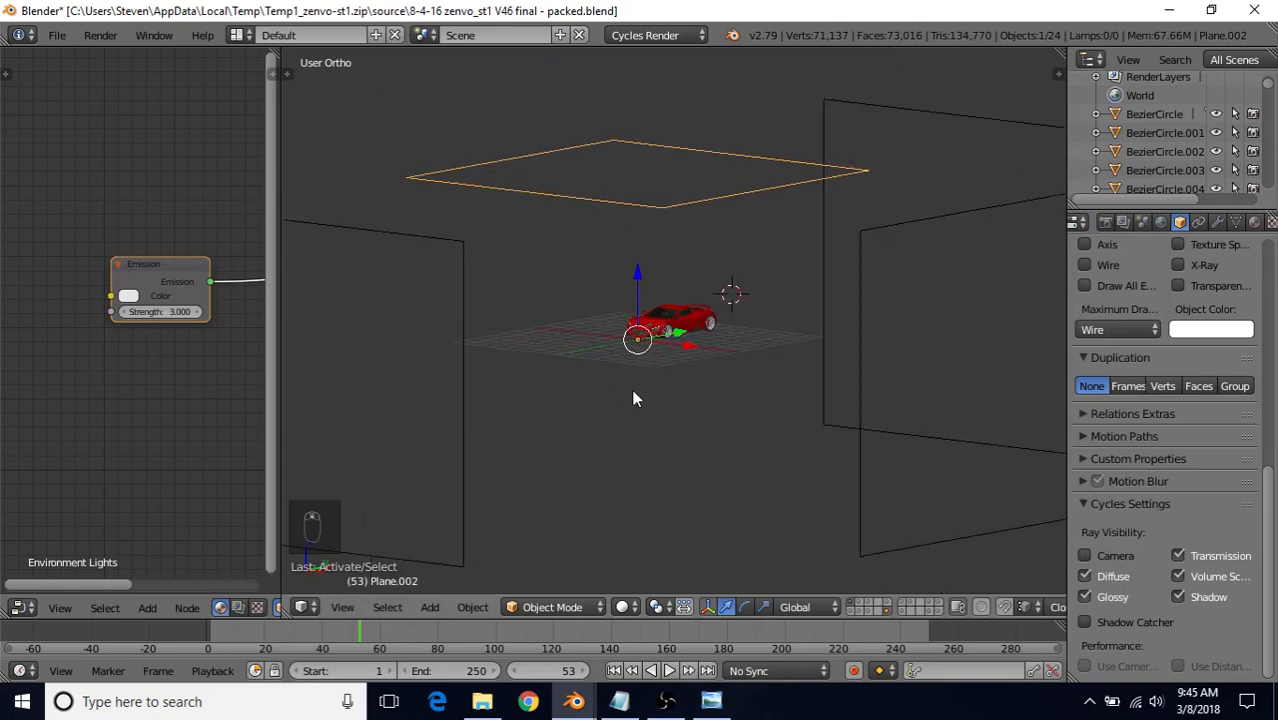
pyautogui.moveTo(633, 398); pyautogui.dragTo(655, 389, button='middle')
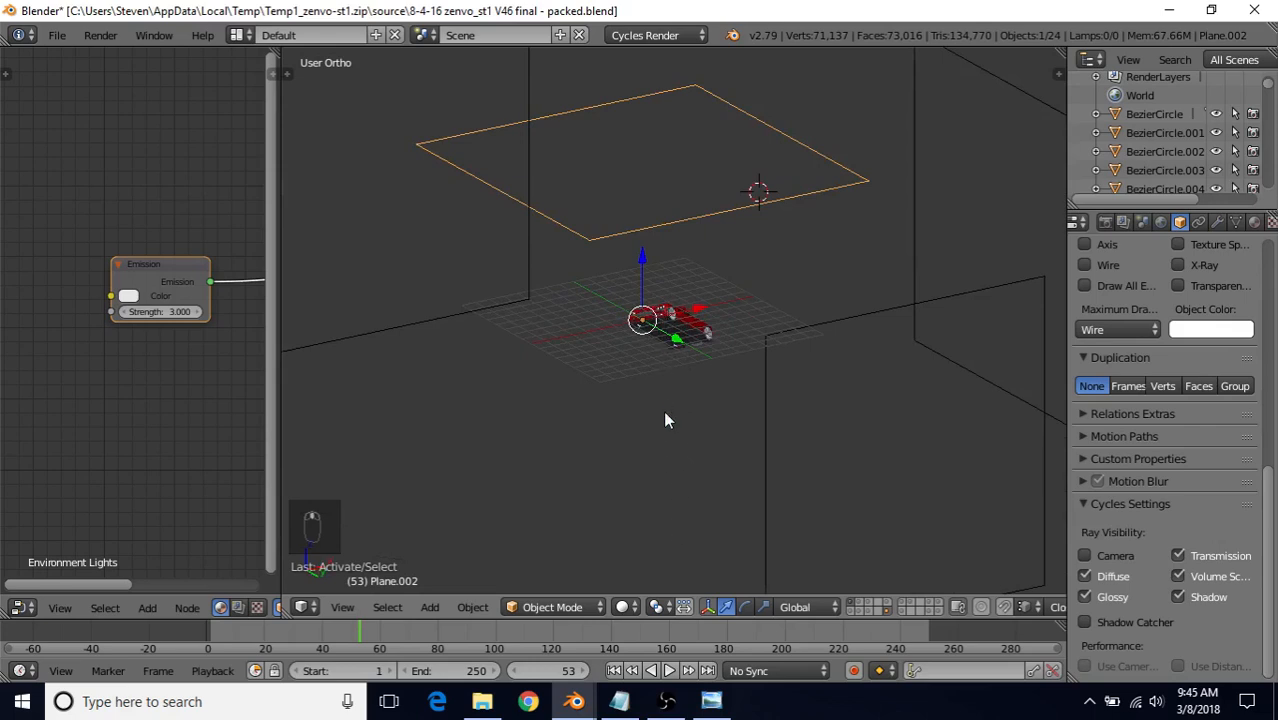
# Duplicate the overhead light plane in place, directly over the original
pyautogui.moveTo(676, 360); pyautogui.dragTo(664, 425, button='middle')
pyautogui.scroll(6, 672, 365)
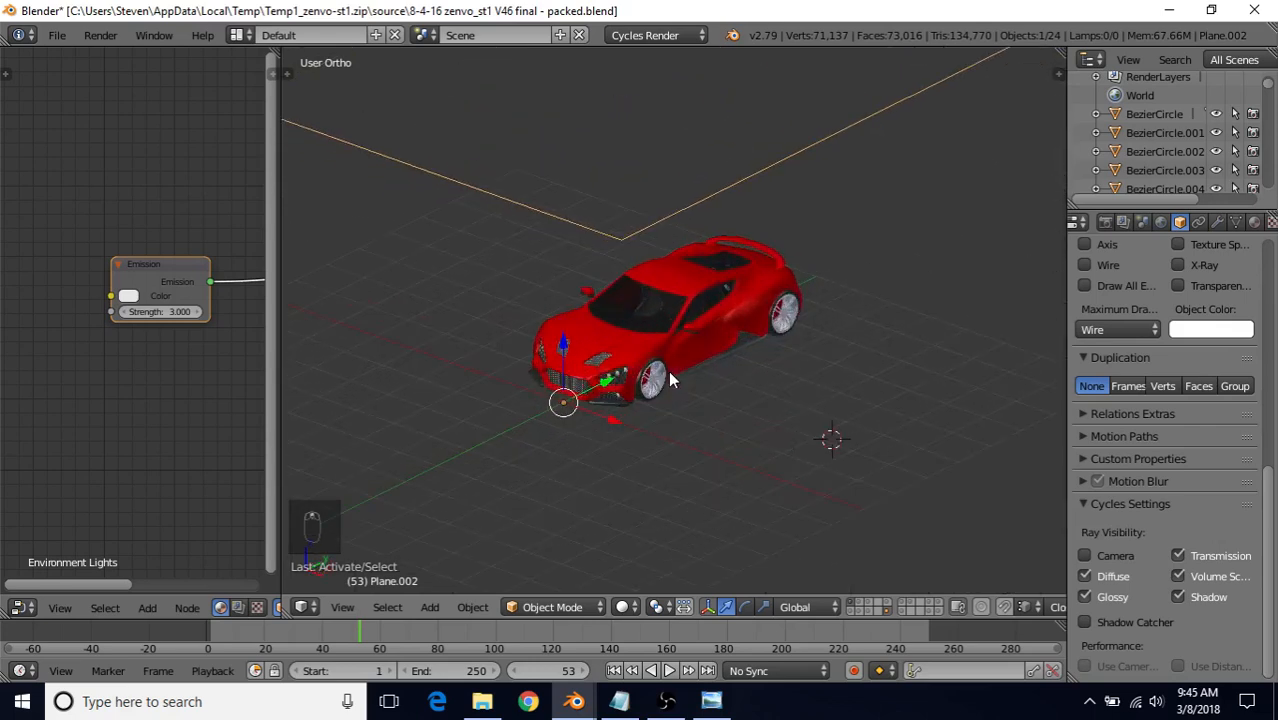
pyautogui.moveTo(673, 380); pyautogui.dragTo(655, 350, button='middle')
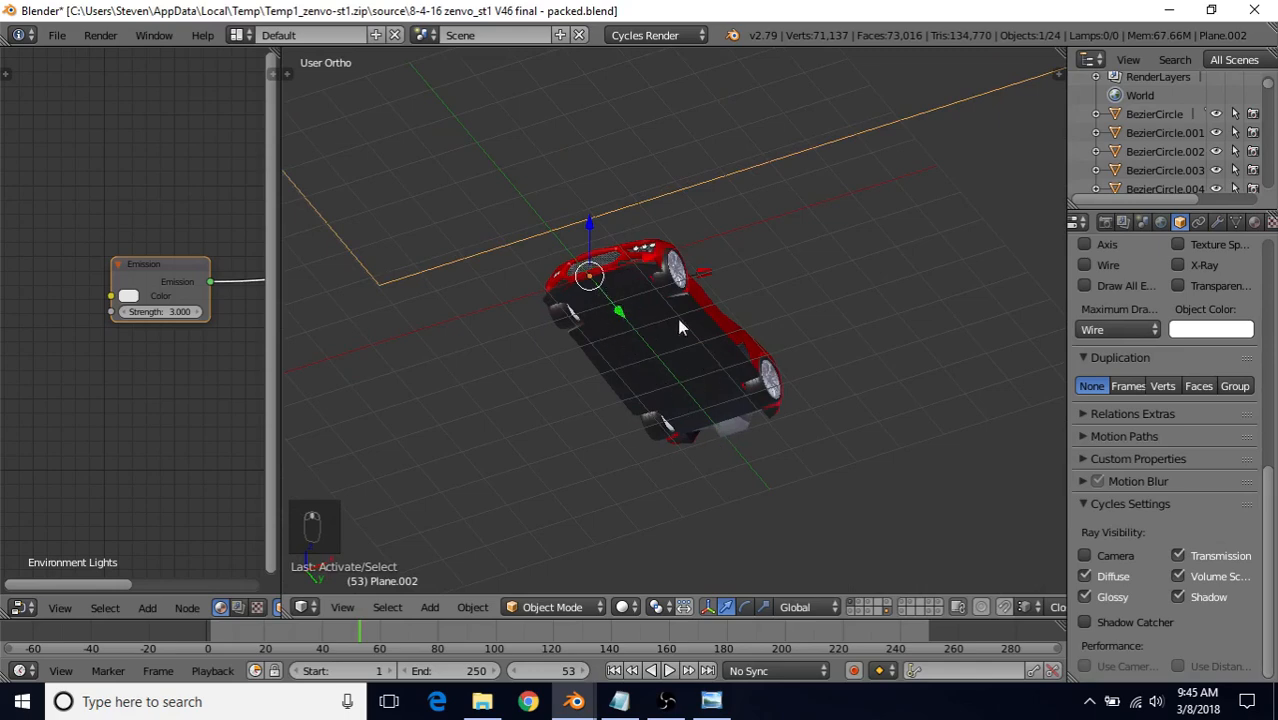
pyautogui.scroll(-5, 677, 319)
pyautogui.moveTo(675, 380); pyautogui.dragTo(659, 402, button='middle')
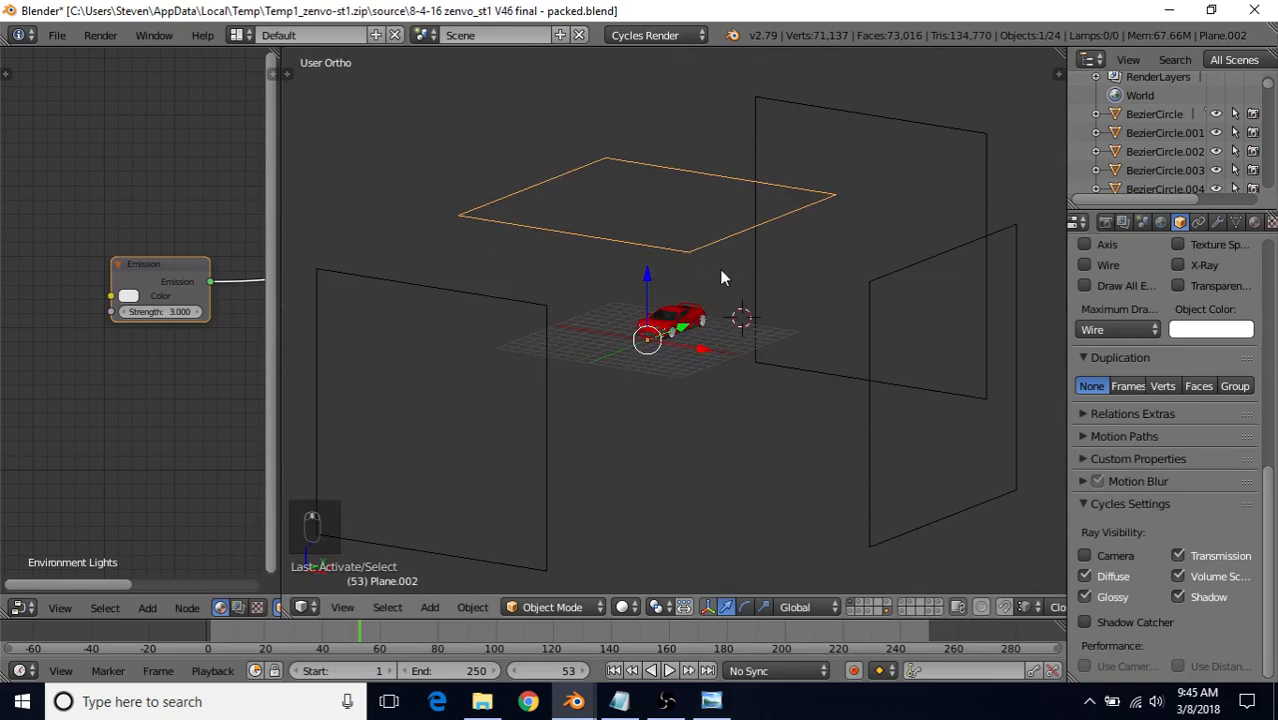
pyautogui.hotkey('shift', 'd')
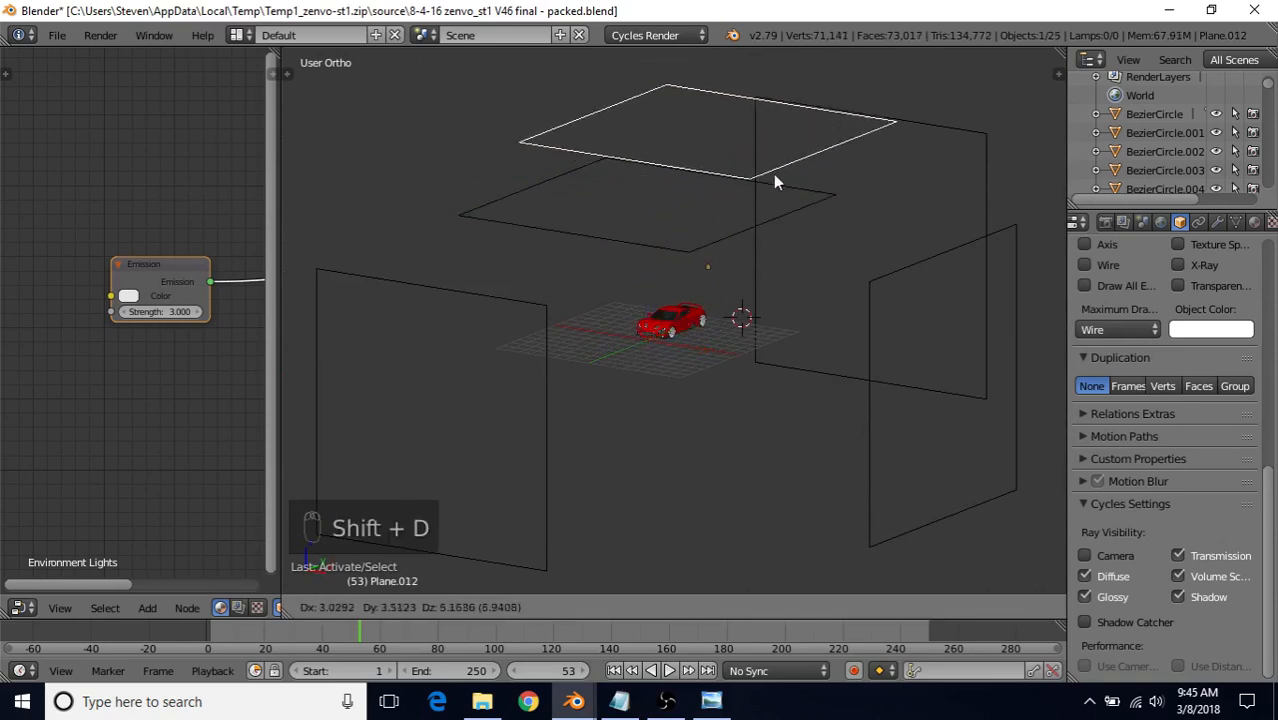
pyautogui.rightClick(682, 150)
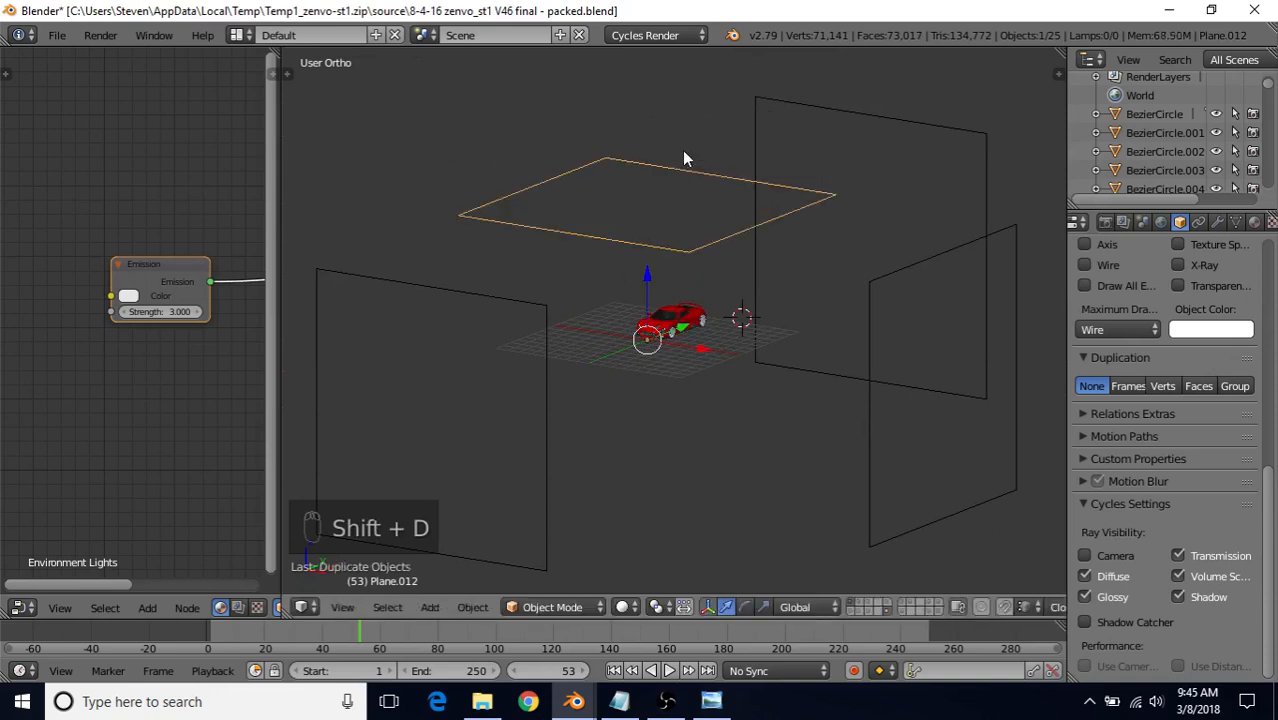
# Enter Edit Mode on the duplicated plane and snap the 3D cursor to the scene center
pyautogui.moveTo(684, 158); pyautogui.dragTo(700, 268, button='middle')
pyautogui.press('Tab')
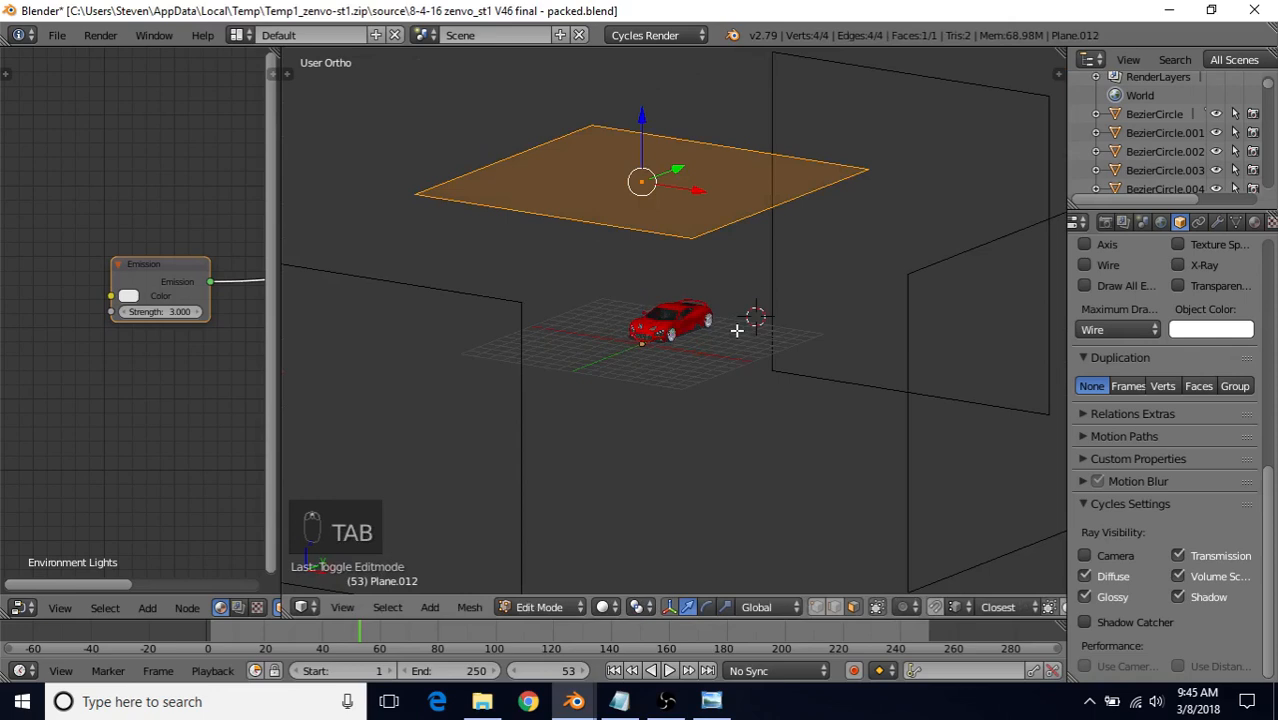
pyautogui.hotkey('shift', 's')
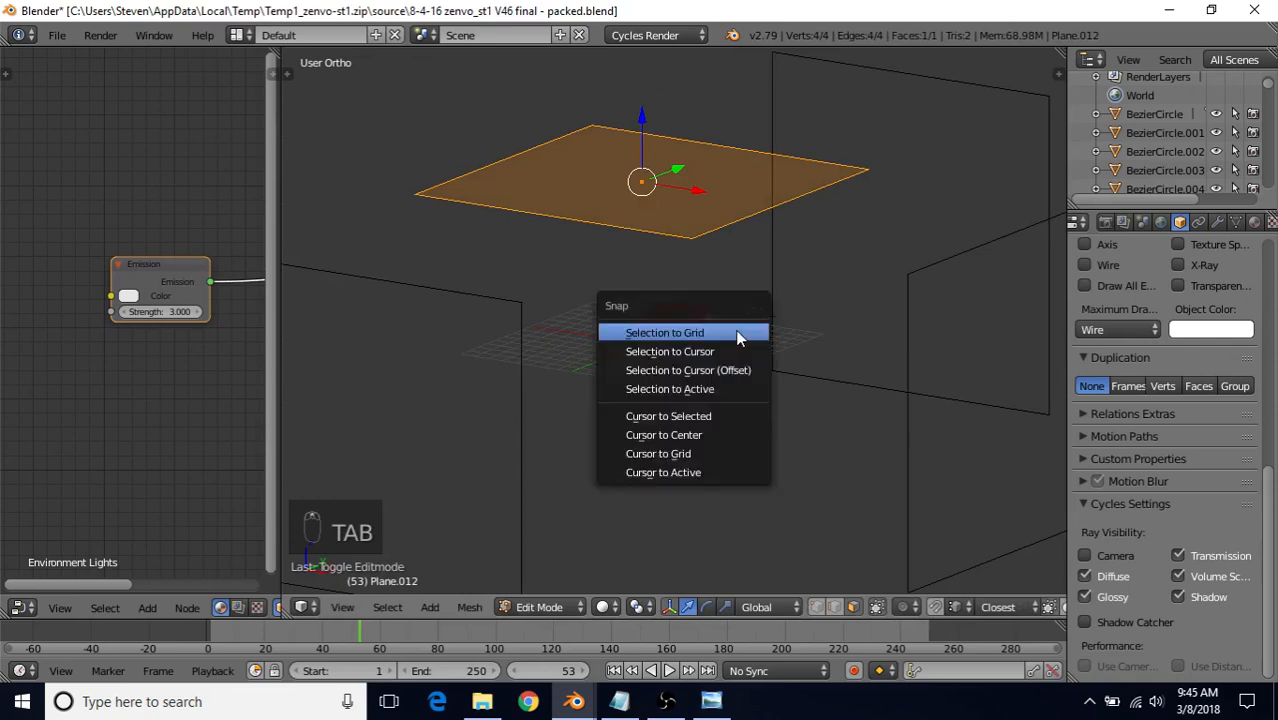
pyautogui.click(680, 437)
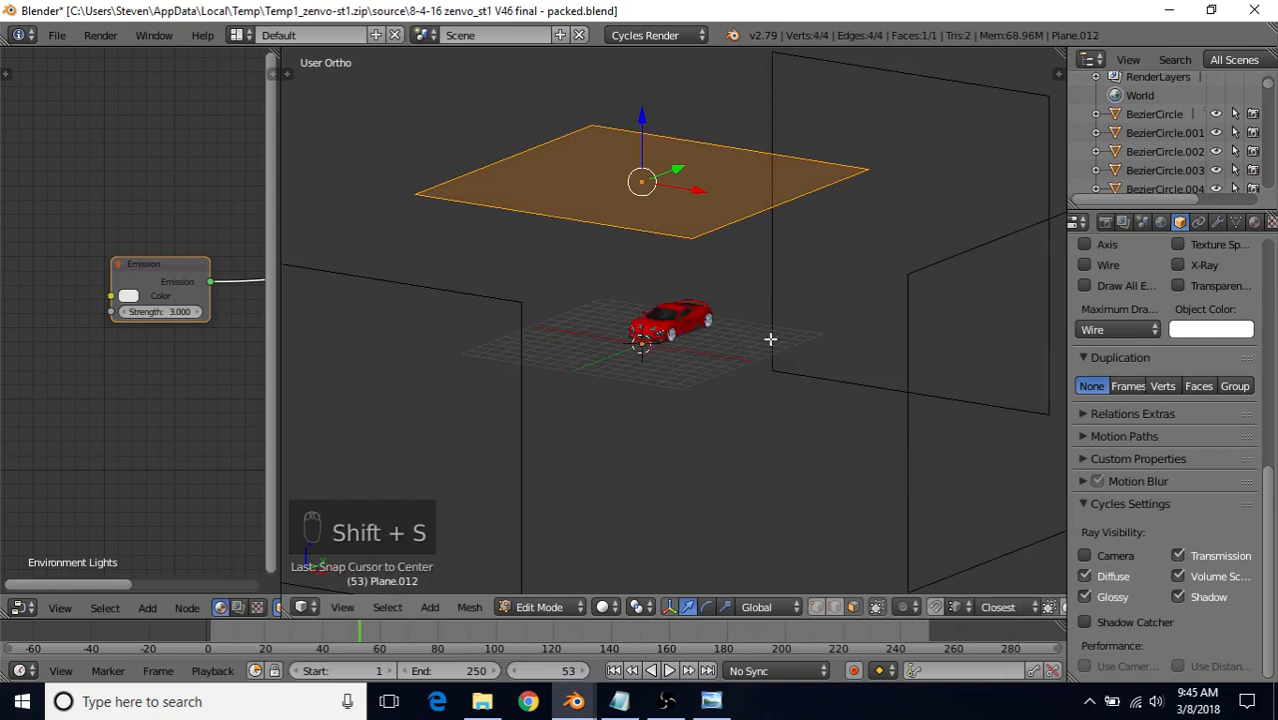
pyautogui.press('r')
pyautogui.write('y')
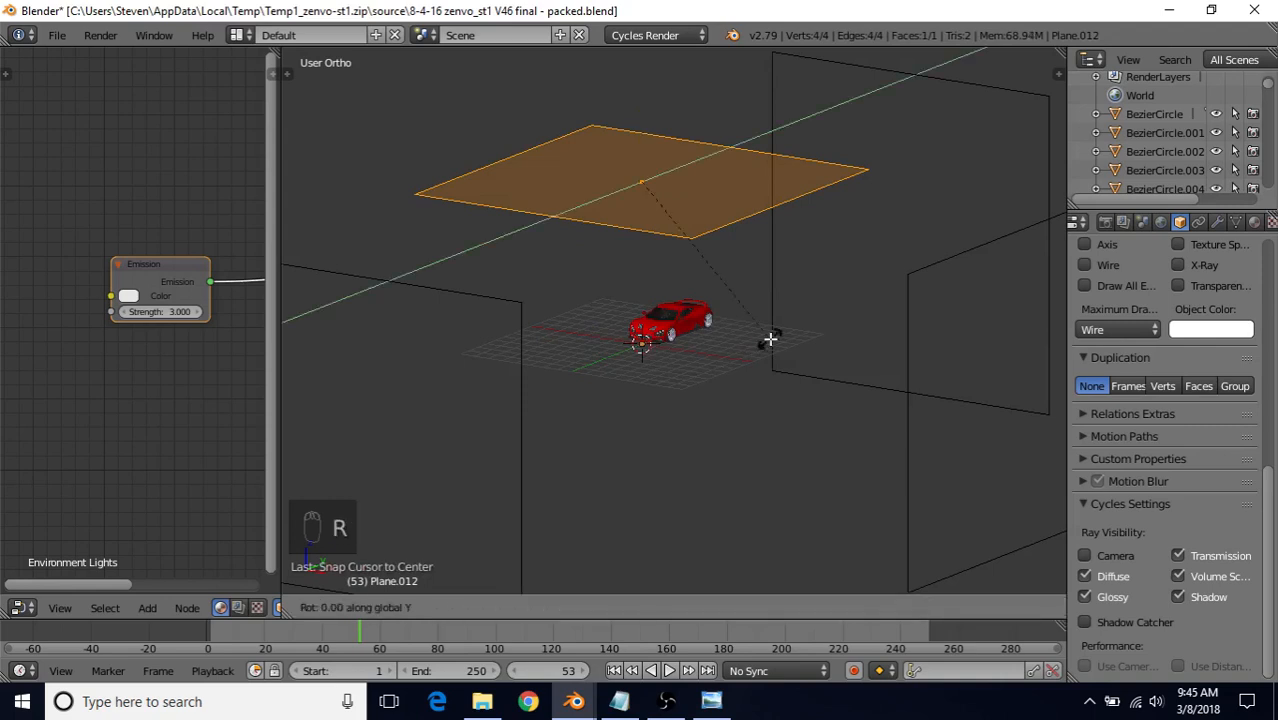
pyautogui.write('180')
pyautogui.rightClick(770, 340)
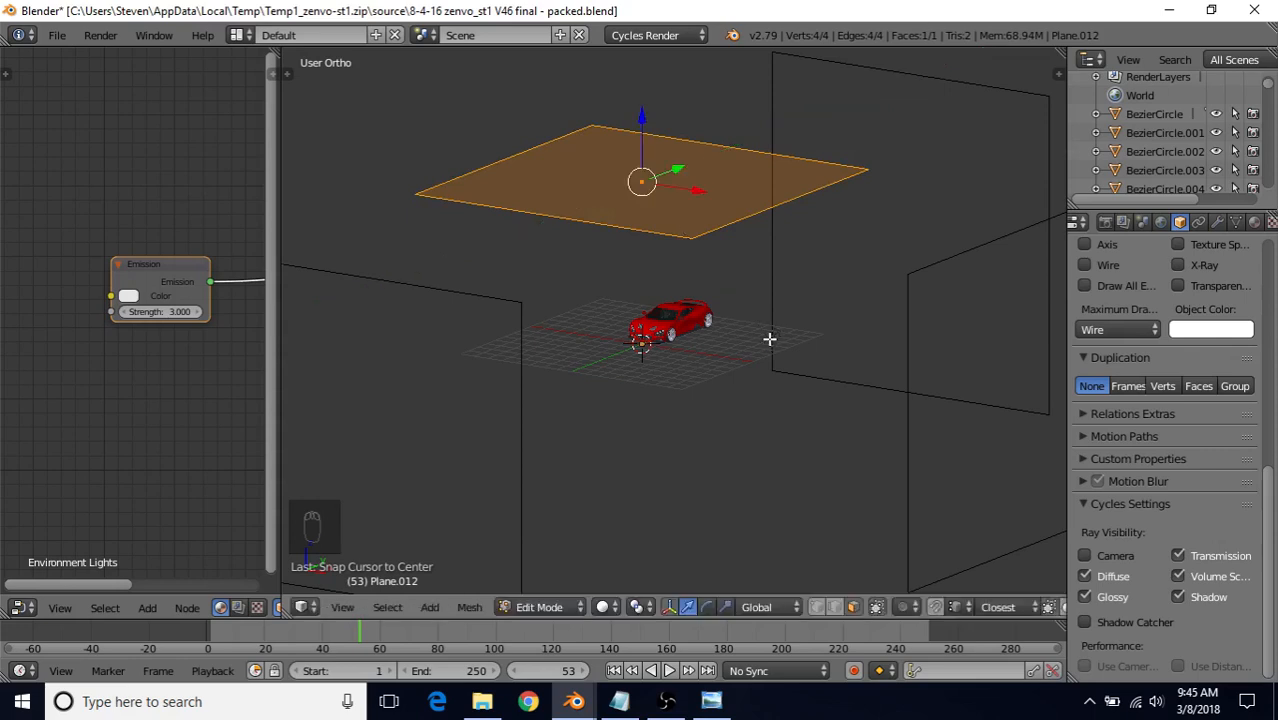
# Rotate the duplicated plane 180° about the global Y axis with the 3D Cursor as pivot, placing it below the car, and return to Object Mode
pyautogui.click(640, 607)
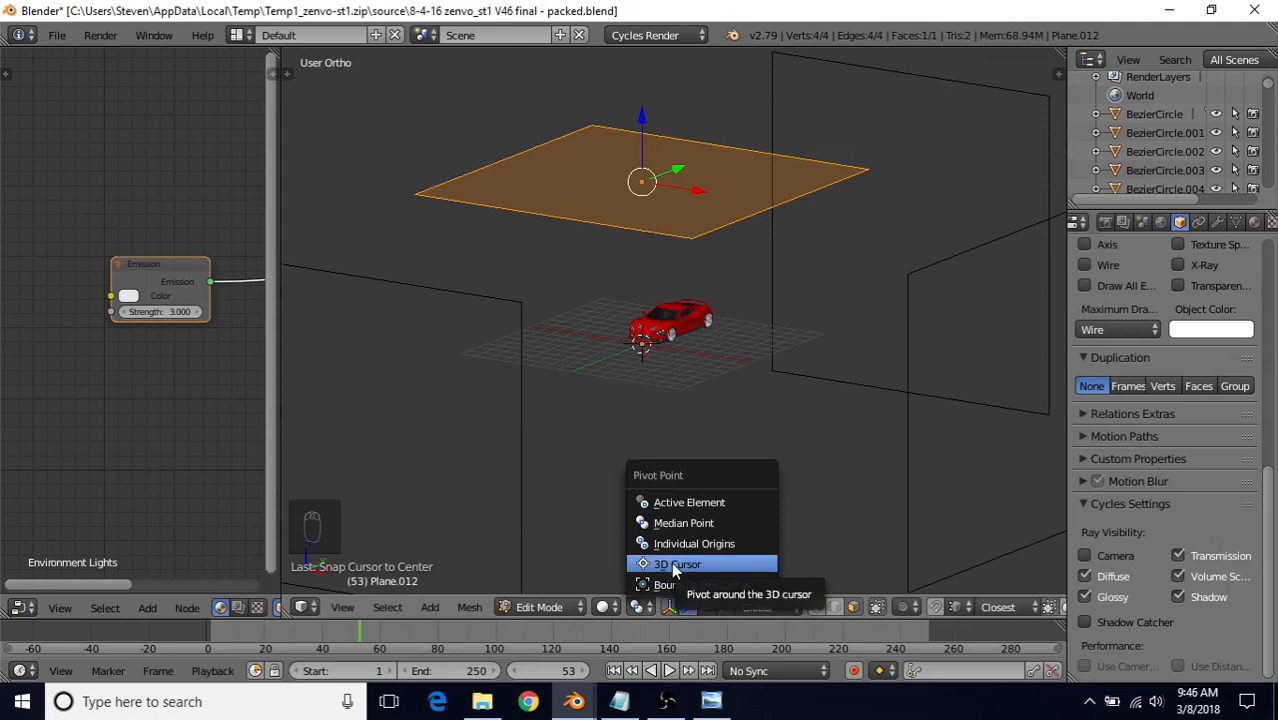
pyautogui.click(675, 566)
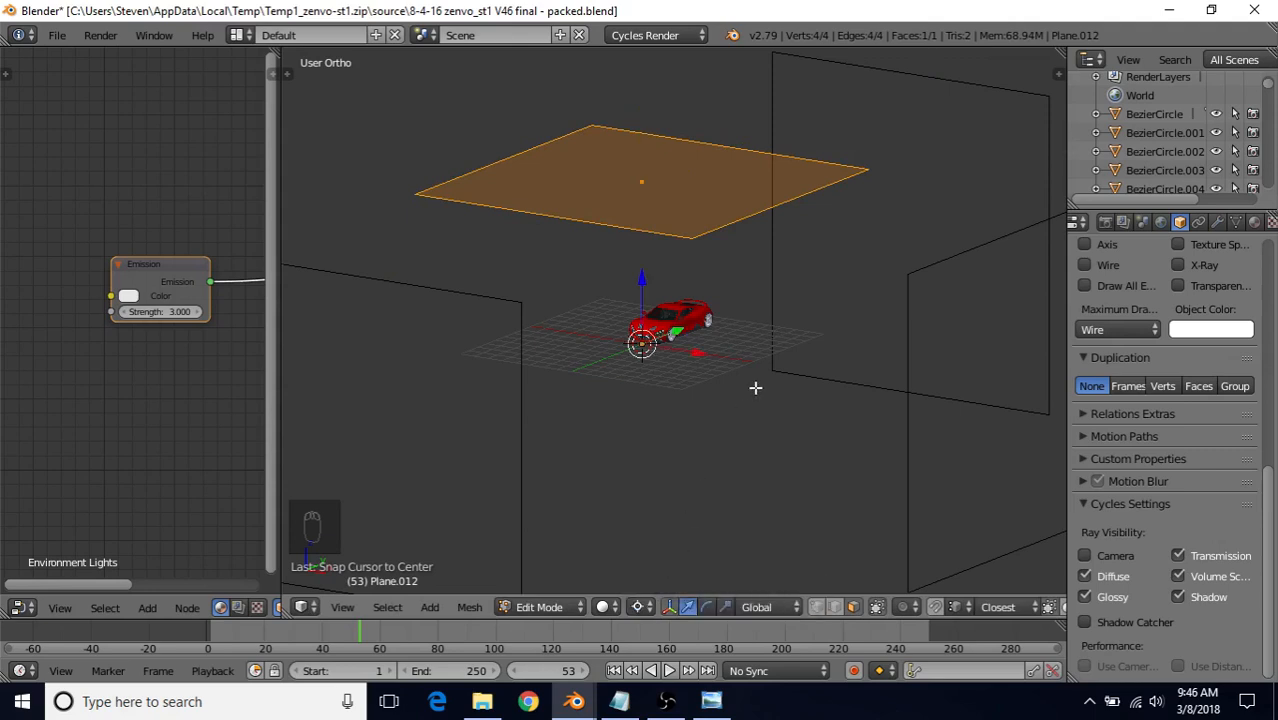
pyautogui.write('ry180')
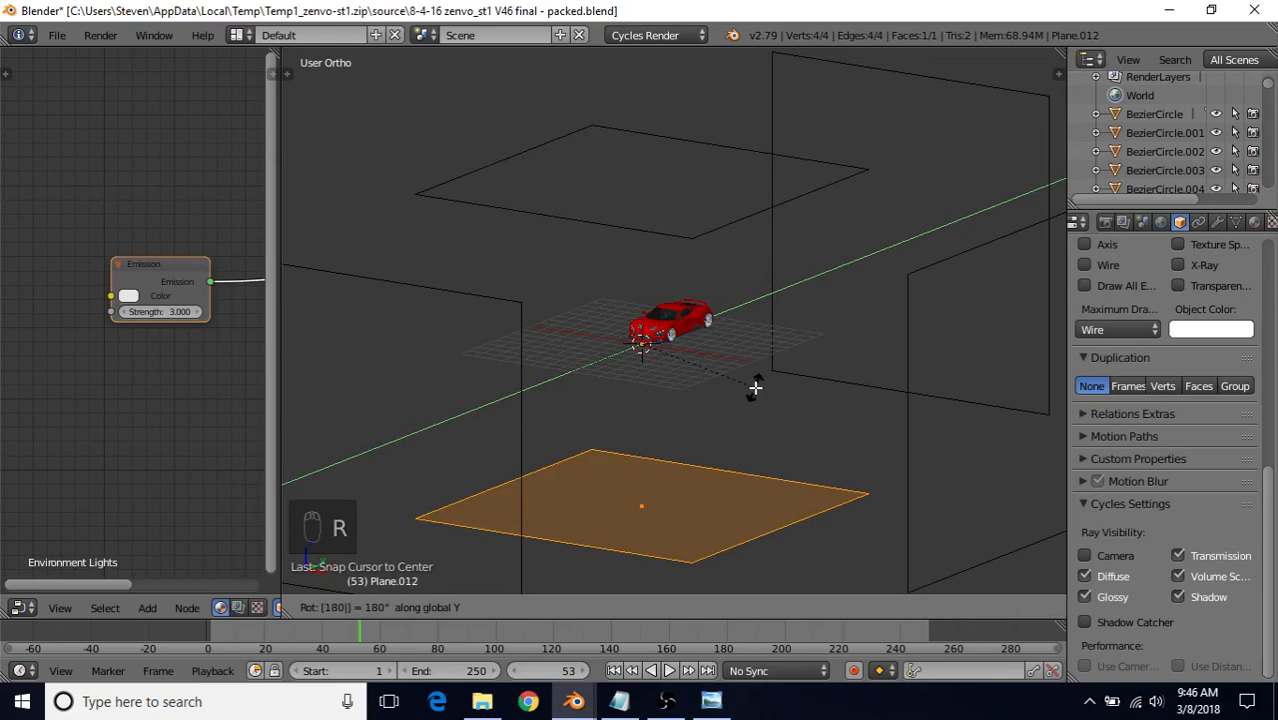
pyautogui.press('Return')
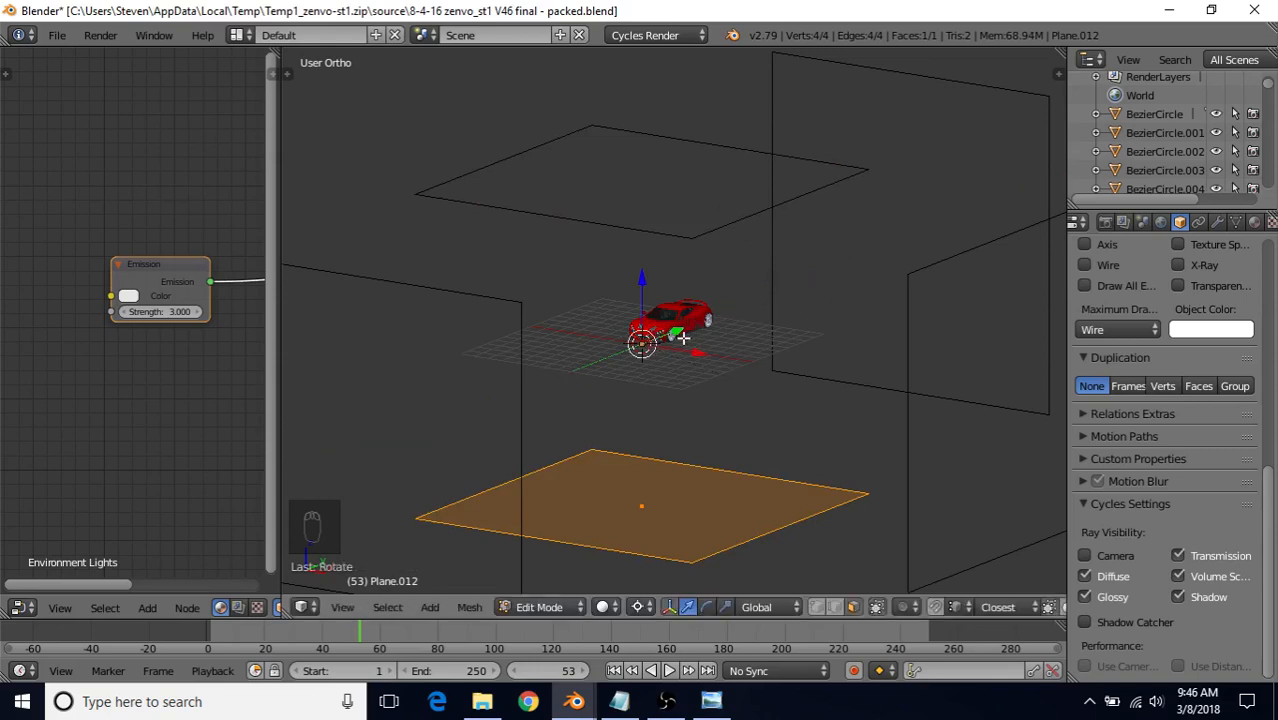
pyautogui.click(641, 608)
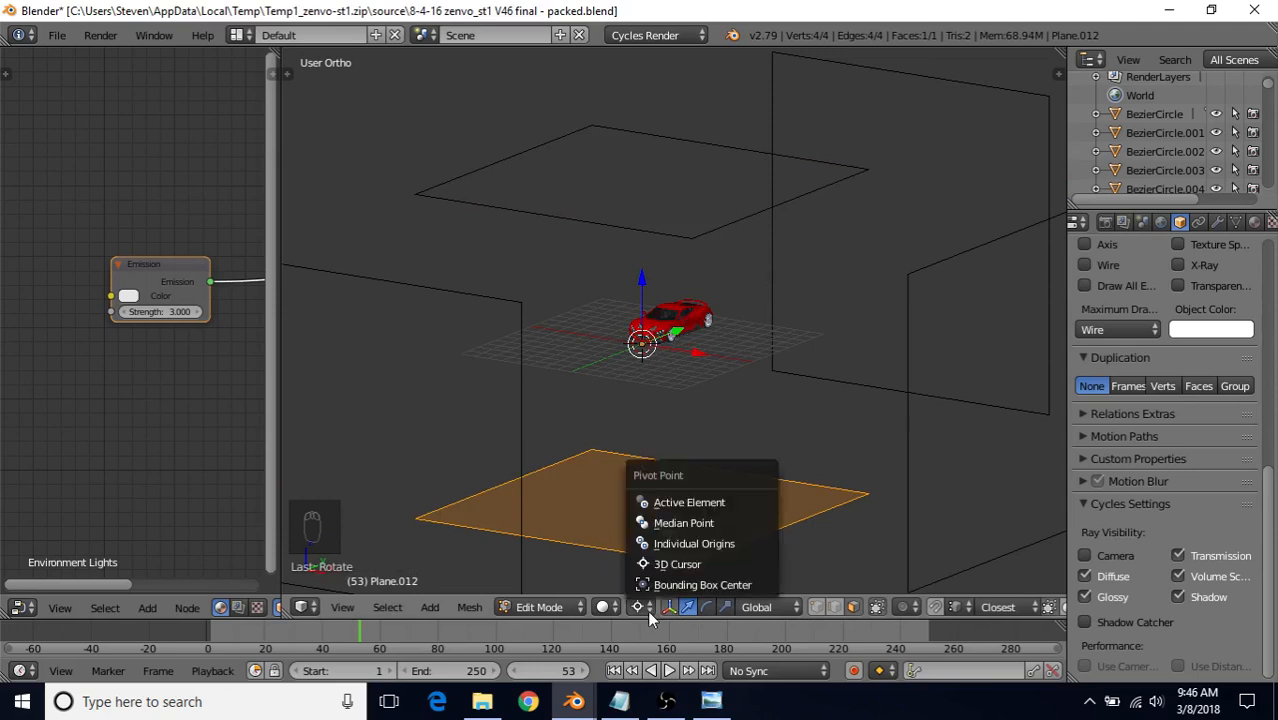
pyautogui.click(680, 566)
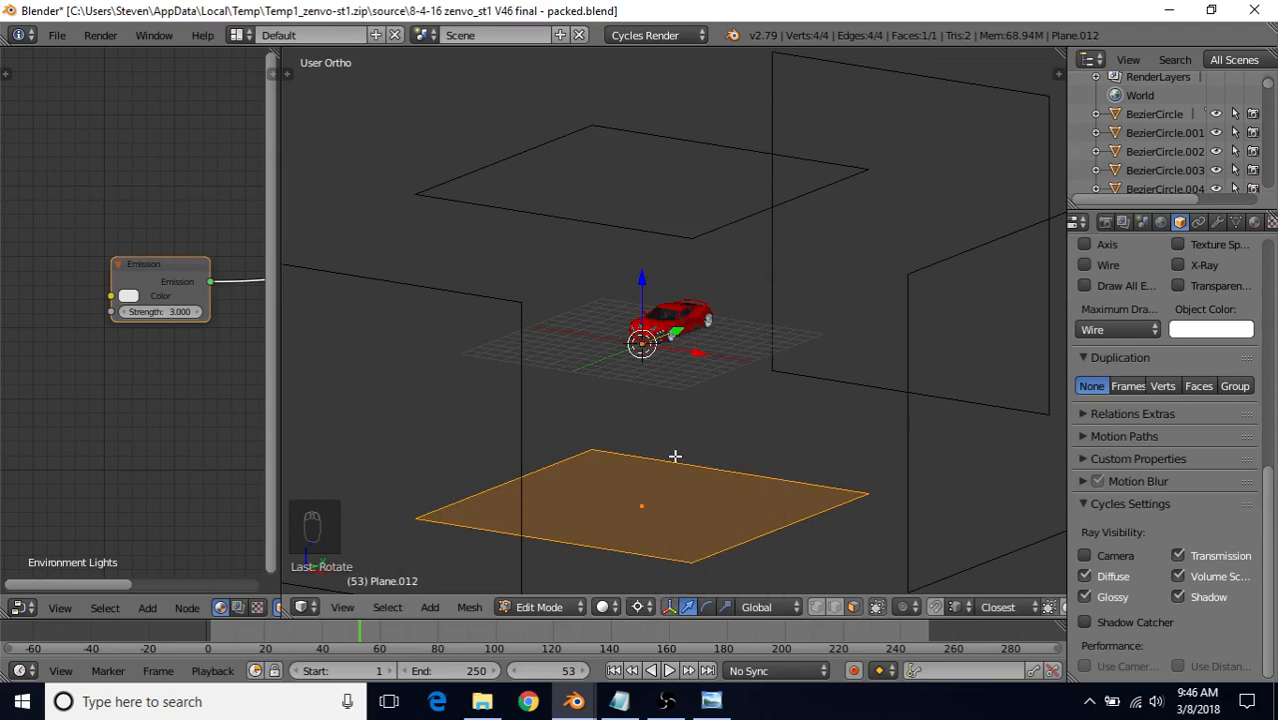
pyautogui.moveTo(673, 451); pyautogui.dragTo(687, 465, button='middle')
pyautogui.scroll(-2, 695, 450)
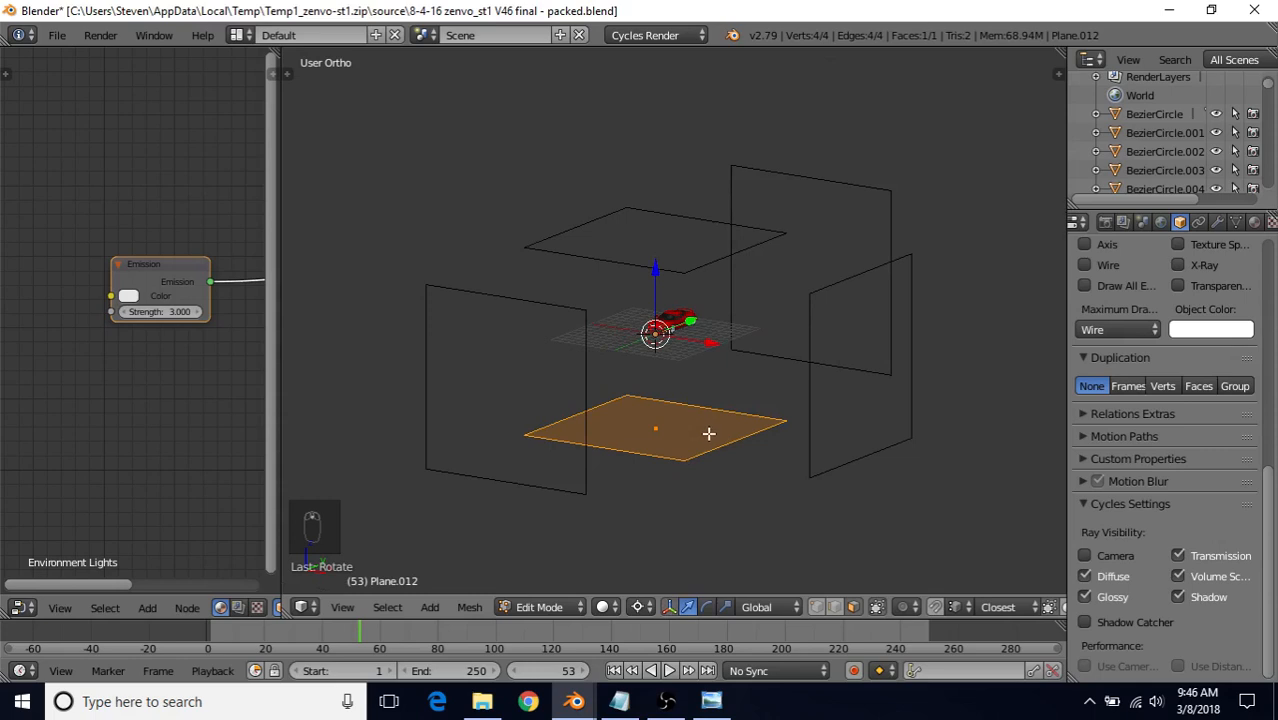
pyautogui.press('Tab')
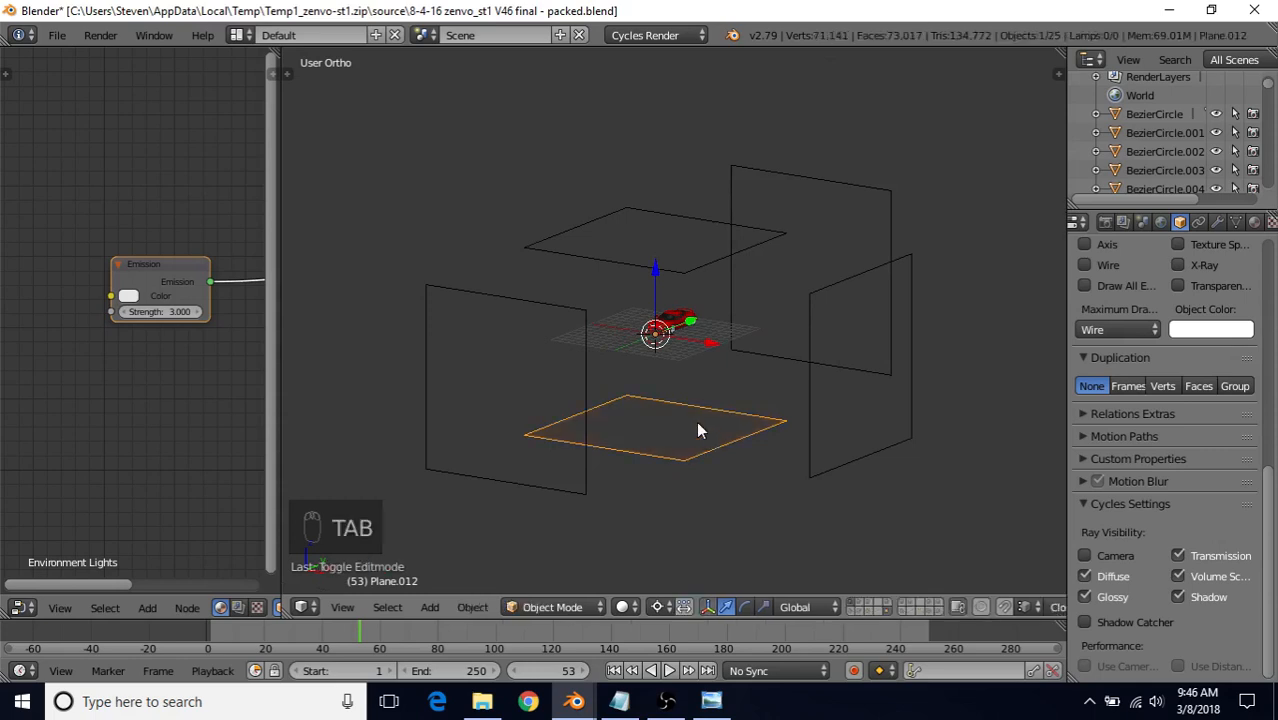
# Select the car body inside the surrounding light planes
pyautogui.moveTo(698, 430); pyautogui.dragTo(676, 423, button='middle')
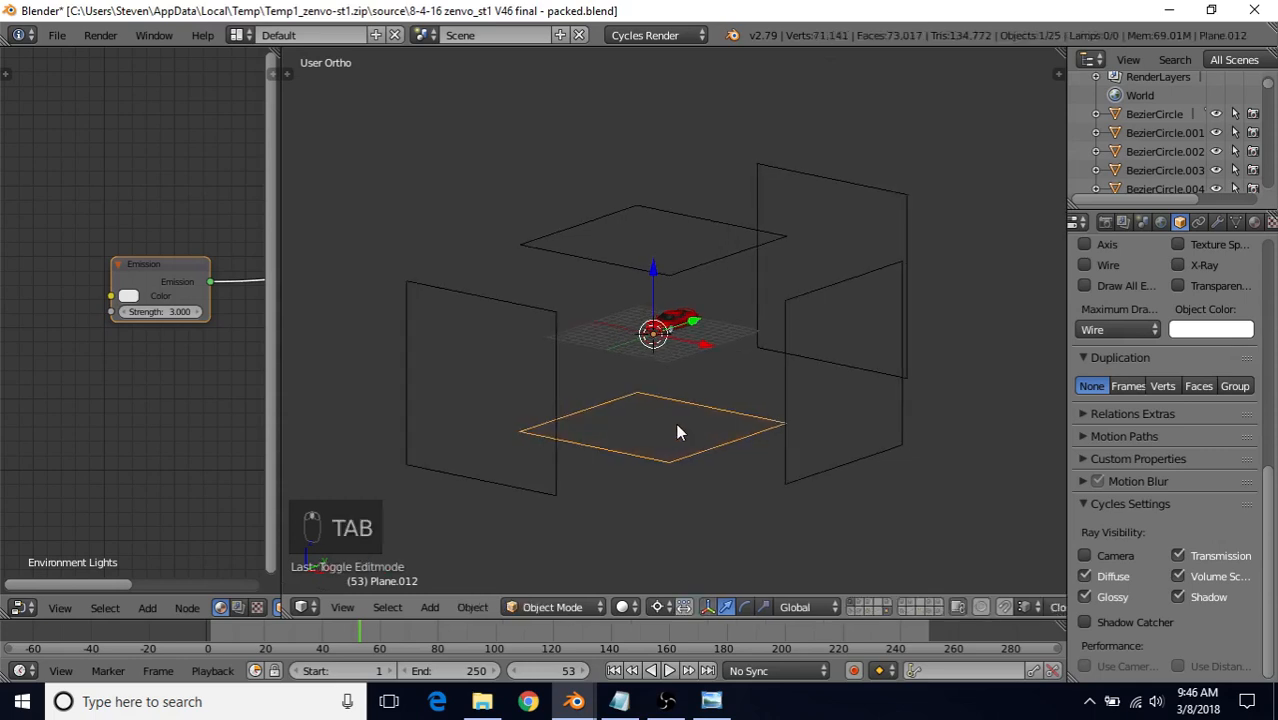
pyautogui.rightClick(686, 325)
pyautogui.scroll(6, 688, 330)
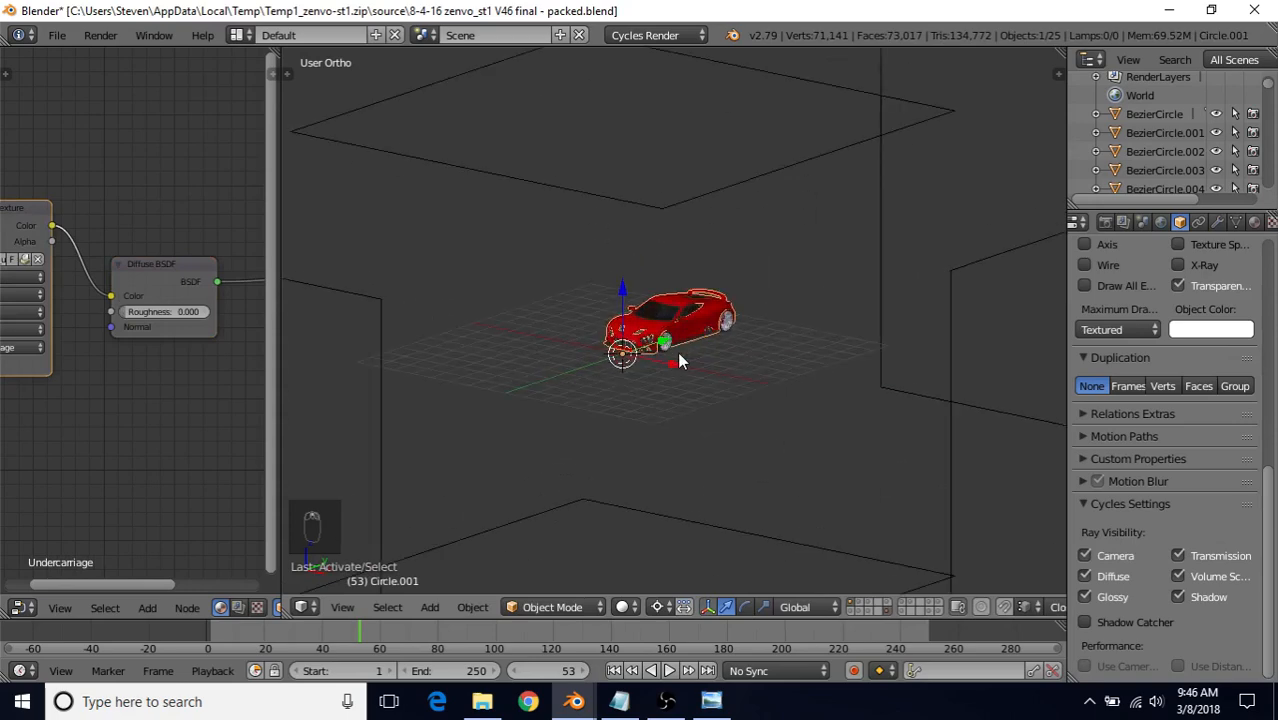
pyautogui.moveTo(702, 362); pyautogui.dragTo(708, 333, button='middle')
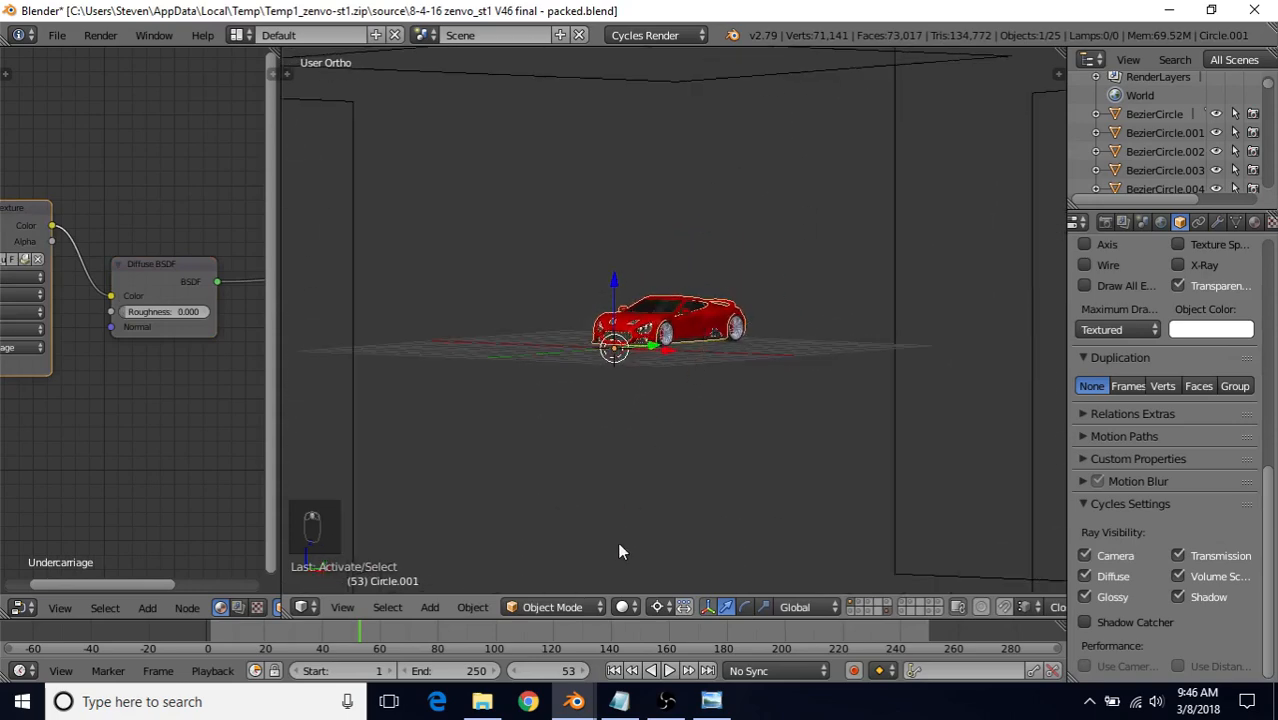
# Preview the car in Rendered shading from a low front angle and from underneath, returning to Solid shading each time
pyautogui.click(622, 607)
pyautogui.click(669, 483)
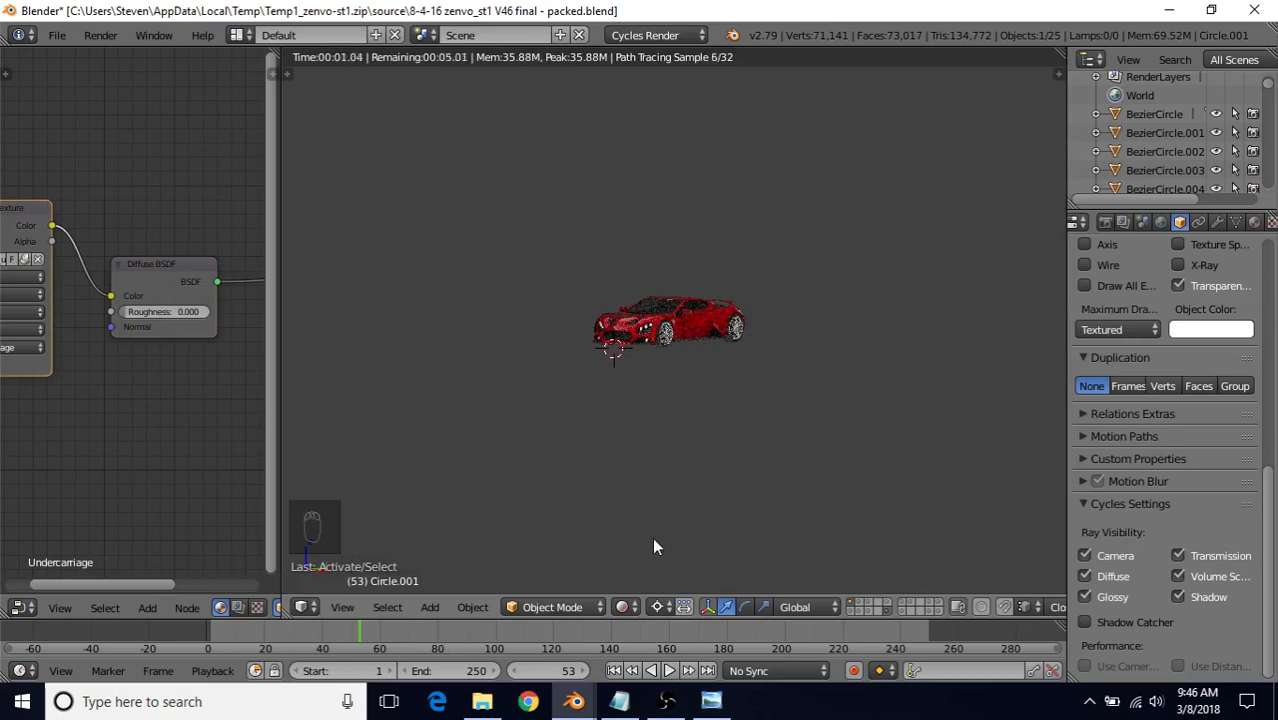
pyautogui.click(623, 607)
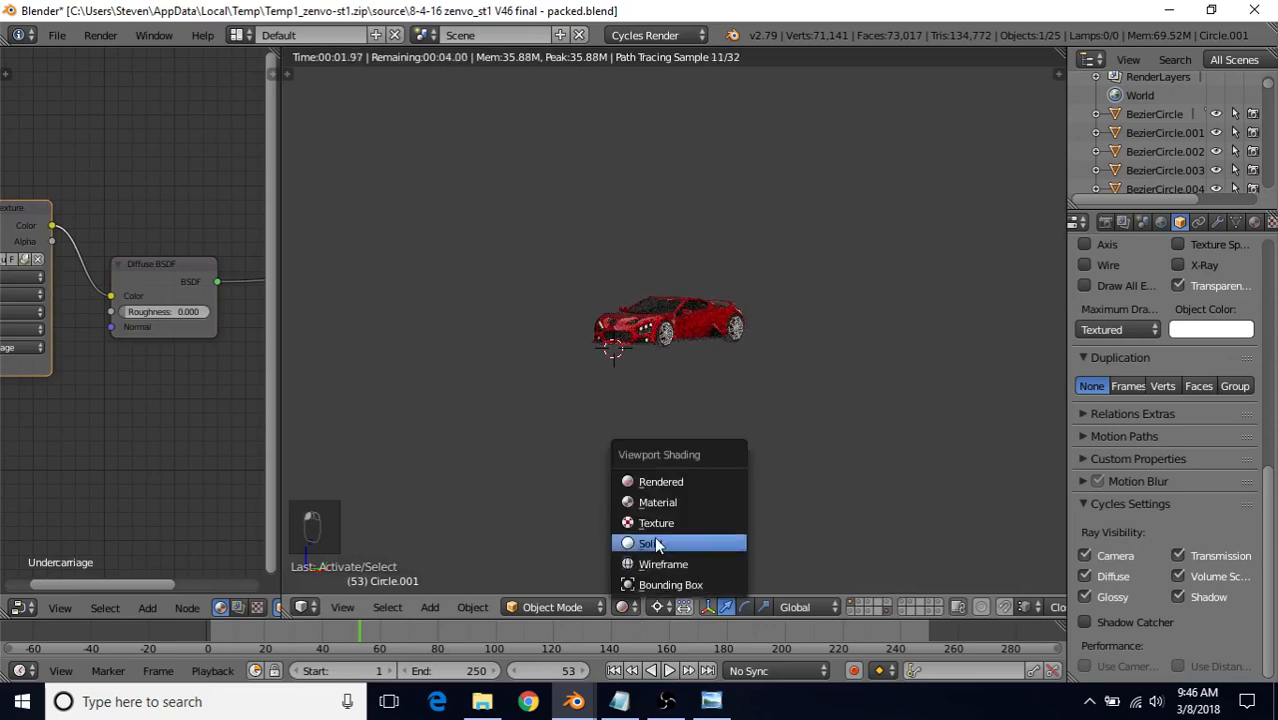
pyautogui.click(656, 539)
pyautogui.scroll(5, 690, 452)
pyautogui.moveTo(697, 455); pyautogui.dragTo(614, 512, button='middle')
pyautogui.click(622, 607)
pyautogui.click(683, 478)
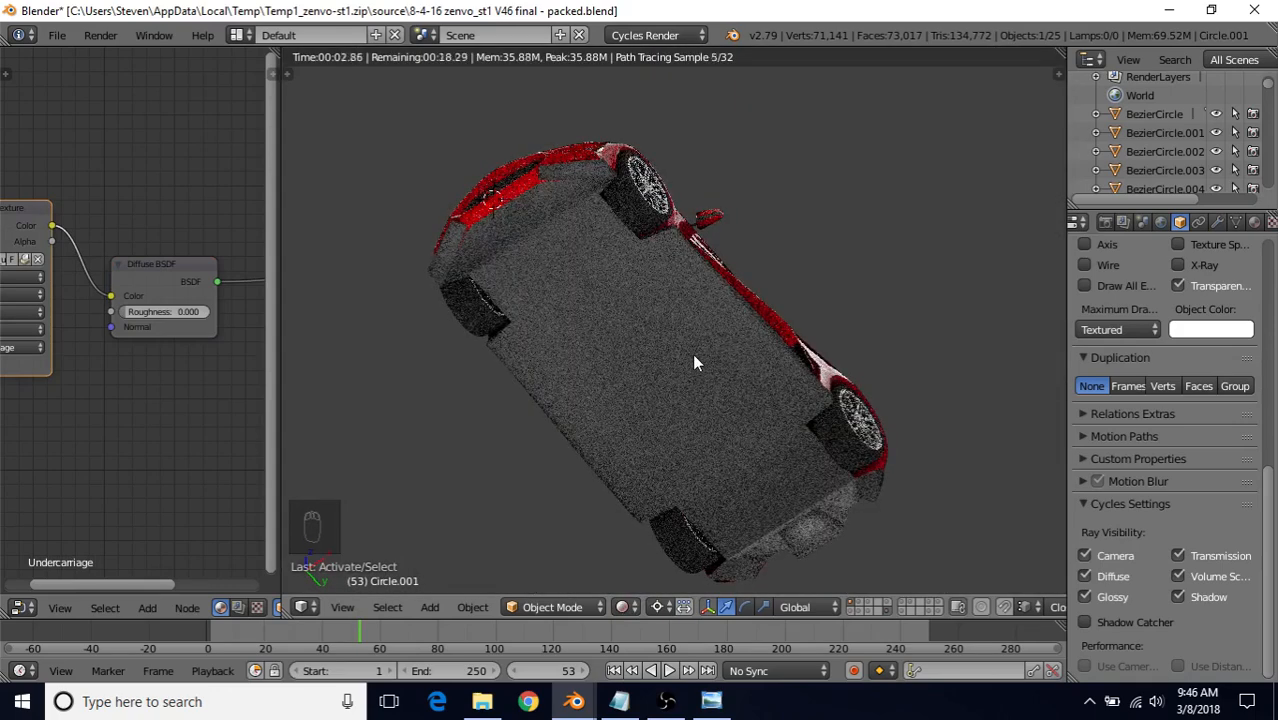
pyautogui.click(622, 608)
pyautogui.click(656, 540)
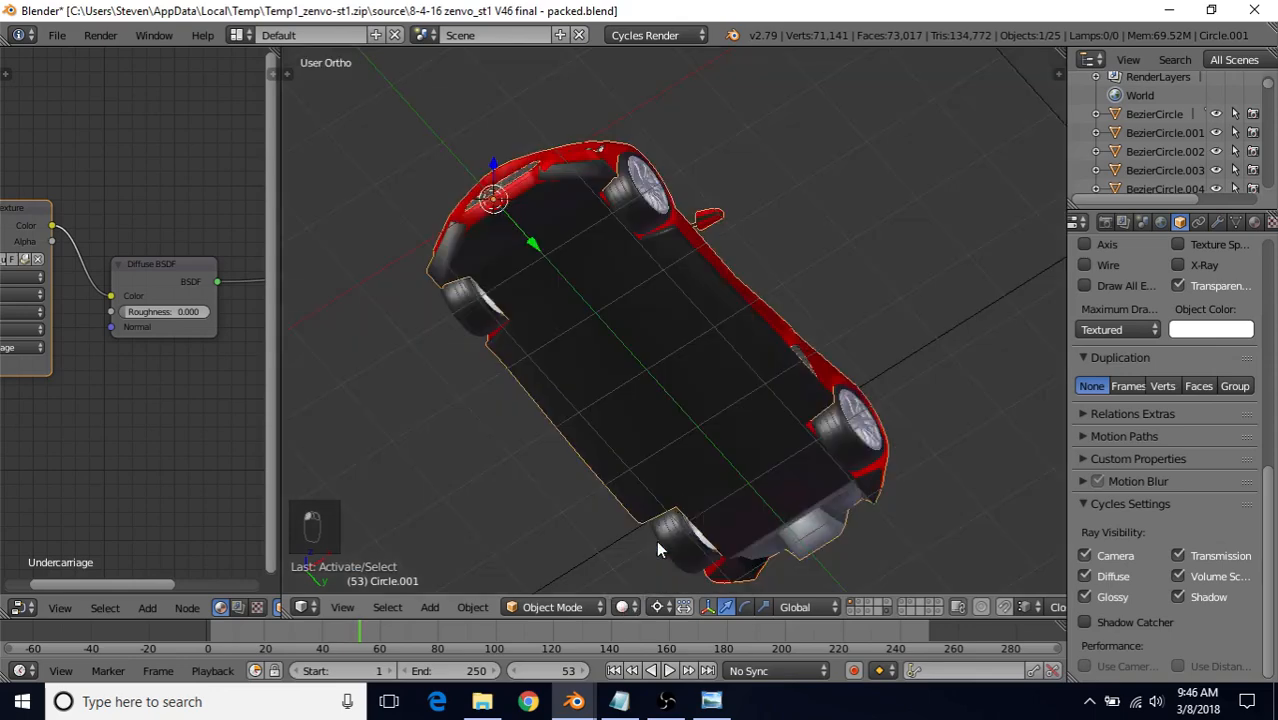
# Widen the node editor and move the Undercarriage material's Image Texture and Diffuse BSDF nodes further away from Material Output
pyautogui.scroll(-2, 685, 485)
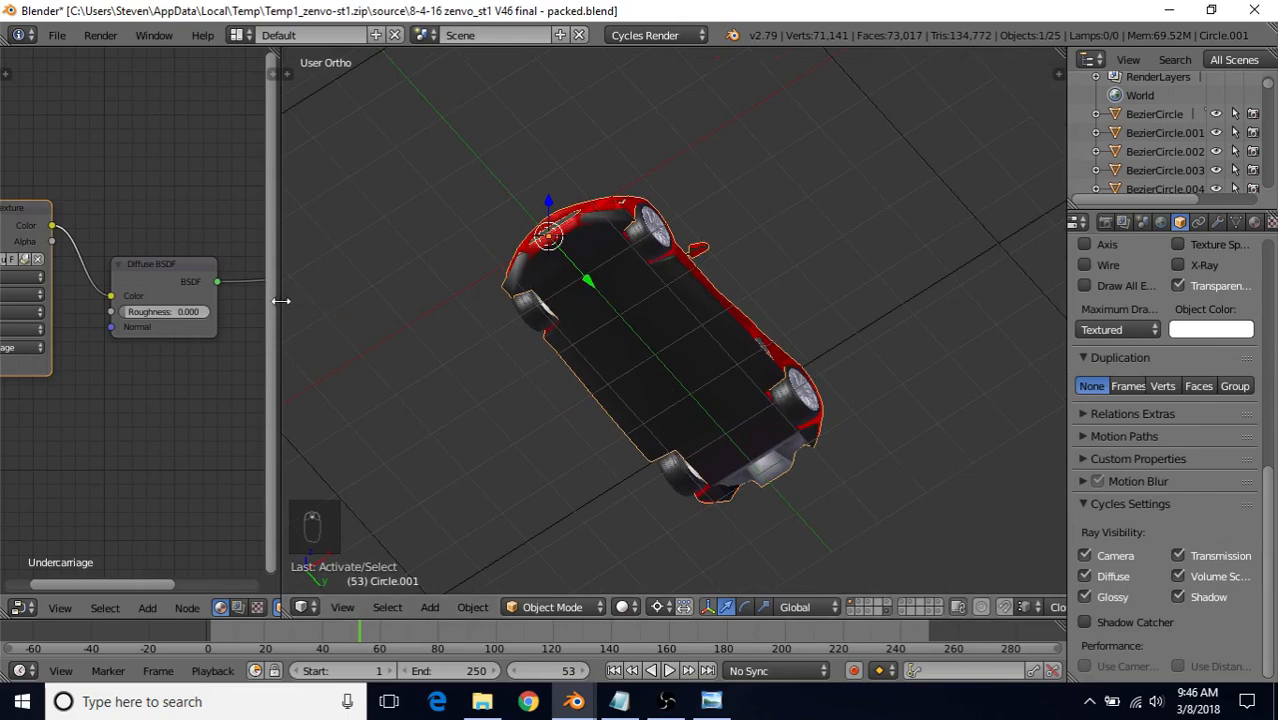
pyautogui.moveTo(281, 300); pyautogui.dragTo(665, 329)
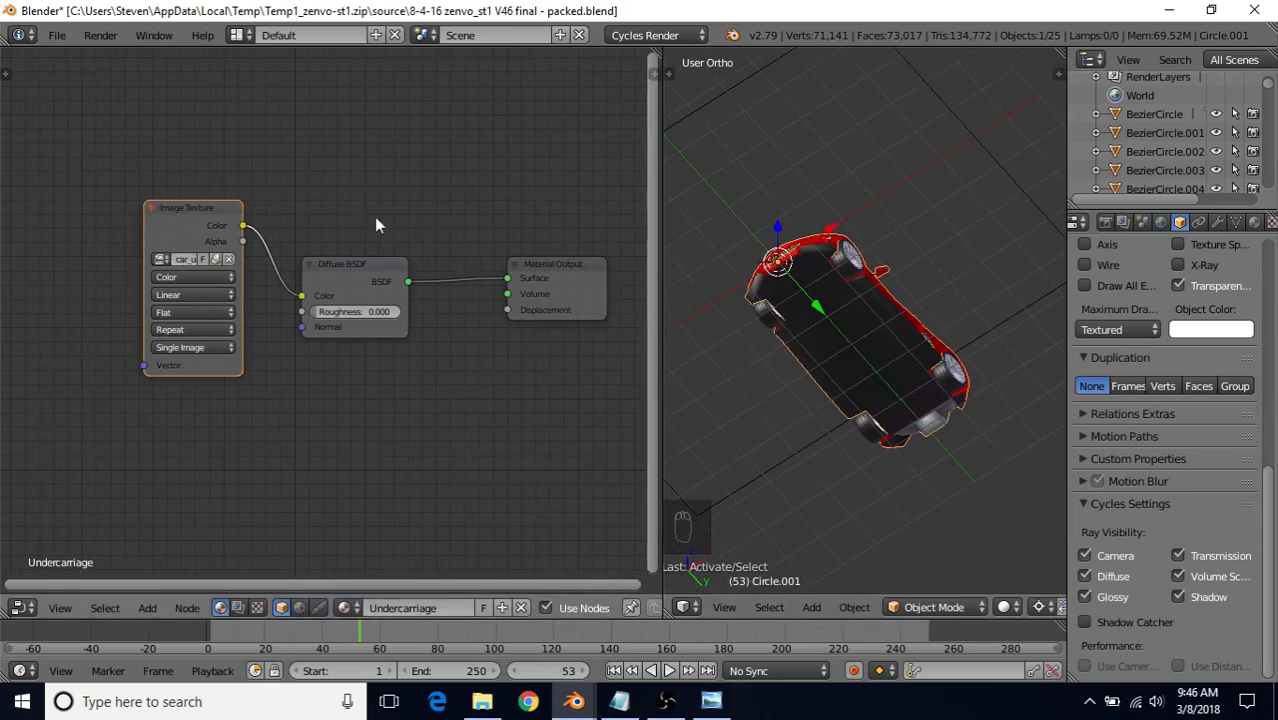
pyautogui.moveTo(376, 225); pyautogui.dragTo(426, 234, button='middle')
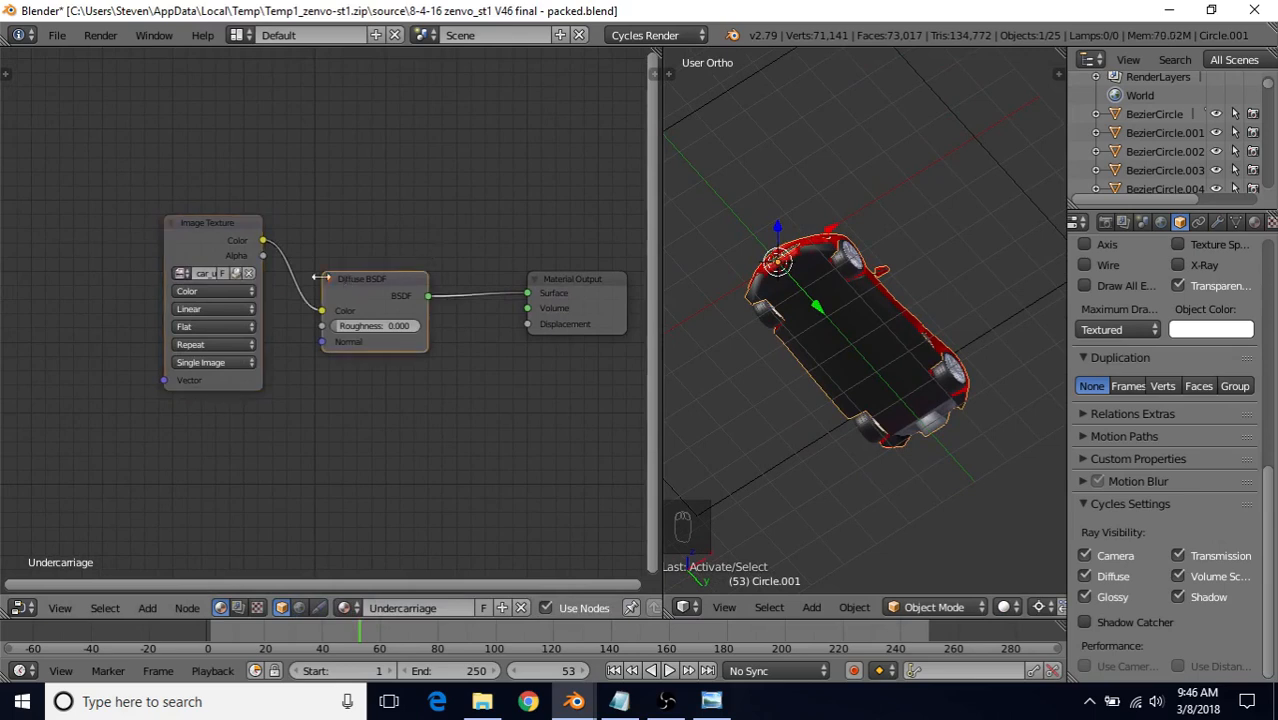
pyautogui.moveTo(212, 229); pyautogui.dragTo(74, 247)
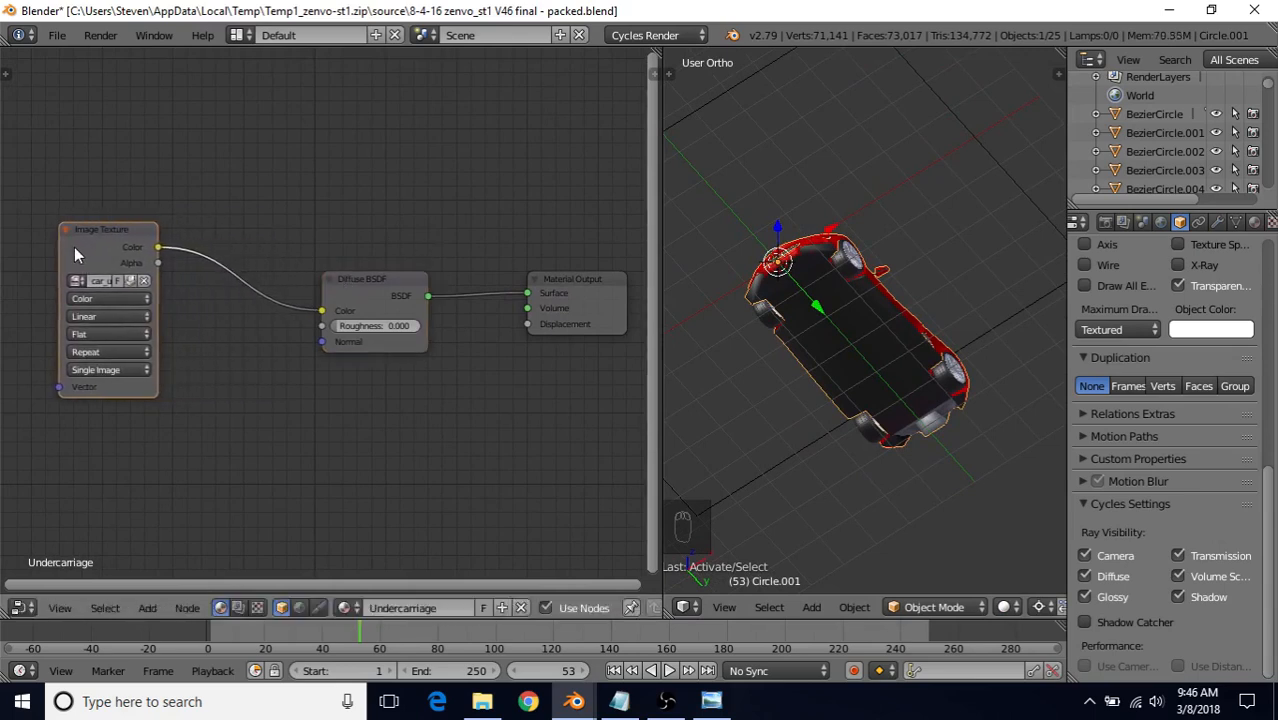
pyautogui.moveTo(378, 283); pyautogui.dragTo(288, 265)
# Assign the Undercarriage material to the selected underside faces of the car body in Edit Mode
pyautogui.scroll(1, 880, 370)
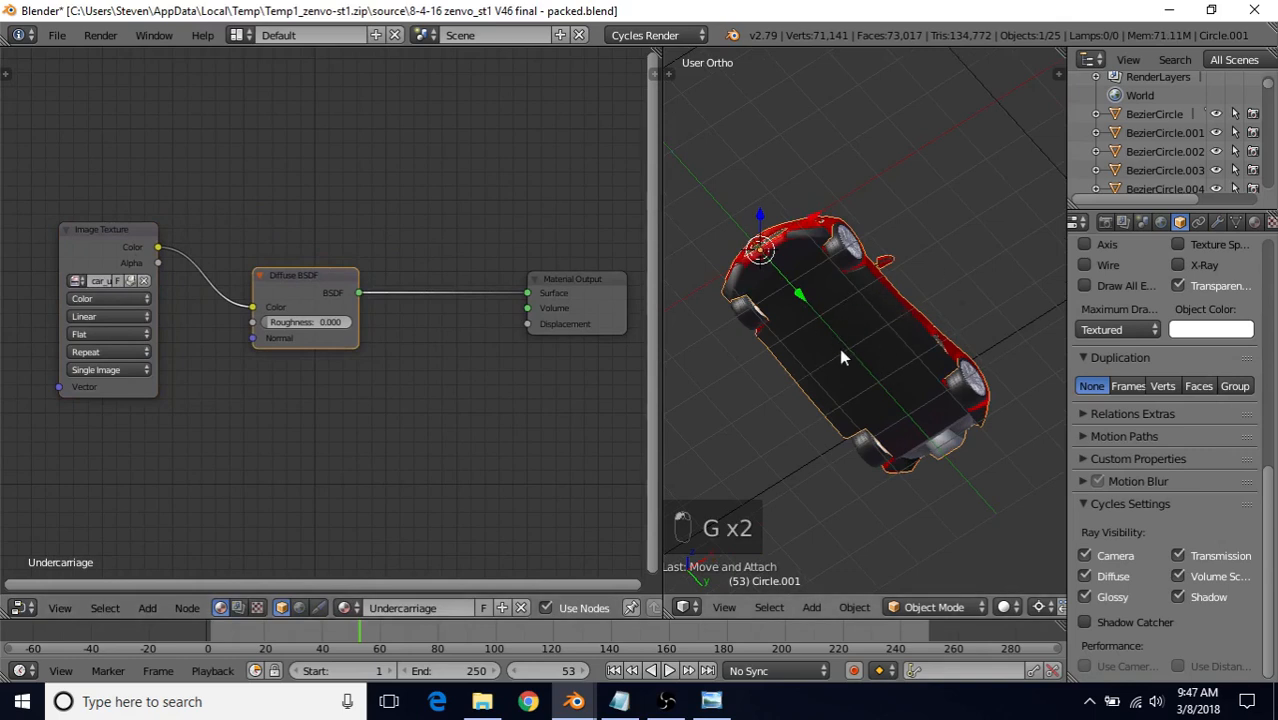
pyautogui.scroll(1, 843, 352)
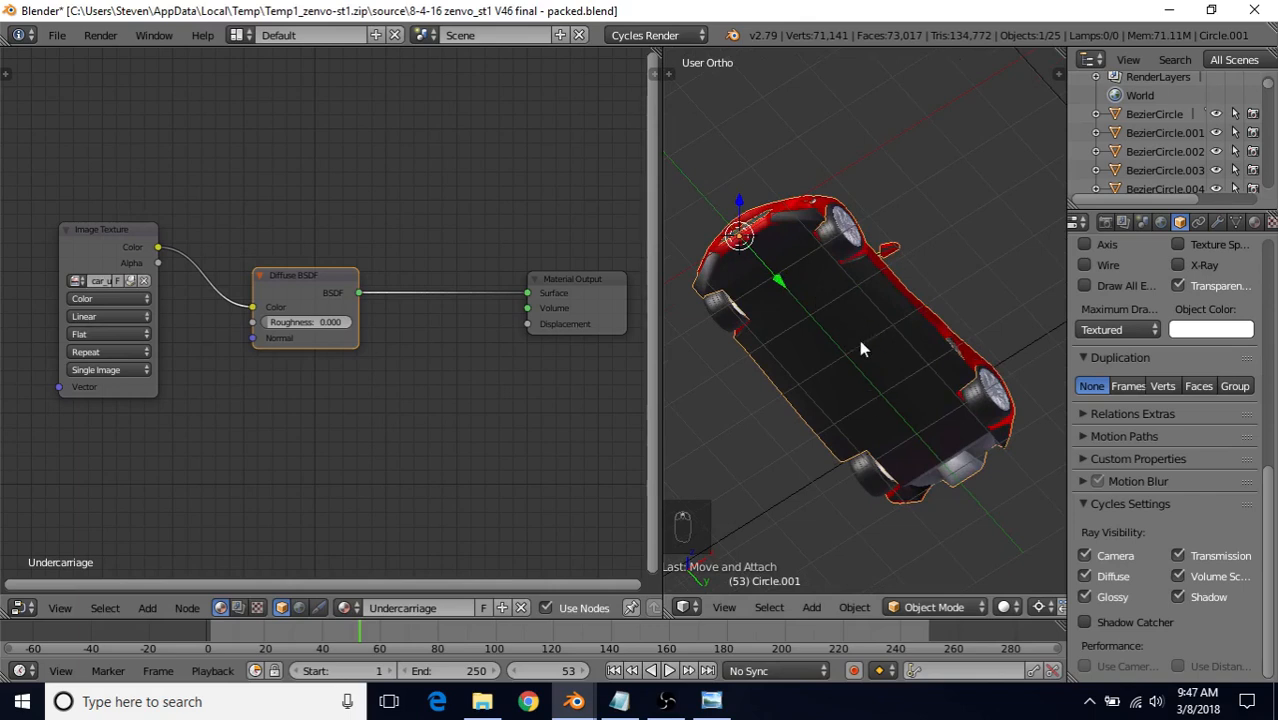
pyautogui.press('Tab')
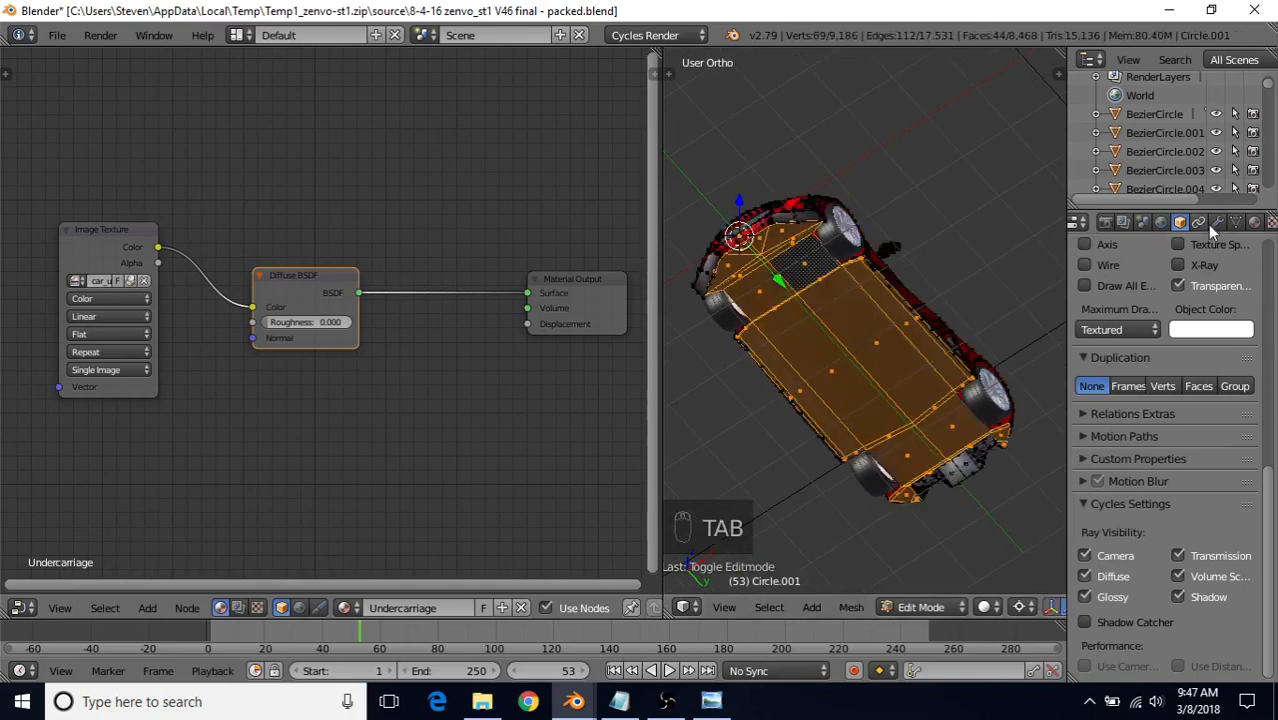
pyautogui.click(1255, 222)
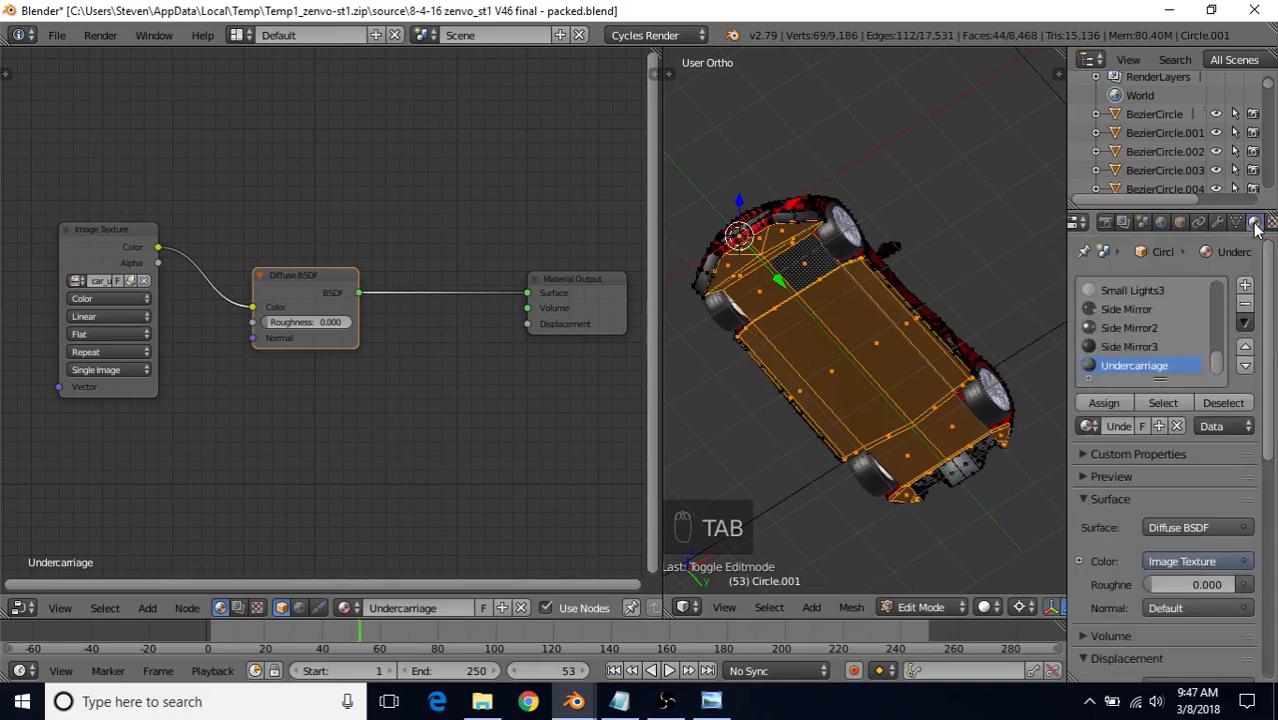
pyautogui.click(1095, 404)
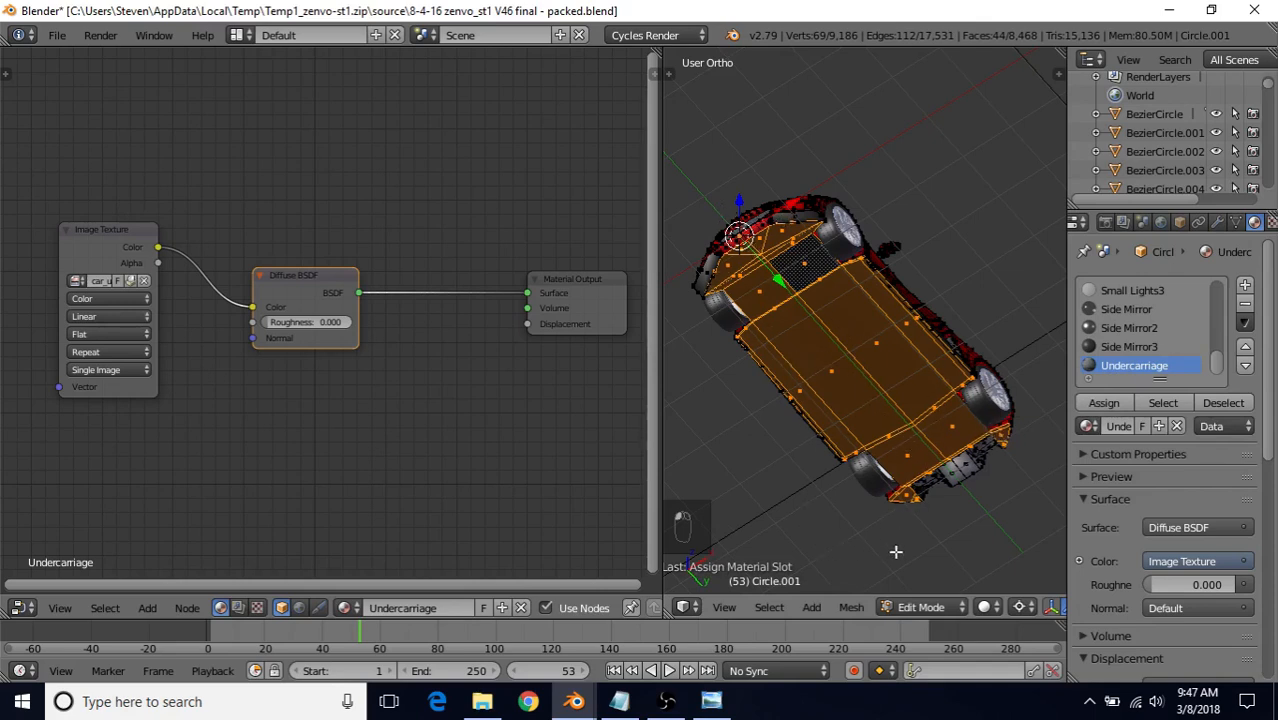
# Return to Object Mode, preview the textured undercarriage from directly below in Rendered shading, and switch back to Solid shading
pyautogui.click(985, 607)
pyautogui.press('Tab')
pyautogui.click(1003, 607)
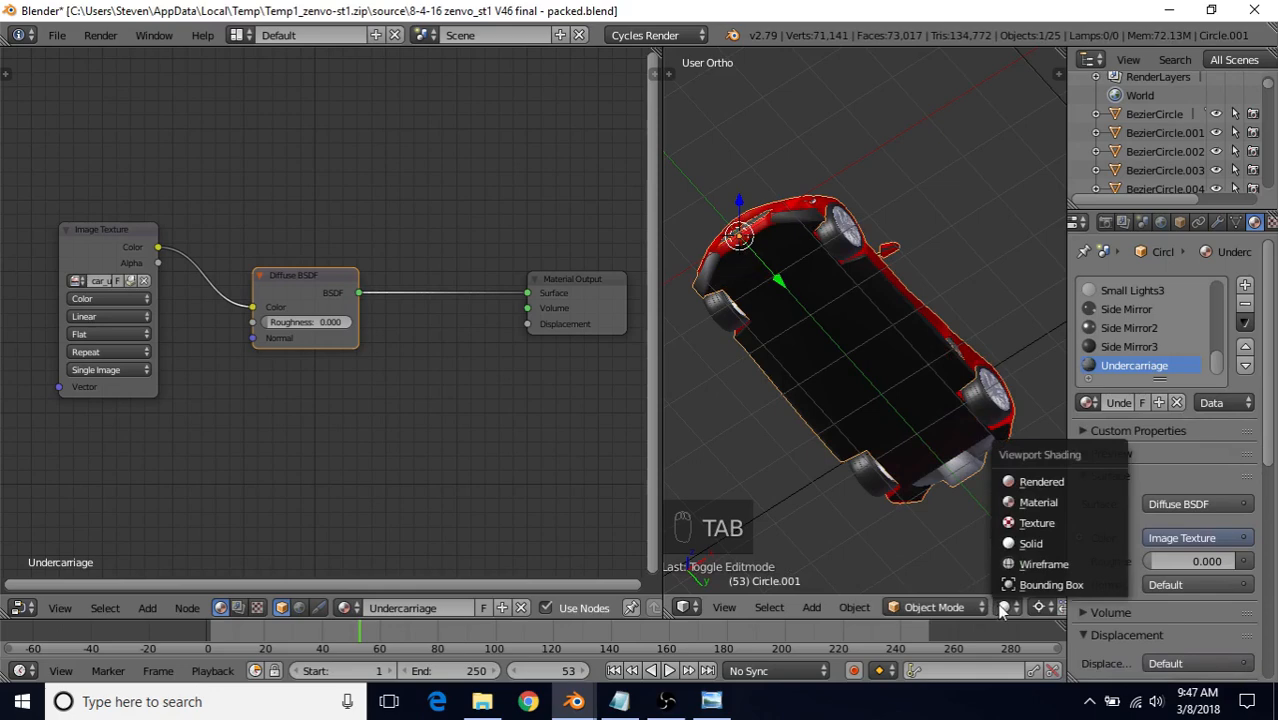
pyautogui.click(1040, 482)
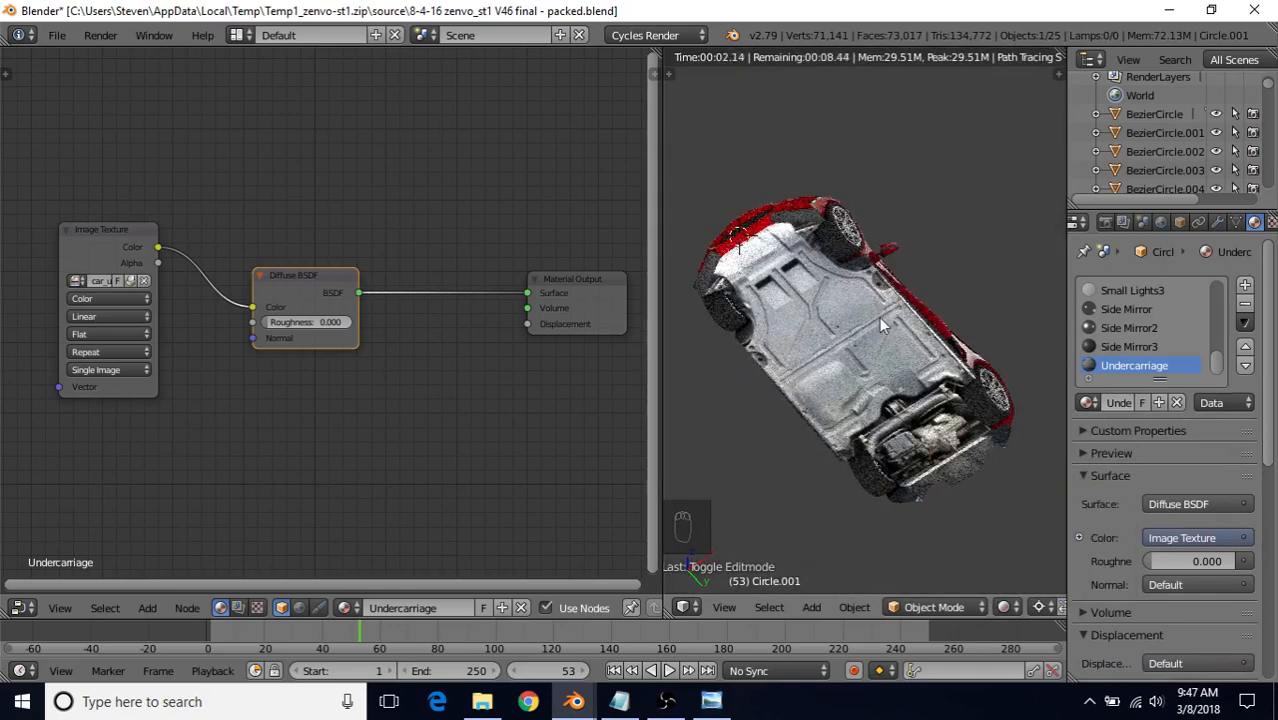
pyautogui.moveTo(879, 317)
pyautogui.mouseDown(button='middle')
pyautogui.moveTo(934, 288)
pyautogui.moveTo(868, 331)
pyautogui.moveTo(899, 327)
pyautogui.mouseUp(button='middle')
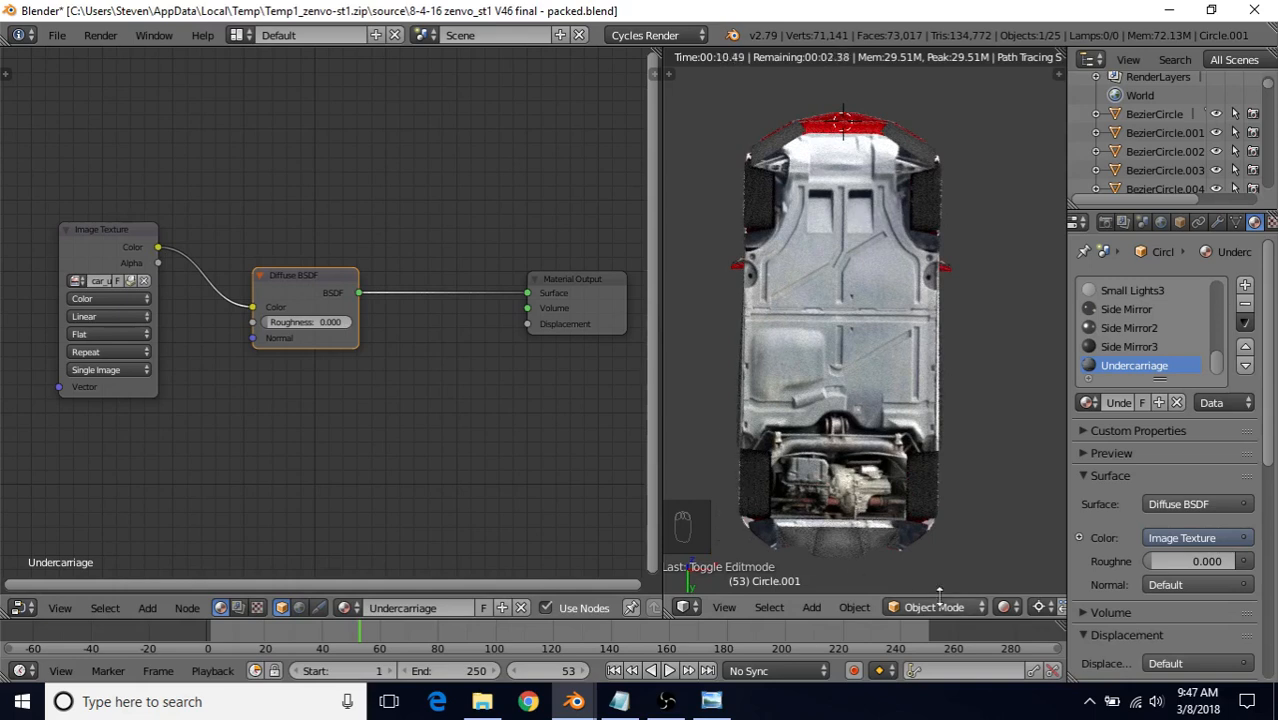
pyautogui.click(1004, 607)
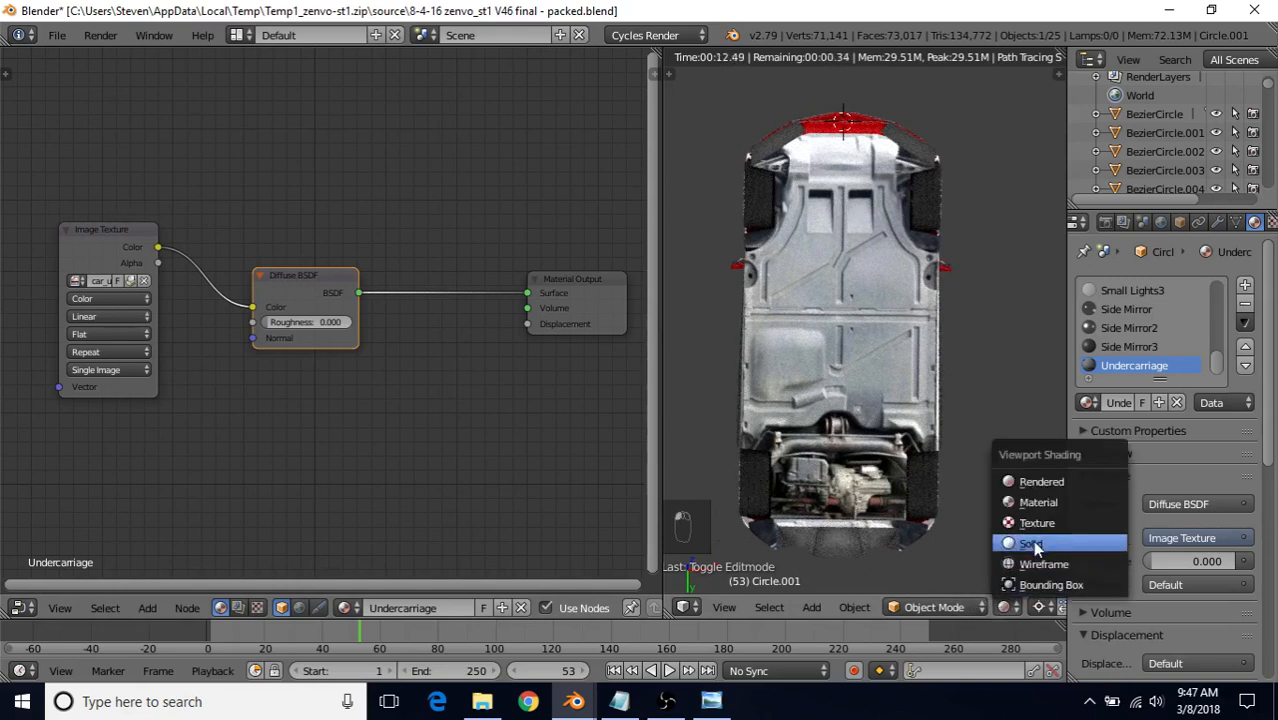
pyautogui.click(1032, 543)
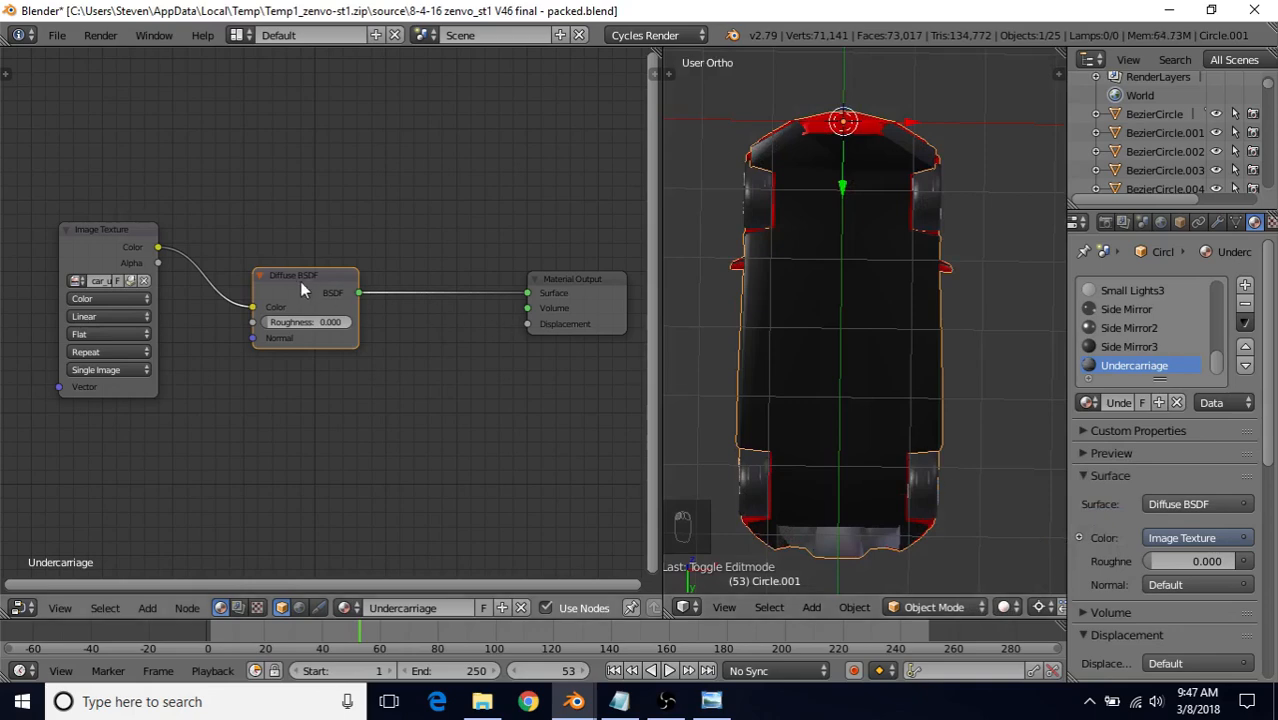
# Add the car_underside_ed1_a image from the File Explorer folder Insane Bump Textures as an Image Texture node directly below the existing one
pyautogui.moveTo(300, 281); pyautogui.dragTo(286, 282)
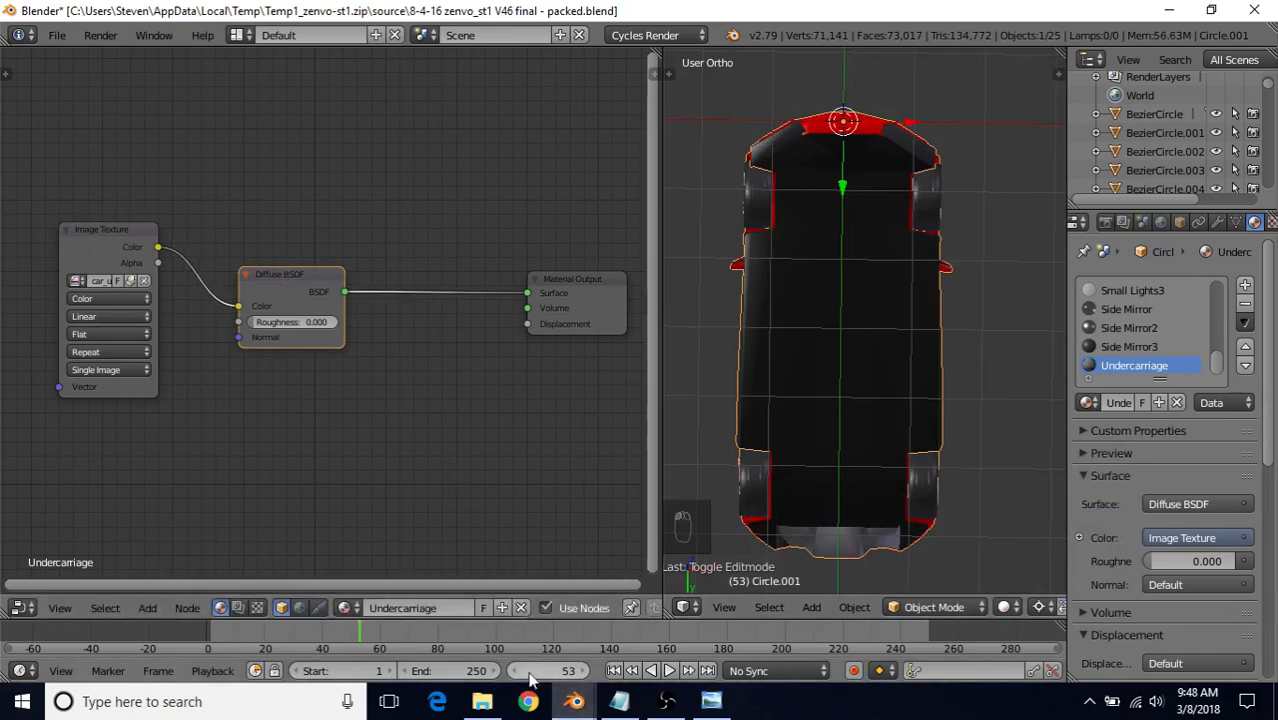
pyautogui.click(482, 701)
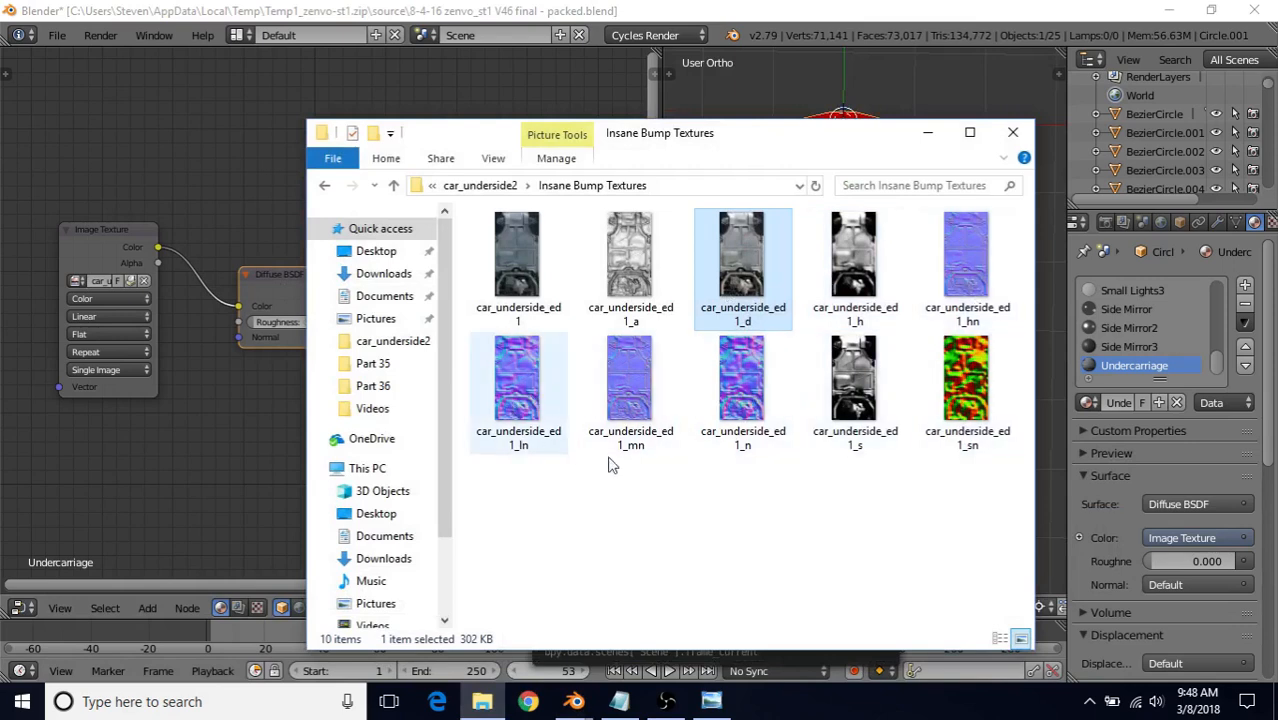
pyautogui.click(634, 282)
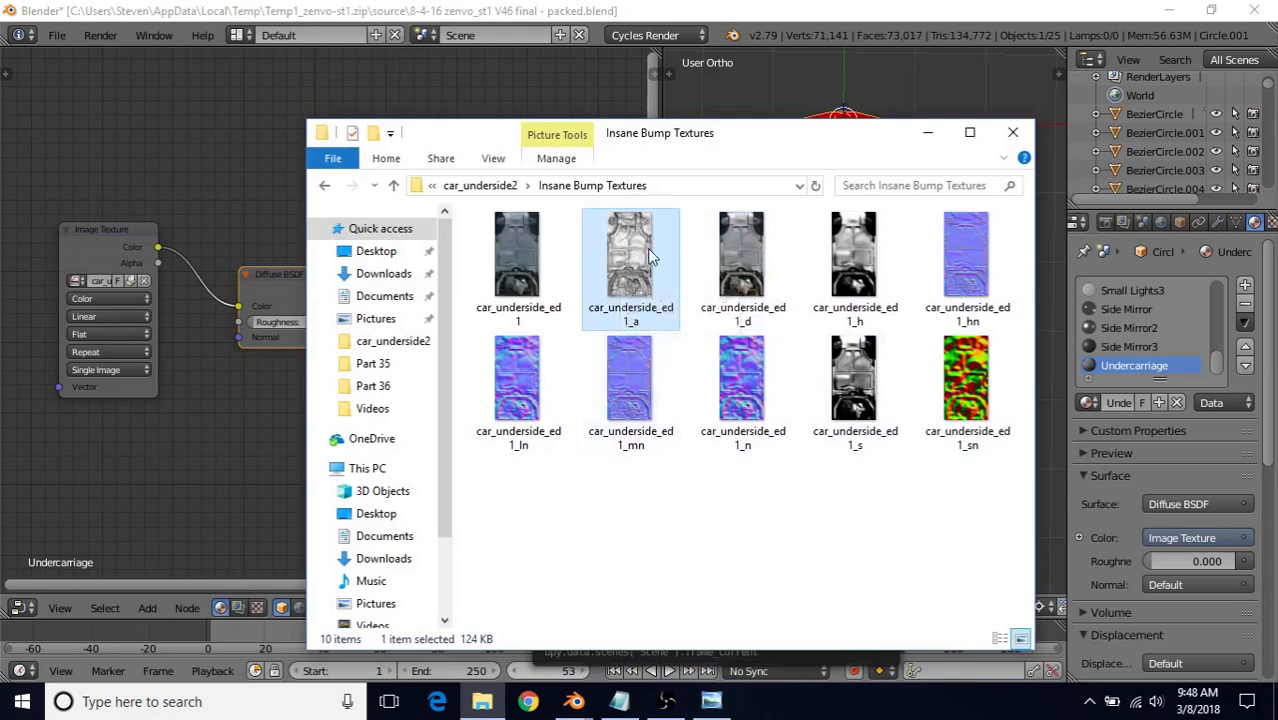
pyautogui.moveTo(640, 237); pyautogui.dragTo(115, 440)
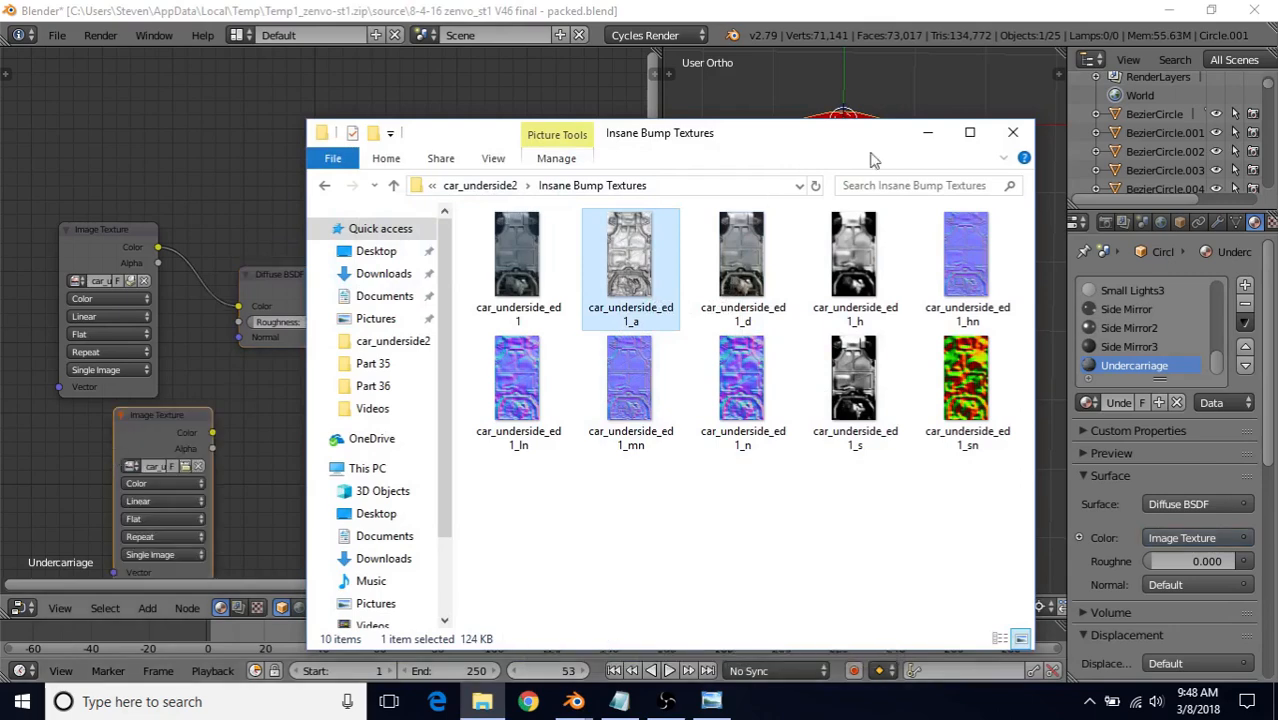
pyautogui.click(932, 133)
pyautogui.moveTo(328, 371); pyautogui.dragTo(418, 309, button='middle')
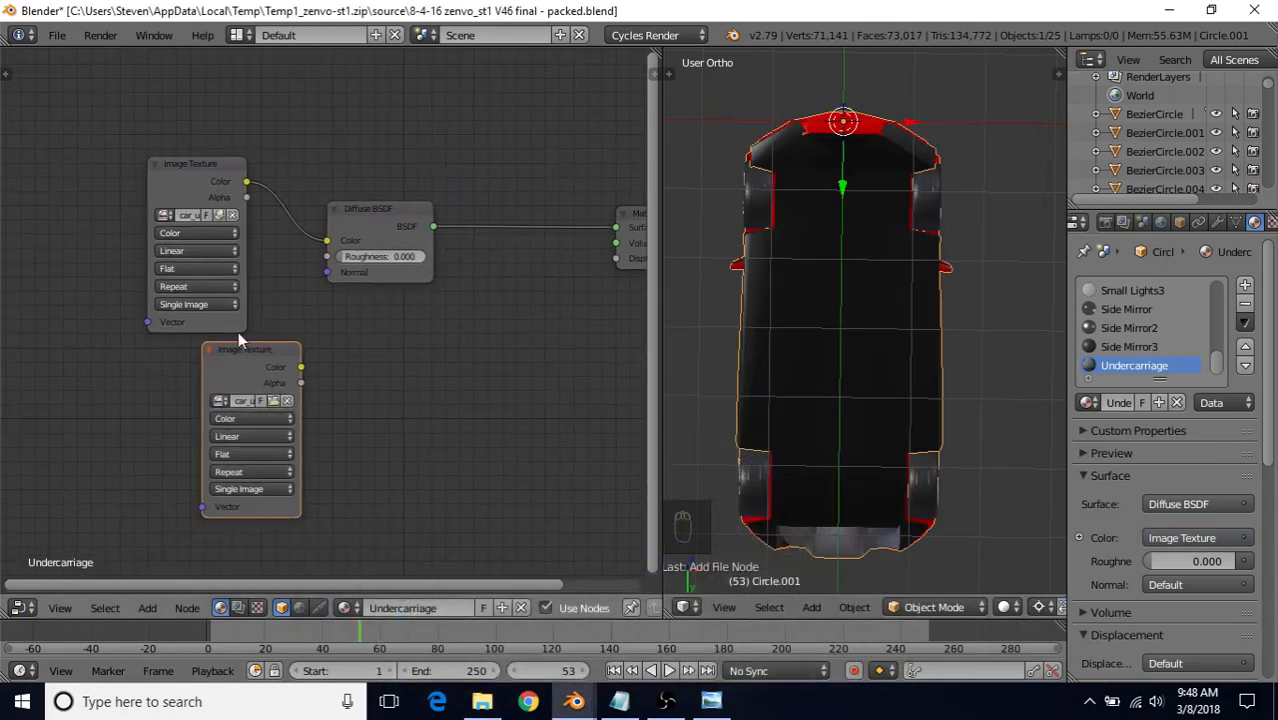
pyautogui.moveTo(243, 366); pyautogui.dragTo(184, 376)
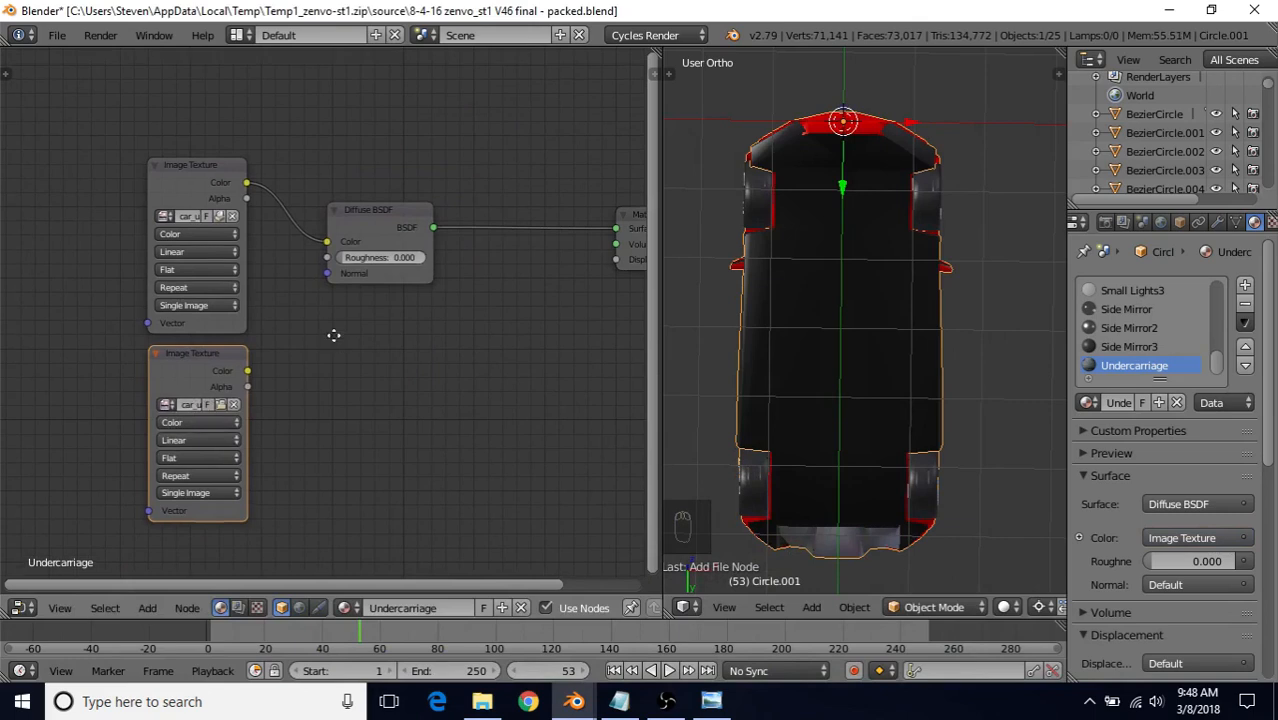
# Move both Image Texture nodes further away from Diffuse BSDF, keeping them stacked with a free gap before the shader
pyautogui.moveTo(334, 340); pyautogui.dragTo(476, 376, button='middle')
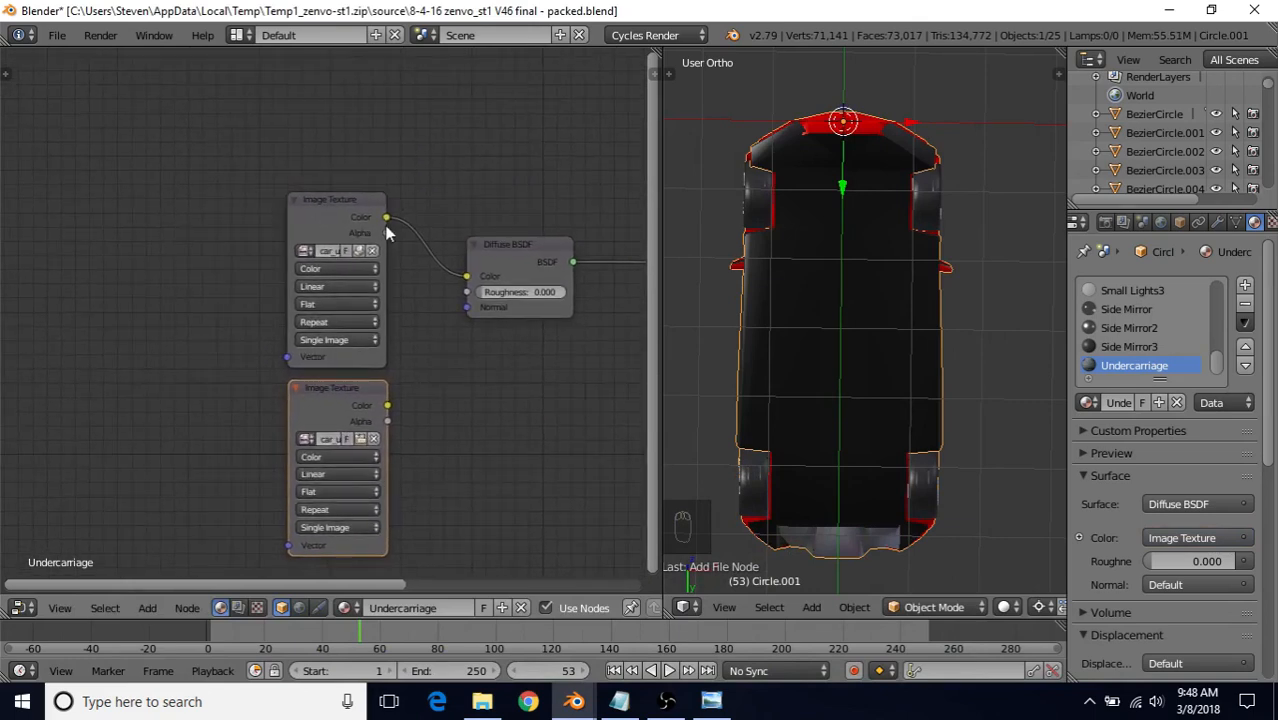
pyautogui.click(332, 391)
pyautogui.moveTo(435, 354); pyautogui.dragTo(403, 323, button='middle')
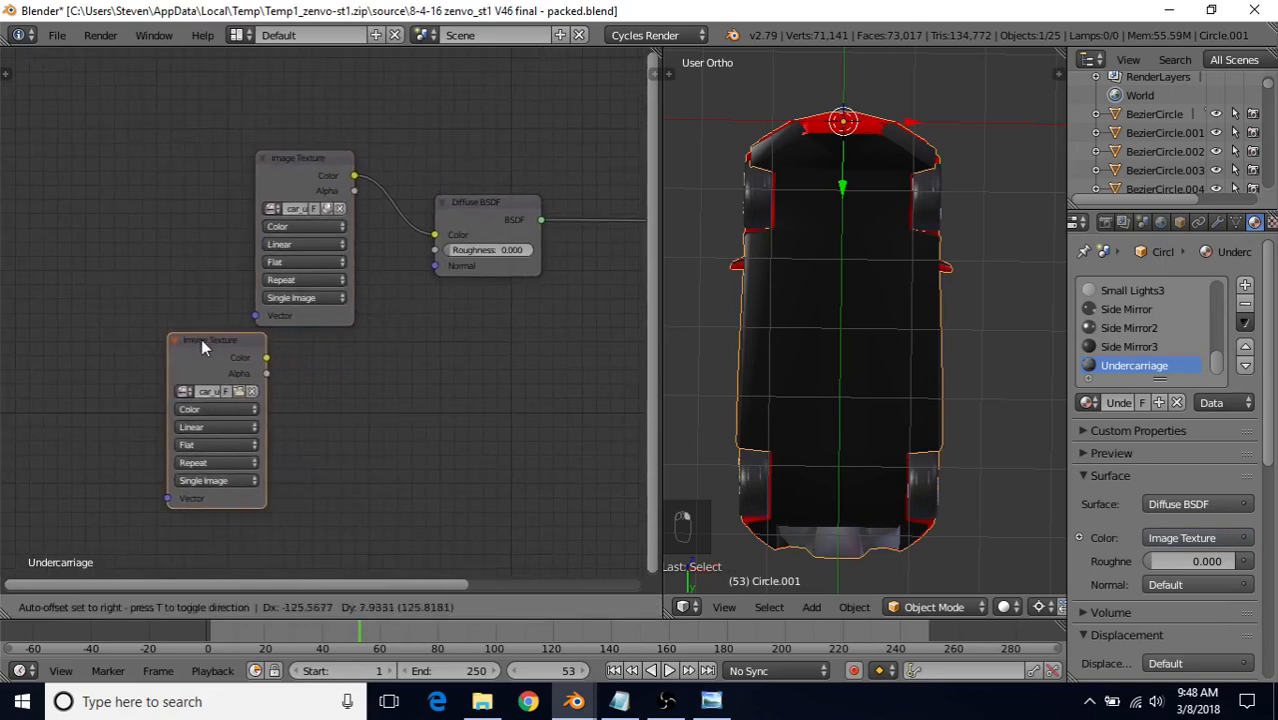
pyautogui.click(201, 338)
pyautogui.click(298, 159)
pyautogui.press('g')
pyautogui.click(185, 155)
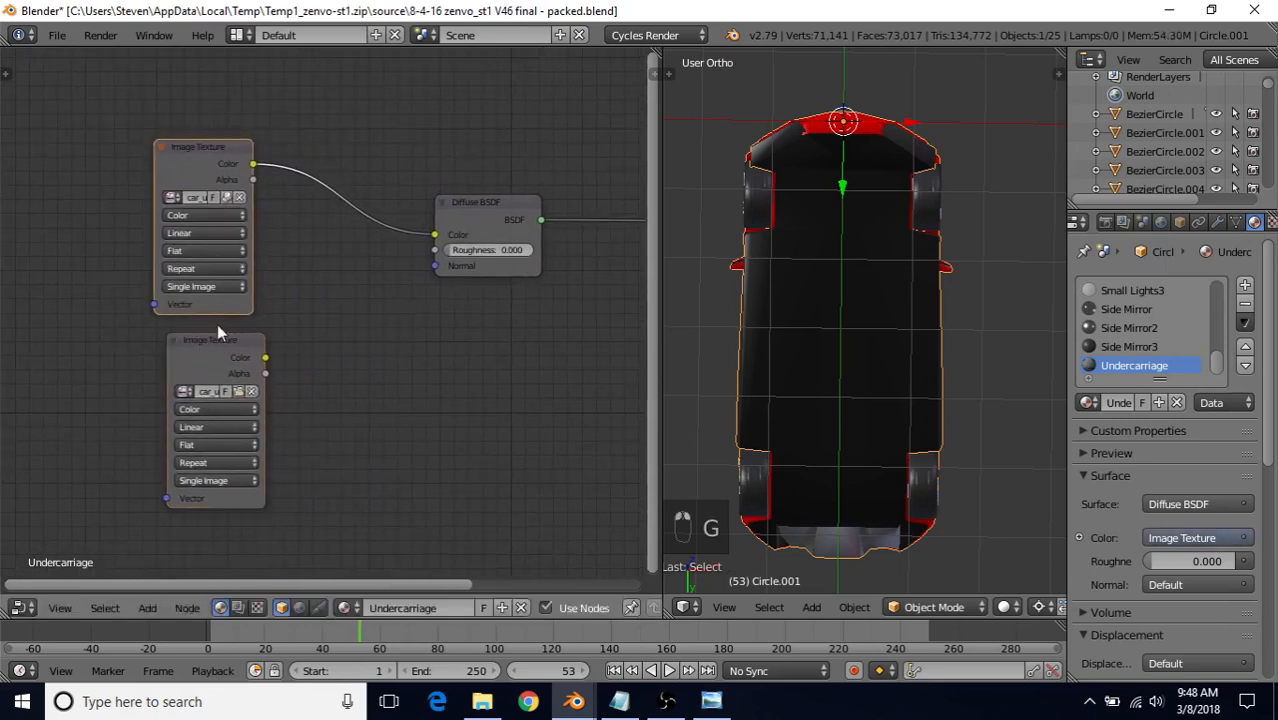
pyautogui.click(200, 345)
pyautogui.press('g')
pyautogui.click(169, 341)
pyautogui.click(227, 162)
pyautogui.press('g')
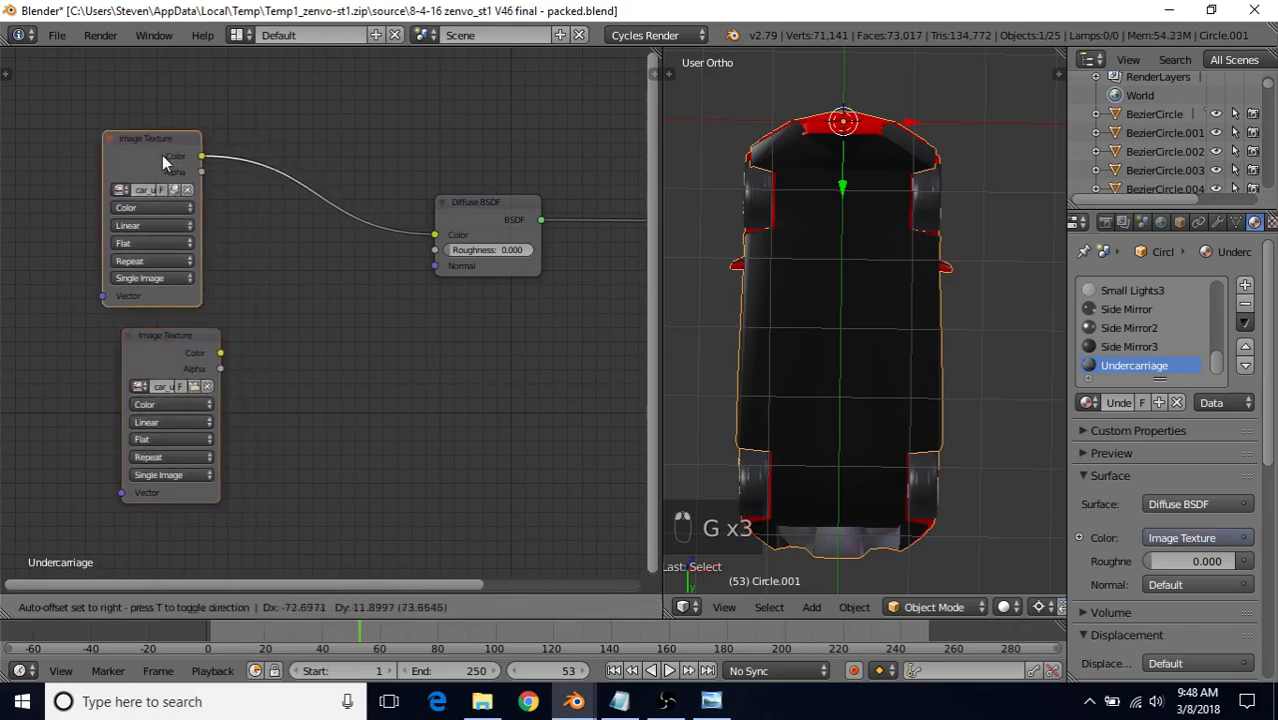
pyautogui.click(186, 157)
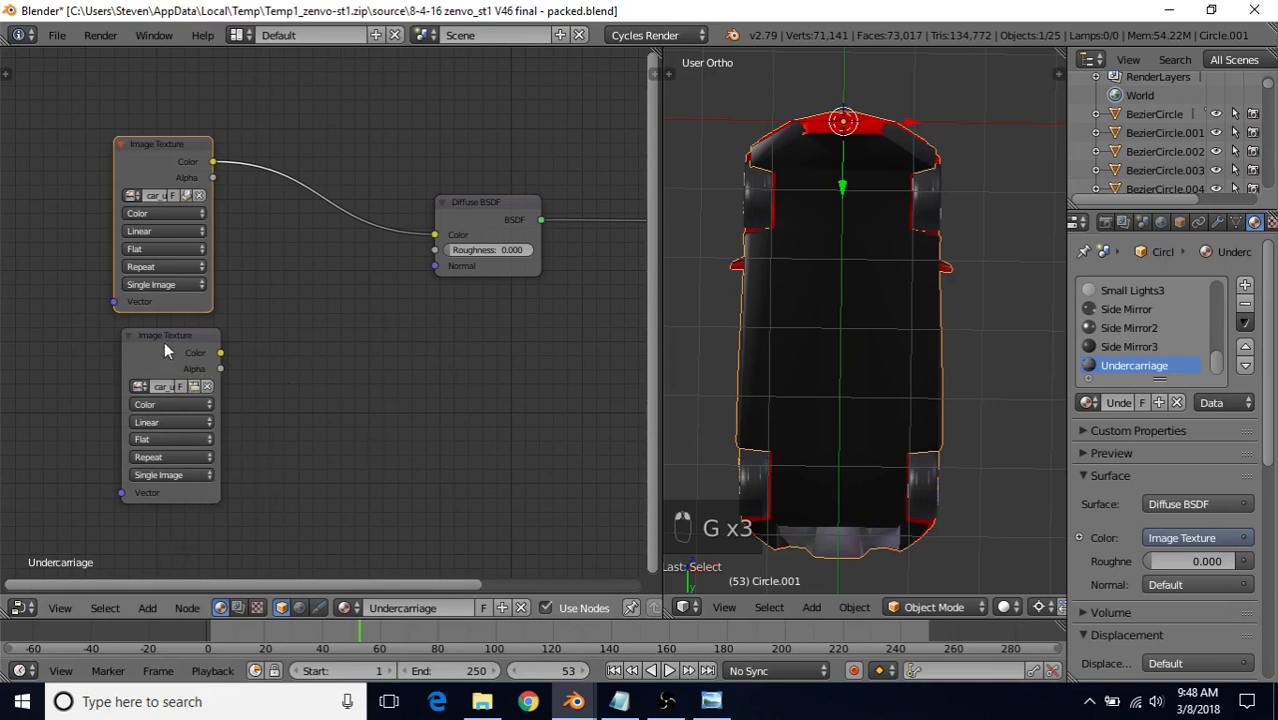
# Insert a MixRGB node into the link between the upper Image Texture and the Diffuse BSDF
pyautogui.click(148, 608)
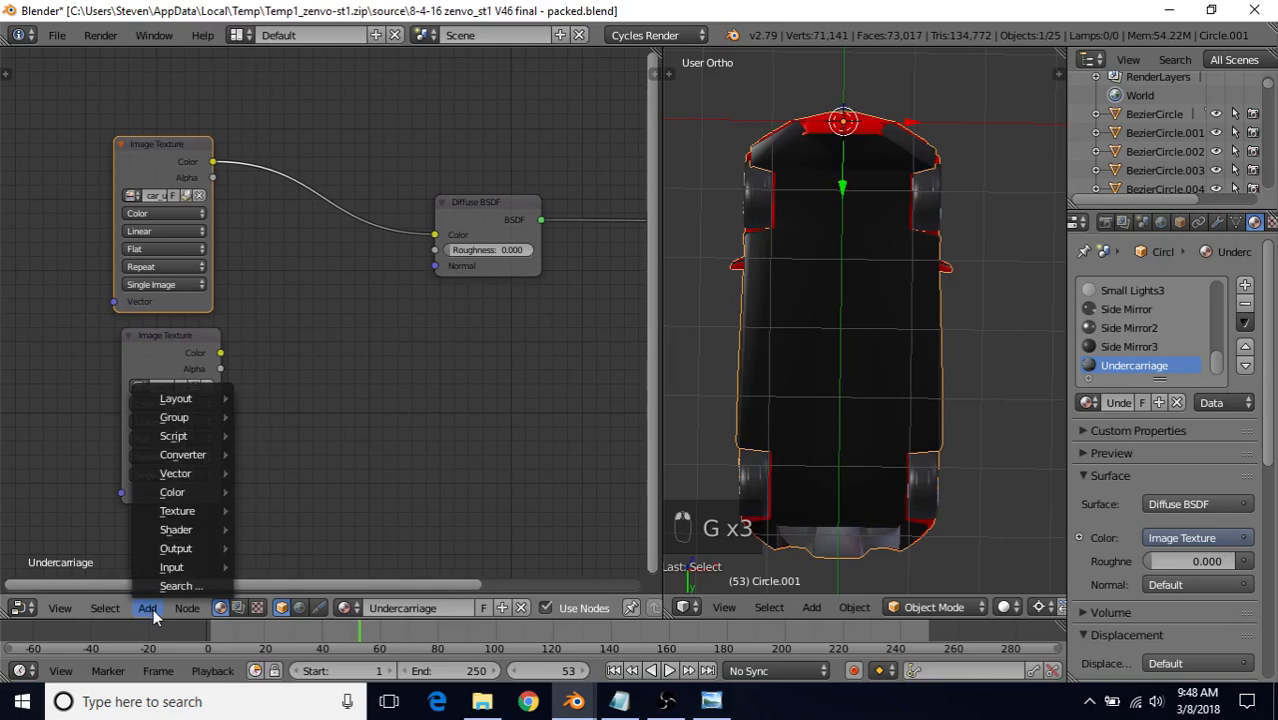
pyautogui.moveTo(190, 525)
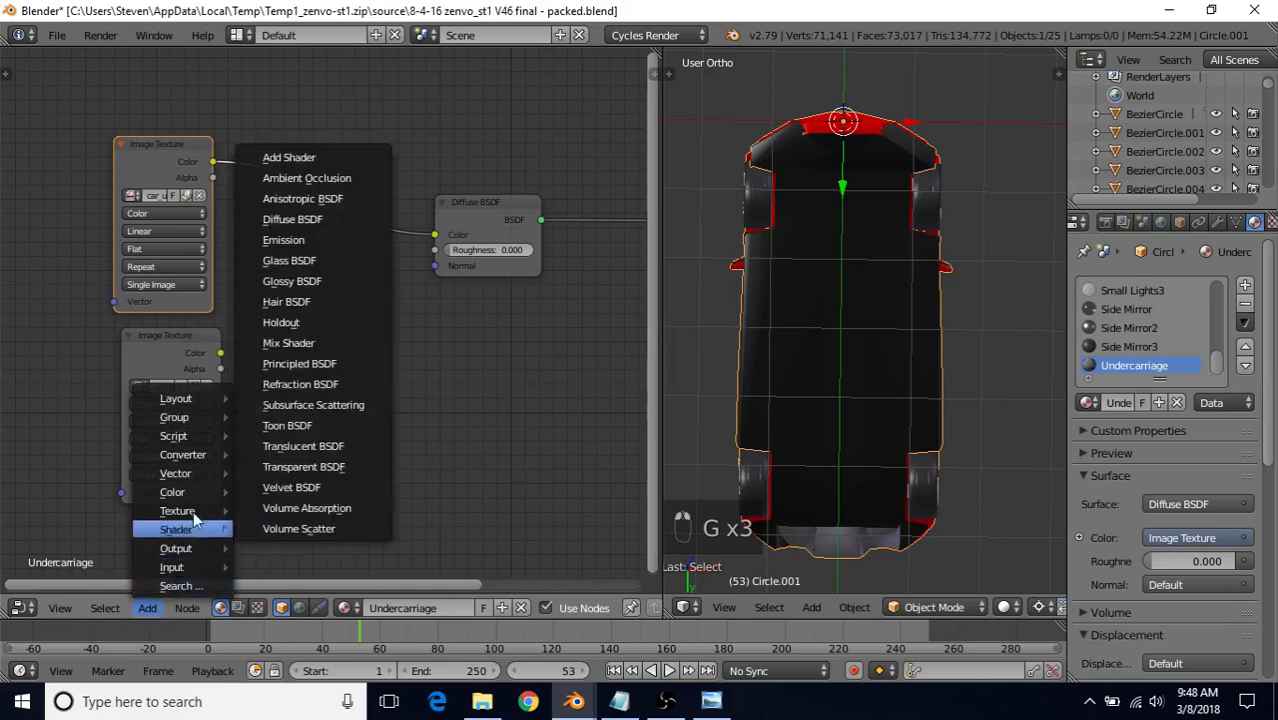
pyautogui.moveTo(166, 490)
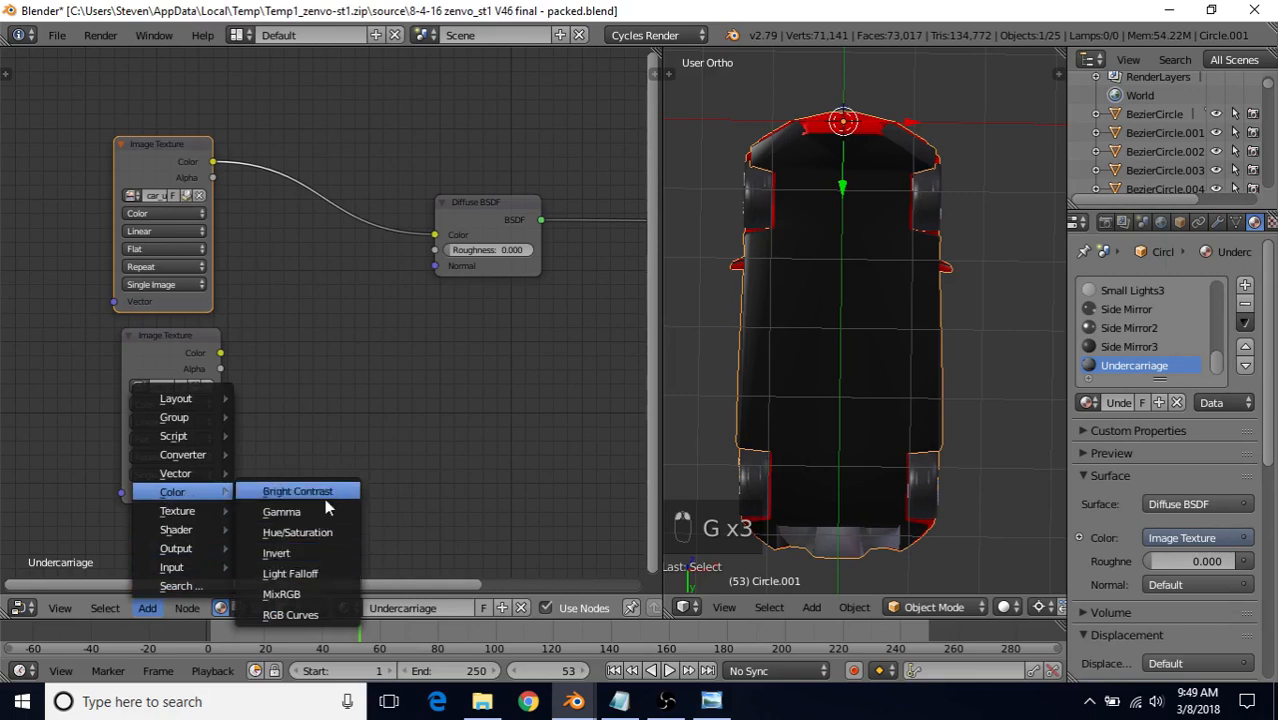
pyautogui.click(286, 594)
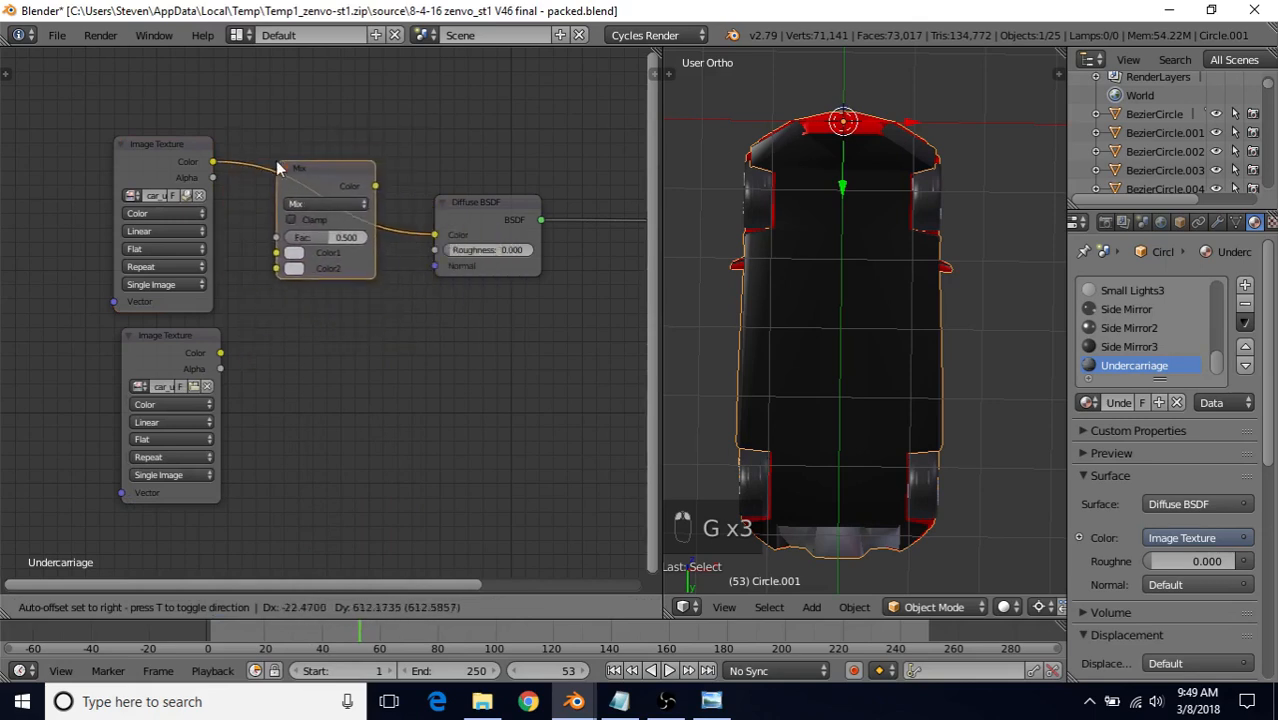
pyautogui.click(279, 167)
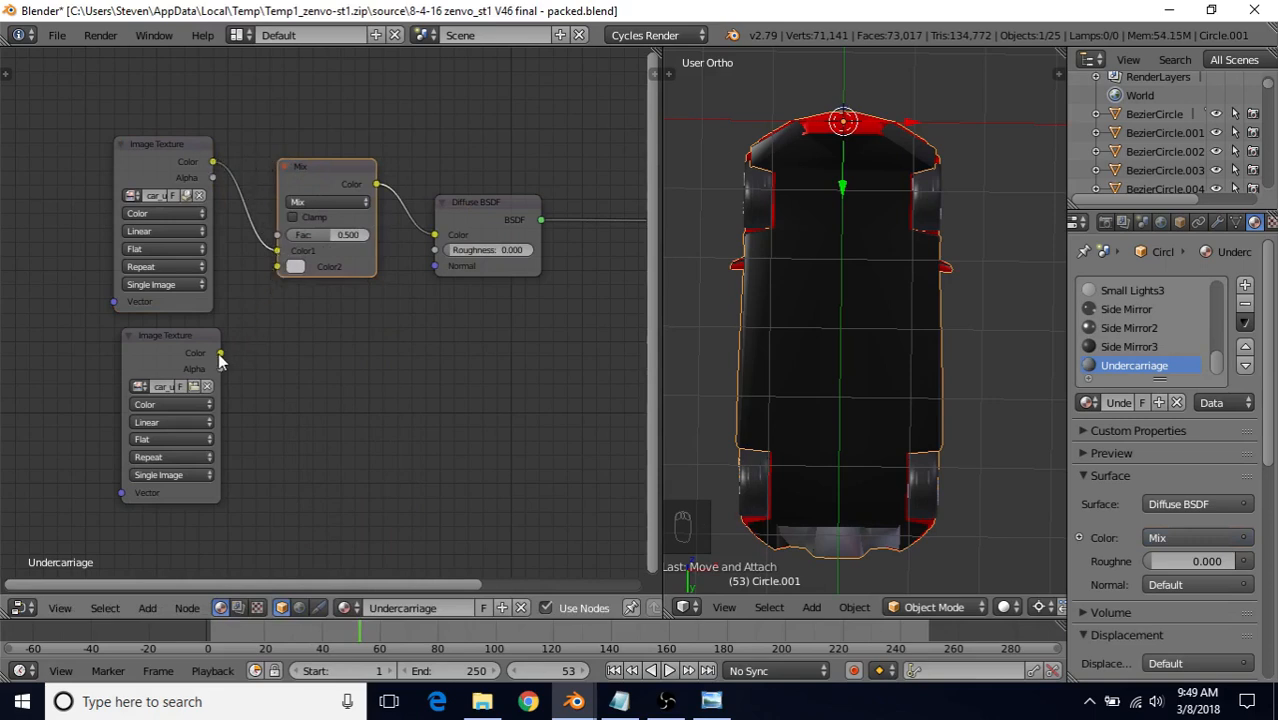
# Connect the lower Image Texture's Color output to Color2 of the Mix node and set its blend type to Multiply
pyautogui.moveTo(220, 353); pyautogui.dragTo(277, 266)
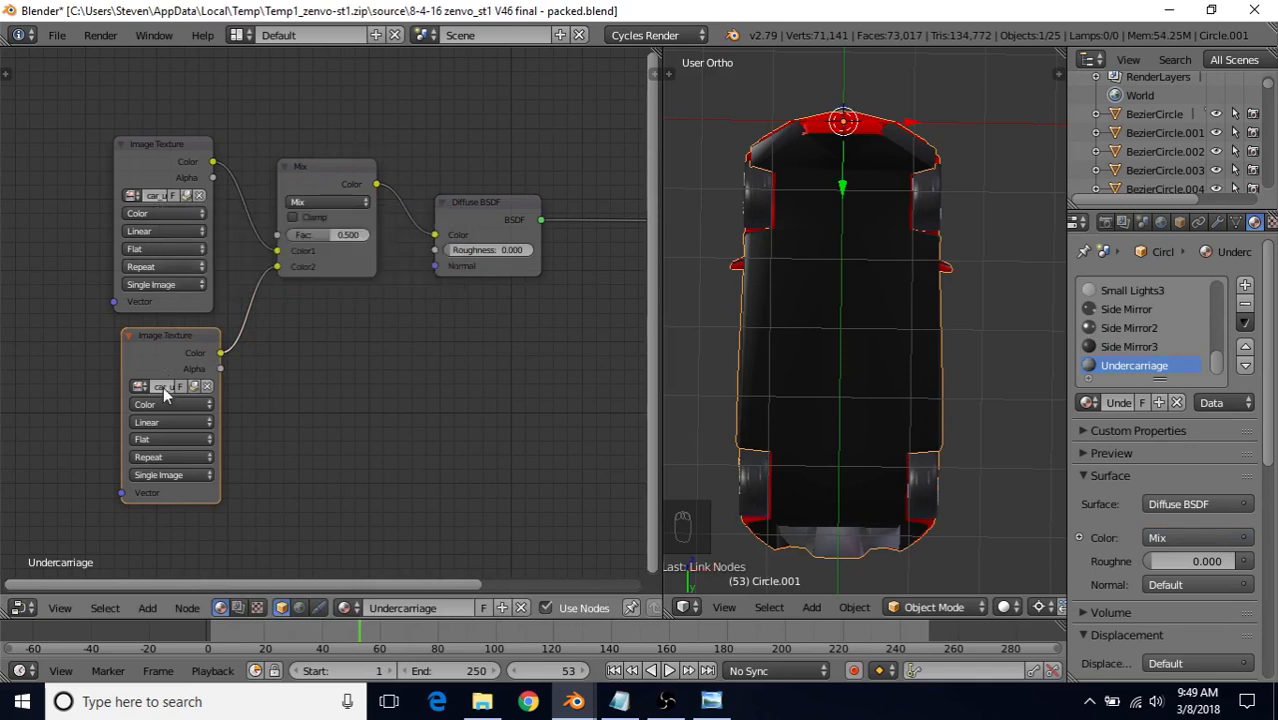
pyautogui.moveTo(171, 336); pyautogui.dragTo(170, 333)
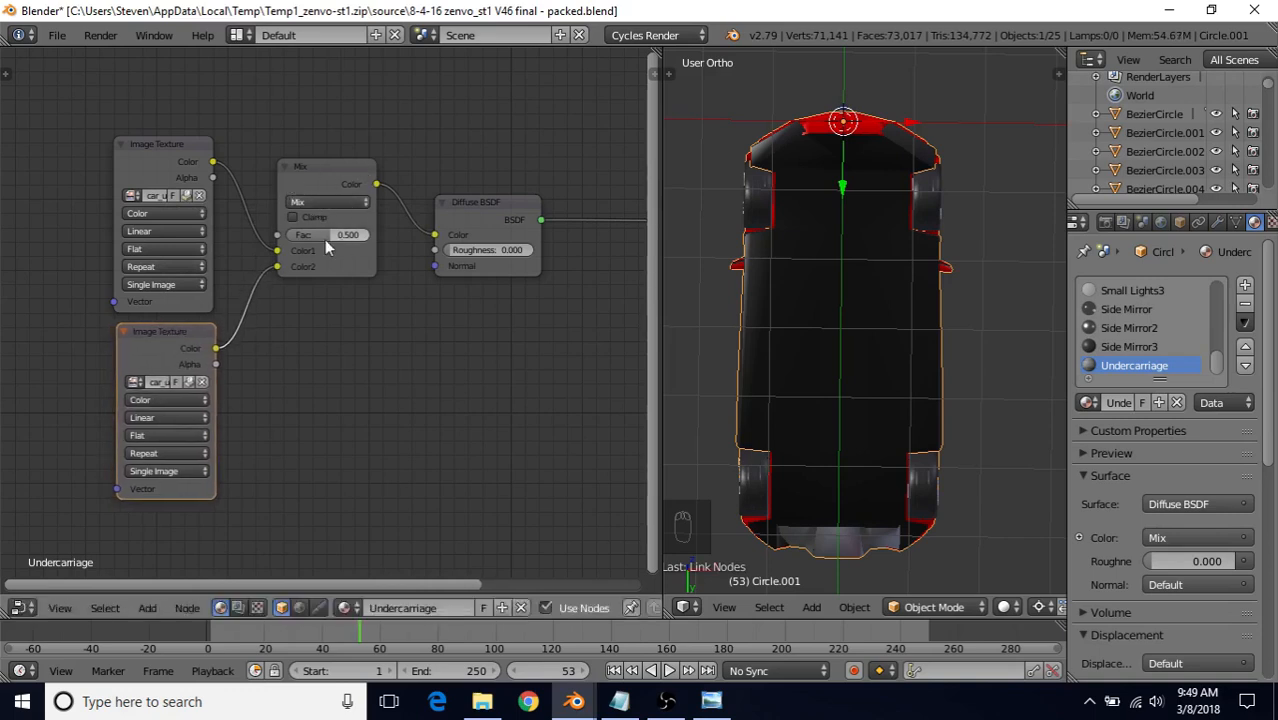
pyautogui.click(325, 205)
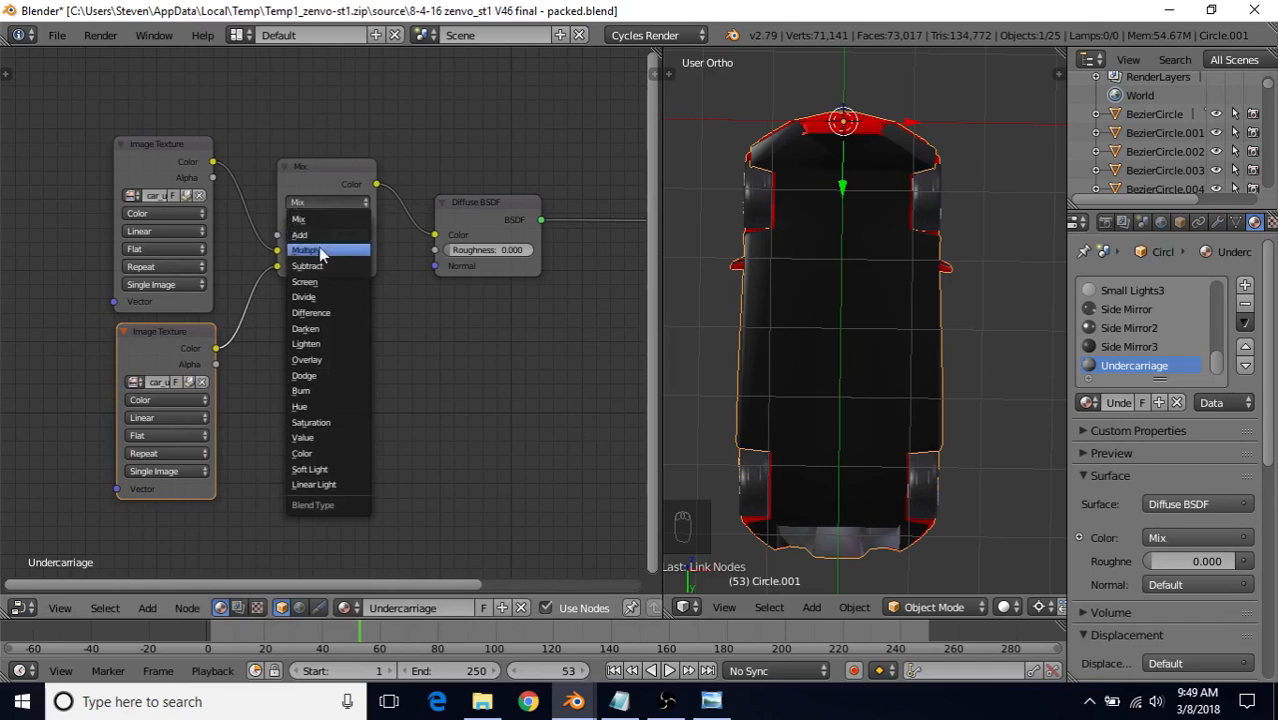
pyautogui.click(319, 249)
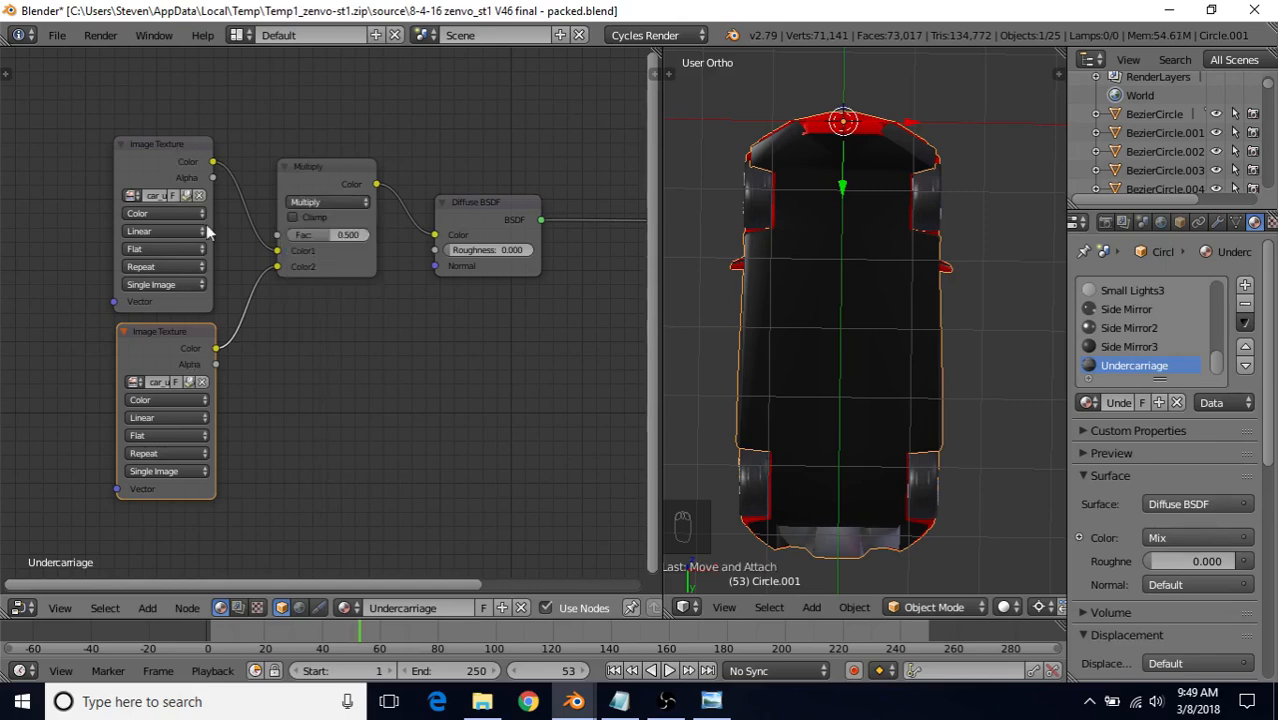
# Add the car_underside_ed1_s image from the File Explorer folder as an Image Texture node and place it above the Multiply and Diffuse BSDF nodes
pyautogui.moveTo(501, 340); pyautogui.dragTo(350, 421, button='middle')
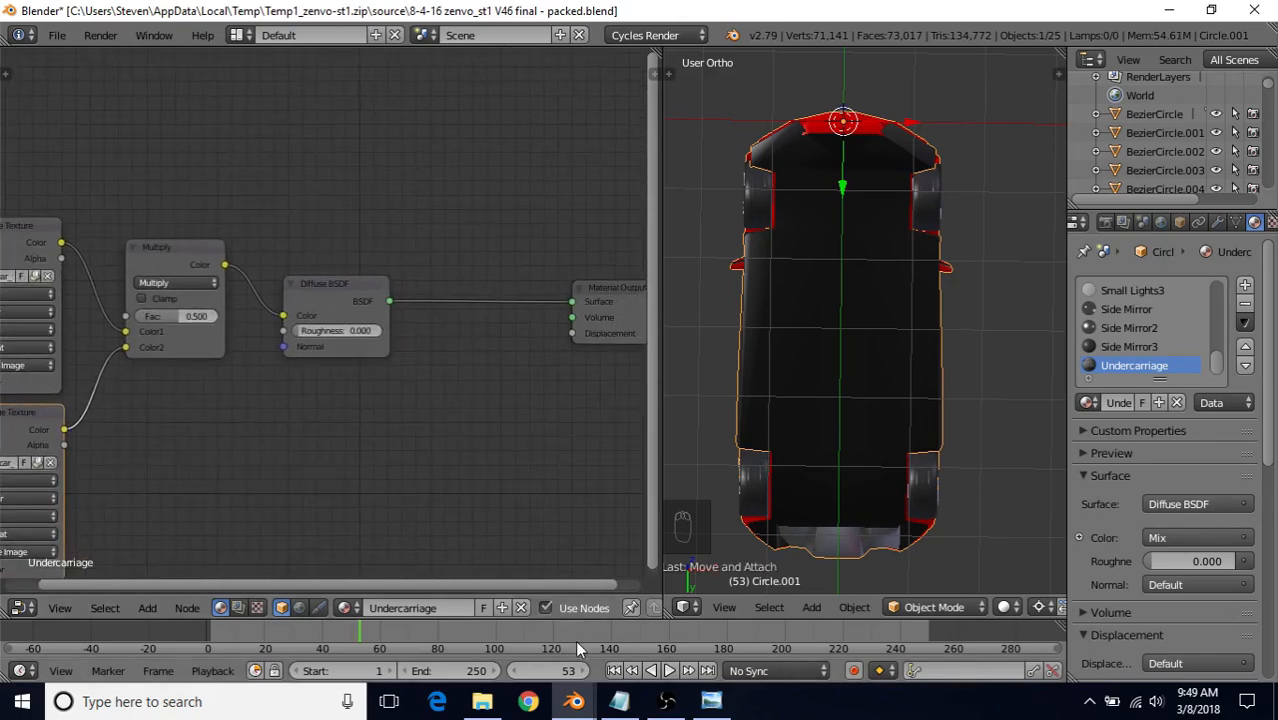
pyautogui.click(482, 701)
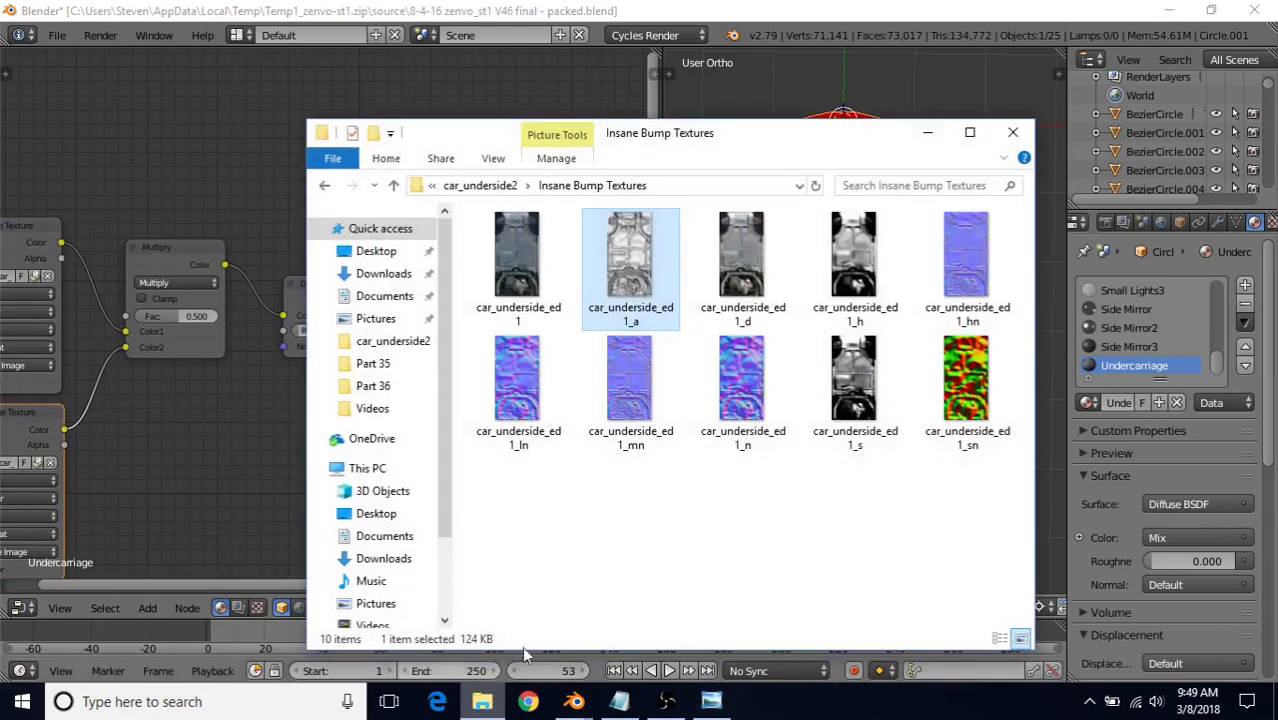
pyautogui.click(640, 505)
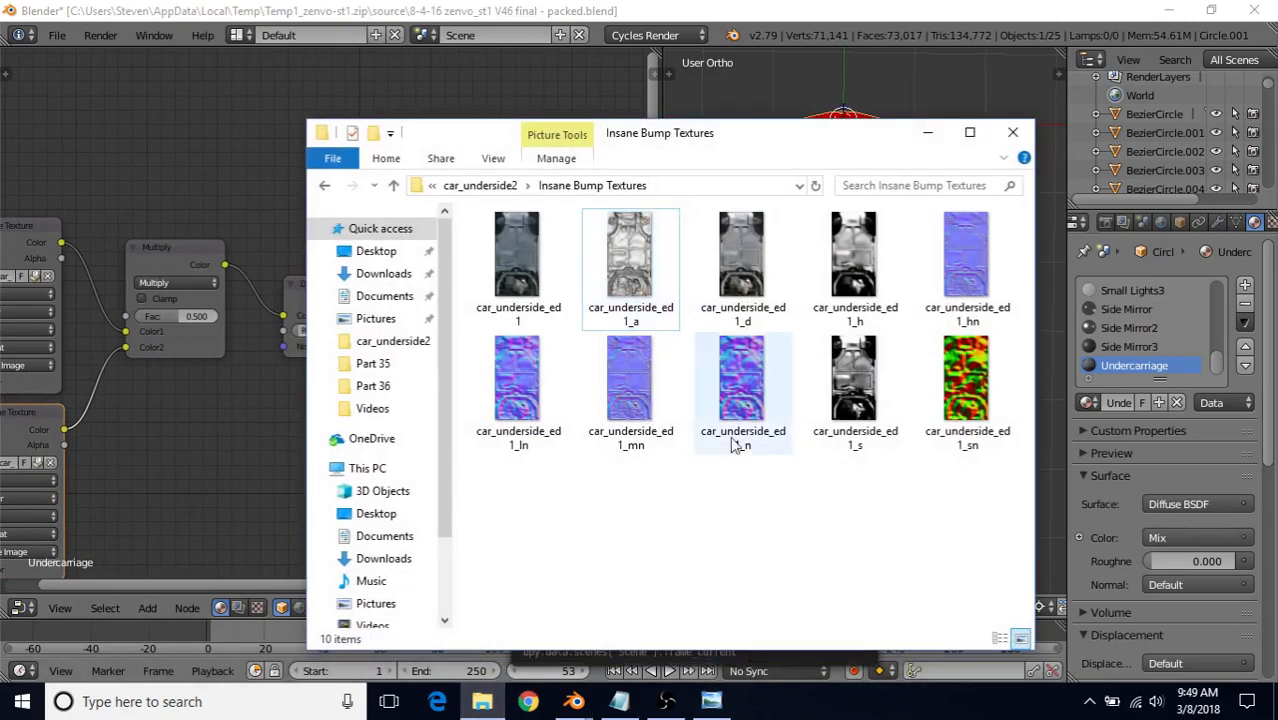
pyautogui.moveTo(858, 385); pyautogui.dragTo(167, 104)
pyautogui.click(928, 132)
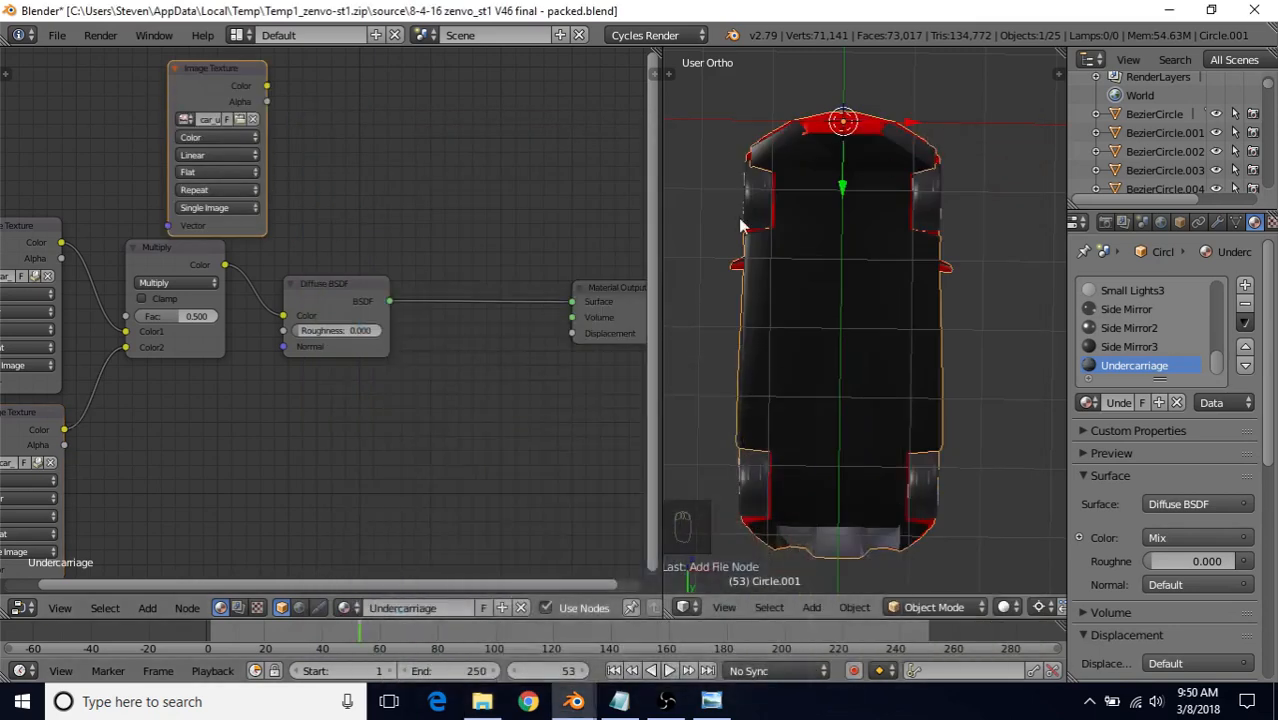
pyautogui.moveTo(400, 320); pyautogui.dragTo(482, 372, button='middle')
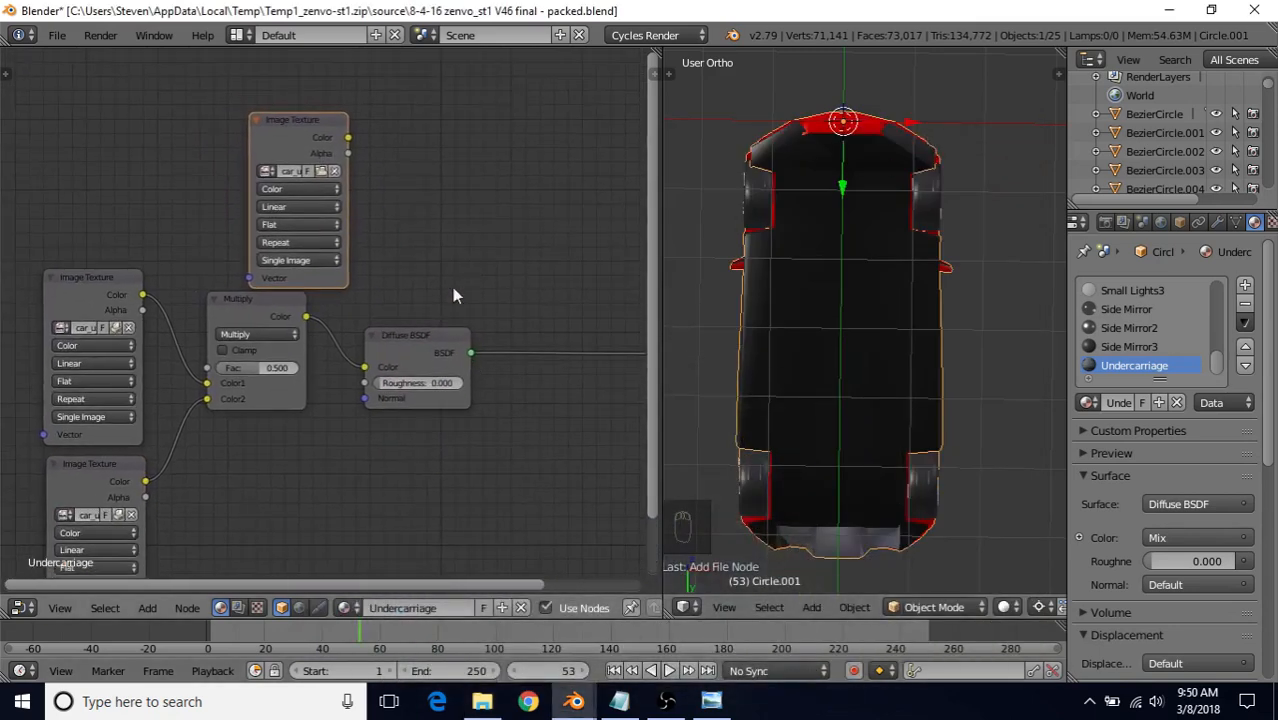
pyautogui.moveTo(304, 122); pyautogui.dragTo(373, 82)
pyautogui.moveTo(467, 269); pyautogui.dragTo(427, 317, button='middle')
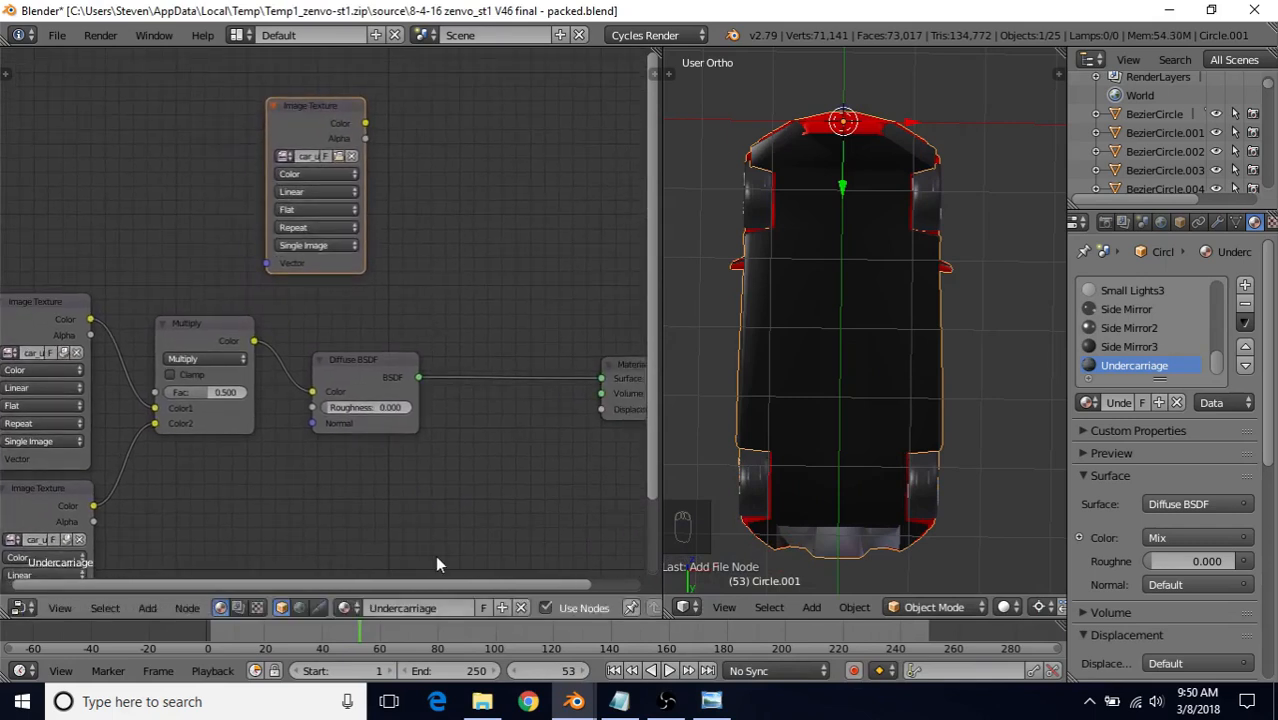
# Insert a Mix Shader node into the link between Diffuse BSDF and Material Output
pyautogui.click(150, 610)
pyautogui.moveTo(190, 537)
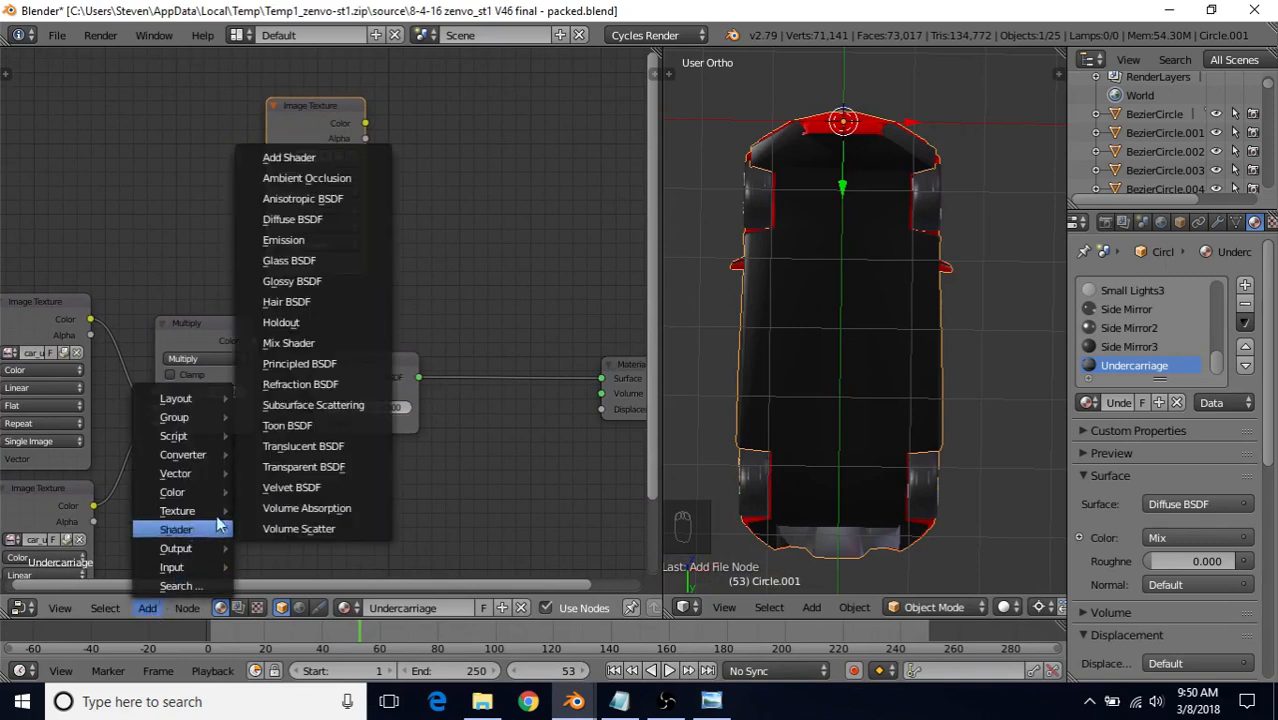
pyautogui.click(295, 344)
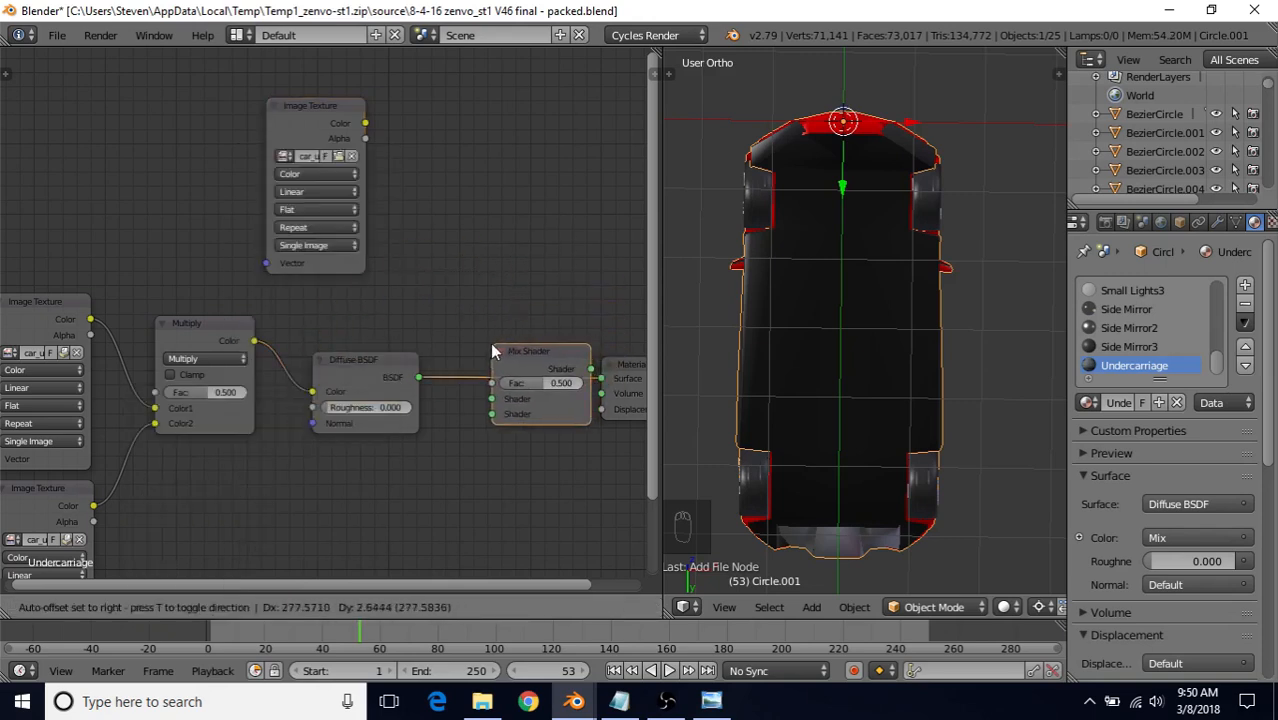
pyautogui.click(480, 352)
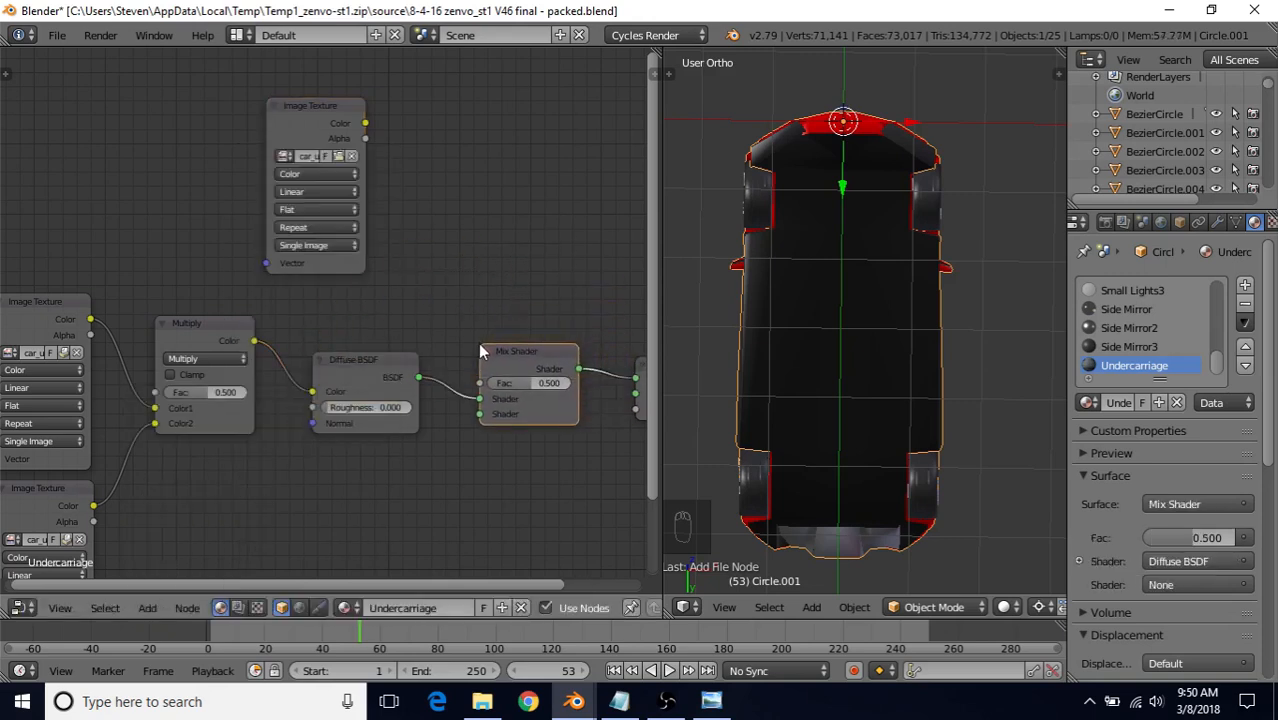
pyautogui.moveTo(448, 368); pyautogui.dragTo(413, 304, button='middle')
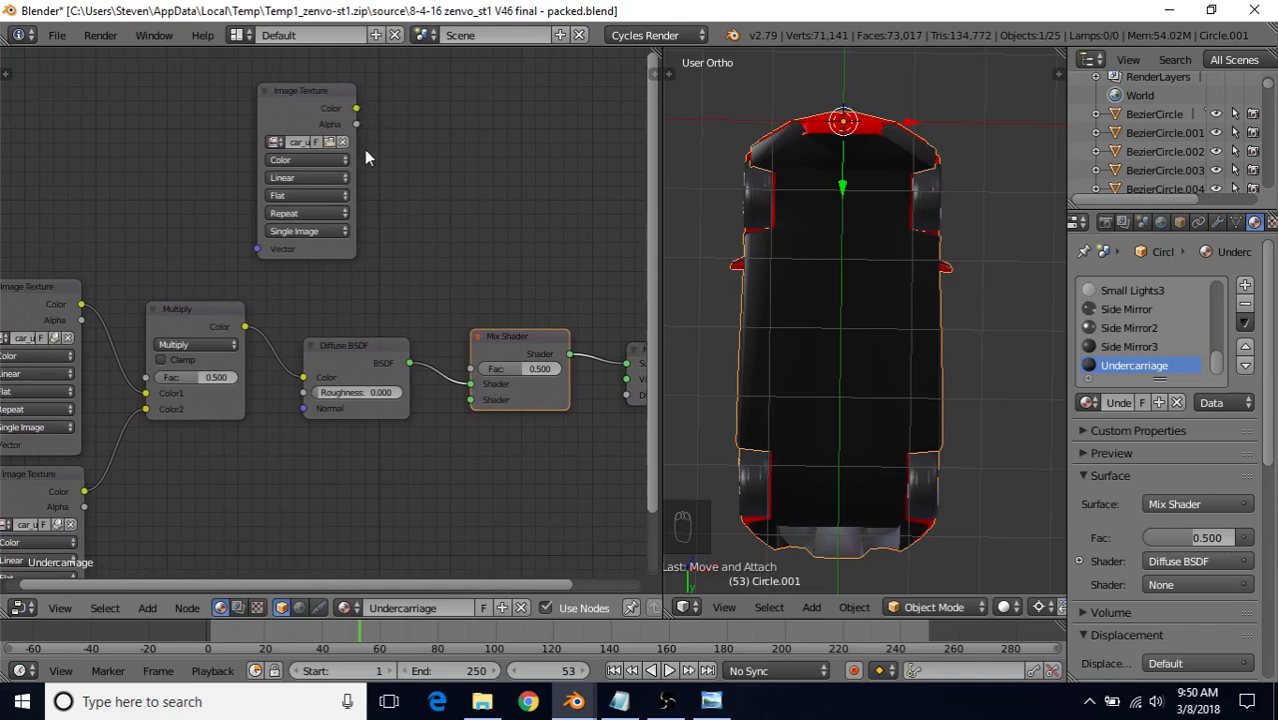
# Add a Glossy BSDF node below the Diffuse BSDF and connect its BSDF output to the Mix Shader's second Shader input
pyautogui.moveTo(396, 295); pyautogui.dragTo(483, 229, button='middle')
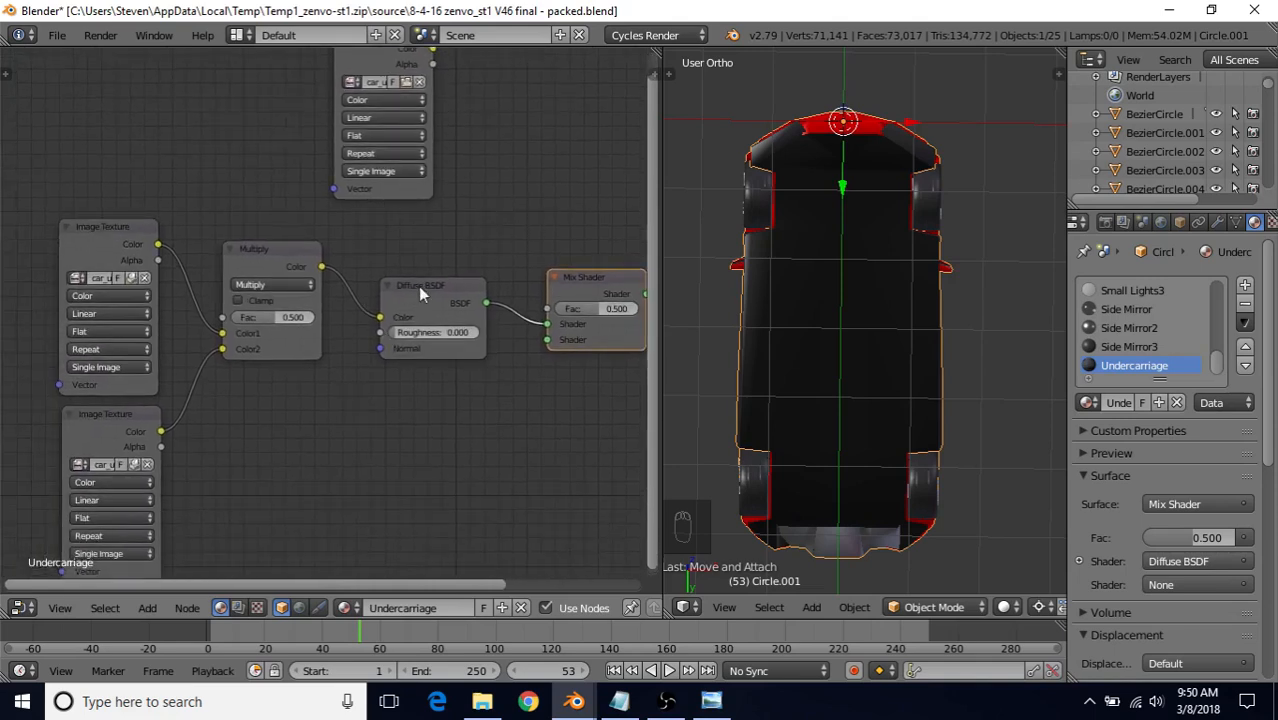
pyautogui.moveTo(508, 366); pyautogui.dragTo(463, 331, button='middle')
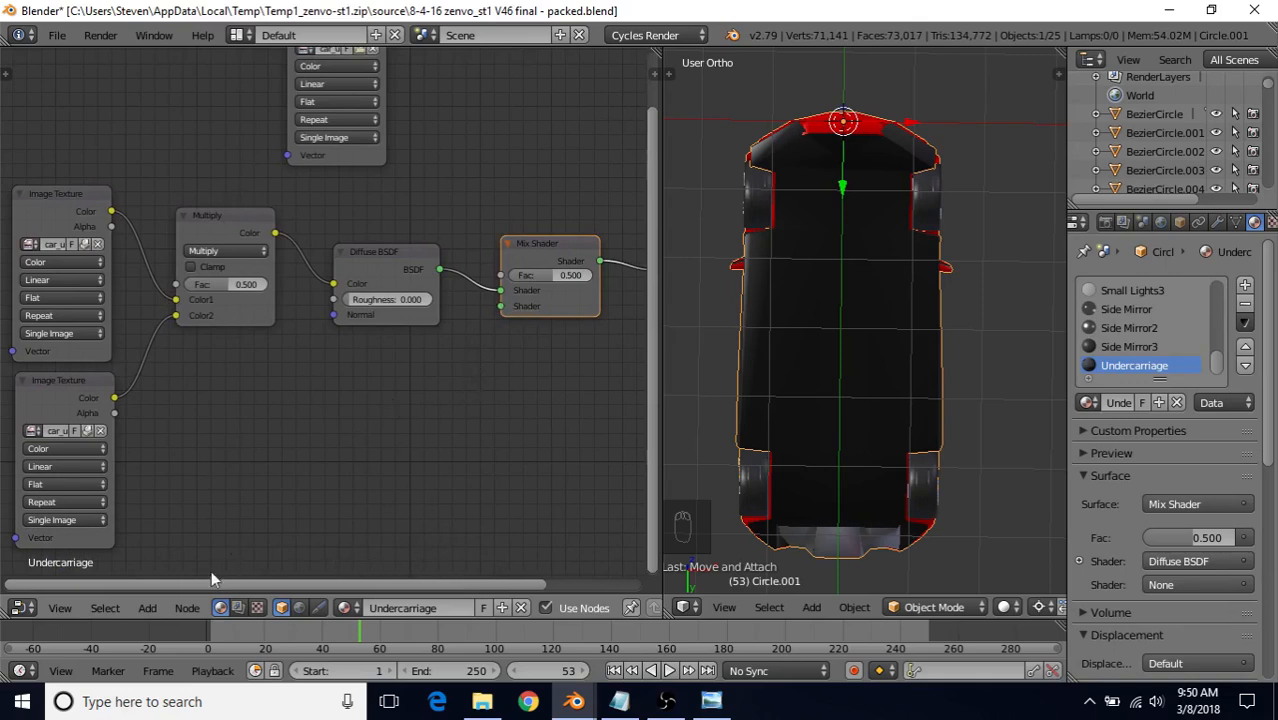
pyautogui.click(146, 608)
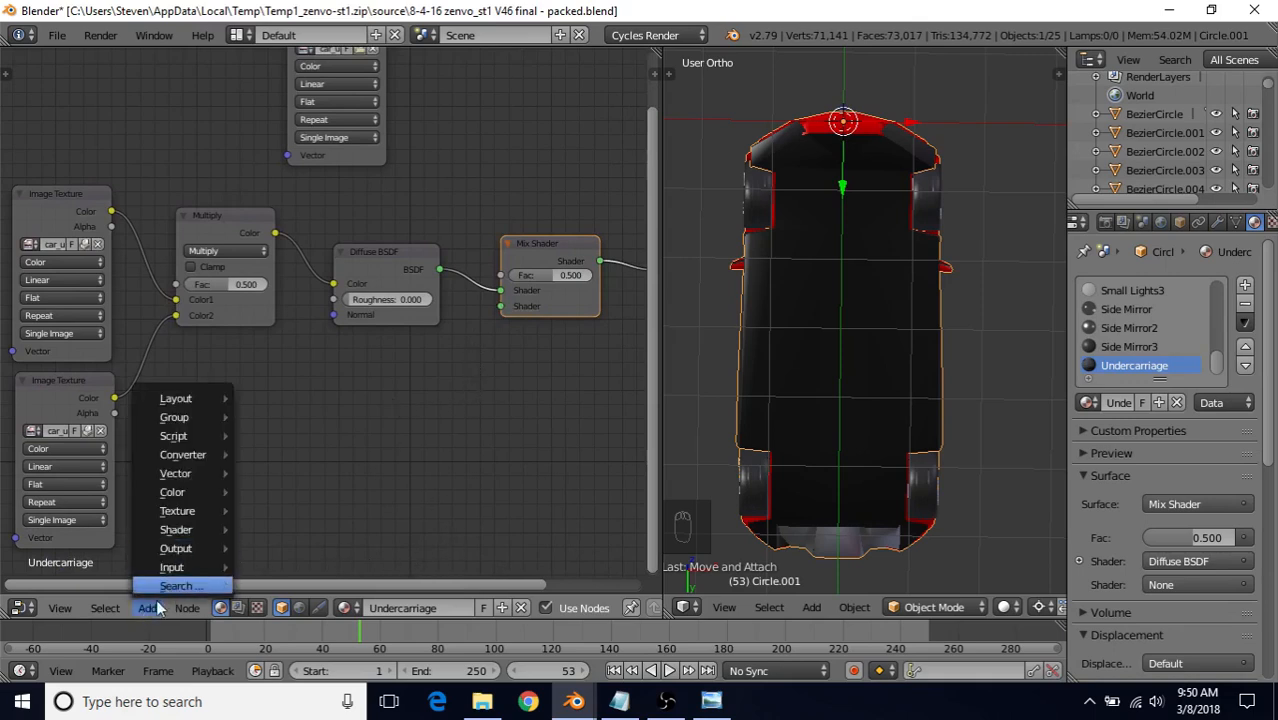
pyautogui.moveTo(180, 530)
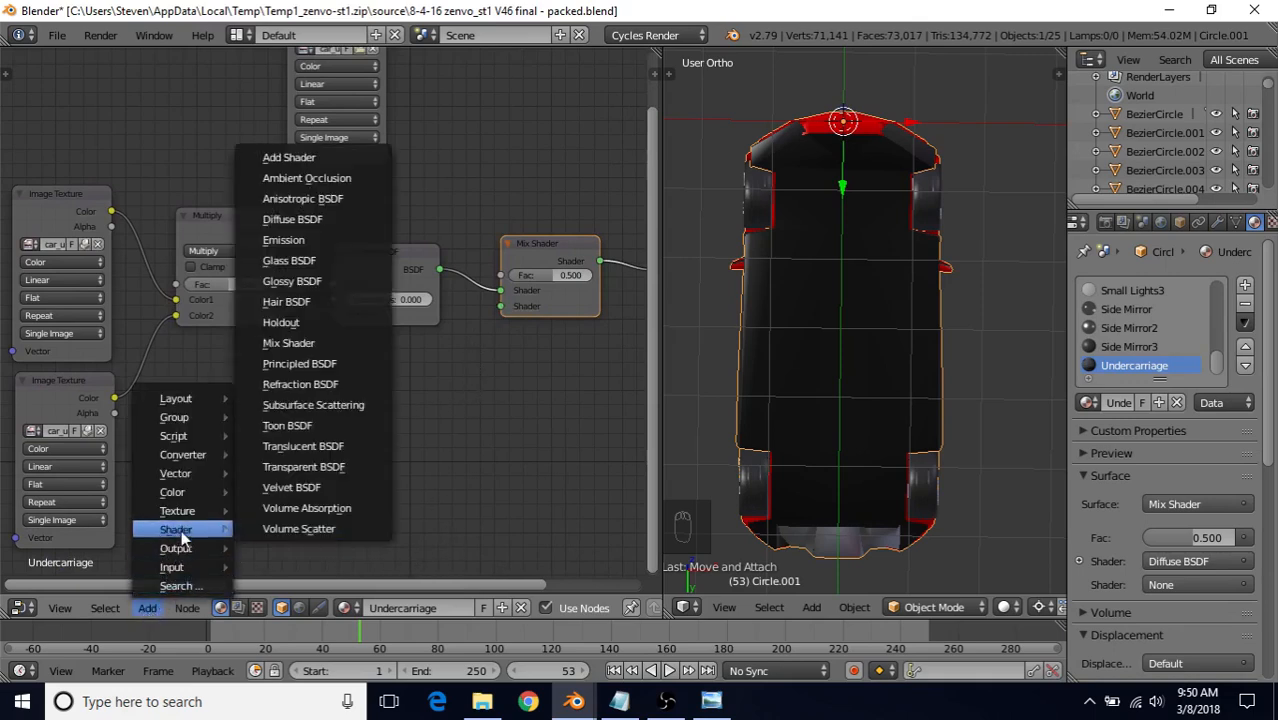
pyautogui.click(334, 281)
pyautogui.click(341, 377)
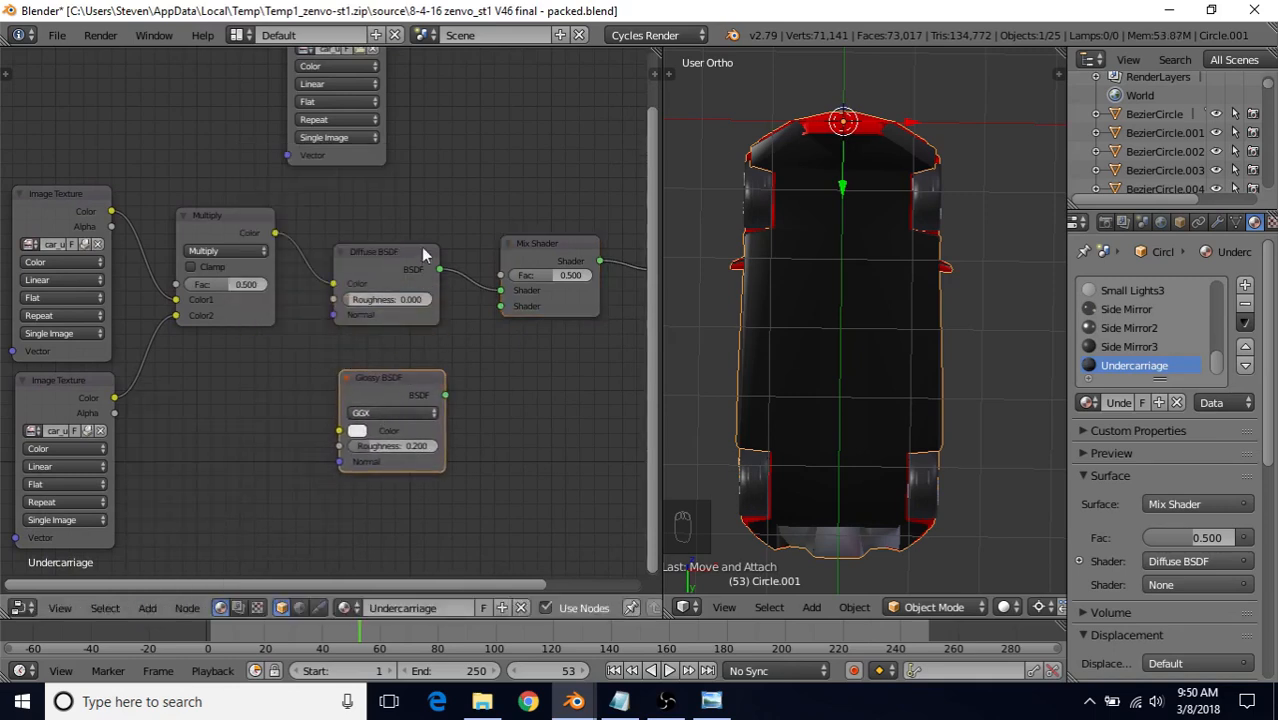
pyautogui.moveTo(442, 395); pyautogui.dragTo(503, 313)
pyautogui.moveTo(402, 377); pyautogui.dragTo(393, 374)
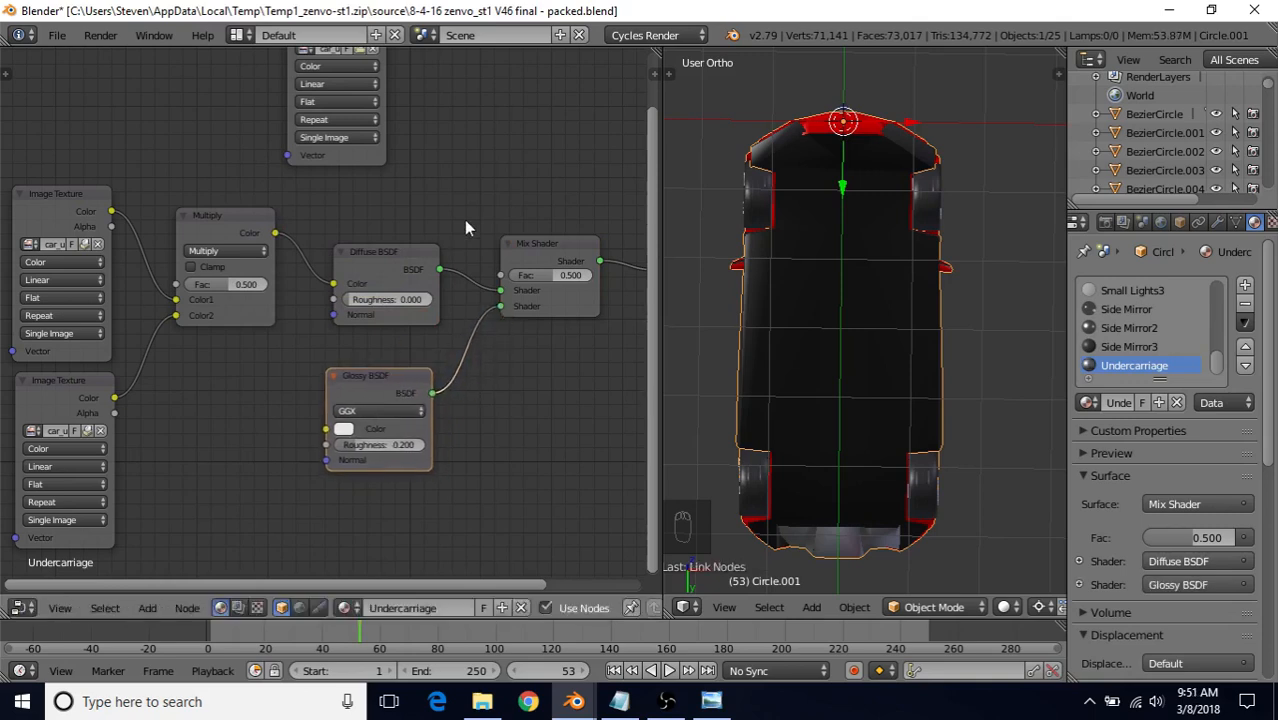
# Connect the Color output of the car_underside_ed1_s Image Texture to the Fac input of the Mix Shader
pyautogui.moveTo(464, 219); pyautogui.dragTo(429, 275, button='middle')
pyautogui.moveTo(308, 69); pyautogui.dragTo(466, 334)
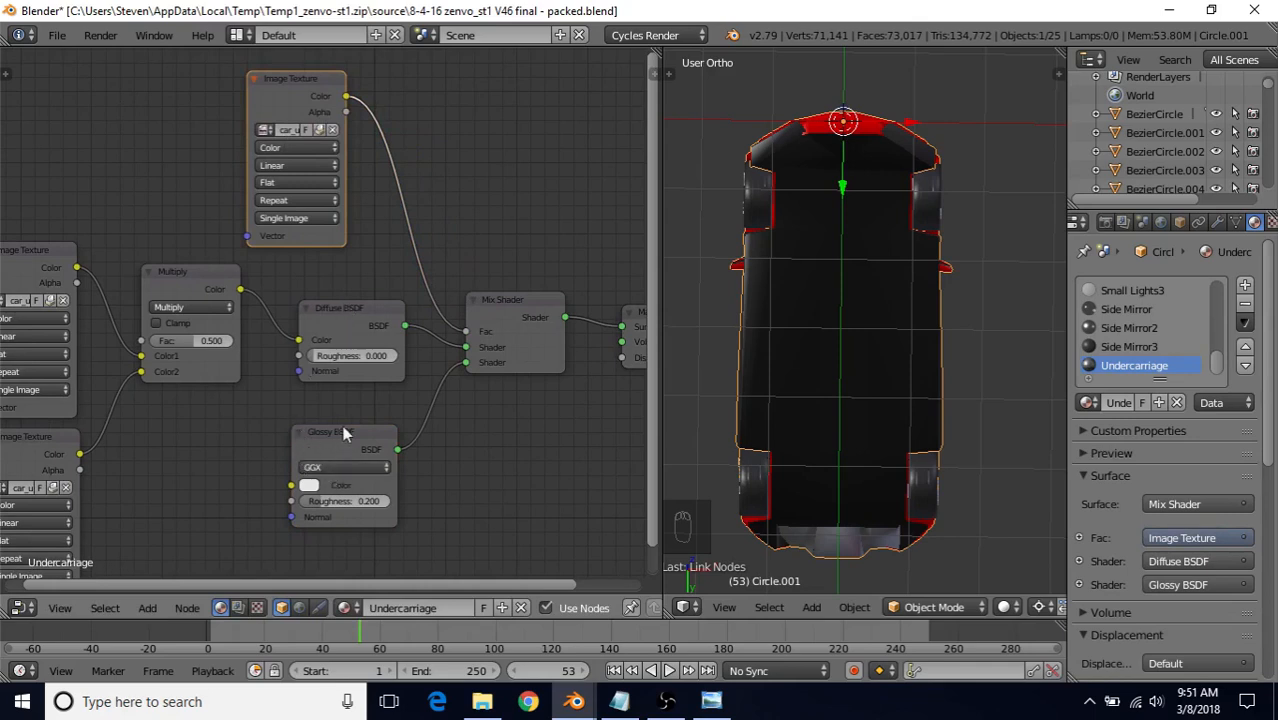
pyautogui.moveTo(333, 428); pyautogui.dragTo(348, 421)
pyautogui.click(293, 80)
pyautogui.moveTo(450, 325); pyautogui.dragTo(480, 381, button='middle')
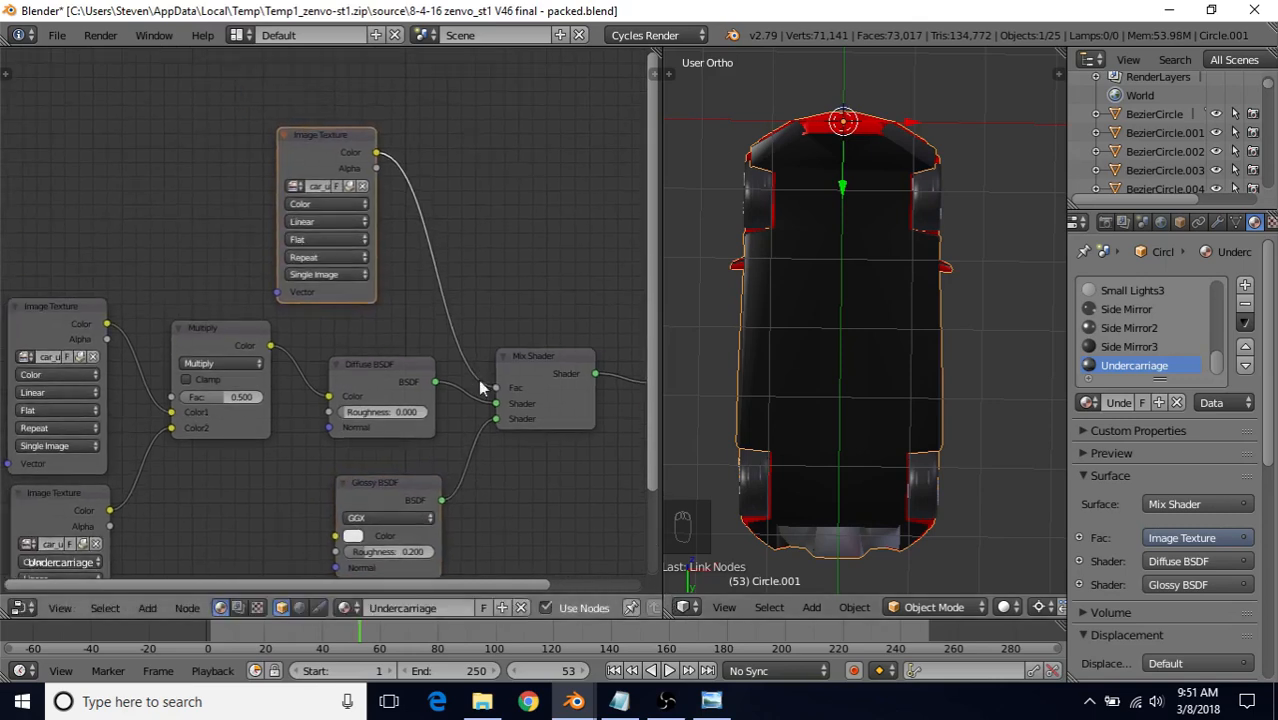
# Move the topmost Image Texture aside and insert an RGB Curves node into its link to the Mix Shader
pyautogui.moveTo(321, 133); pyautogui.dragTo(199, 89)
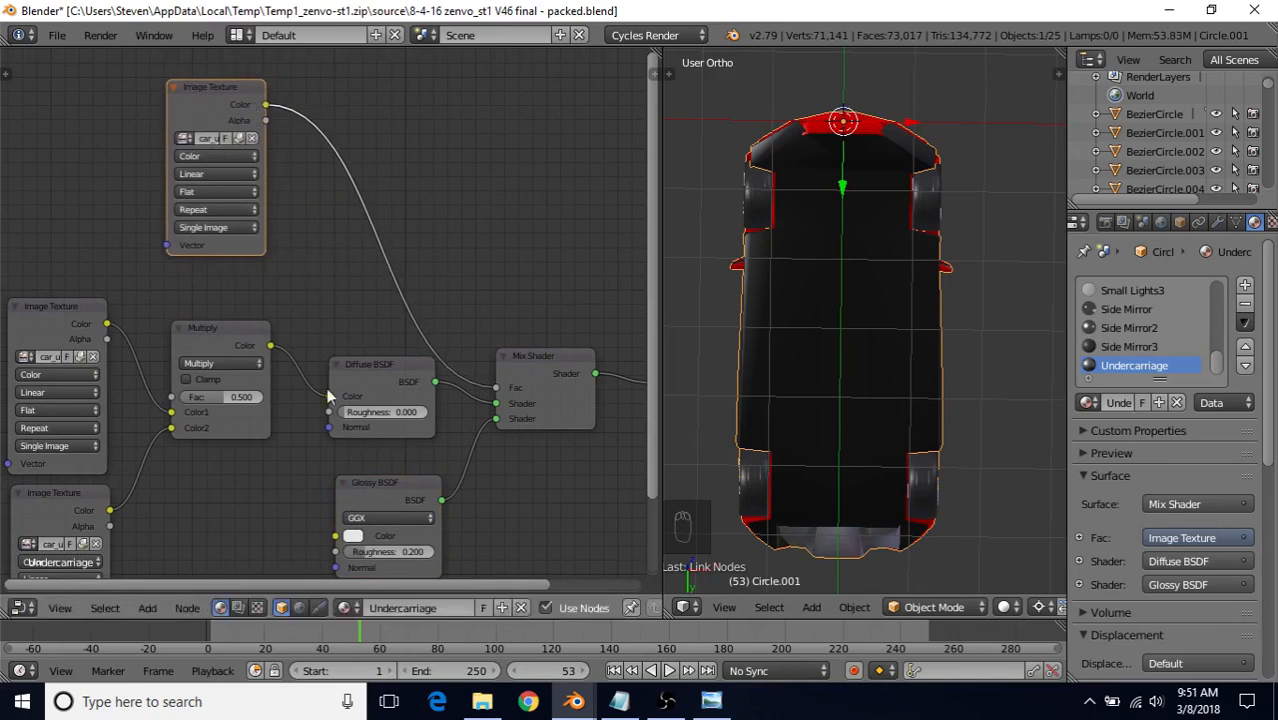
pyautogui.click(146, 608)
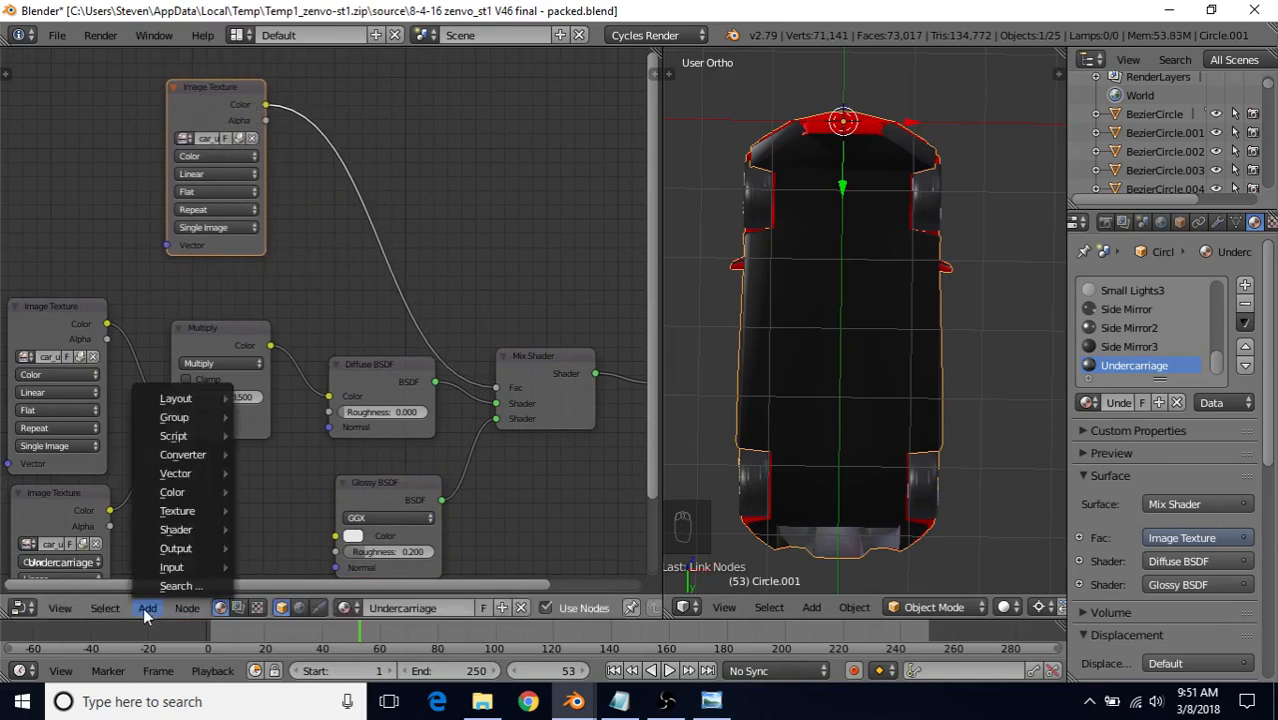
pyautogui.moveTo(199, 495)
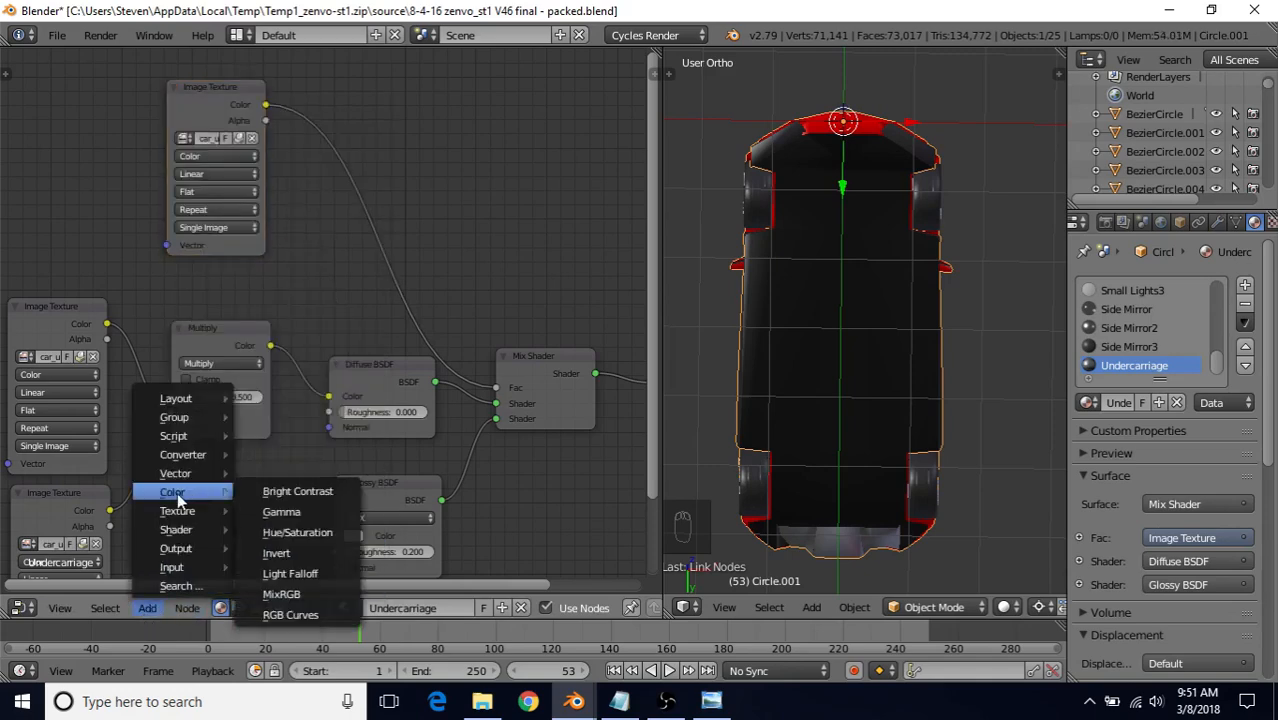
pyautogui.click(294, 616)
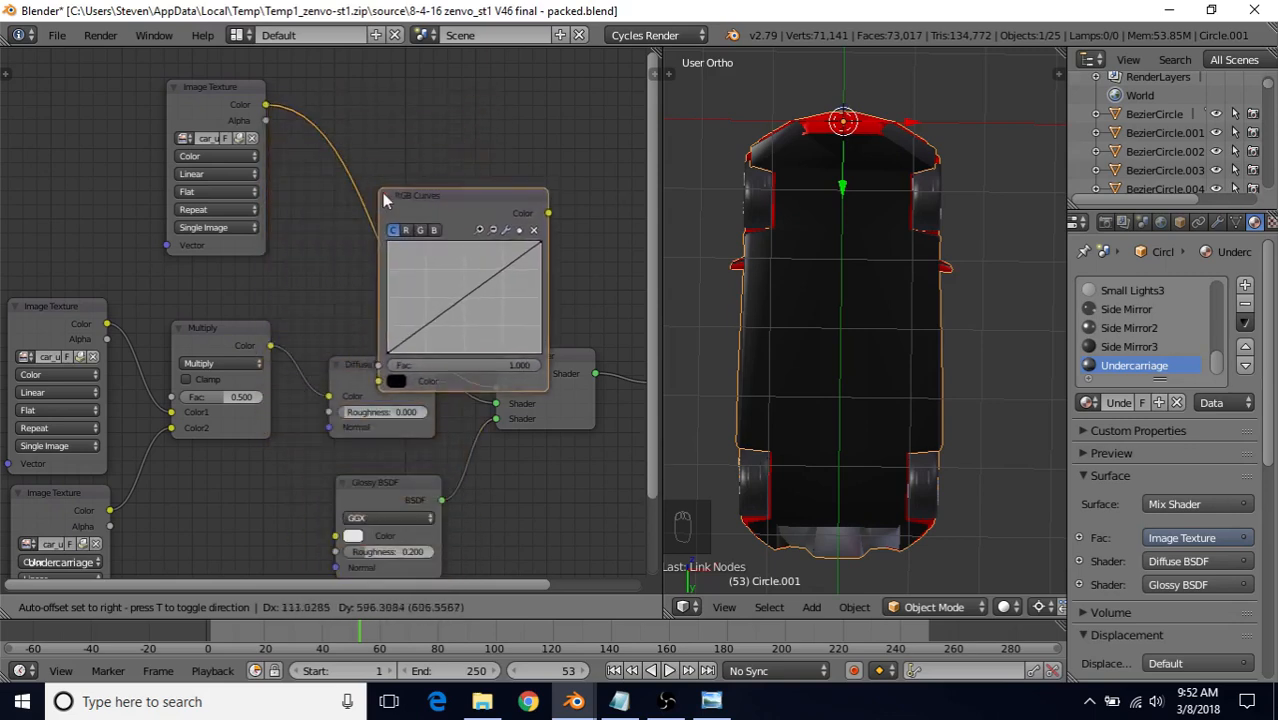
pyautogui.click(322, 104)
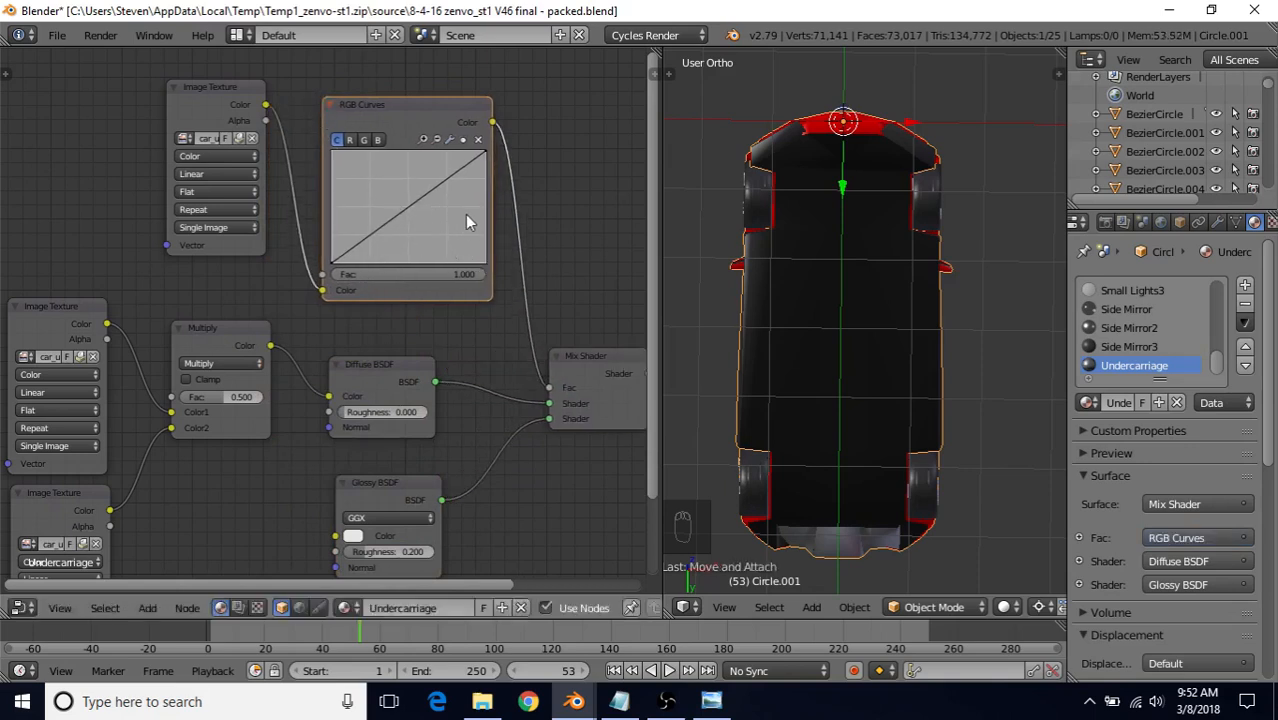
# Pull the RGB curve down at a point about X 0.70, Y 0.33 while previewing in Rendered shading, and return to Solid shading
pyautogui.click(1008, 607)
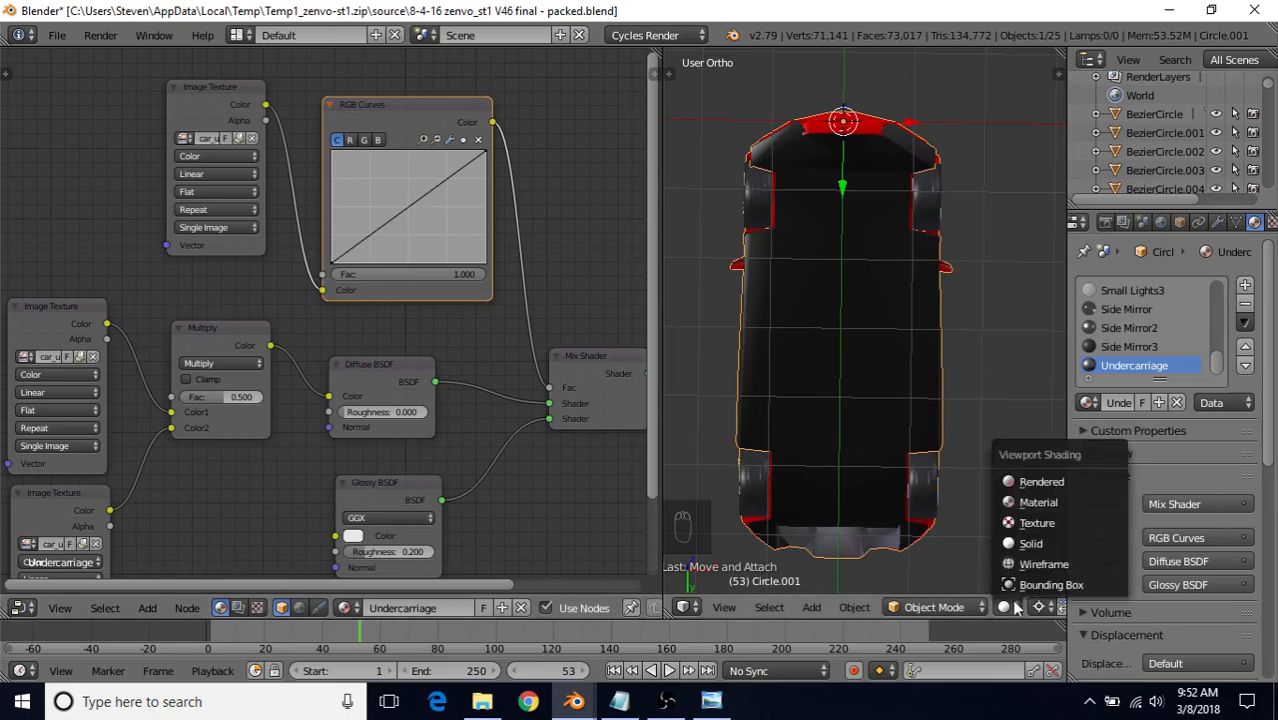
pyautogui.click(1048, 483)
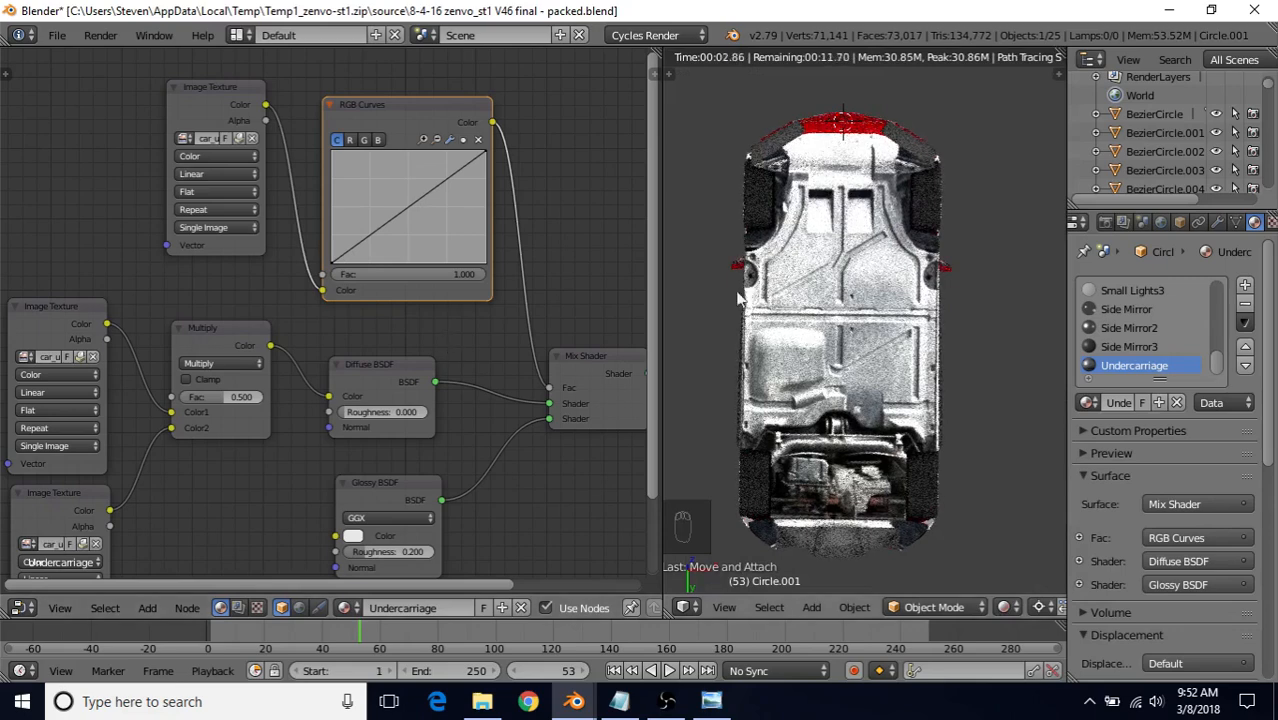
pyautogui.click(412, 205)
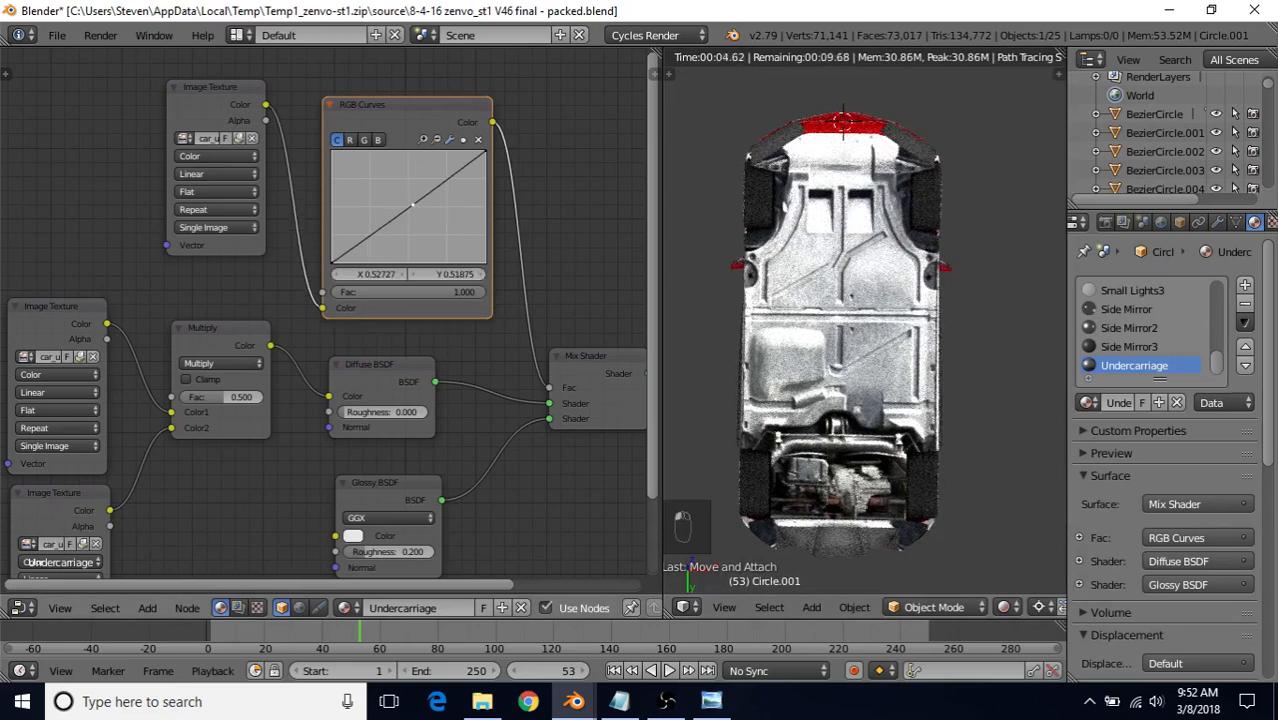
pyautogui.moveTo(412, 205); pyautogui.dragTo(440, 225)
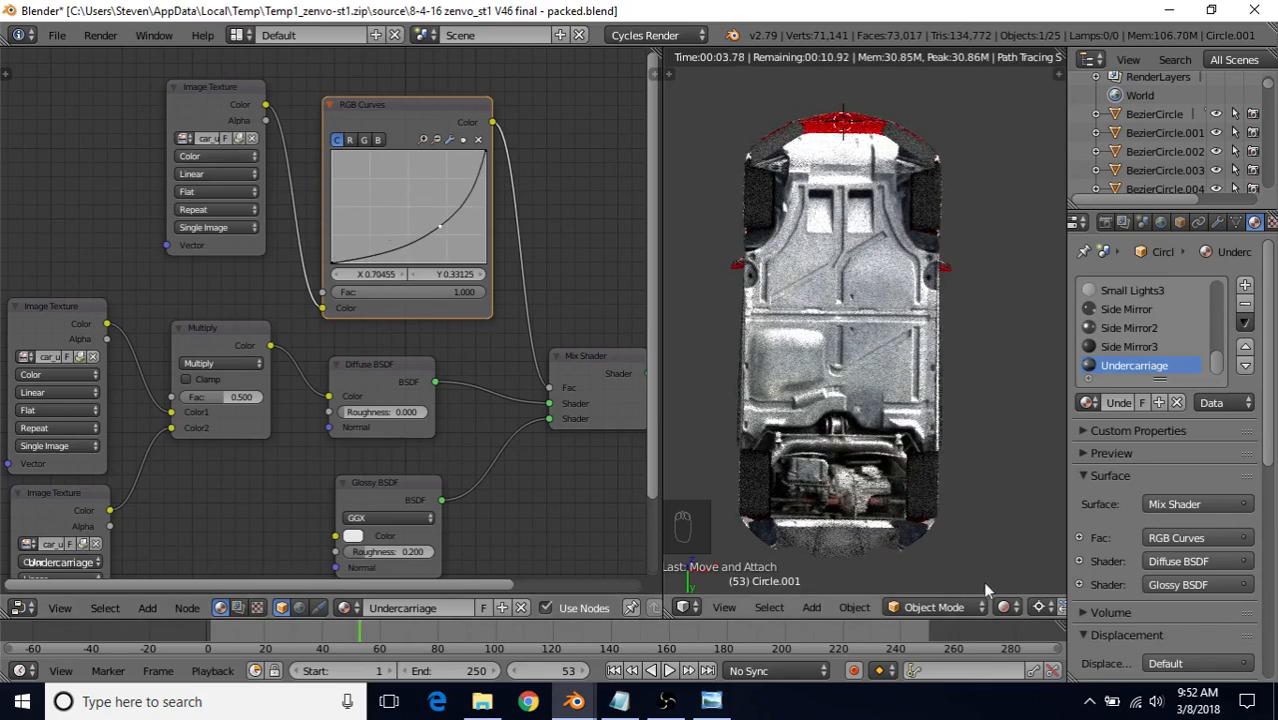
pyautogui.click(1003, 607)
pyautogui.click(1030, 537)
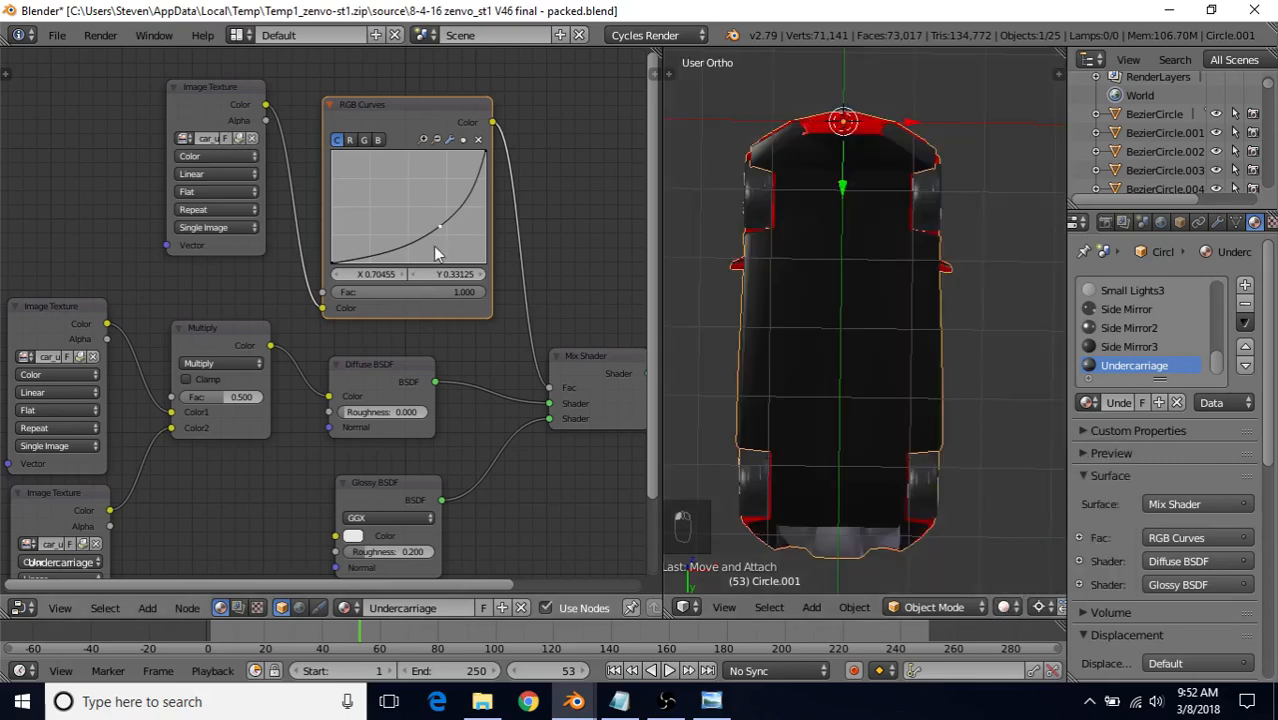
# Compare the car_underside_ed1 normal map variants hn, mn, ln and n in the Insane Bump Textures folder in File Explorer
pyautogui.scroll(-3, 456, 394)
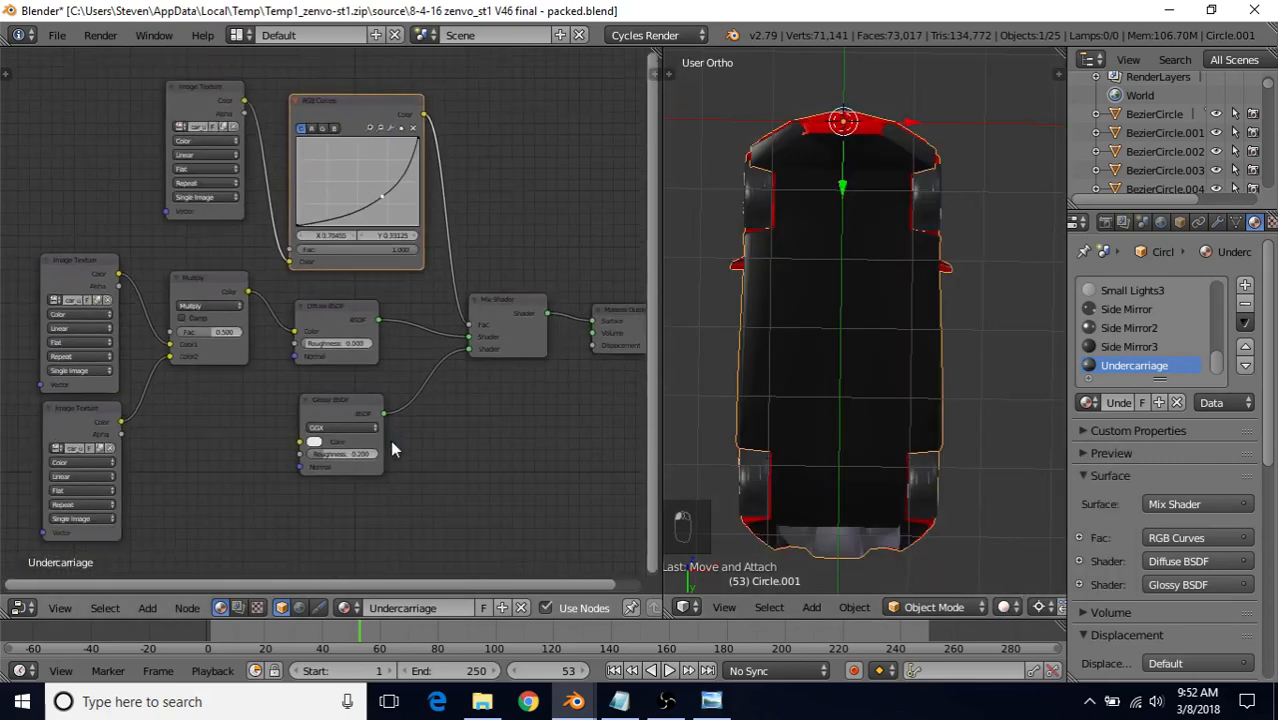
pyautogui.moveTo(391, 442); pyautogui.dragTo(470, 352, button='middle')
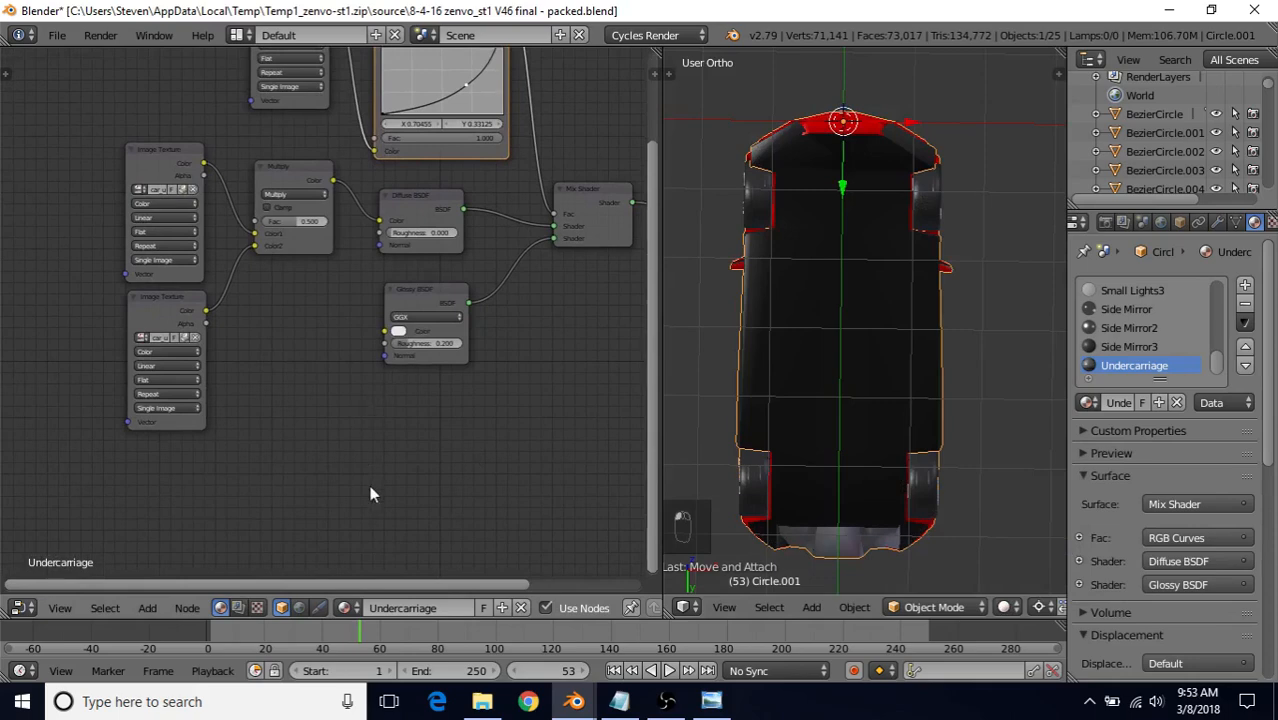
pyautogui.click(482, 701)
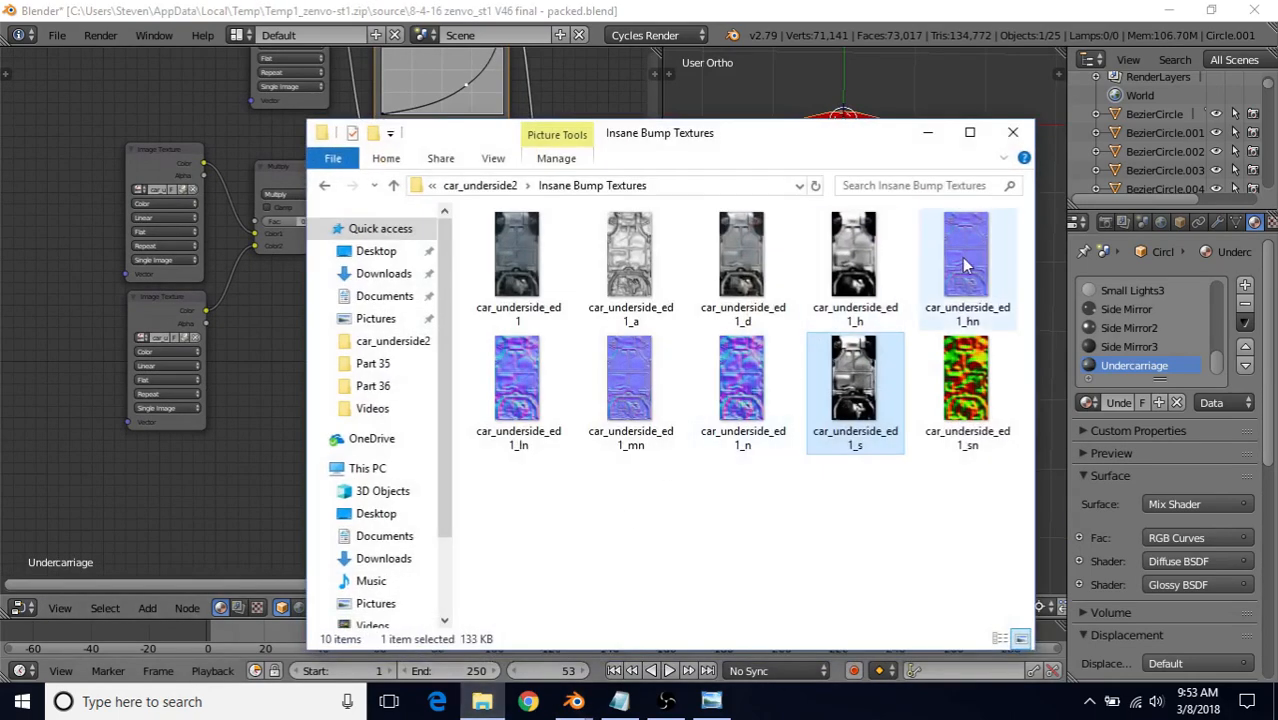
pyautogui.click(531, 390)
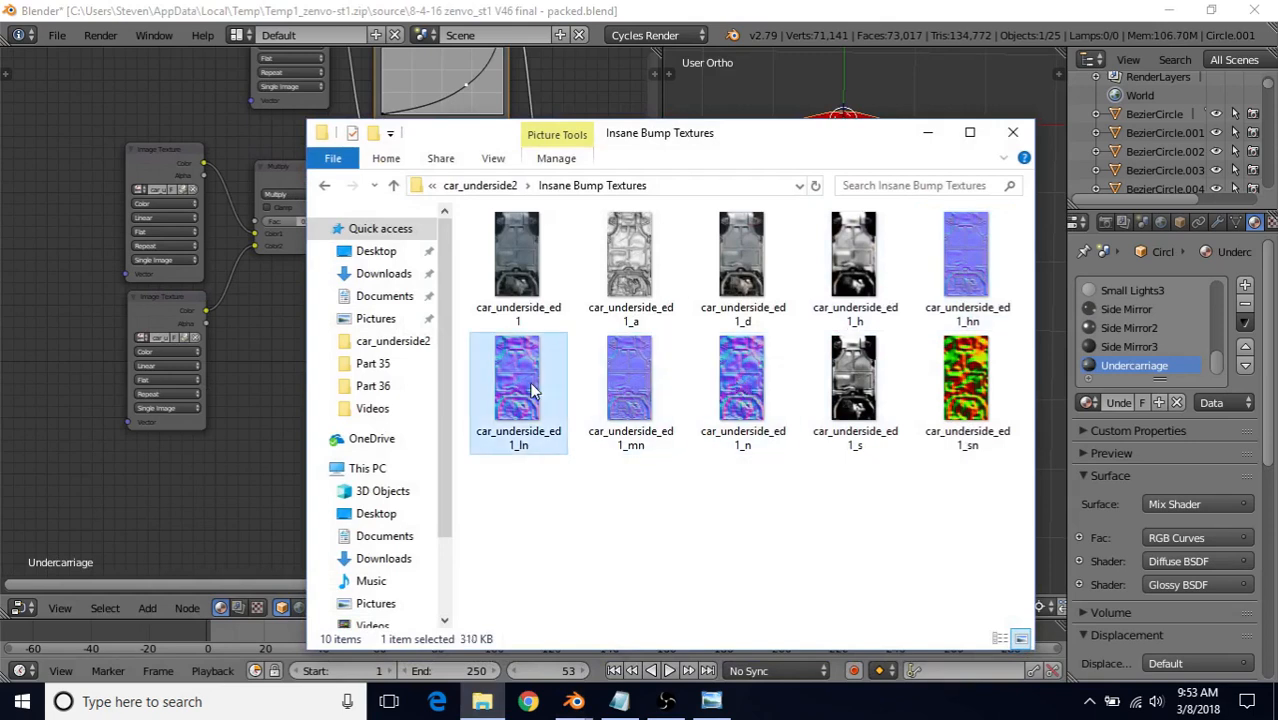
pyautogui.click(870, 275)
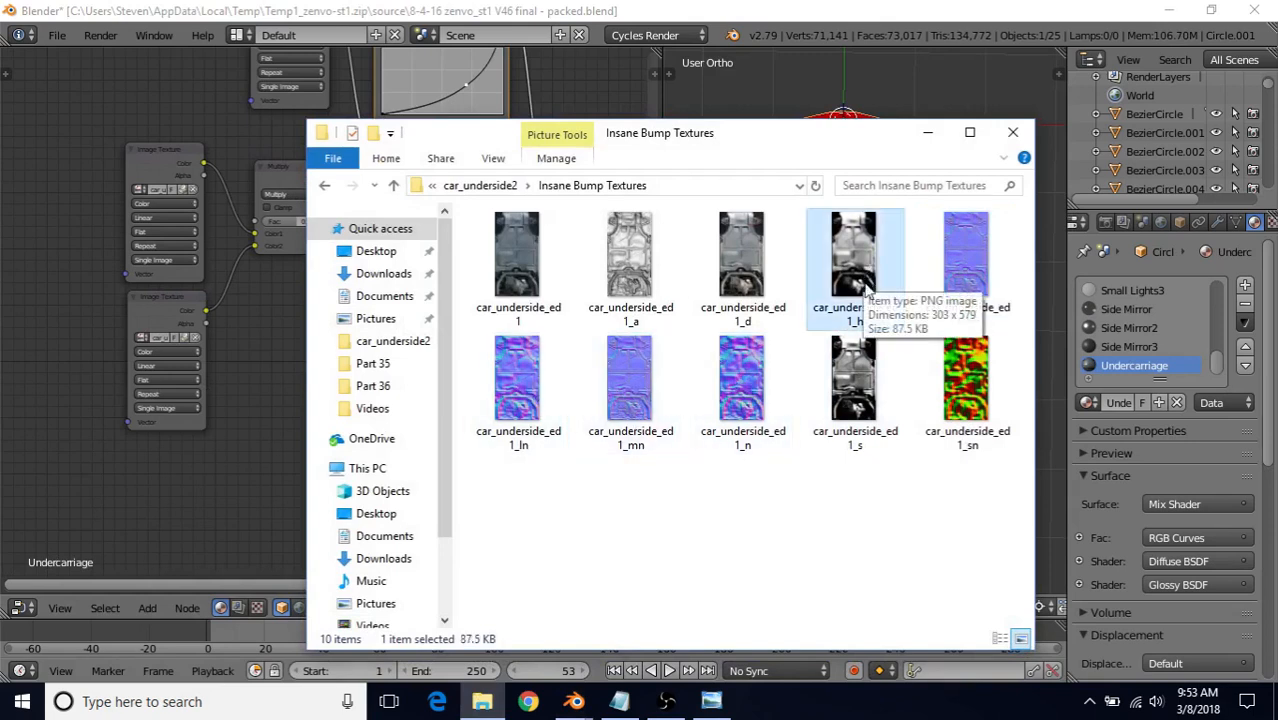
pyautogui.click(965, 262)
pyautogui.click(742, 385)
pyautogui.click(628, 385)
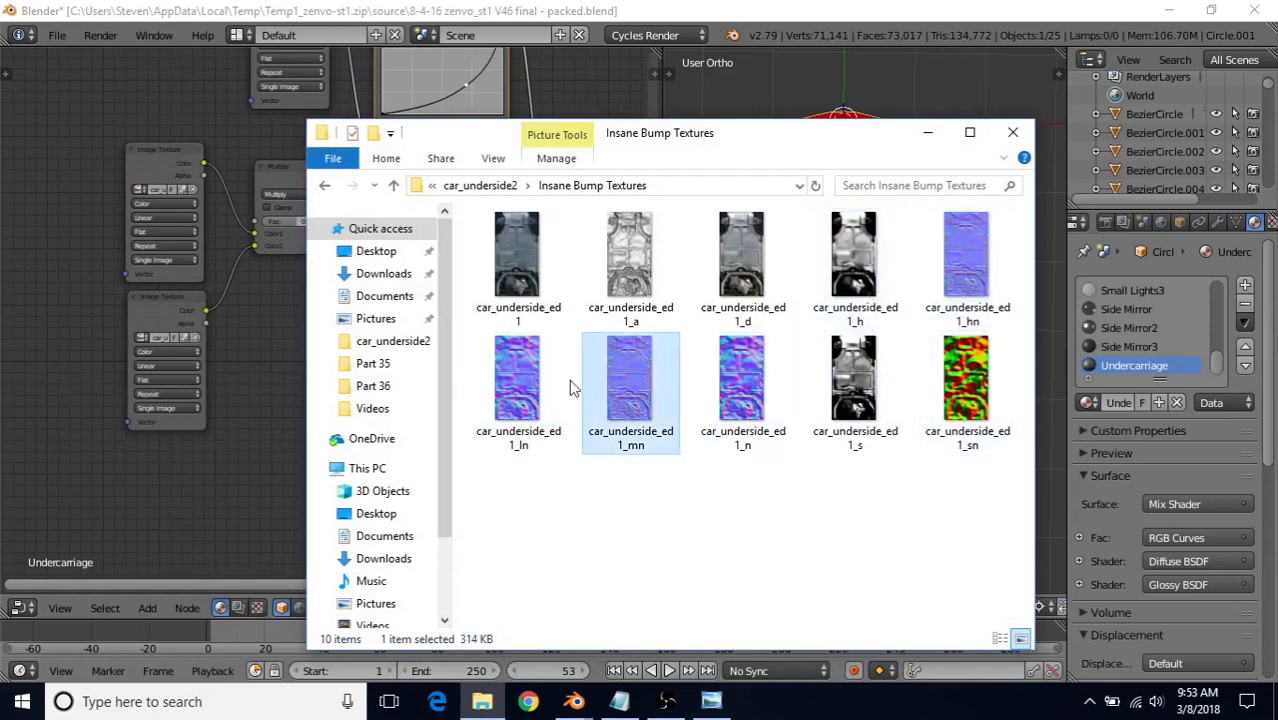
pyautogui.click(532, 385)
pyautogui.click(845, 282)
pyautogui.click(950, 285)
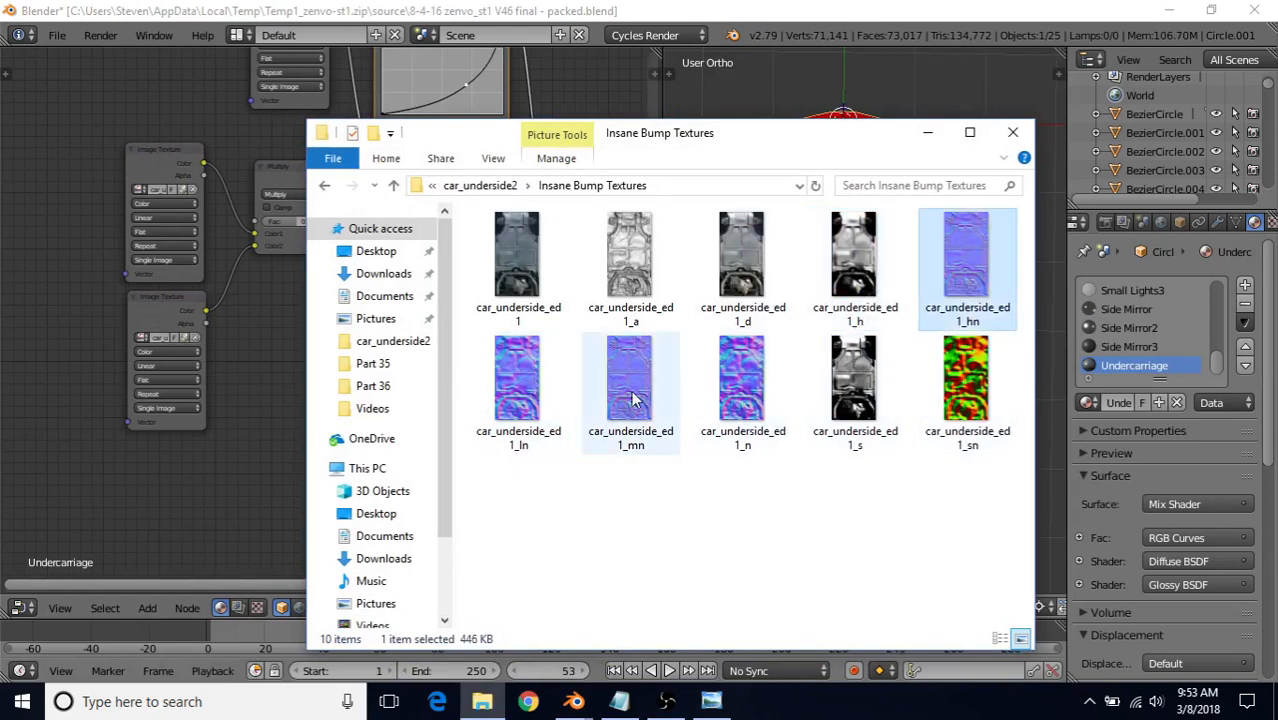
pyautogui.click(602, 403)
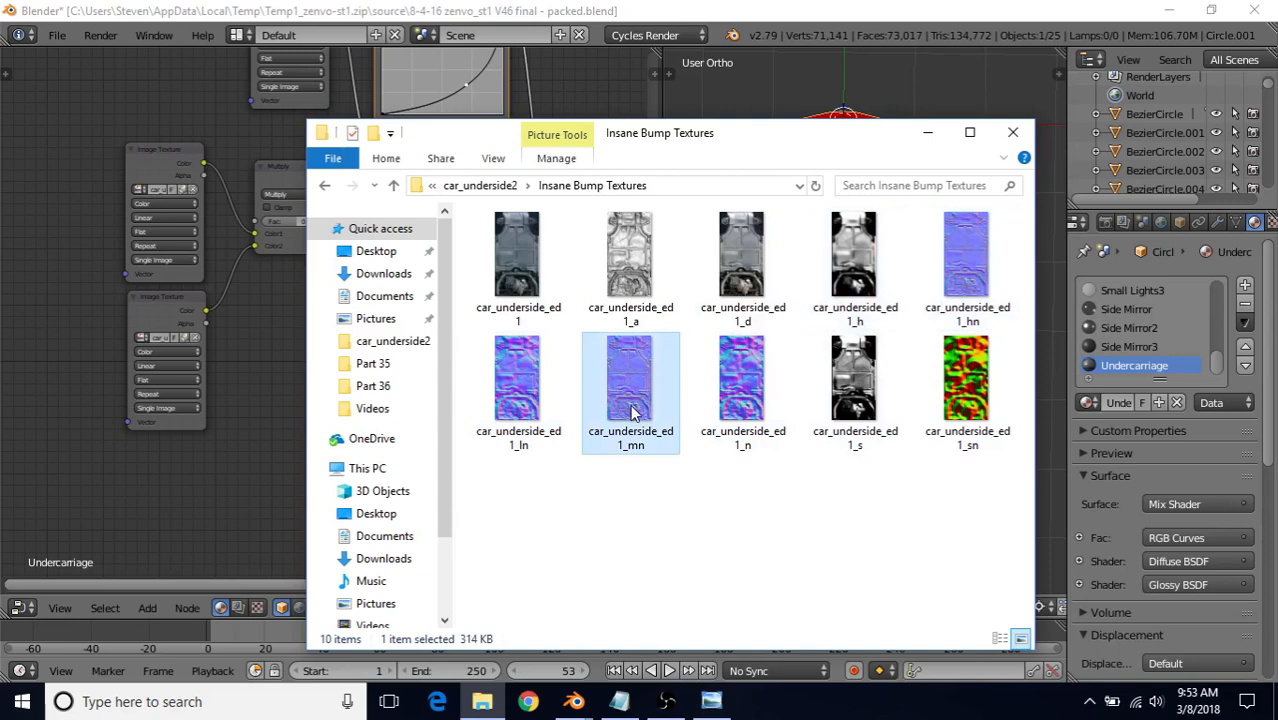
pyautogui.click(945, 282)
pyautogui.click(633, 399)
pyautogui.click(1000, 240)
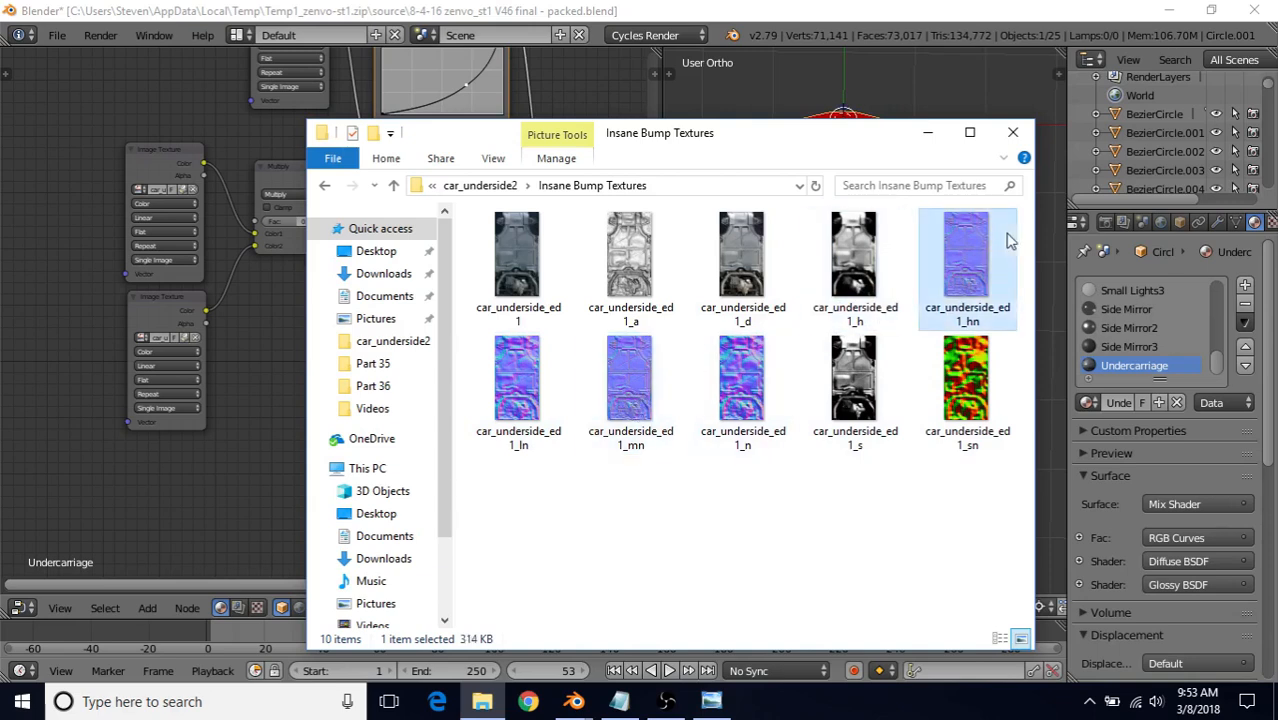
pyautogui.click(636, 380)
pyautogui.click(986, 276)
# Add the car_underside_ed1_hn image from File Explorer as an Image Texture node and place it below the other two stacked texture nodes
pyautogui.moveTo(956, 268); pyautogui.dragTo(257, 510)
pyautogui.moveTo(176, 510); pyautogui.dragTo(175, 509)
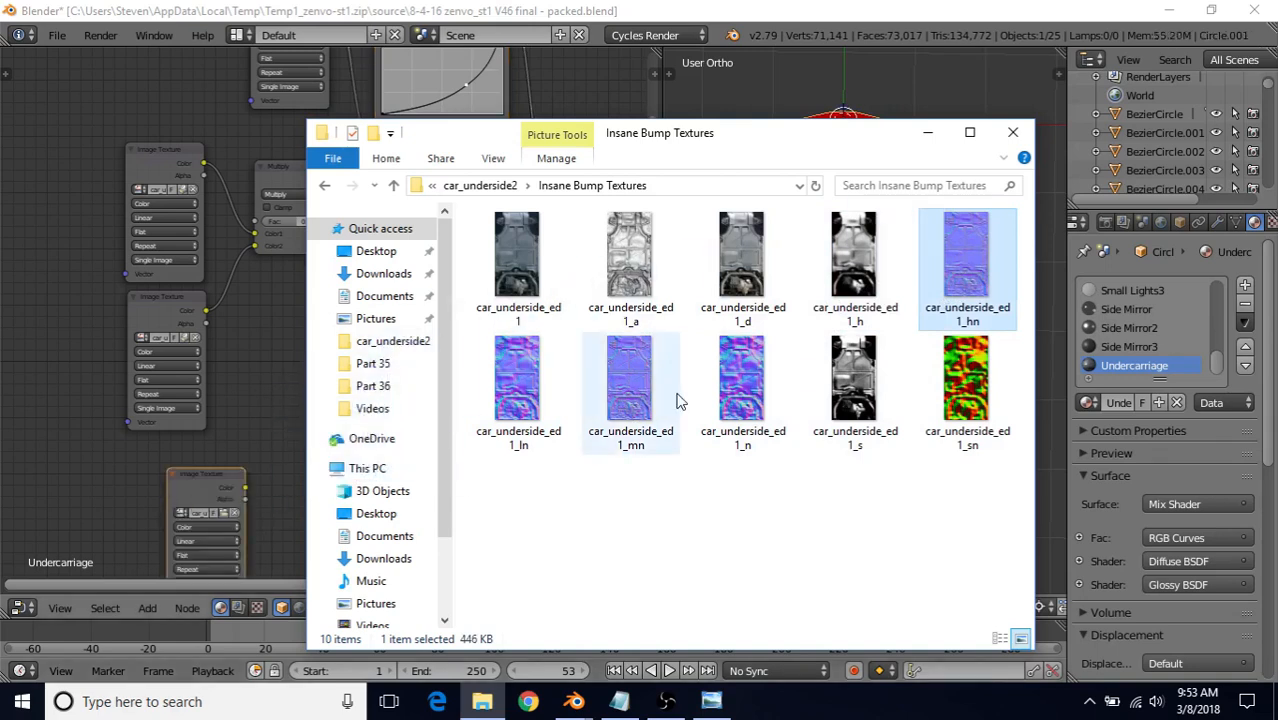
pyautogui.click(929, 133)
pyautogui.moveTo(407, 425); pyautogui.dragTo(470, 360, button='middle')
pyautogui.moveTo(302, 408); pyautogui.dragTo(267, 412)
pyautogui.moveTo(345, 400); pyautogui.dragTo(362, 394, button='middle')
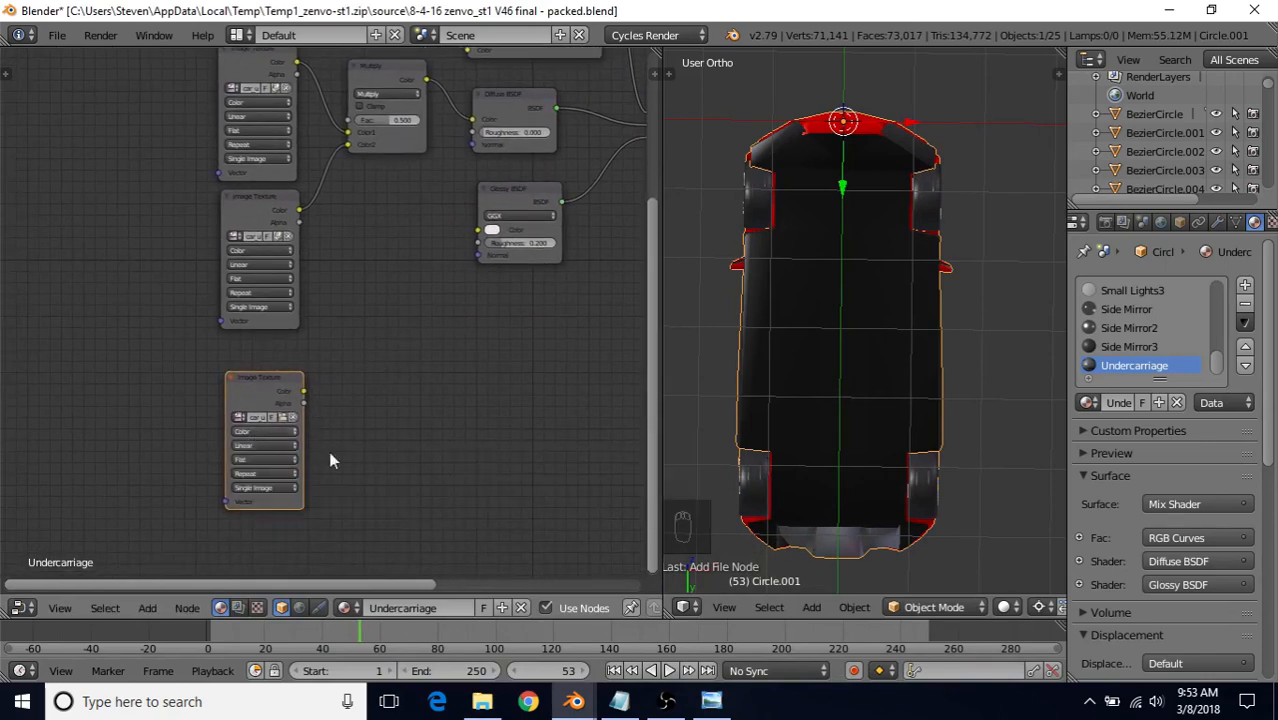
# Set the color space of the car_underside_ed1_hn Image Texture to Non-Color Data
pyautogui.scroll(2, 331, 460)
pyautogui.moveTo(334, 420); pyautogui.dragTo(328, 363, button='middle')
pyautogui.click(260, 372)
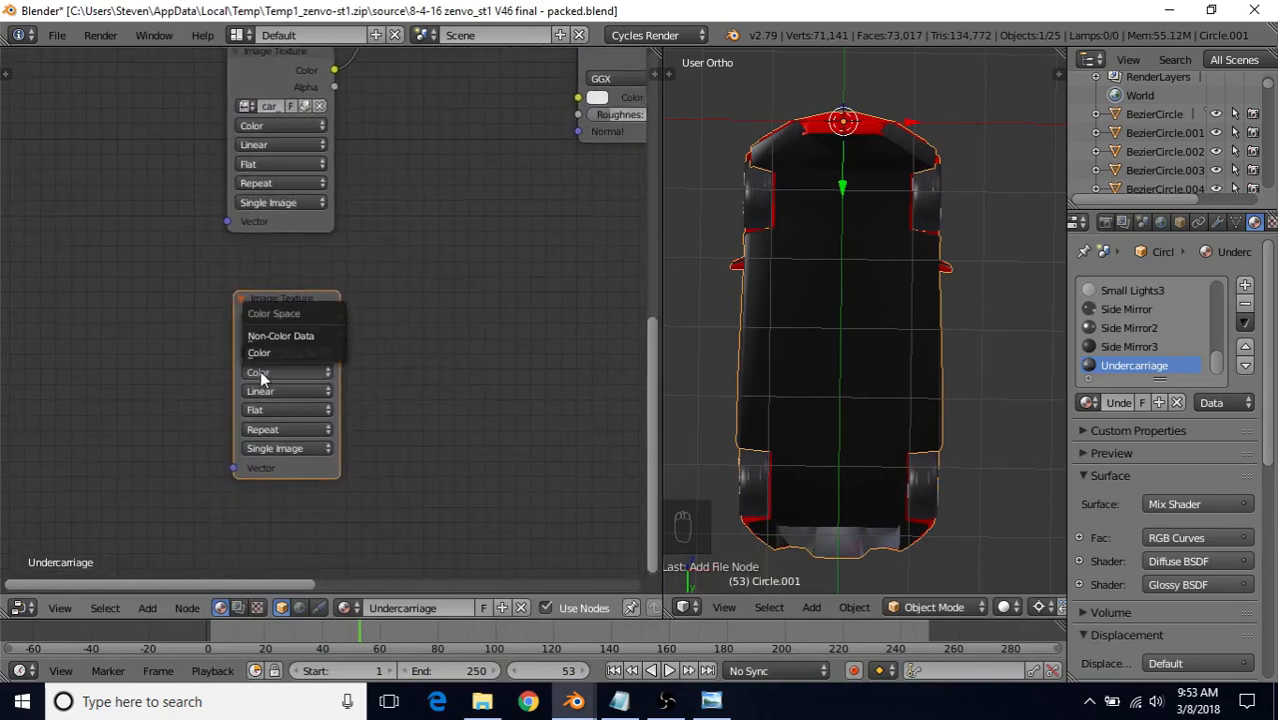
pyautogui.click(293, 336)
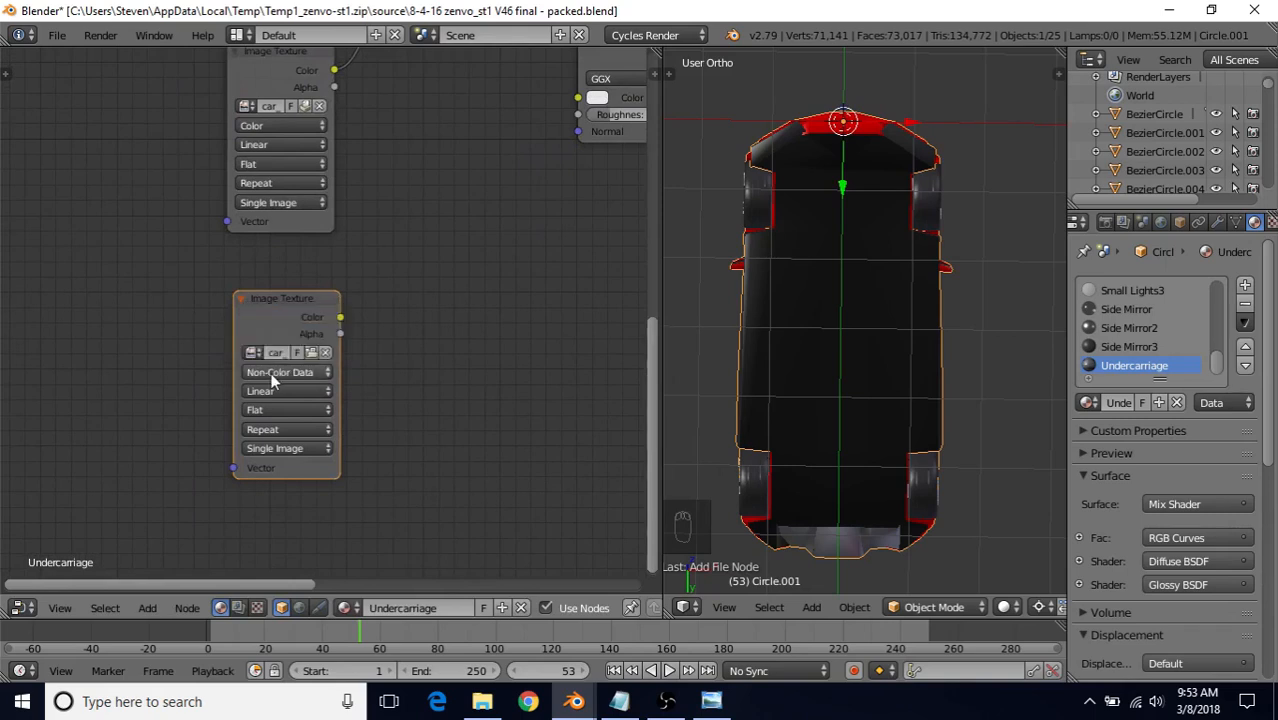
pyautogui.click(270, 372)
pyautogui.click(287, 341)
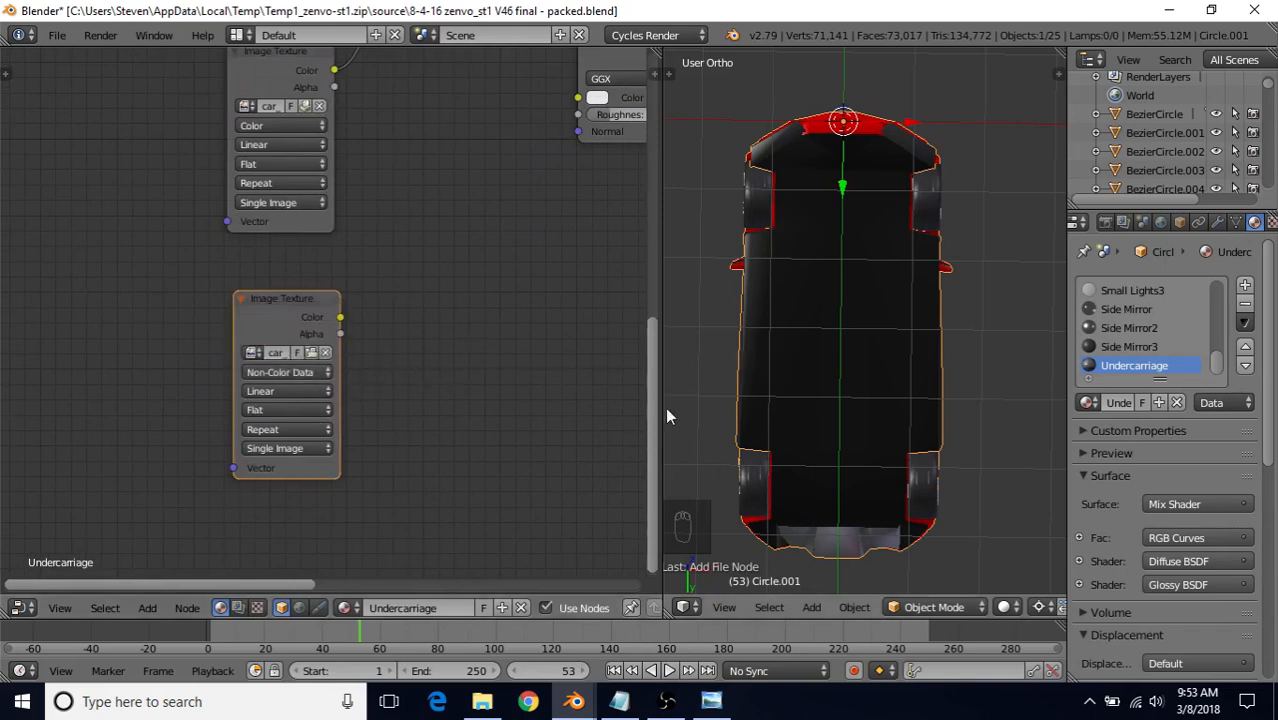
# Add a Normal Map node between the car_underside_ed1_hn Image Texture and the Glossy BSDF
pyautogui.moveTo(507, 288); pyautogui.dragTo(409, 360, button='middle')
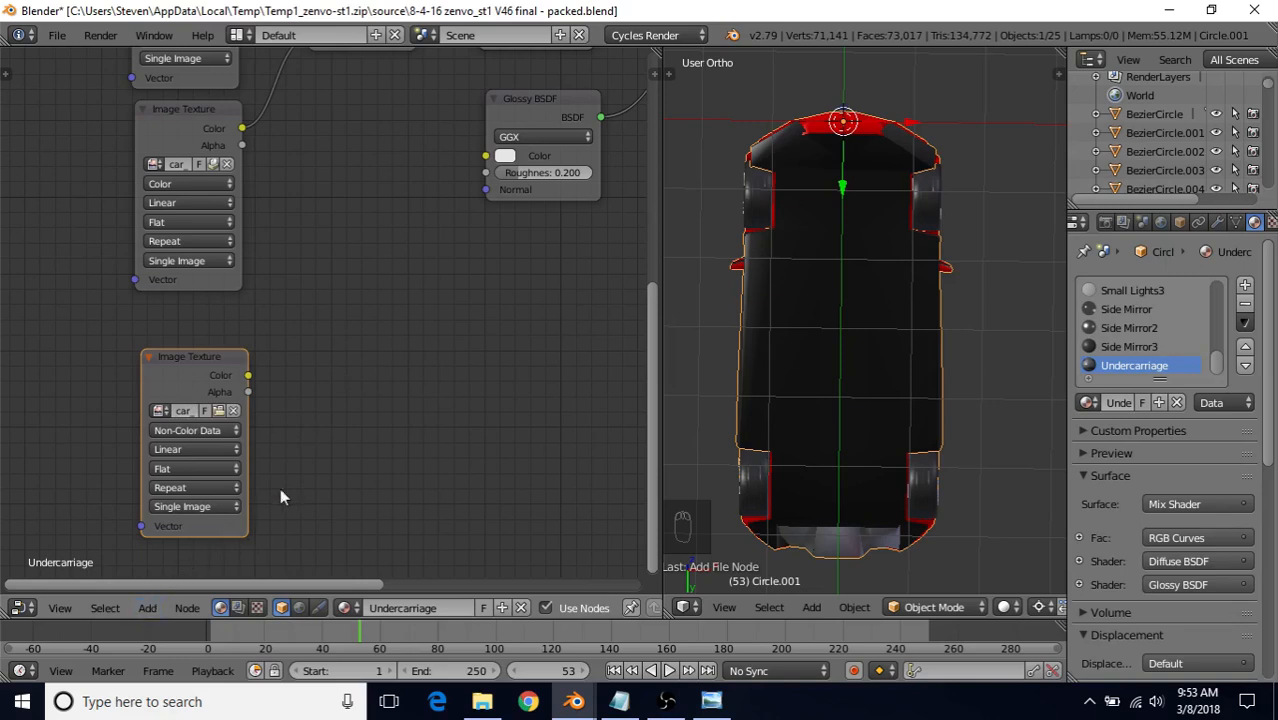
pyautogui.click(147, 609)
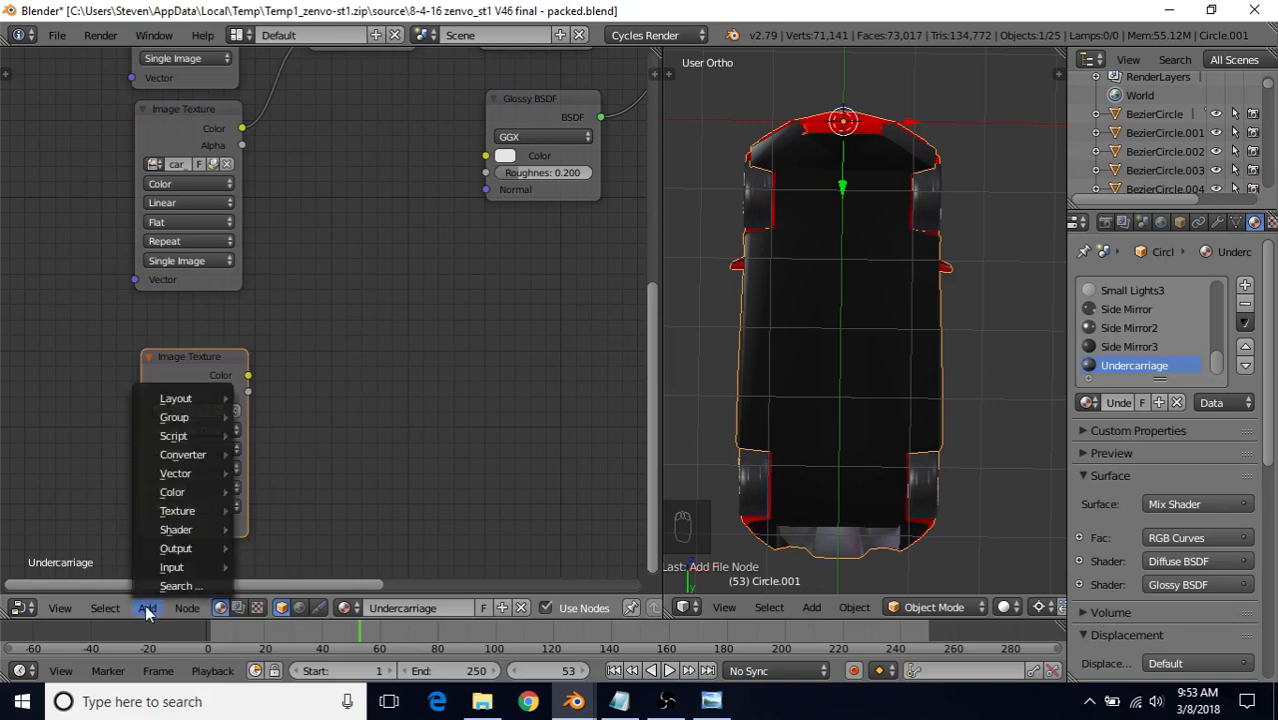
pyautogui.moveTo(191, 477)
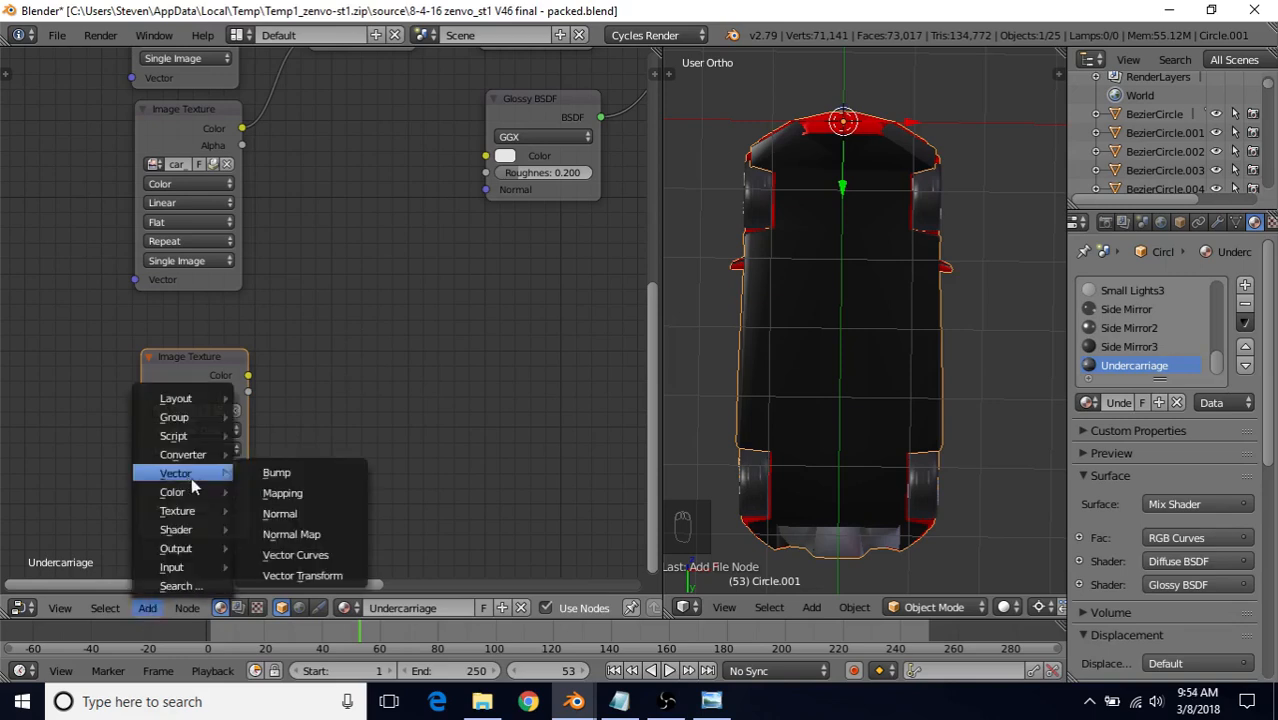
pyautogui.click(305, 536)
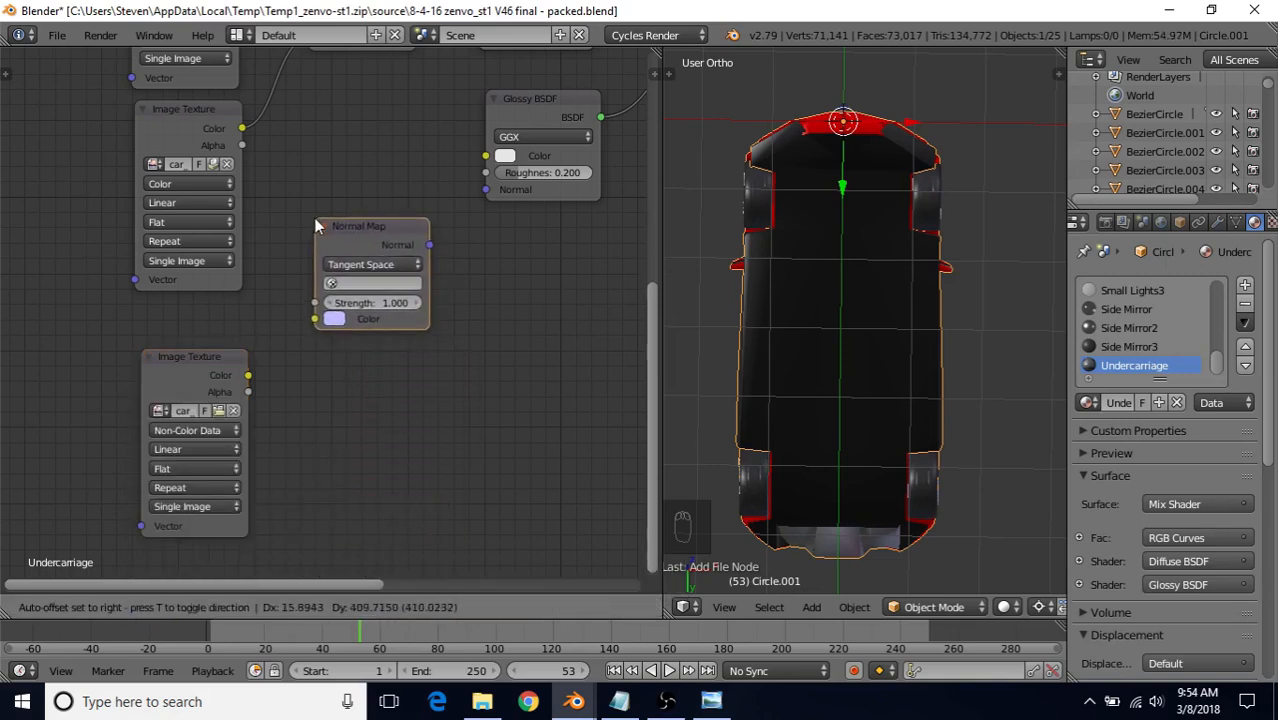
pyautogui.click(302, 257)
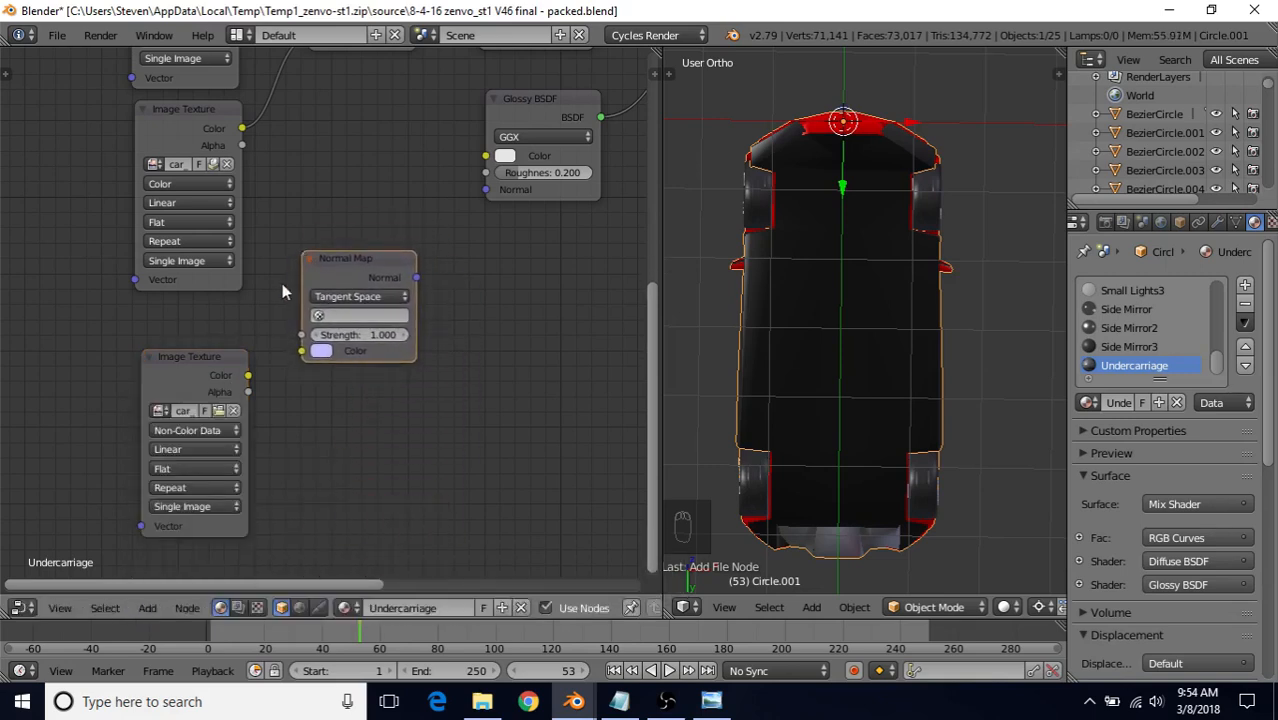
# Link the car_underside_ed1_hn Color output to the Normal Map's Color input, and the Normal Map's output to the Normal inputs of the Glossy and Diffuse BSDFs
pyautogui.moveTo(249, 375); pyautogui.dragTo(304, 353)
pyautogui.moveTo(420, 277); pyautogui.dragTo(485, 189)
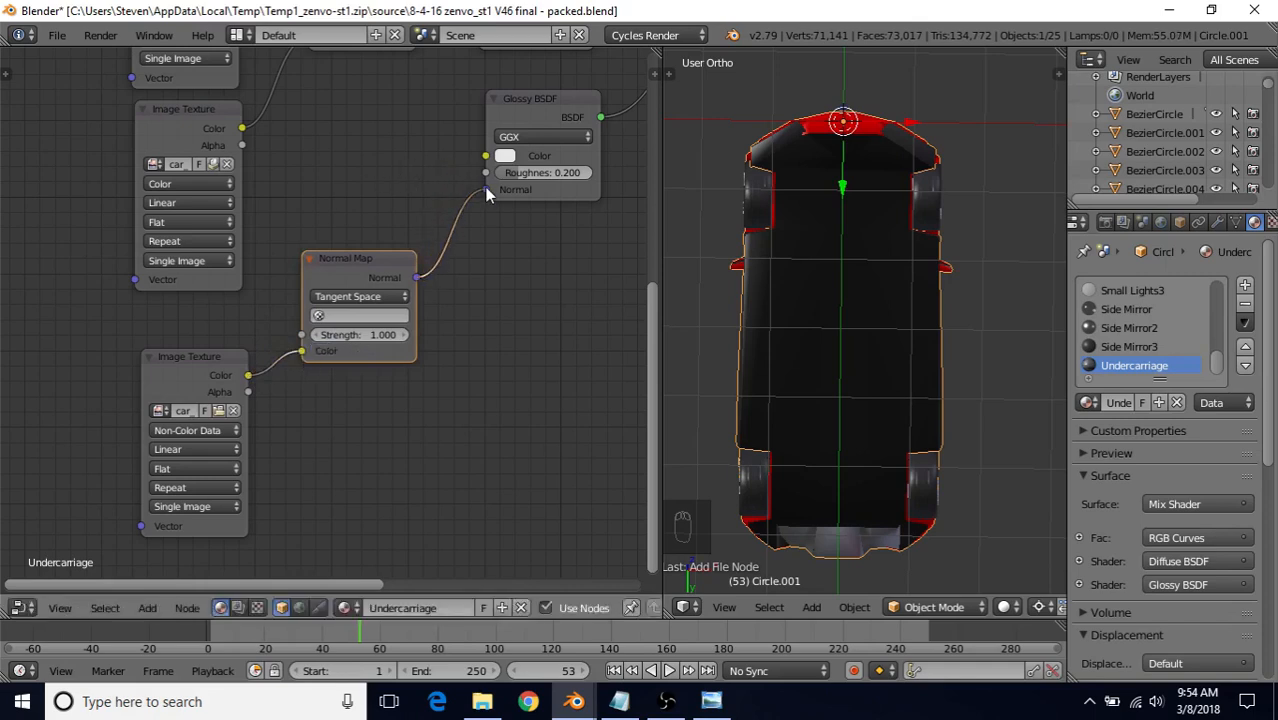
pyautogui.moveTo(442, 166); pyautogui.dragTo(389, 236, button='middle')
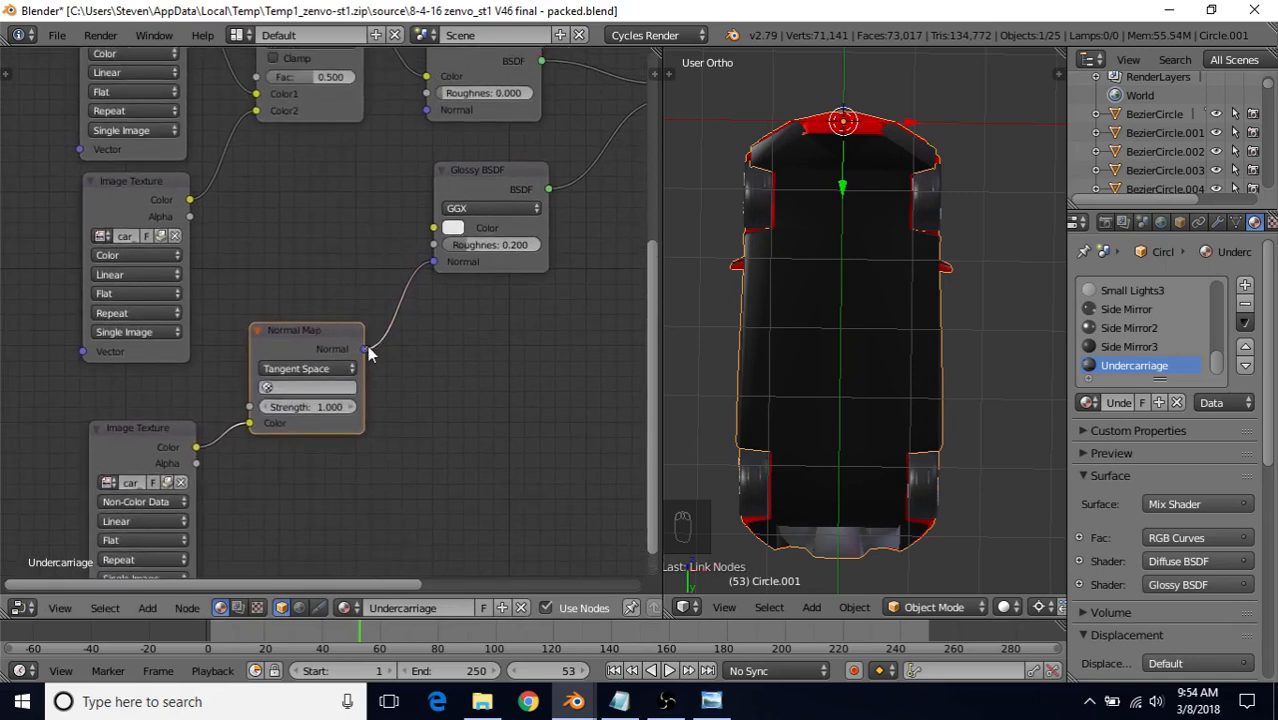
pyautogui.moveTo(368, 352); pyautogui.dragTo(421, 118)
# Move the Normal Map node and the two Image Texture nodes feeding the Multiply node upward to tidy the layout
pyautogui.press('g')
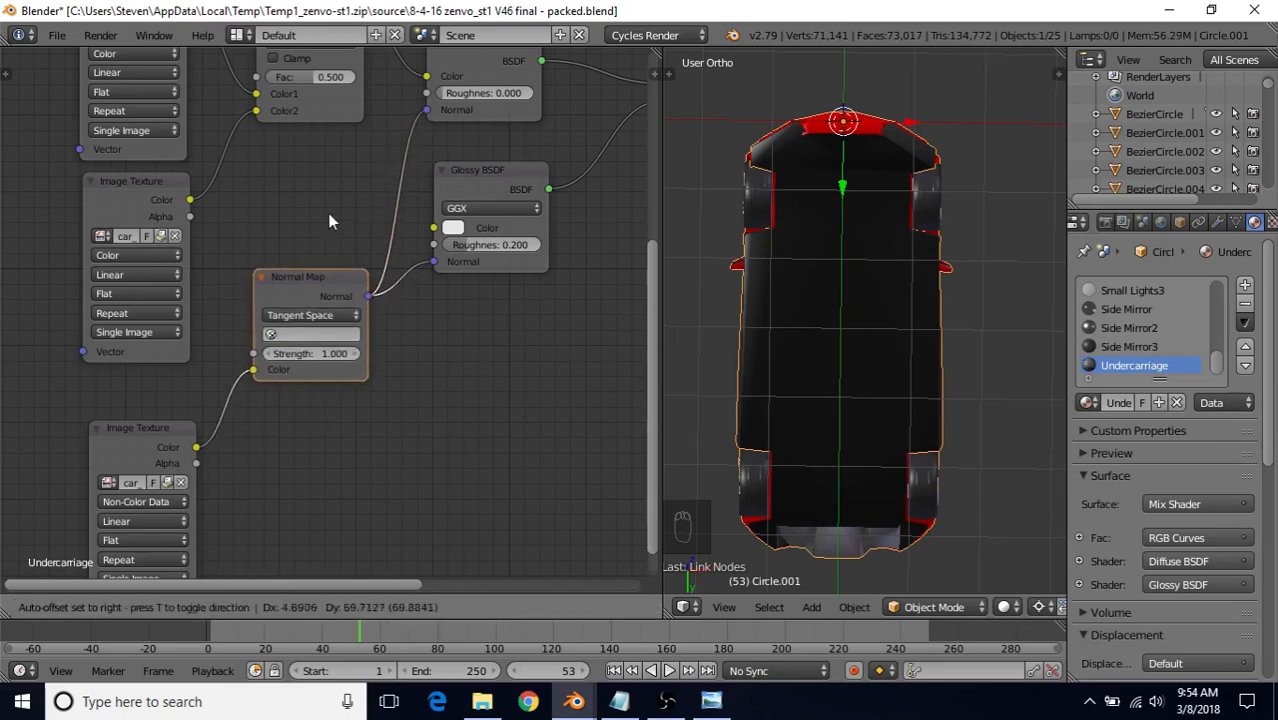
pyautogui.click(331, 219)
pyautogui.moveTo(289, 251); pyautogui.dragTo(375, 421, button='middle')
pyautogui.click(225, 147)
pyautogui.press('g')
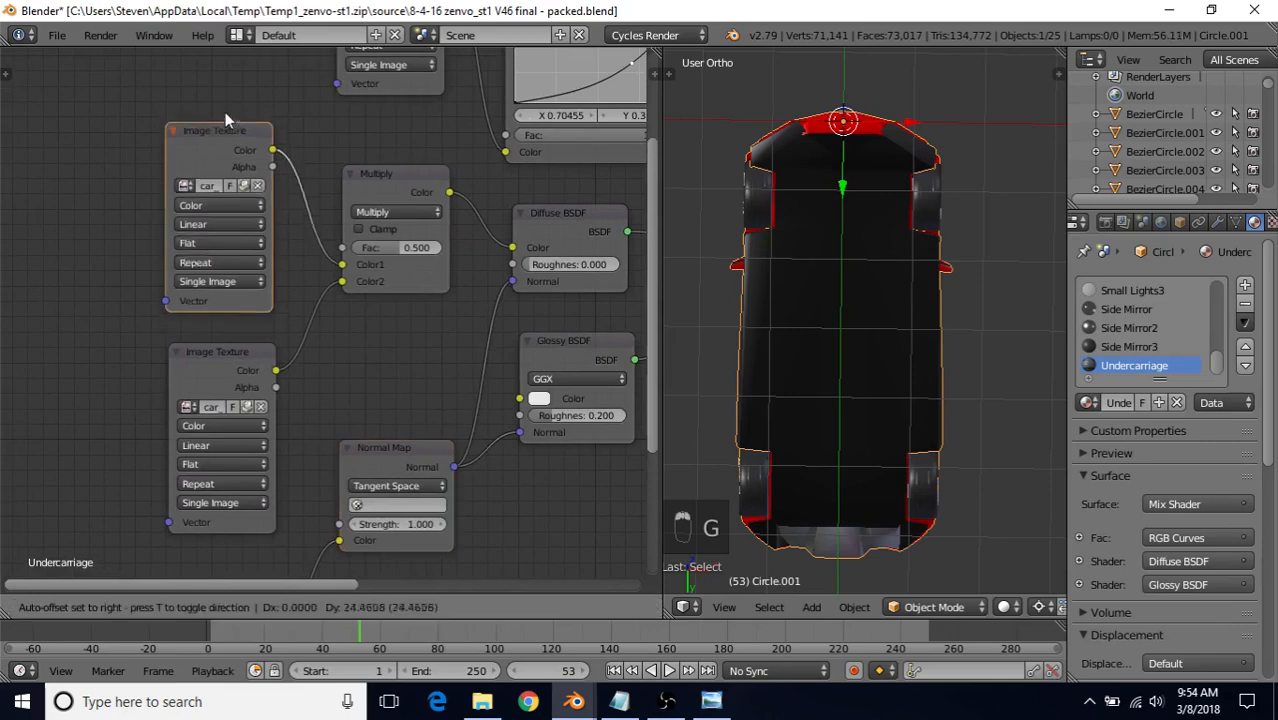
pyautogui.click(219, 62)
pyautogui.rightClick(227, 350)
pyautogui.press('g')
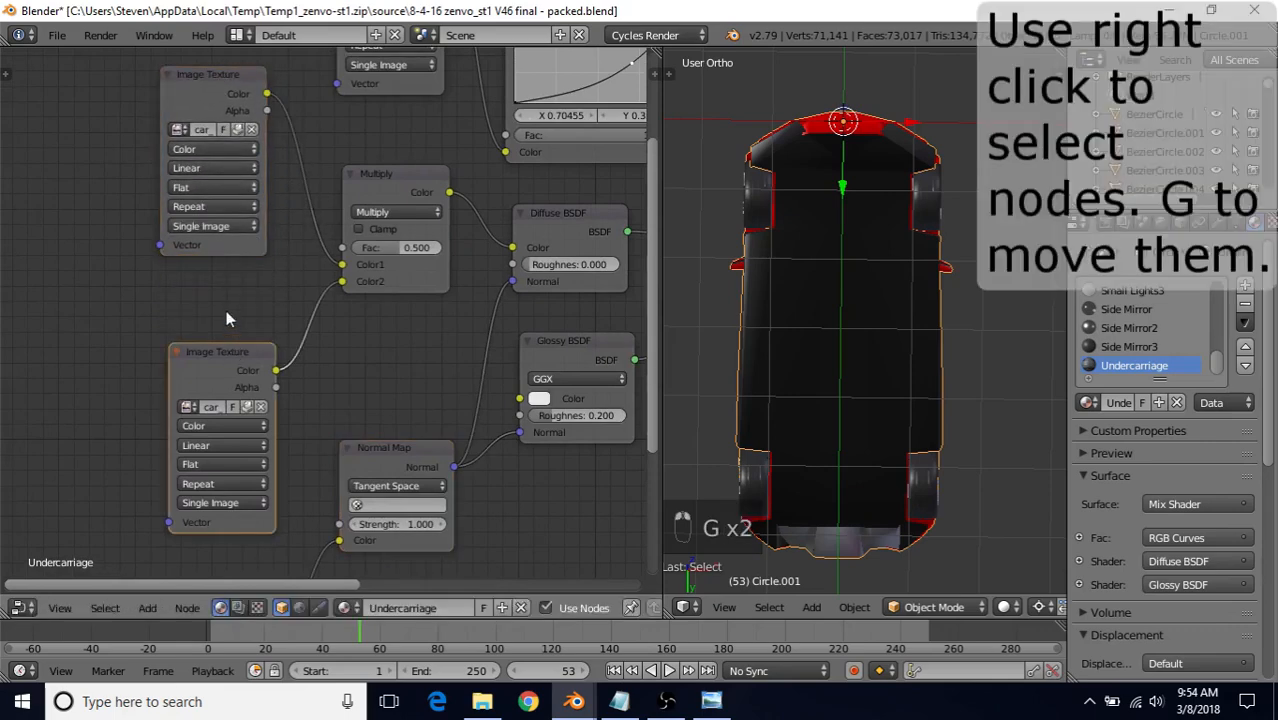
pyautogui.click(212, 234)
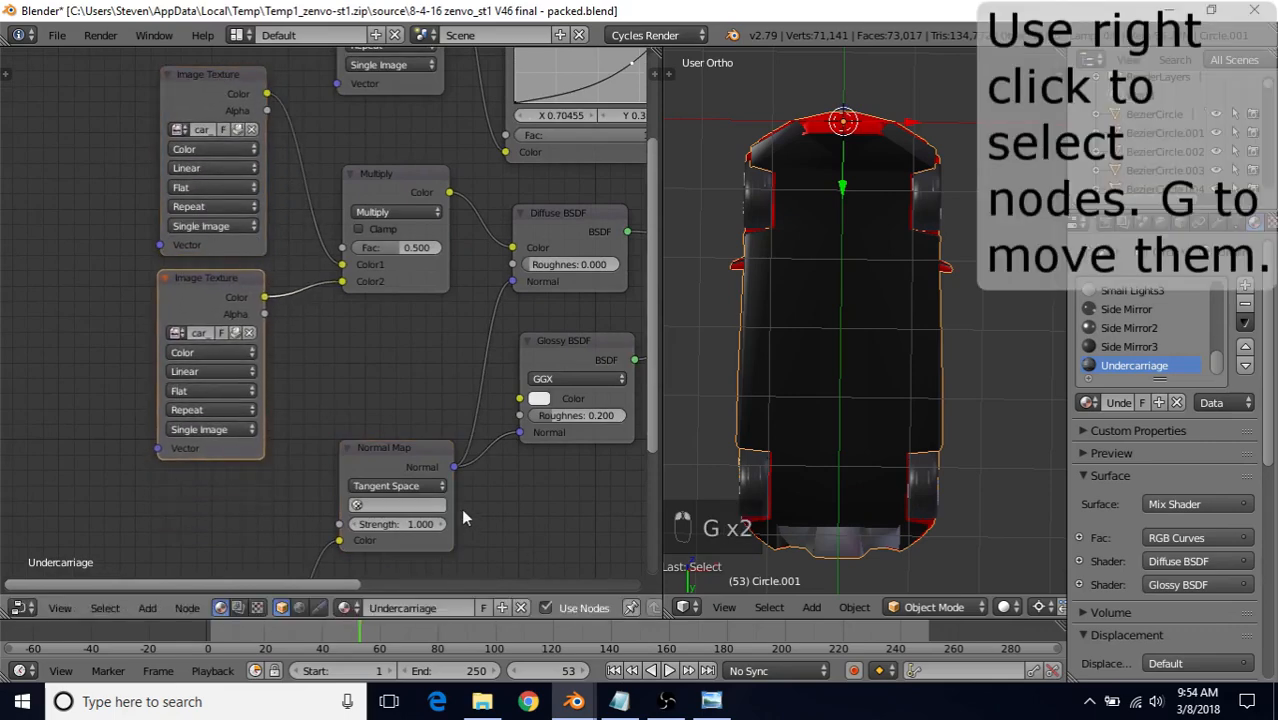
# Move the car_underside_ed1_hn Image Texture farther left and raise the Normal Map node to the level of the Glossy BSDF
pyautogui.moveTo(461, 518); pyautogui.dragTo(471, 343, button='middle')
pyautogui.rightClick(234, 419)
pyautogui.press('g')
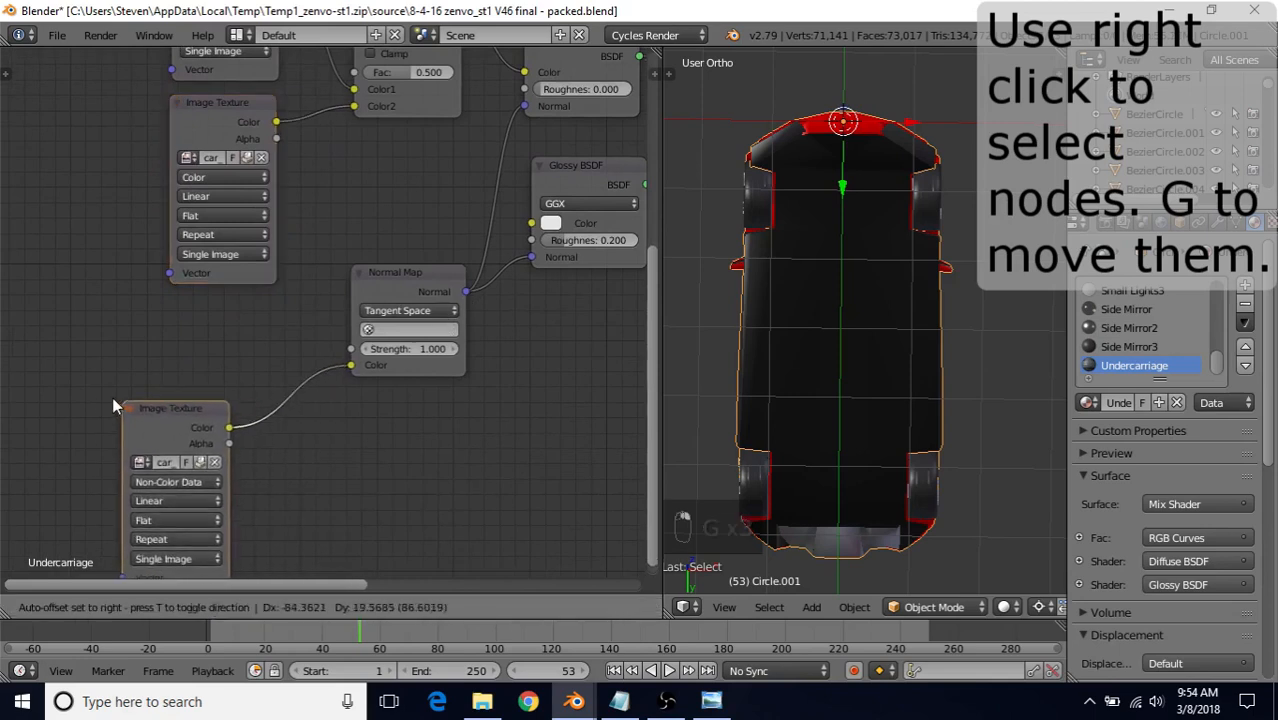
pyautogui.click(90, 394)
pyautogui.rightClick(421, 271)
pyautogui.press('g')
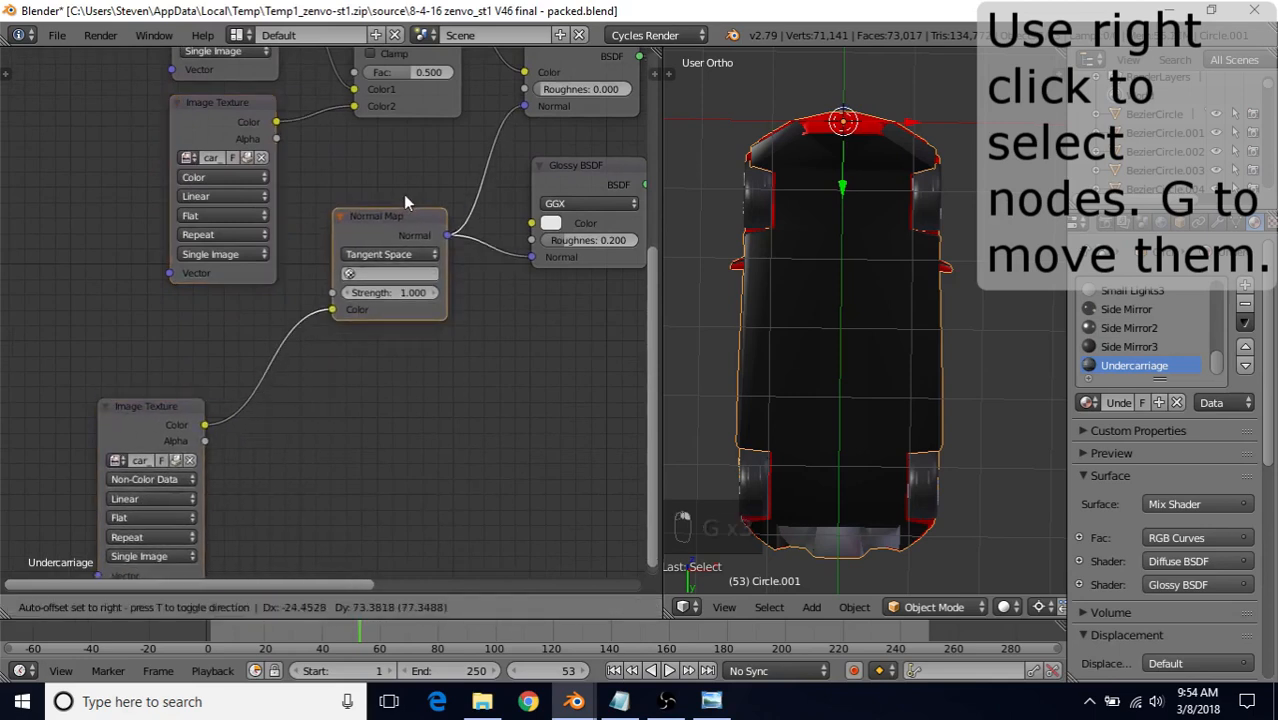
pyautogui.click(404, 186)
# Preview the normal-mapped underside in Rendered viewport shading and return to Solid shading
pyautogui.click(1006, 607)
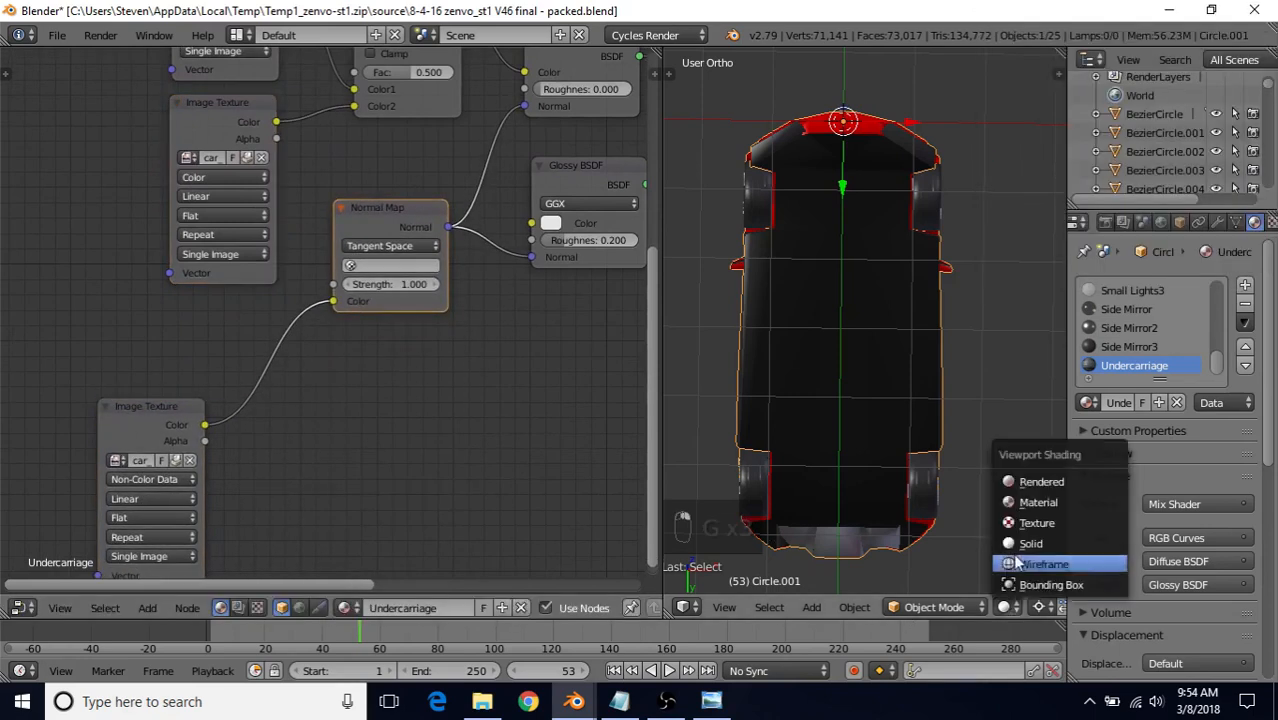
pyautogui.click(1034, 476)
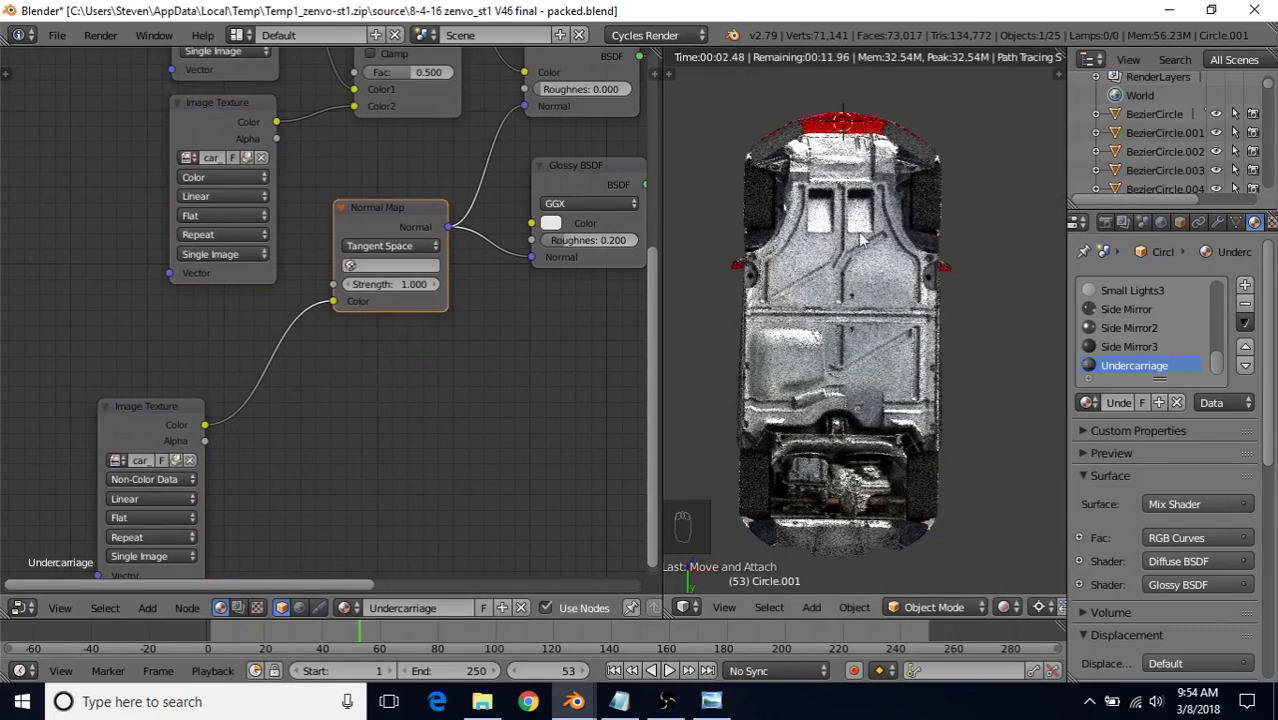
pyautogui.click(1008, 609)
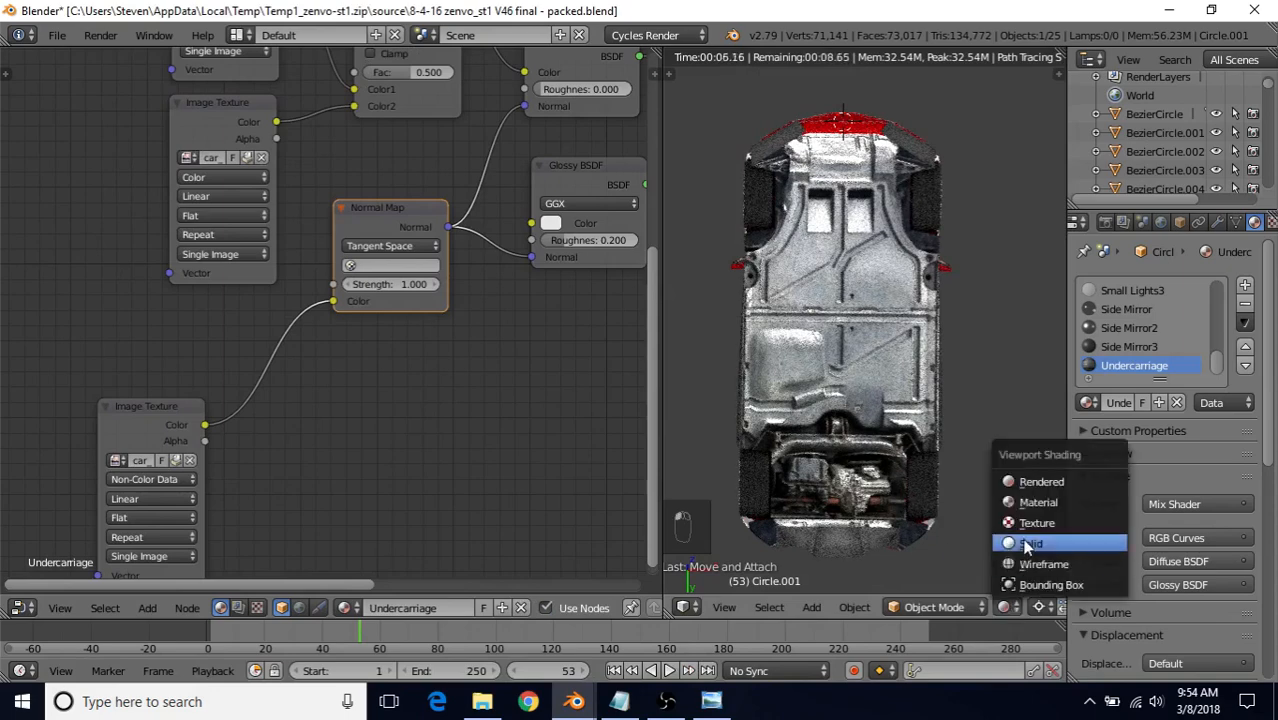
pyautogui.click(1028, 544)
# Shift the car_underside_ed1_hn Image Texture left and insert a ColorRamp node on the link between it and the Normal Map
pyautogui.moveTo(168, 409); pyautogui.dragTo(122, 395)
pyautogui.click(149, 609)
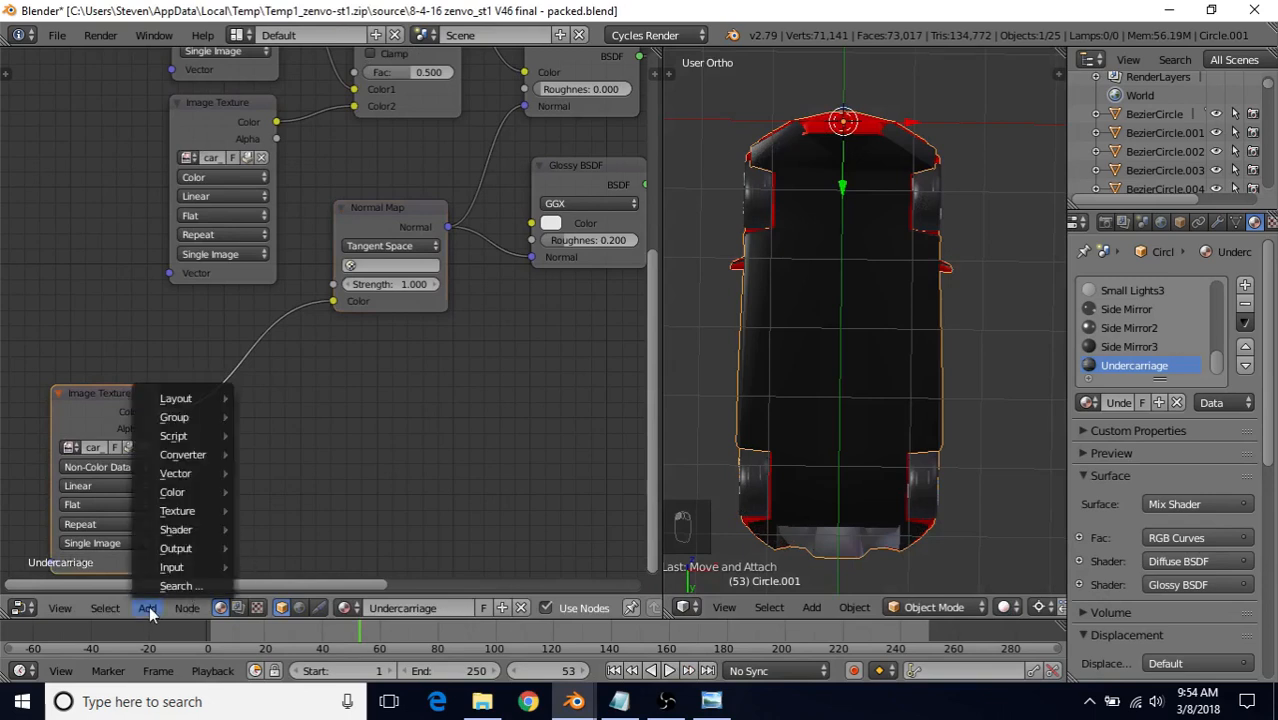
pyautogui.moveTo(201, 454)
pyautogui.click(300, 254)
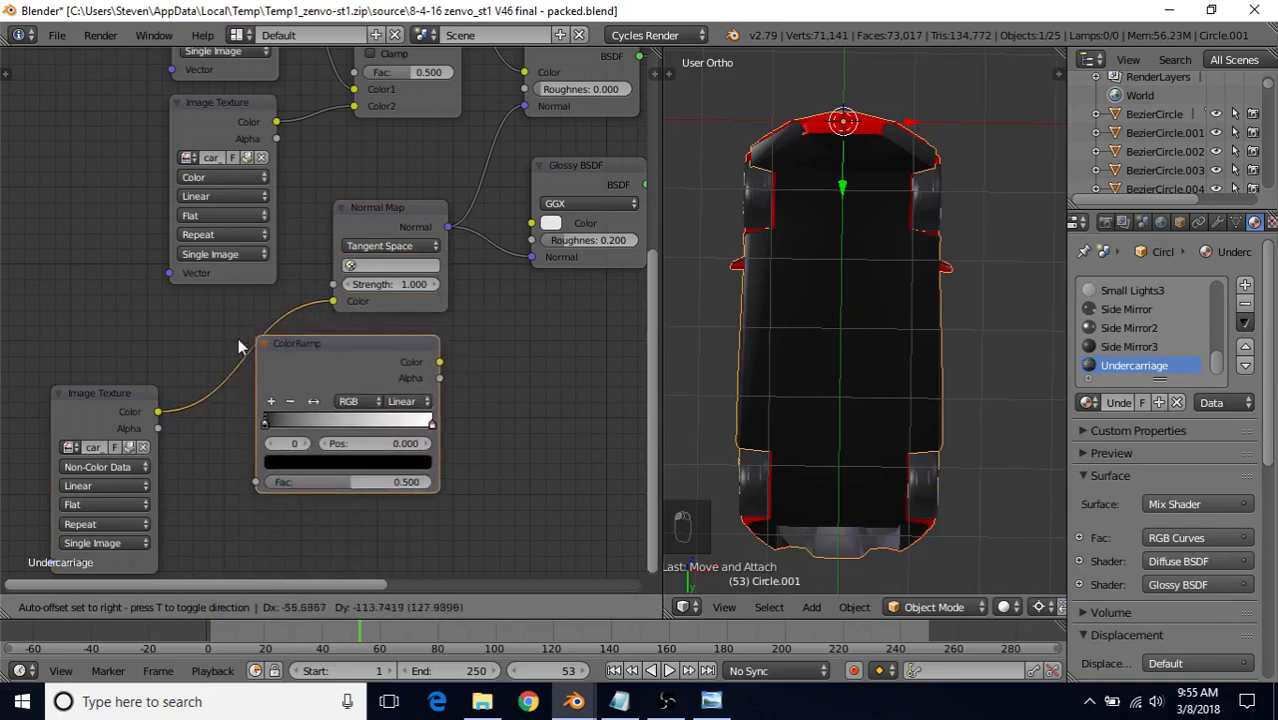
pyautogui.click(179, 331)
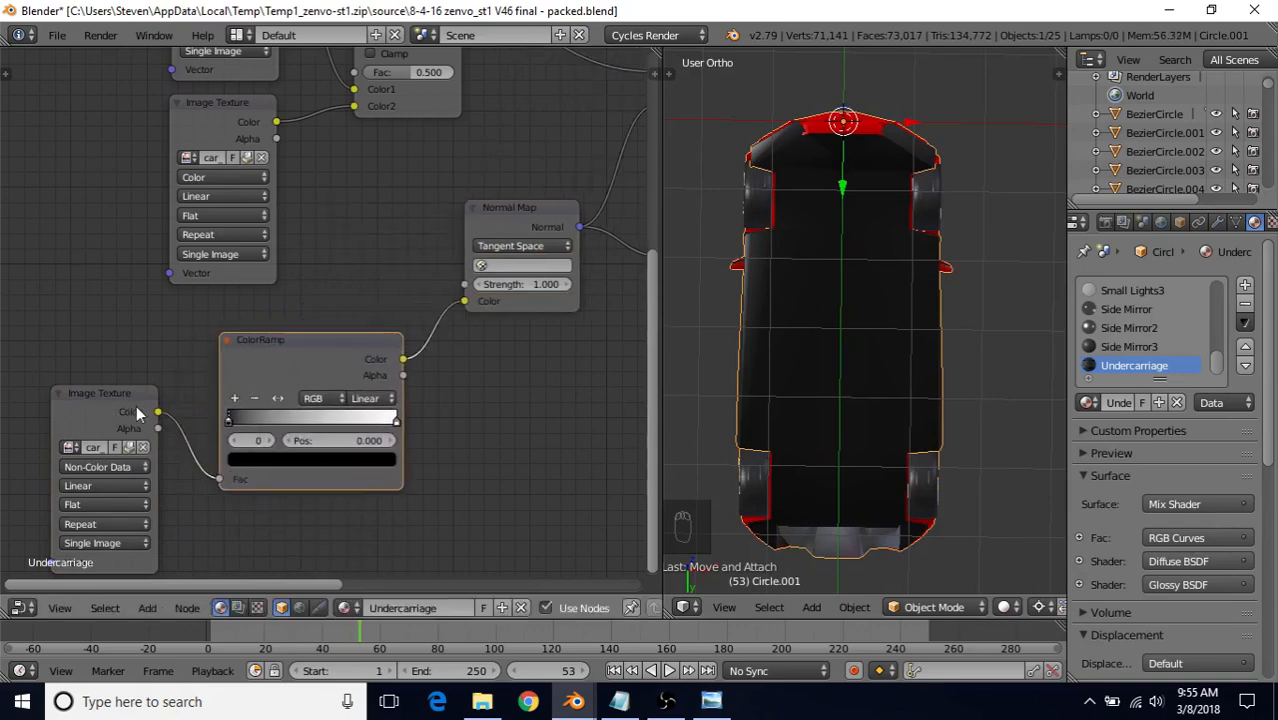
# Place the ColorRamp's white stop at about 0.1 and its black stop at 0.291 while previewing in Rendered shading, and return to Solid shading
pyautogui.scroll(-3, 348, 420)
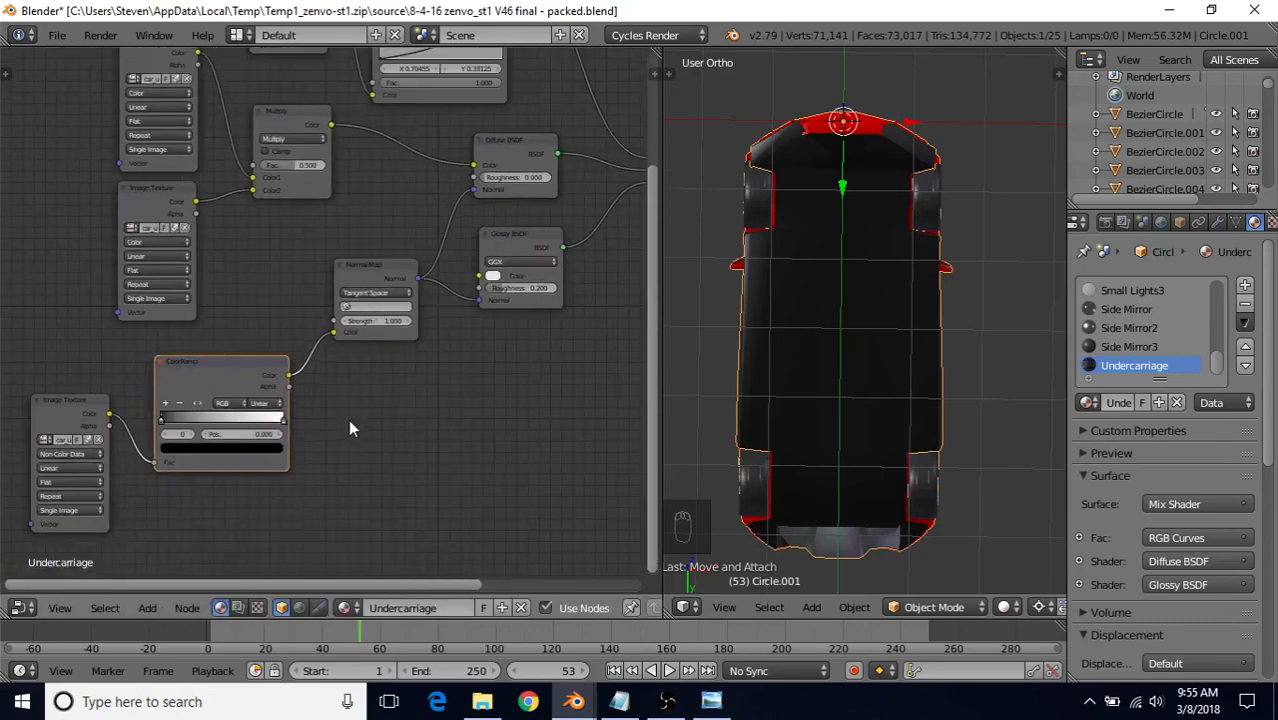
pyautogui.moveTo(348, 419); pyautogui.dragTo(428, 357, button='middle')
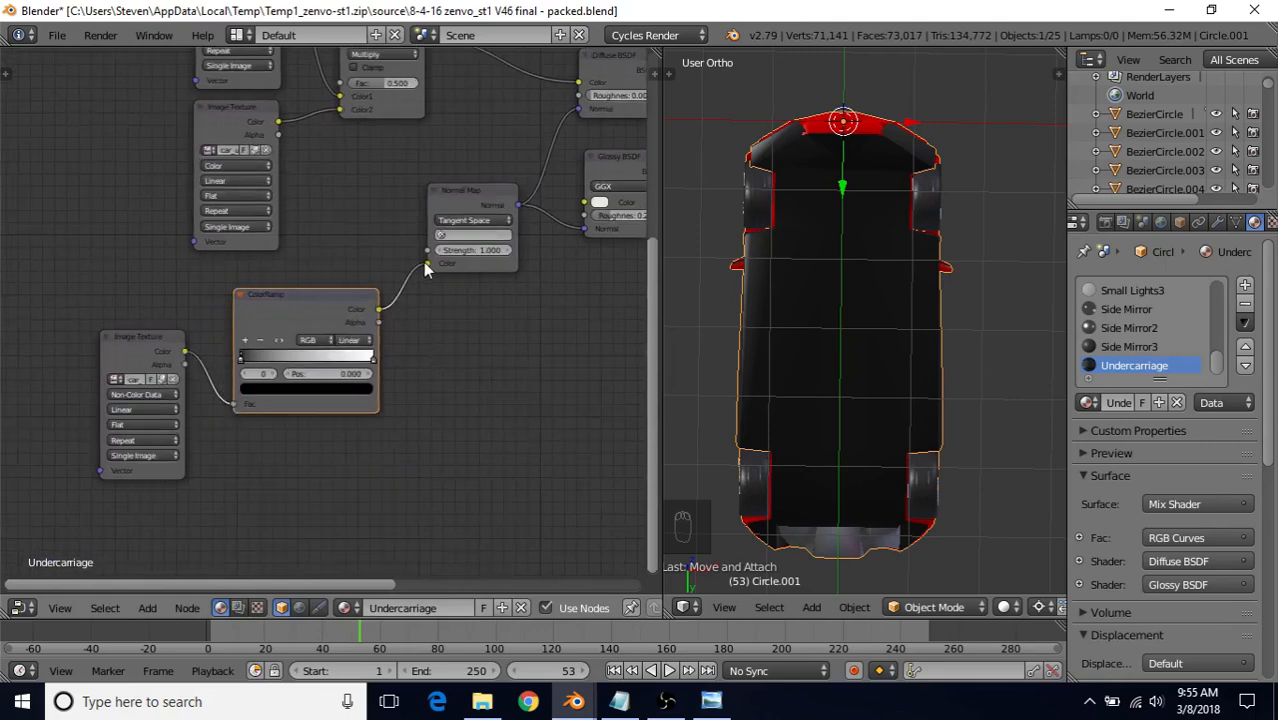
pyautogui.scroll(1, 388, 383)
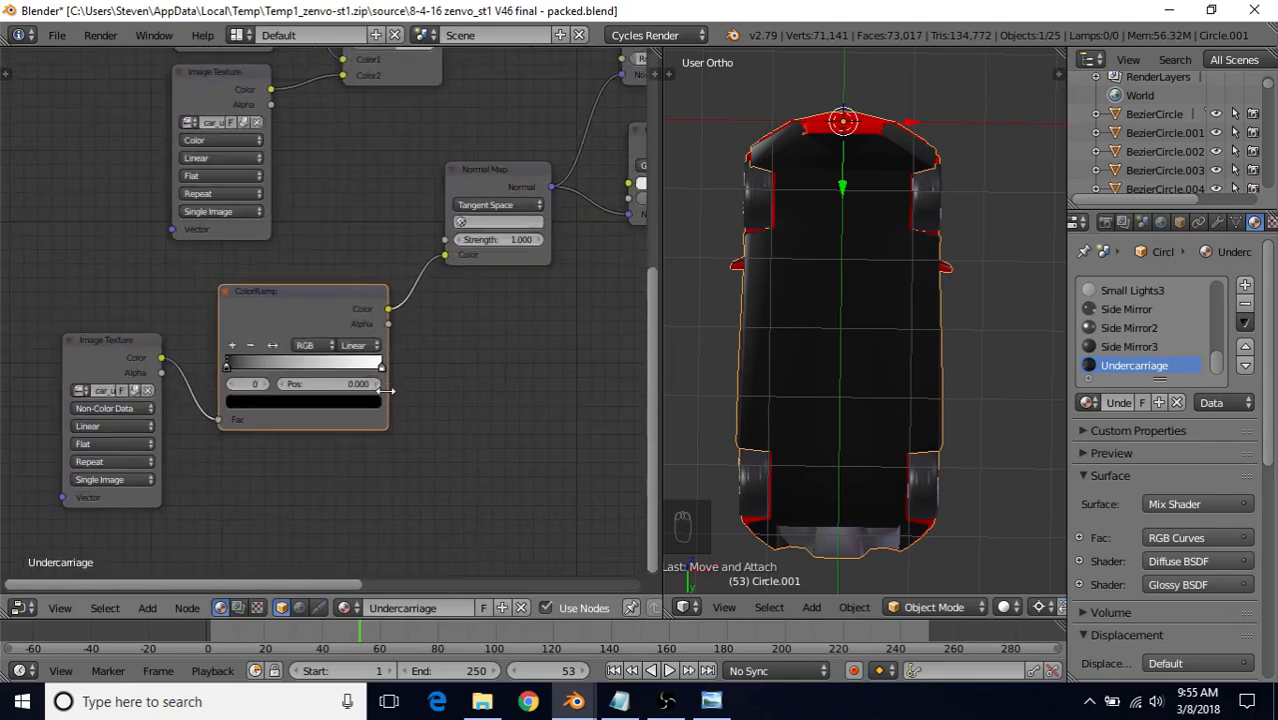
pyautogui.click(1003, 607)
pyautogui.click(1047, 482)
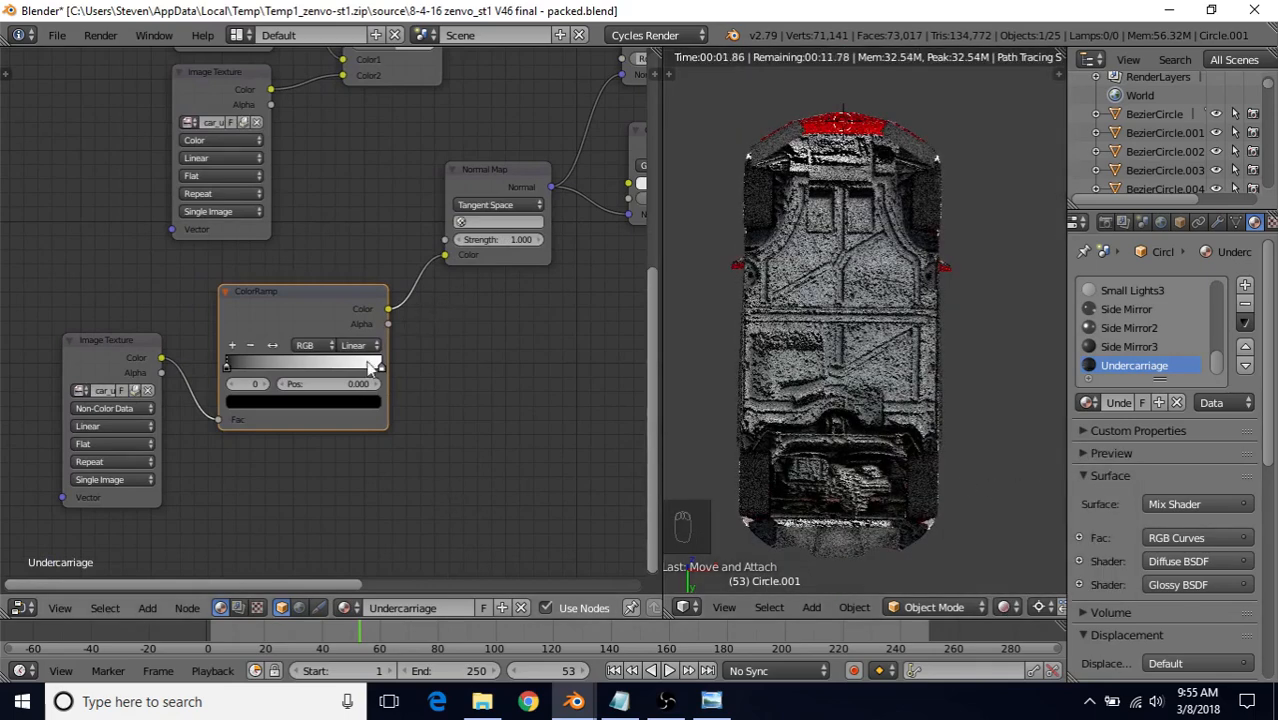
pyautogui.moveTo(229, 368); pyautogui.dragTo(255, 364)
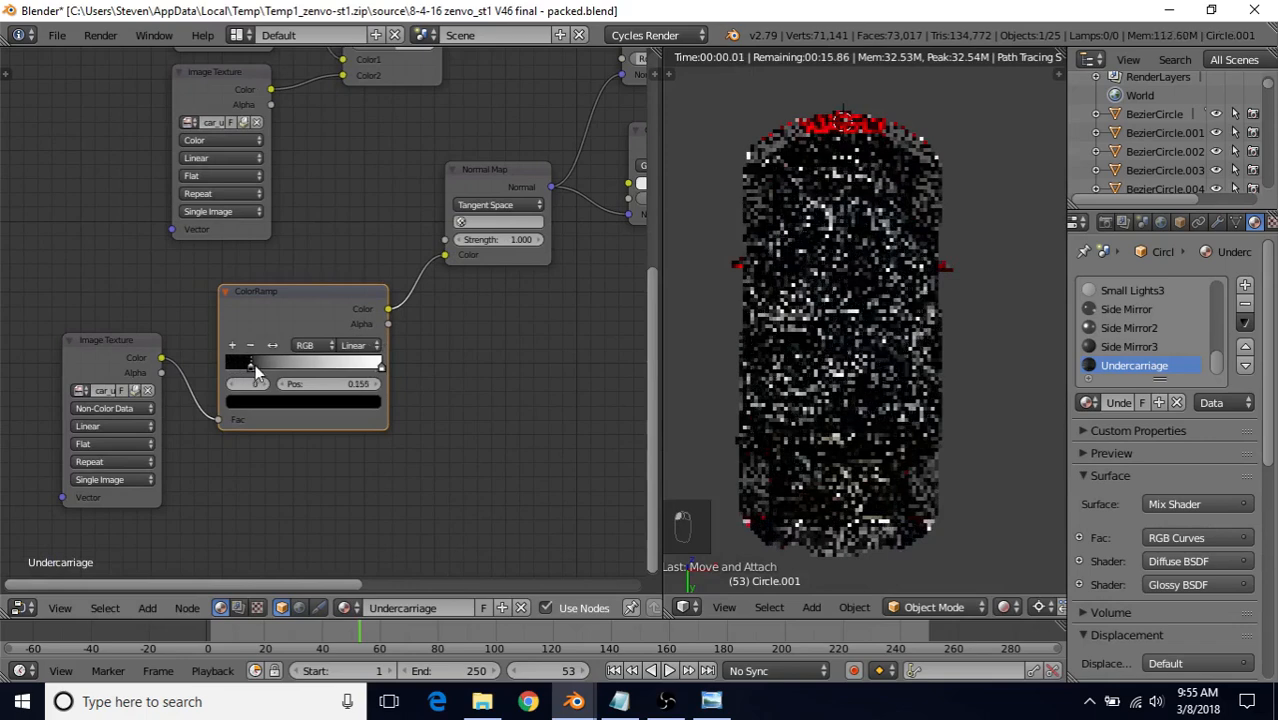
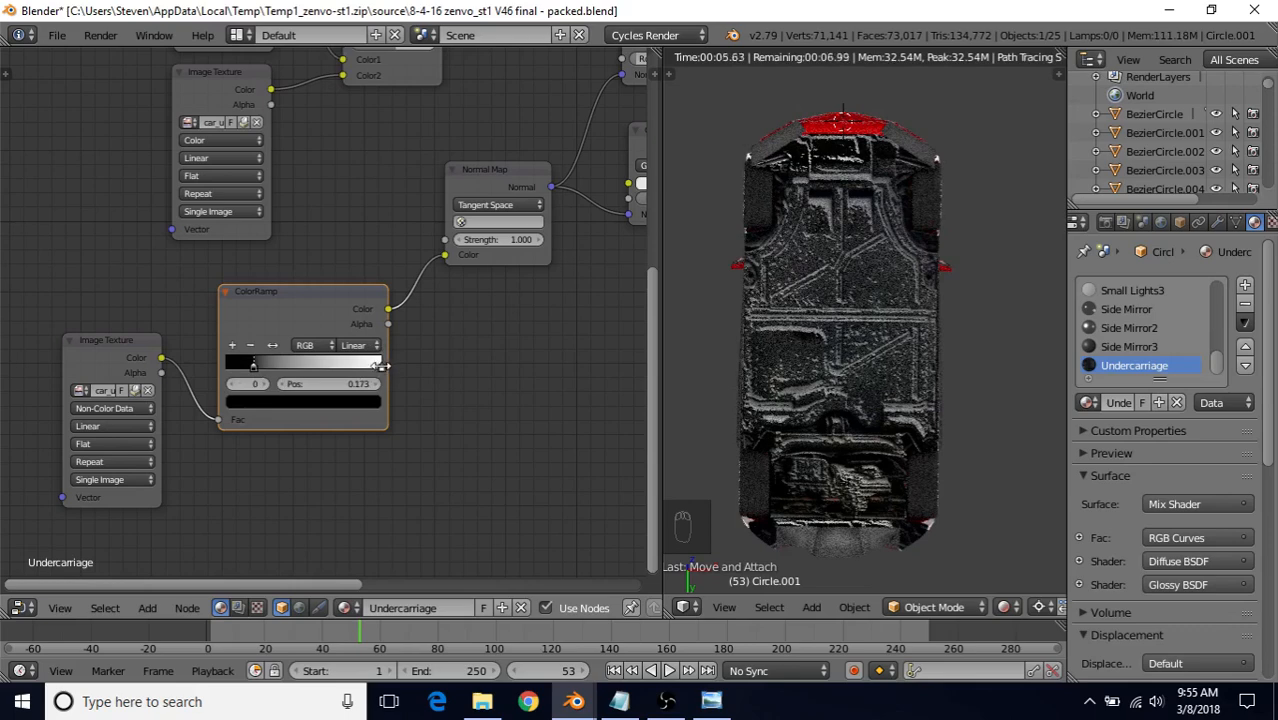
pyautogui.moveTo(366, 366); pyautogui.dragTo(241, 373)
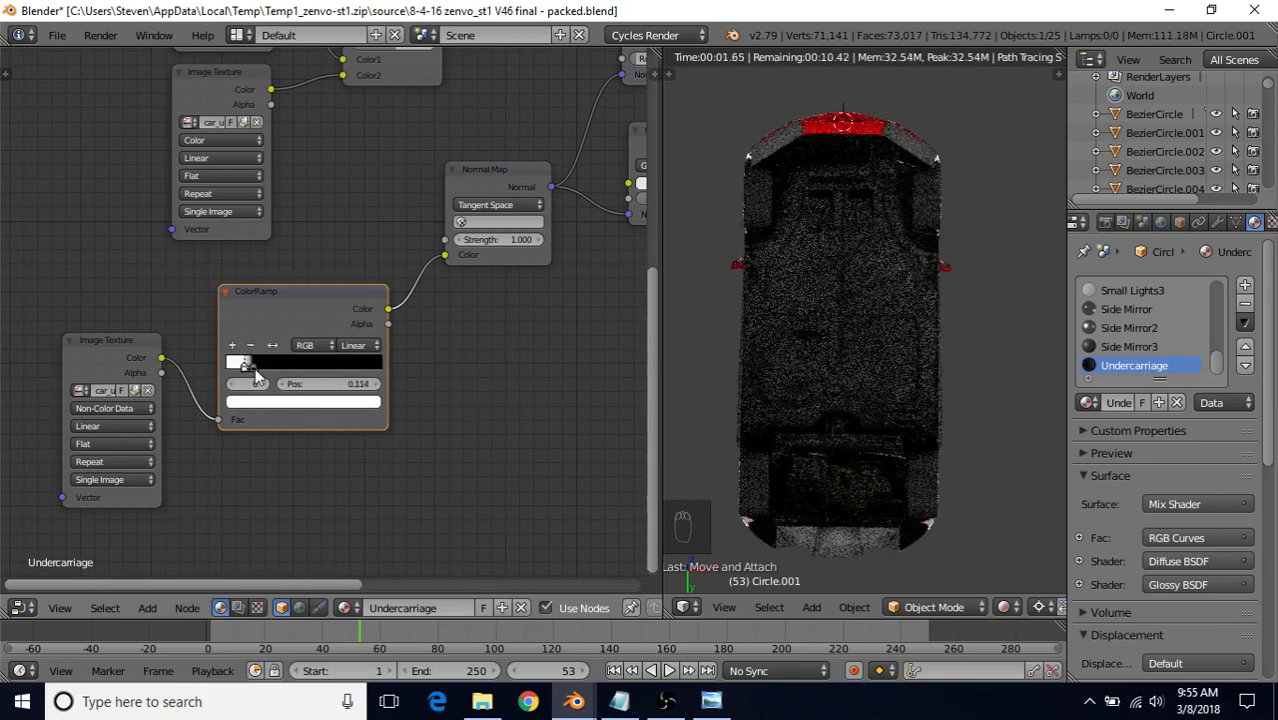
pyautogui.click(256, 368)
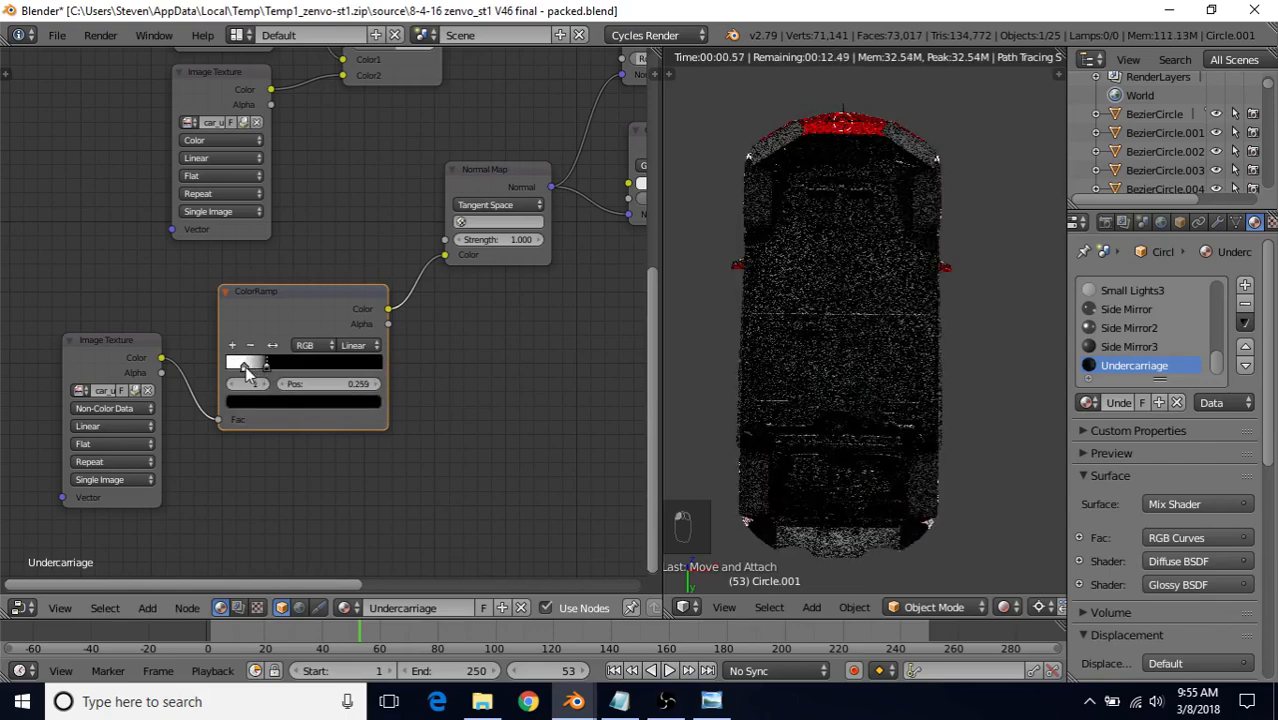
pyautogui.moveTo(246, 370); pyautogui.dragTo(271, 370)
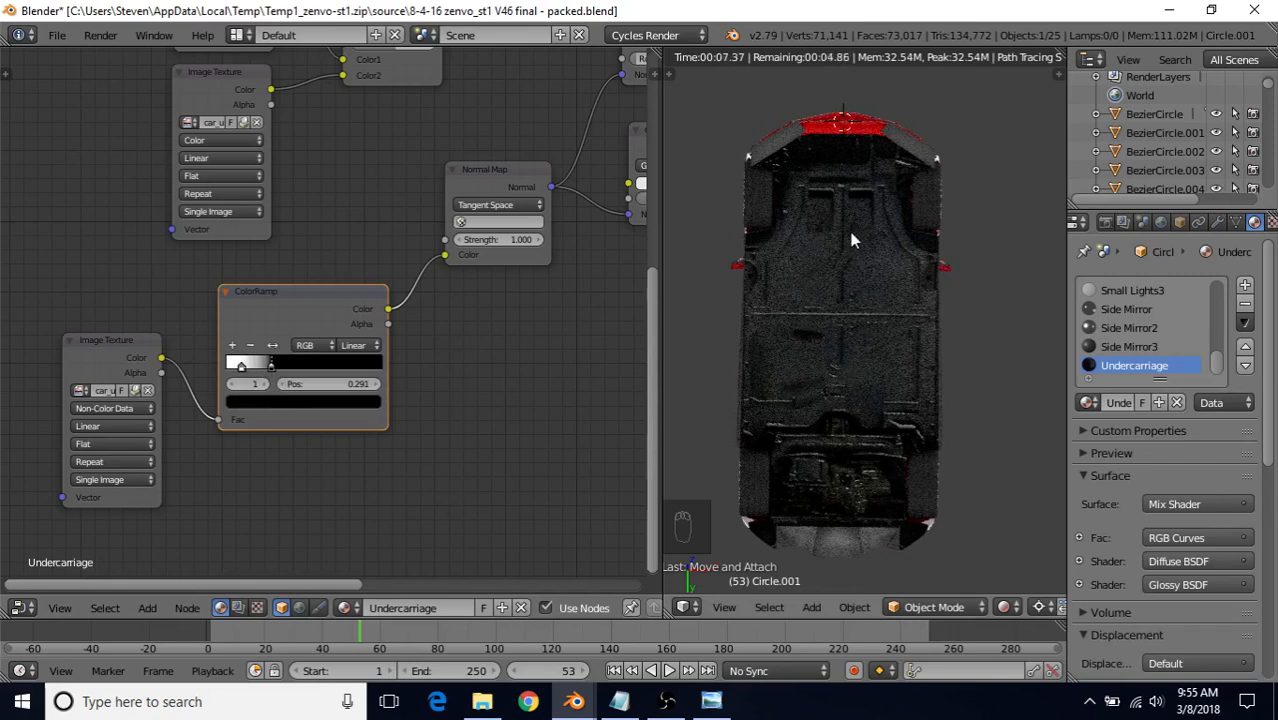
pyautogui.click(1005, 607)
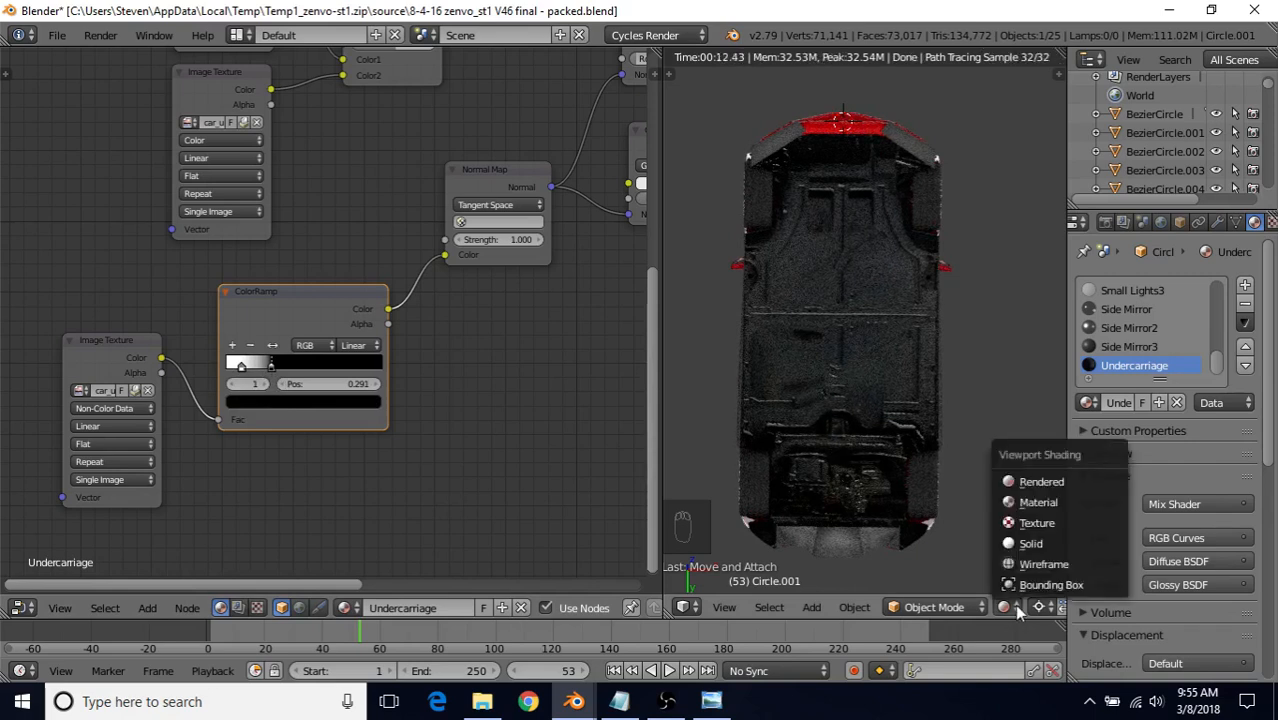
pyautogui.click(1031, 545)
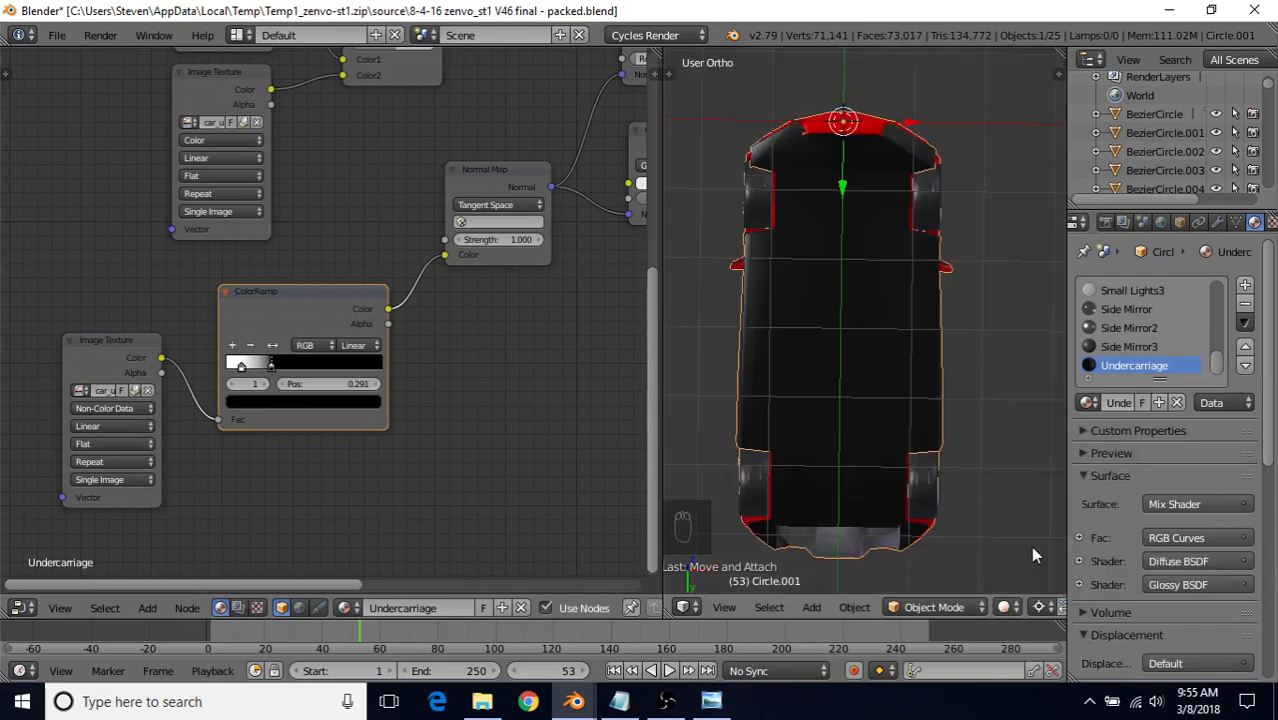
# Add the car_underside_ed1_h image from File Explorer as an Image Texture node and place it below the Normal Map node
pyautogui.click(482, 701)
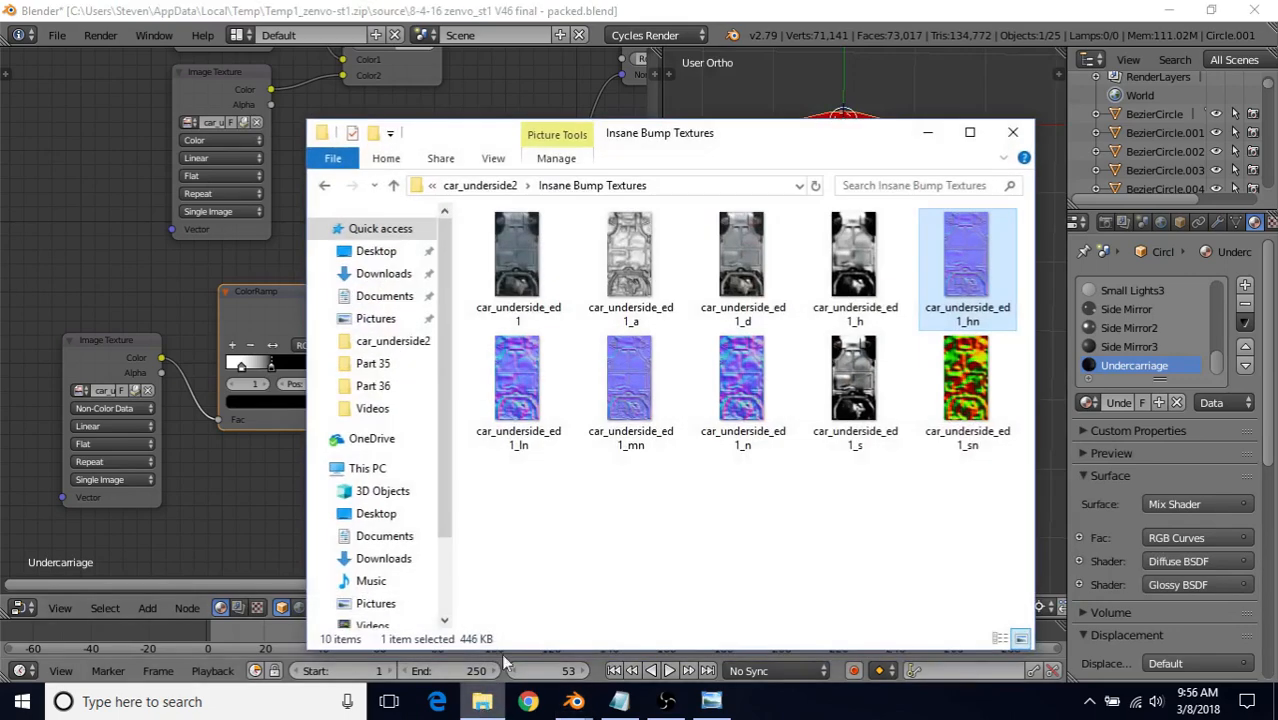
pyautogui.click(857, 283)
pyautogui.moveTo(857, 253); pyautogui.dragTo(277, 530)
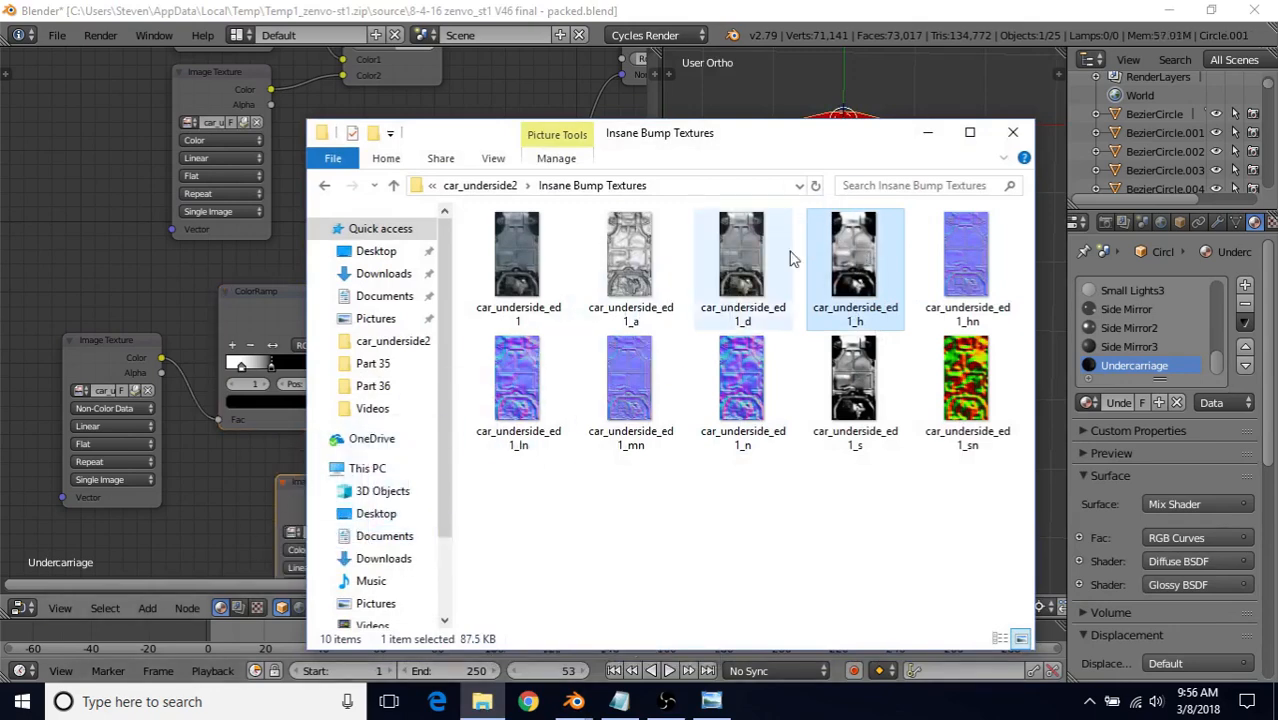
pyautogui.click(927, 132)
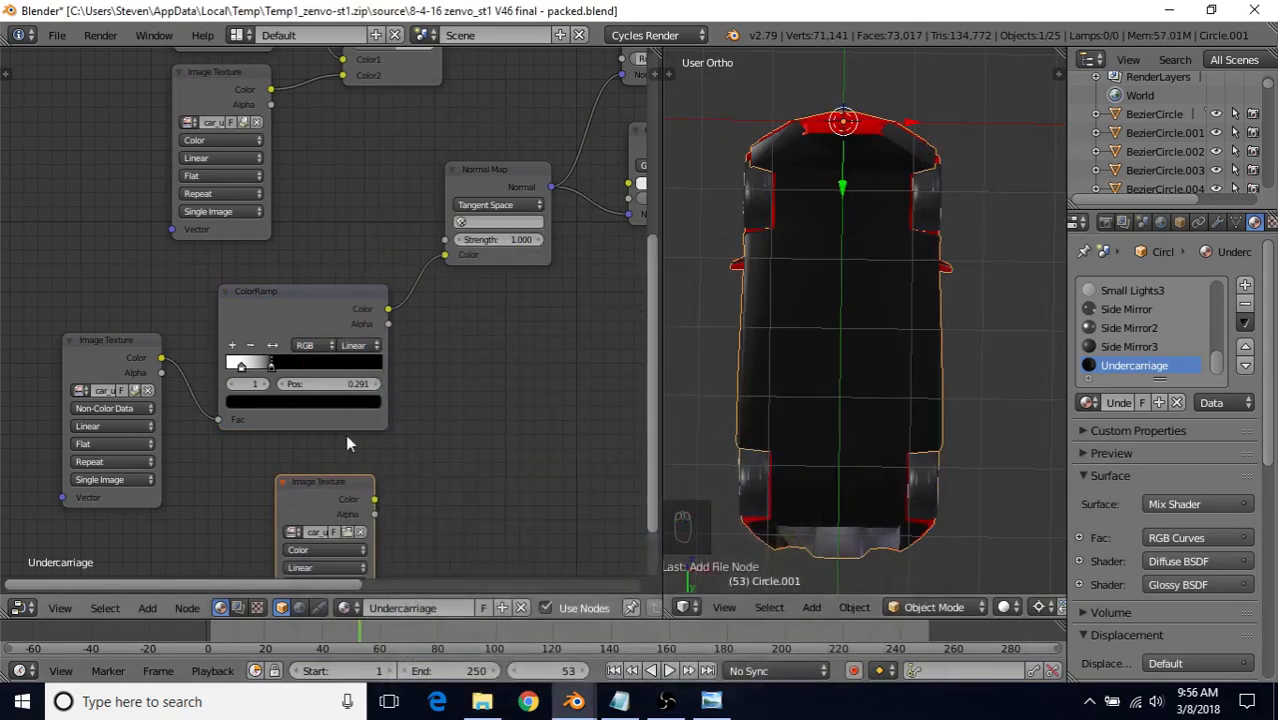
pyautogui.moveTo(417, 465); pyautogui.dragTo(333, 442, button='middle')
pyautogui.moveTo(262, 466); pyautogui.dragTo(436, 424)
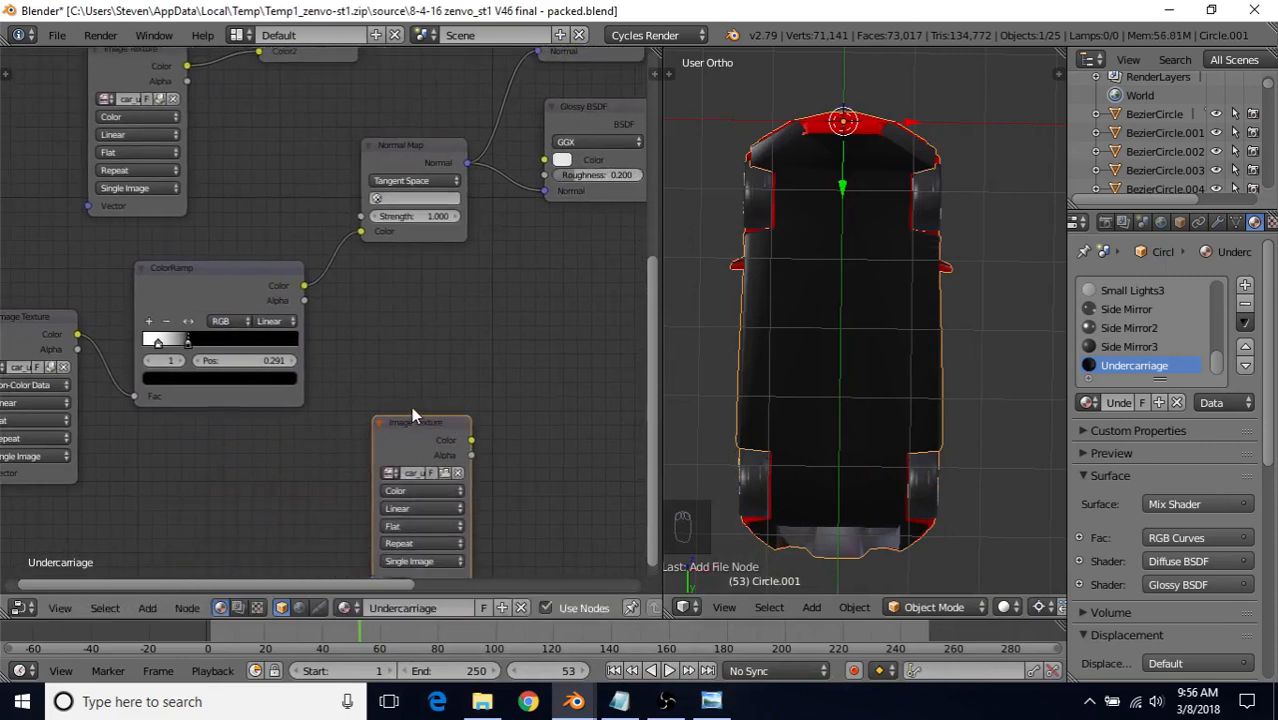
pyautogui.moveTo(411, 406); pyautogui.dragTo(501, 401, button='middle')
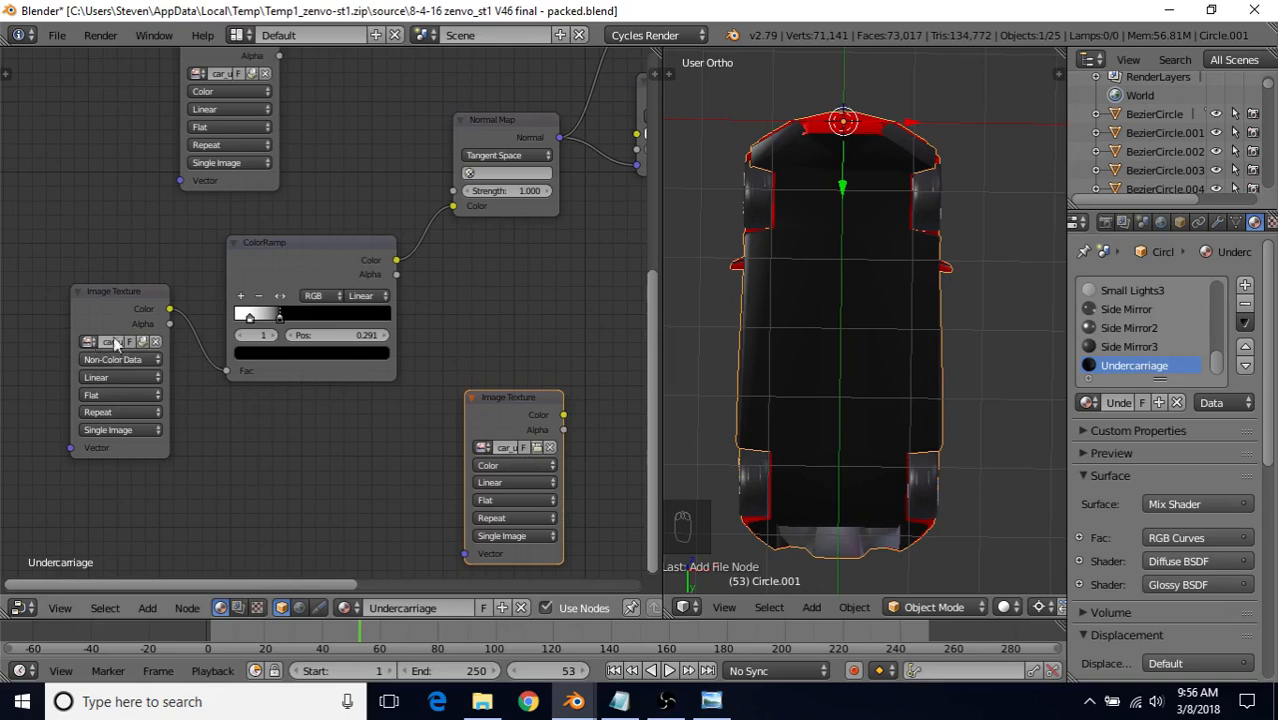
# Reposition the car_underside_ed1_h Image Texture below the normal map branch and place a duplicate of the Normal Map node up and right of it
pyautogui.moveTo(558, 321); pyautogui.dragTo(456, 352, button='middle')
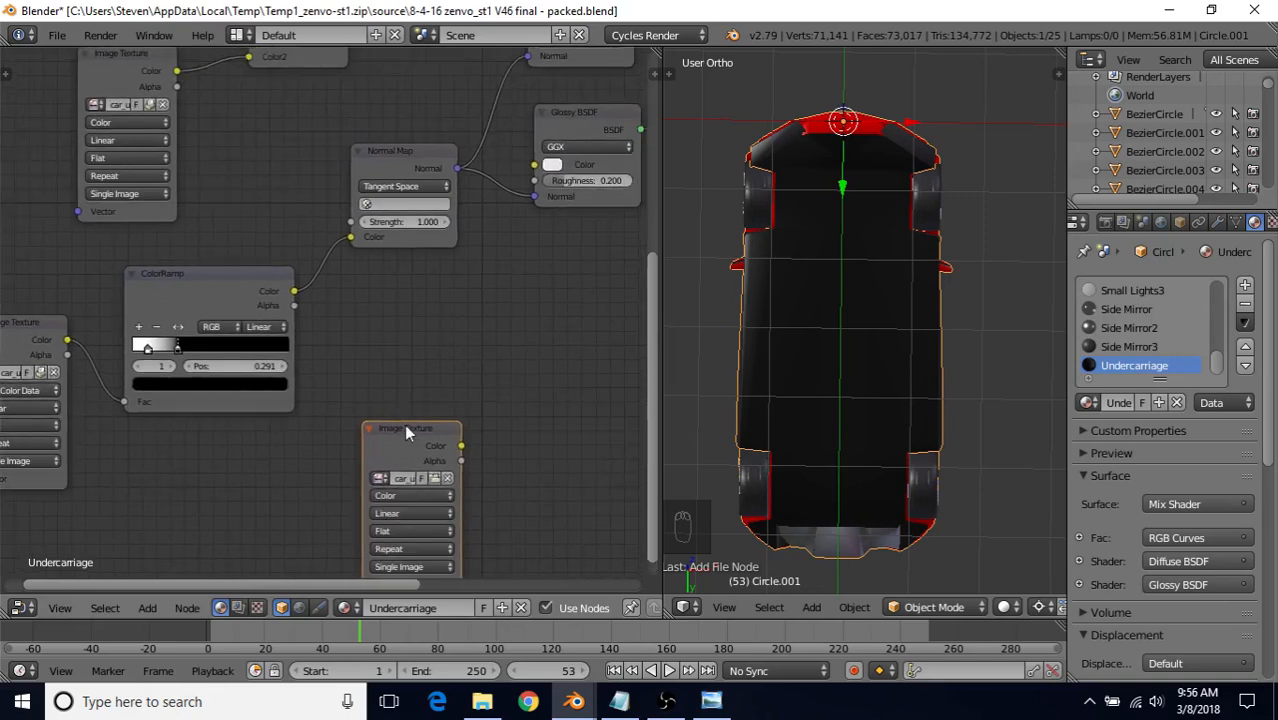
pyautogui.moveTo(406, 430); pyautogui.dragTo(434, 401)
pyautogui.moveTo(490, 372); pyautogui.dragTo(449, 289, button='middle')
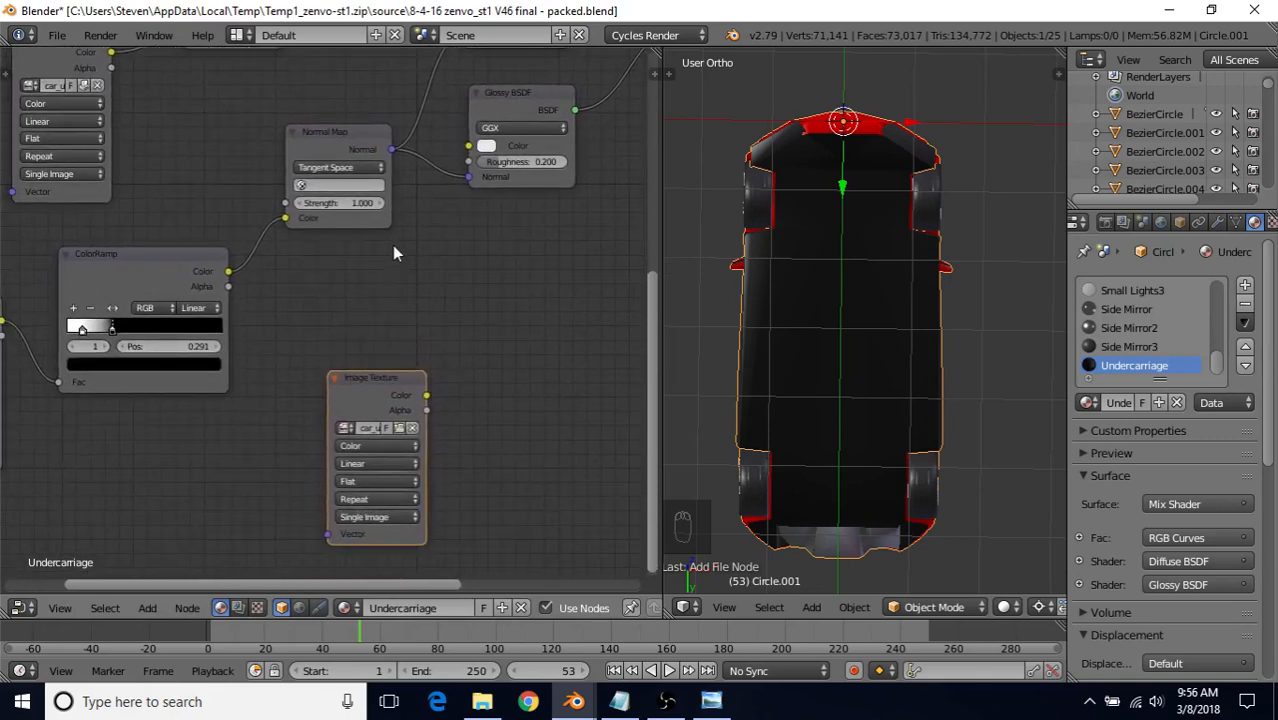
pyautogui.moveTo(390, 377); pyautogui.dragTo(362, 402)
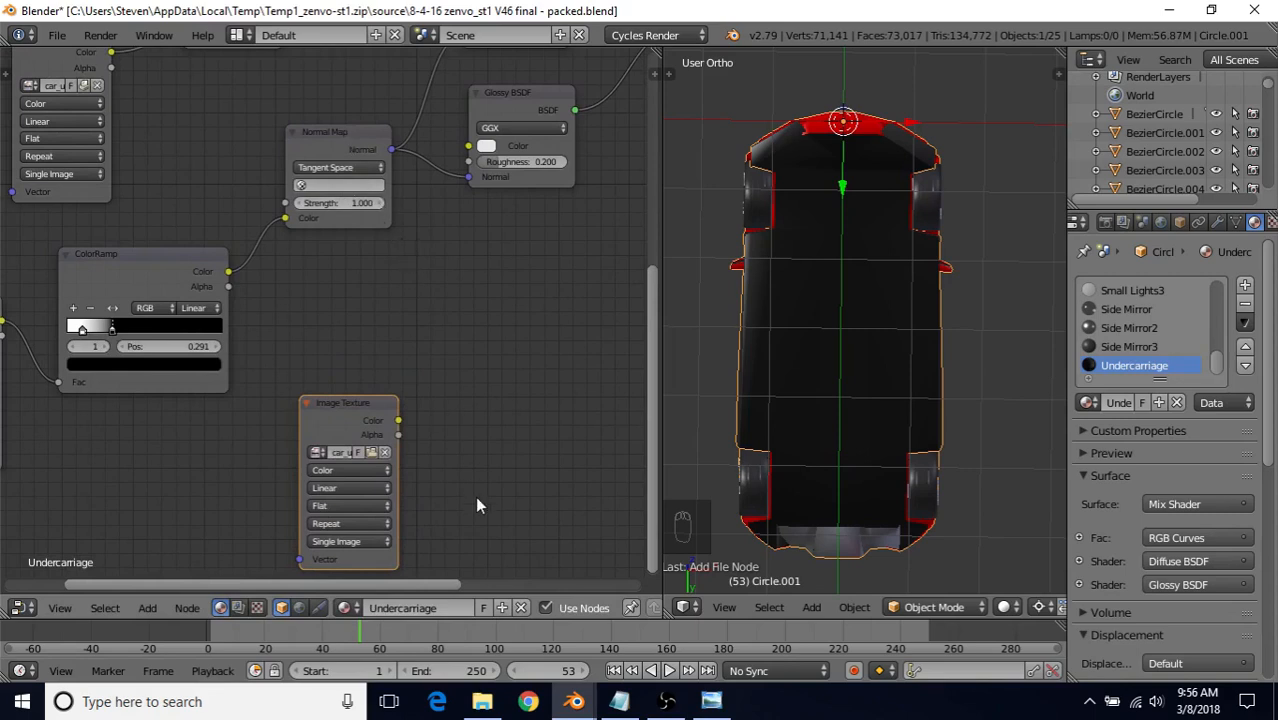
pyautogui.click(320, 132)
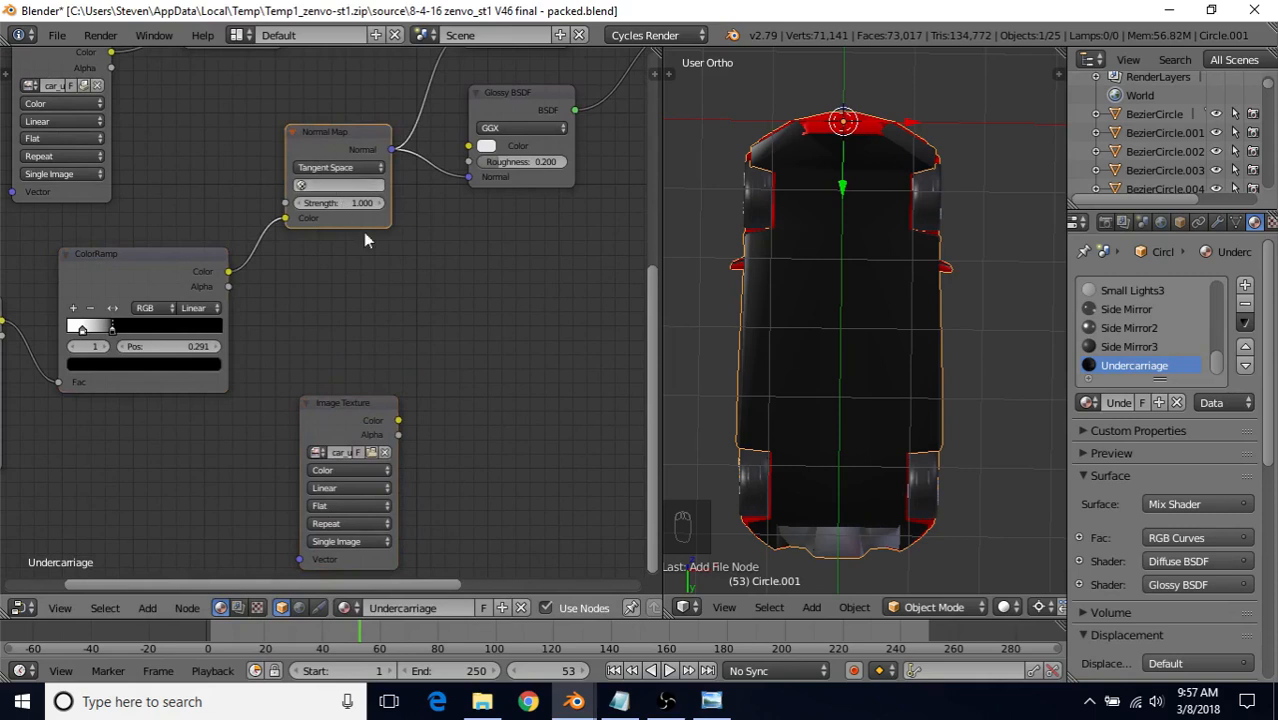
pyautogui.hotkey('shift', 'd')
pyautogui.click(547, 480)
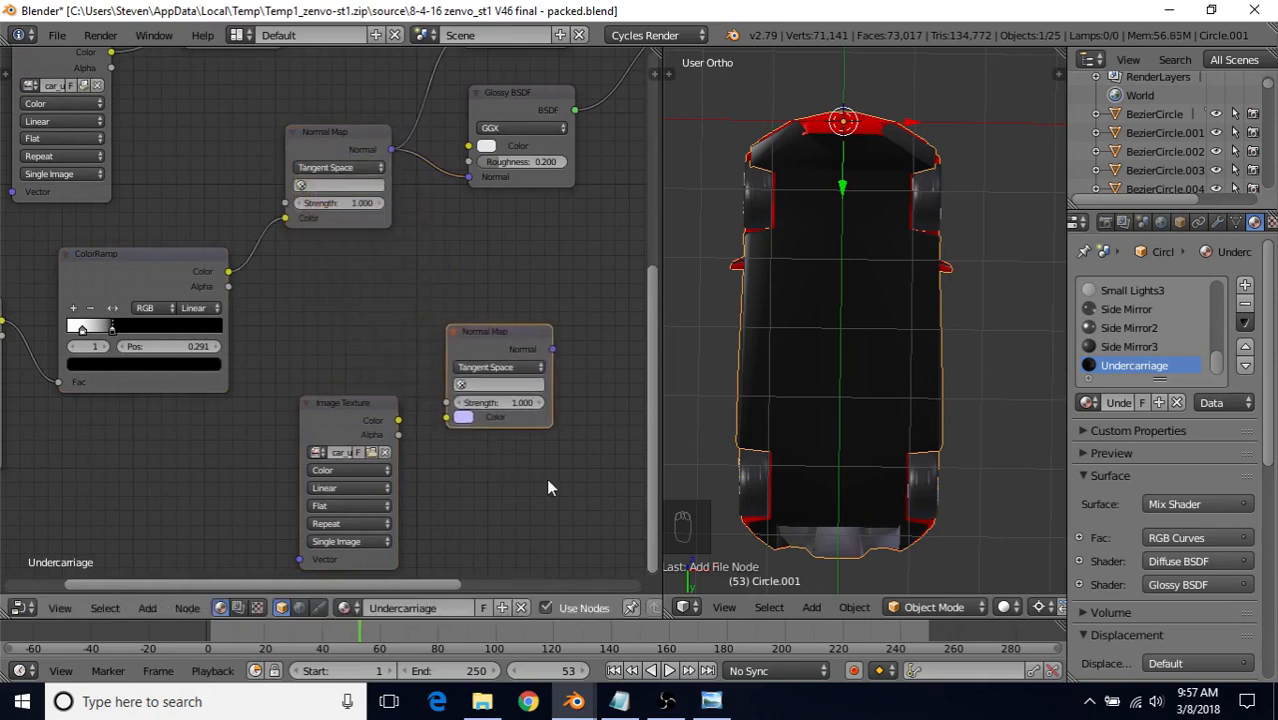
# Shift the height Image Texture left and place a duplicate of the ColorRamp between it and the duplicated Normal Map
pyautogui.click(357, 410)
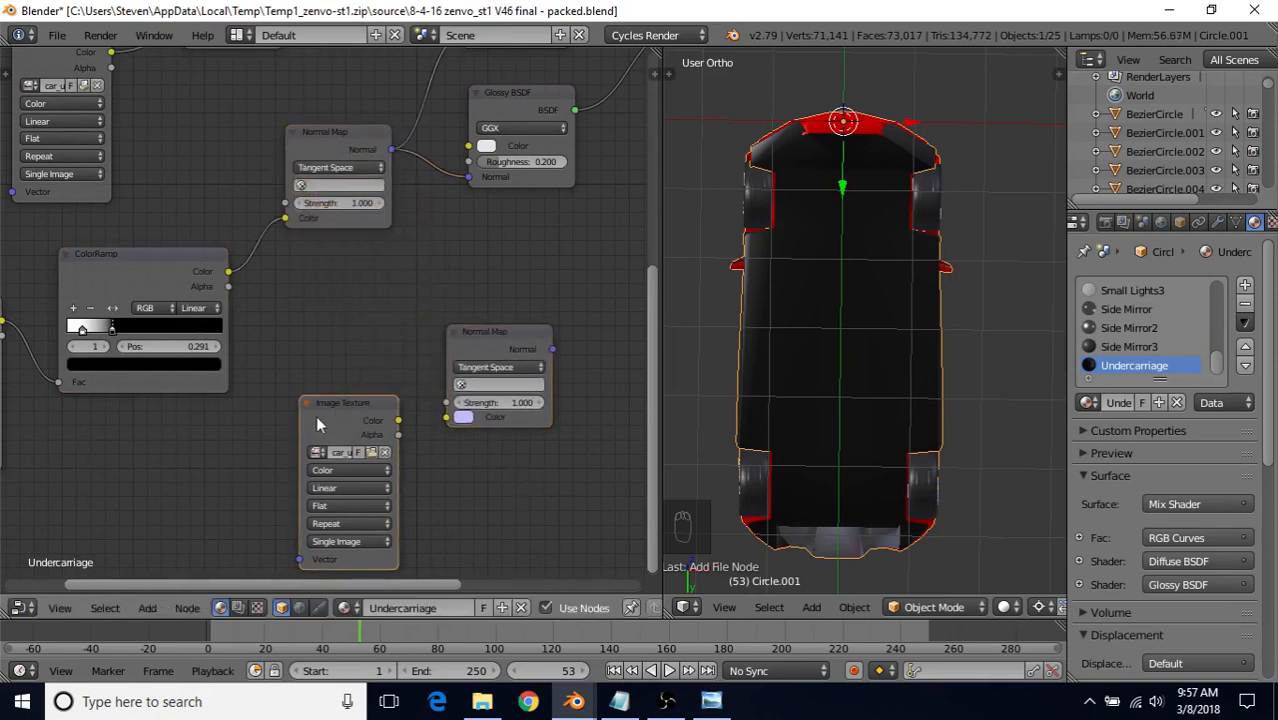
pyautogui.moveTo(316, 425); pyautogui.dragTo(167, 478)
pyautogui.moveTo(395, 384); pyautogui.dragTo(473, 302, button='middle')
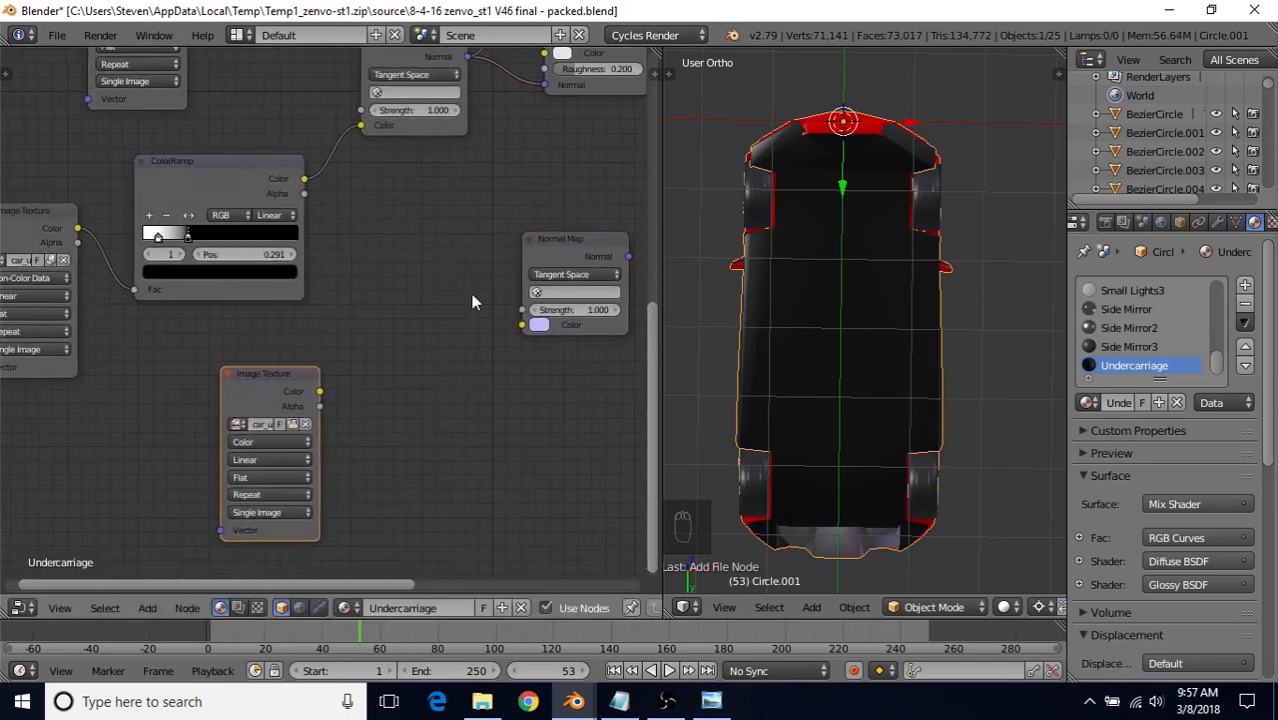
pyautogui.click(190, 168)
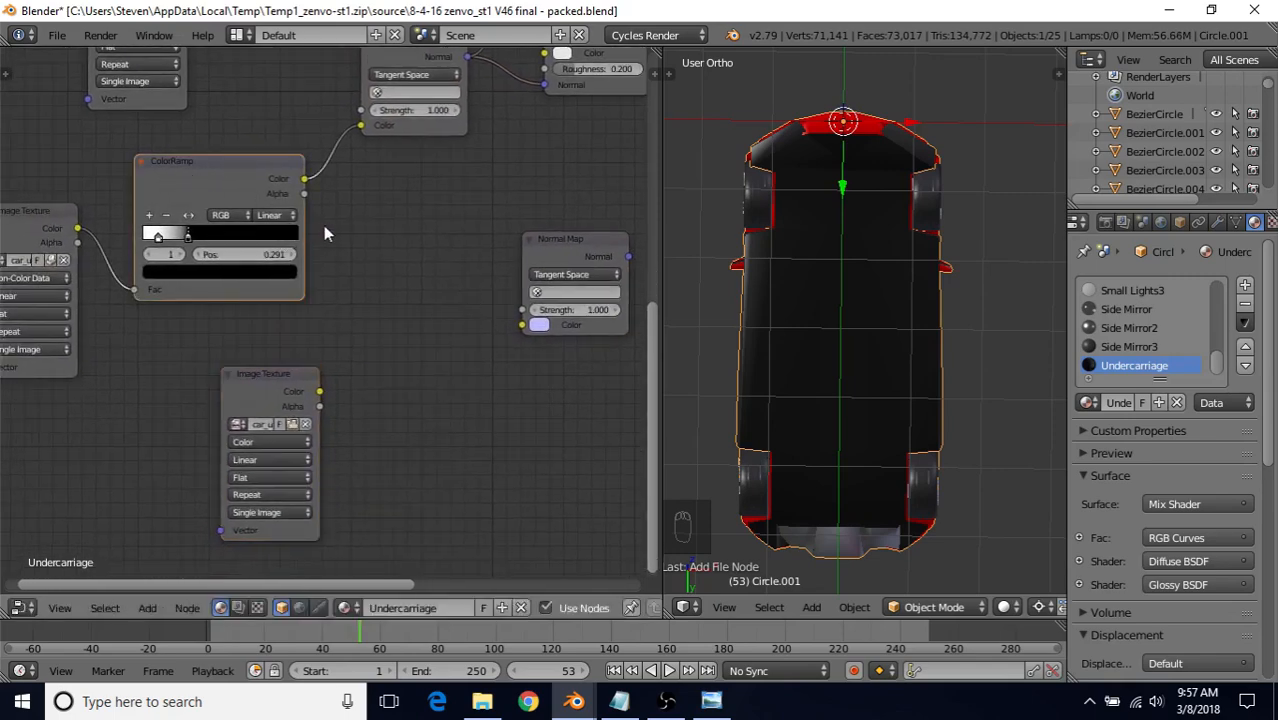
pyautogui.hotkey('shift', 'd')
pyautogui.click(532, 376)
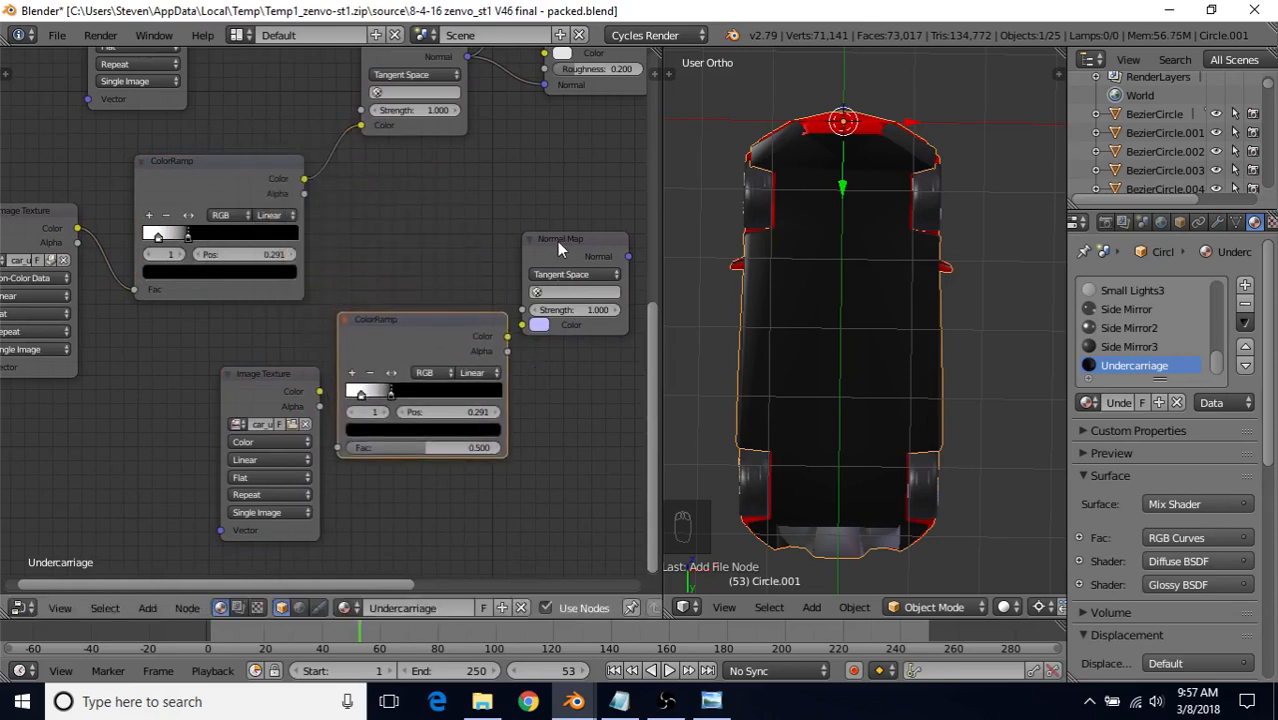
# Link the height Image Texture's Color to the duplicated ColorRamp's Fac, and the ramp's Color to the duplicated Normal Map's Color
pyautogui.moveTo(322, 392); pyautogui.dragTo(331, 417)
pyautogui.moveTo(268, 374); pyautogui.dragTo(228, 383)
pyautogui.moveTo(429, 342); pyautogui.dragTo(396, 339)
pyautogui.moveTo(280, 401); pyautogui.dragTo(316, 468)
pyautogui.moveTo(486, 357); pyautogui.dragTo(523, 334)
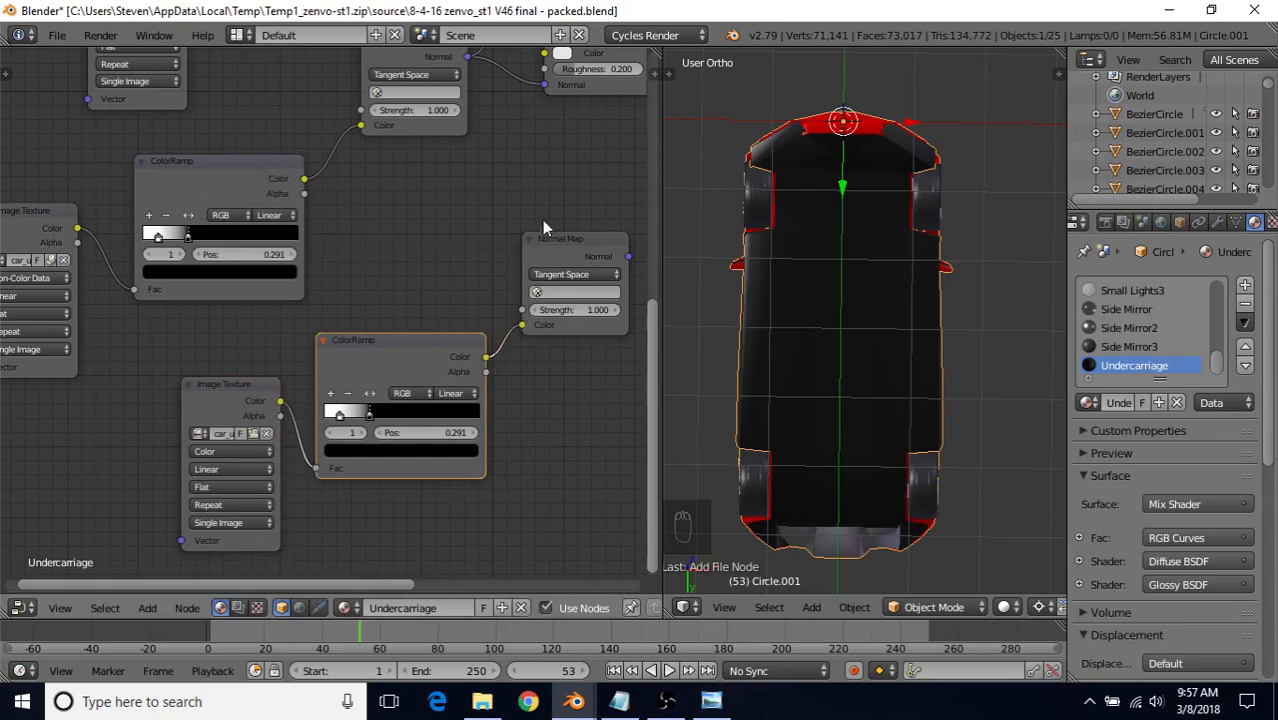
# Add a Bump vector node and place it just right of the duplicated Normal Map
pyautogui.moveTo(542, 225); pyautogui.dragTo(447, 287, button='middle')
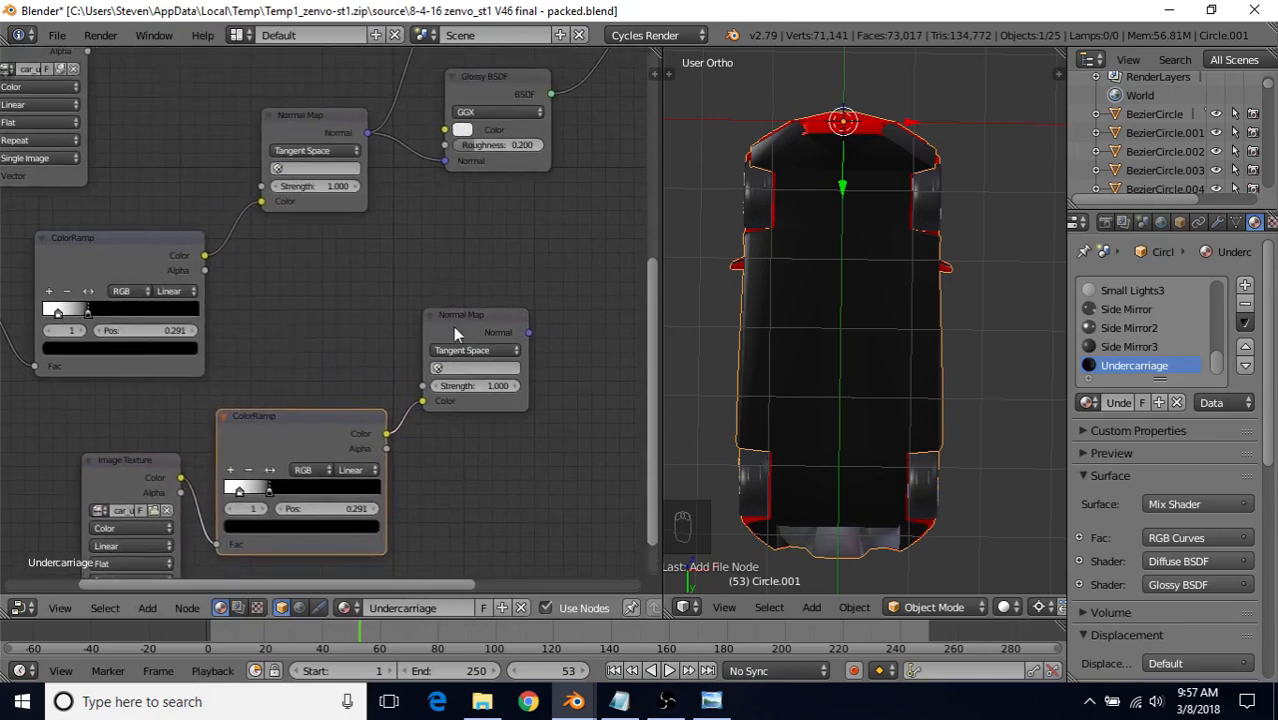
pyautogui.click(150, 609)
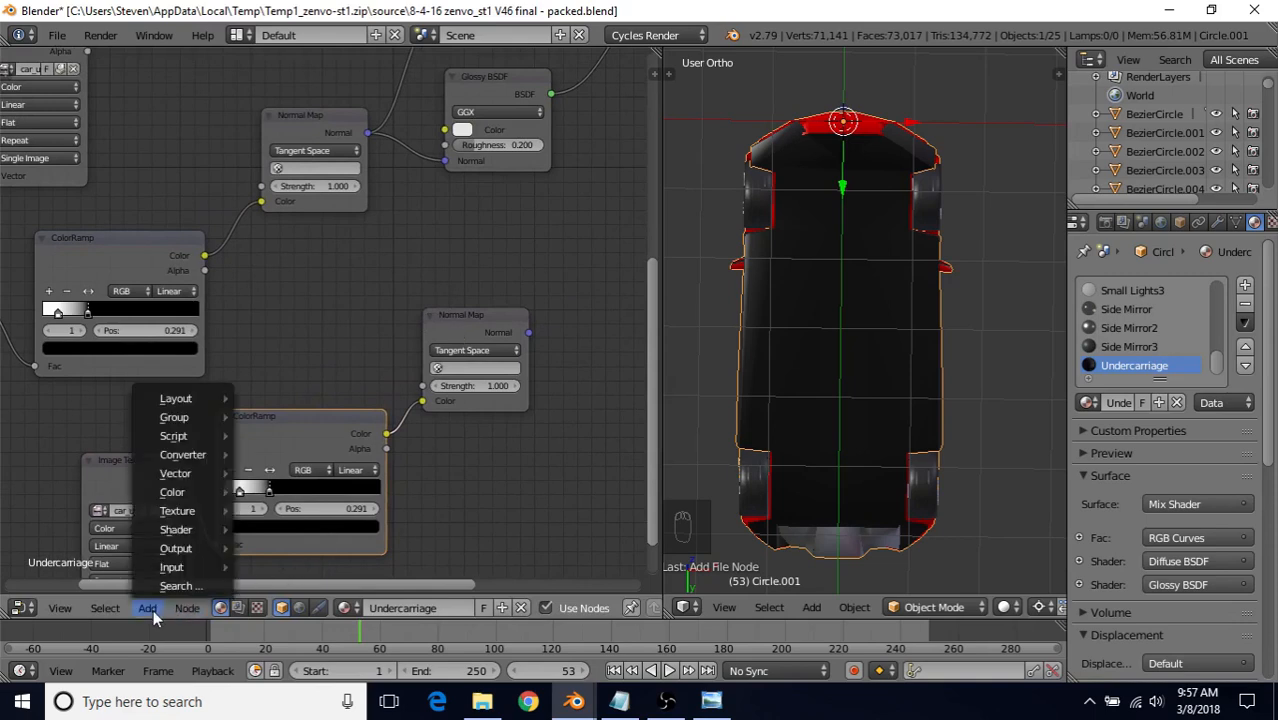
pyautogui.moveTo(195, 471)
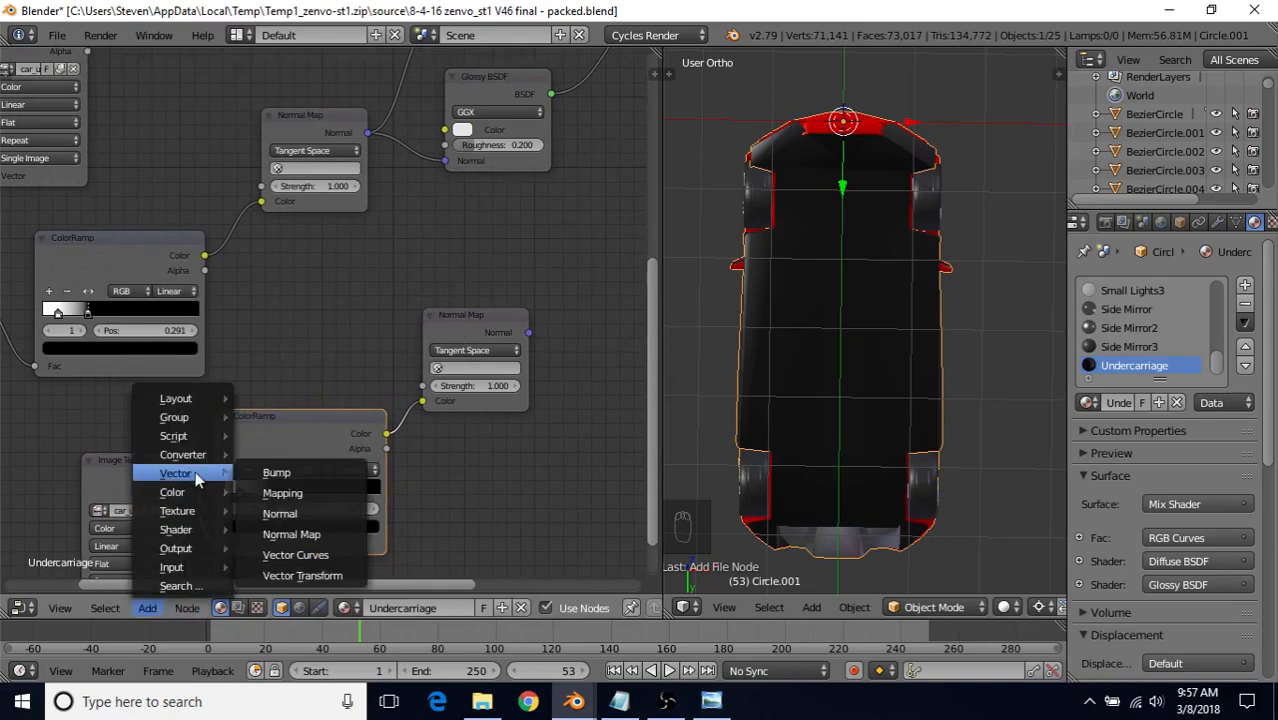
pyautogui.click(310, 480)
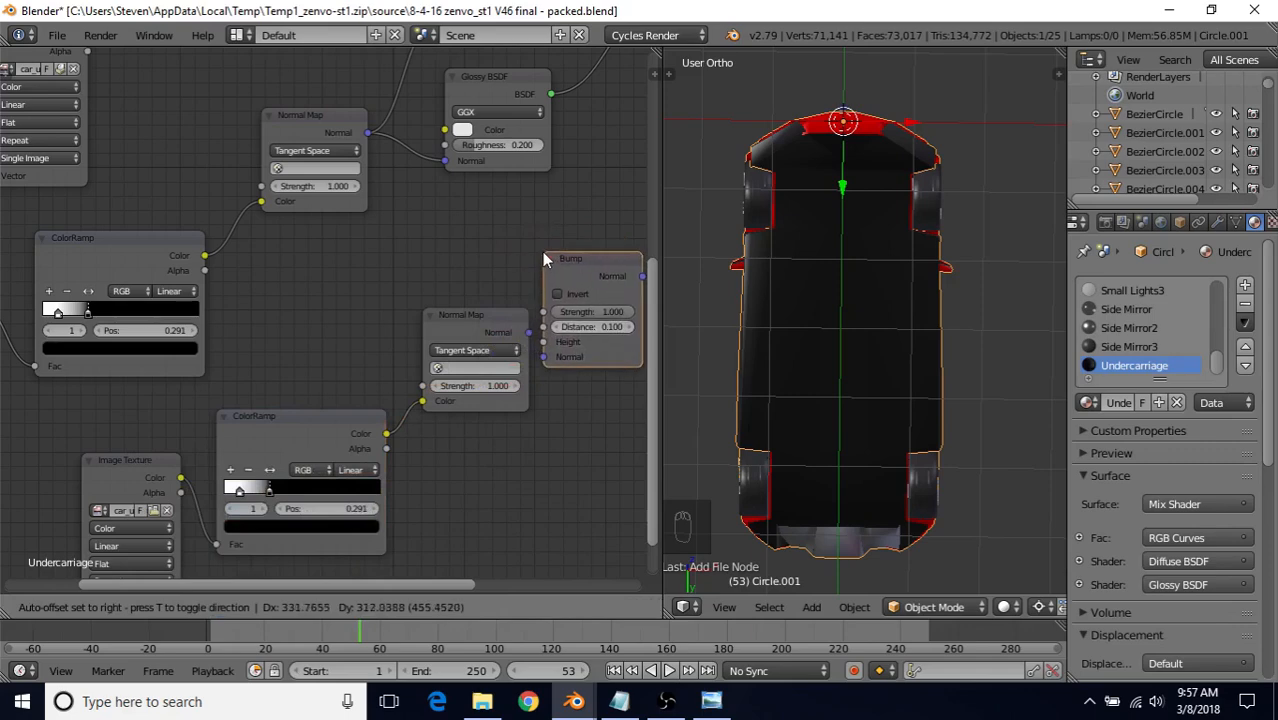
pyautogui.click(543, 259)
# Move the height Image Texture, ColorRamp and Normal Map left and down, keeping the texture close to its ramp
pyautogui.scroll(-3, 387, 441)
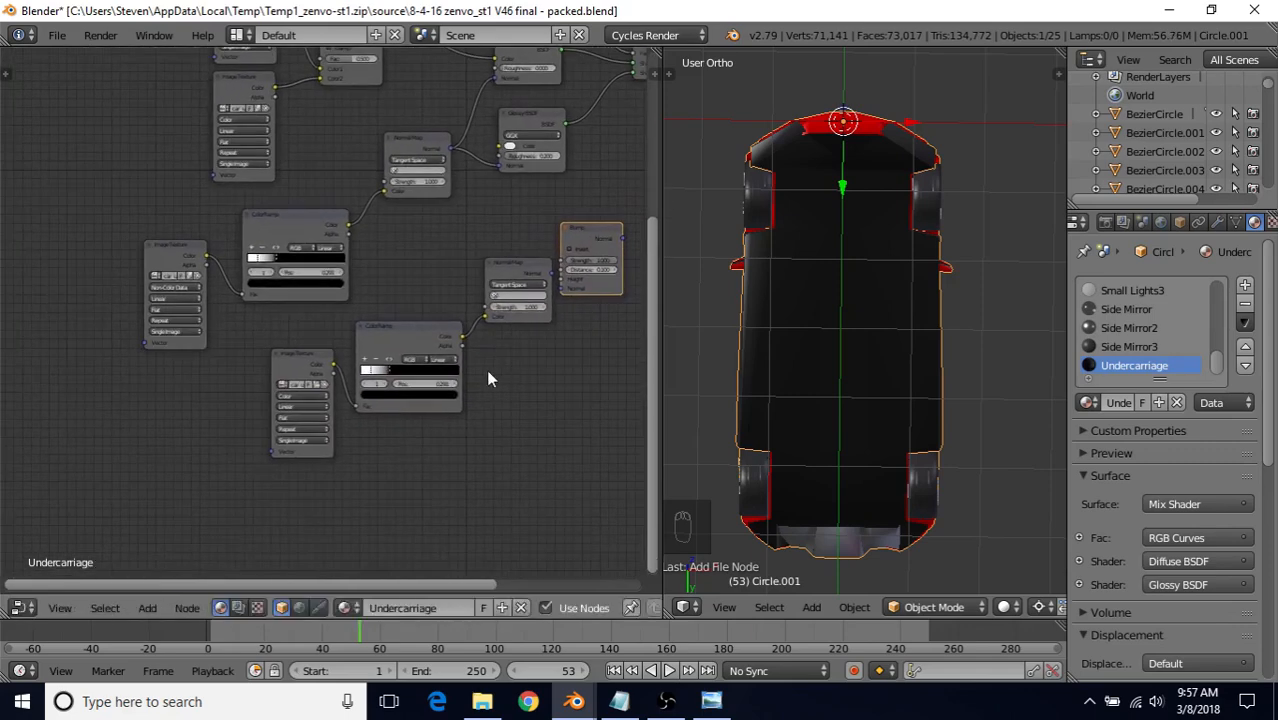
pyautogui.moveTo(307, 360); pyautogui.dragTo(194, 400)
pyautogui.press('b')
pyautogui.moveTo(400, 251); pyautogui.dragTo(513, 468)
pyautogui.press('g')
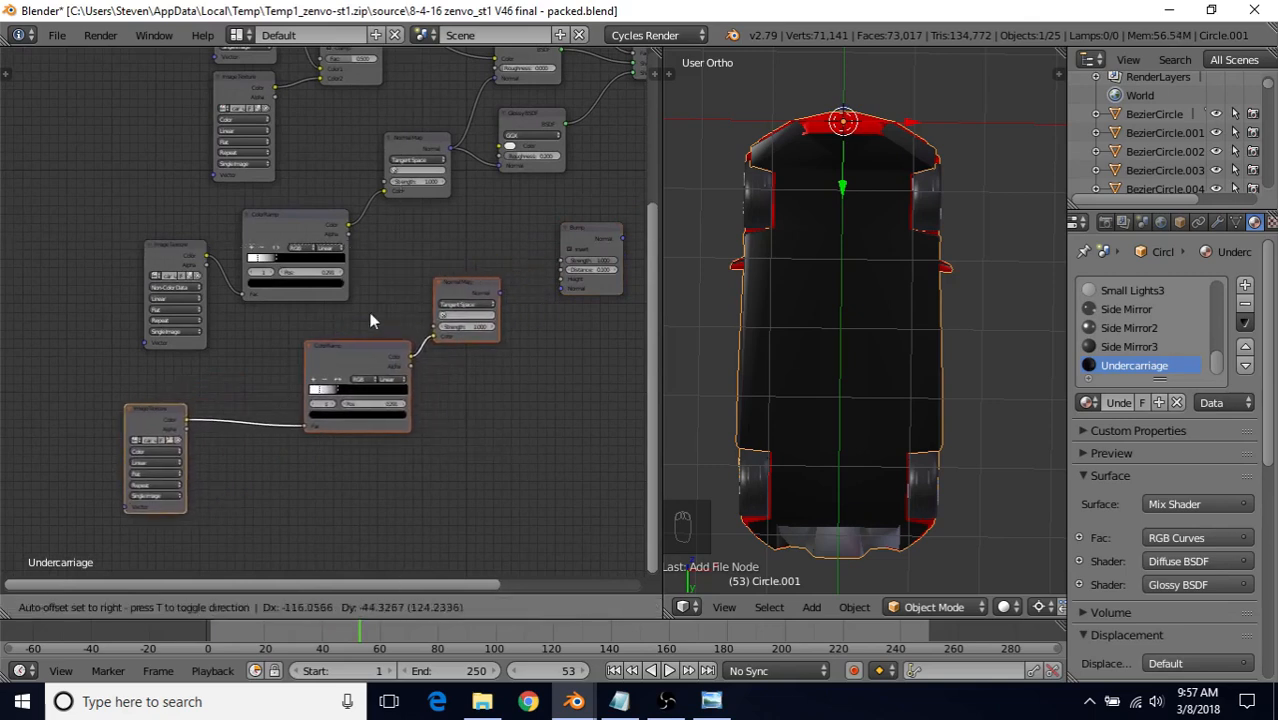
pyautogui.click(337, 326)
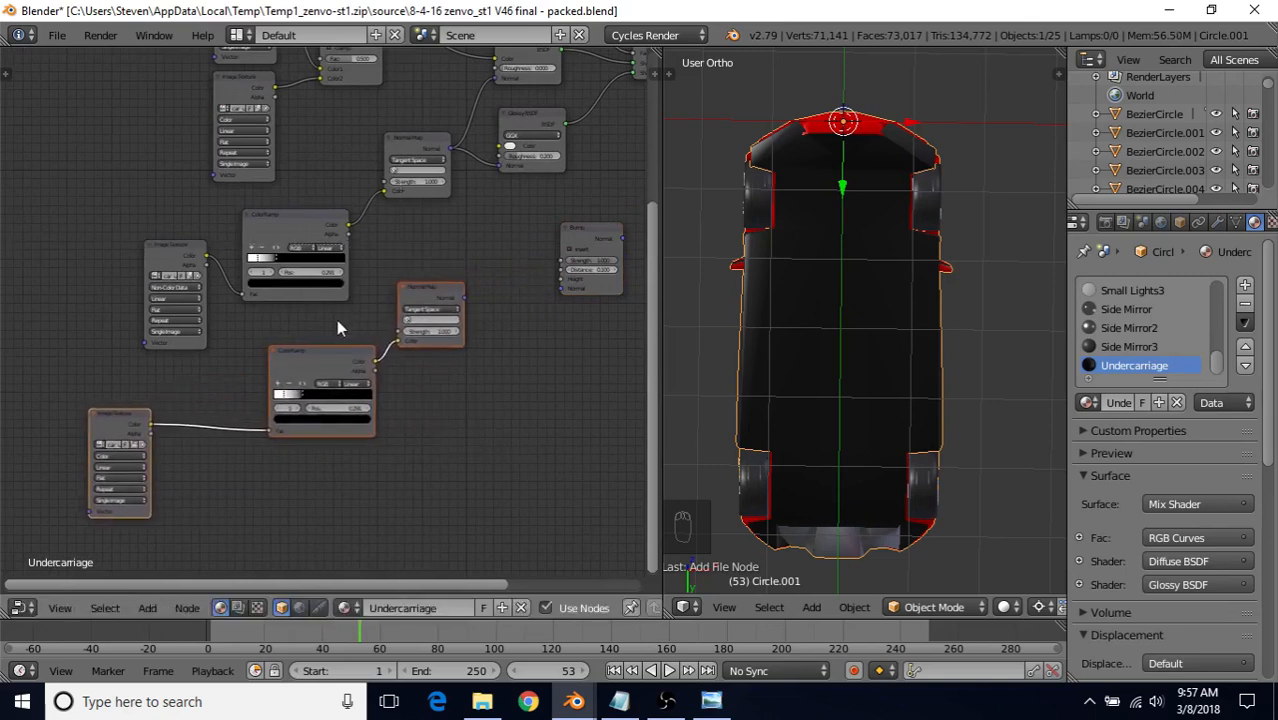
pyautogui.click(125, 421)
pyautogui.press('g')
pyautogui.click(315, 372)
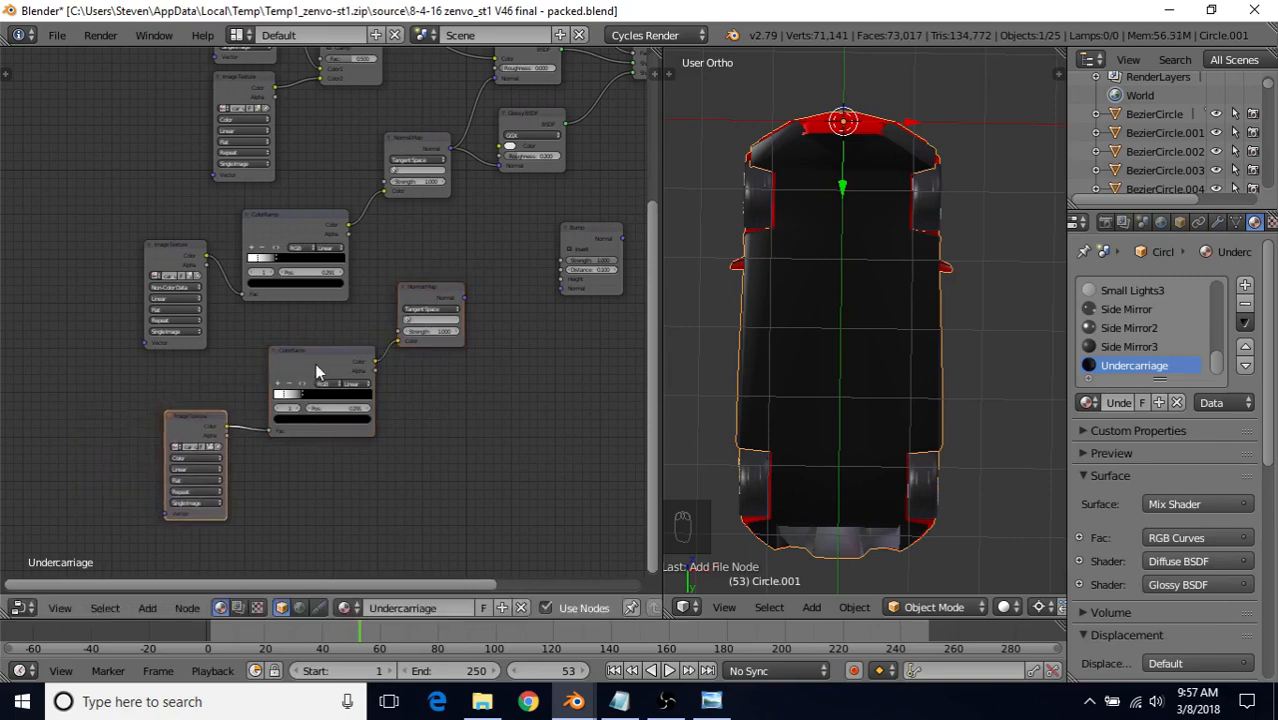
# Move the Bump node next to the lower Normal Map and link that map's Normal output to the Bump's Normal input
pyautogui.rightClick(593, 228)
pyautogui.press('g')
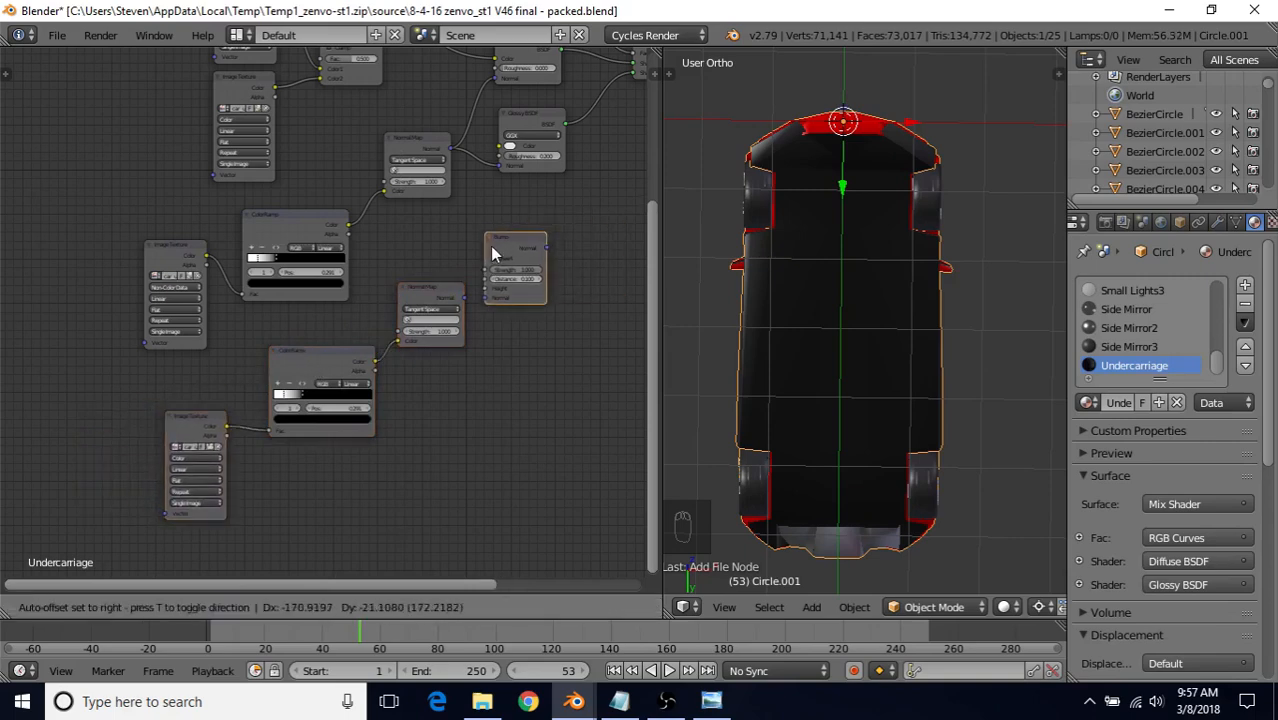
pyautogui.click(492, 246)
pyautogui.scroll(5, 480, 240)
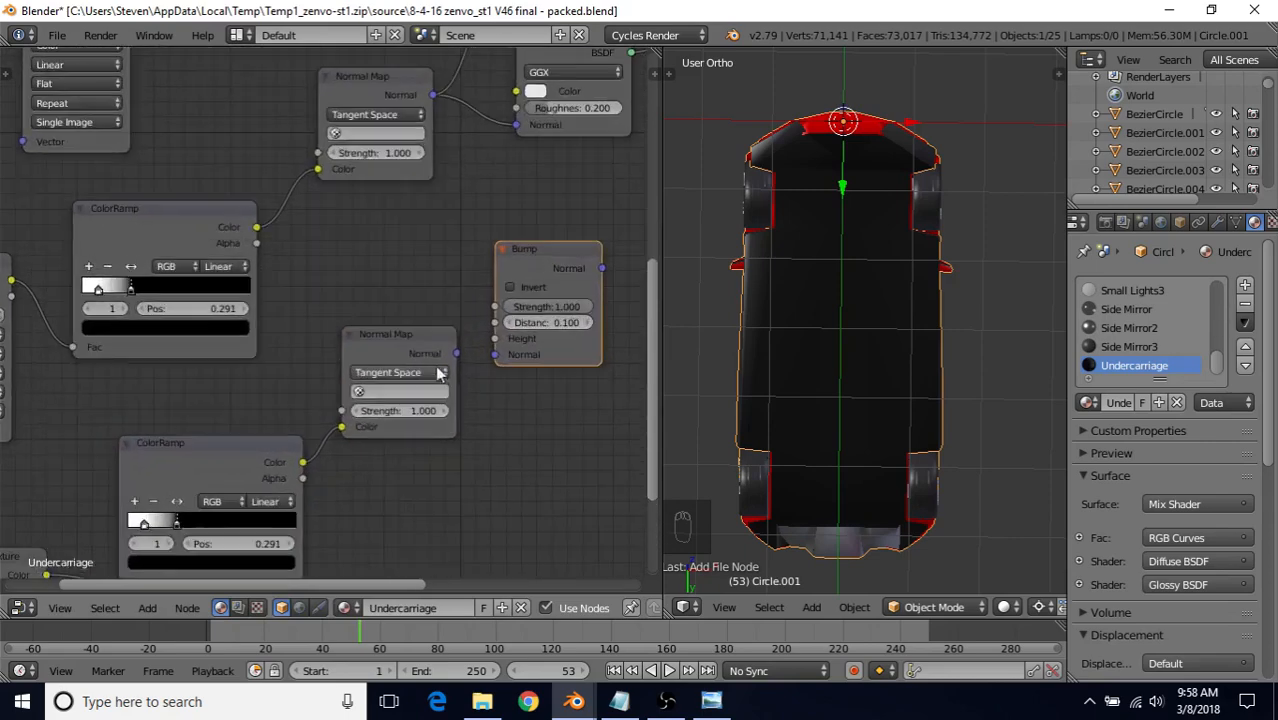
pyautogui.moveTo(461, 350); pyautogui.dragTo(498, 357)
# Select the whole height branch, including the Bump node, and move it down and left of the shaders
pyautogui.scroll(-3, 362, 321)
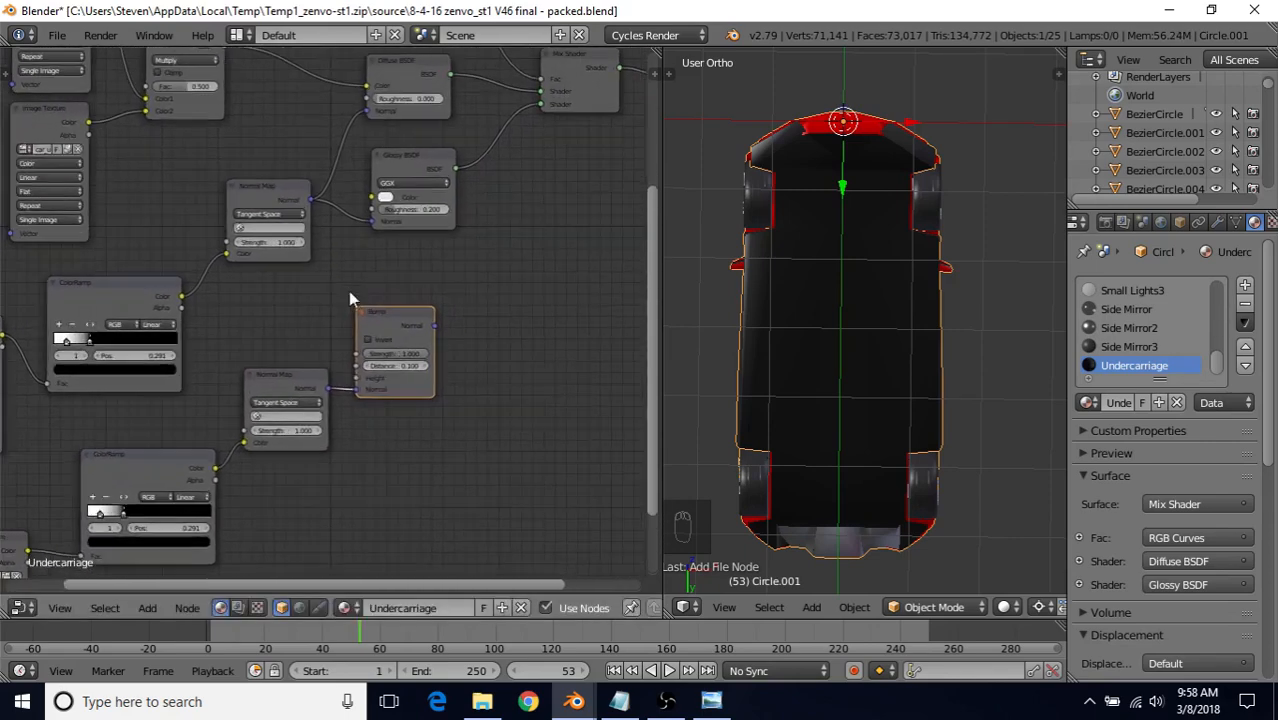
pyautogui.scroll(2, 348, 291)
pyautogui.scroll(-4, 400, 210)
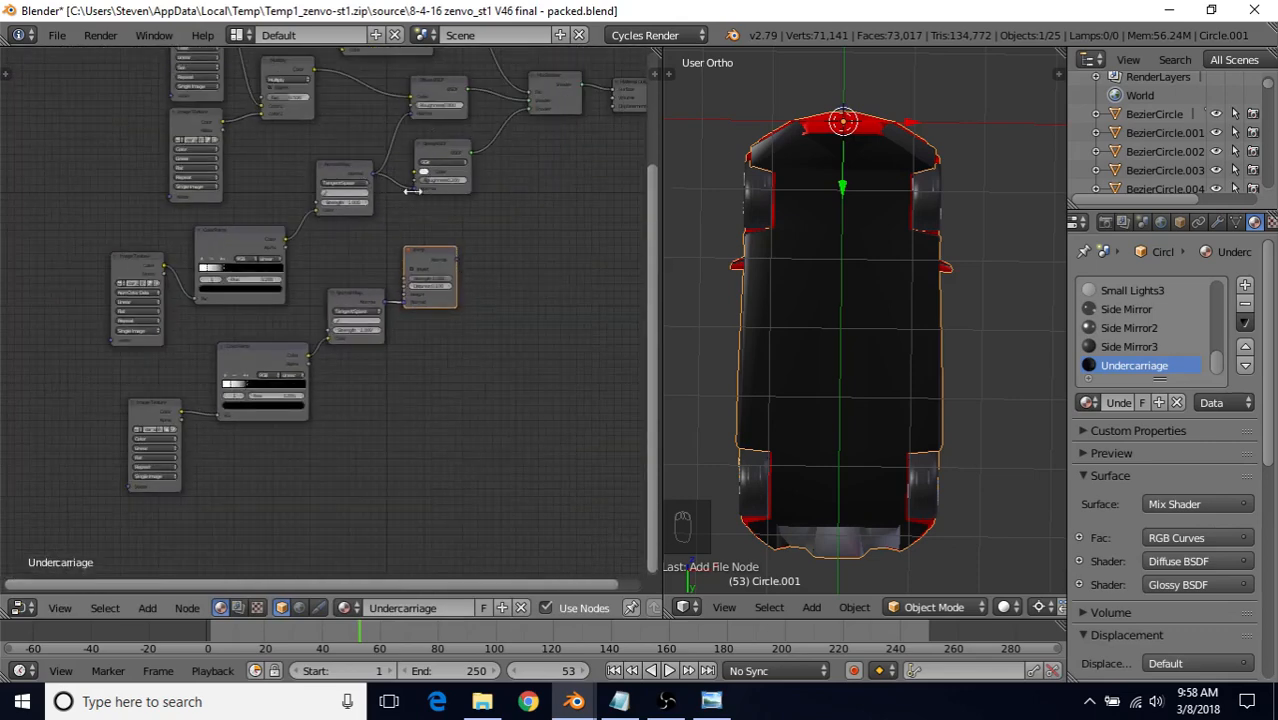
pyautogui.press('b')
pyautogui.moveTo(122, 359); pyautogui.dragTo(458, 510)
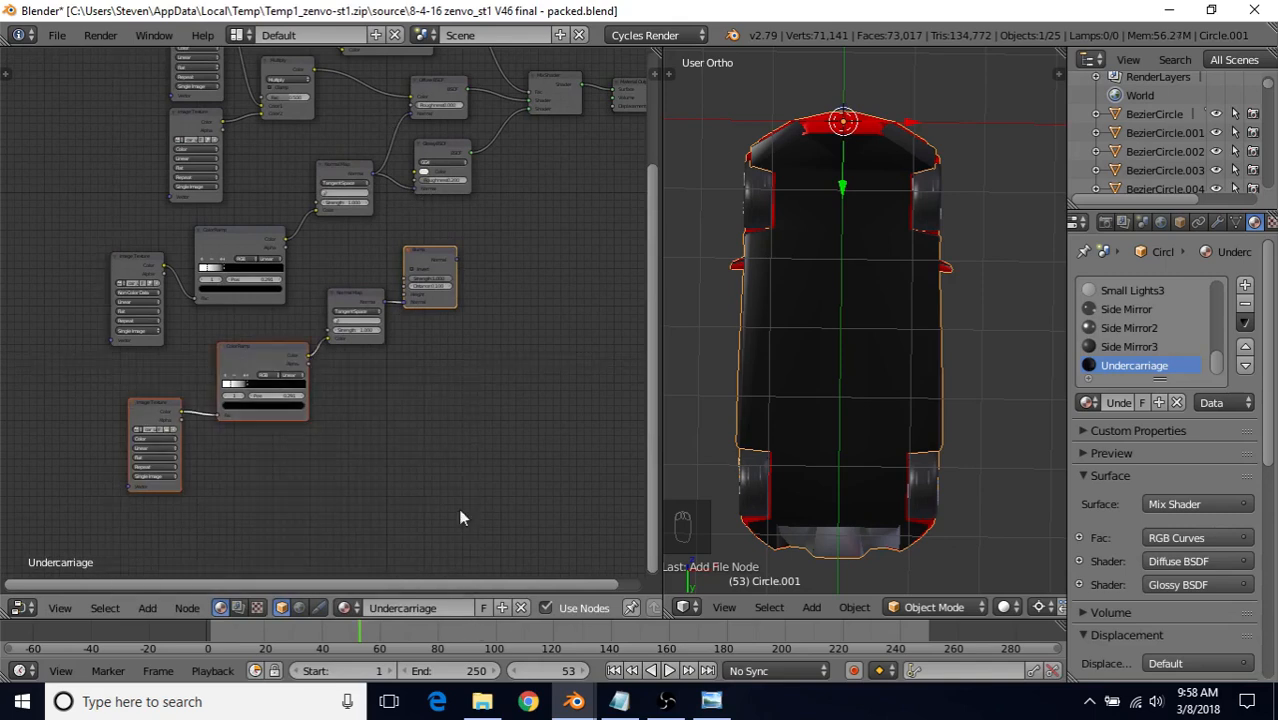
pyautogui.press('b')
pyautogui.moveTo(335, 300); pyautogui.dragTo(405, 378)
pyautogui.press('g')
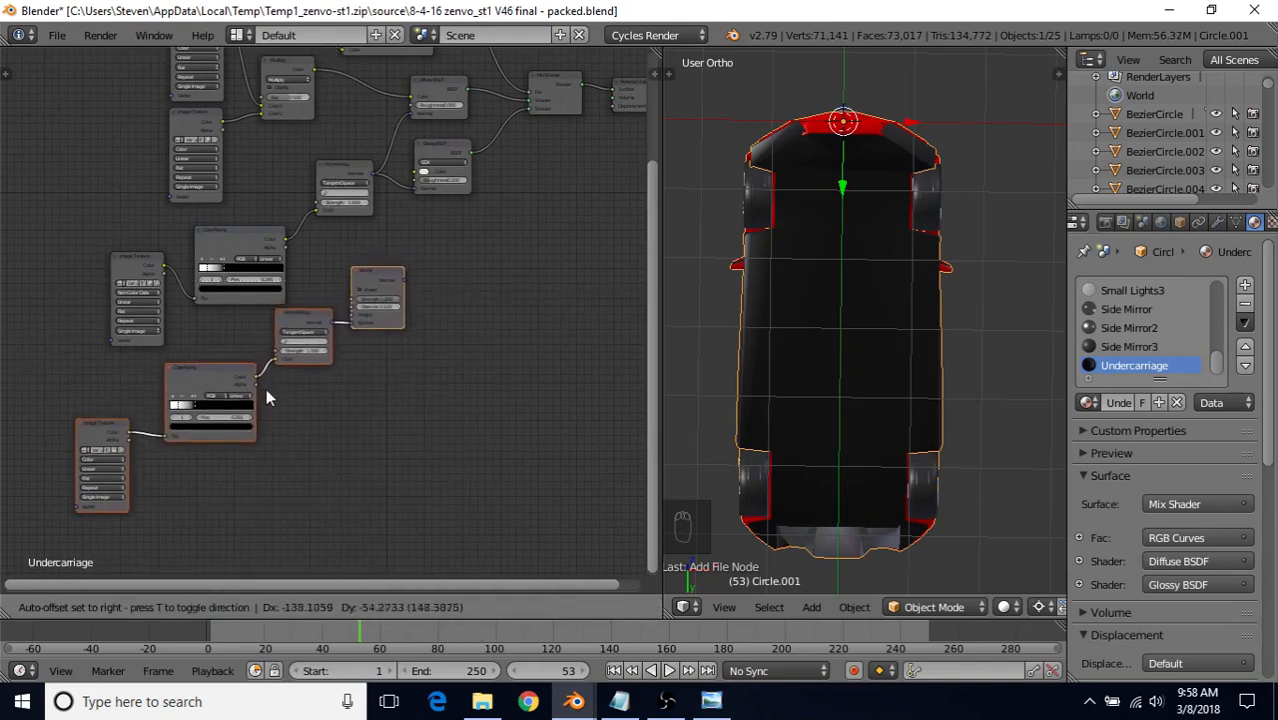
pyautogui.click(234, 416)
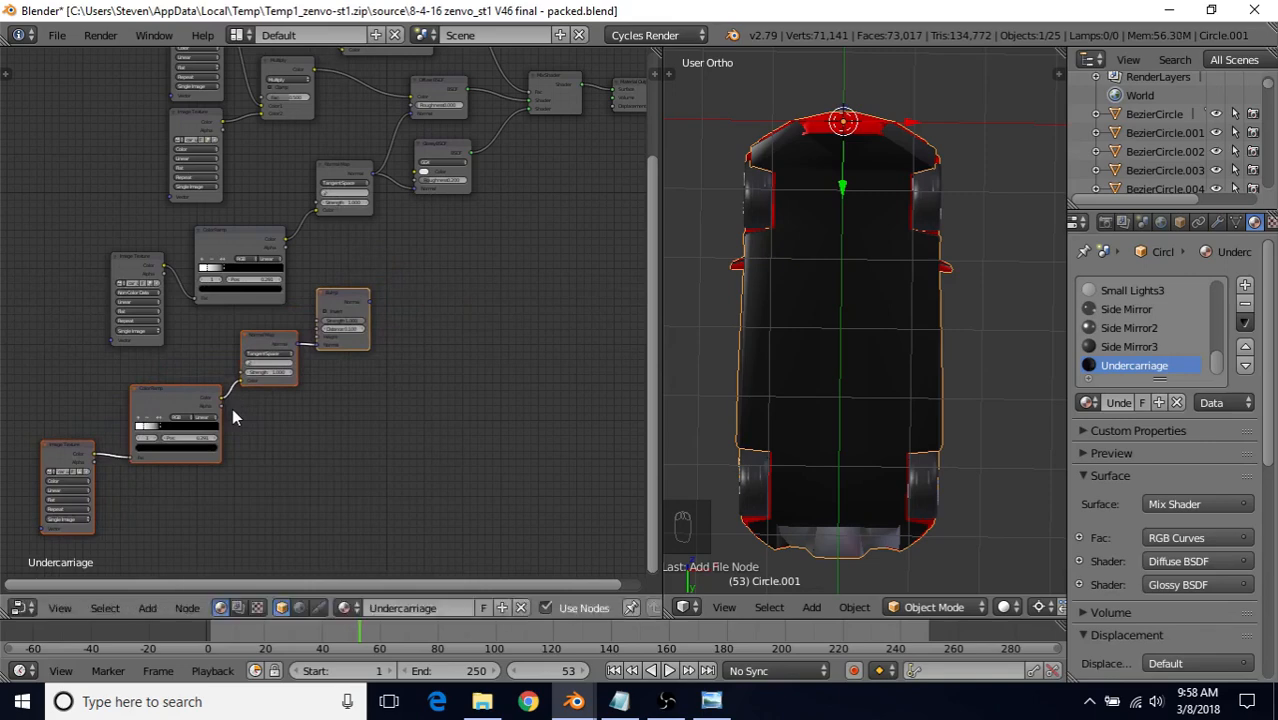
# Link the Bump node's Normal output to the Normal inputs of both the Glossy BSDF and the Diffuse BSDF
pyautogui.moveTo(444, 304); pyautogui.dragTo(347, 379, button='middle')
pyautogui.scroll(6, 488, 358)
pyautogui.moveTo(323, 449); pyautogui.dragTo(390, 270)
pyautogui.moveTo(354, 420); pyautogui.dragTo(386, 150)
pyautogui.moveTo(357, 399); pyautogui.dragTo(356, 429, button='middle')
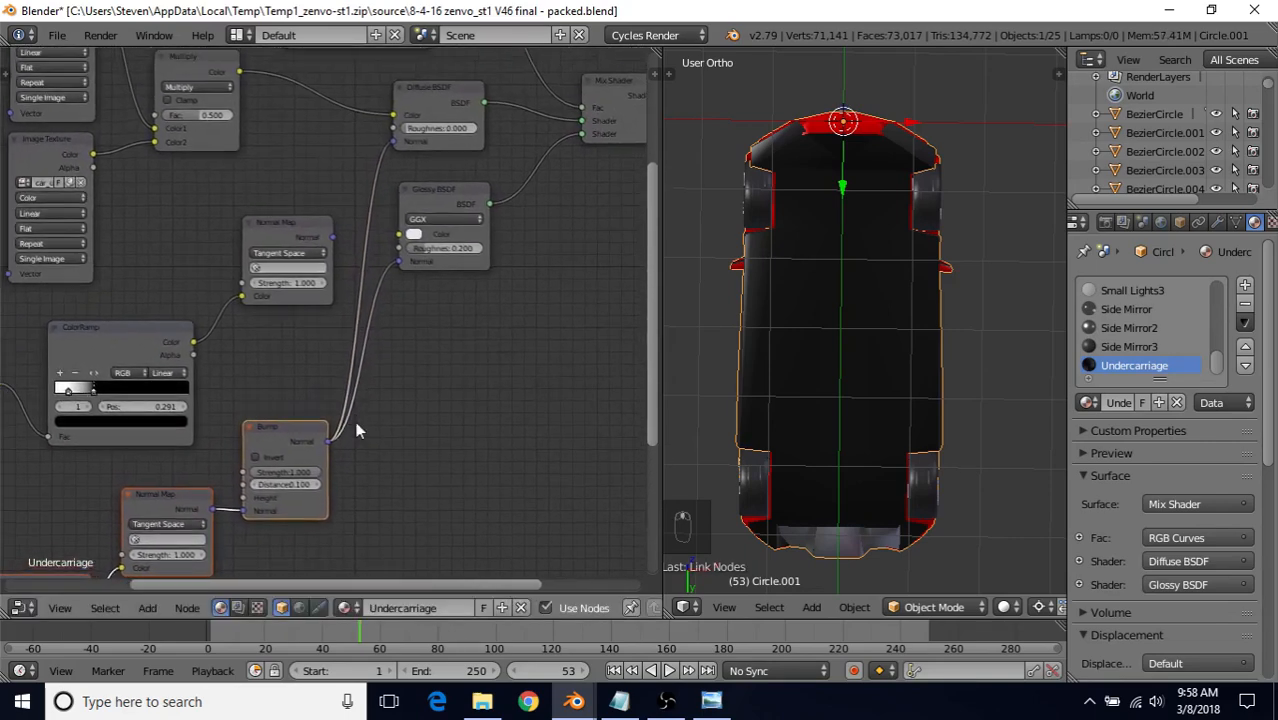
# Preview the bump-driven underside in Rendered viewport shading and return to Solid shading
pyautogui.click(1004, 607)
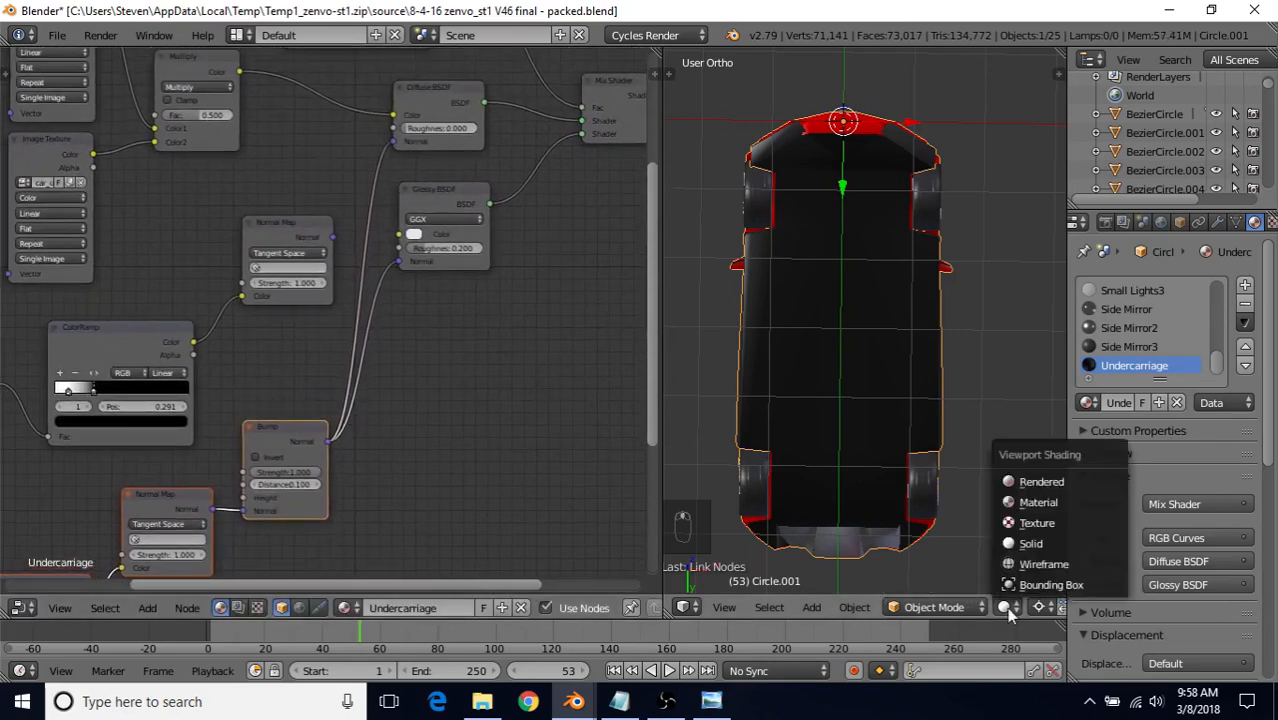
pyautogui.click(1050, 478)
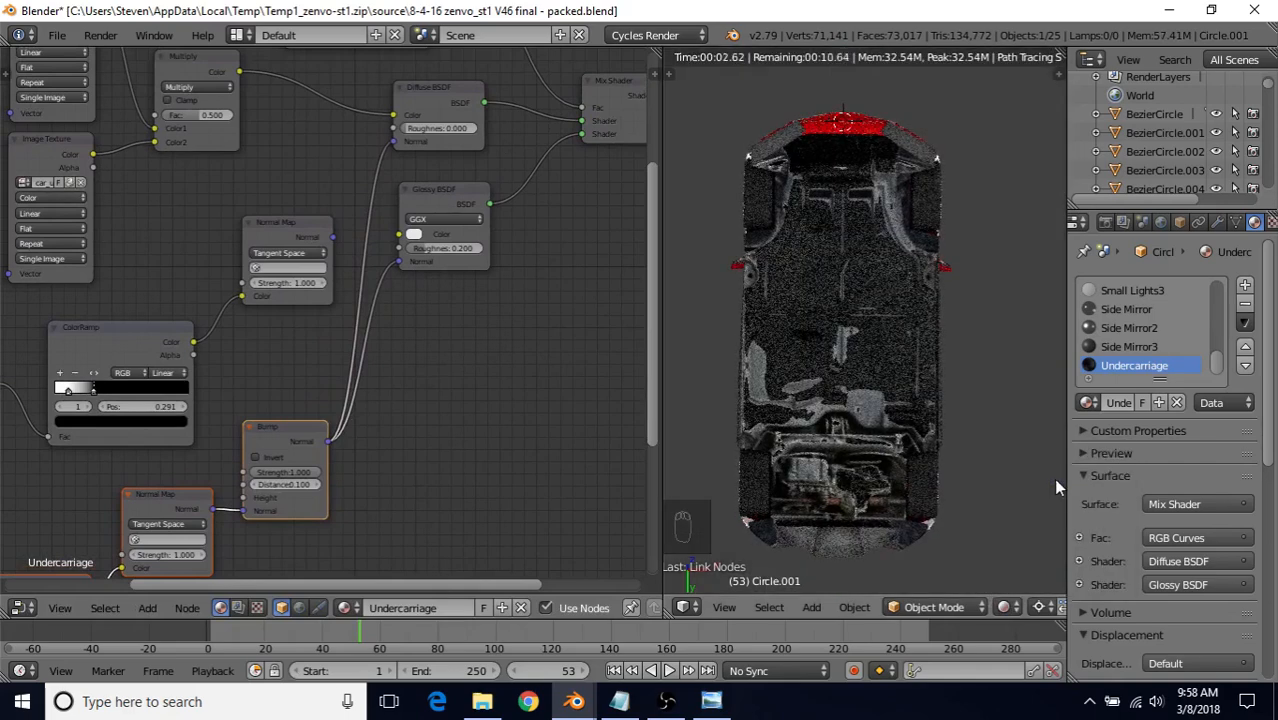
pyautogui.click(1009, 607)
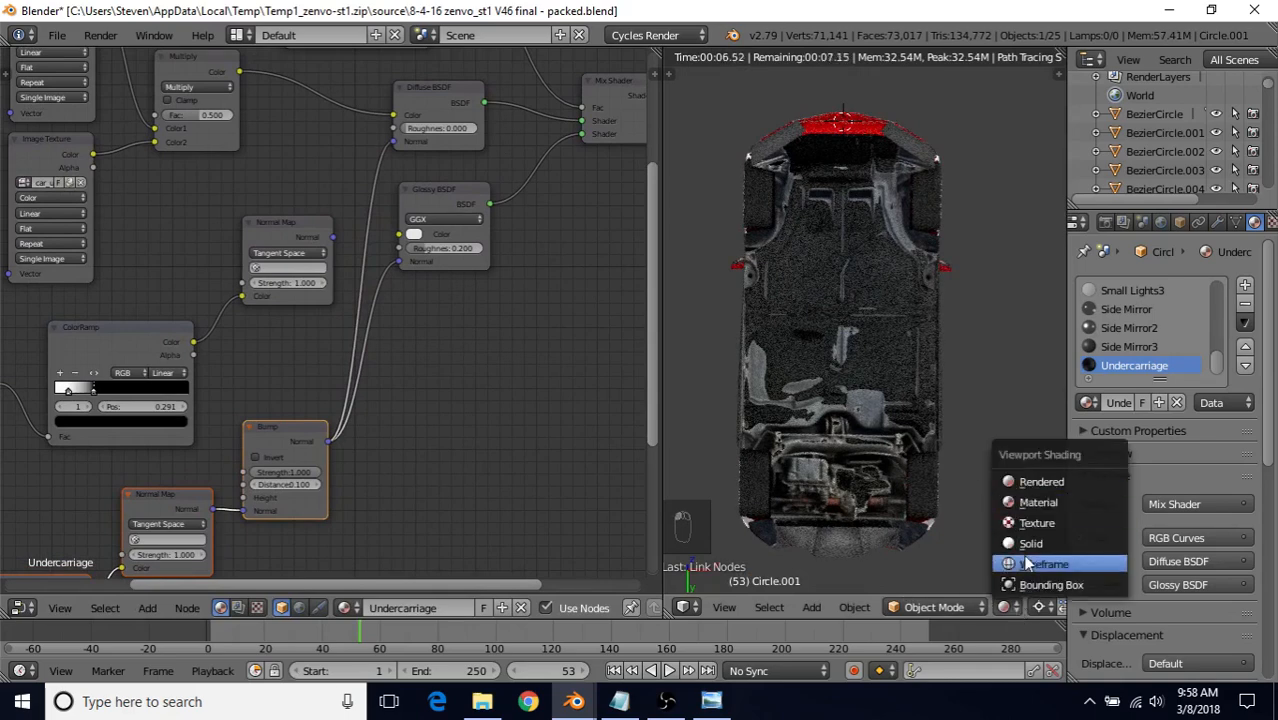
pyautogui.click(1026, 565)
pyautogui.click(1005, 607)
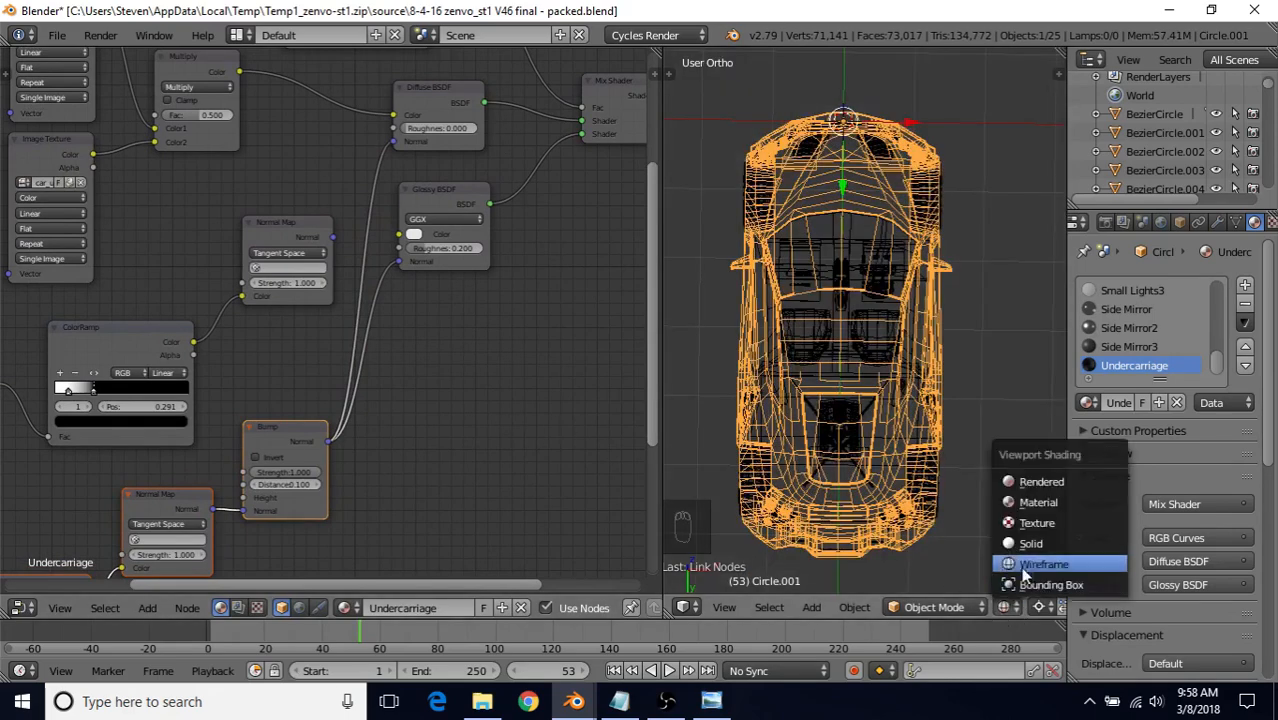
pyautogui.click(1030, 544)
# Adjust the height branch's ColorRamp to run from a black stop at the start to a white stop at 0.073
pyautogui.scroll(-2, 290, 562)
pyautogui.moveTo(290, 562)
pyautogui.mouseDown(button='middle')
pyautogui.moveTo(431, 419)
pyautogui.moveTo(542, 356)
pyautogui.moveTo(546, 333)
pyautogui.mouseUp(button='middle')
pyautogui.scroll(1, 403, 403)
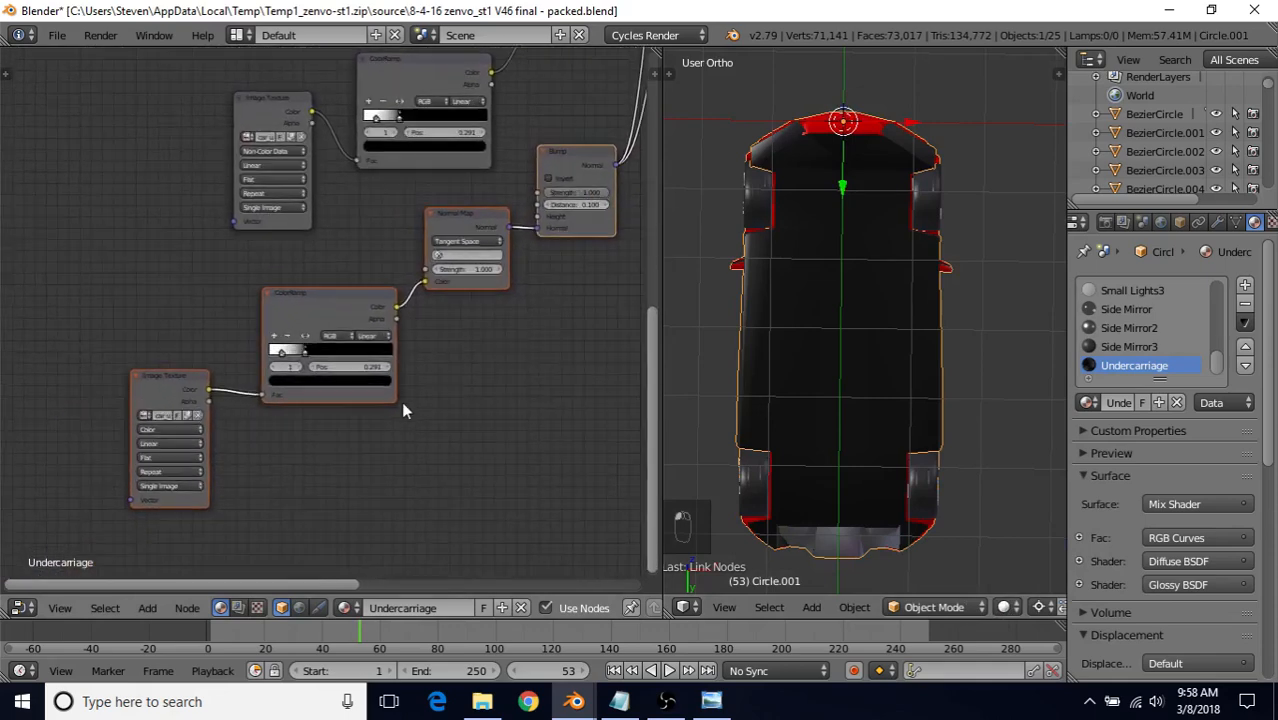
pyautogui.scroll(3, 403, 410)
pyautogui.moveTo(244, 388); pyautogui.dragTo(216, 402)
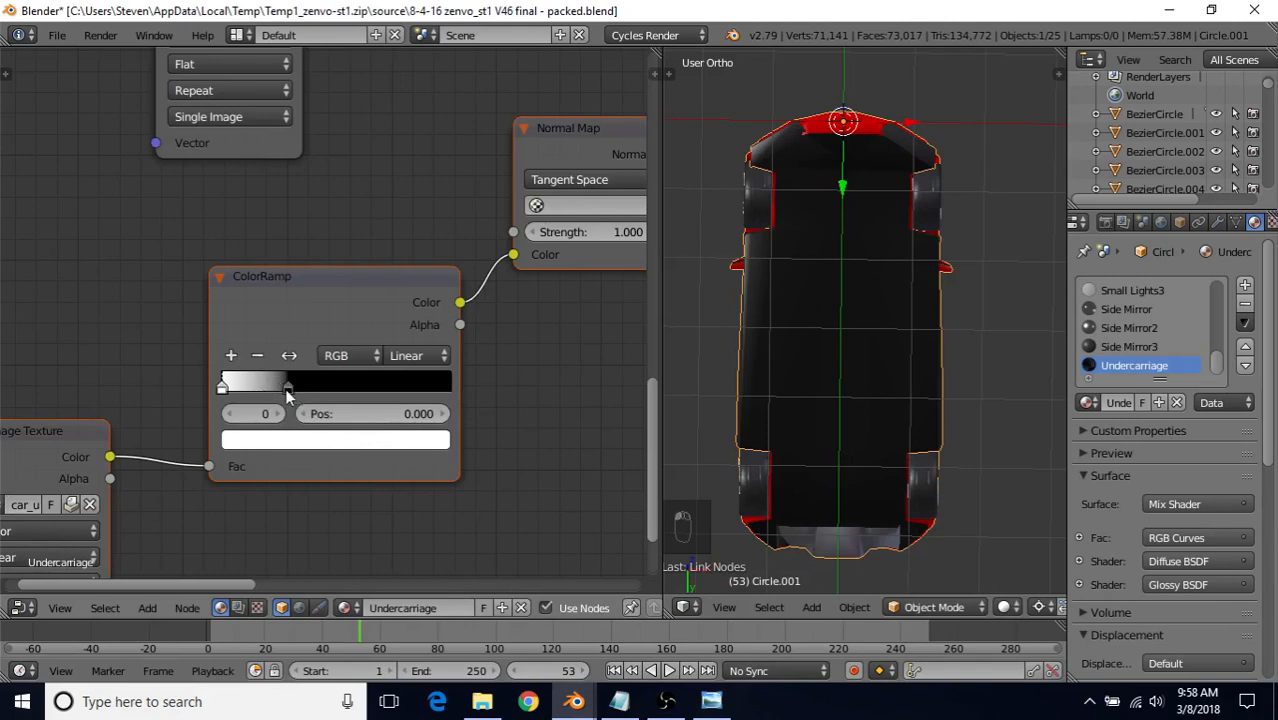
pyautogui.moveTo(287, 395); pyautogui.dragTo(243, 395)
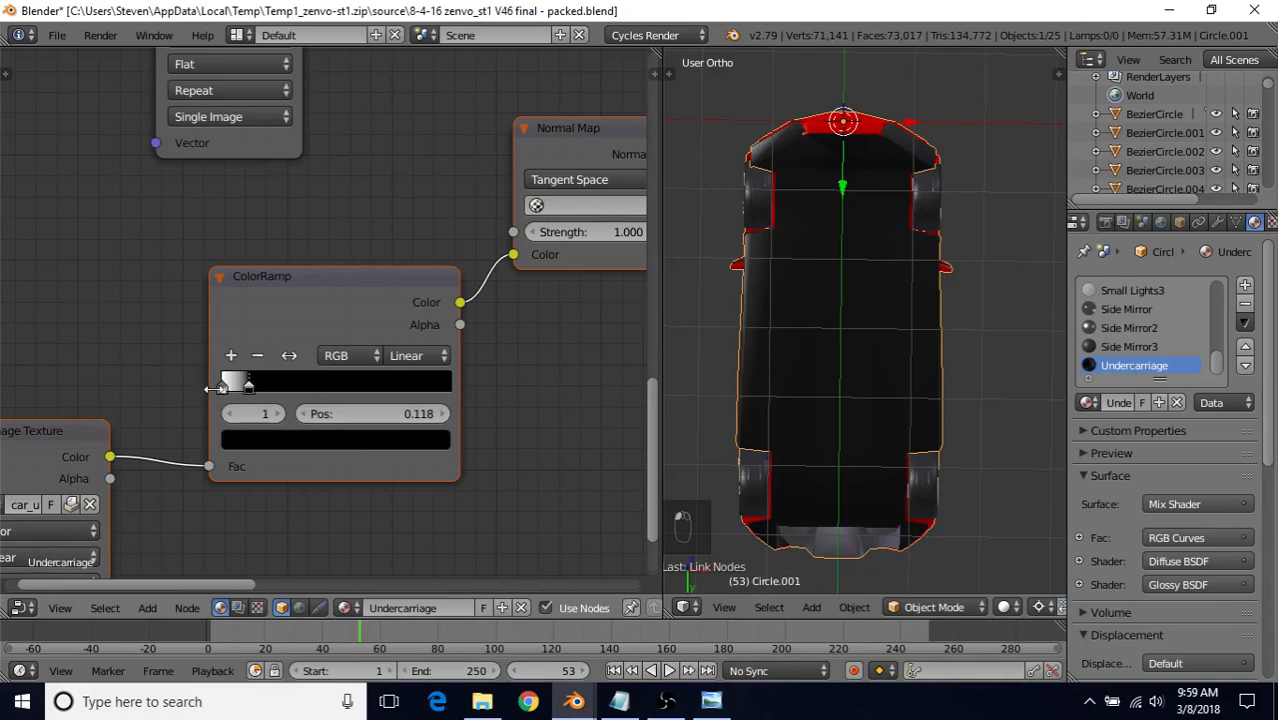
pyautogui.moveTo(223, 388); pyautogui.dragTo(259, 396)
pyautogui.click(268, 393)
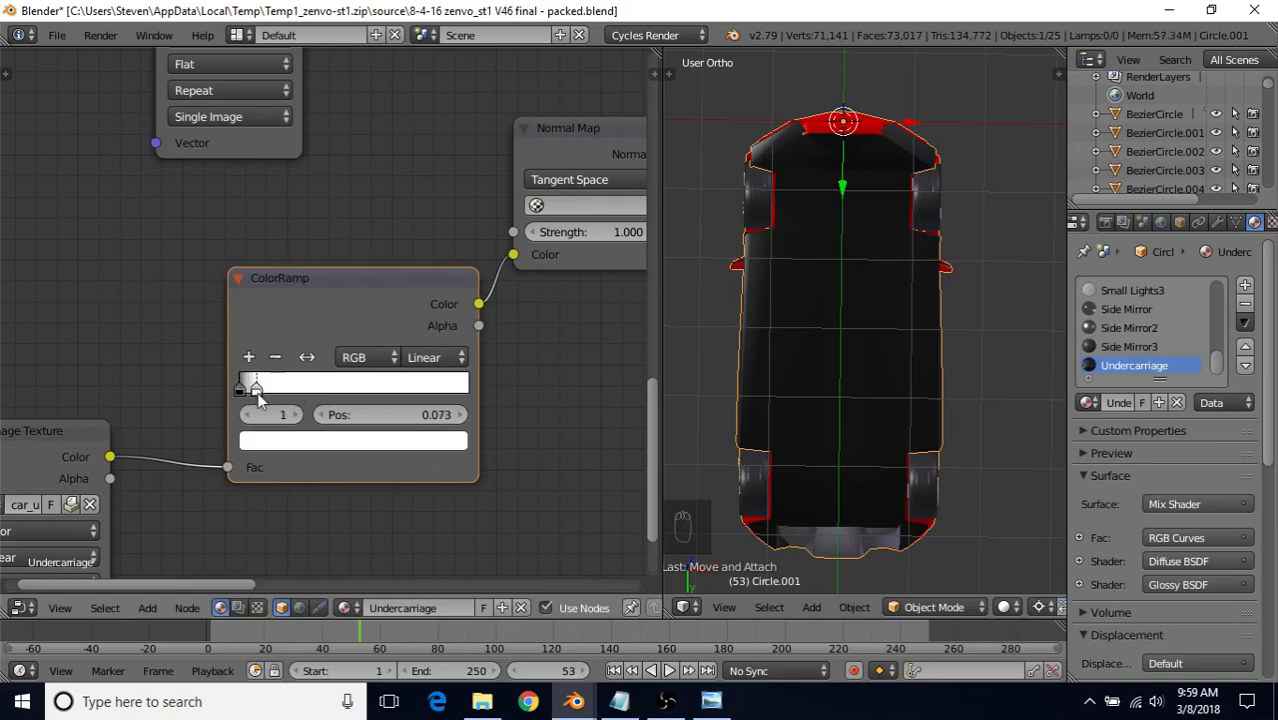
pyautogui.scroll(-1, 302, 396)
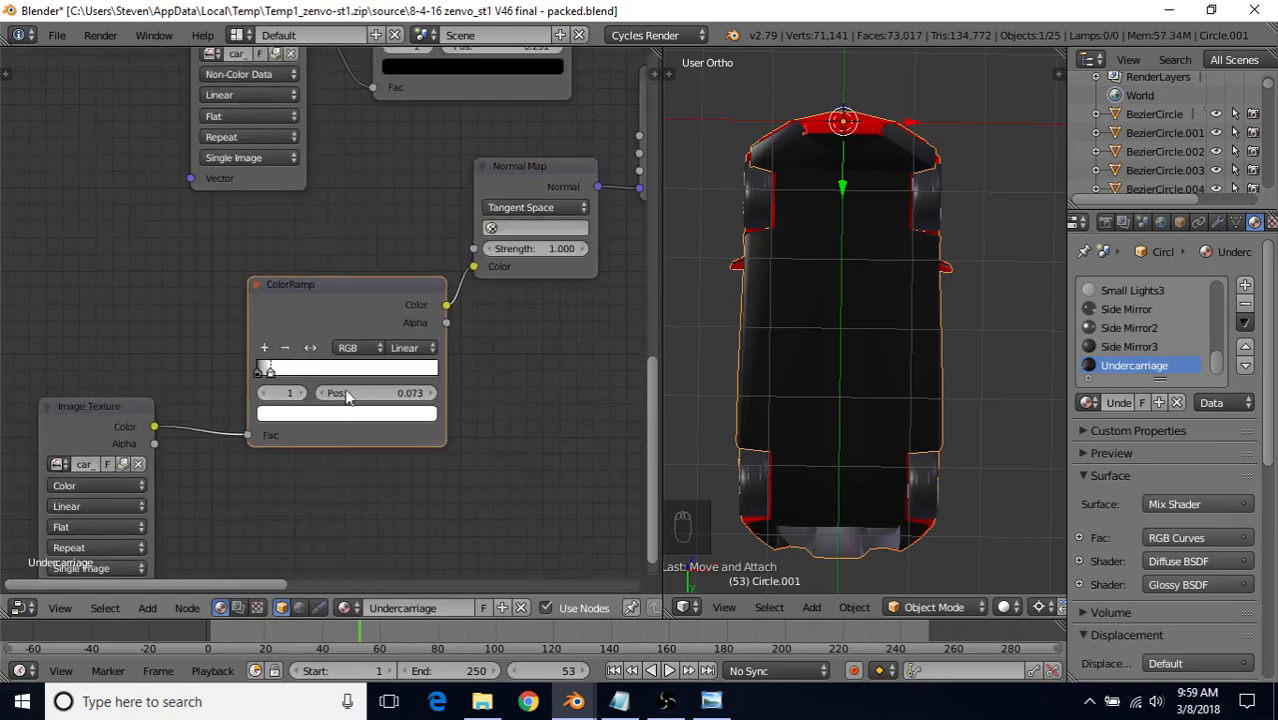
# Switch the viewport to Rendered shading and try a strength of 7 on the height branch's Normal Map
pyautogui.scroll(1, 349, 391)
pyautogui.moveTo(532, 337); pyautogui.dragTo(304, 441, button='middle')
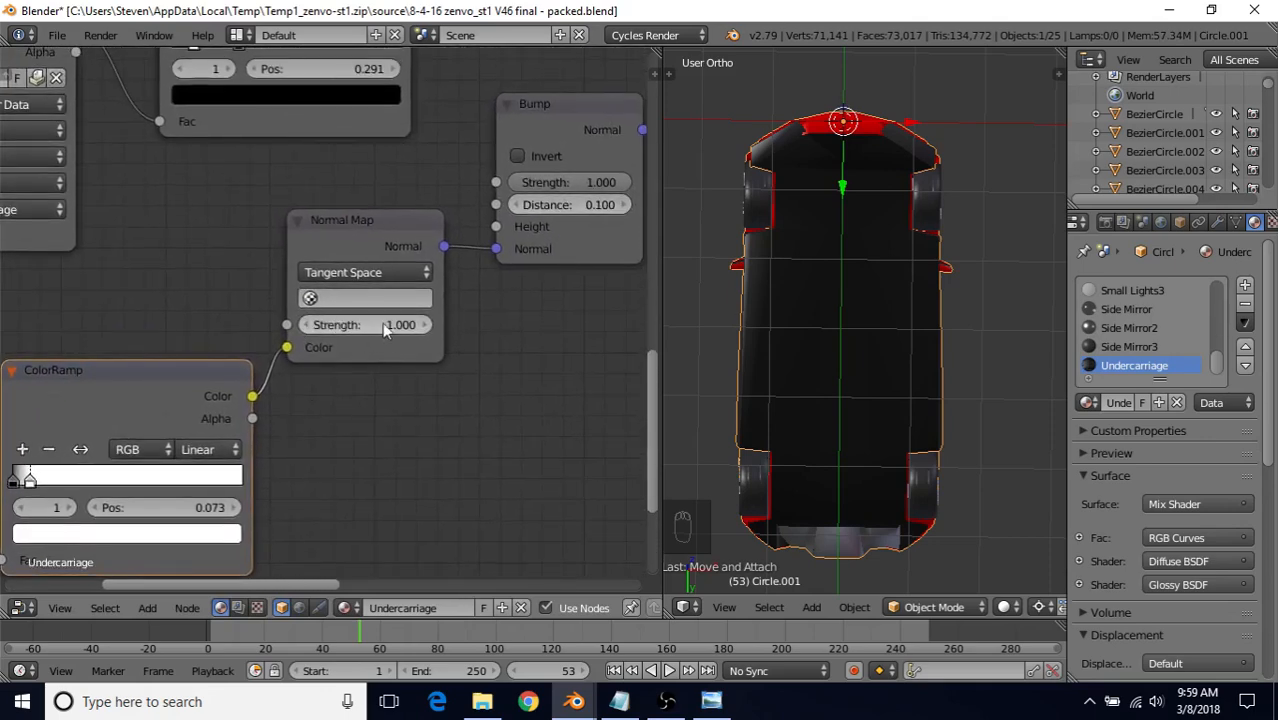
pyautogui.click(1004, 607)
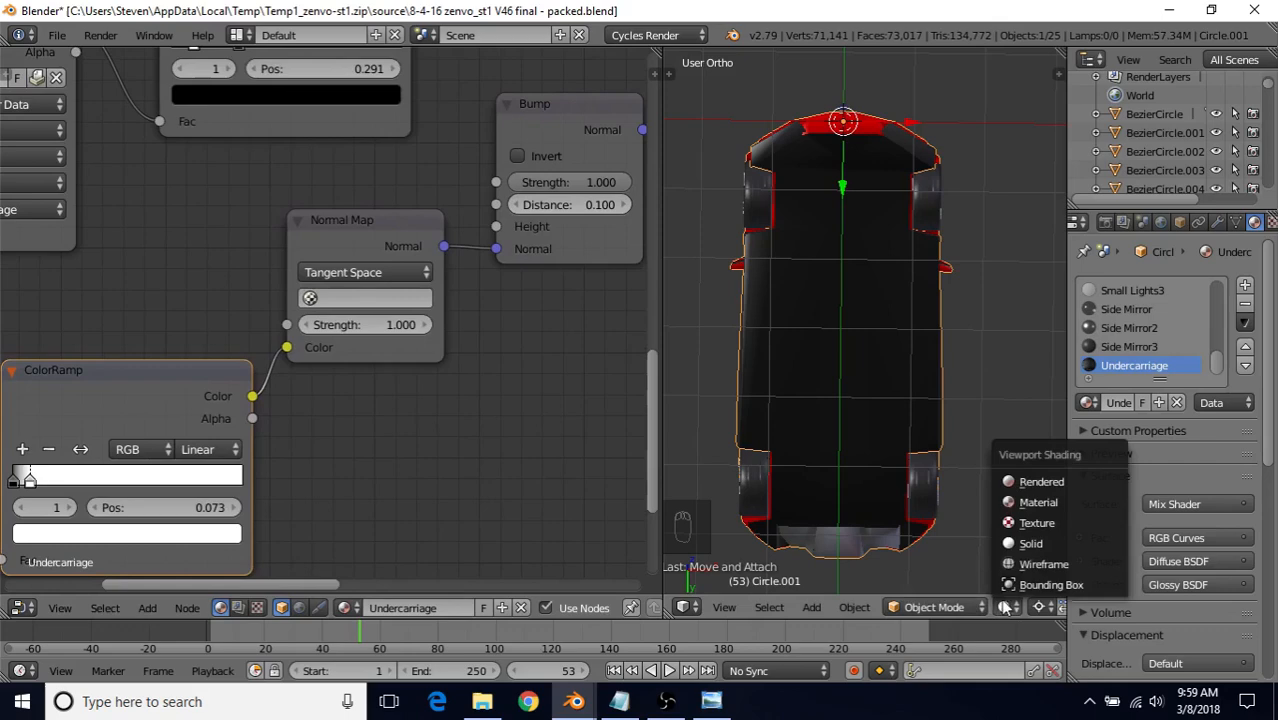
pyautogui.click(1046, 483)
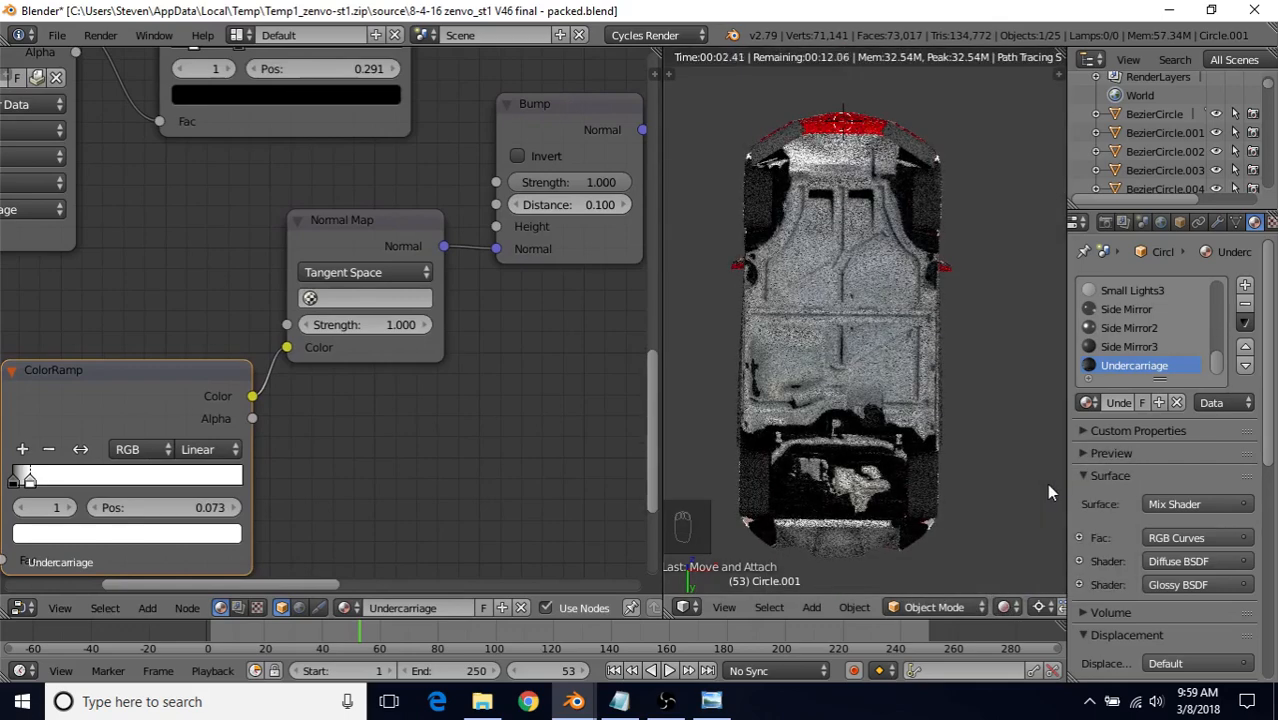
pyautogui.click(383, 325)
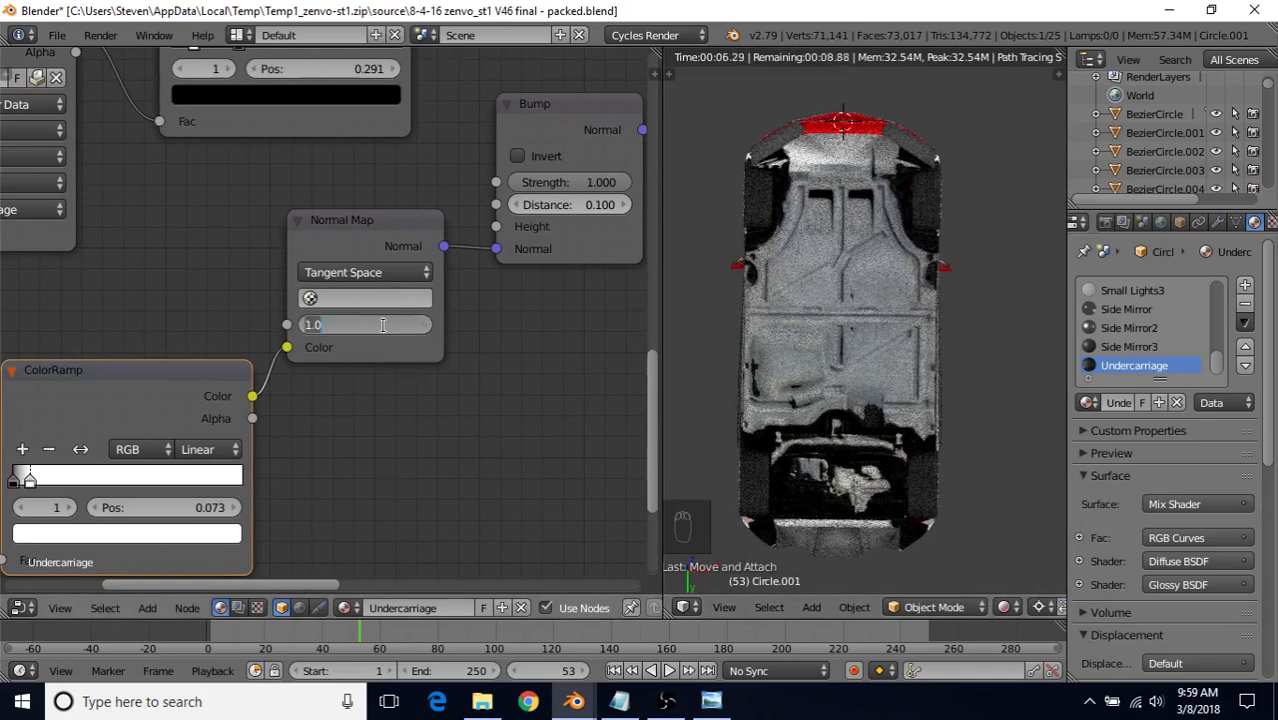
pyautogui.write('7')
pyautogui.press('Return')
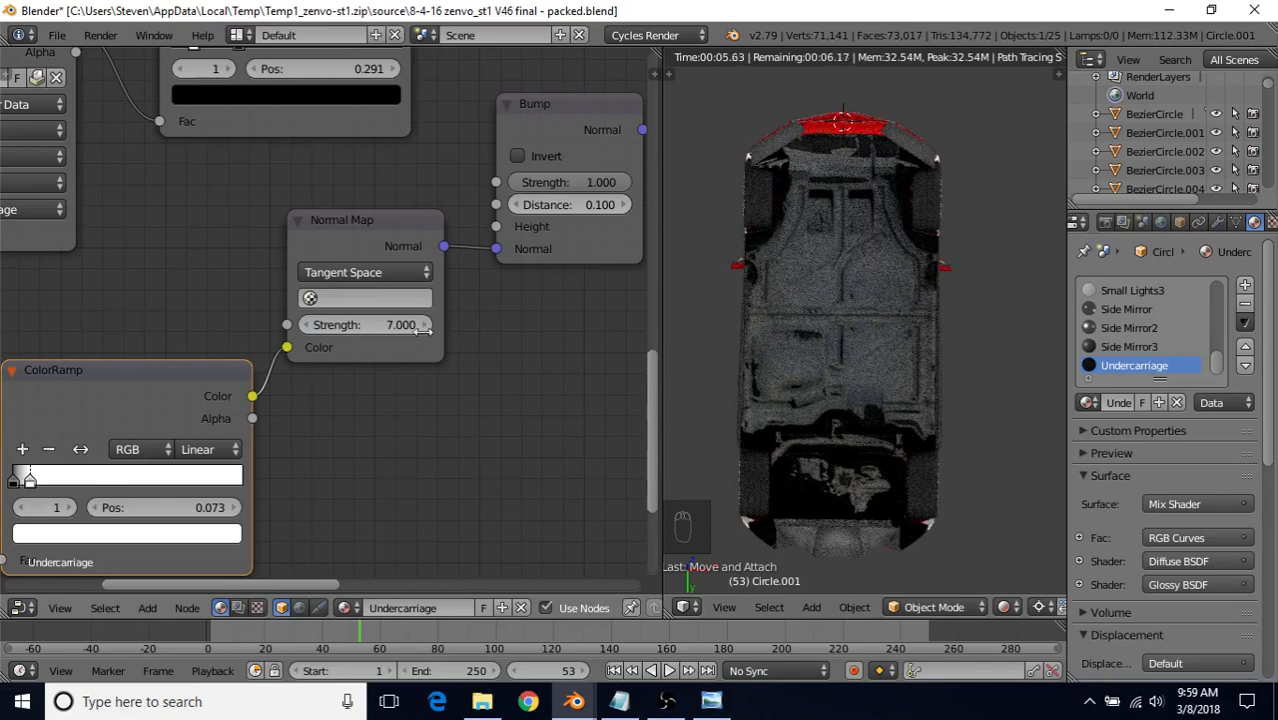
# Set the height branch's Normal Map strength to 20, check the rendered underside and return to Solid shading
pyautogui.click(363, 325)
pyautogui.write('20')
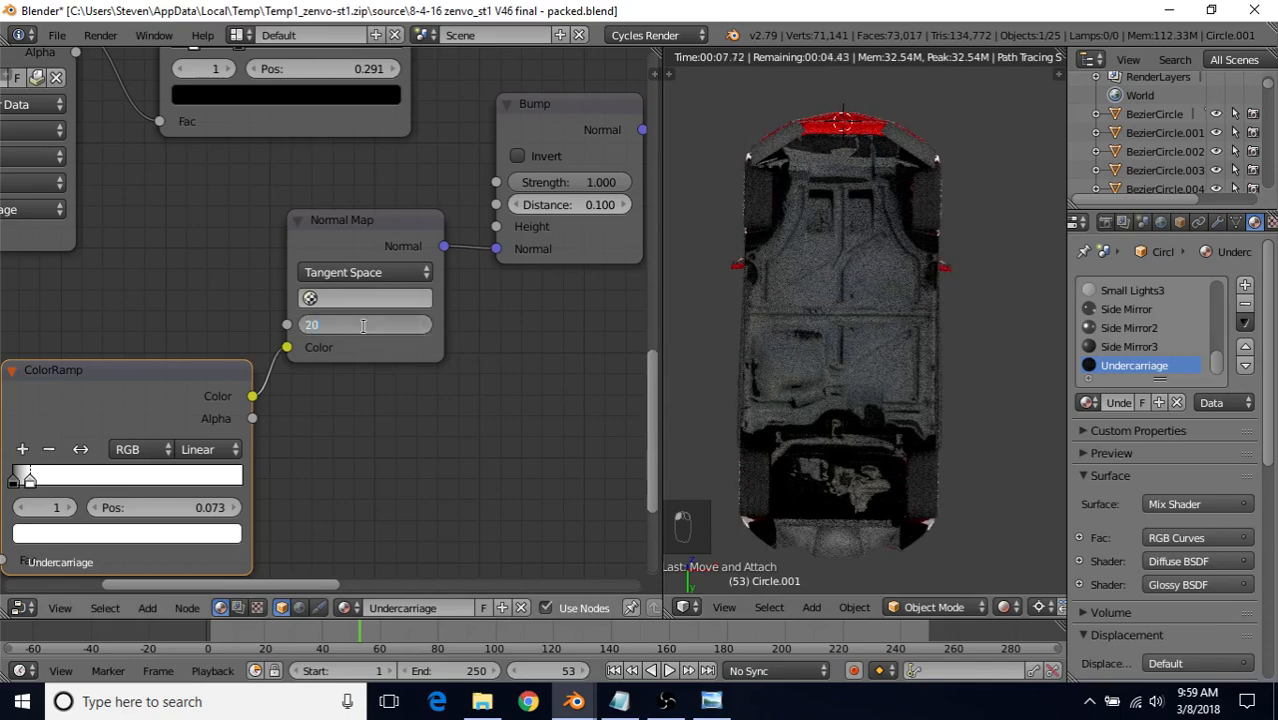
pyautogui.press('Return')
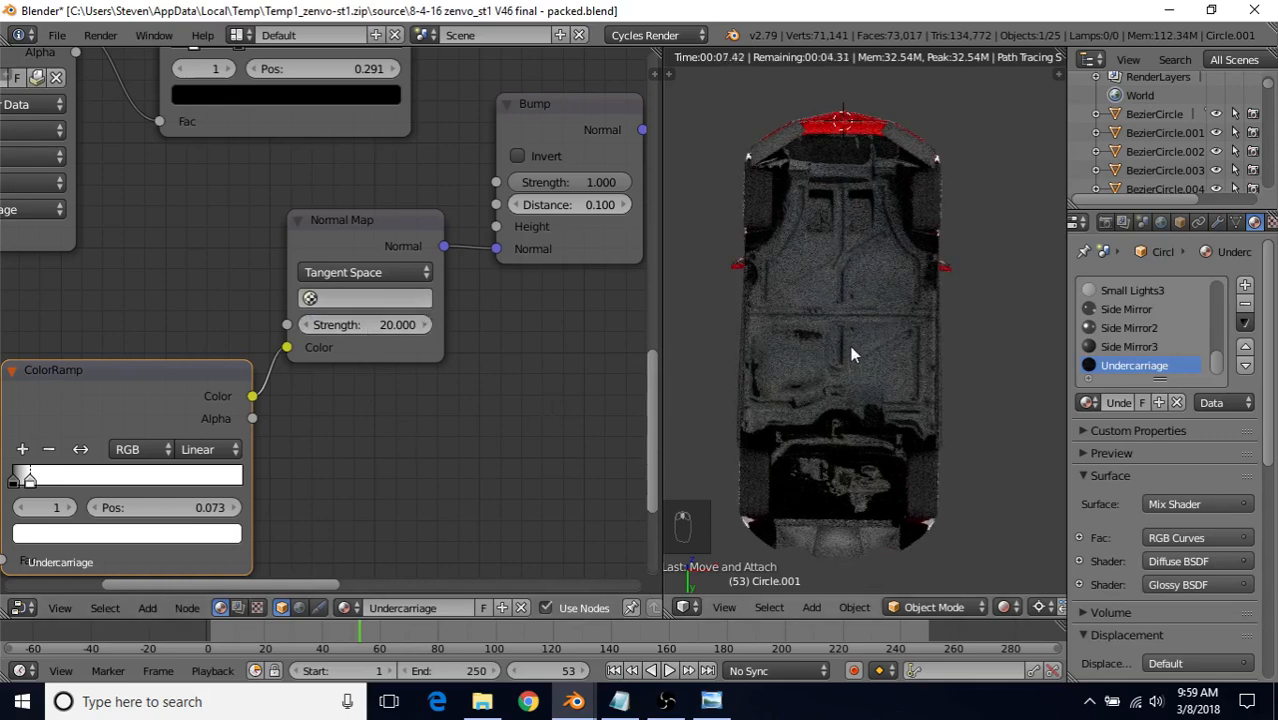
pyautogui.moveTo(850, 346); pyautogui.dragTo(846, 335, button='middle')
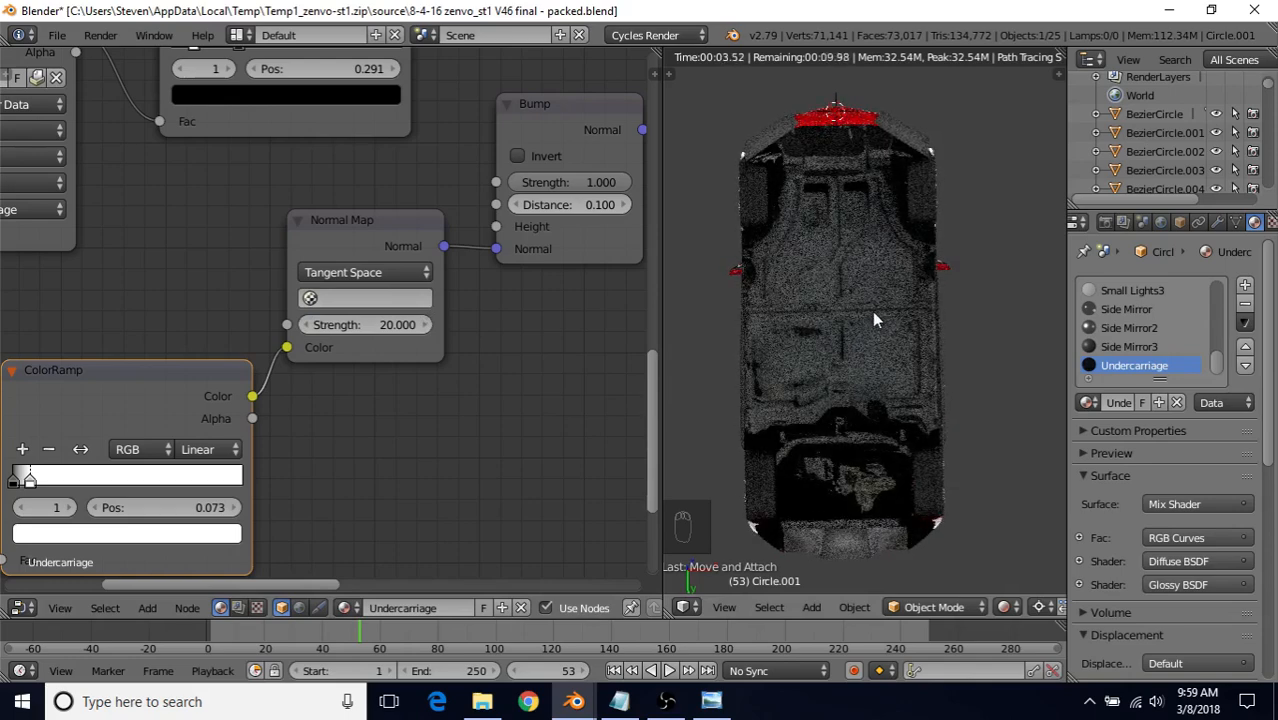
pyautogui.hotkey('shift', 'z')
# Try a roughness of 0.5 on the Glossy BSDF and set it back to 0.2
pyautogui.moveTo(369, 335)
pyautogui.mouseDown(button='middle')
pyautogui.moveTo(247, 413)
pyautogui.moveTo(227, 450)
pyautogui.mouseUp(button='middle')
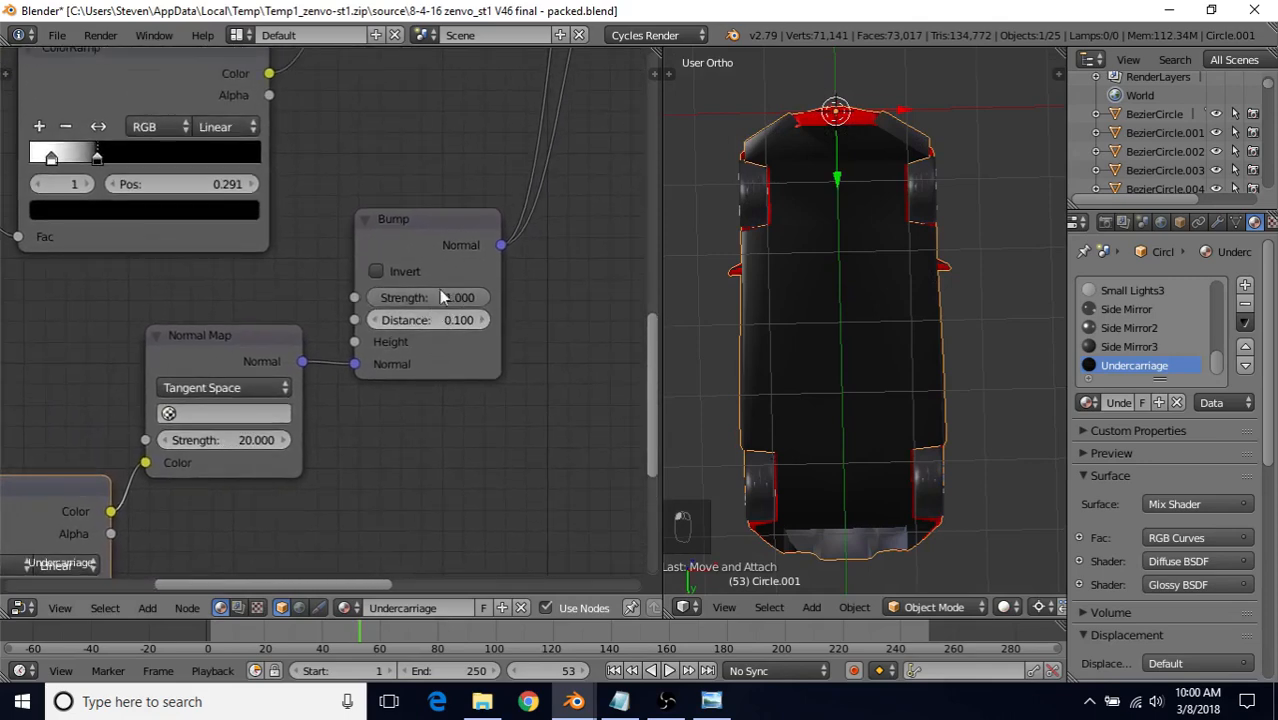
pyautogui.moveTo(508, 250); pyautogui.dragTo(342, 465, button='middle')
pyautogui.click(407, 358)
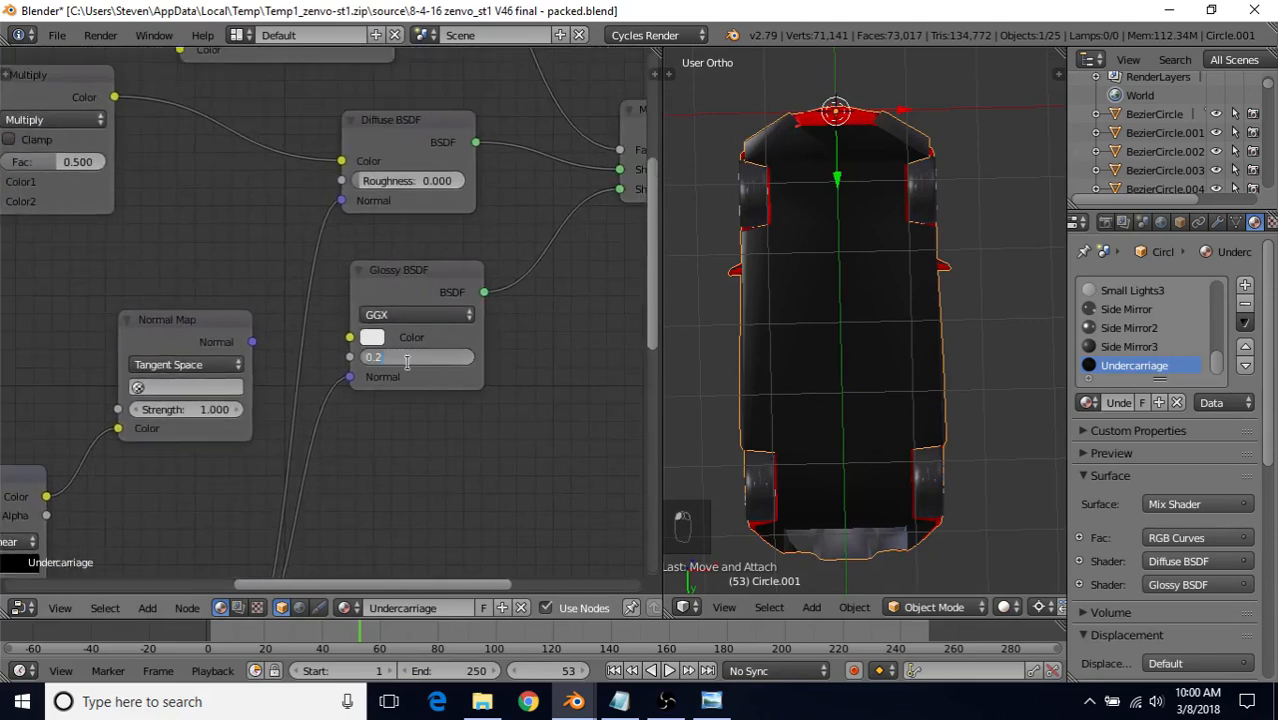
pyautogui.doubleClick(431, 358)
pyautogui.press('Return')
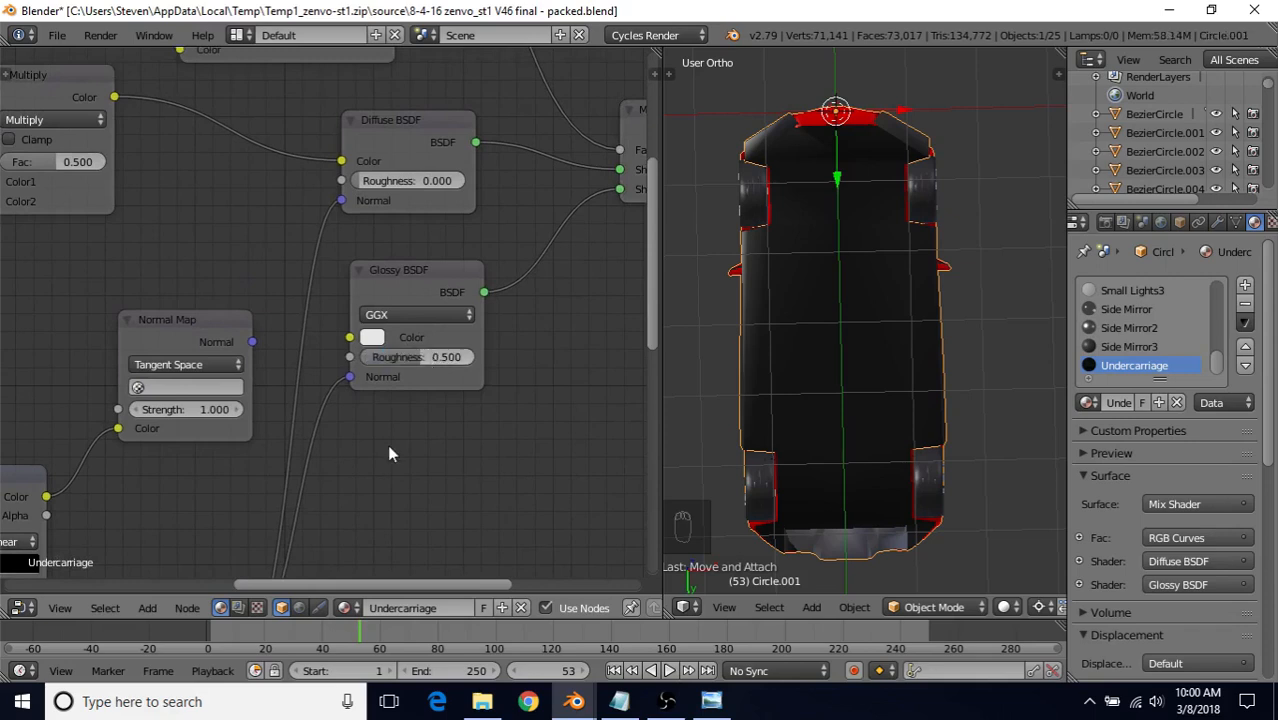
pyautogui.click(403, 359)
pyautogui.press('Return')
# Test a Glossy BSDF roughness of 0.8 in Rendered shading, restore 0.2 and return to Solid shading
pyautogui.click(1005, 607)
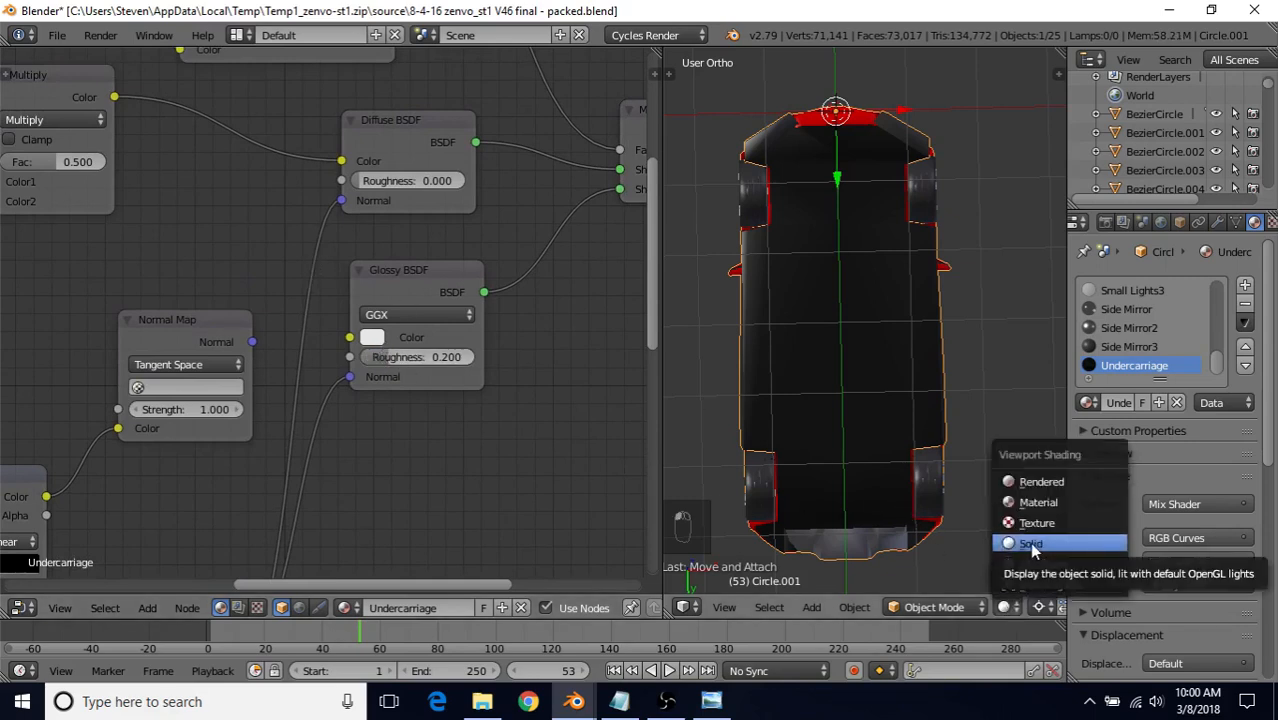
pyautogui.click(1042, 482)
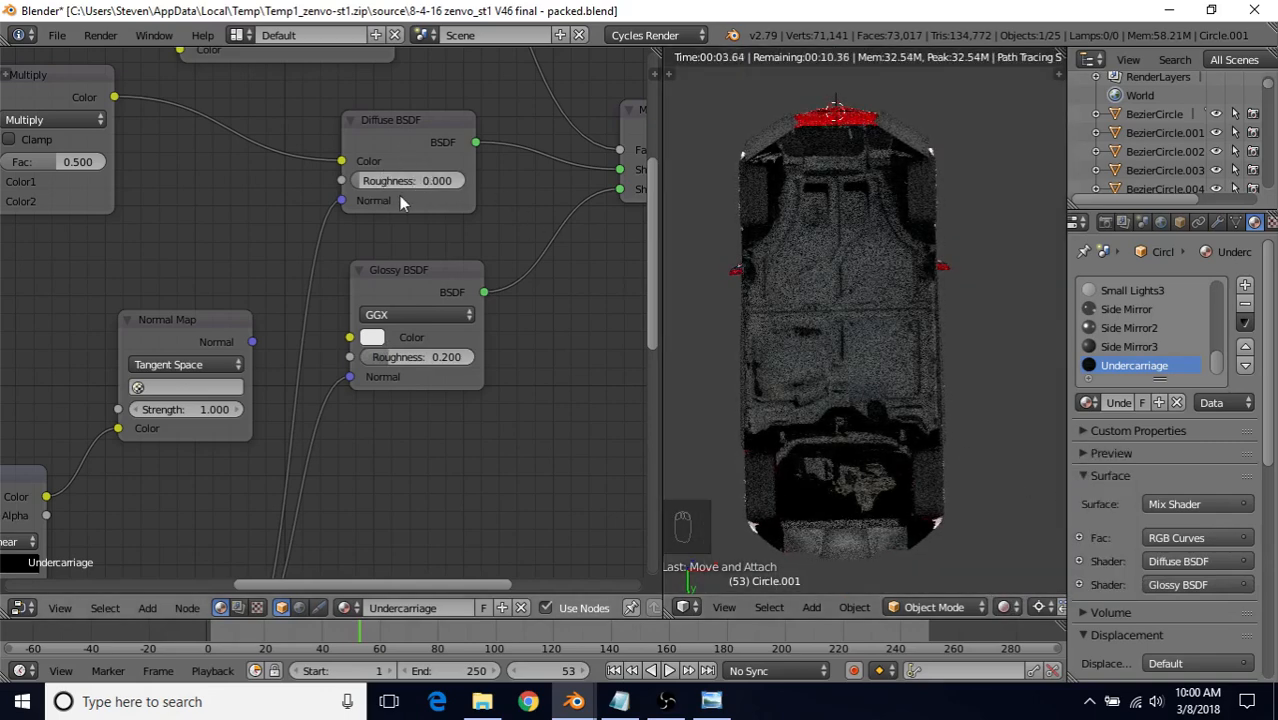
pyautogui.click(436, 365)
pyautogui.write('0')
pyautogui.press('Return')
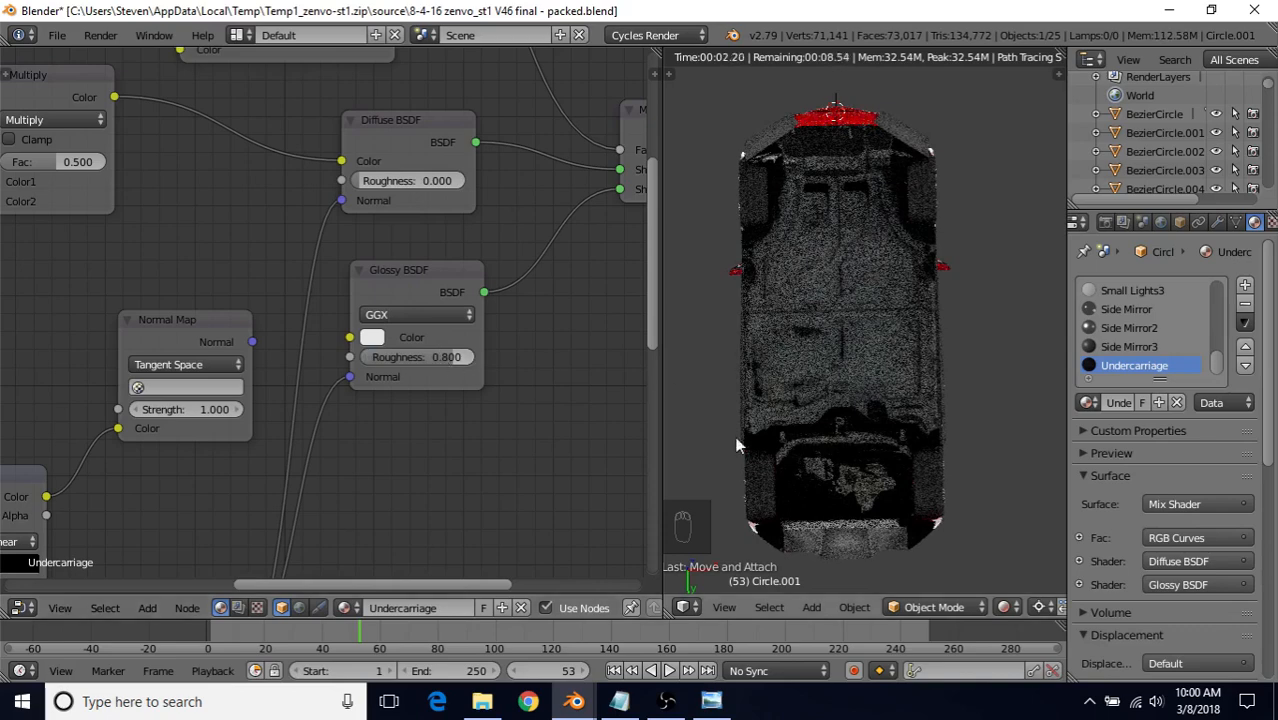
pyautogui.click(416, 357)
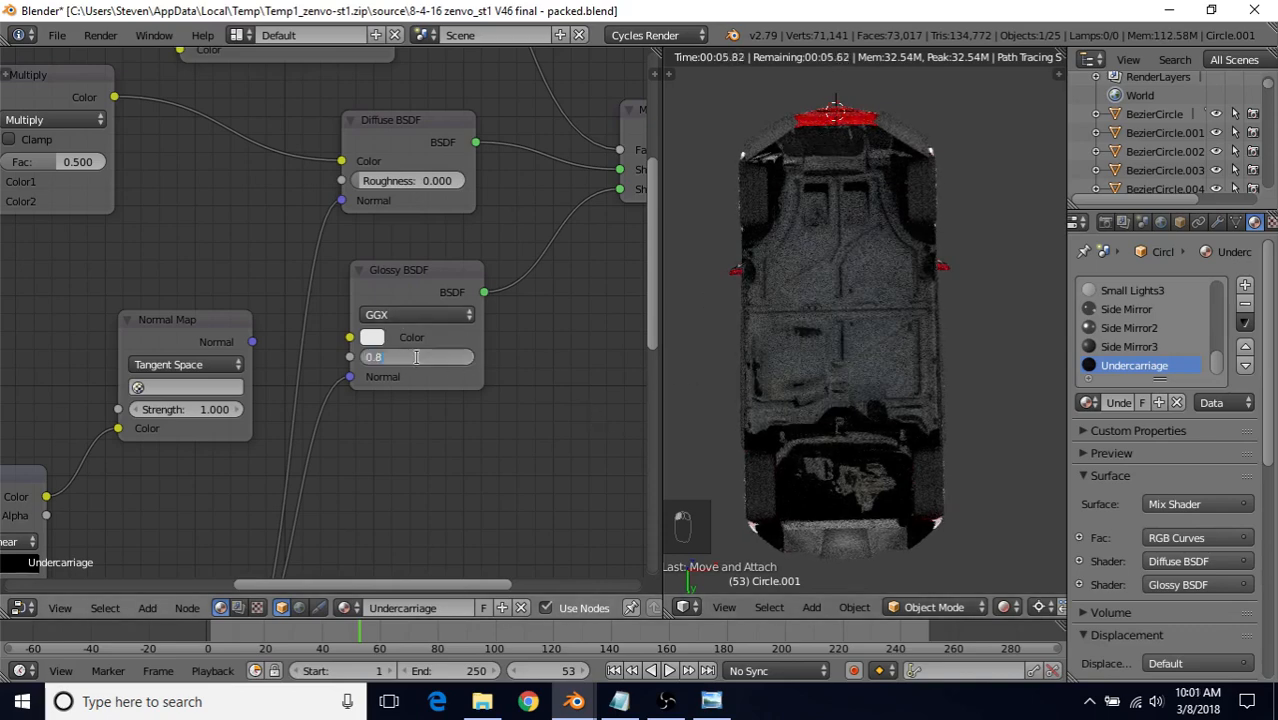
pyautogui.write('.2')
pyautogui.press('Return')
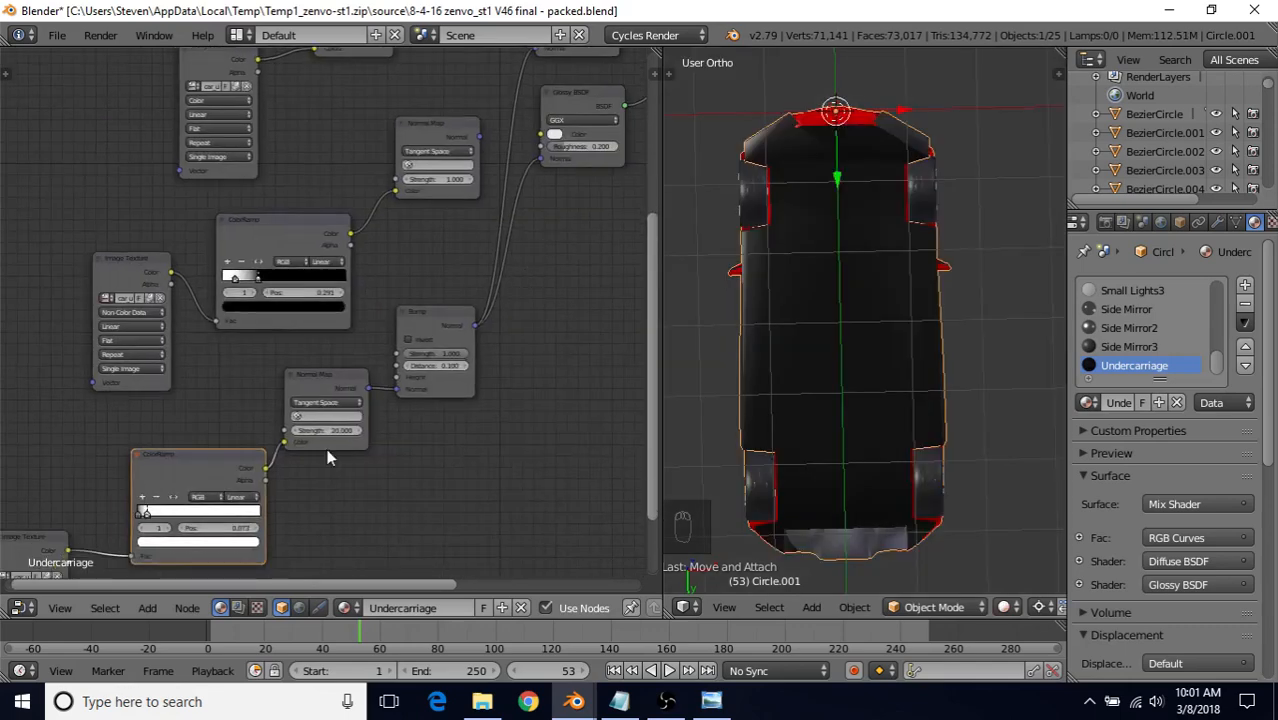
# Set the color space of the height branch's Image Texture to Non-Color Data
pyautogui.moveTo(326, 449); pyautogui.dragTo(151, 531, button='middle')
pyautogui.moveTo(375, 362); pyautogui.dragTo(361, 440, button='middle')
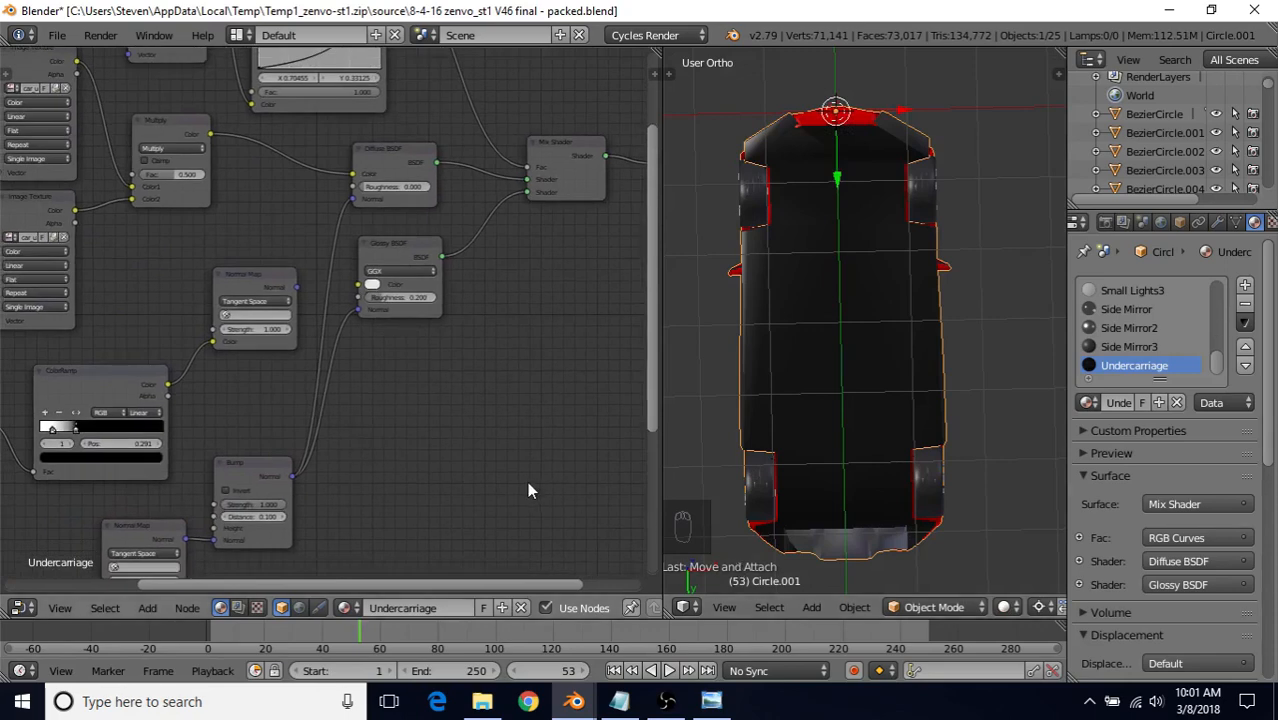
pyautogui.moveTo(352, 460); pyautogui.dragTo(452, 321, button='middle')
pyautogui.moveTo(245, 420); pyautogui.dragTo(547, 195, button='middle')
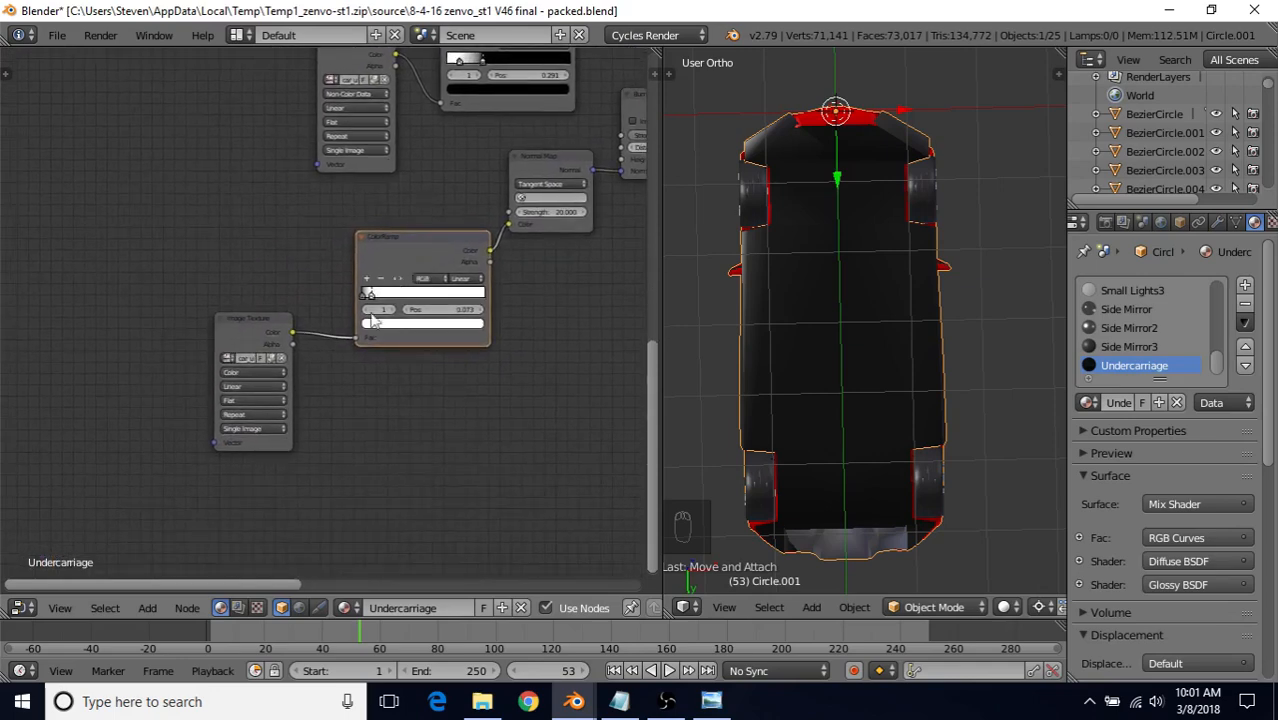
pyautogui.scroll(3, 301, 368)
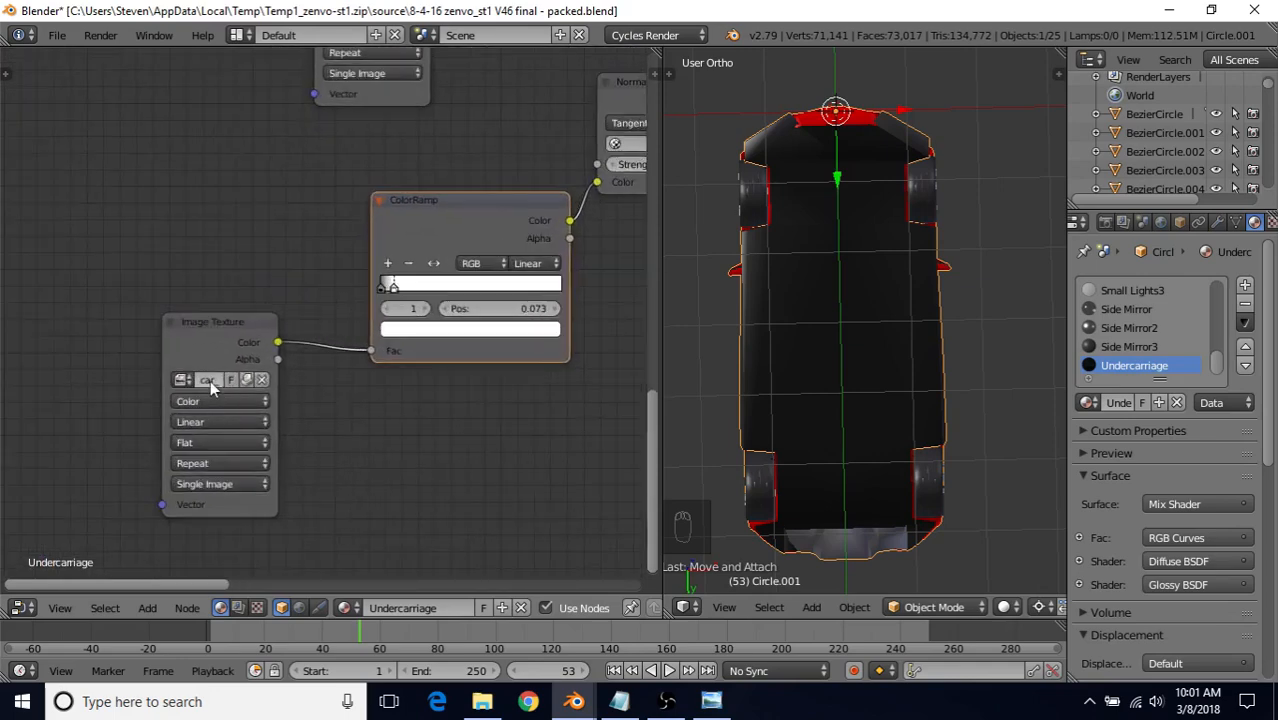
pyautogui.click(199, 403)
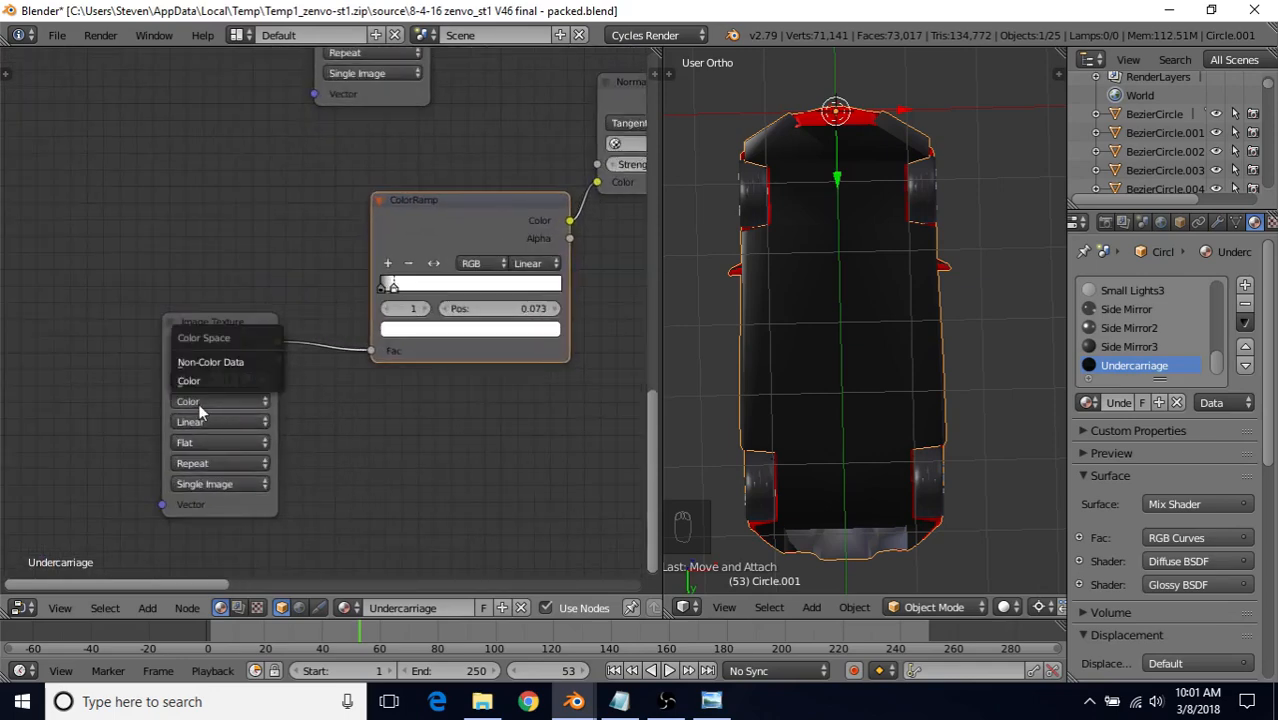
pyautogui.click(214, 366)
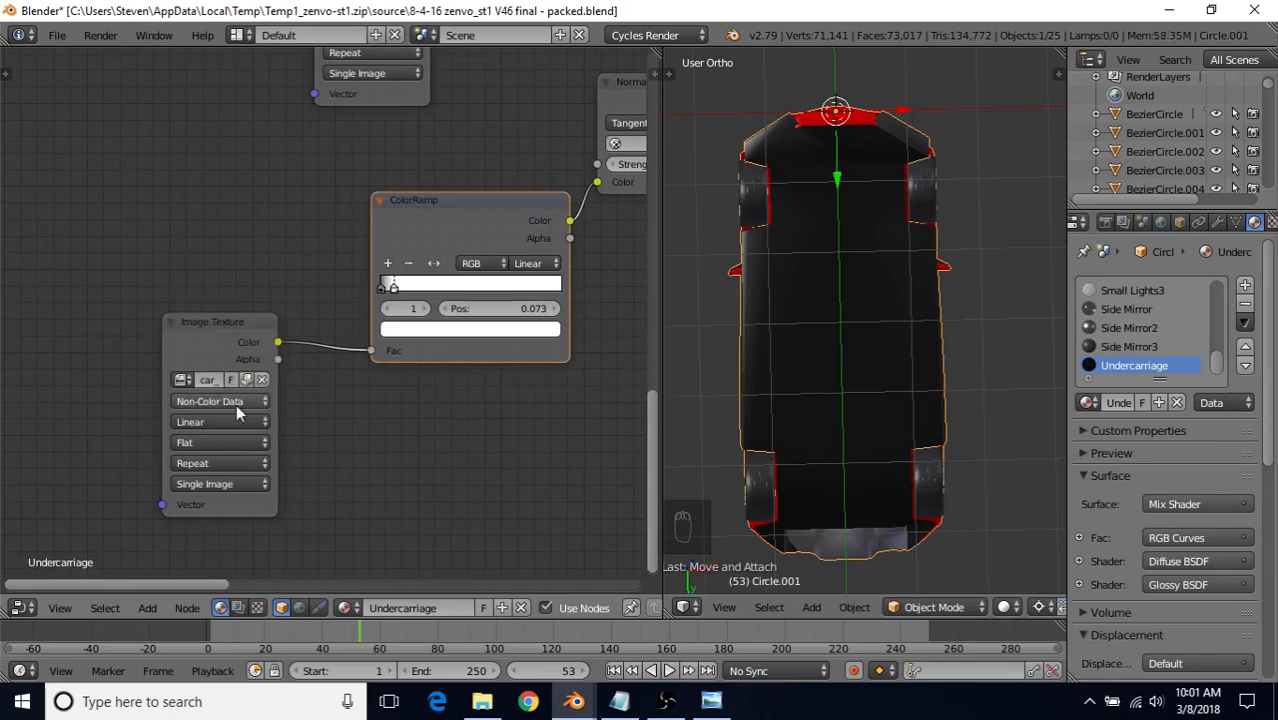
# In Rendered shading, lower the RGB Curves control point to about X 0.782, Y 0.194 to reduce the gloss
pyautogui.scroll(-2, 493, 377)
pyautogui.moveTo(493, 377); pyautogui.dragTo(328, 500, button='middle')
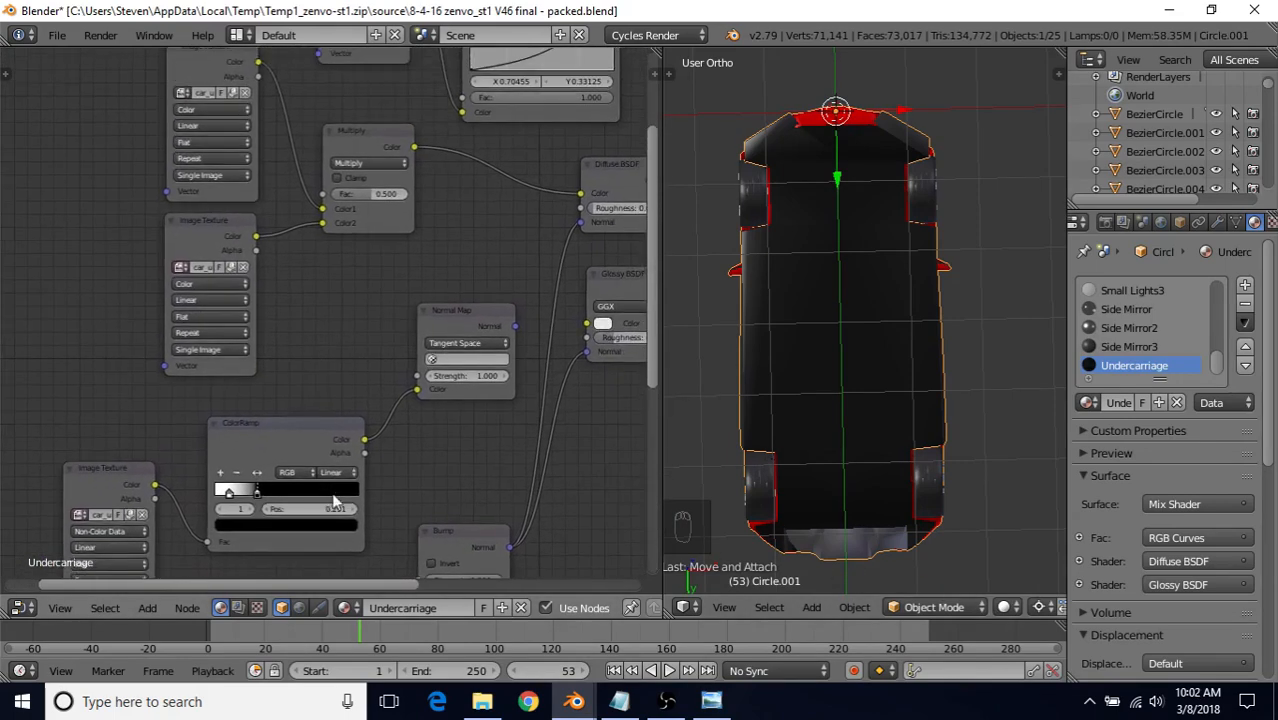
pyautogui.moveTo(439, 265); pyautogui.dragTo(205, 440, button='middle')
pyautogui.click(1009, 607)
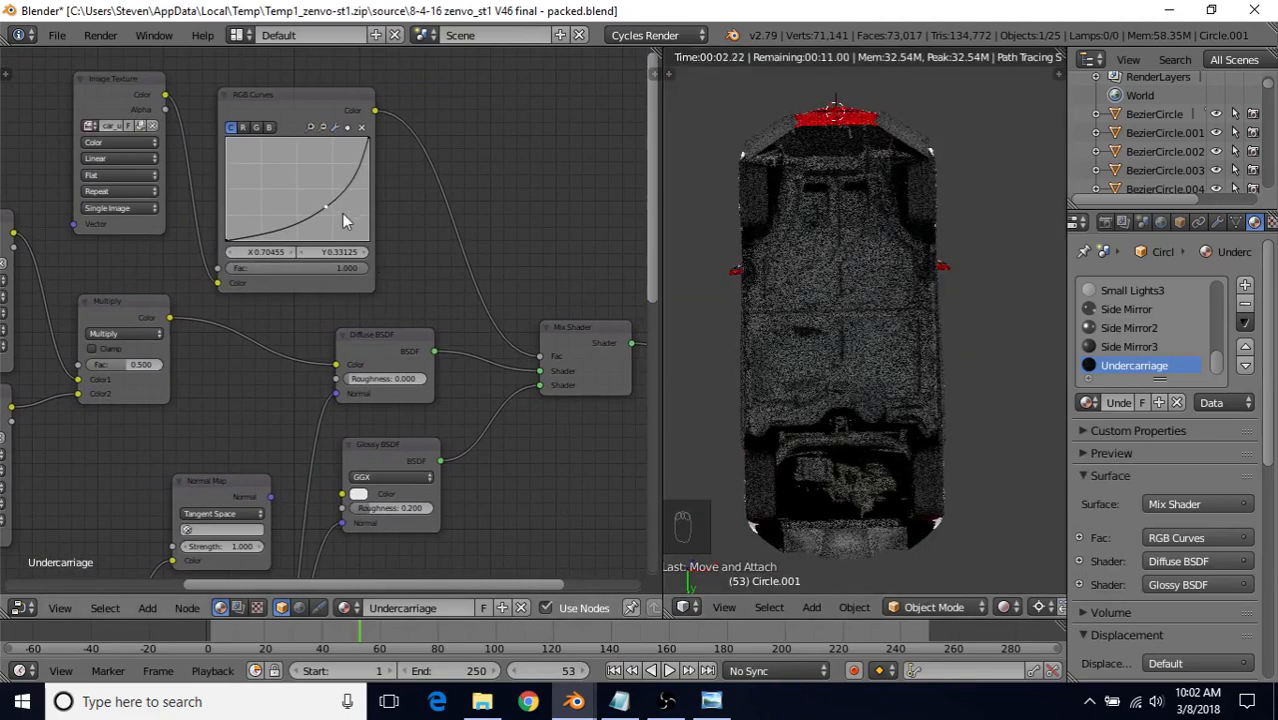
pyautogui.moveTo(325, 207); pyautogui.dragTo(336, 221)
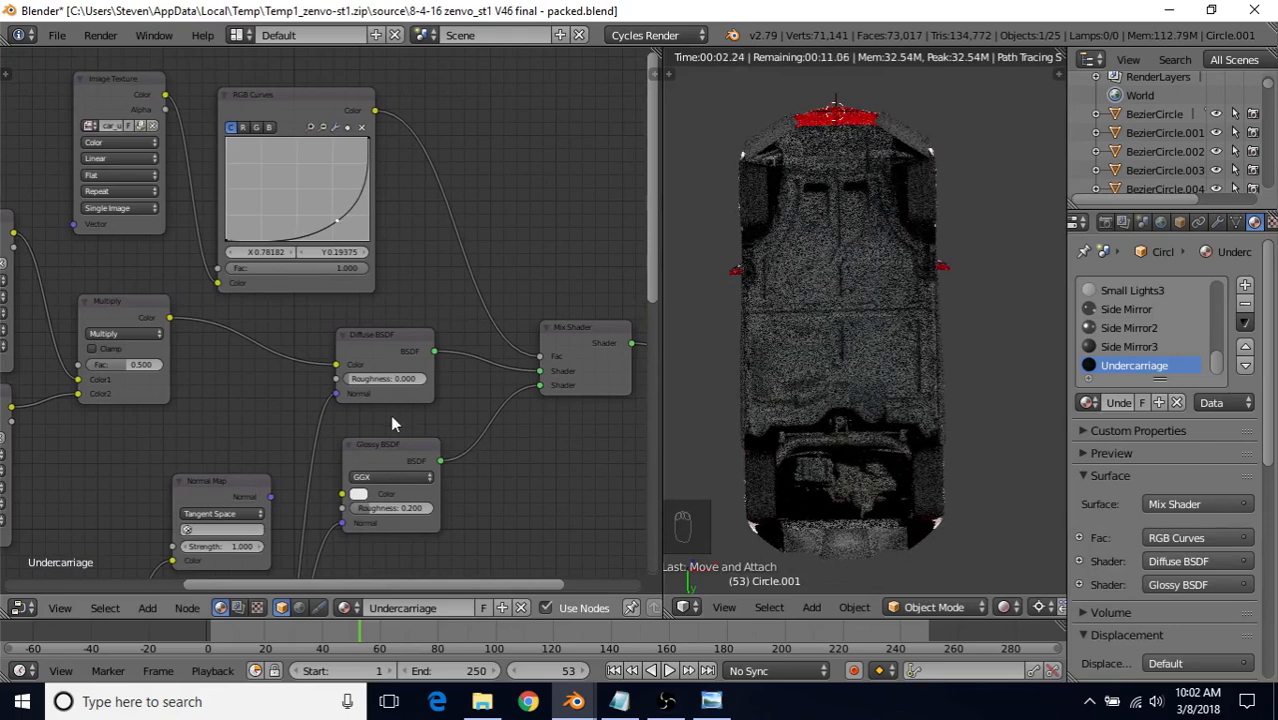
# Link the upper Normal Map's Normal output to the Normal inputs of the Glossy BSDF and the Diffuse BSDF
pyautogui.moveTo(394, 422); pyautogui.dragTo(410, 393, button='middle')
pyautogui.moveTo(290, 461); pyautogui.dragTo(361, 487)
pyautogui.moveTo(290, 461); pyautogui.dragTo(348, 355)
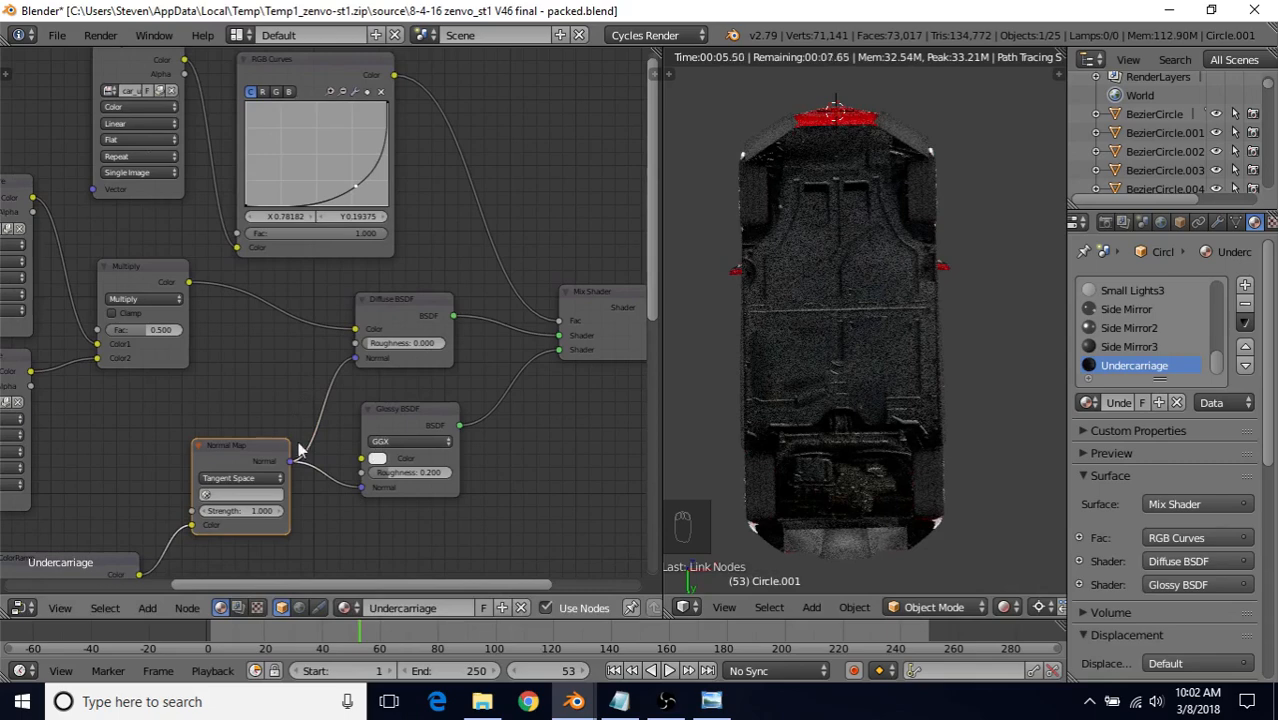
pyautogui.moveTo(338, 386); pyautogui.dragTo(411, 282, button='middle')
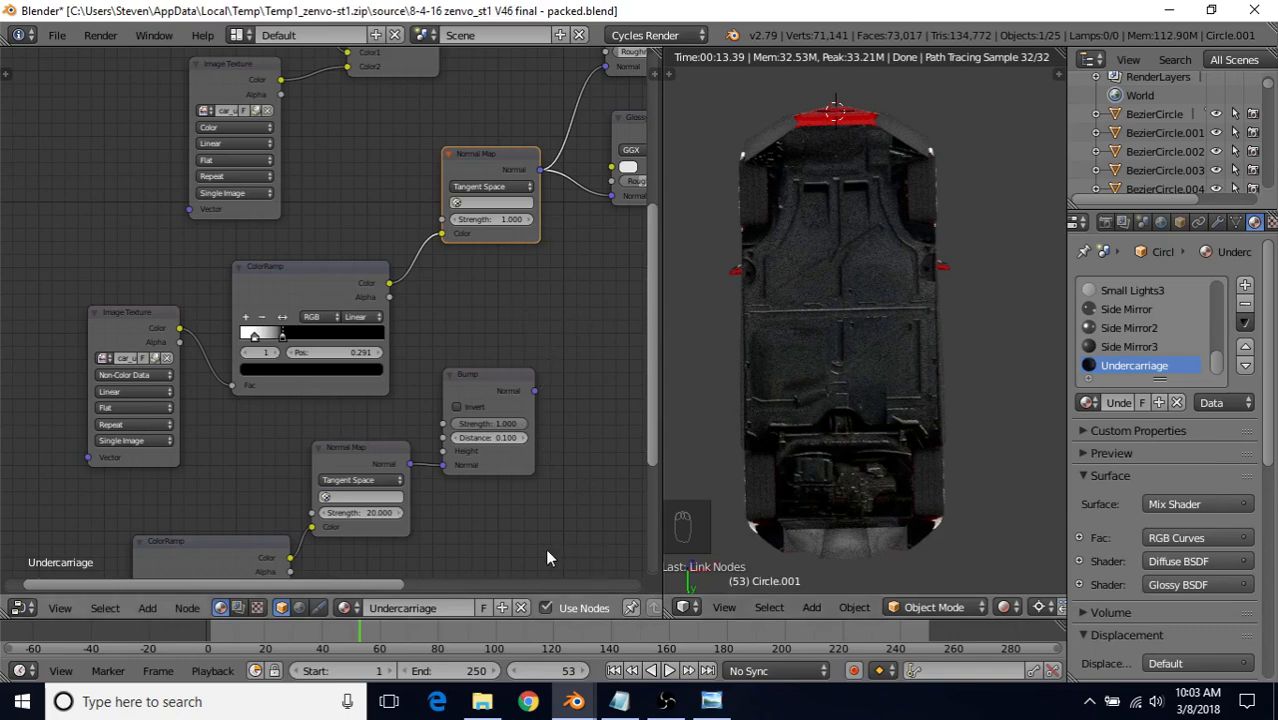
# Open car_underside_ed1_d from the Insane Bump Textures folder in File Explorer, examine the underside detail and return to Blender
pyautogui.click(482, 701)
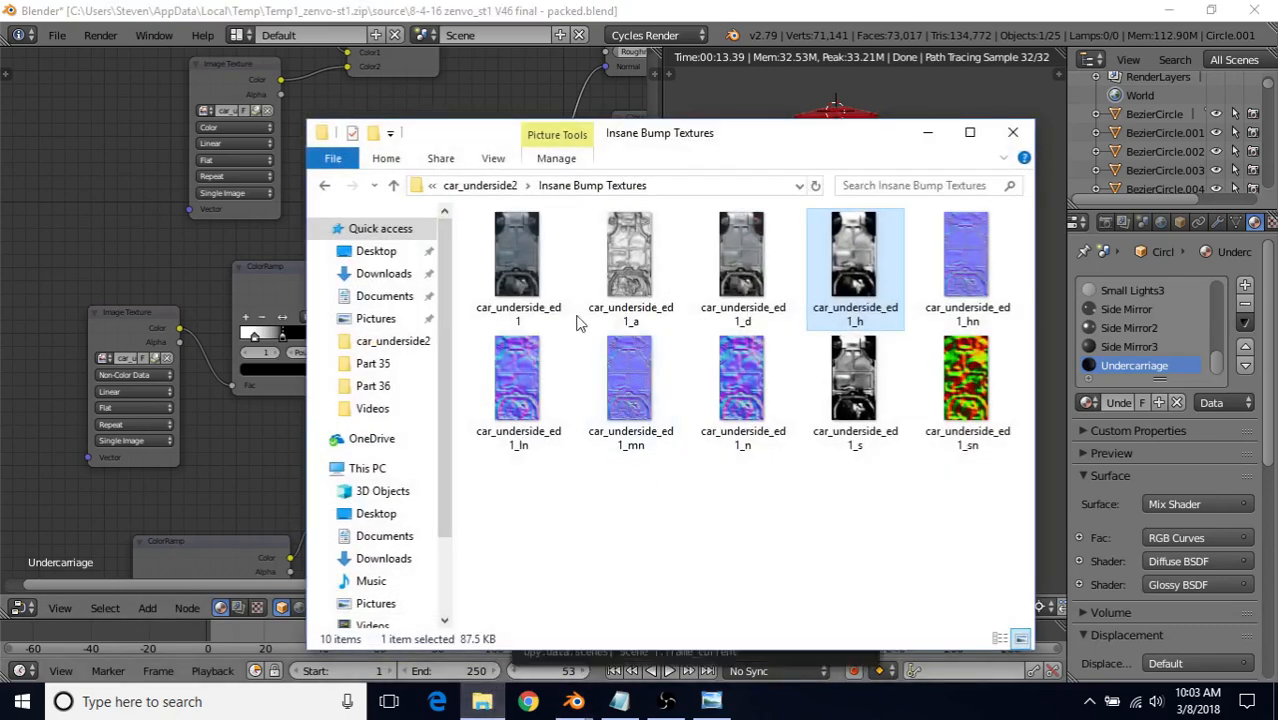
pyautogui.click(760, 284)
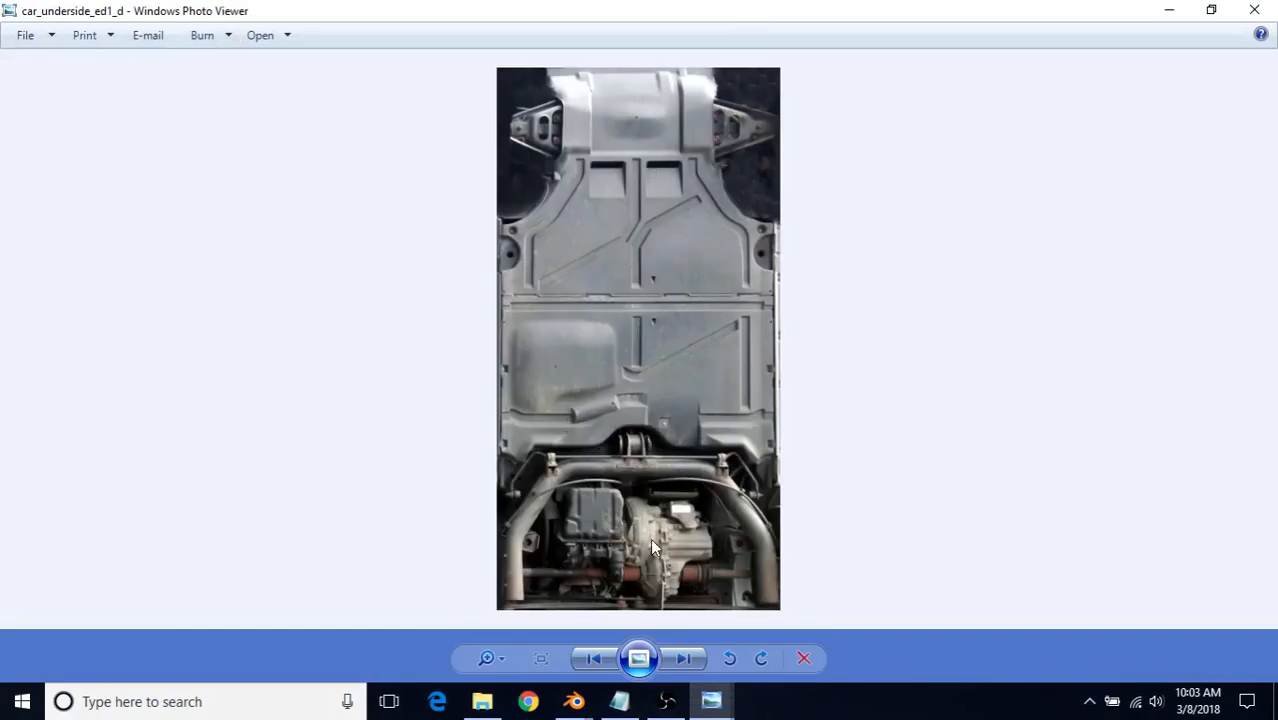
pyautogui.click(1254, 10)
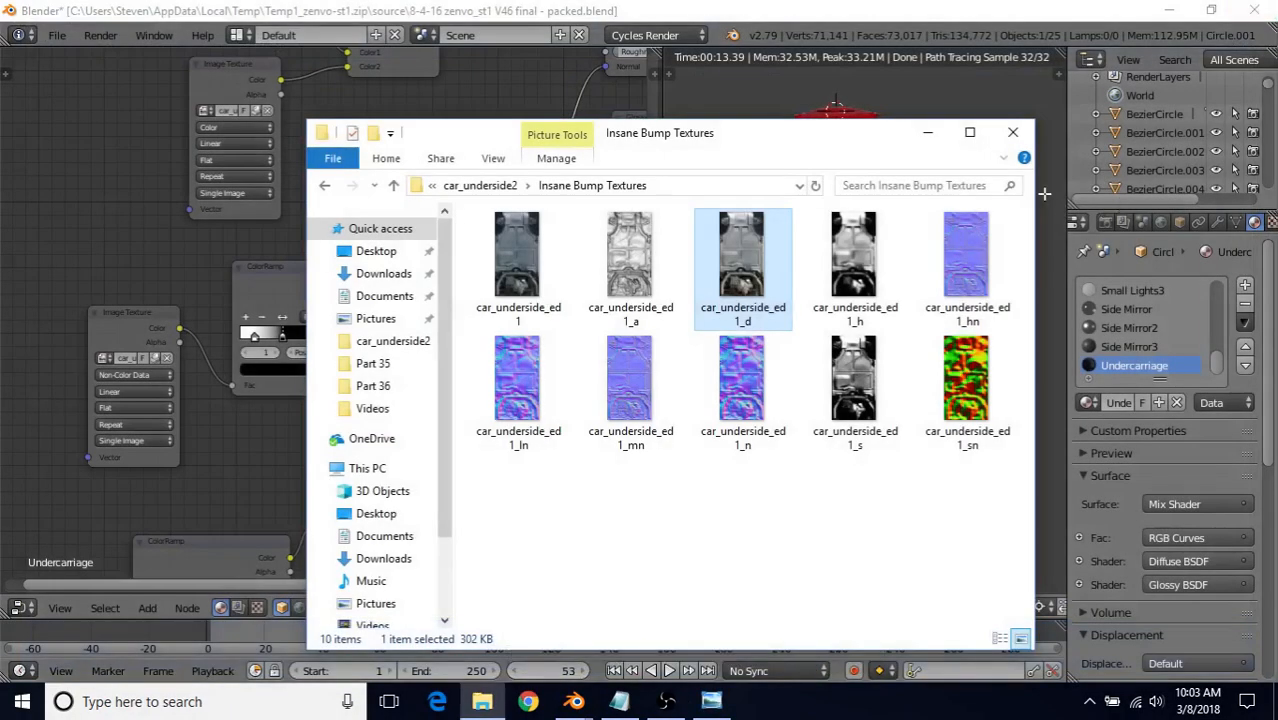
pyautogui.click(944, 133)
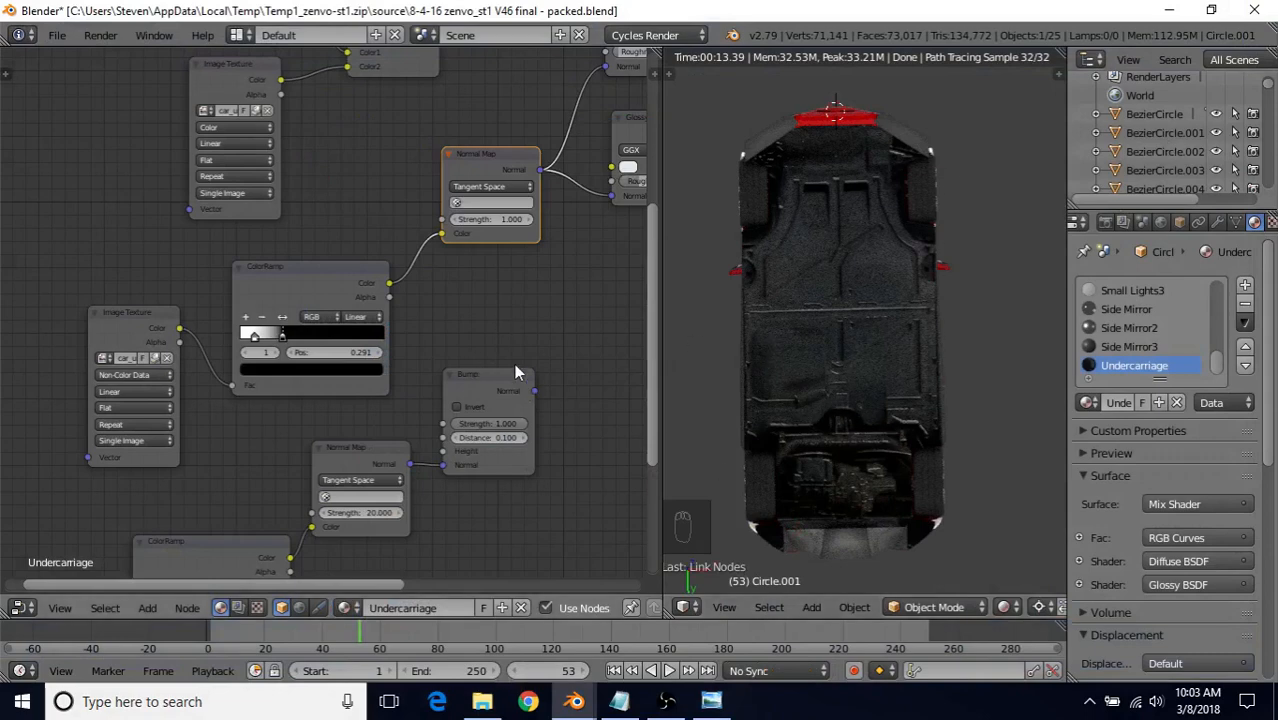
# Set the Bump node's distance to 0.5
pyautogui.moveTo(522, 367); pyautogui.dragTo(418, 272, button='middle')
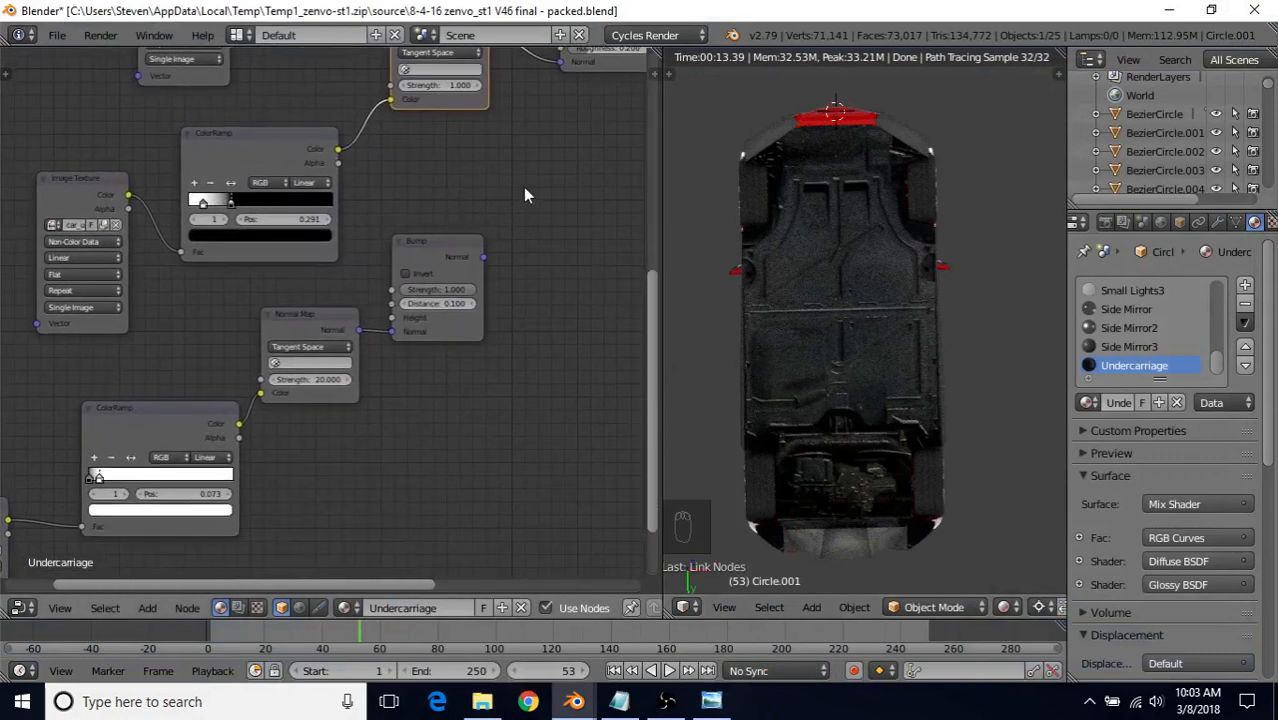
pyautogui.moveTo(523, 190); pyautogui.dragTo(355, 443, button='middle')
pyautogui.click(280, 530)
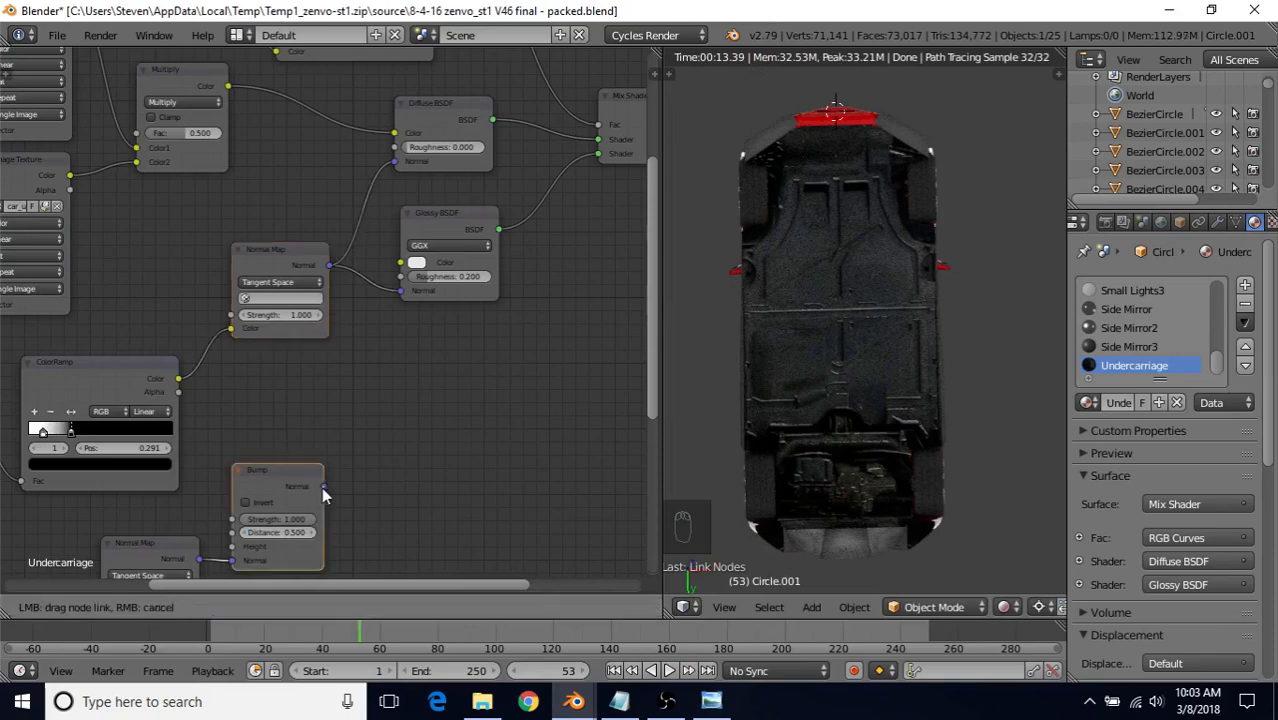
# Link the Bump node's Normal output back to the Diffuse and Glossy BSDF Normal inputs, then switch from Rendered to Solid shading
pyautogui.moveTo(323, 486)
pyautogui.mouseDown()
pyautogui.moveTo(401, 291)
pyautogui.moveTo(359, 237)
pyautogui.moveTo(394, 161)
pyautogui.mouseUp()
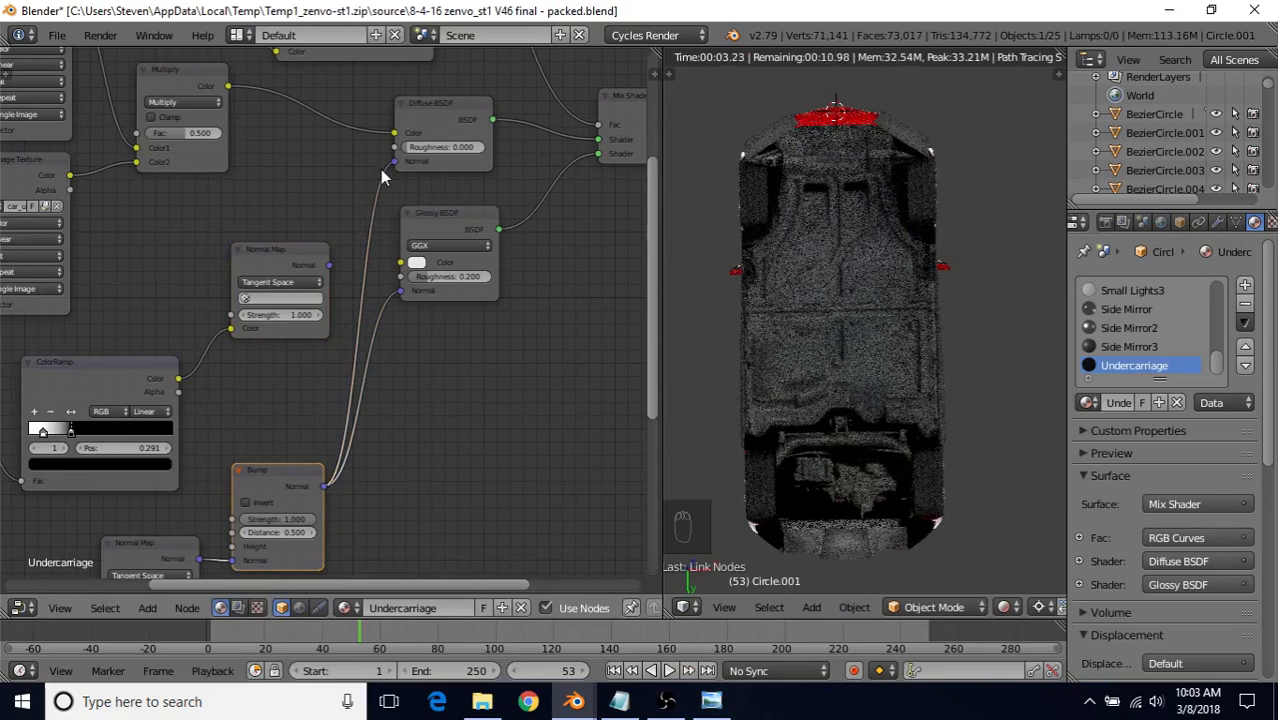
pyautogui.click(1004, 607)
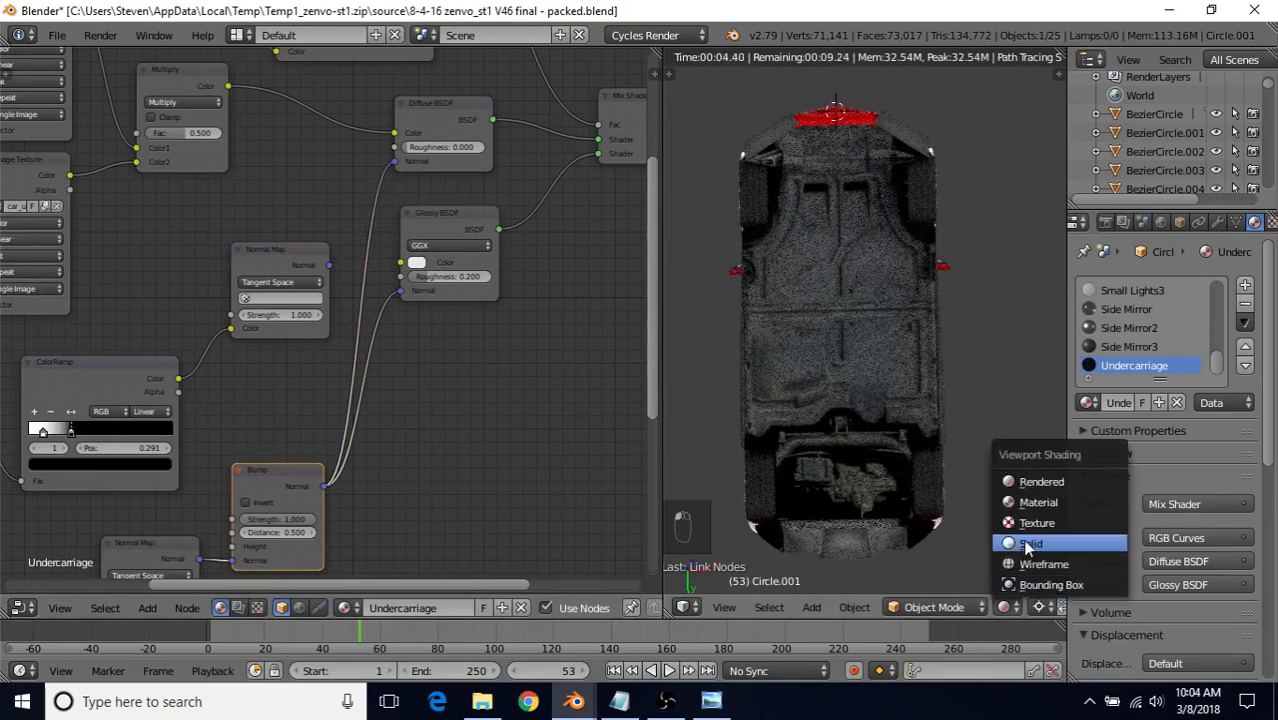
pyautogui.click(1028, 545)
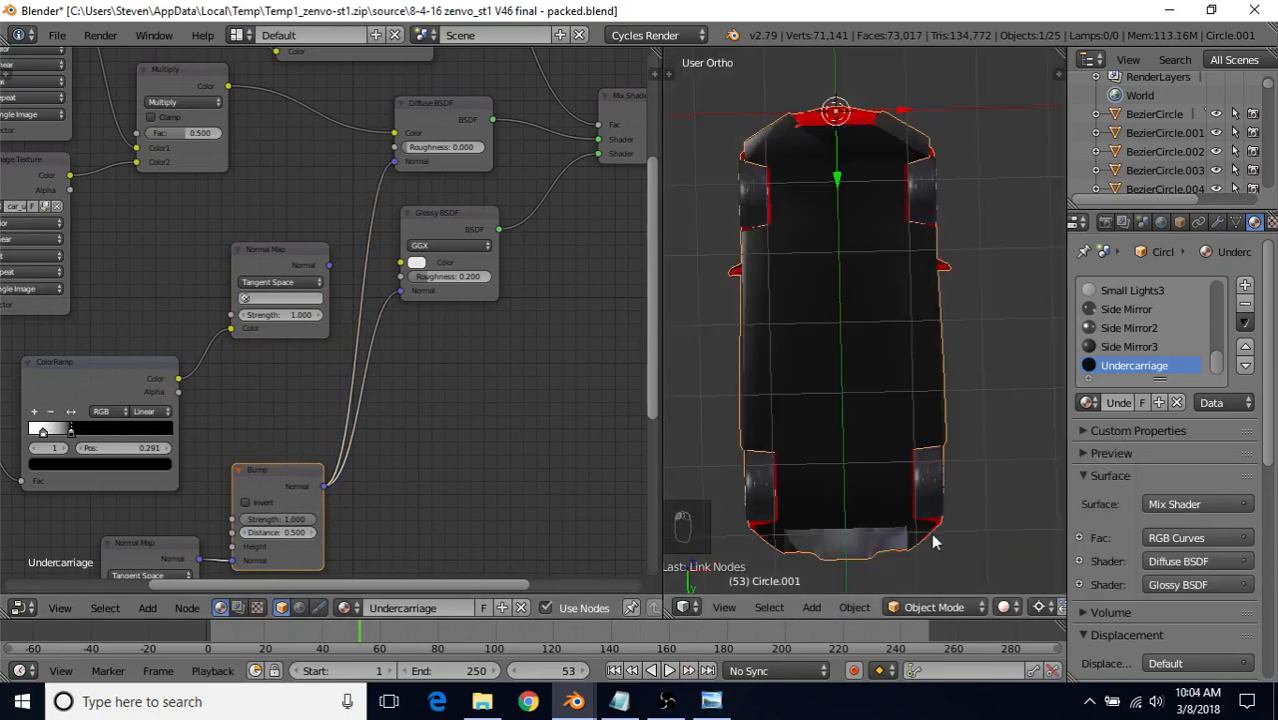
# Switch the 3D view to the UV/Image Editor and show the undercarriage mesh's UVs over the car_underside_ed1 image in Edit Mode
pyautogui.click(688, 607)
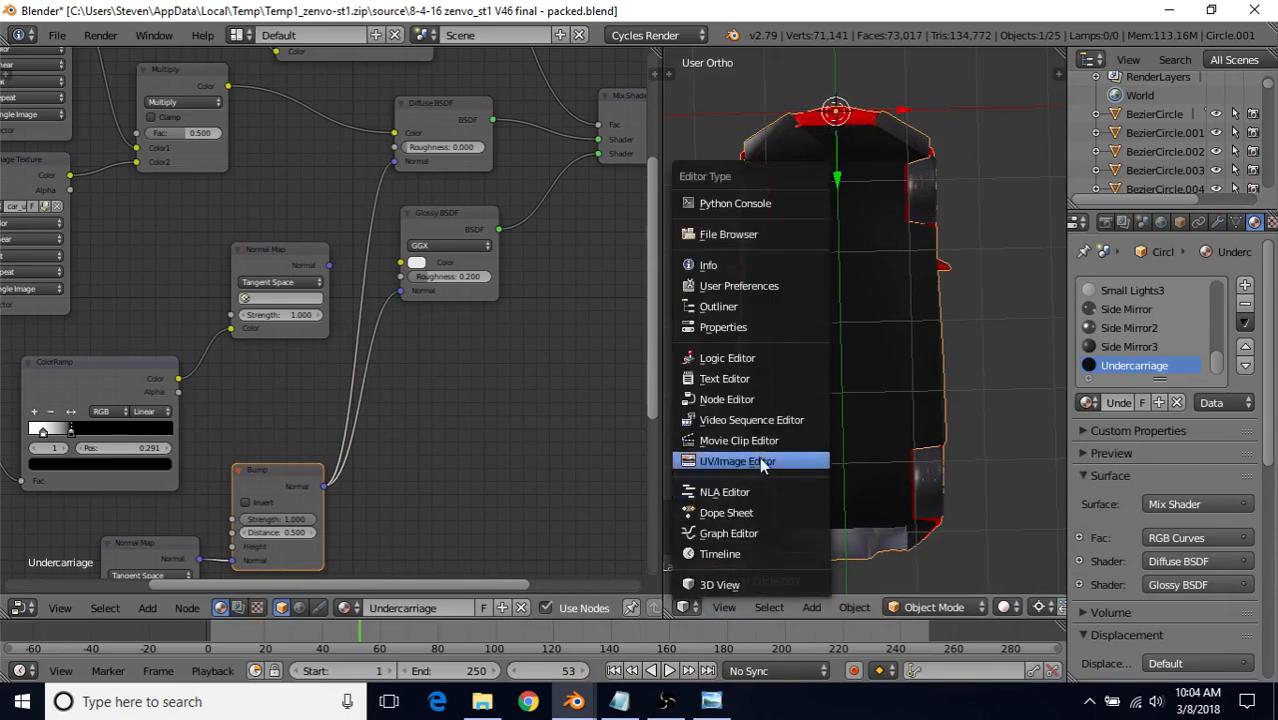
pyautogui.click(746, 461)
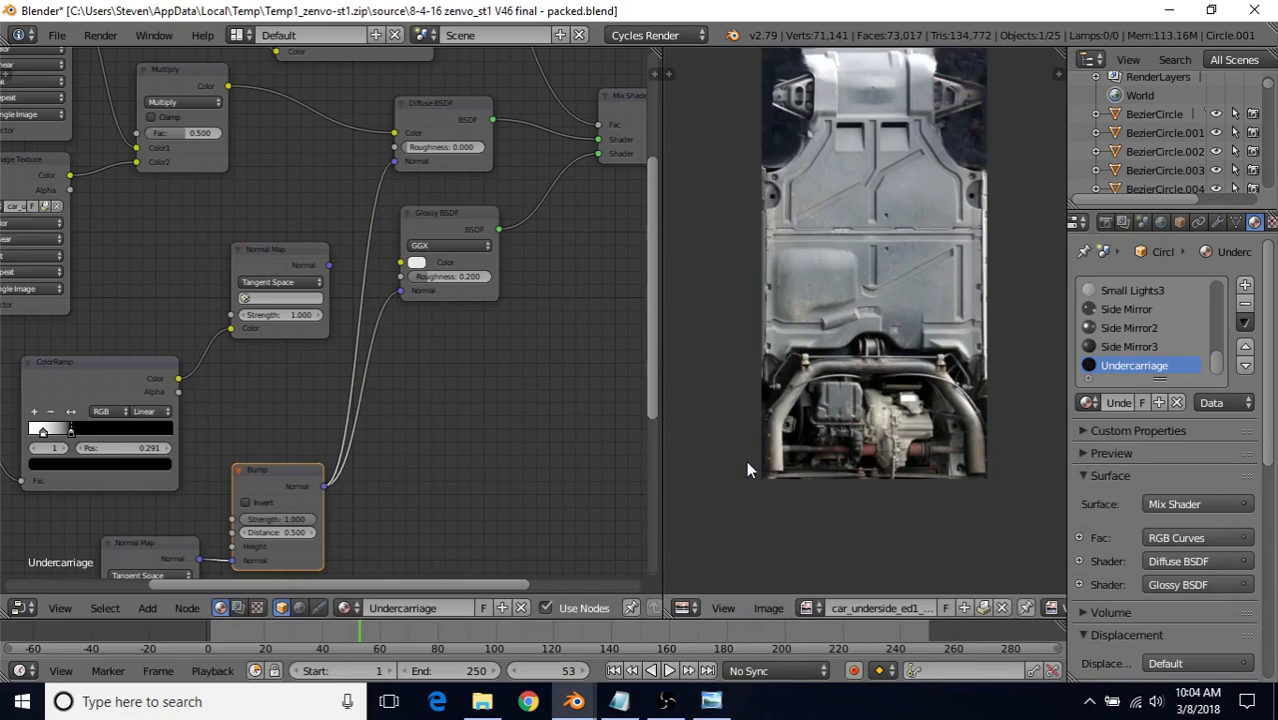
pyautogui.press('Tab')
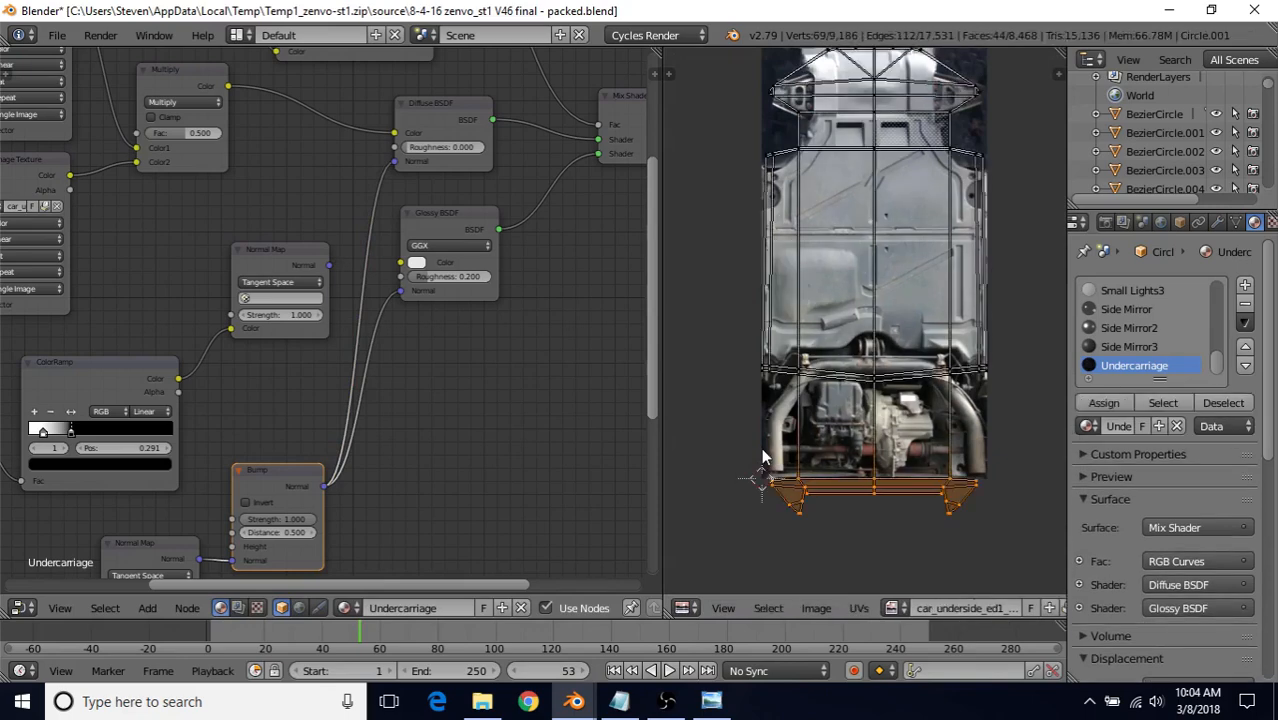
pyautogui.moveTo(765, 457); pyautogui.dragTo(697, 474, button='middle')
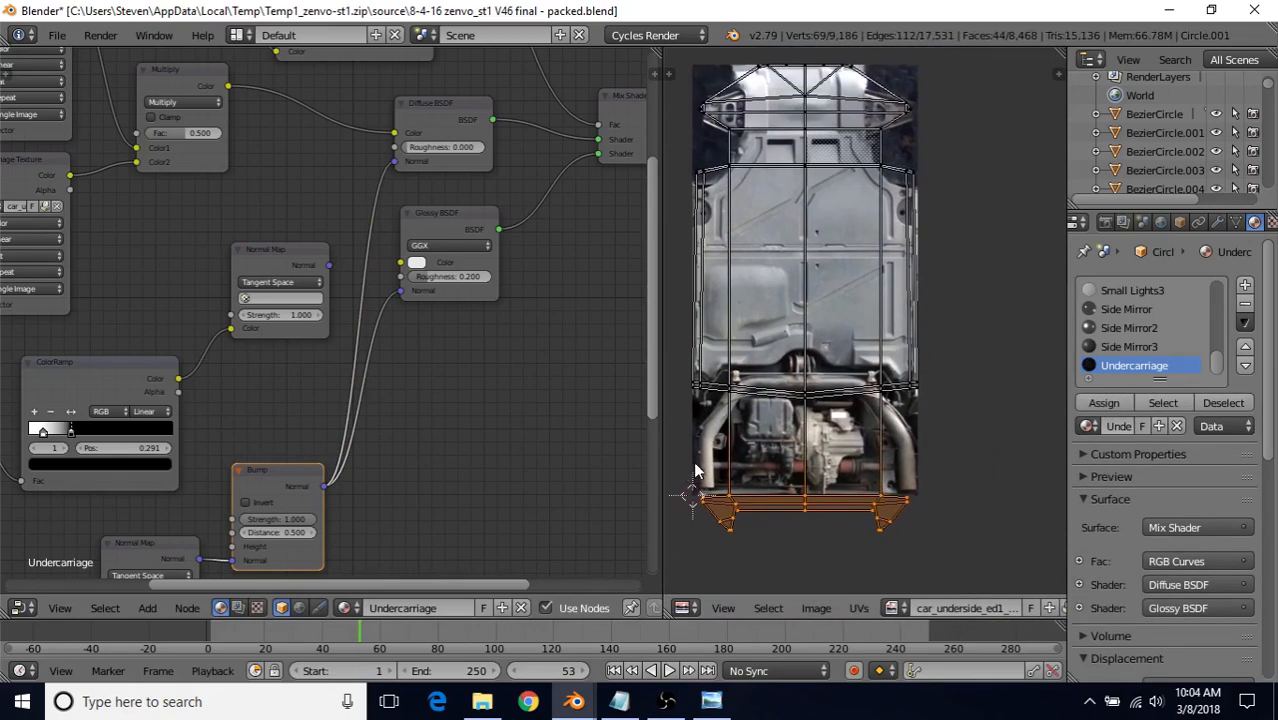
# Move the UV edge row just above the engine area about 1.3 along Y, then move its centre vertex about 10 along Y
pyautogui.keyDown('alt'); pyautogui.click(731, 392); pyautogui.keyUp('alt')
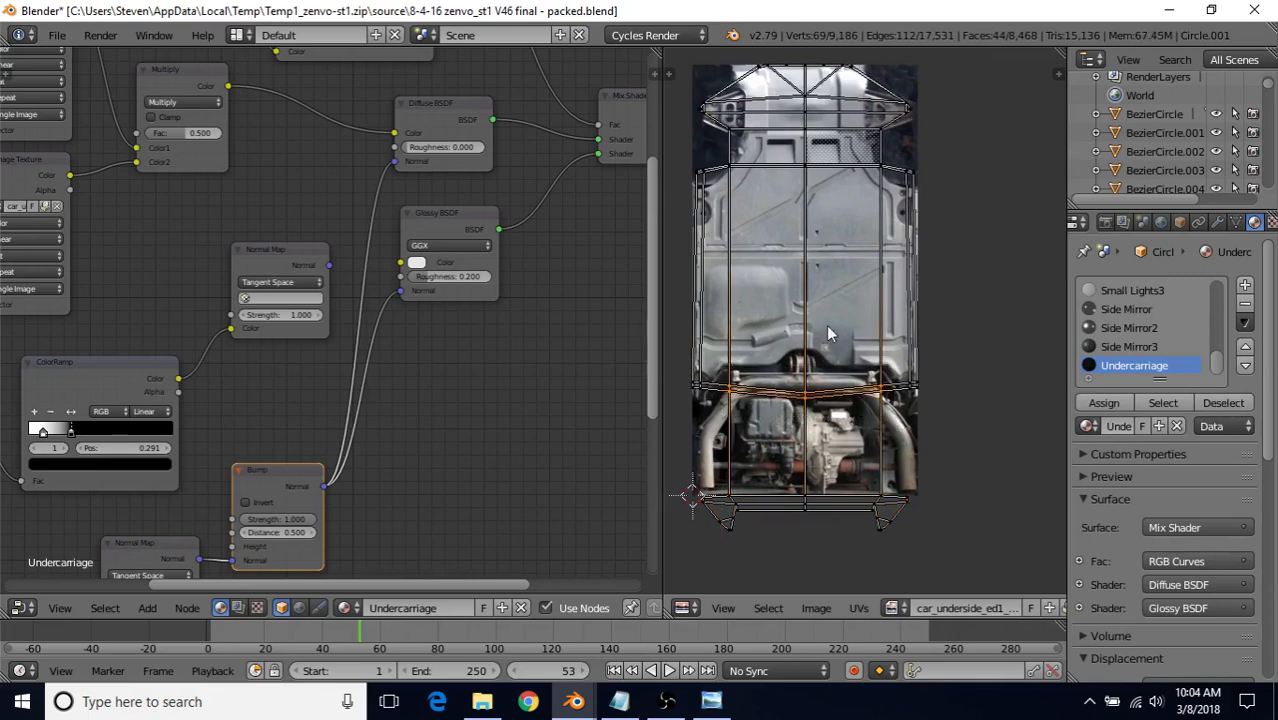
pyautogui.press('g')
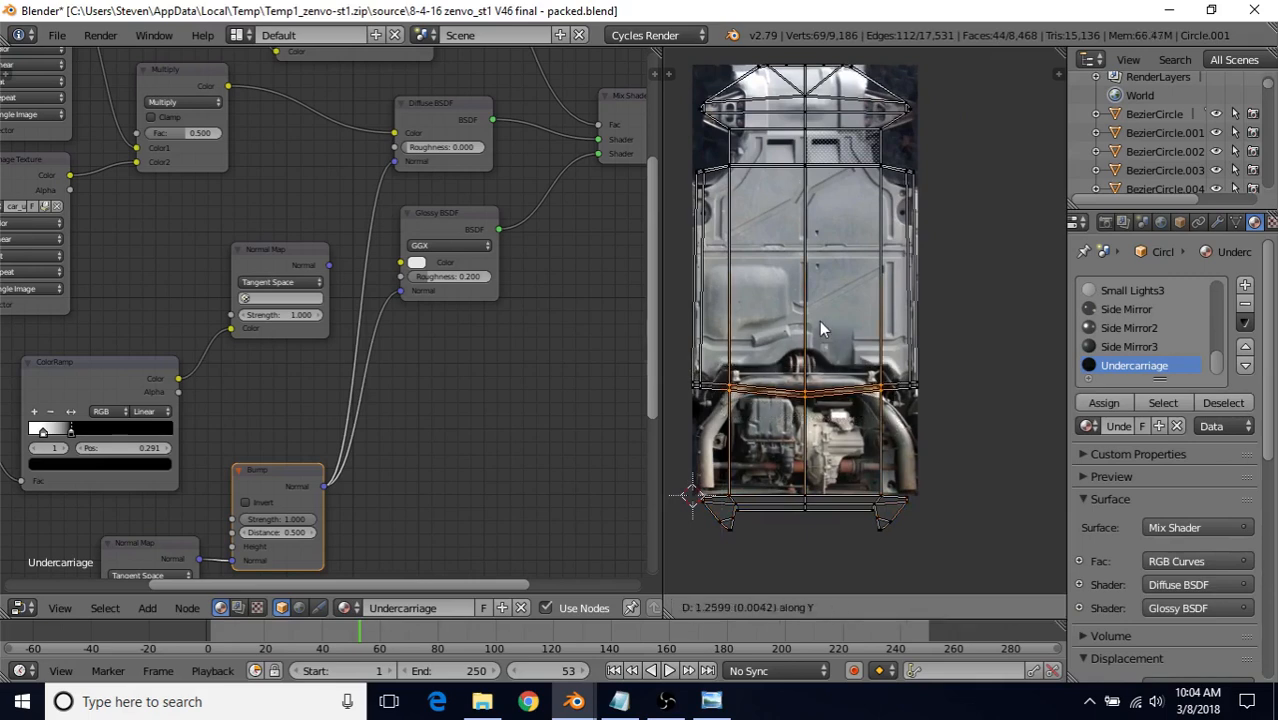
pyautogui.click(821, 326)
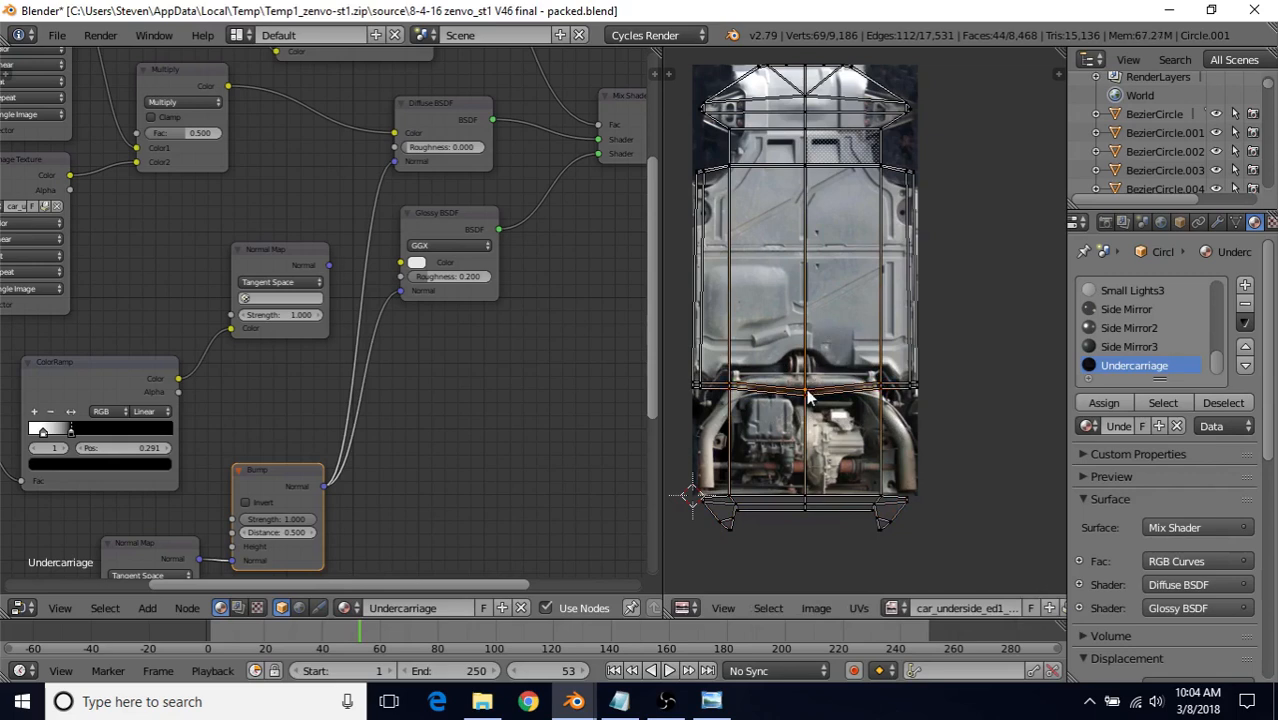
pyautogui.press('g')
pyautogui.press('y')
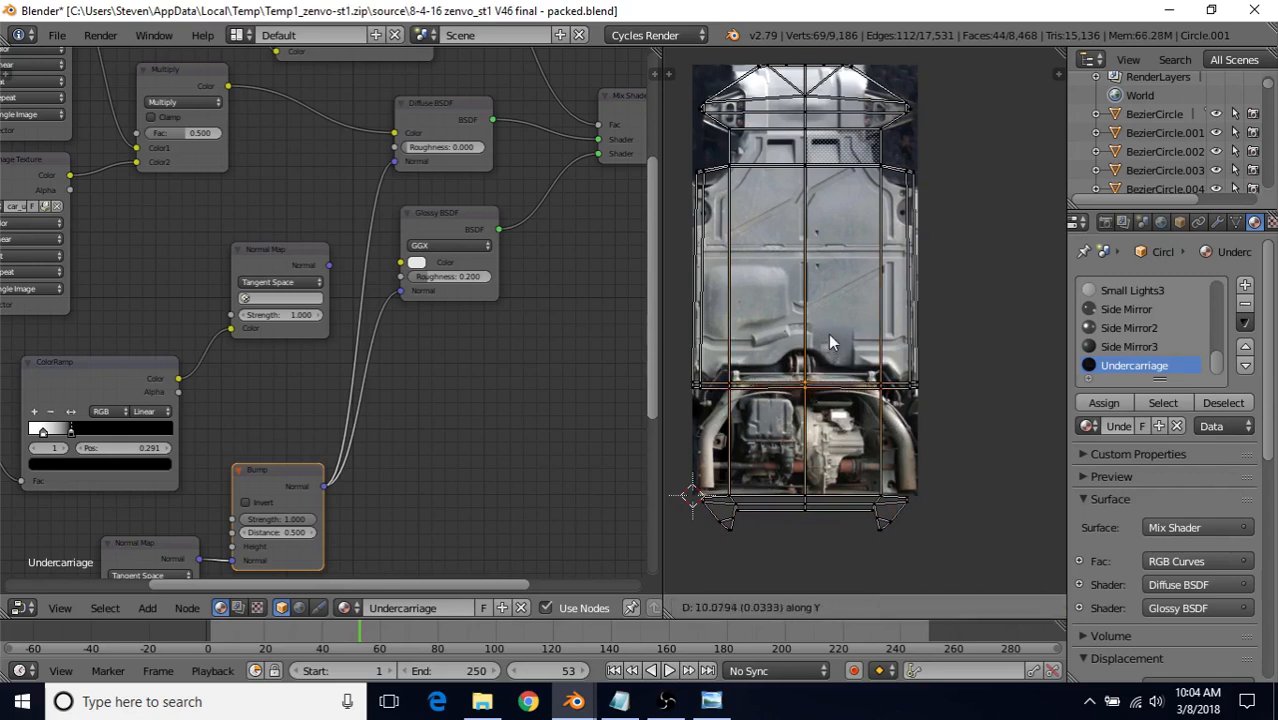
pyautogui.click(830, 342)
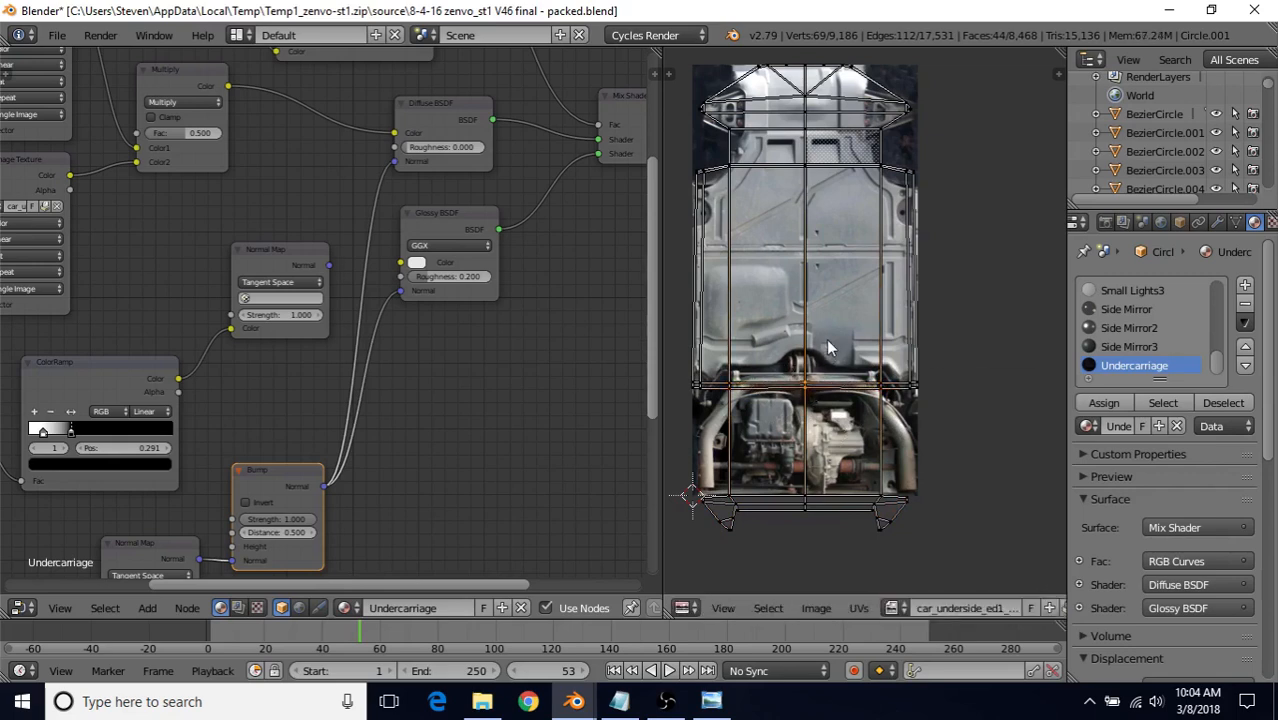
# Return the UV/Image Editor area to the 3D View in Object Mode and switch it to Rendered shading
pyautogui.click(686, 608)
pyautogui.click(688, 608)
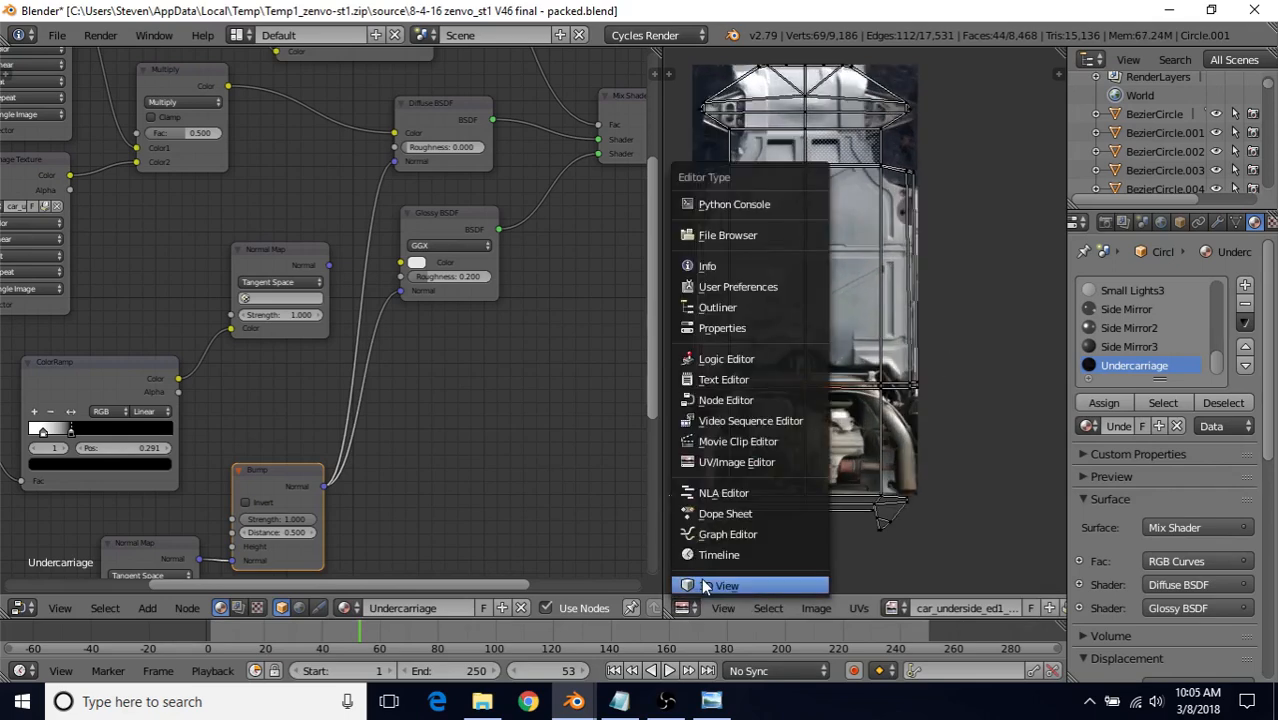
pyautogui.click(704, 587)
pyautogui.click(984, 607)
pyautogui.click(1023, 480)
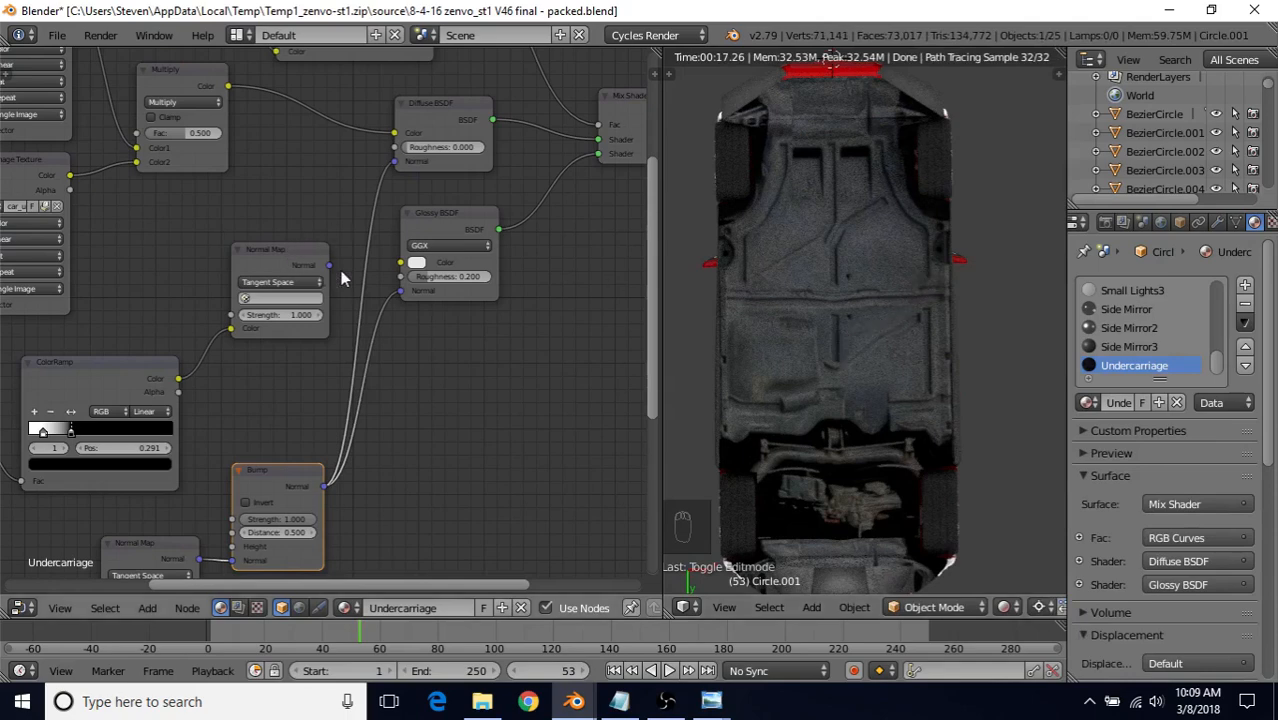
# Examine the Undercarriage node tree and the rendered underside of the car from several angles
pyautogui.scroll(-1, 338, 287)
pyautogui.moveTo(304, 247); pyautogui.dragTo(342, 215, button='middle')
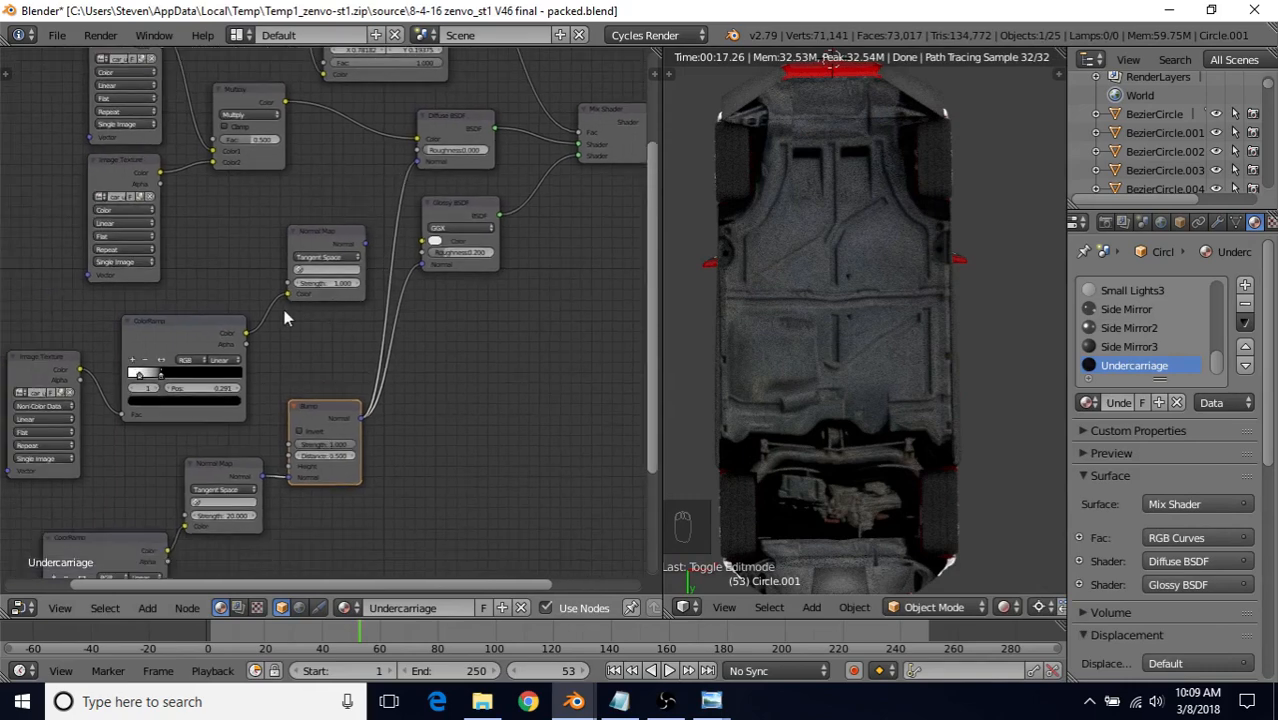
pyautogui.moveTo(236, 289); pyautogui.dragTo(352, 218, button='middle')
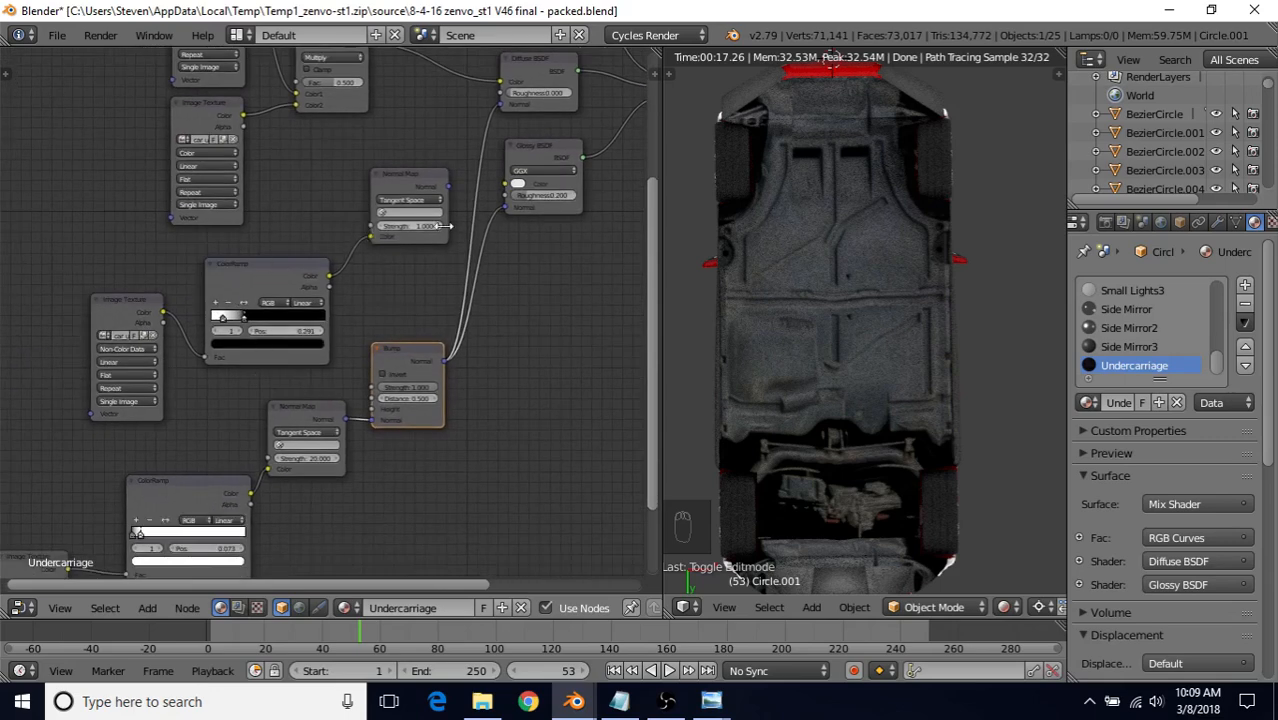
pyautogui.moveTo(412, 296); pyautogui.dragTo(317, 388, button='middle')
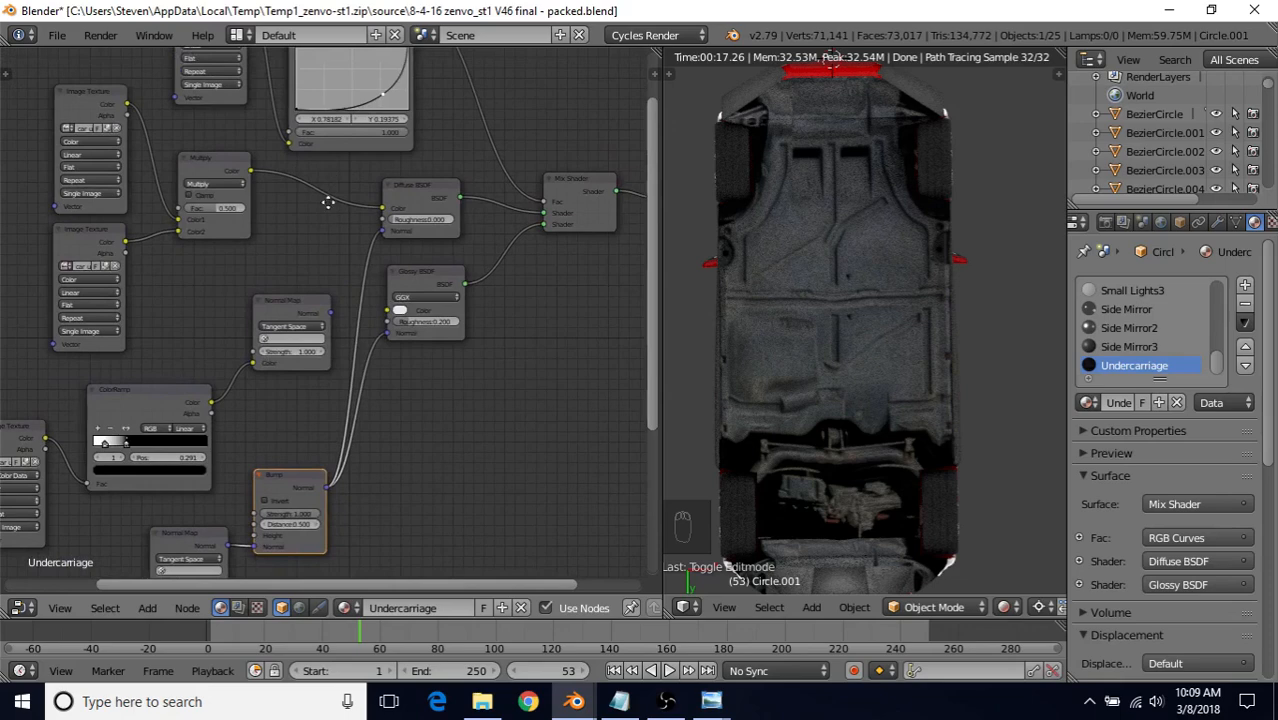
pyautogui.moveTo(331, 205); pyautogui.dragTo(449, 357, button='middle')
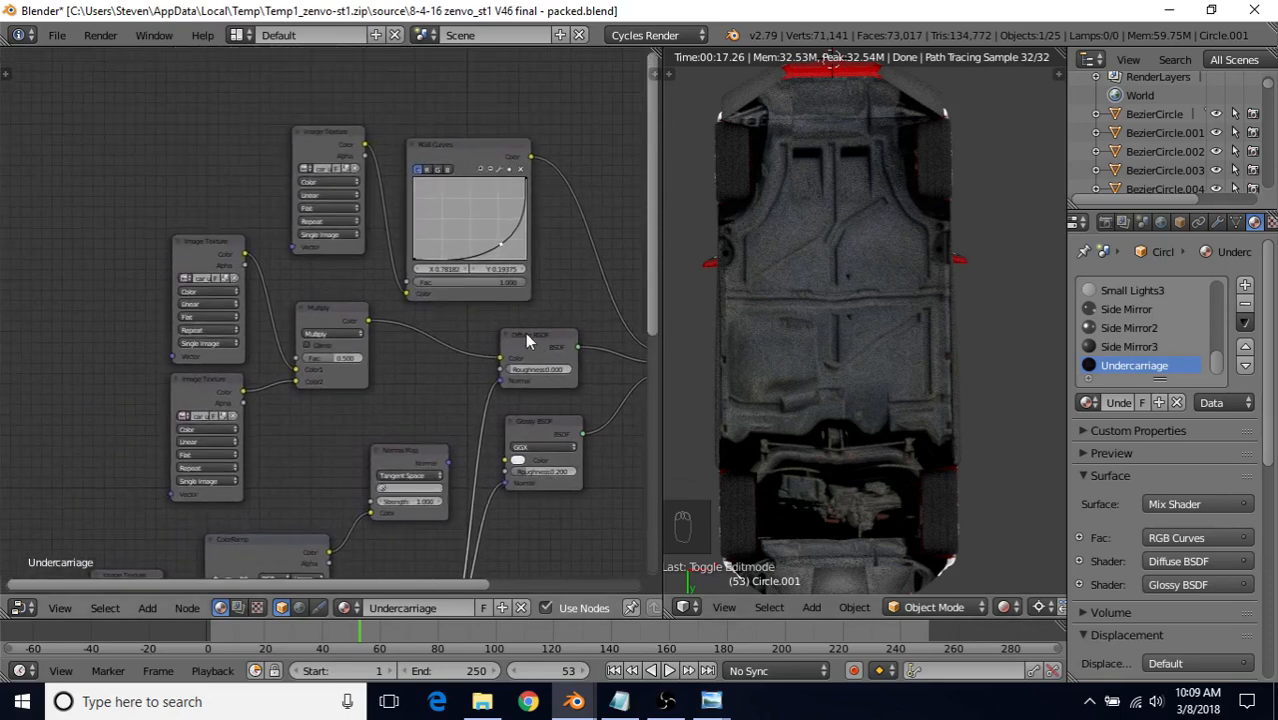
pyautogui.moveTo(525, 332); pyautogui.dragTo(410, 131, button='middle')
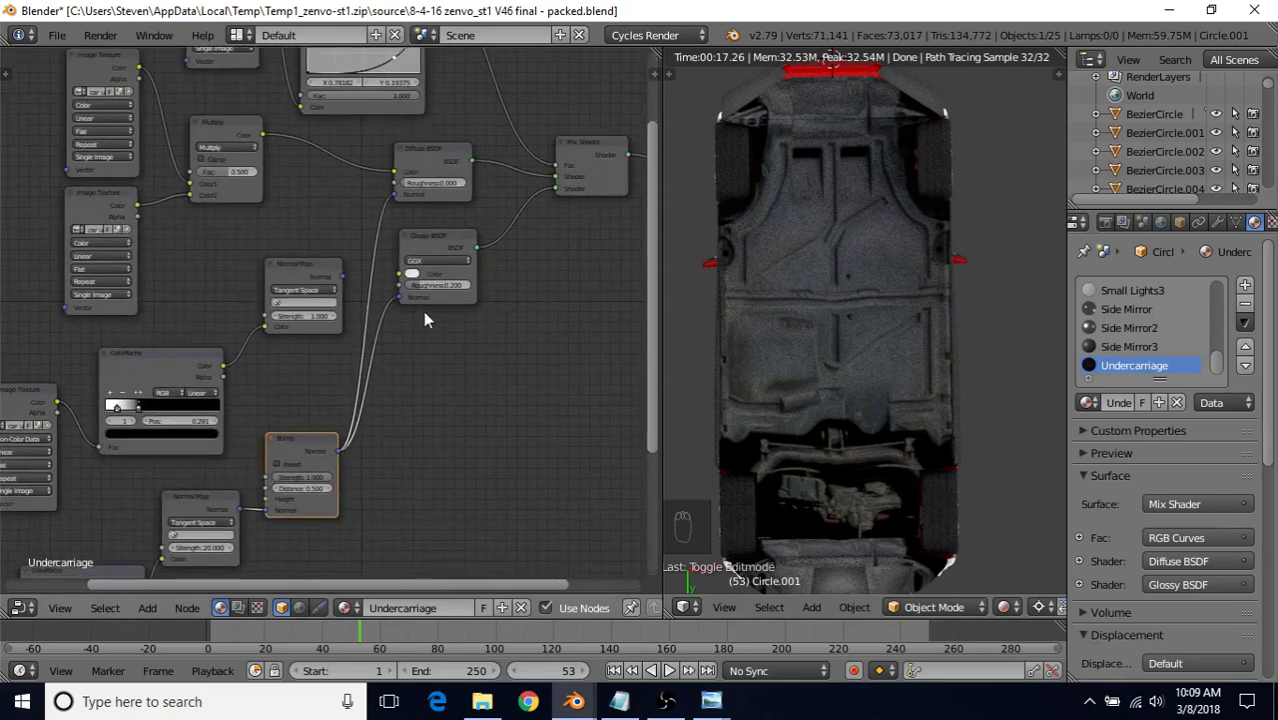
pyautogui.moveTo(830, 357); pyautogui.dragTo(862, 385, button='middle')
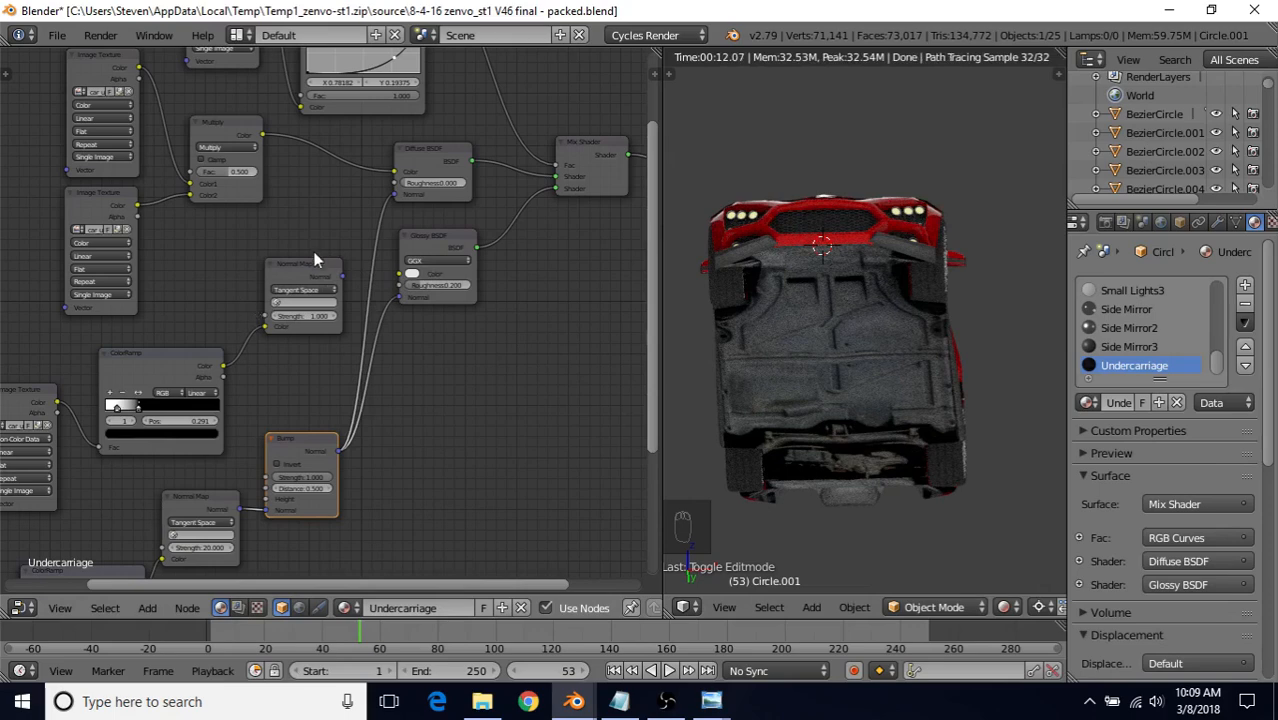
pyautogui.moveTo(345, 265); pyautogui.dragTo(451, 175, button='middle')
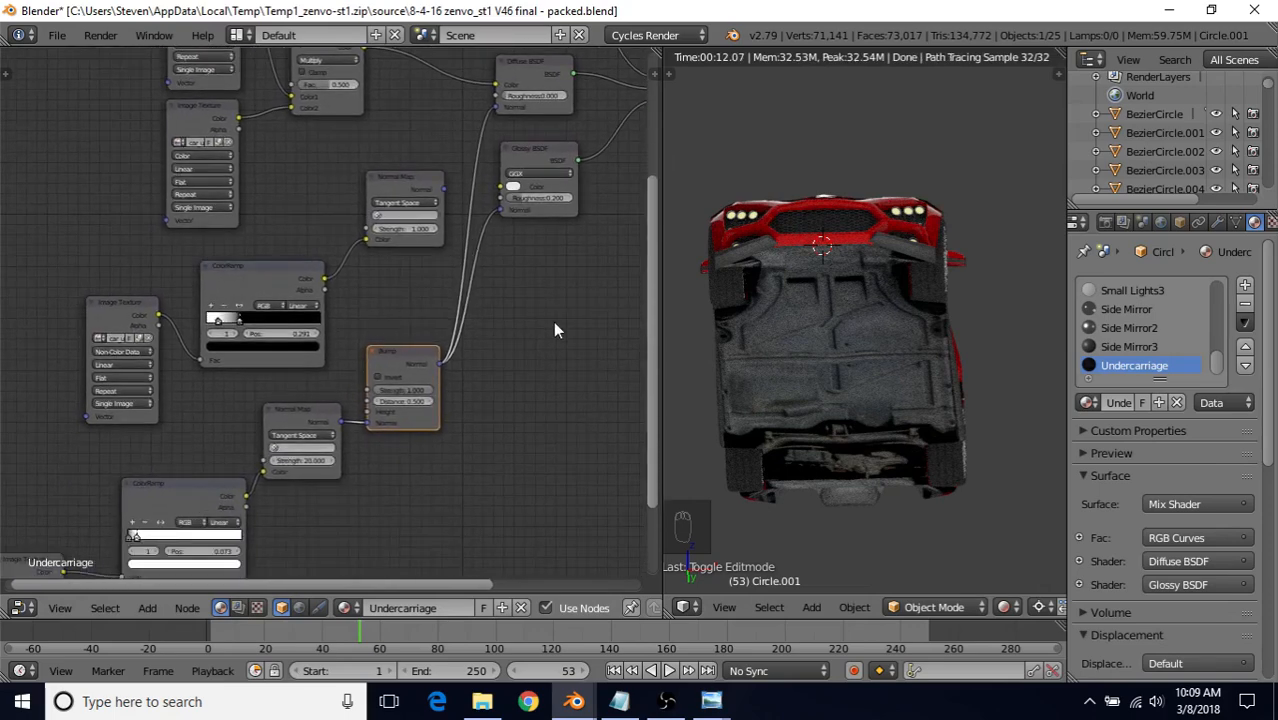
pyautogui.moveTo(835, 355); pyautogui.dragTo(812, 343, button='middle')
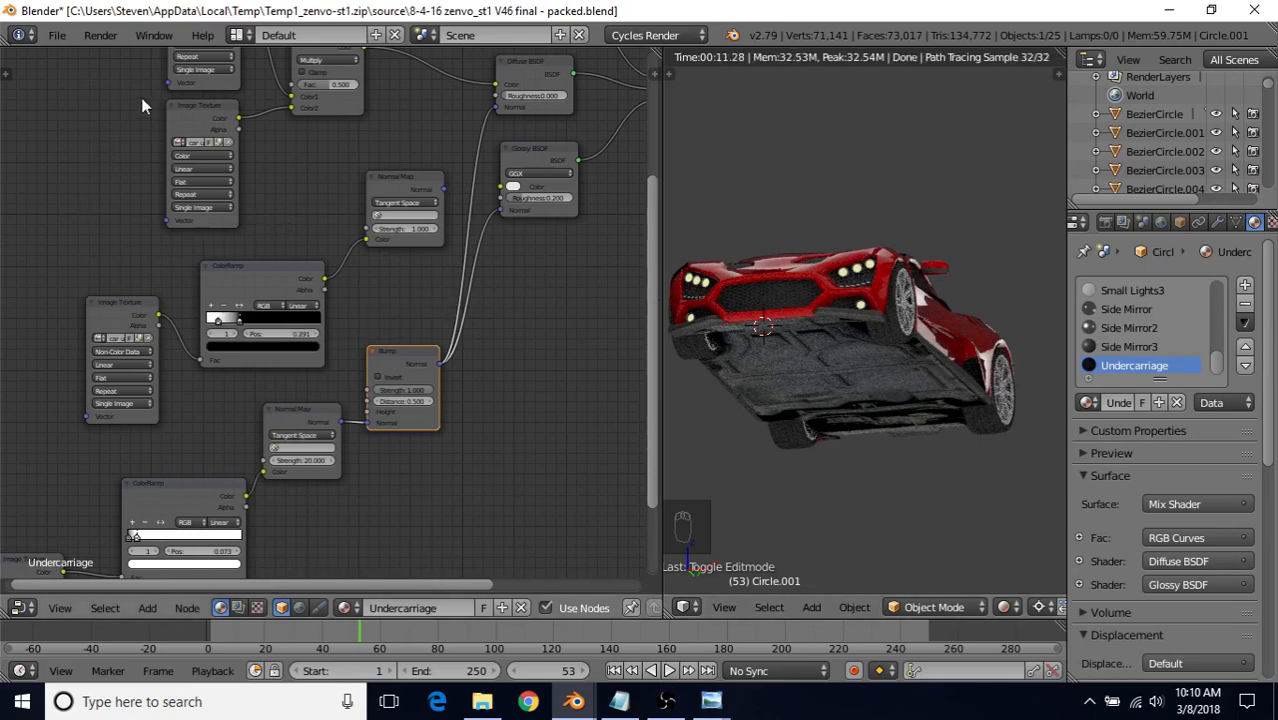
# Save the scene as "8-4-16 zenvo_st1 V46 final - packed - tutorial.blend" in the Car Undercarriage Tutorial folder
pyautogui.click(57, 35)
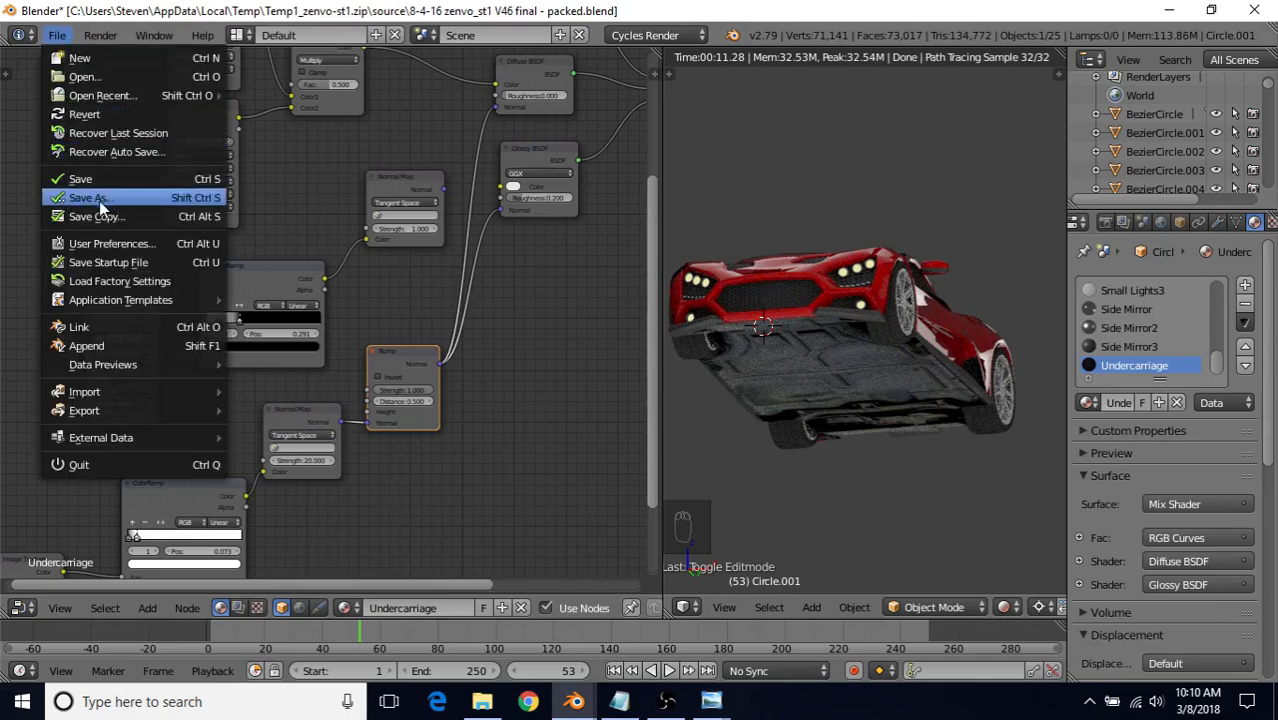
pyautogui.click(88, 198)
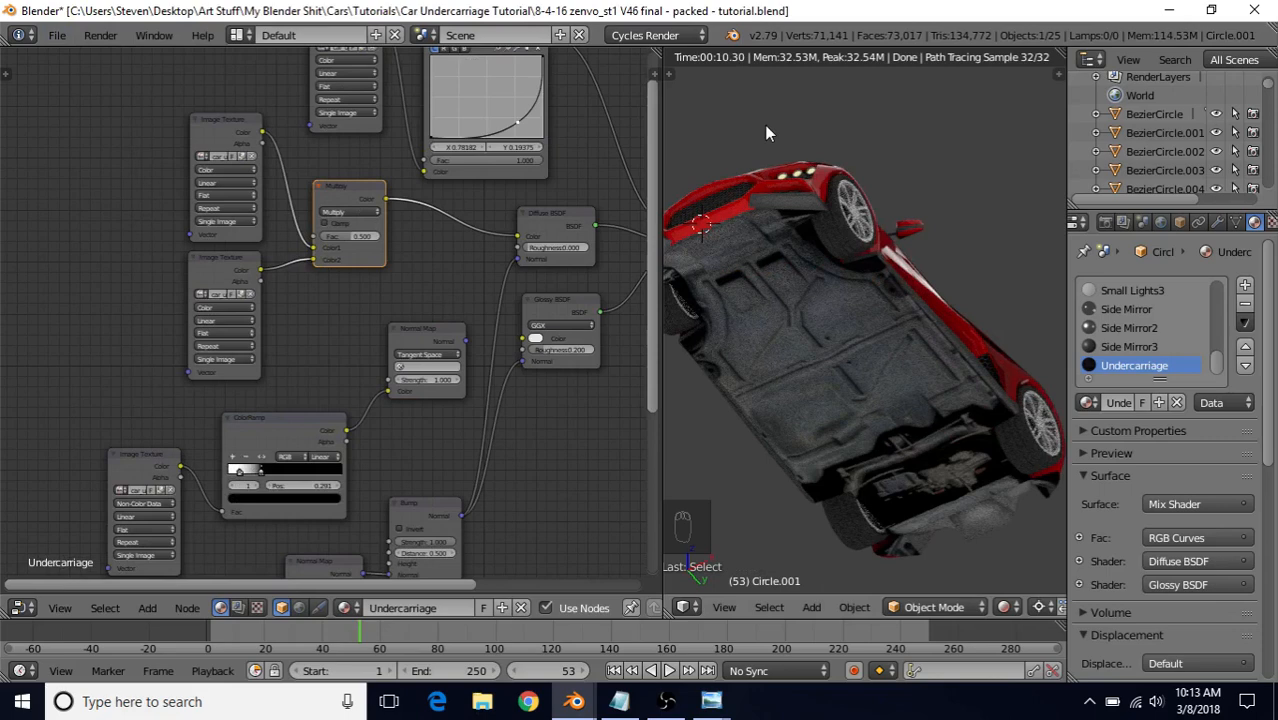
# Try a different factor on the Multiply node that combines the two image textures
pyautogui.click(346, 237)
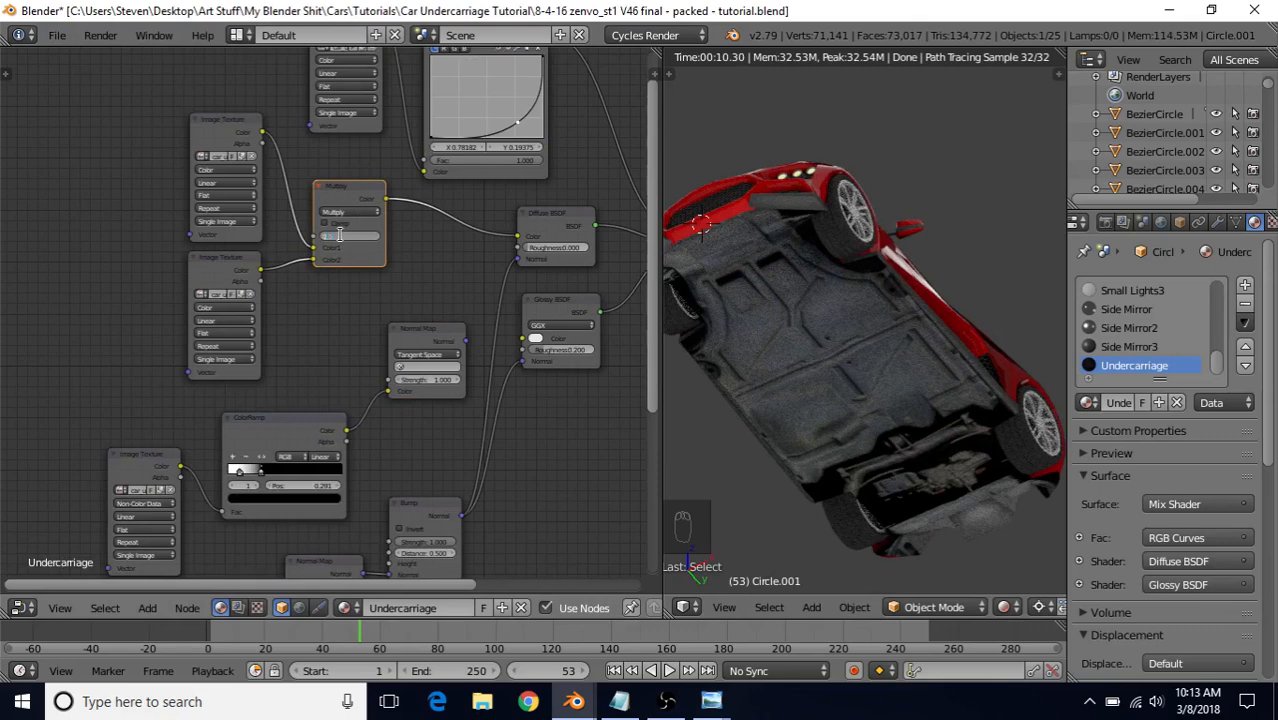
pyautogui.press('Return')
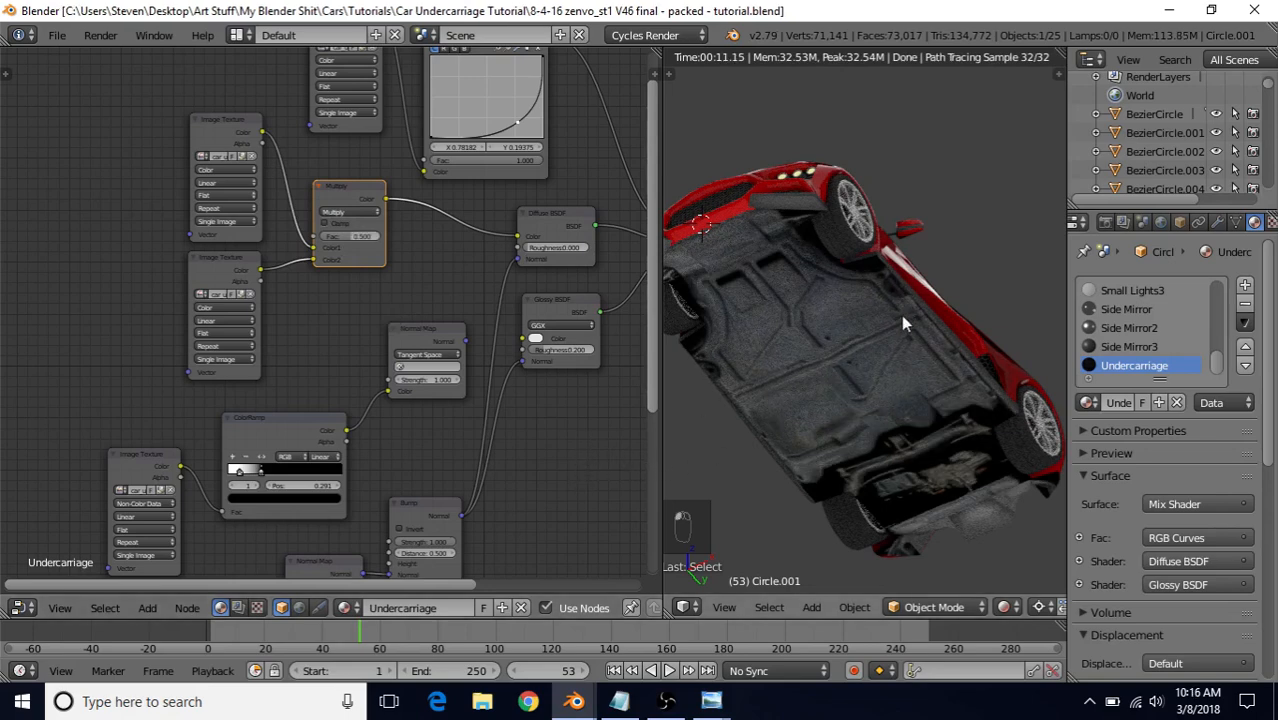
# Switch the viewport to Solid shading and select the large light plane beneath the car
pyautogui.click(1007, 607)
pyautogui.click(1031, 545)
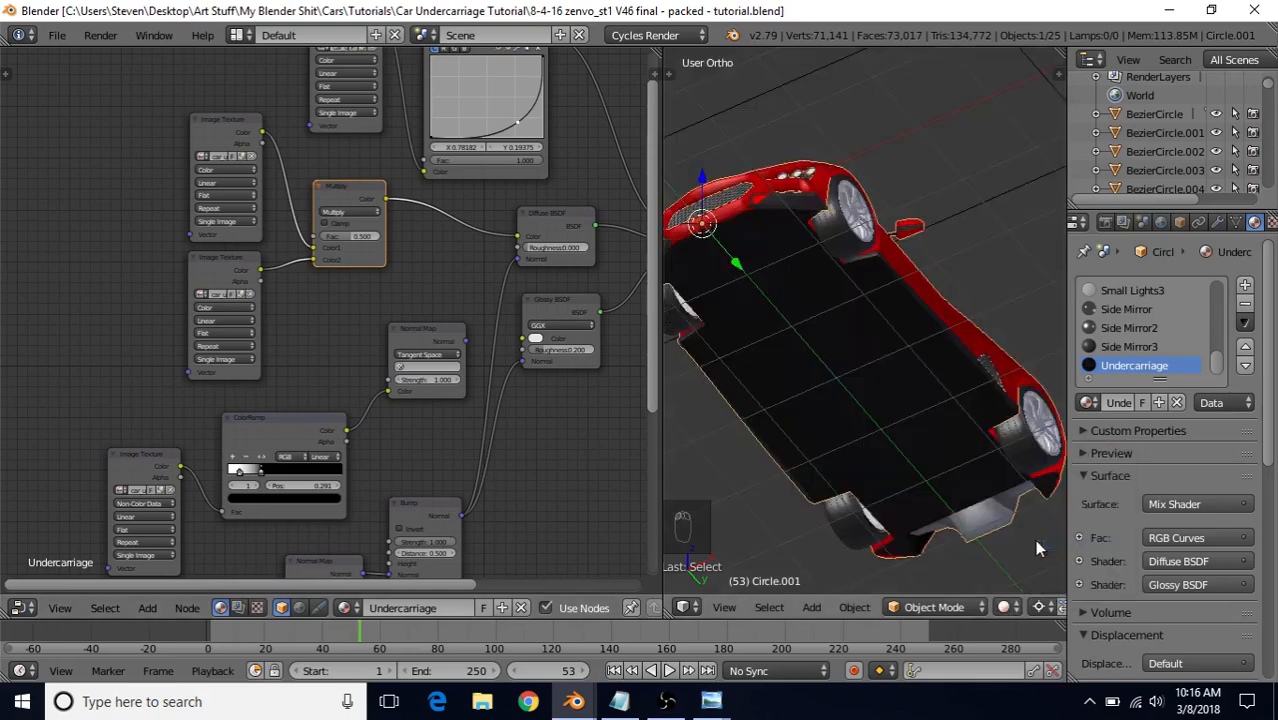
pyautogui.scroll(-7, 916, 437)
pyautogui.moveTo(869, 320); pyautogui.dragTo(848, 406, button='middle')
pyautogui.moveTo(898, 481); pyautogui.dragTo(925, 473, button='middle')
pyautogui.rightClick(840, 463)
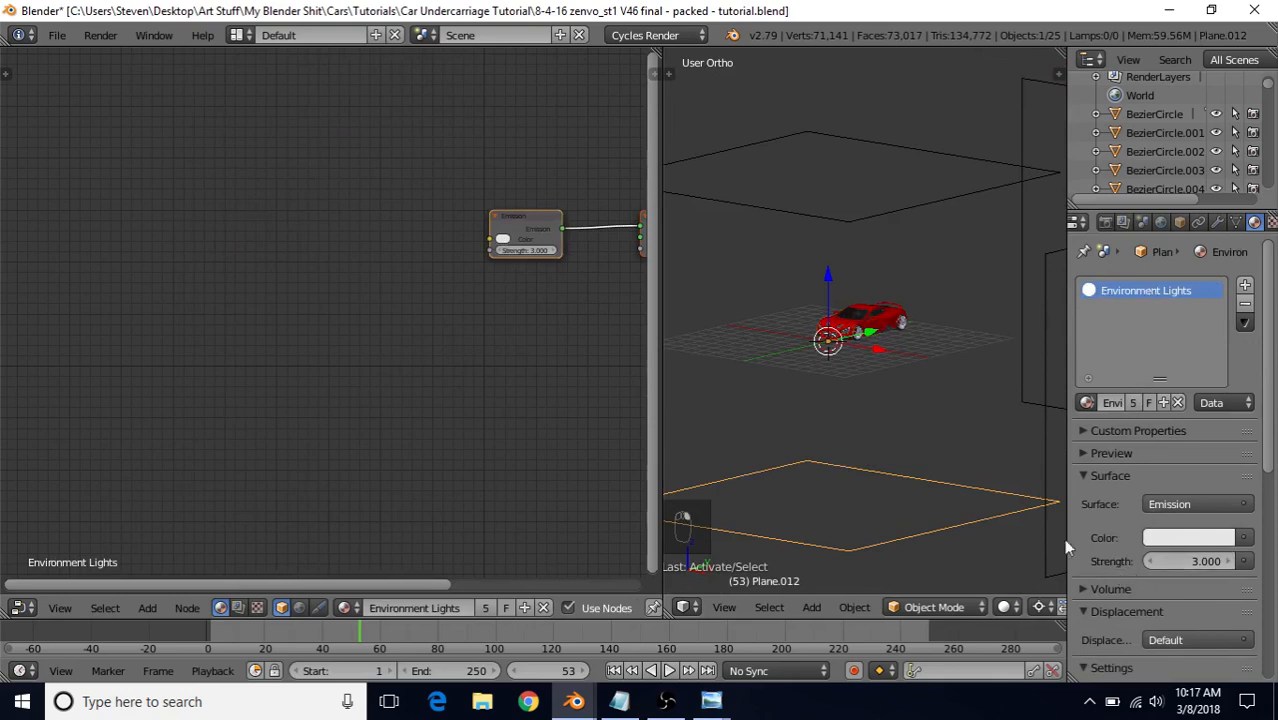
# Add a second material slot with a new material to the lower plane and assign it to the plane's face
pyautogui.click(1246, 288)
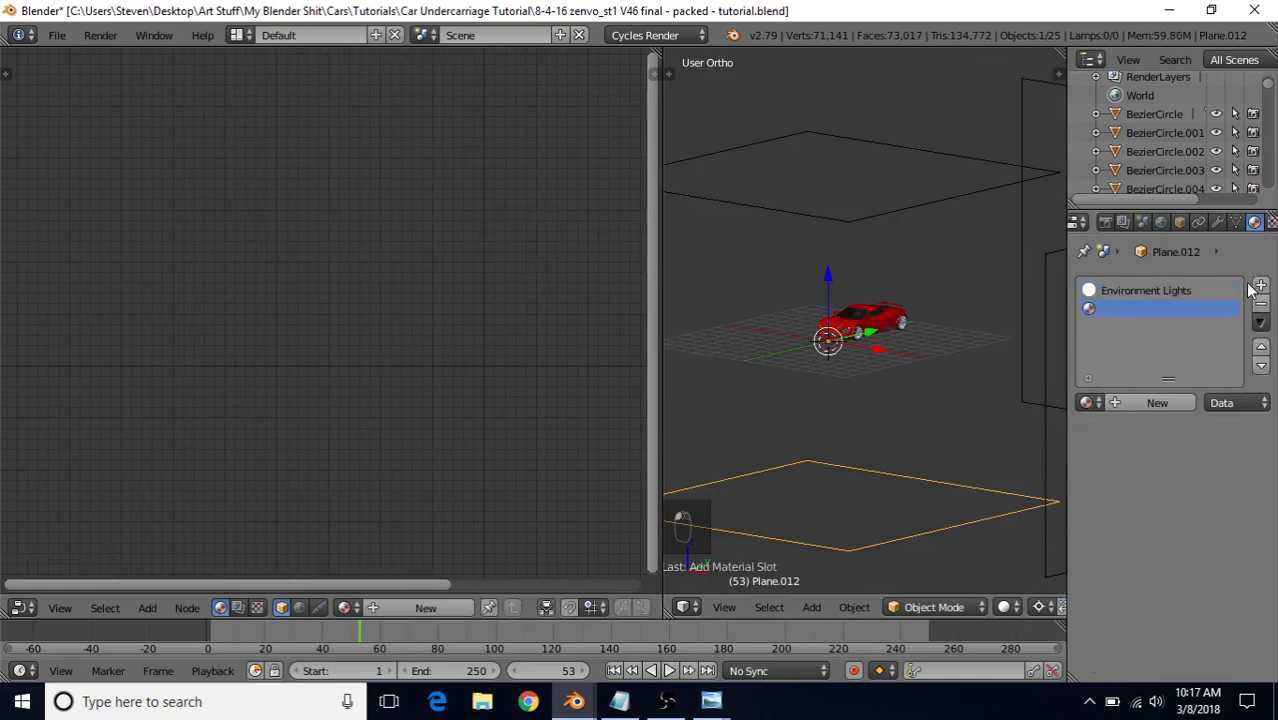
pyautogui.click(1160, 401)
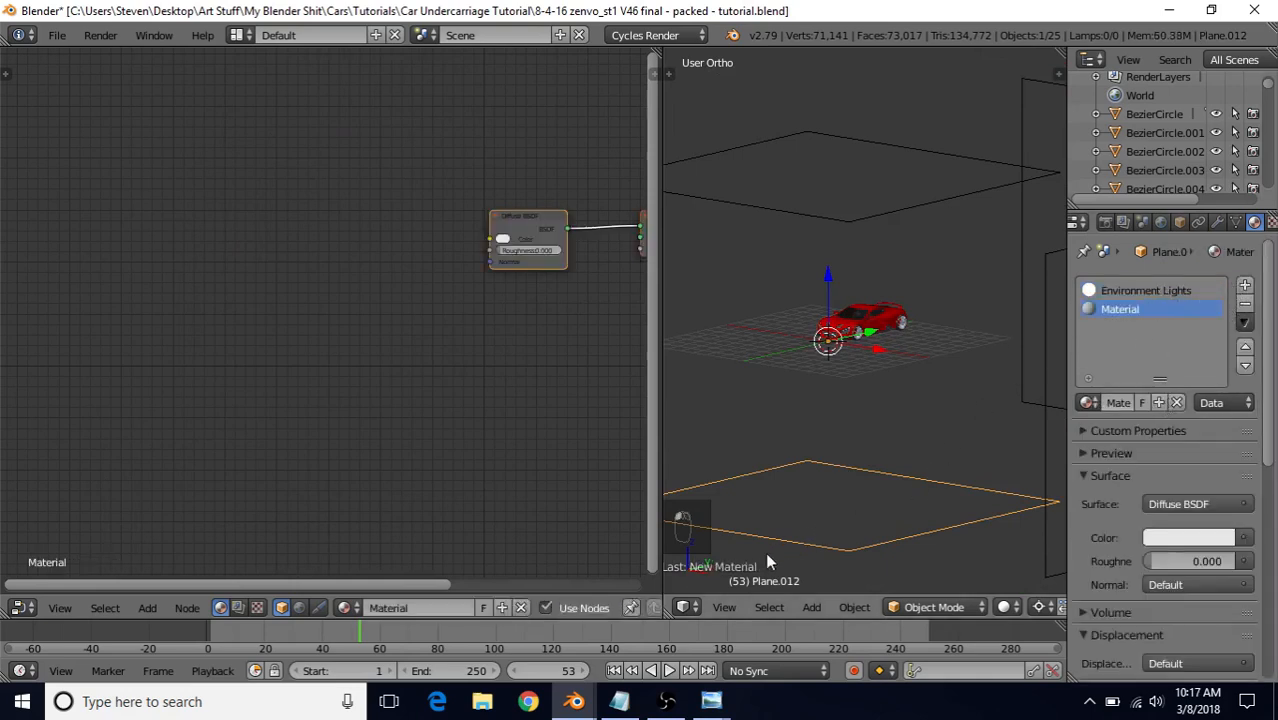
pyautogui.click(685, 607)
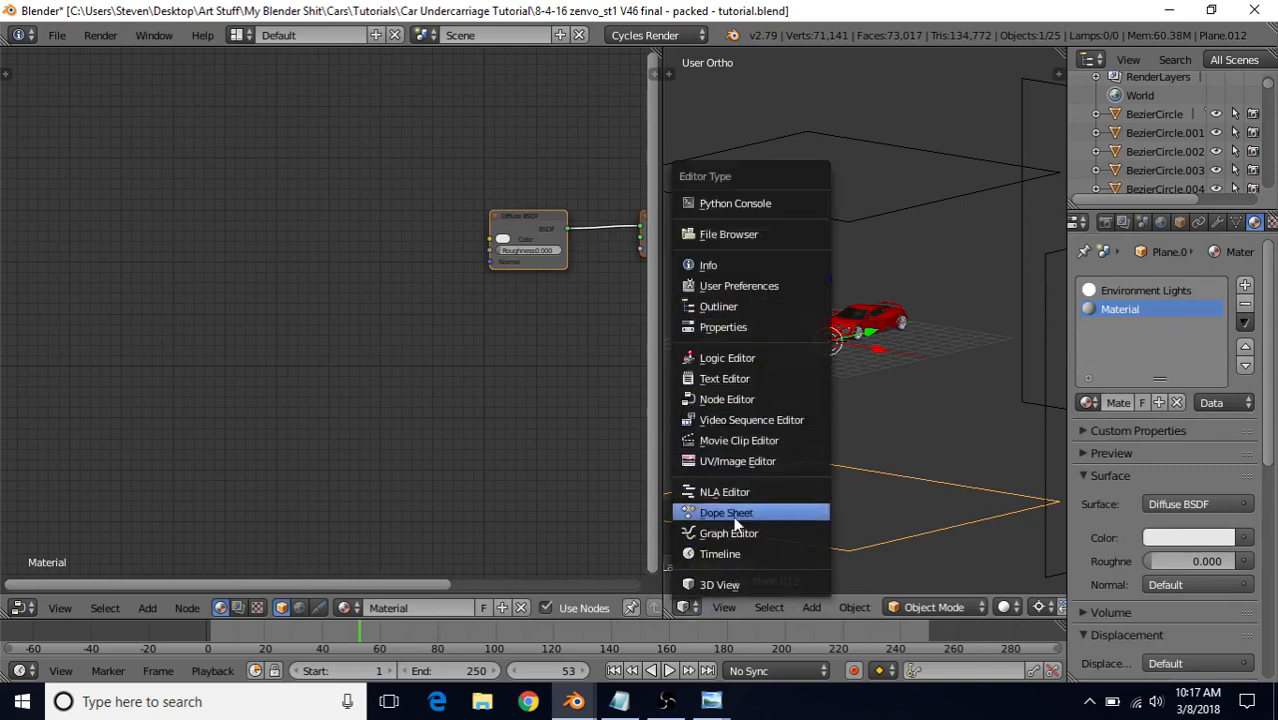
pyautogui.press('Tab')
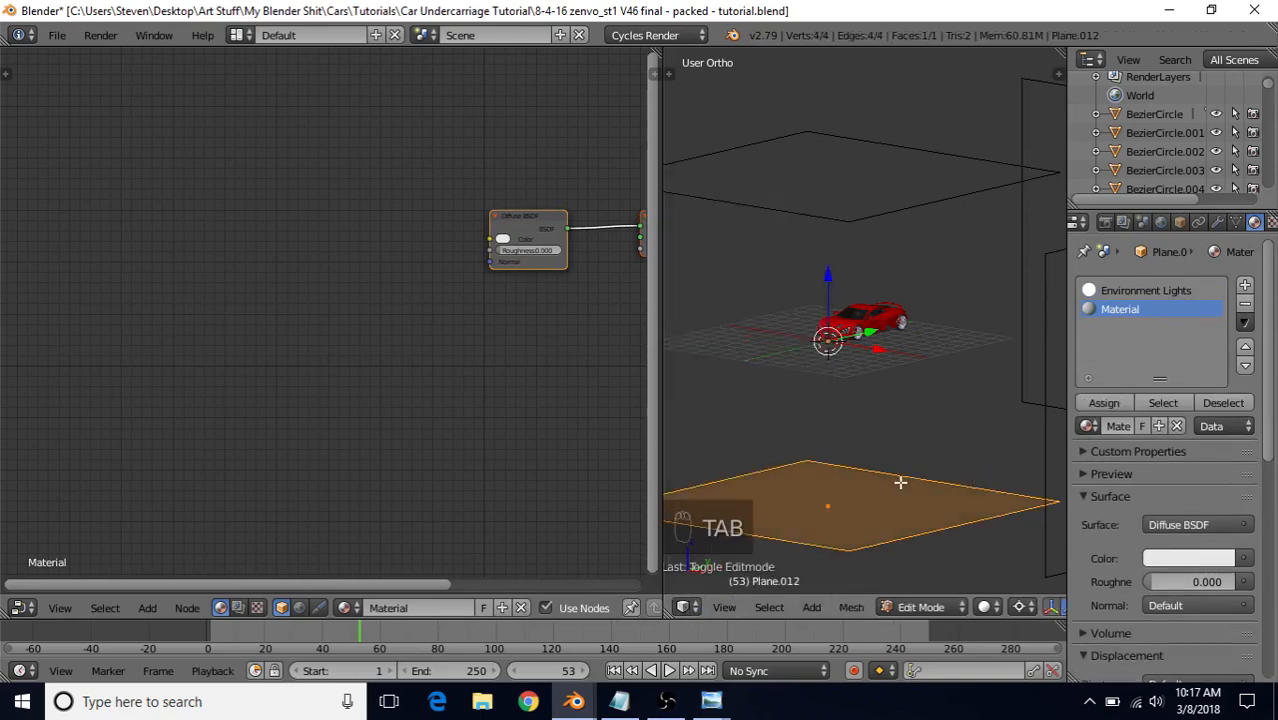
pyautogui.click(1105, 403)
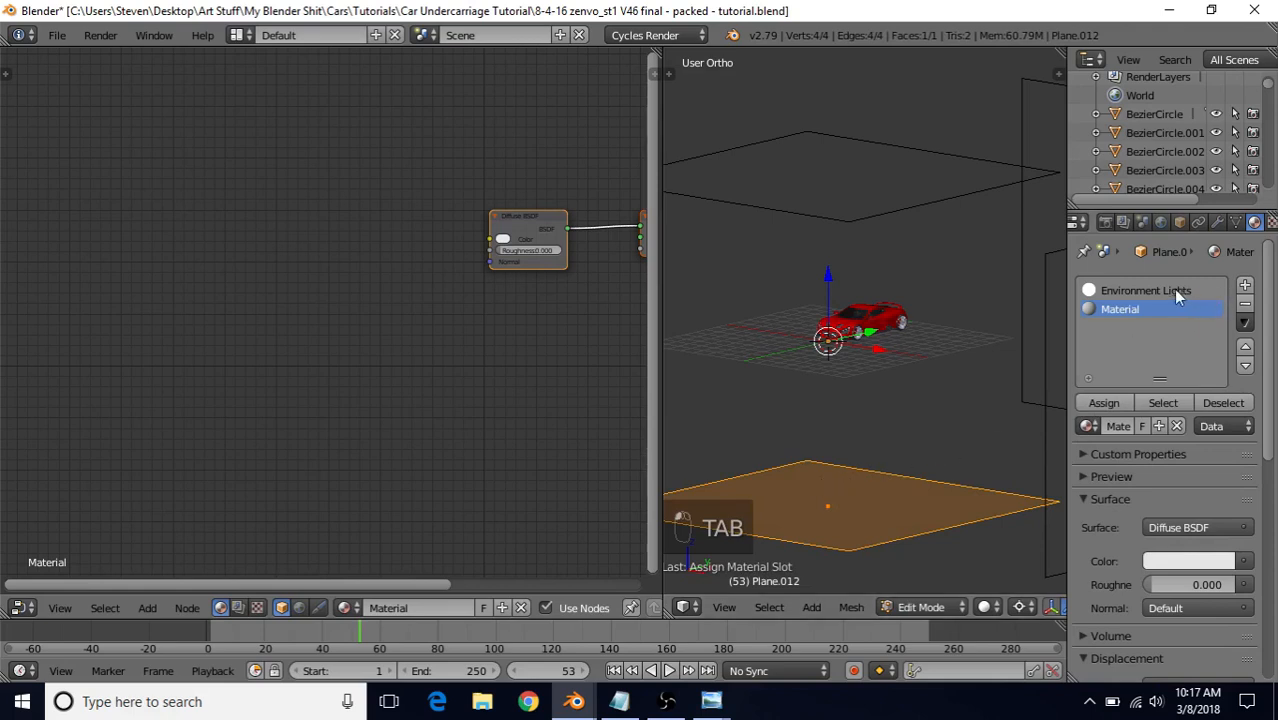
# Copy the Environment Lights material and paste its settings into the lower plane's new material
pyautogui.click(1140, 290)
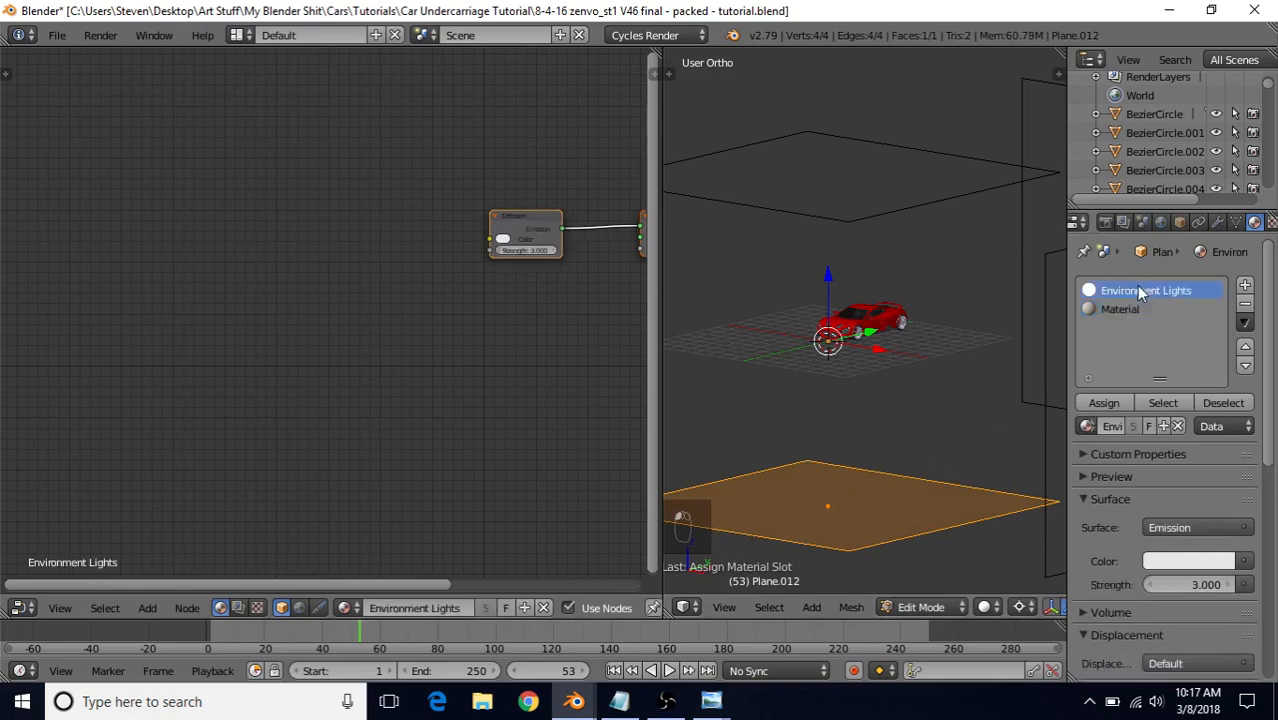
pyautogui.click(1245, 324)
pyautogui.click(1163, 366)
pyautogui.click(1116, 311)
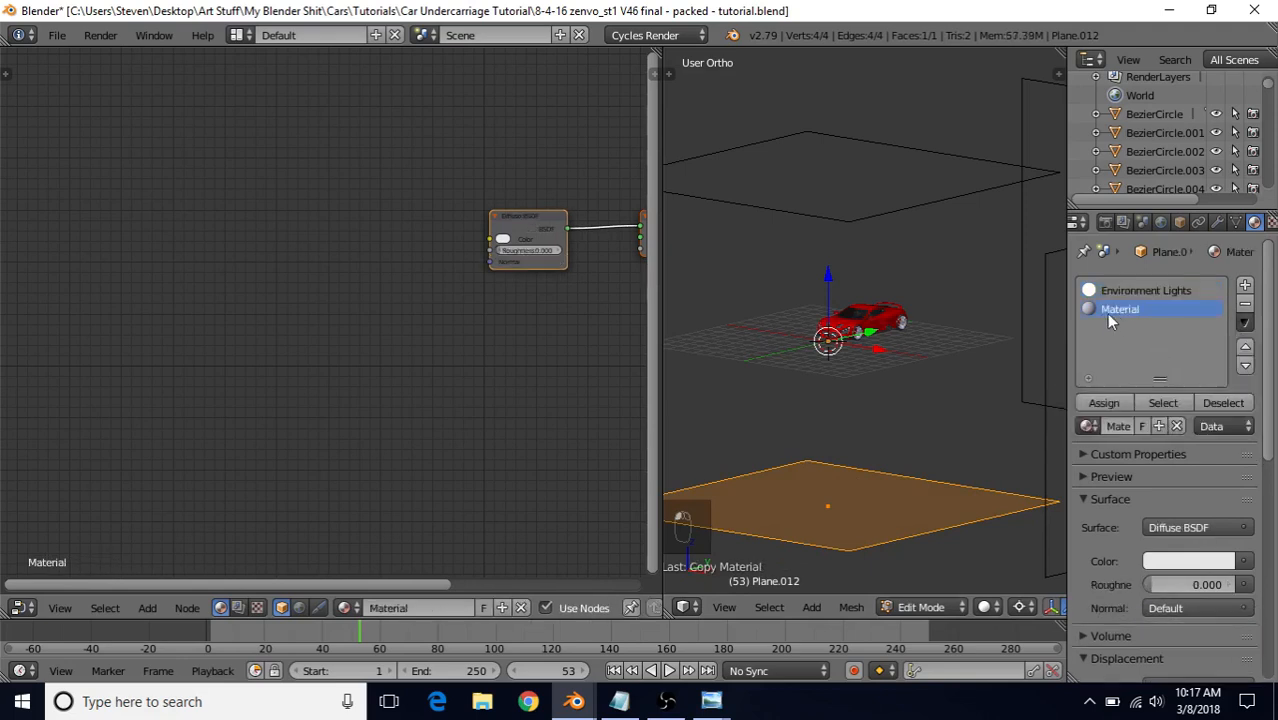
pyautogui.click(1245, 324)
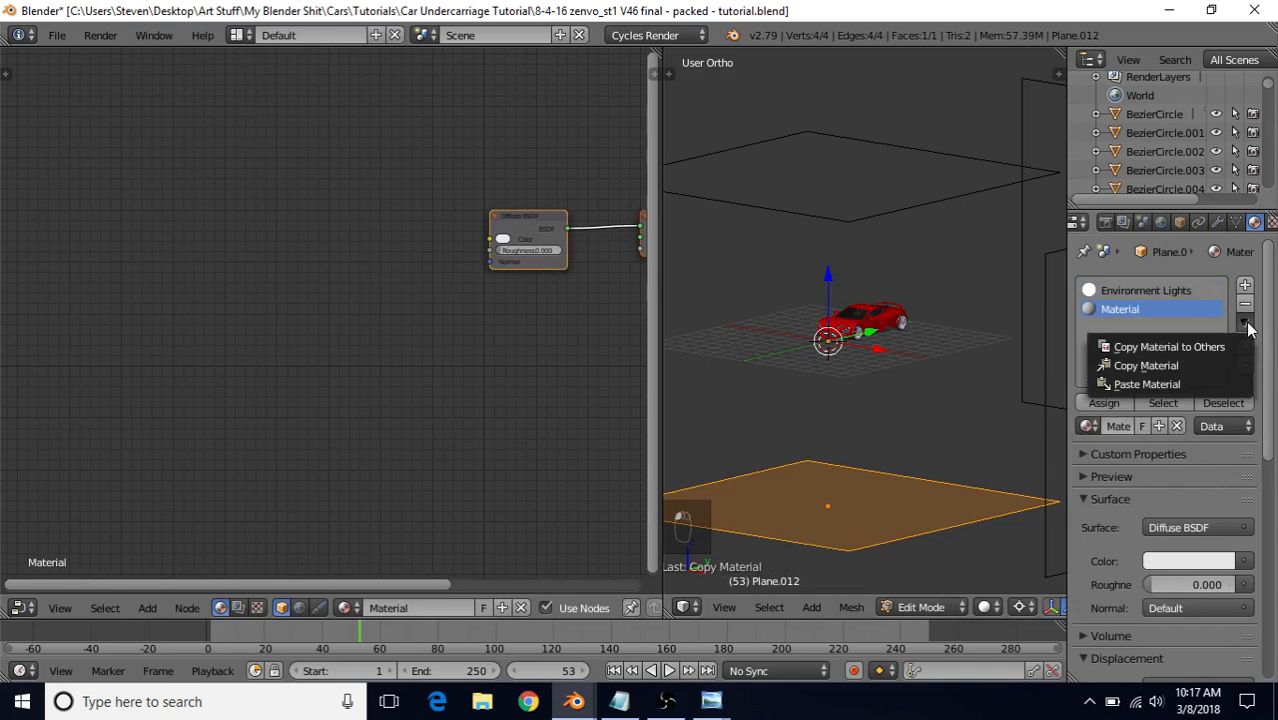
pyautogui.click(1151, 378)
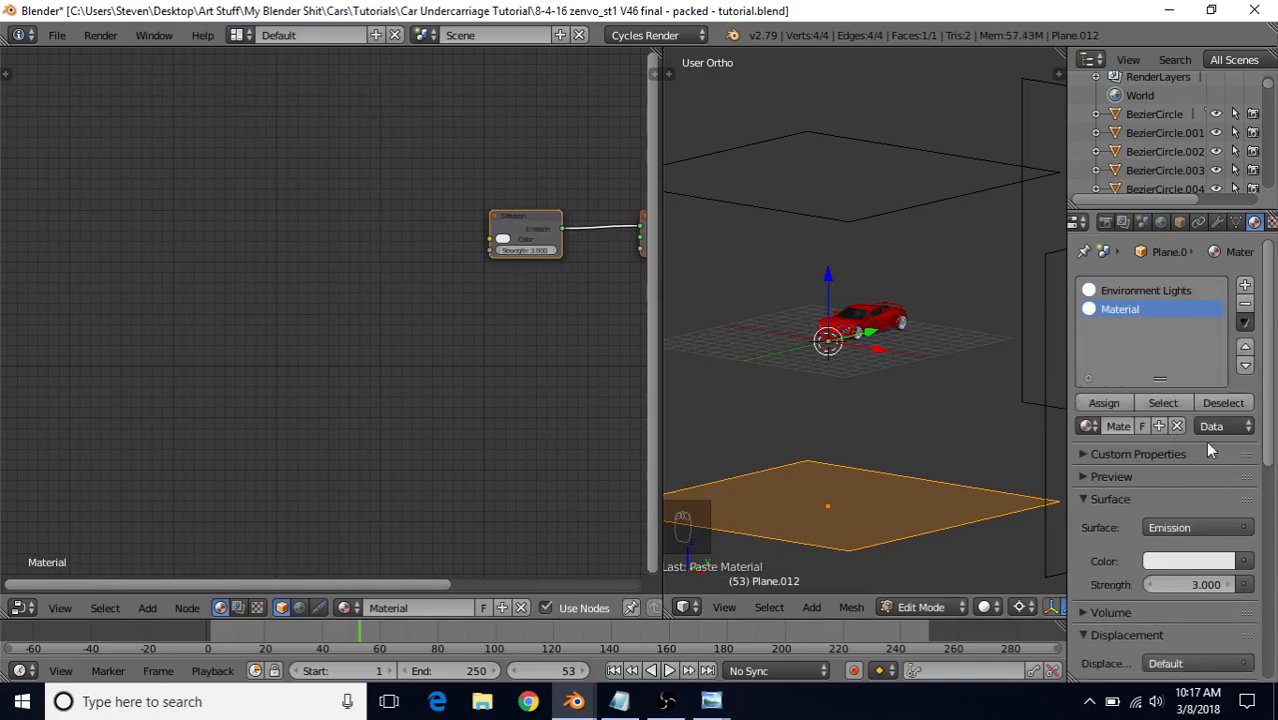
# Set the emission strength of the lower plane's new material to 1
pyautogui.click(1195, 583)
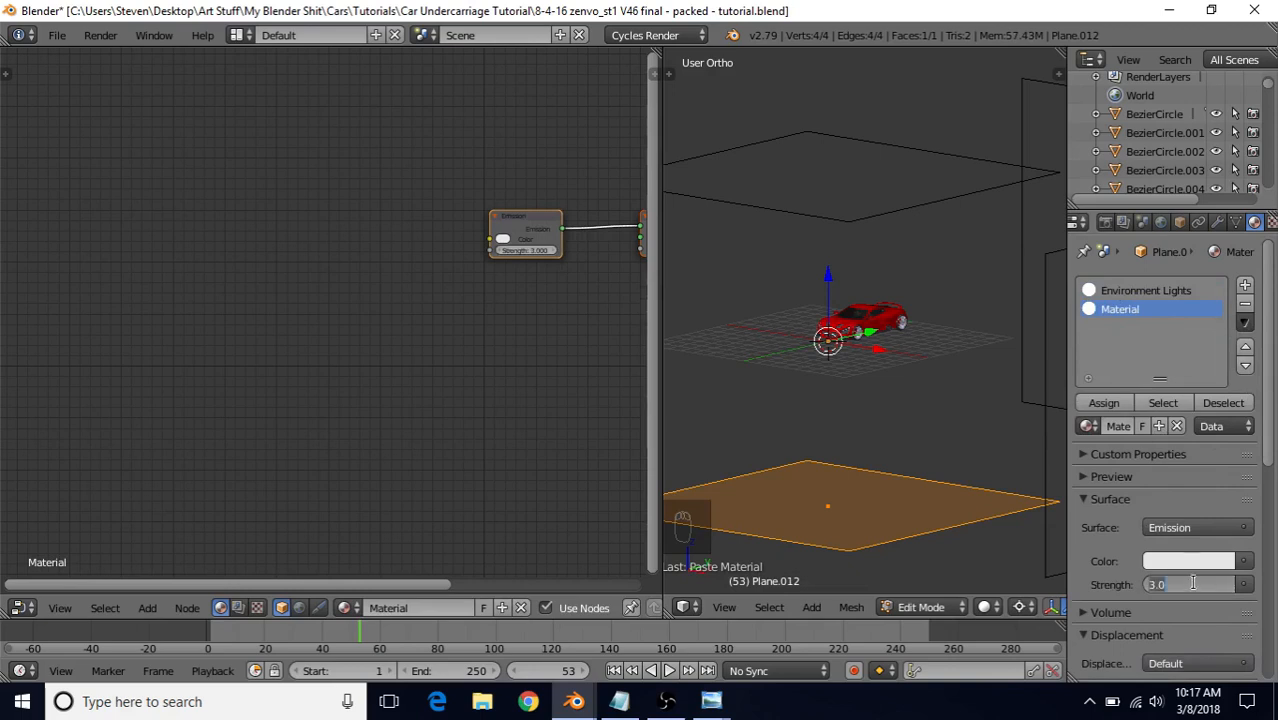
pyautogui.write('1')
pyautogui.press('Return')
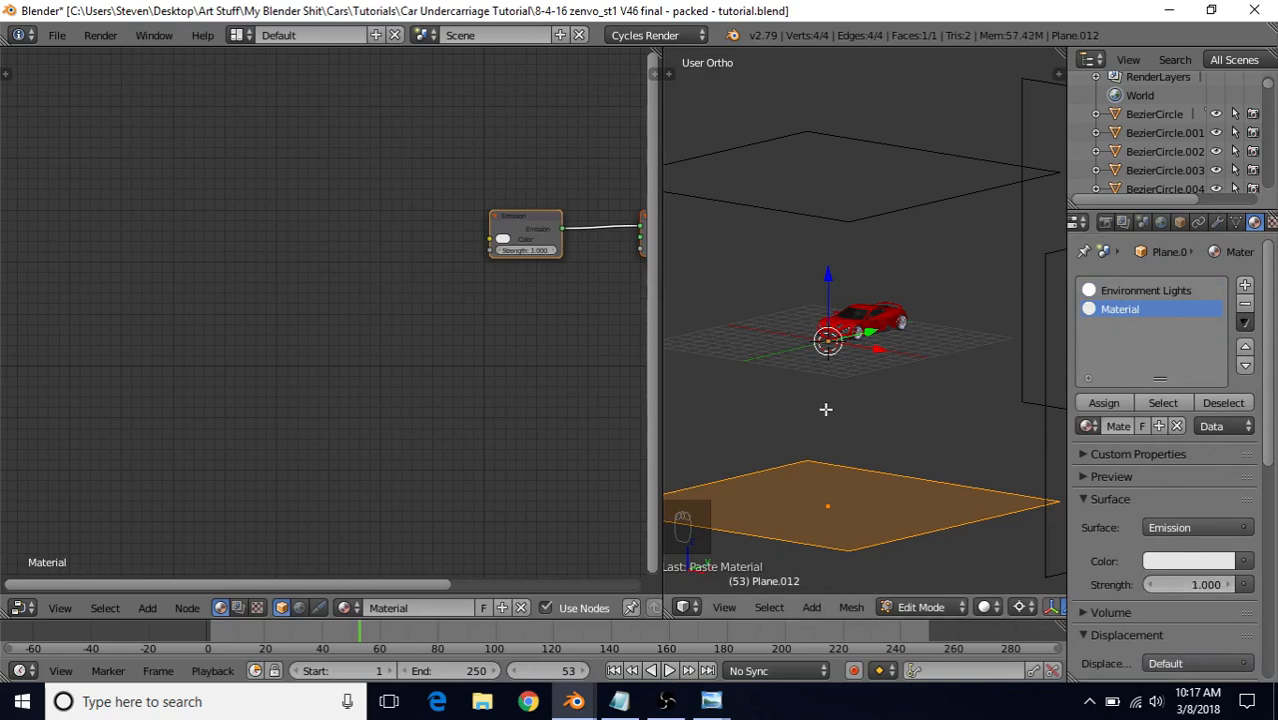
# Return the lower plane to Object Mode and preview the car's underside with Rendered viewport shading
pyautogui.scroll(2, 853, 358)
pyautogui.scroll(4, 853, 358)
pyautogui.moveTo(853, 358); pyautogui.dragTo(868, 251, button='middle')
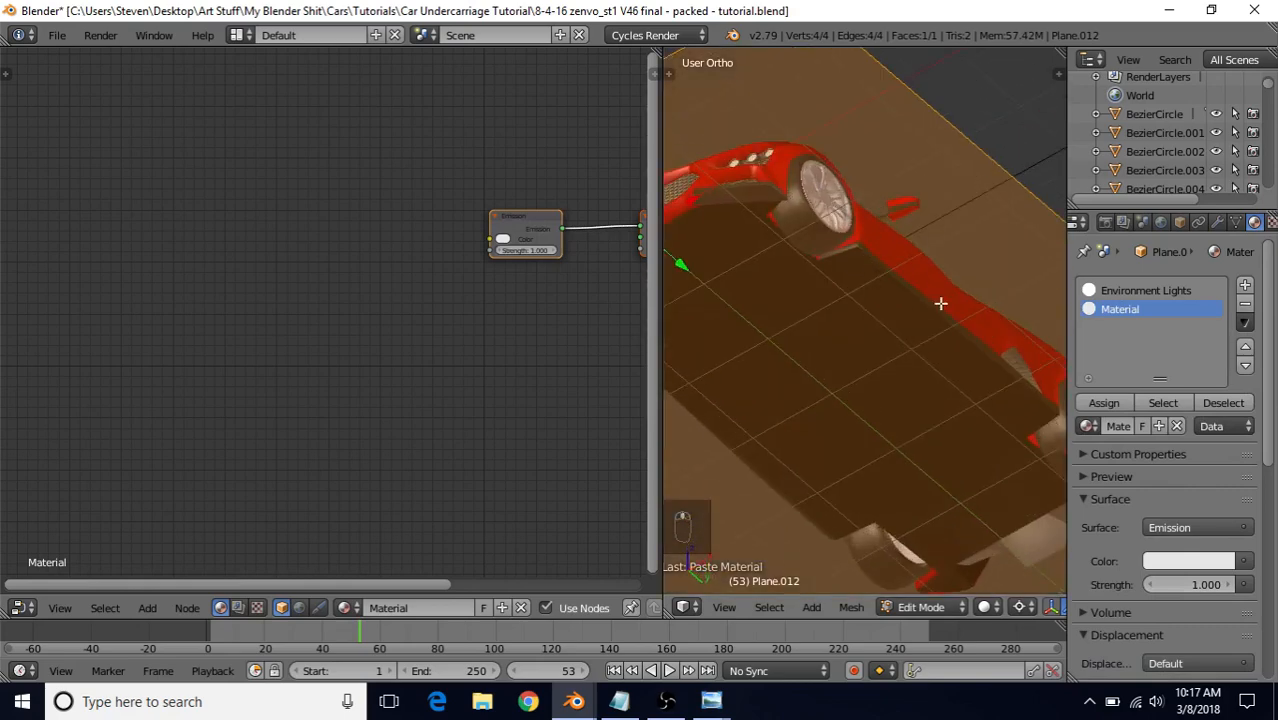
pyautogui.press('Tab')
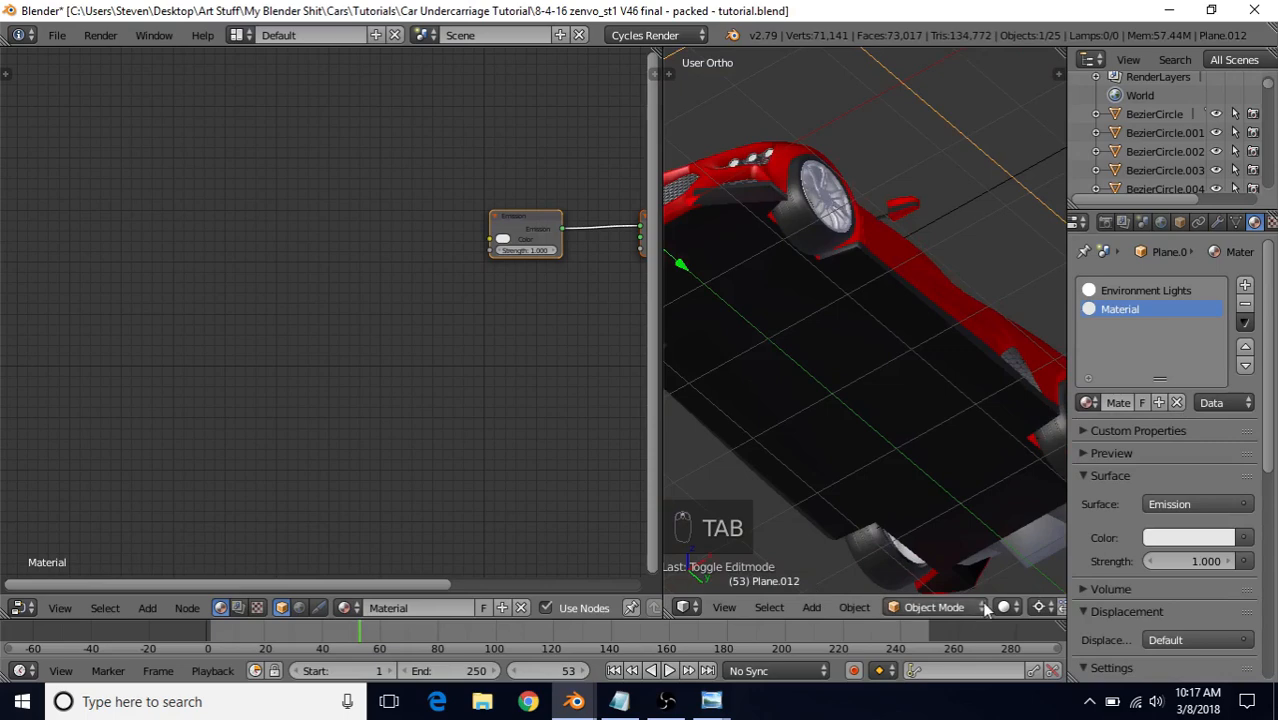
pyautogui.click(1004, 607)
pyautogui.click(1038, 481)
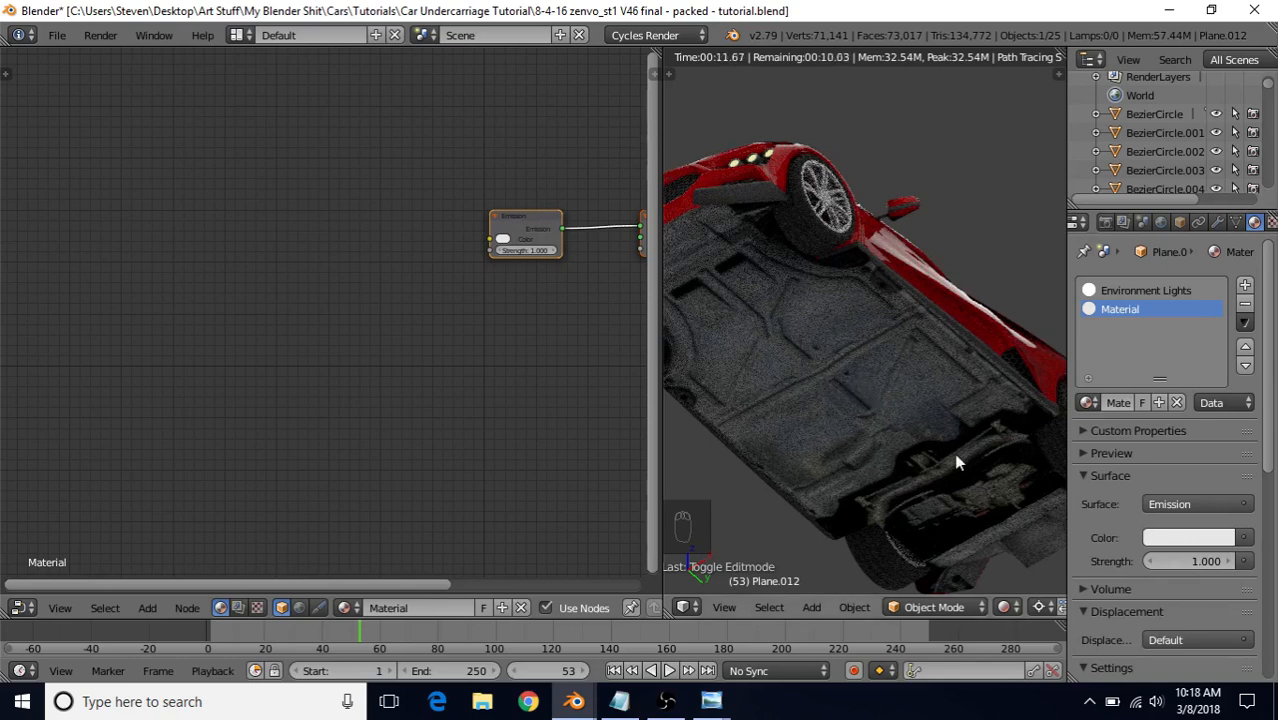
# Set the emission strength of the lower plane's material to 0.5
pyautogui.click(1191, 560)
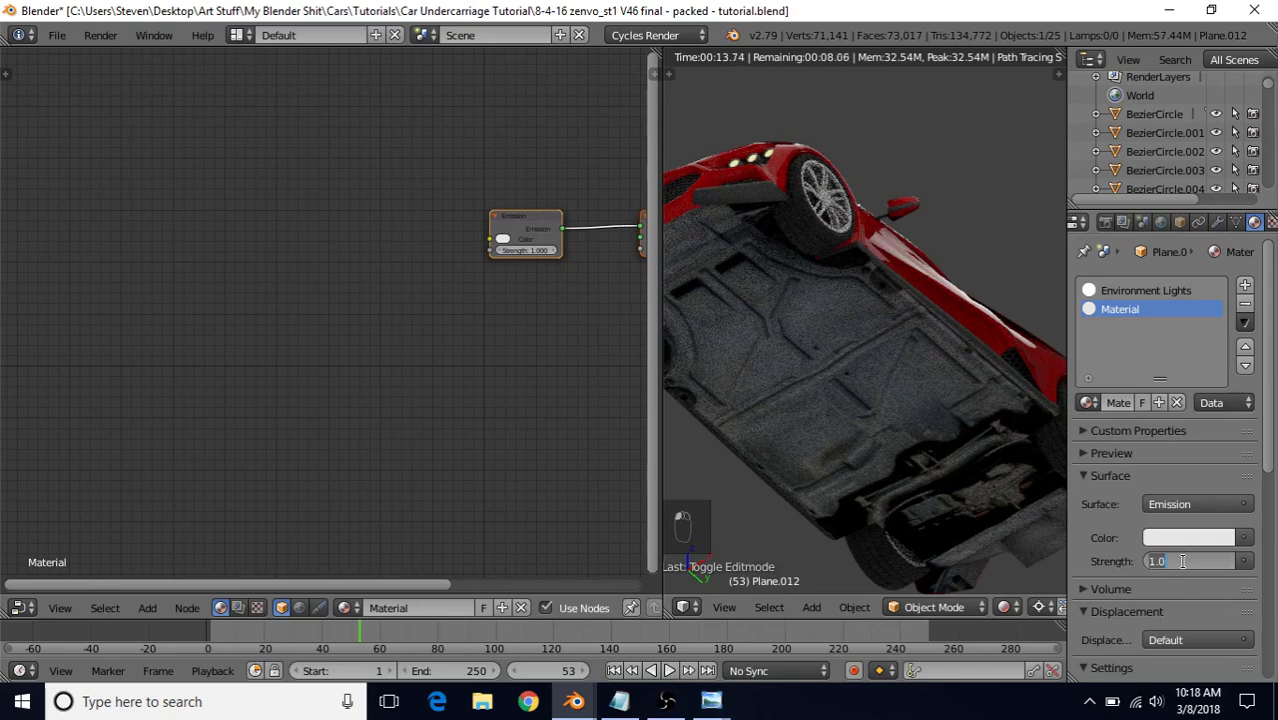
pyautogui.press('BackSpace')
pyautogui.write('.5')
pyautogui.press('Return')
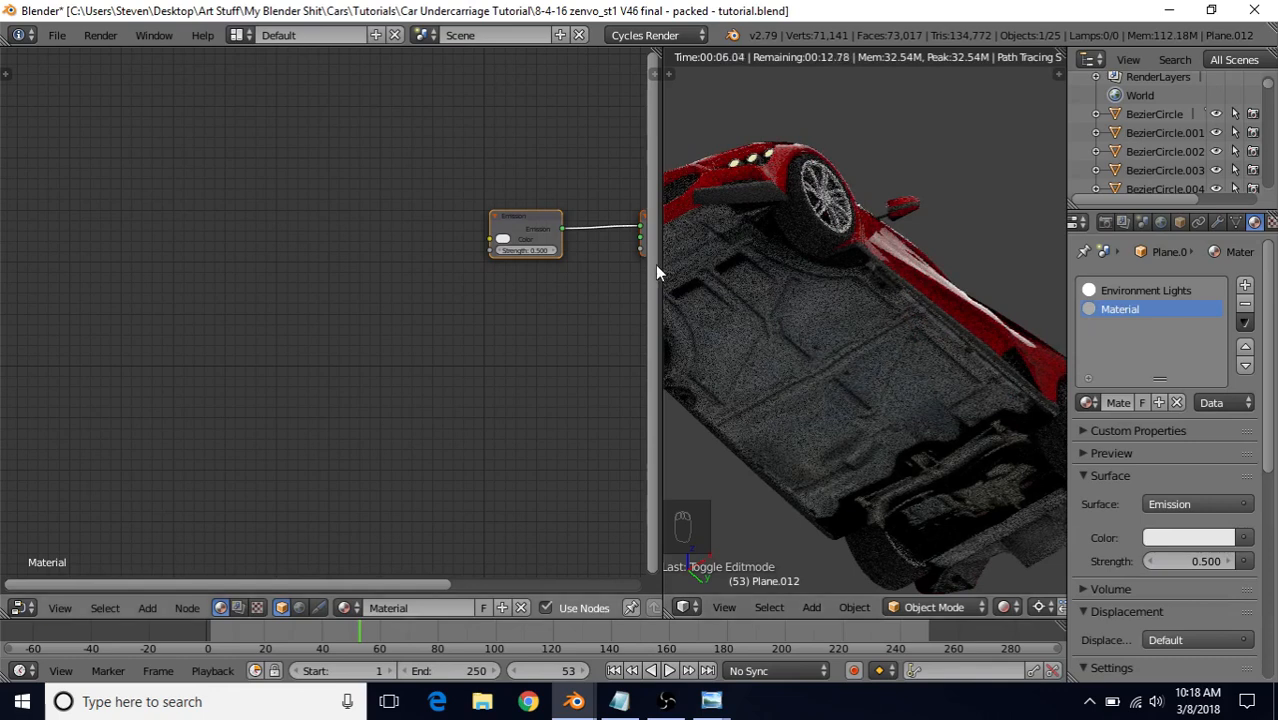
# Select the car's undercarriage object and save the Blender file
pyautogui.click(57, 35)
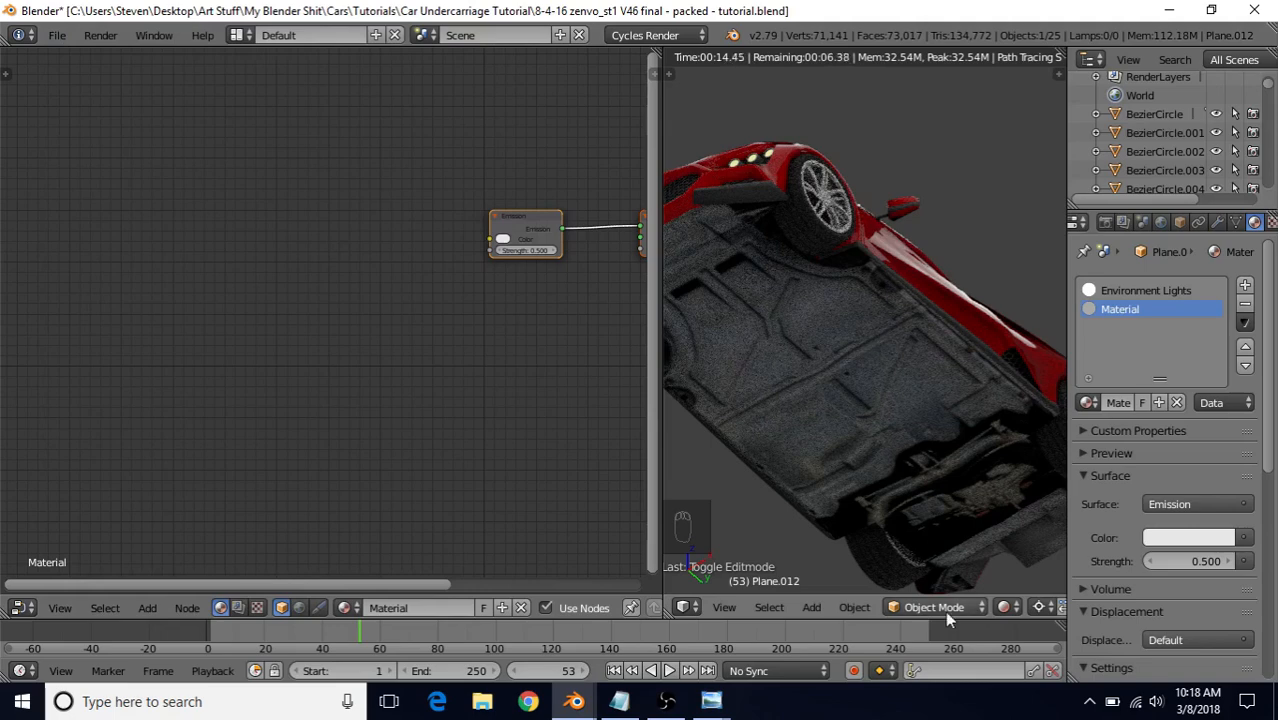
pyautogui.rightClick(868, 374)
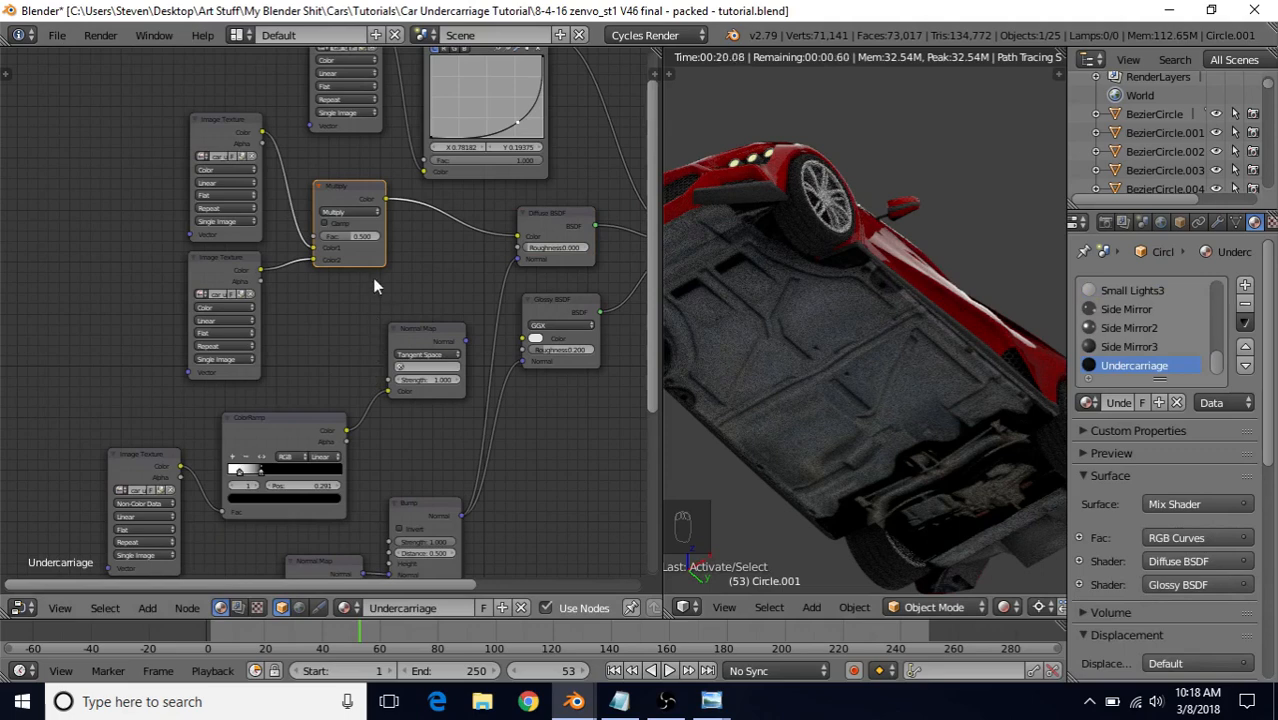
pyautogui.click(64, 37)
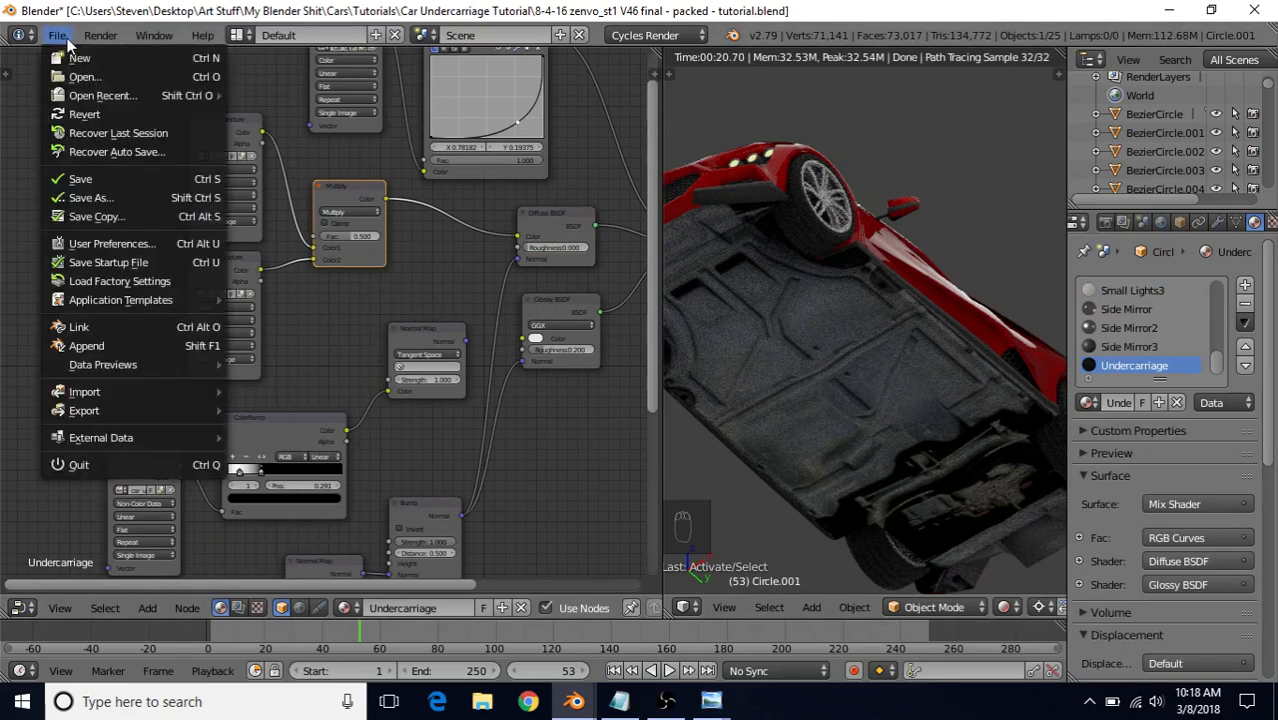
pyautogui.click(100, 181)
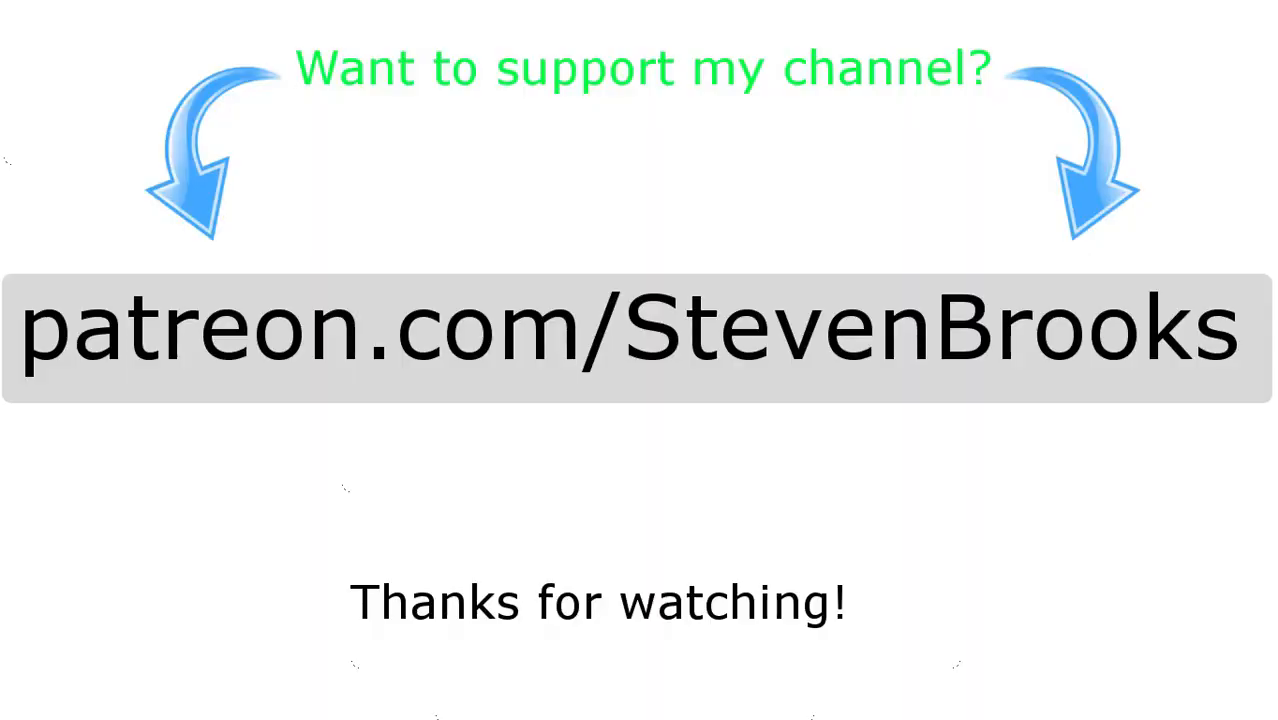